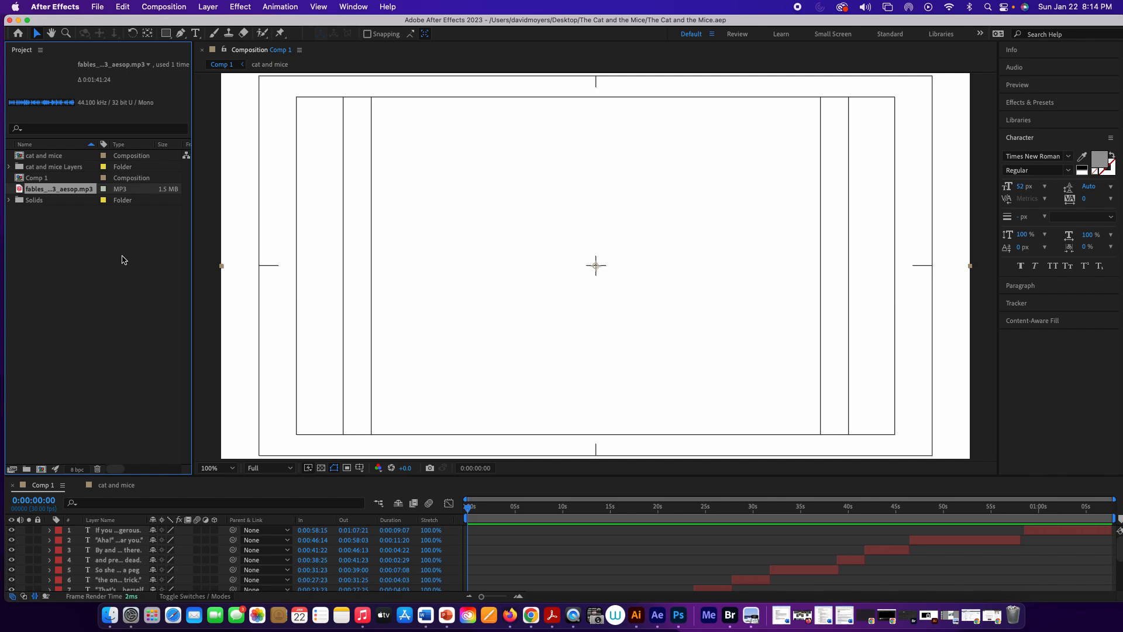
Preview the opening of the Comp 1 animation, scrub to about five seconds, and return to the start.
key("space")
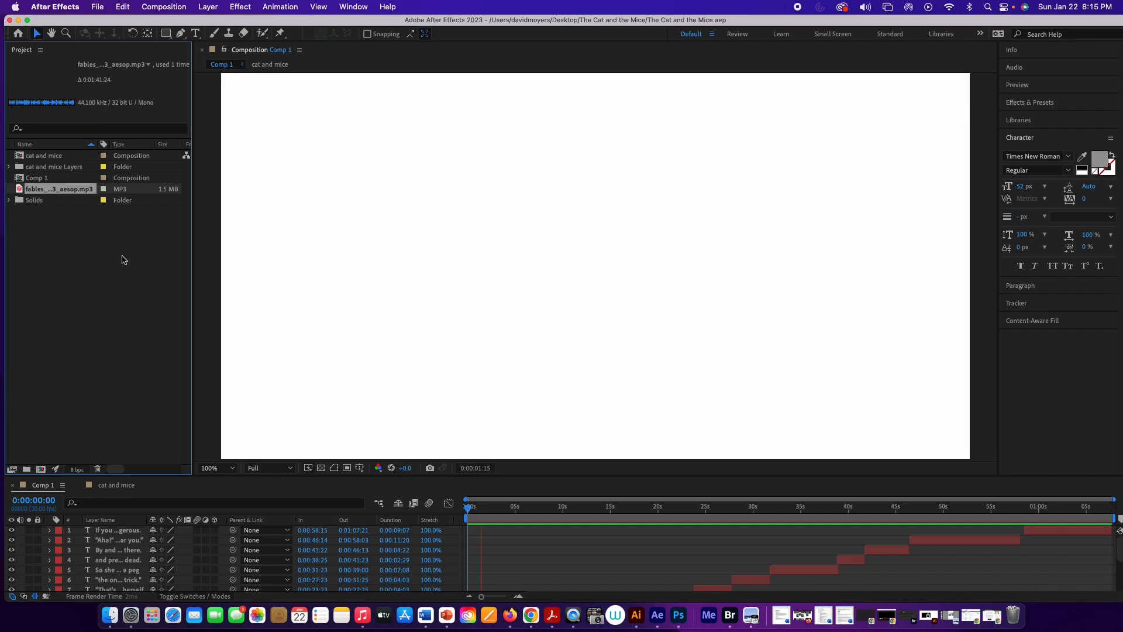
key("space")
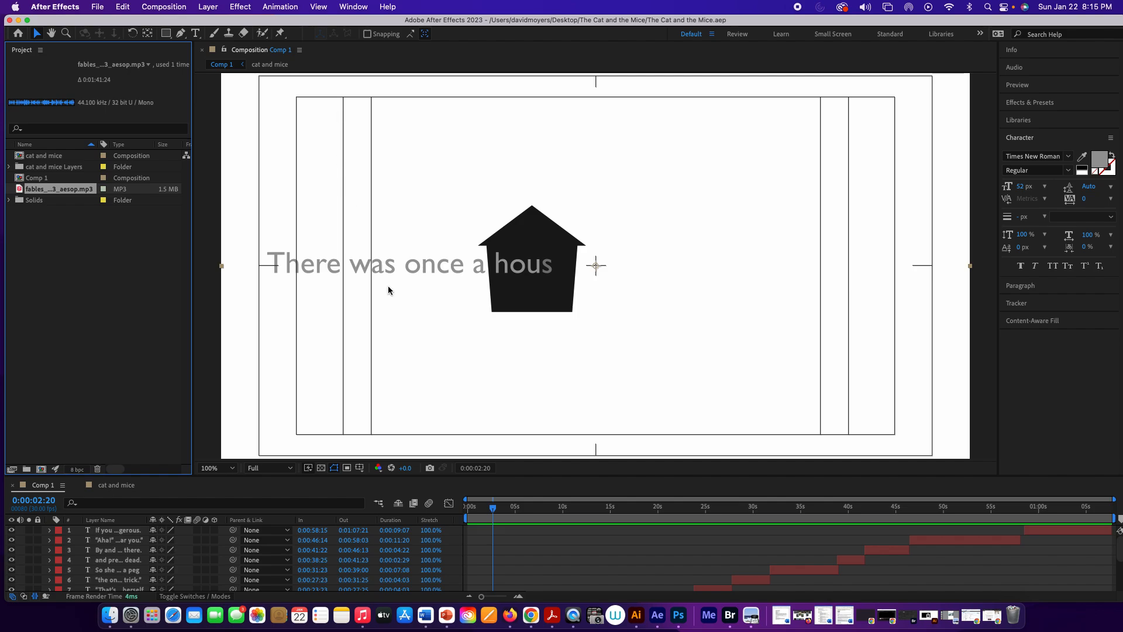
left_click_drag(494, 511, 515, 521)
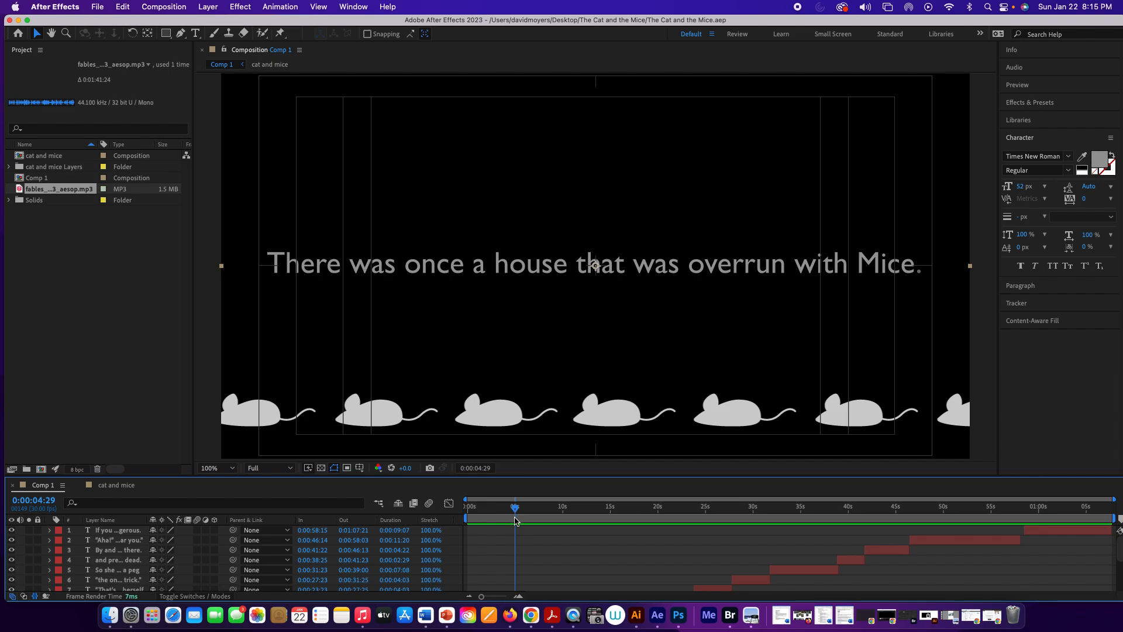
left_click_drag(516, 510, 466, 510)
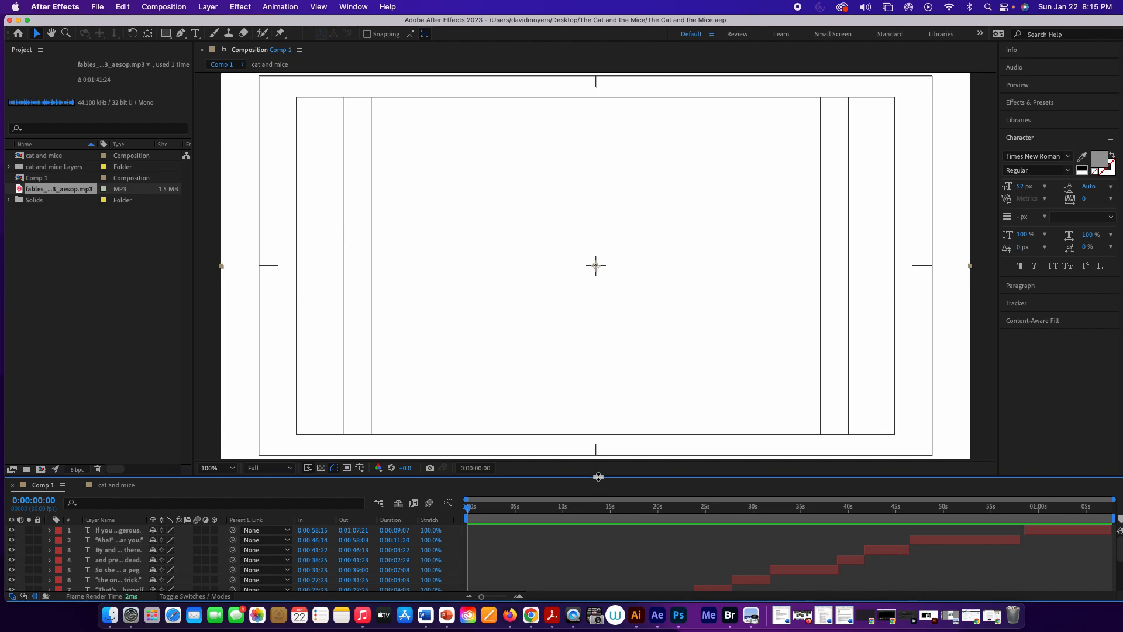
Enlarge the timeline, reveal the fables mp3 layer's waveform, and scrub through the first narrated sentence.
left_click_drag(598, 477, 553, 246)
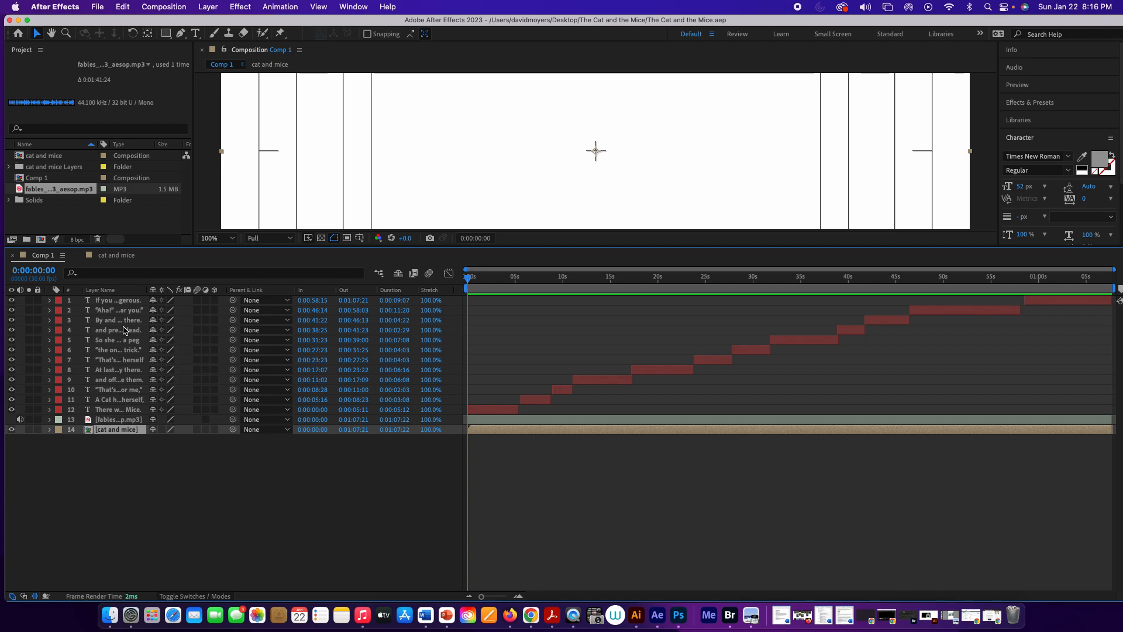
left_click(106, 420)
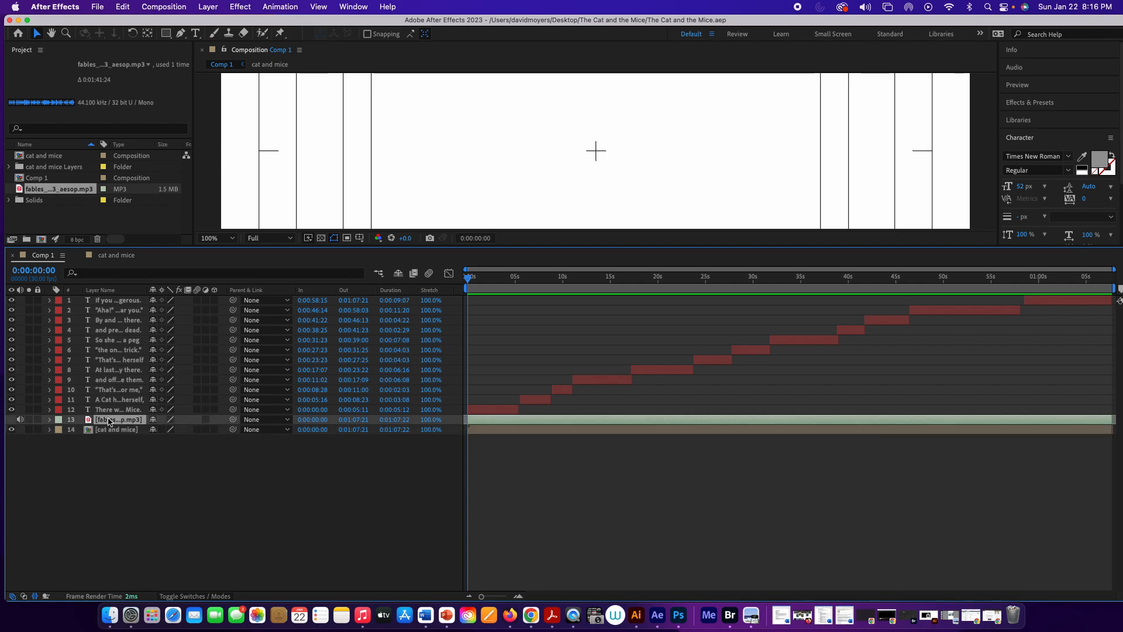
left_click(50, 420)
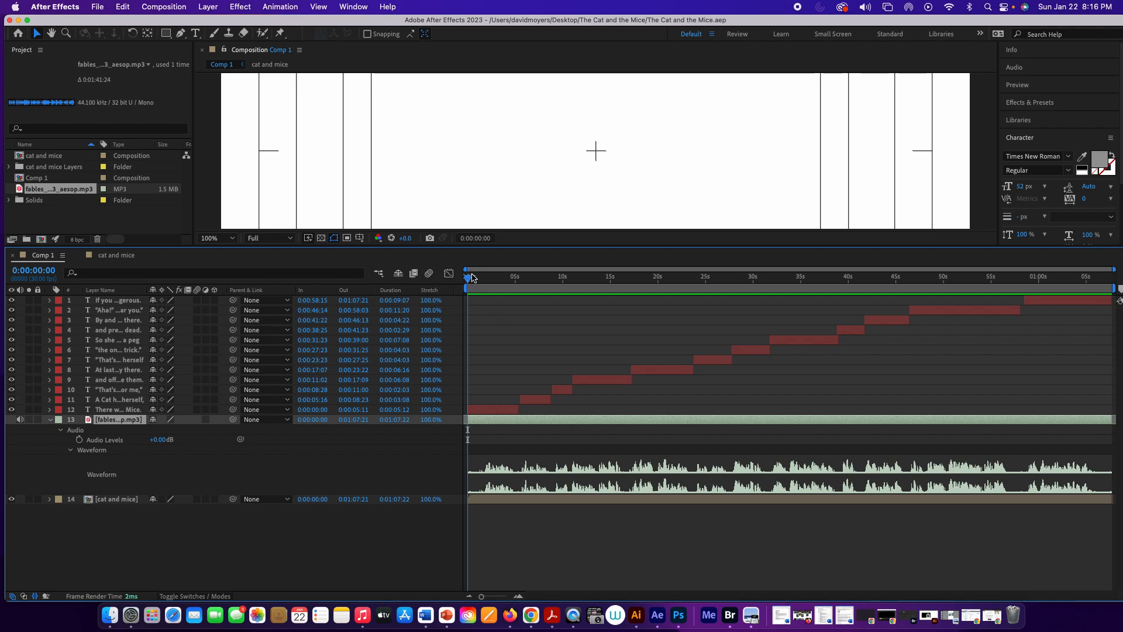
left_click_drag(468, 281, 518, 296)
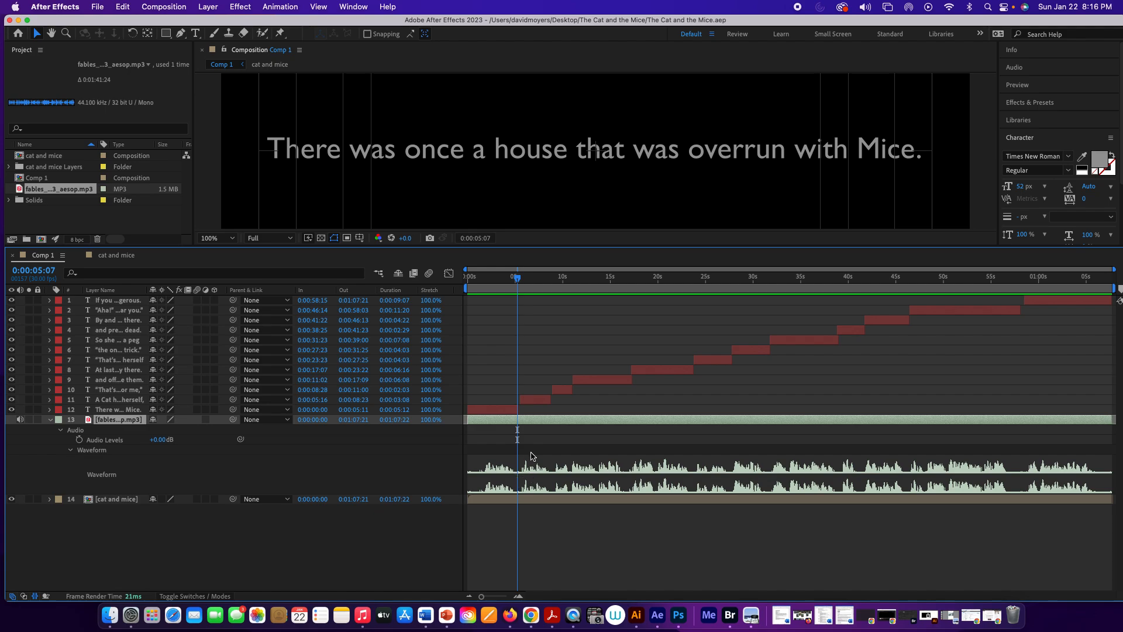
left_click_drag(516, 286, 465, 296)
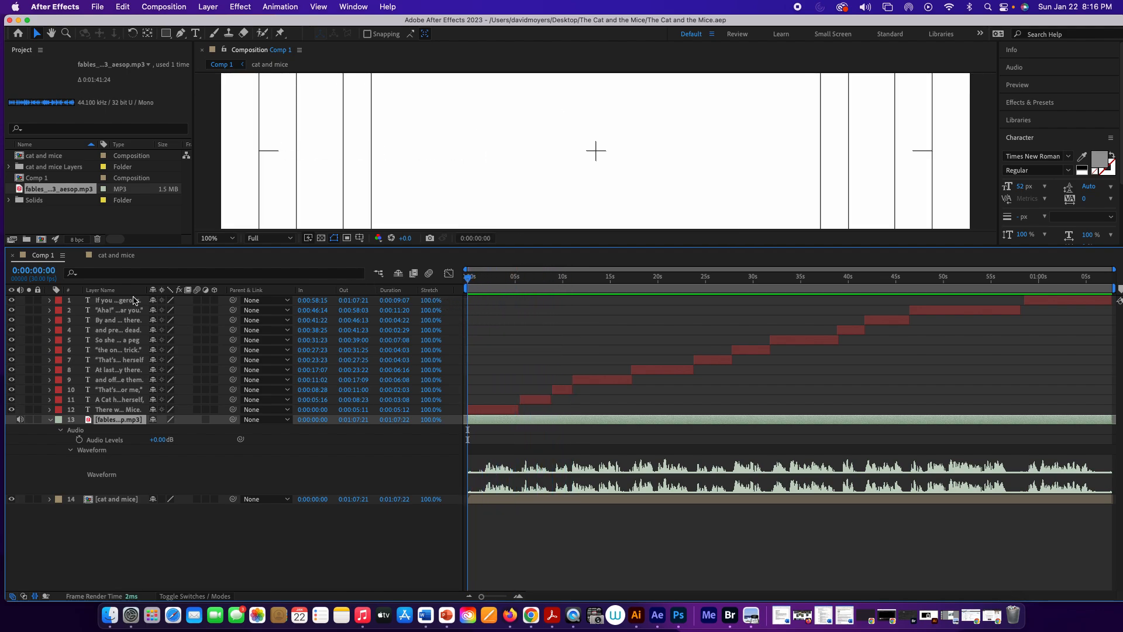
Examine the layers of the cat and mice composition and compare its picture with Comp 1 at 0:00:03:13.
left_click(127, 256)
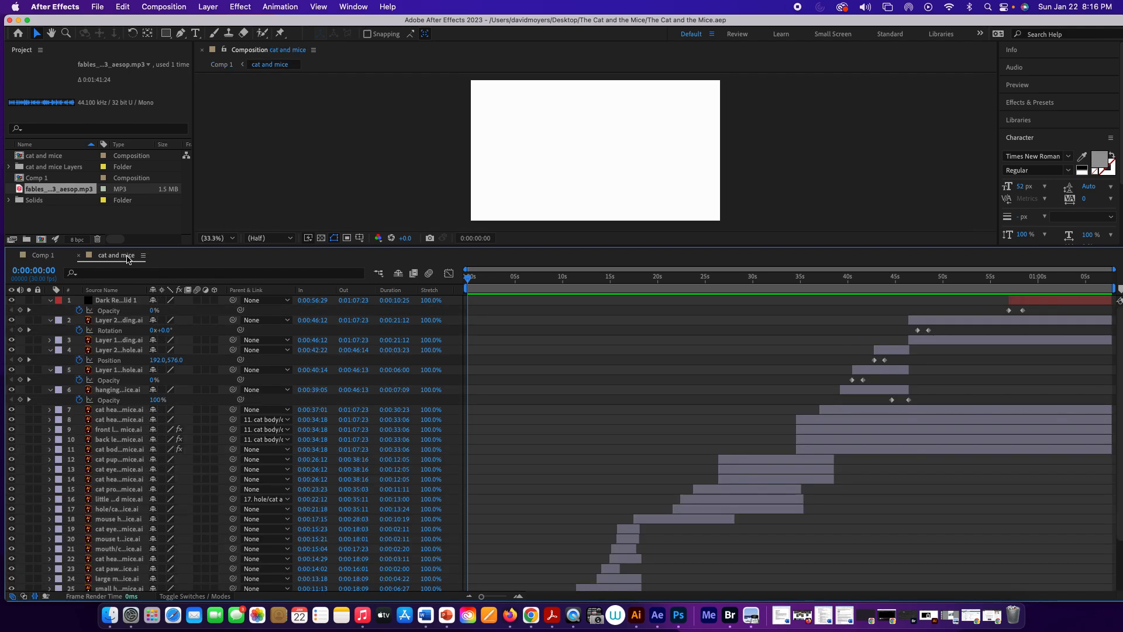
scroll(220, 380, "down", 3)
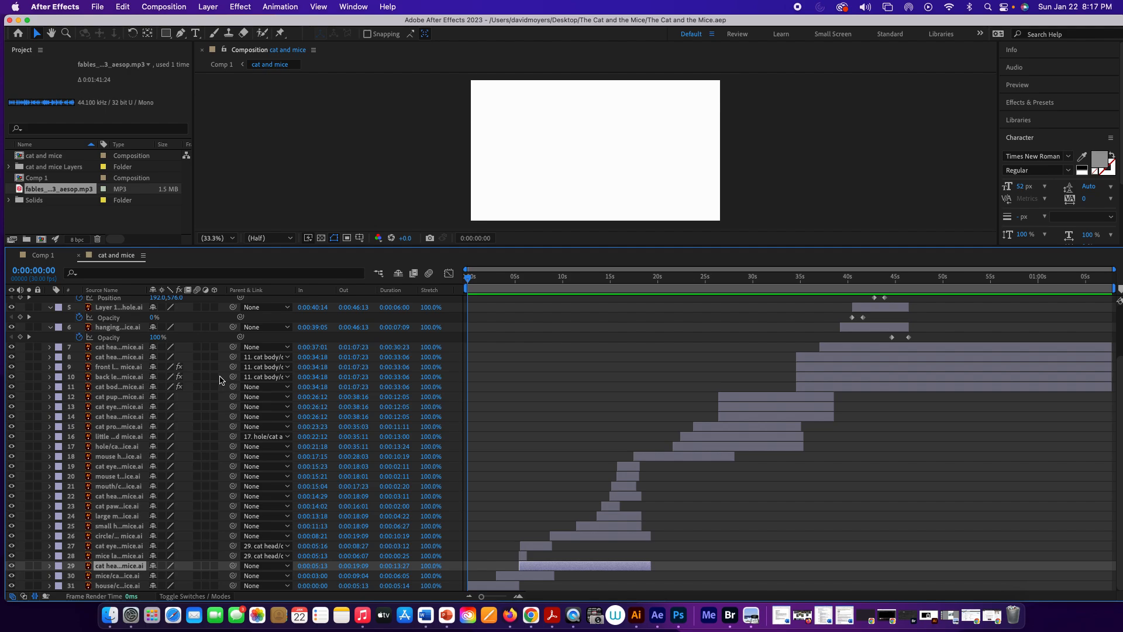
scroll(221, 380, "up", 3)
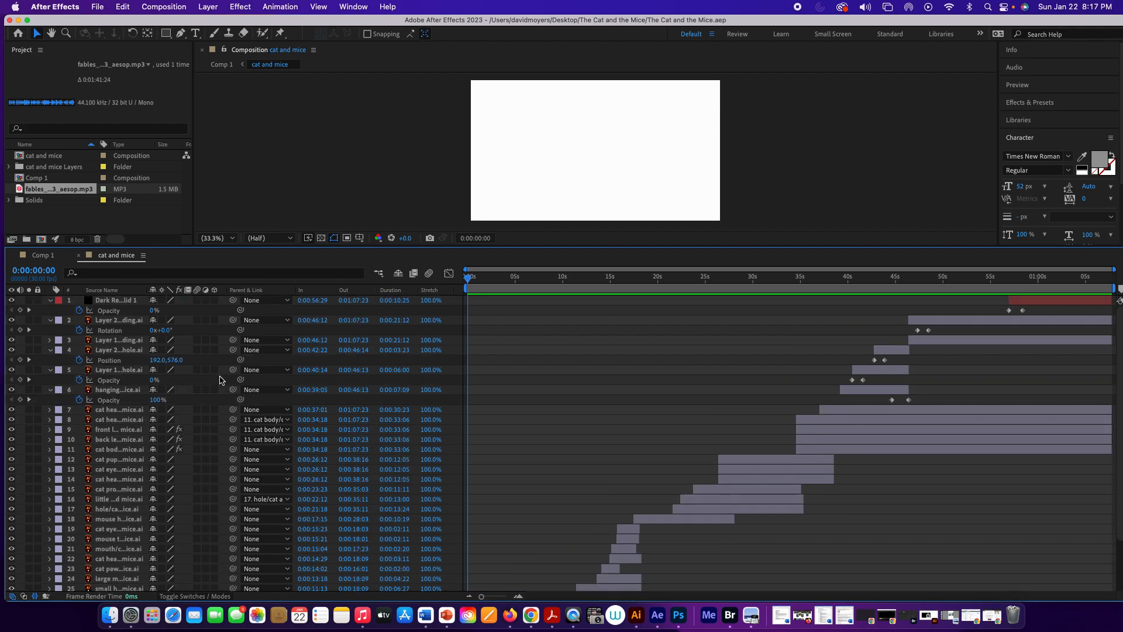
left_click(49, 259)
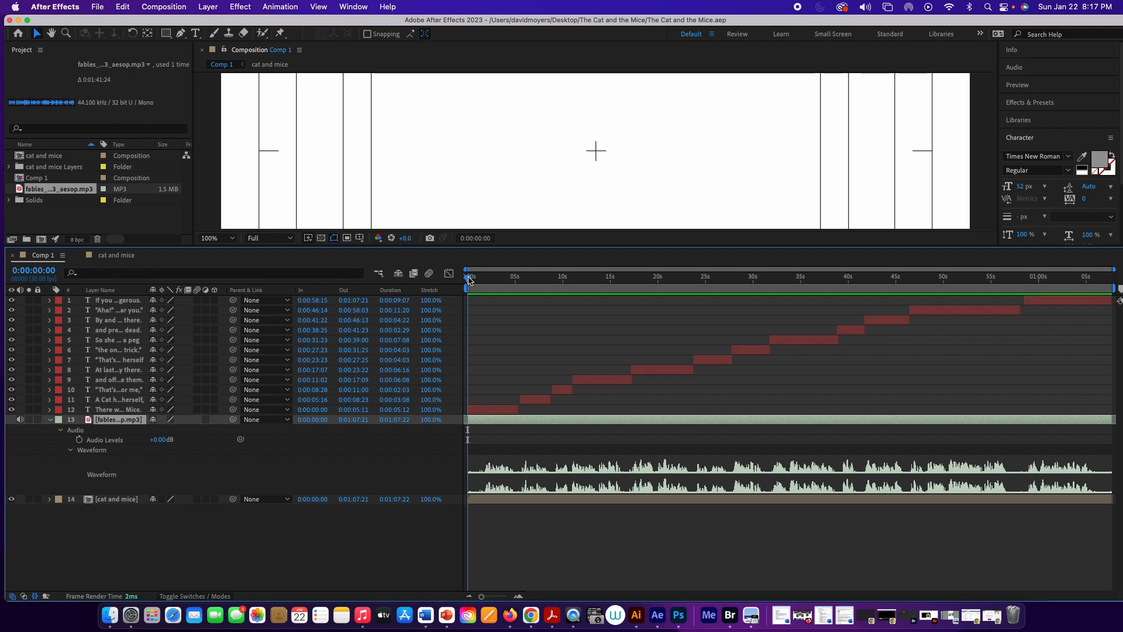
left_click_drag(470, 280, 502, 283)
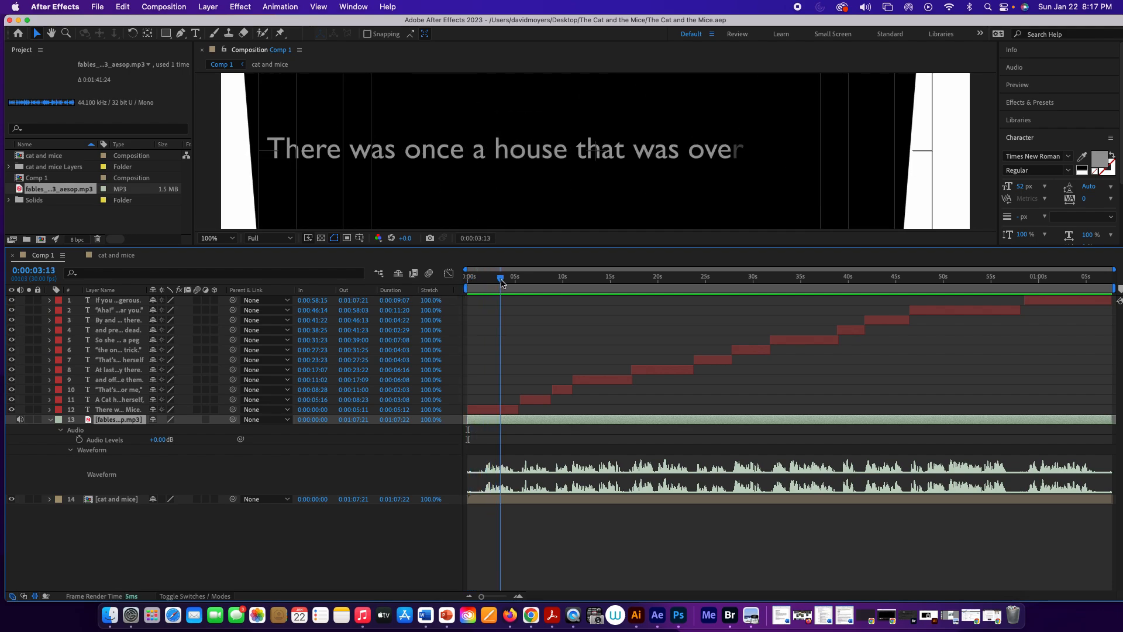
left_click(120, 256)
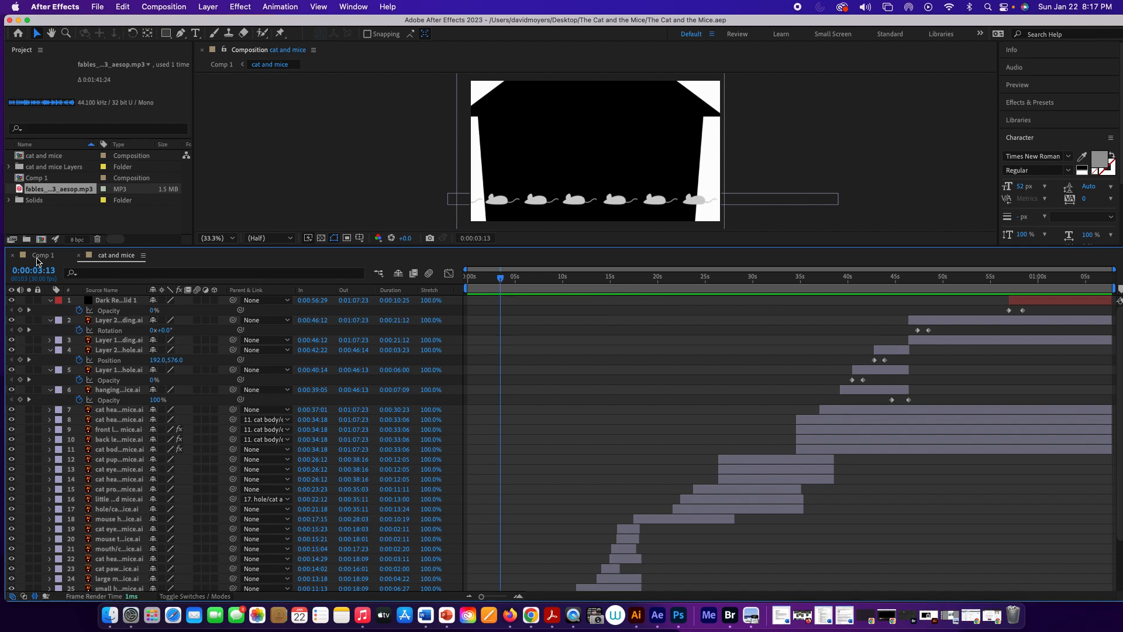
left_click(41, 256)
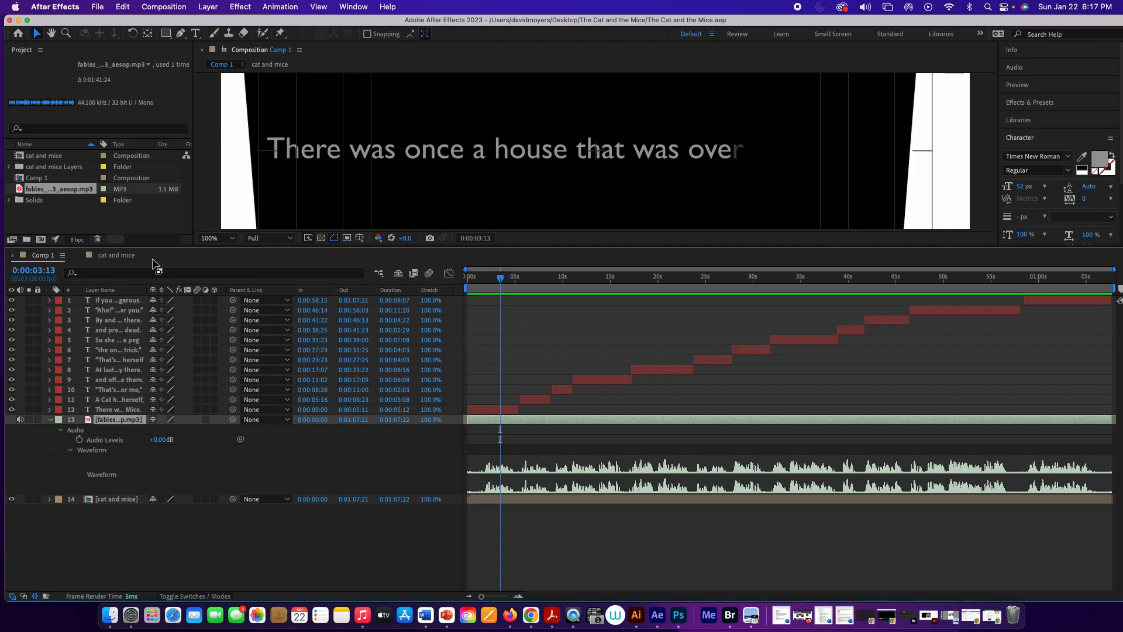
Create a new empty project and reduce the timeline's height to enlarge the composition area.
left_click(97, 7)
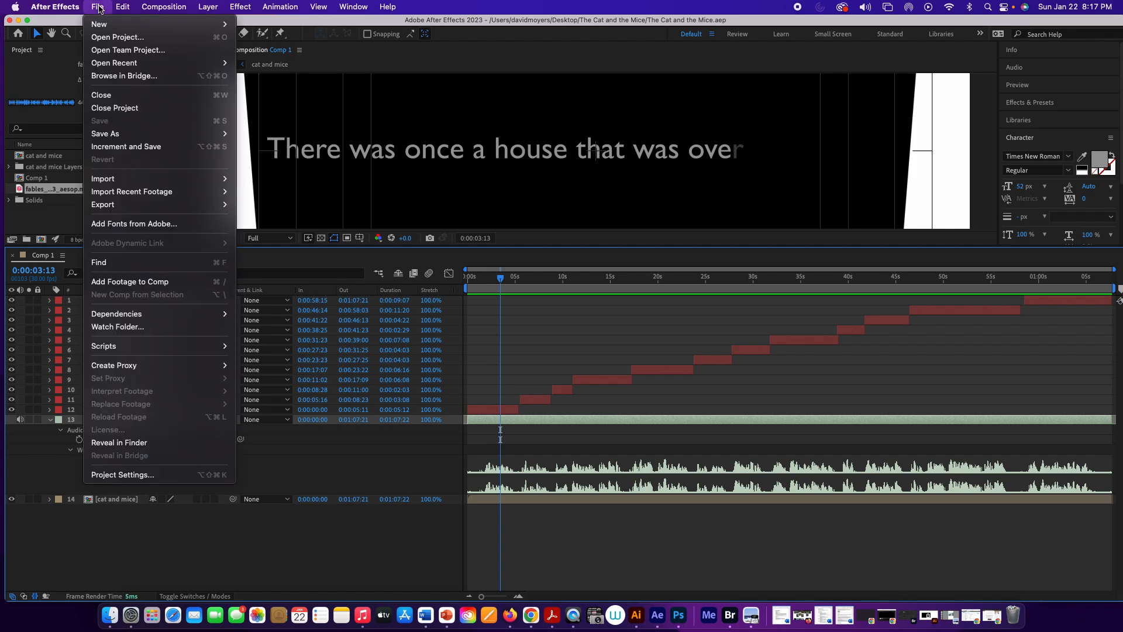
mouse_move(126, 24)
left_click(263, 24)
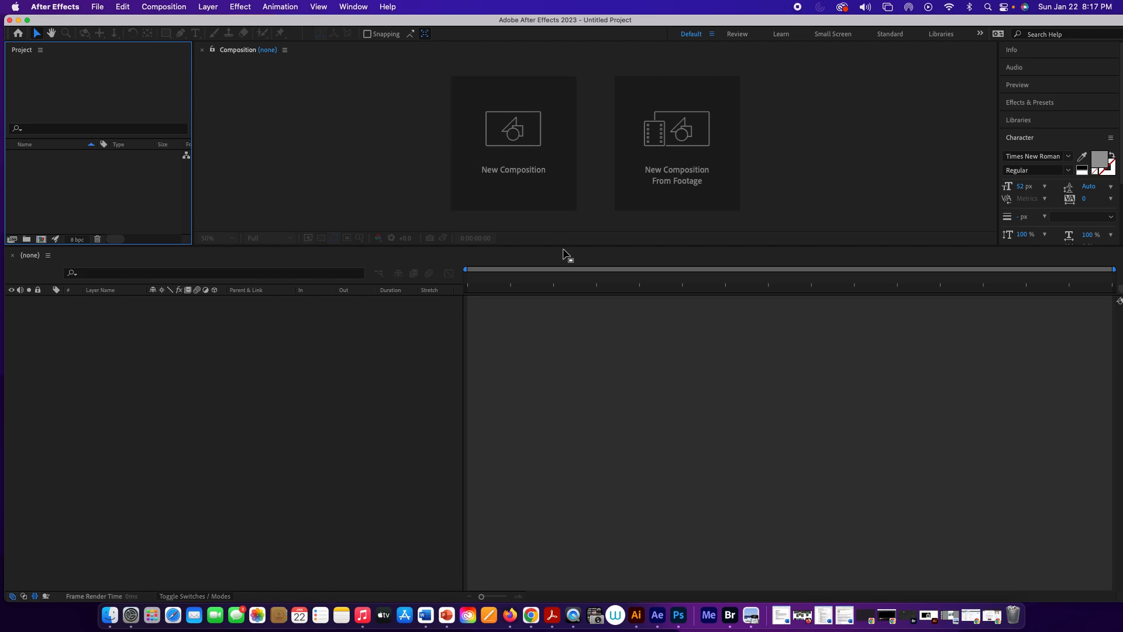
left_click_drag(566, 245, 576, 478)
Create composition Comp 1 at 1280x720 and 30 fps with a white background and a duration of 0:01:40:00.
left_click(520, 237)
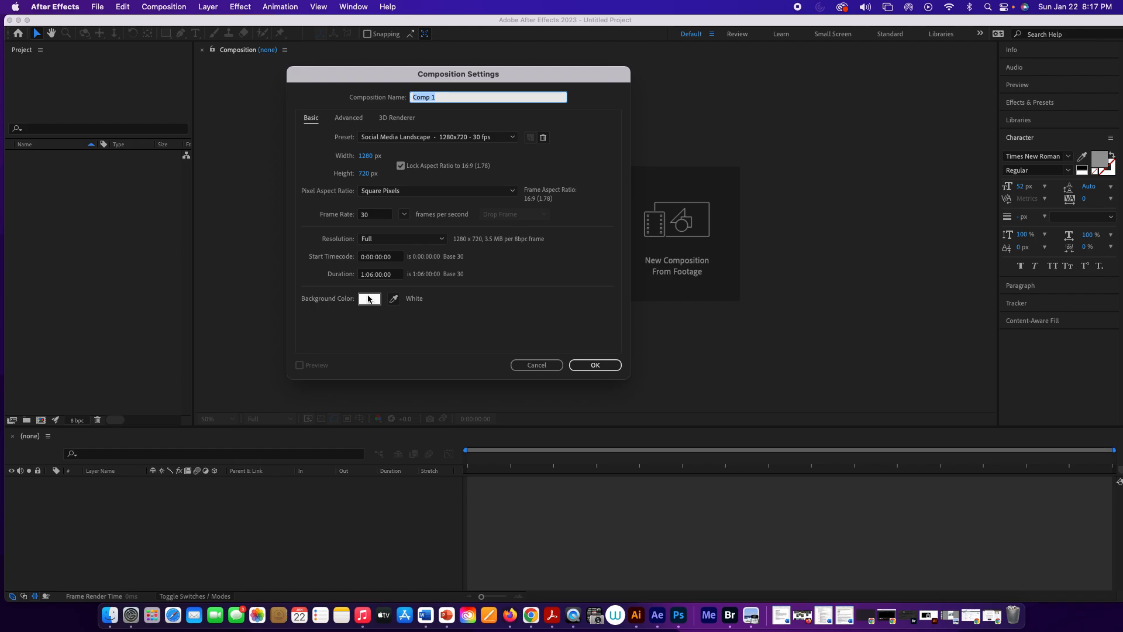
left_click(379, 275)
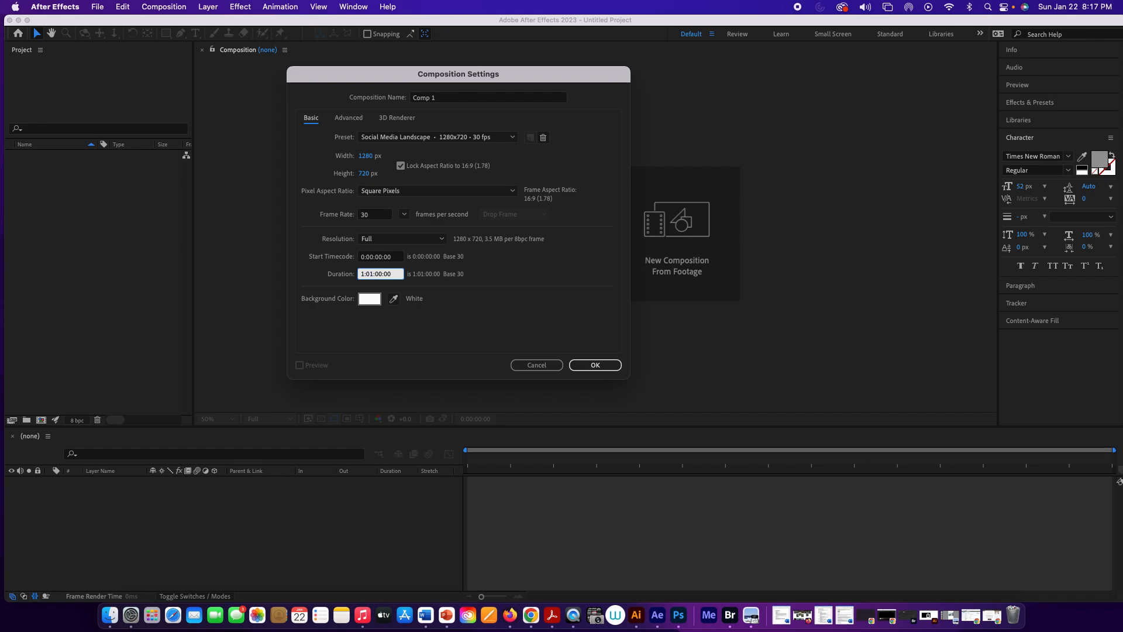
left_click(364, 274)
left_click_drag(364, 277, 355, 275)
key("BackSpace")
key("super+z")
key("BackSpace")
type("0")
left_click(375, 274)
key("BackSpace")
type("1:4")
left_click(582, 365)
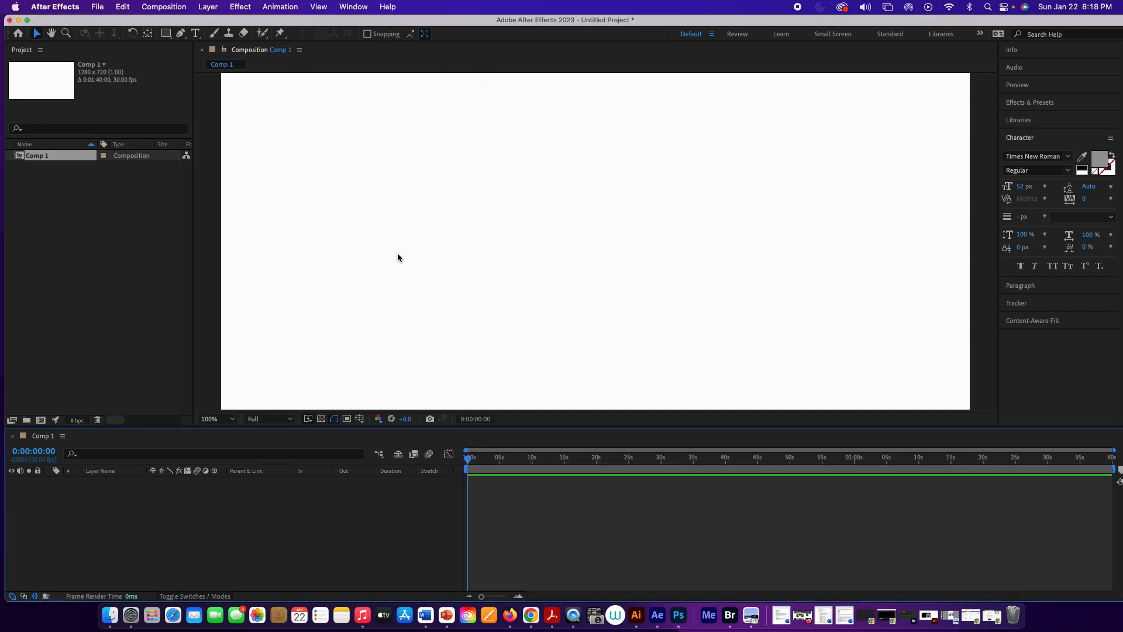
Check the files in the desktop folders The Cat and the Mice and The Cat and Mice Demo, and return to After Effects.
left_click(19, 20)
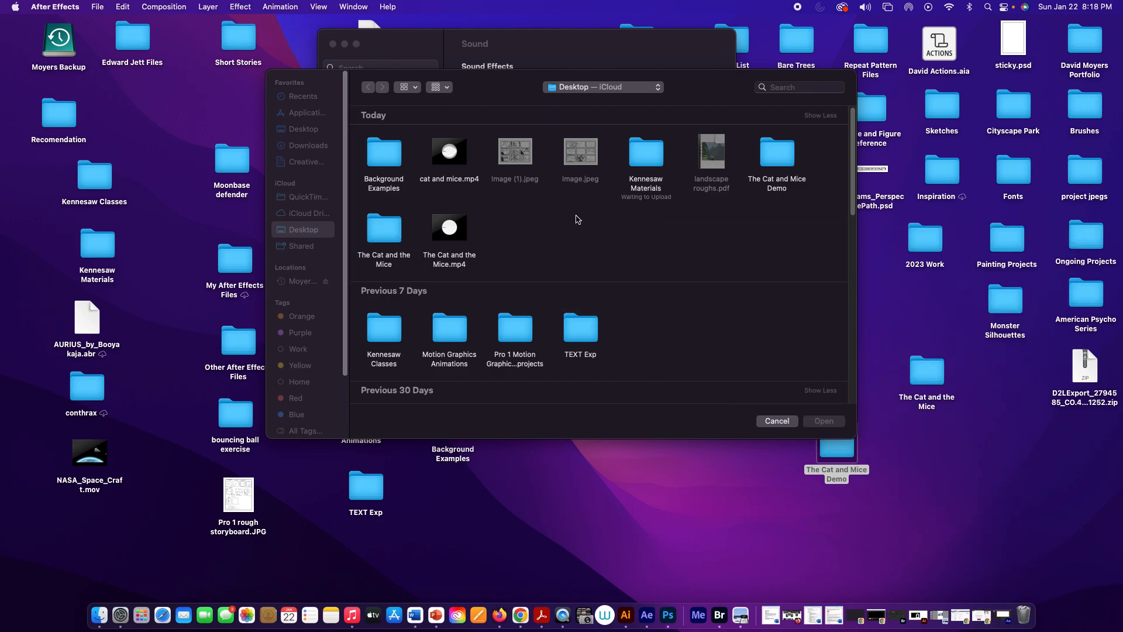
left_click(787, 421)
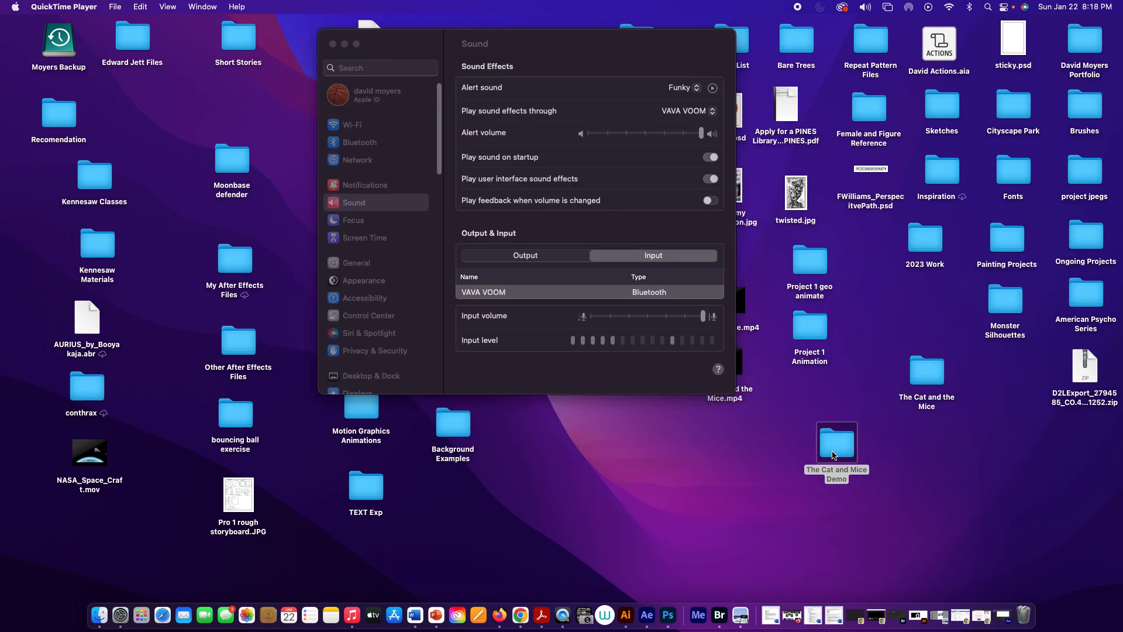
double_click(919, 380)
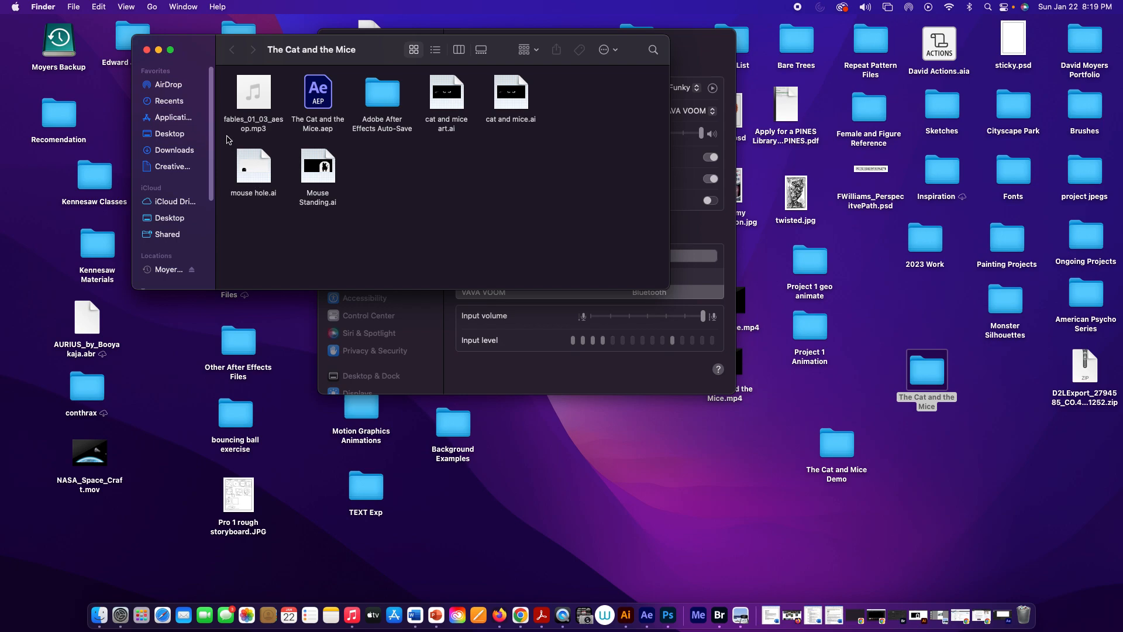
left_click(146, 51)
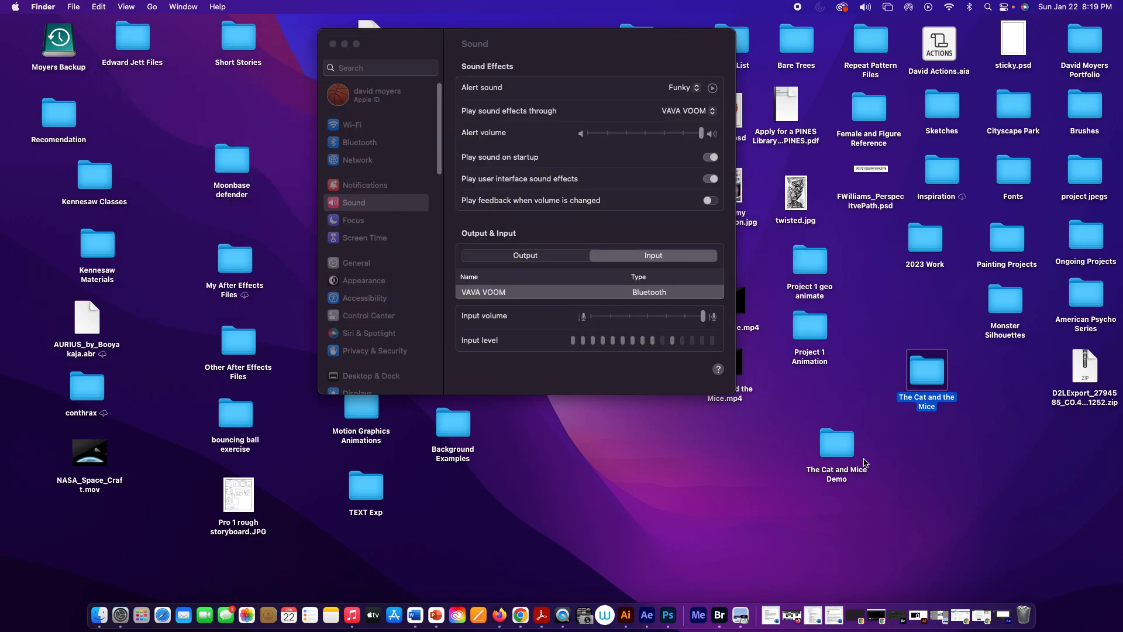
double_click(841, 448)
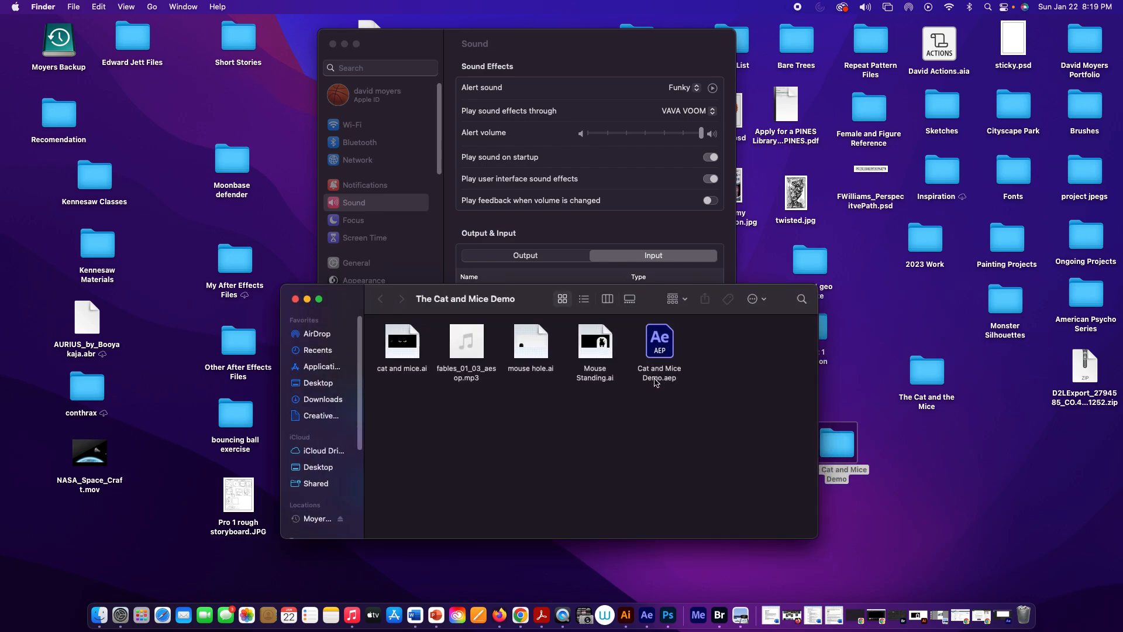
left_click(295, 299)
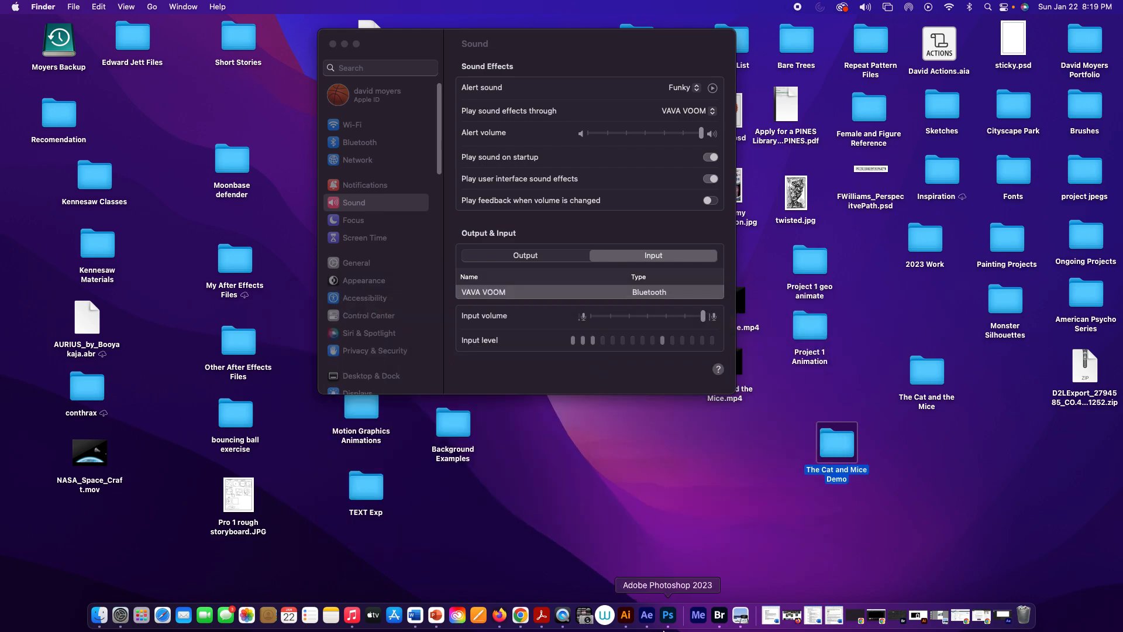
left_click(648, 617)
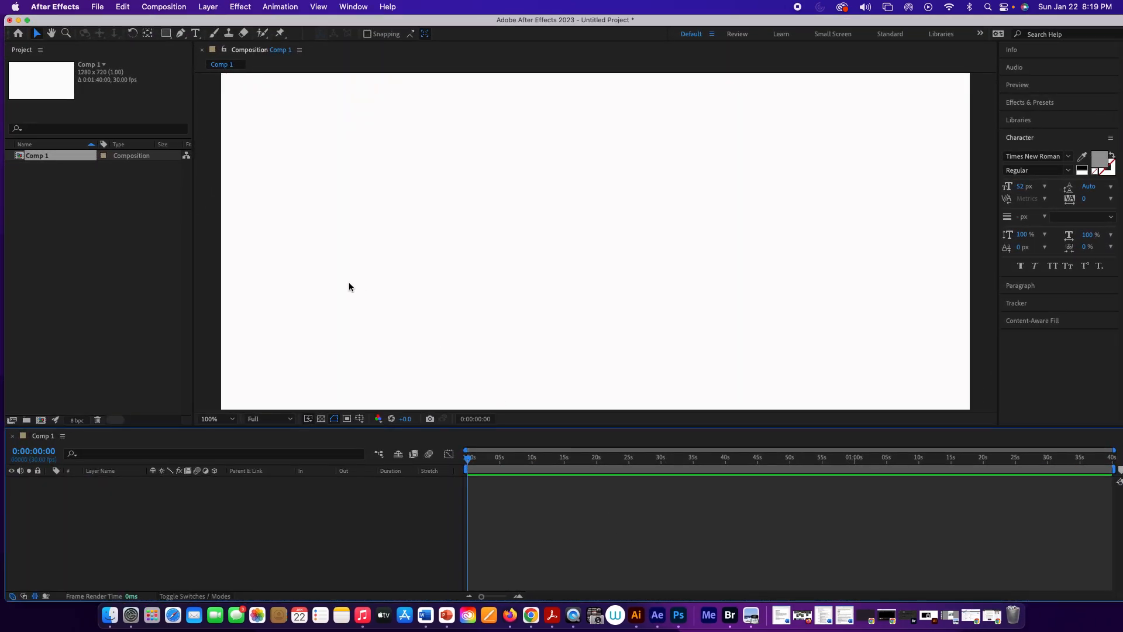
Import fables_01_03_aesop.mp3 from The Cat and Mice Demo folder into the project as footage.
left_click(97, 6)
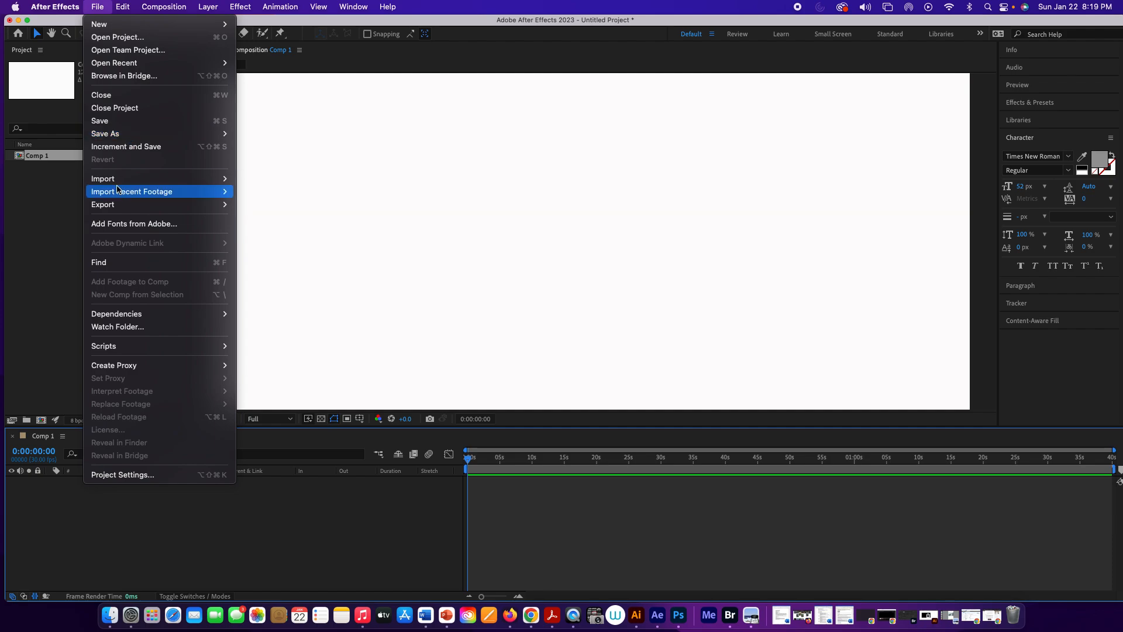
mouse_move(119, 181)
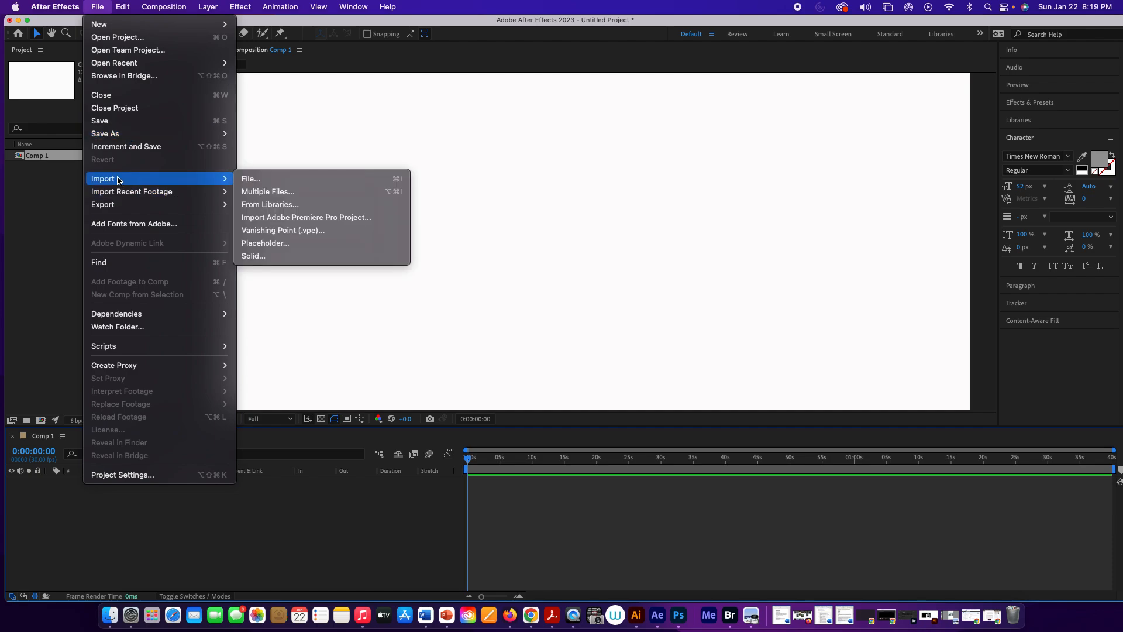
left_click(248, 179)
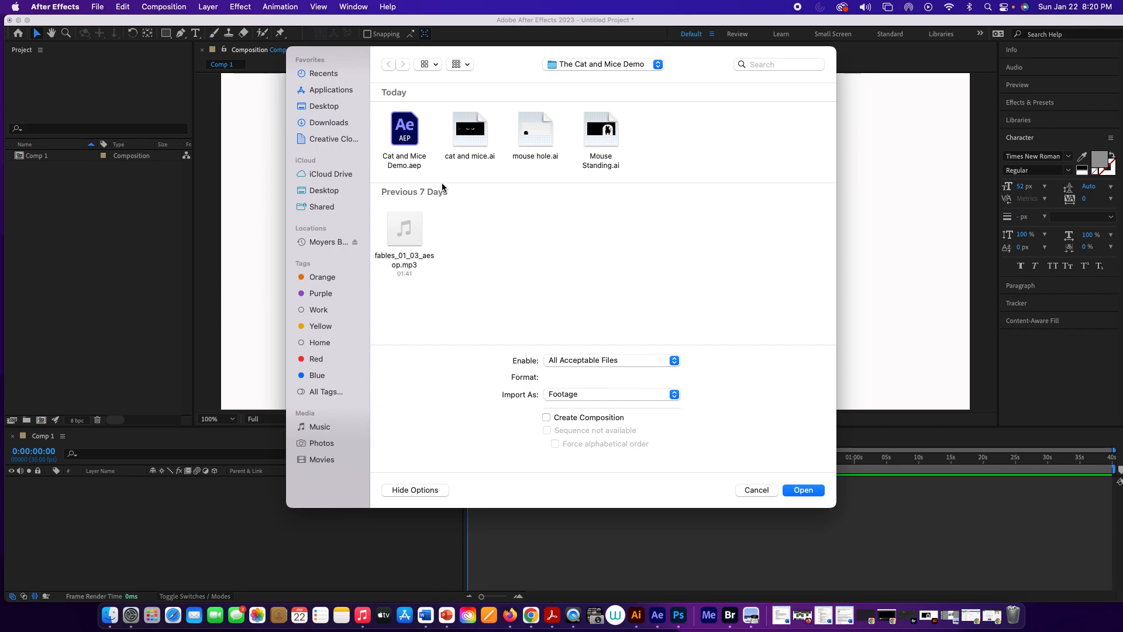
left_click(409, 234)
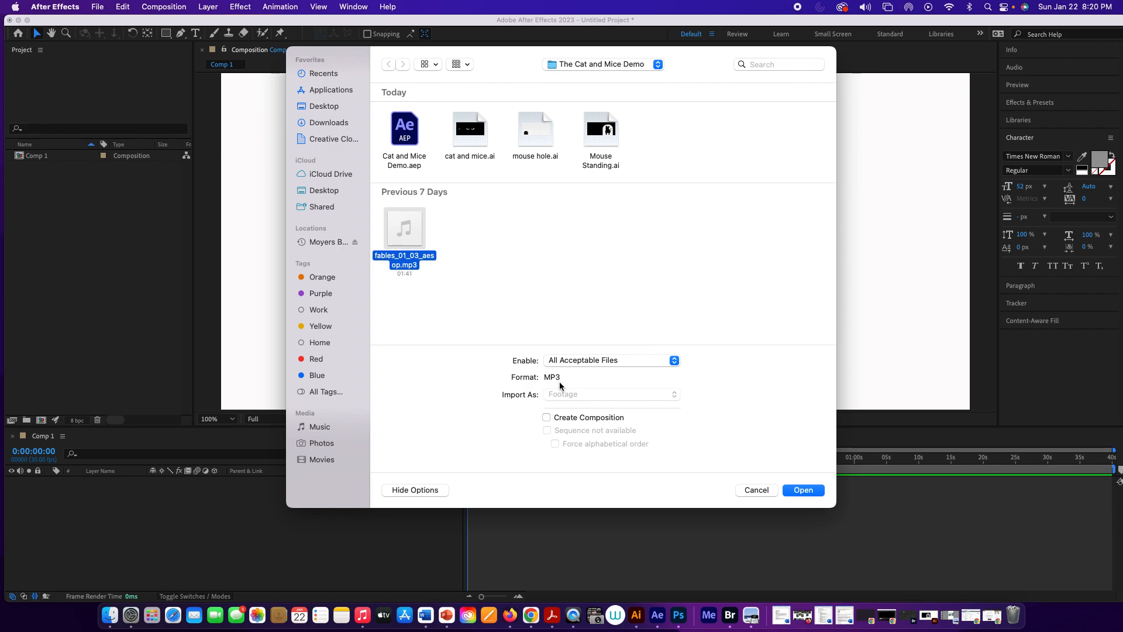
left_click(801, 488)
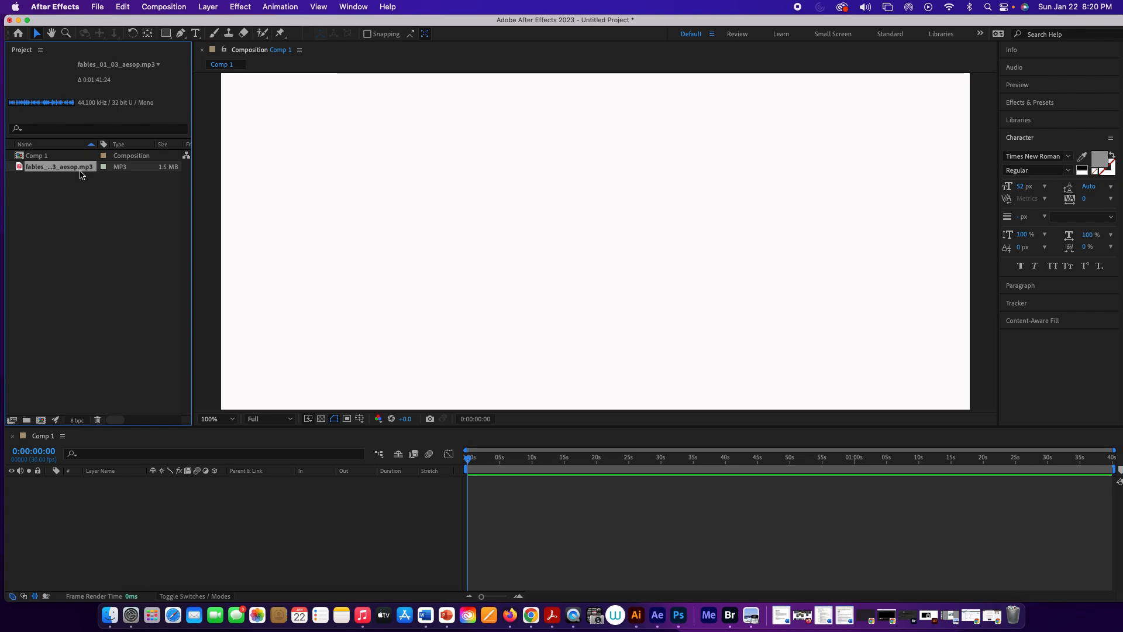
Add fables_01_03_aesop.mp3 to Comp 1's timeline and reveal the layer's audio waveform.
left_click_drag(79, 168, 160, 499)
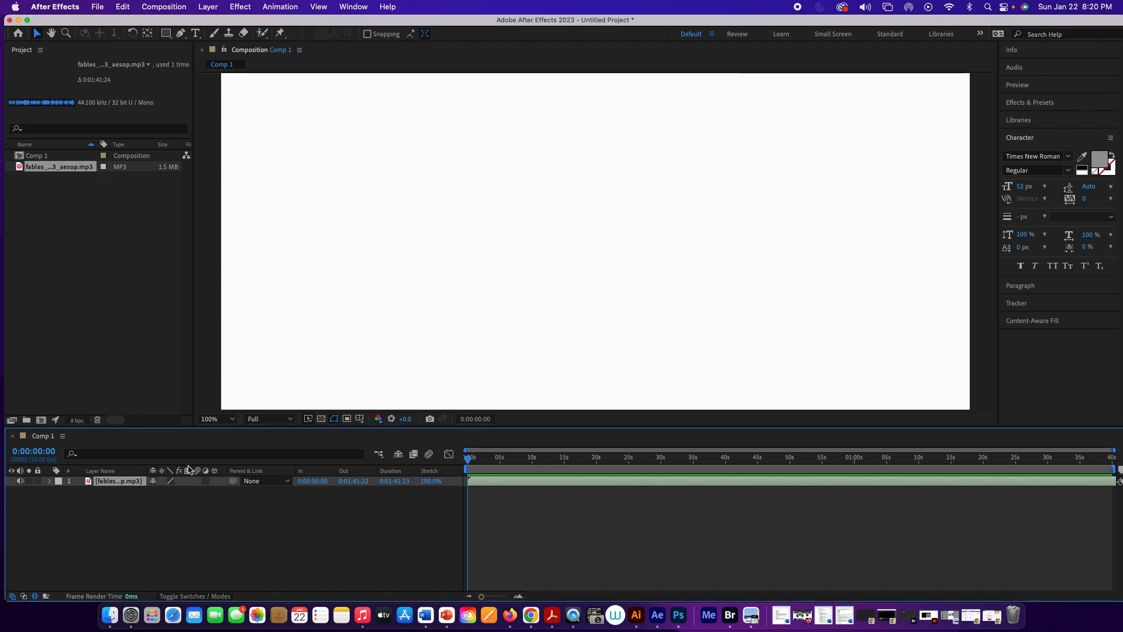
left_click(49, 481)
left_click(50, 481)
left_click(50, 481)
left_click(60, 492)
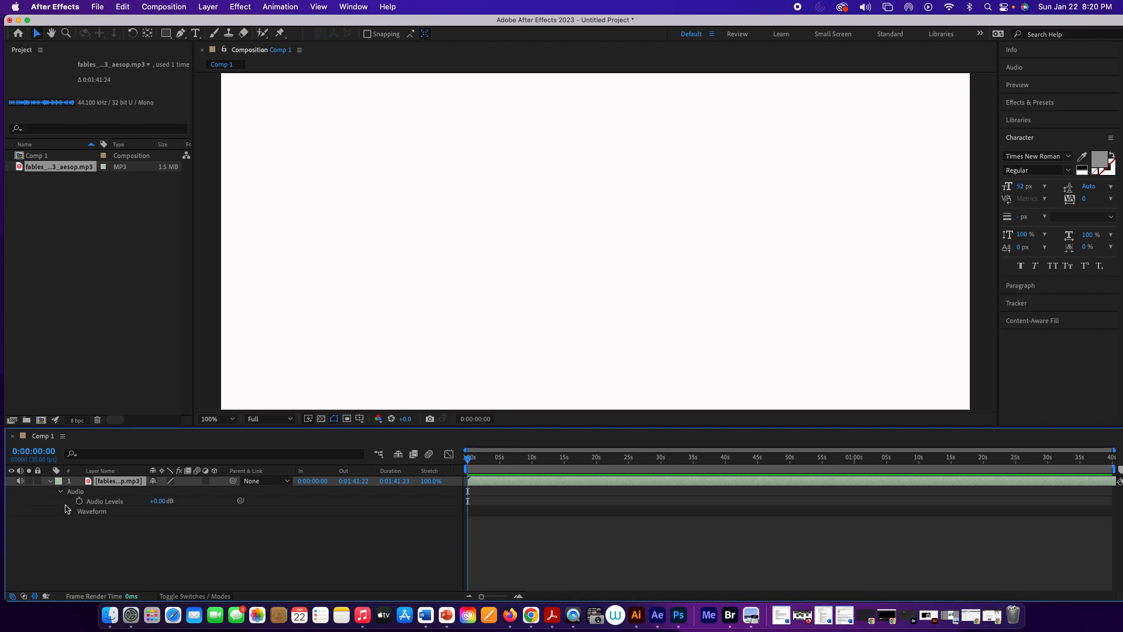
left_click(71, 513)
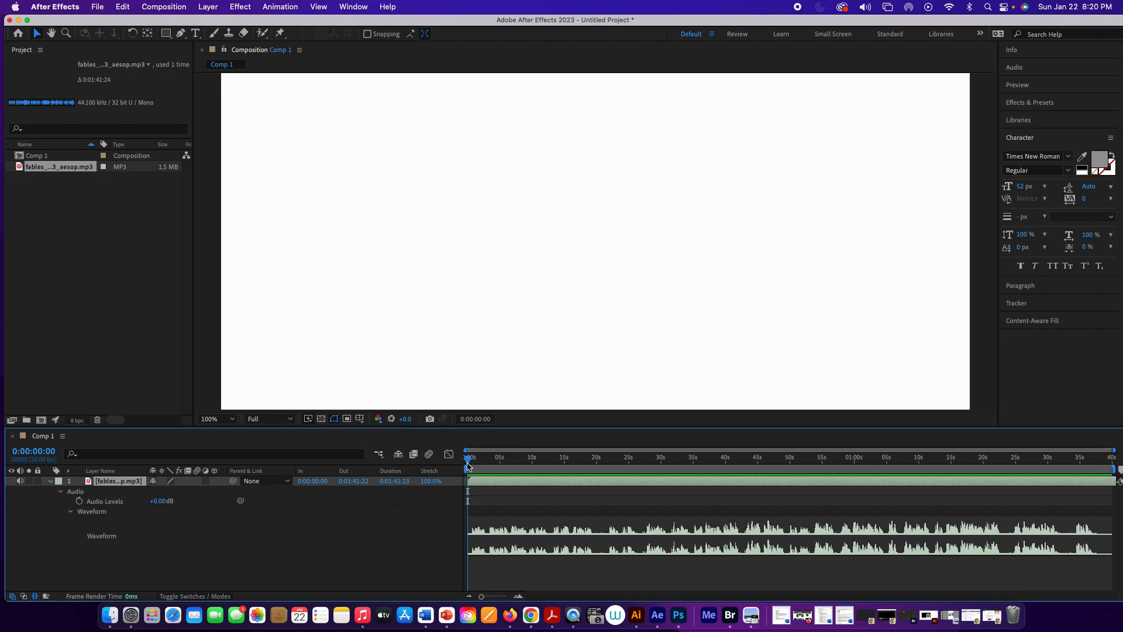
left_click_drag(482, 597, 495, 596)
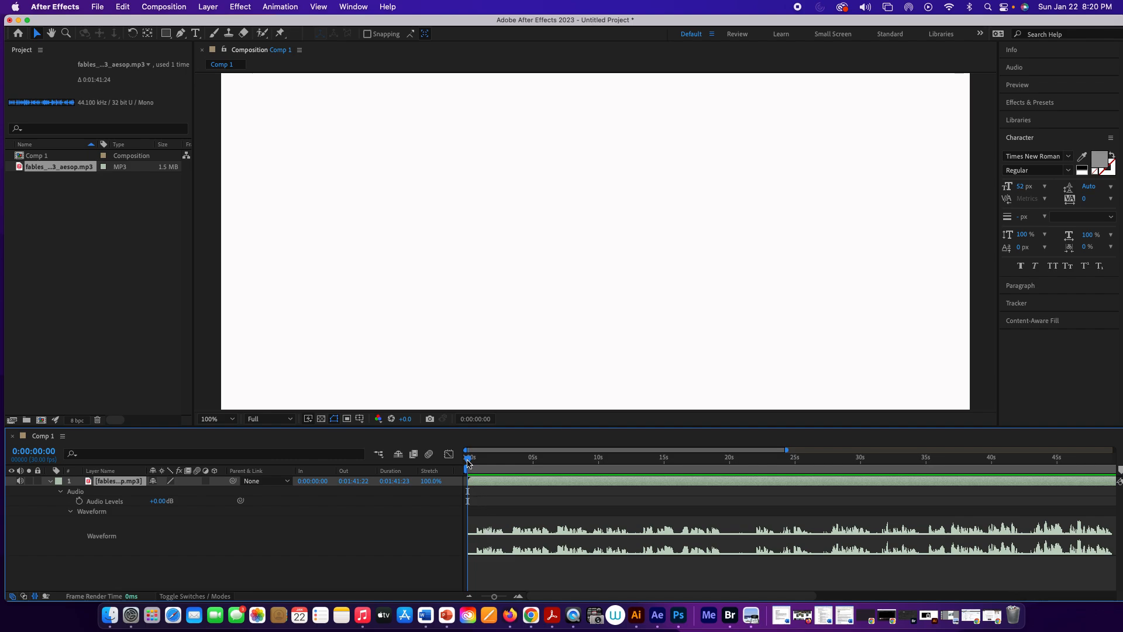
Listen to the narration, trim the audio layer's start at 0:00:27:03 and move the trimmed layer to about the beginning of the composition.
key("space")
key("space")
left_click_drag(468, 480, 823, 499)
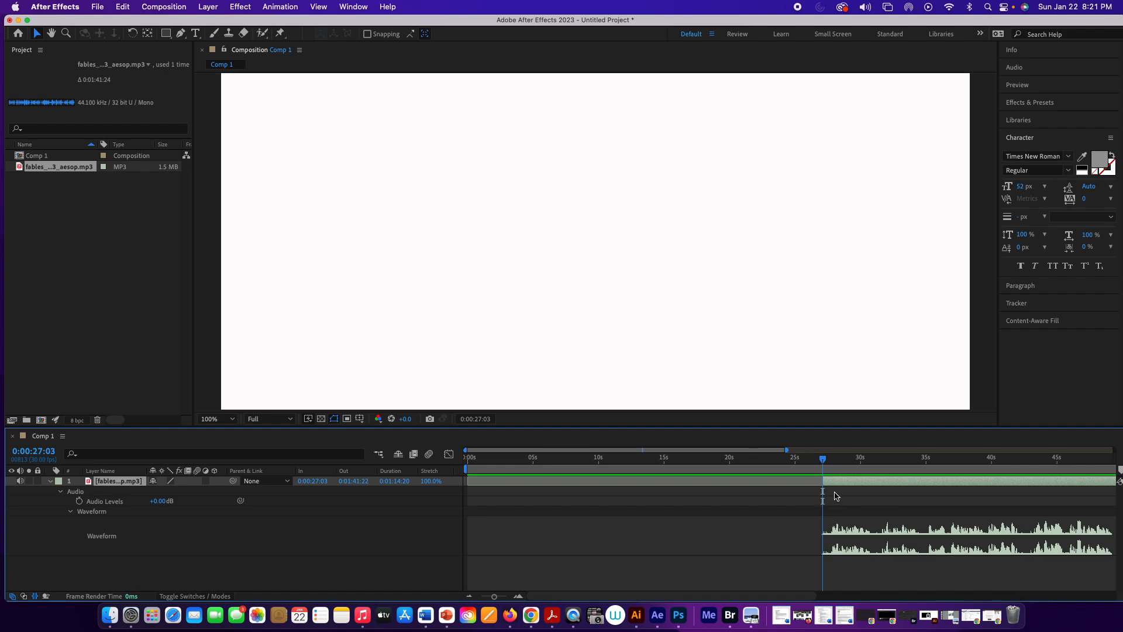
left_click_drag(847, 483, 494, 479)
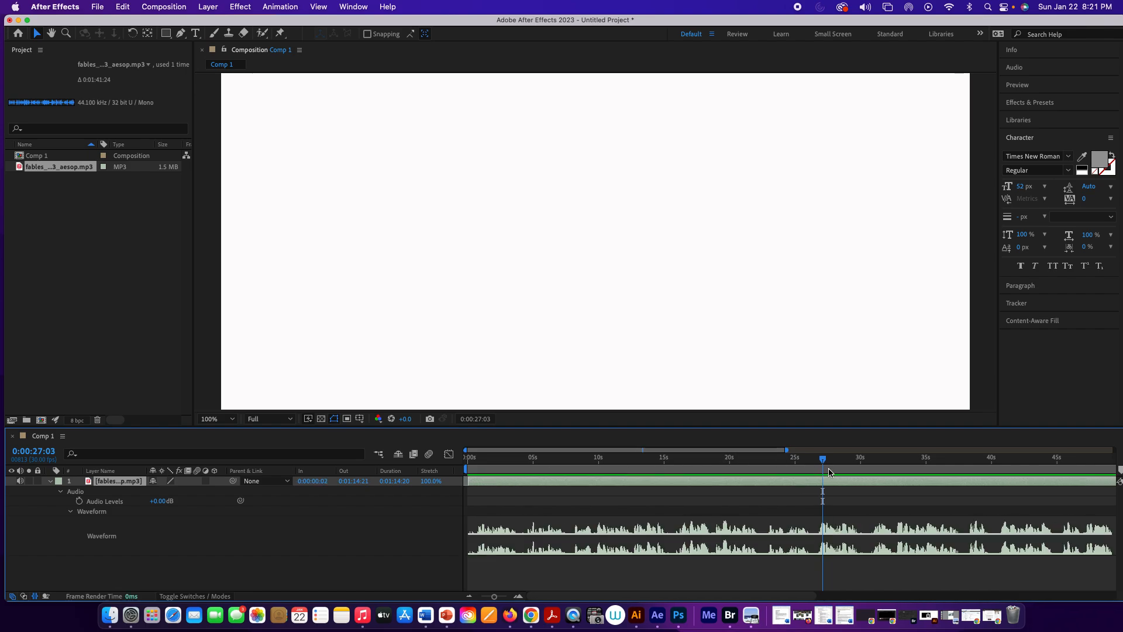
Preview the trimmed narration from the beginning and return the current time to 0:00:00:00.
left_click_drag(822, 459, 441, 463)
key("space")
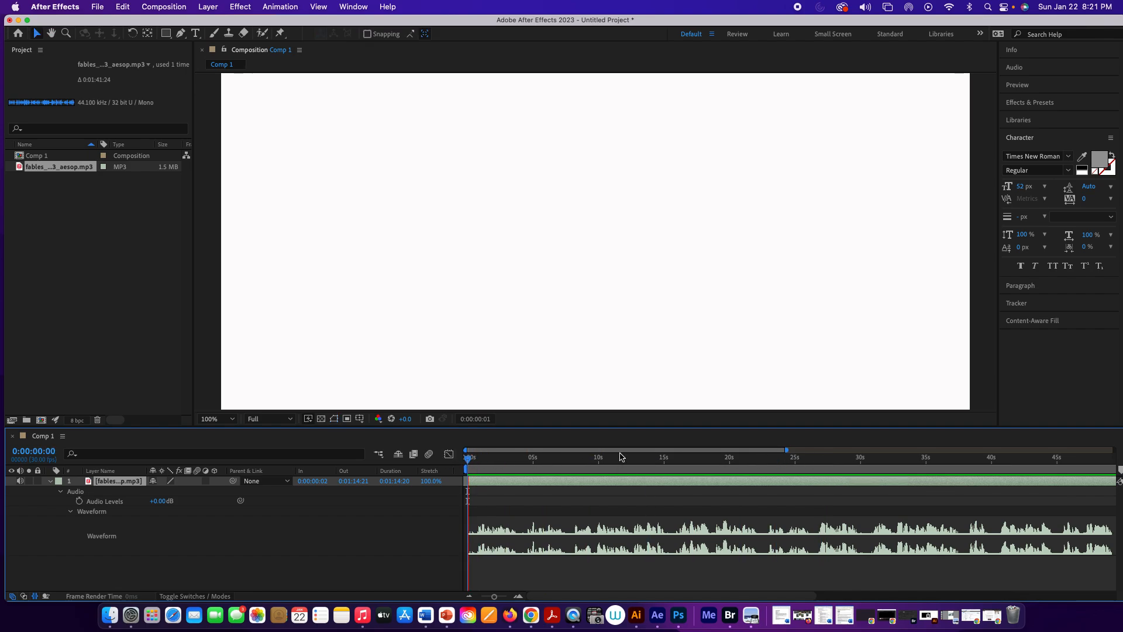
key("space")
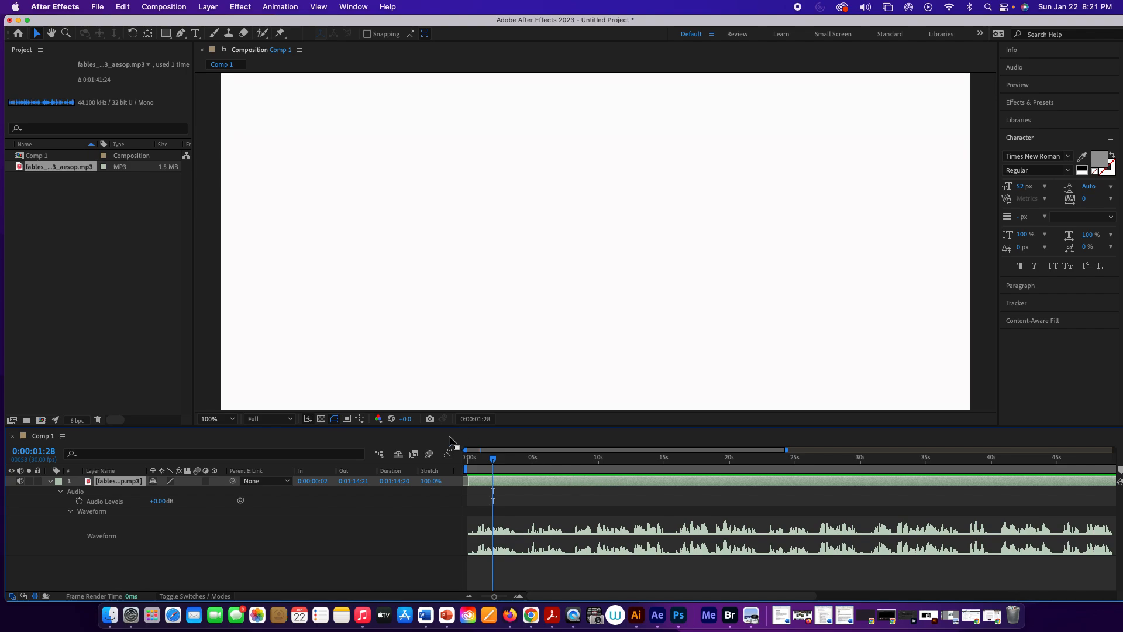
left_click_drag(492, 461, 468, 462)
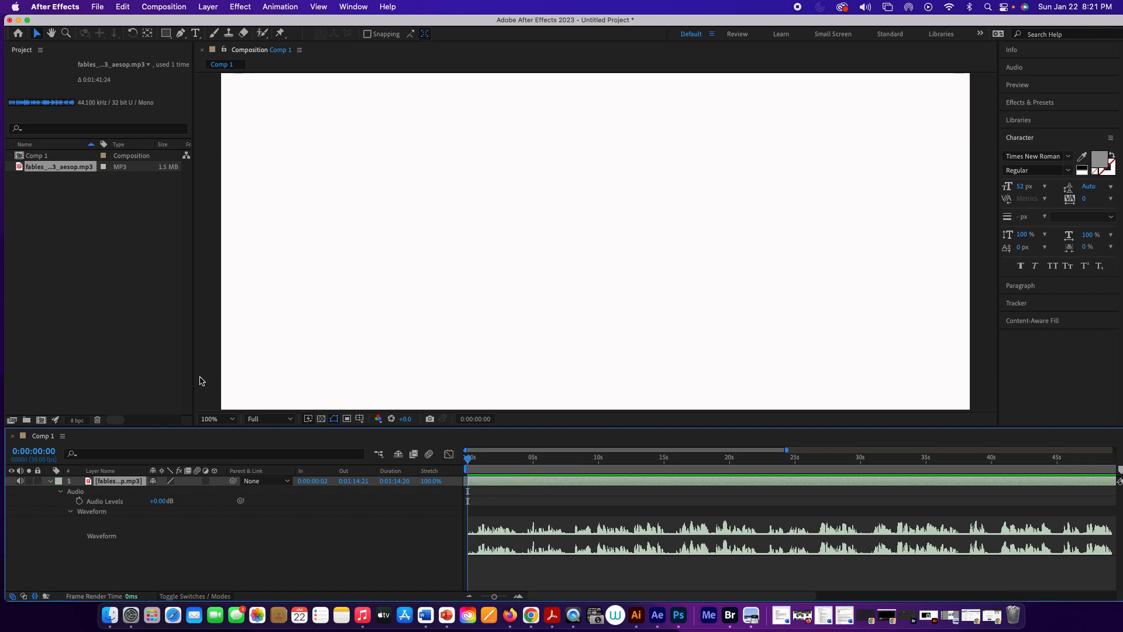
Save the project as Demo2 in The Cat and Mice Demo folder on the desktop.
left_click(97, 7)
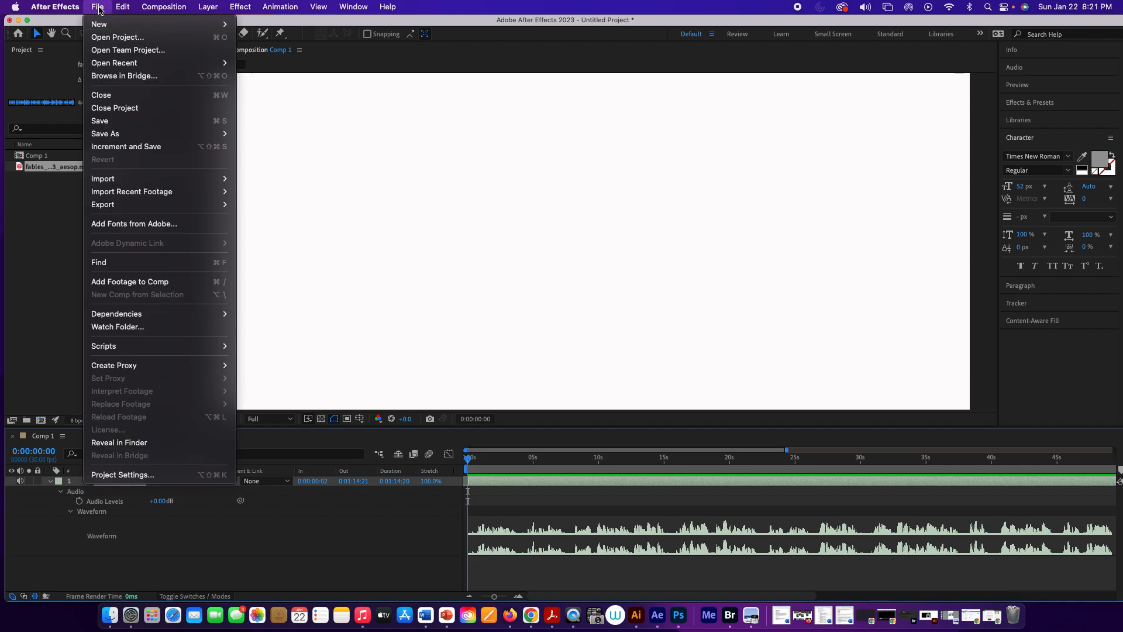
mouse_move(124, 134)
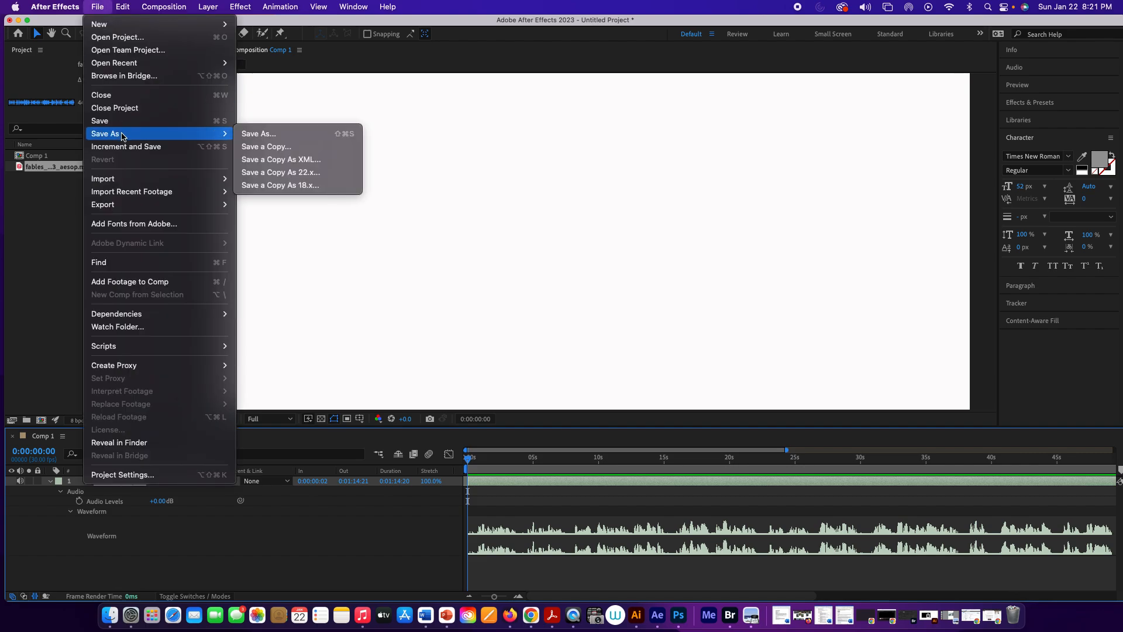
left_click(244, 135)
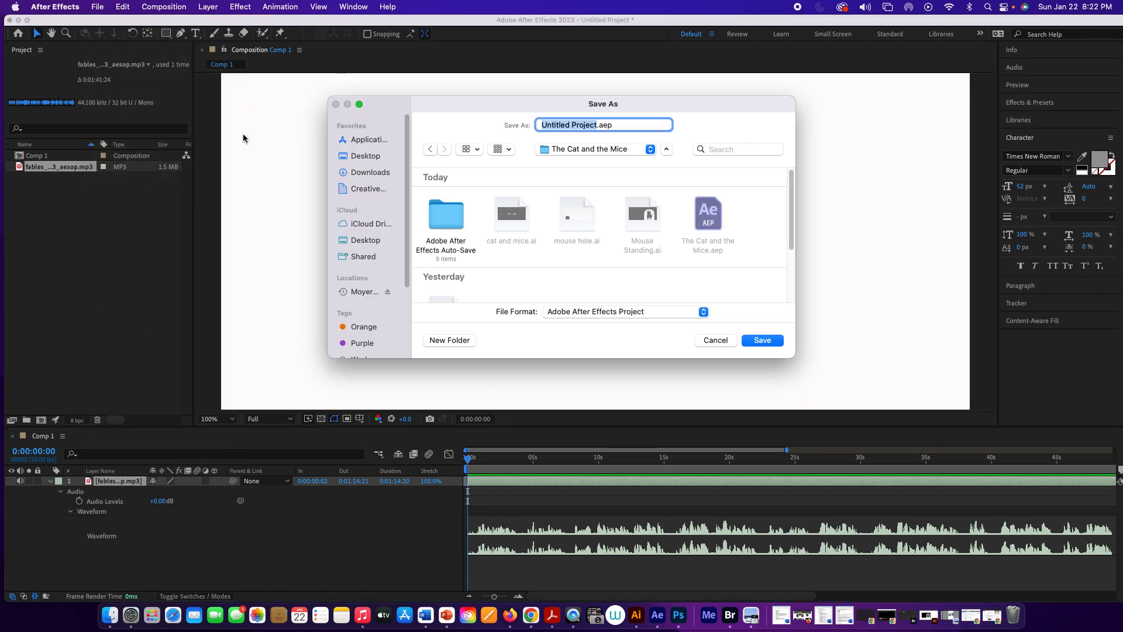
left_click(589, 150)
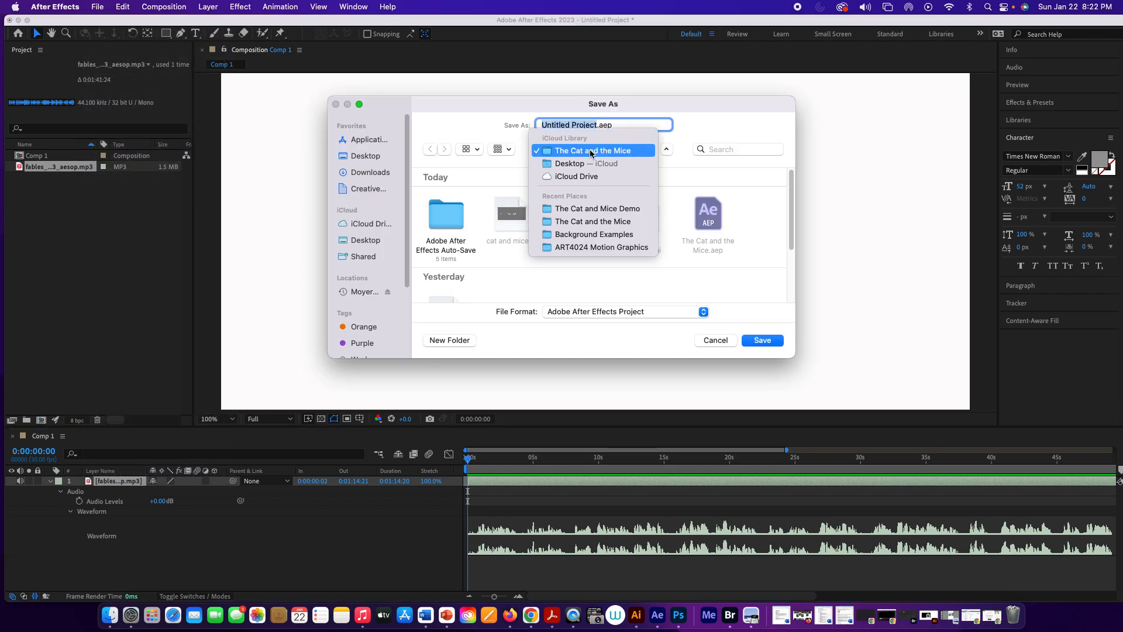
left_click(586, 163)
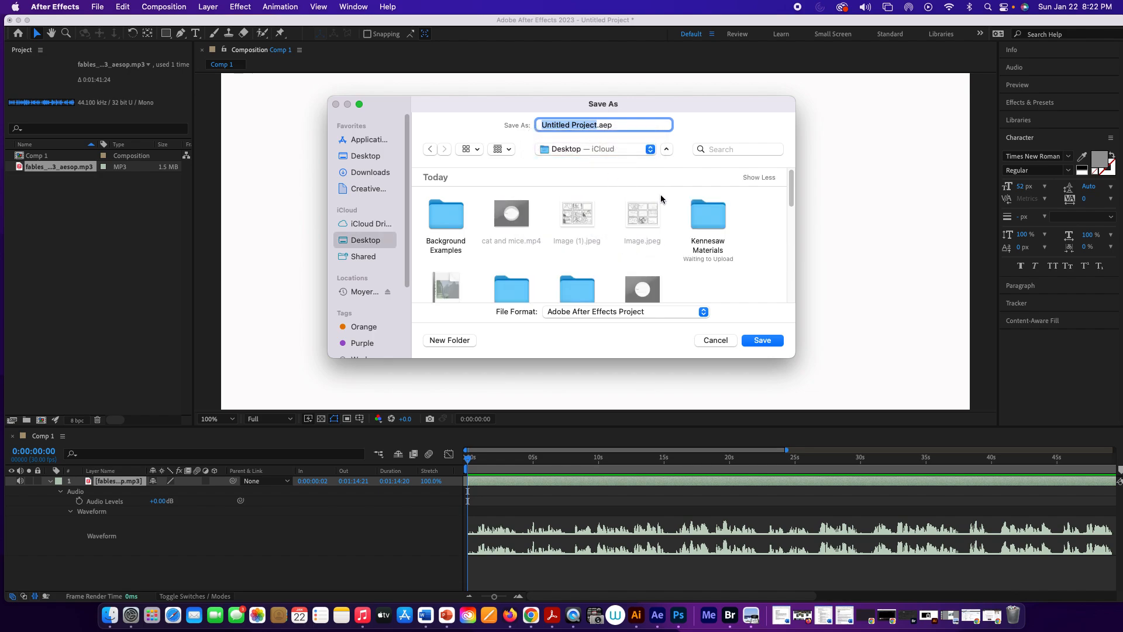
scroll(519, 242, "down", 2)
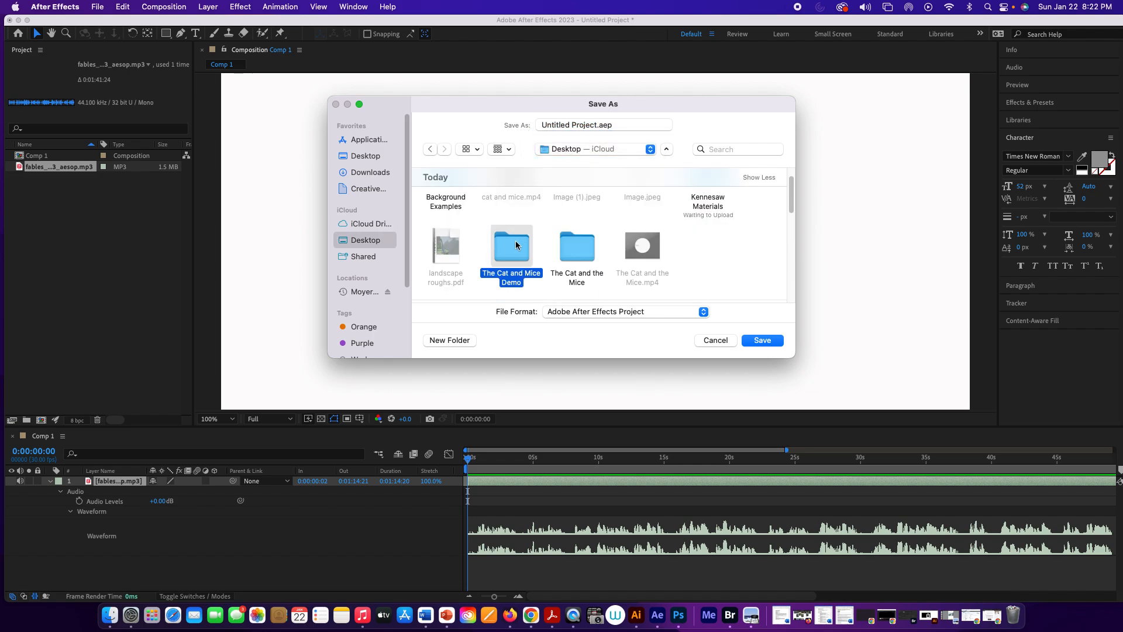
double_click(515, 245)
left_click(596, 125)
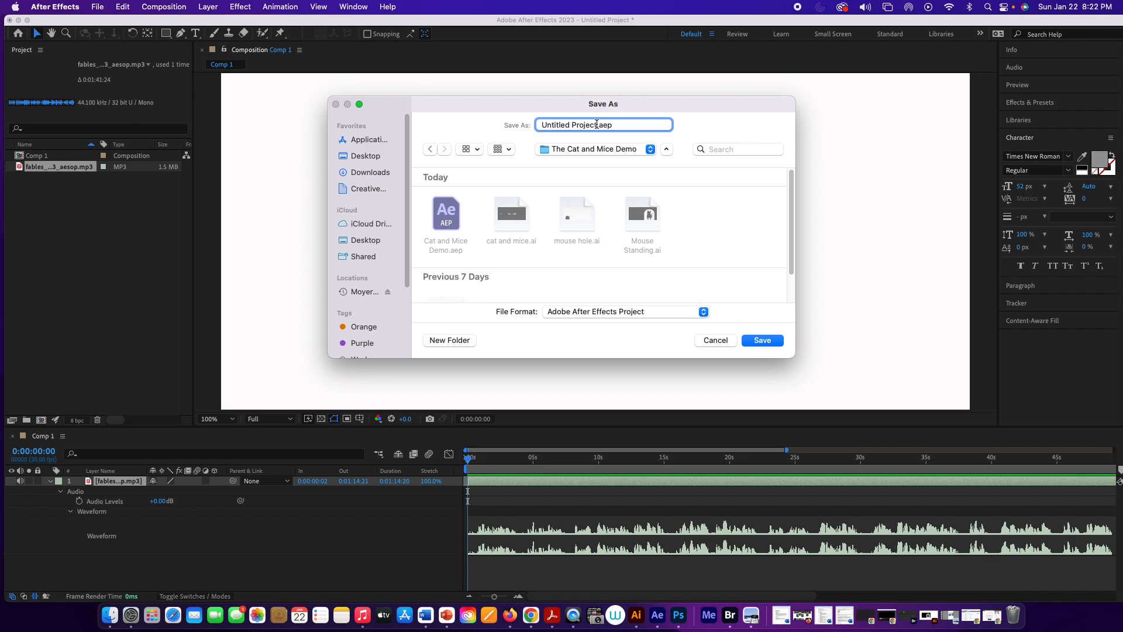
left_click_drag(596, 124, 487, 115)
type("Demo2")
left_click(762, 340)
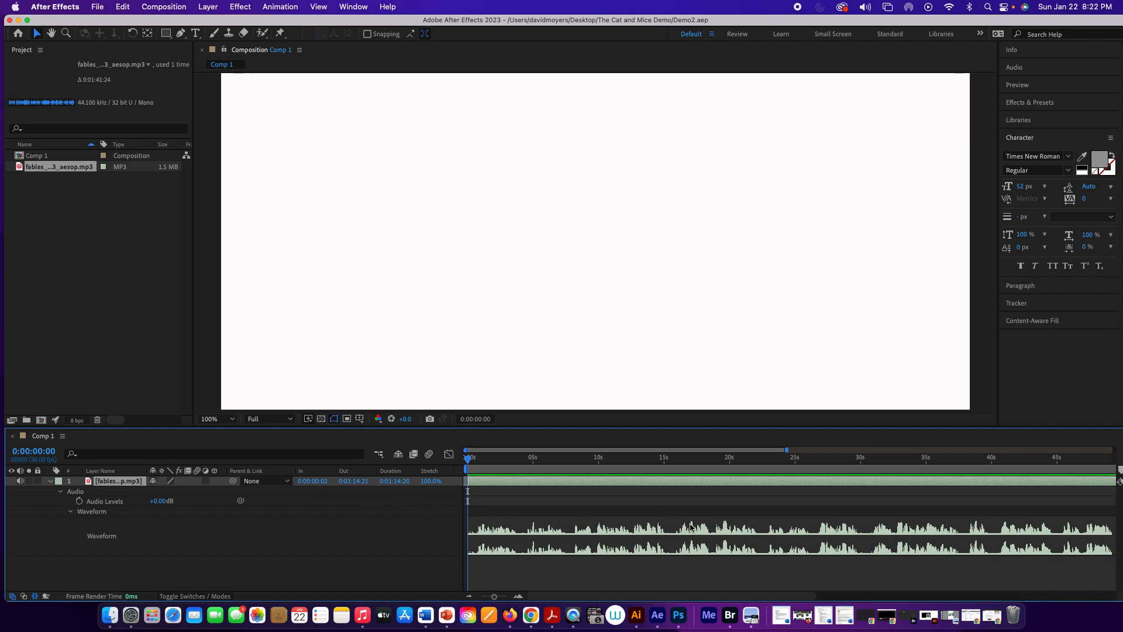
Switch to Chrome, copy the sentence "There was once a house that was overrun with Mice." from the fable page, and return to After Effects.
left_click(996, 618)
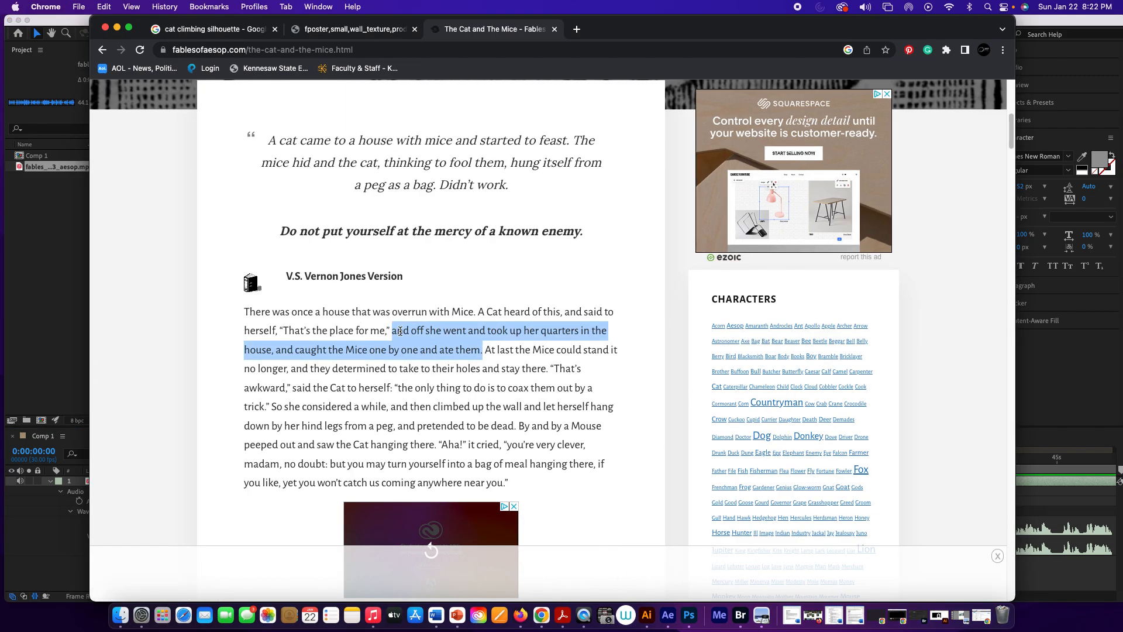
left_click(260, 314)
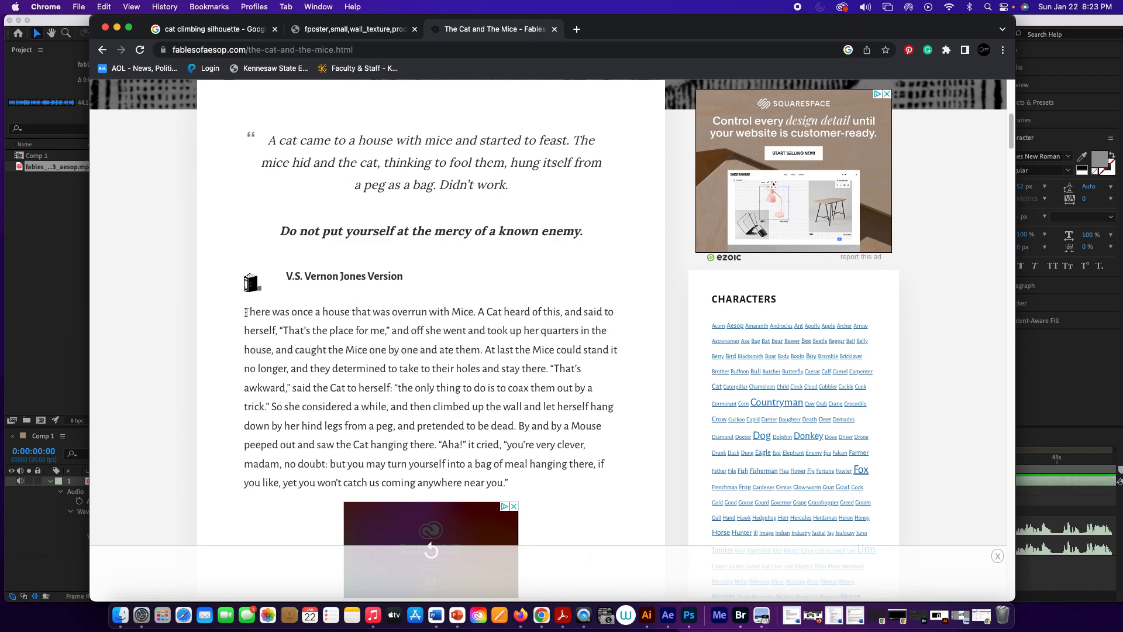
left_click_drag(244, 312, 476, 314)
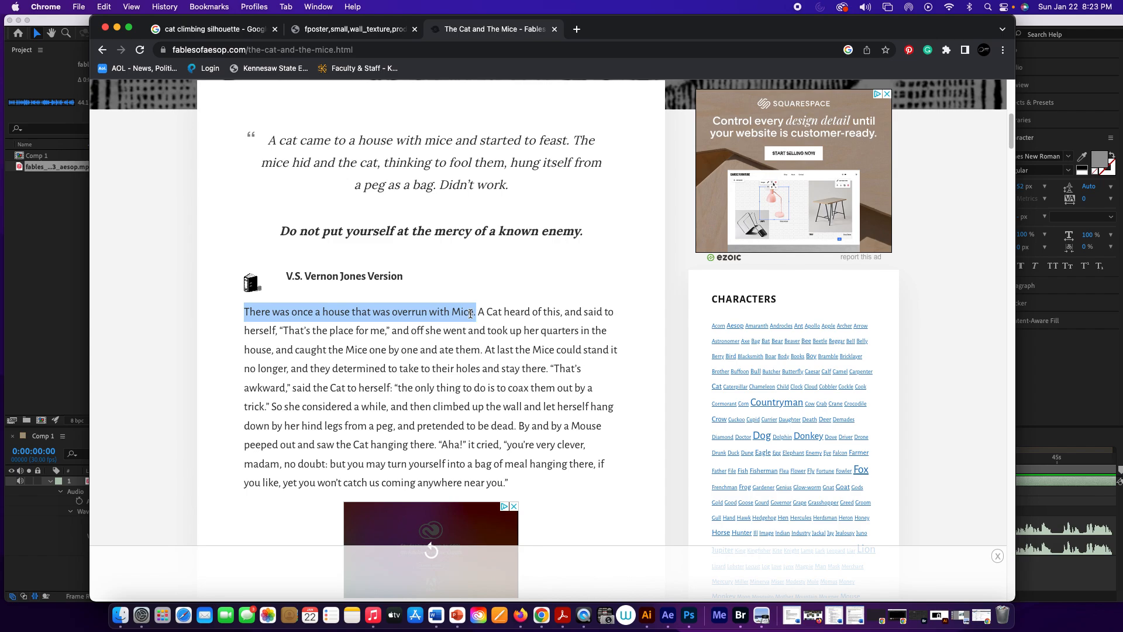
right_click(459, 313)
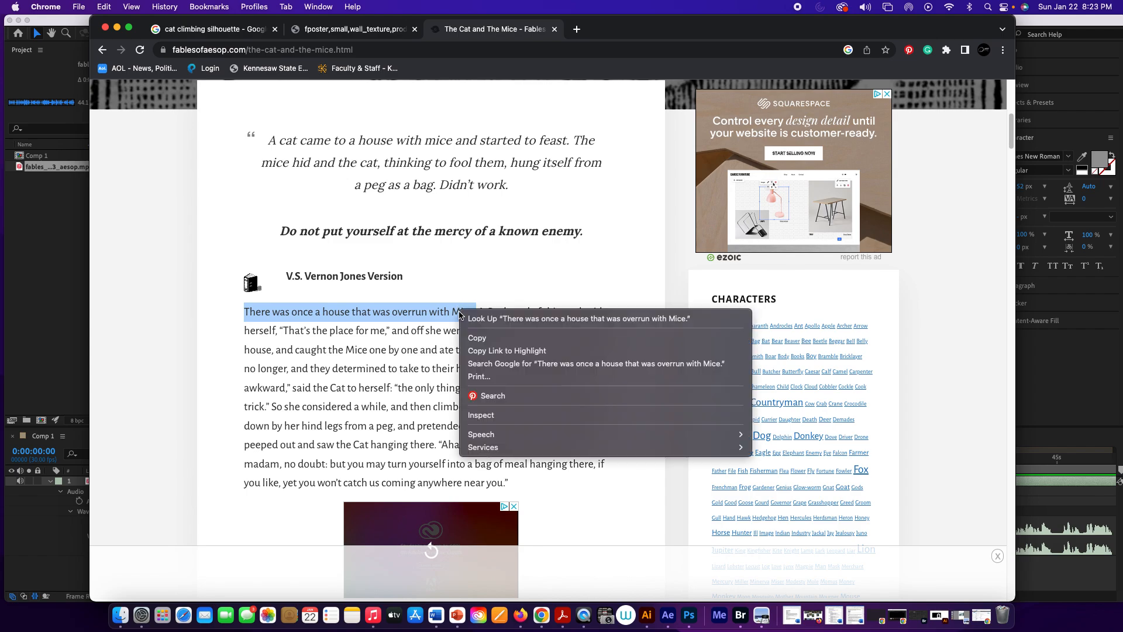
left_click(477, 337)
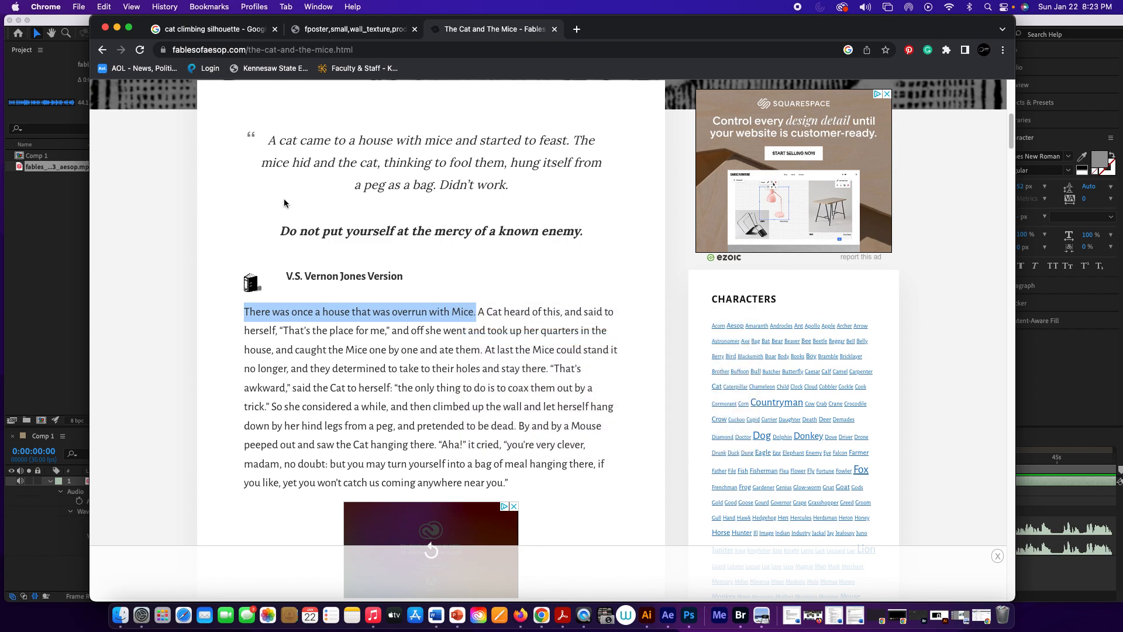
left_click(117, 28)
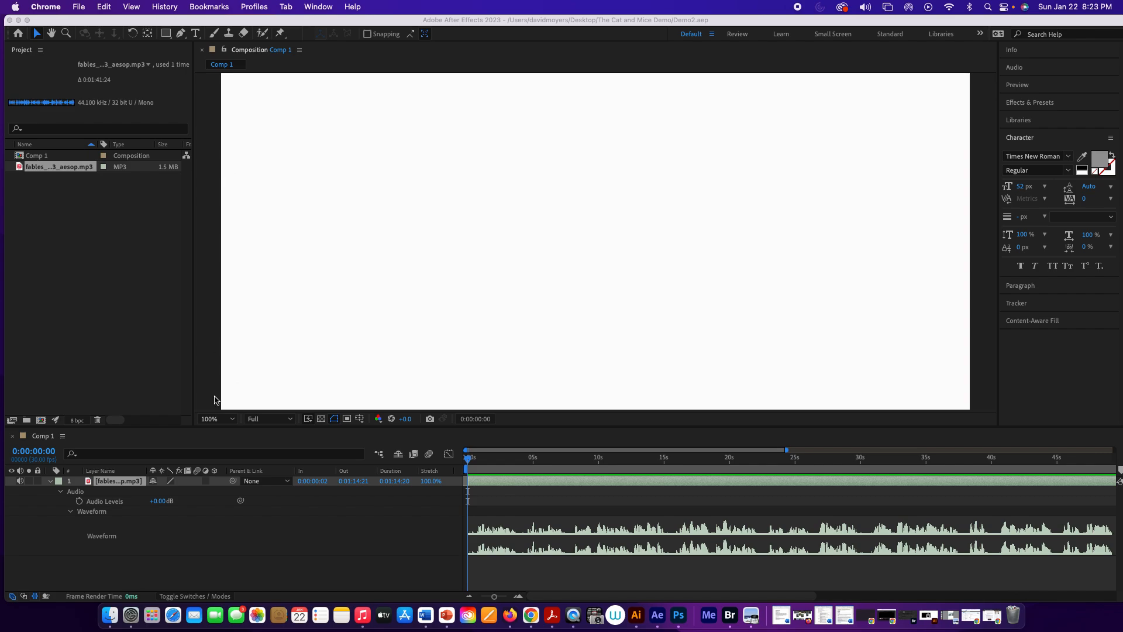
left_click(113, 440)
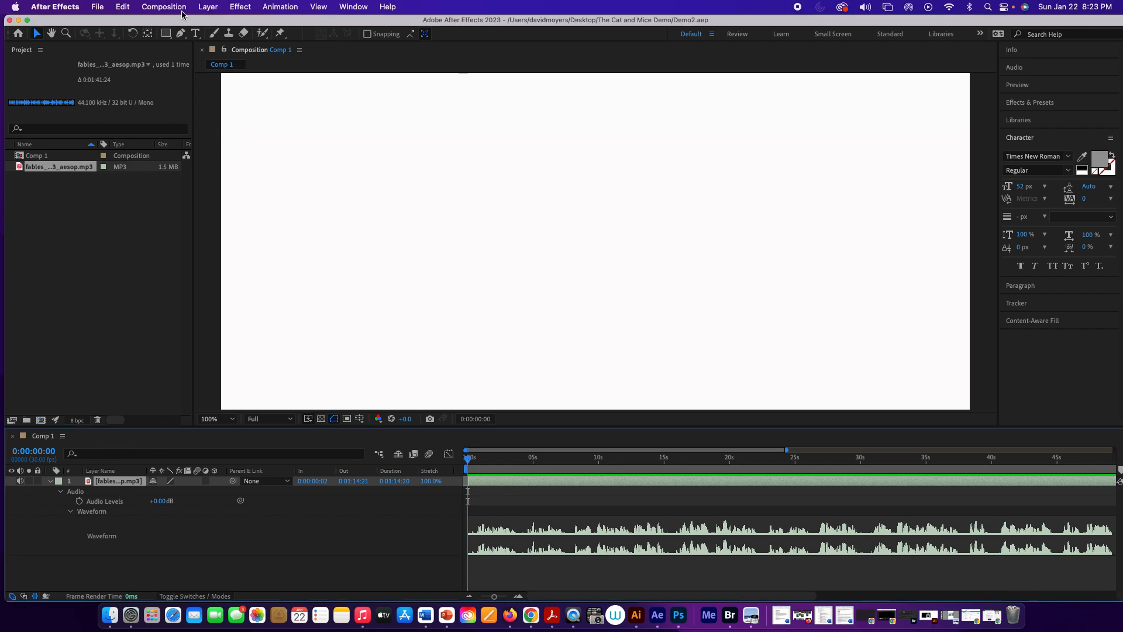
Create a text layer containing the copied sentence "There was once a house that was overrun with Mice." and accept 999999 as its text color.
left_click(205, 7)
mouse_move(211, 22)
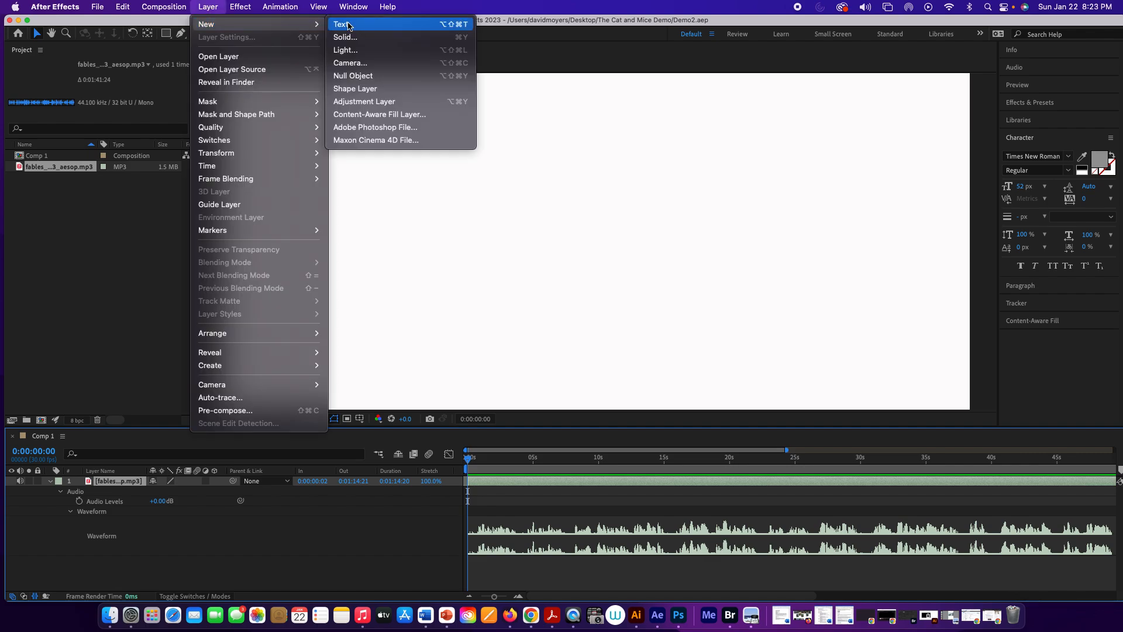
left_click(350, 26)
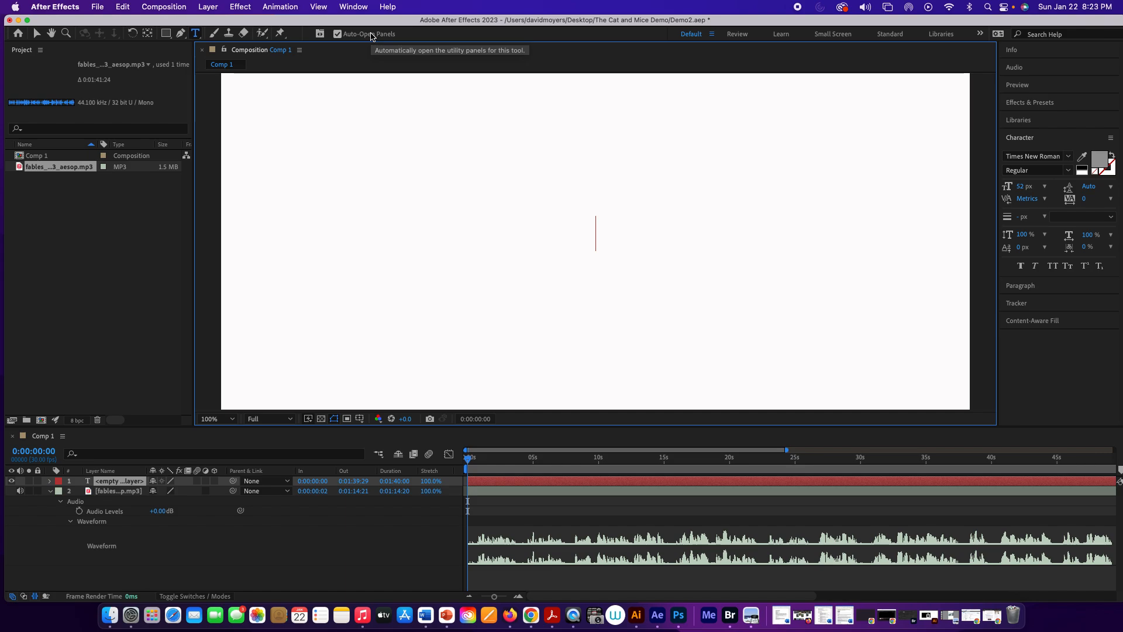
key("super+v")
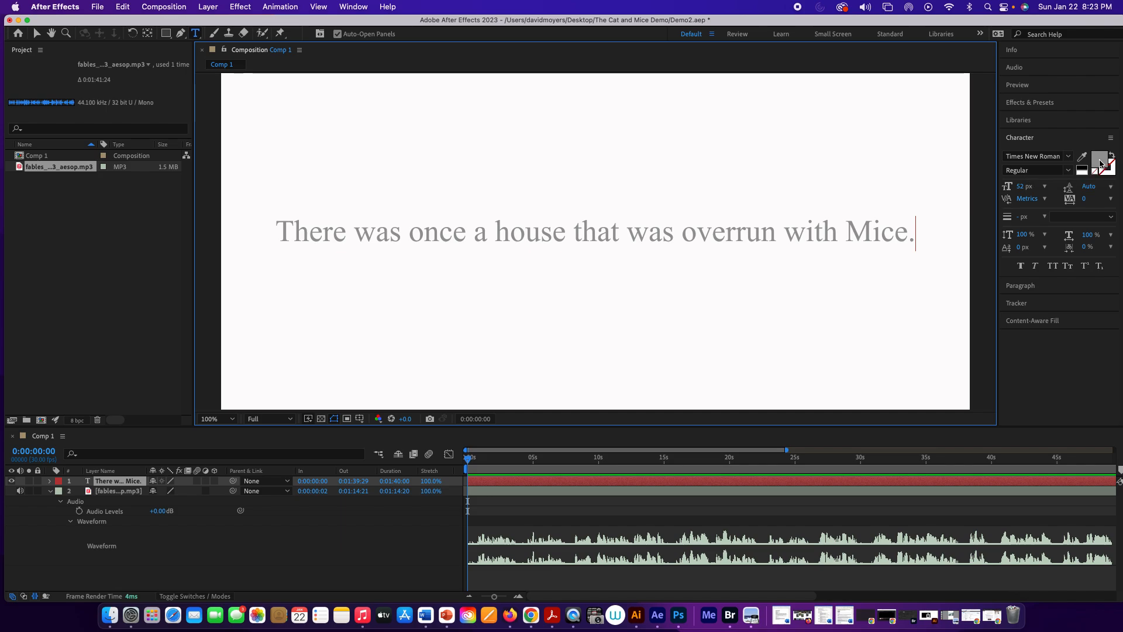
left_click_drag(917, 231, 281, 138)
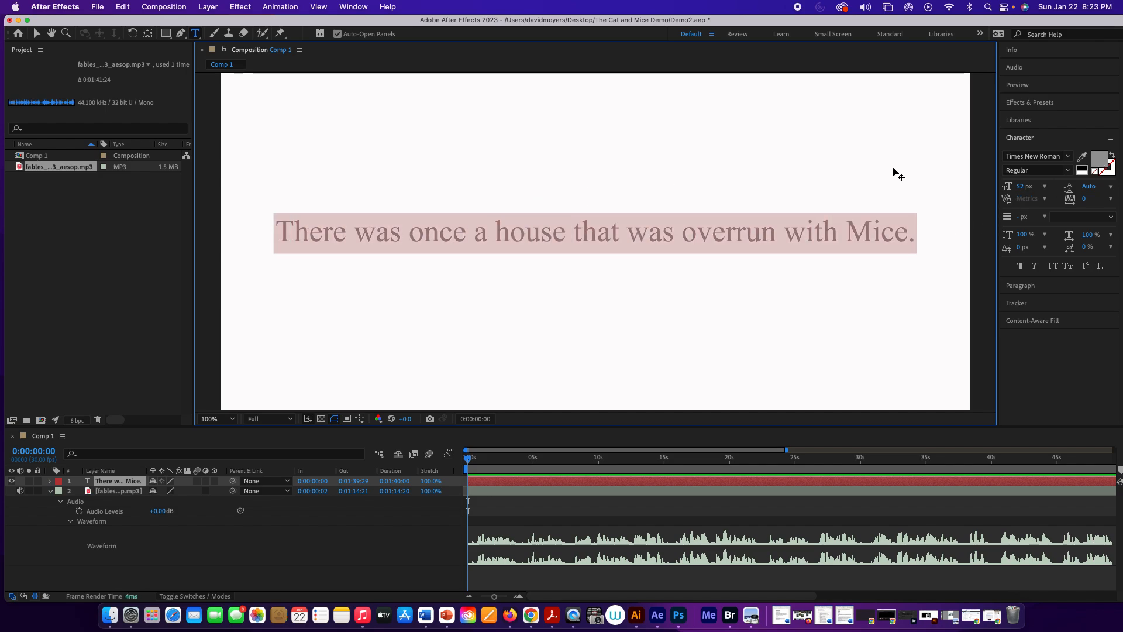
left_click(1107, 156)
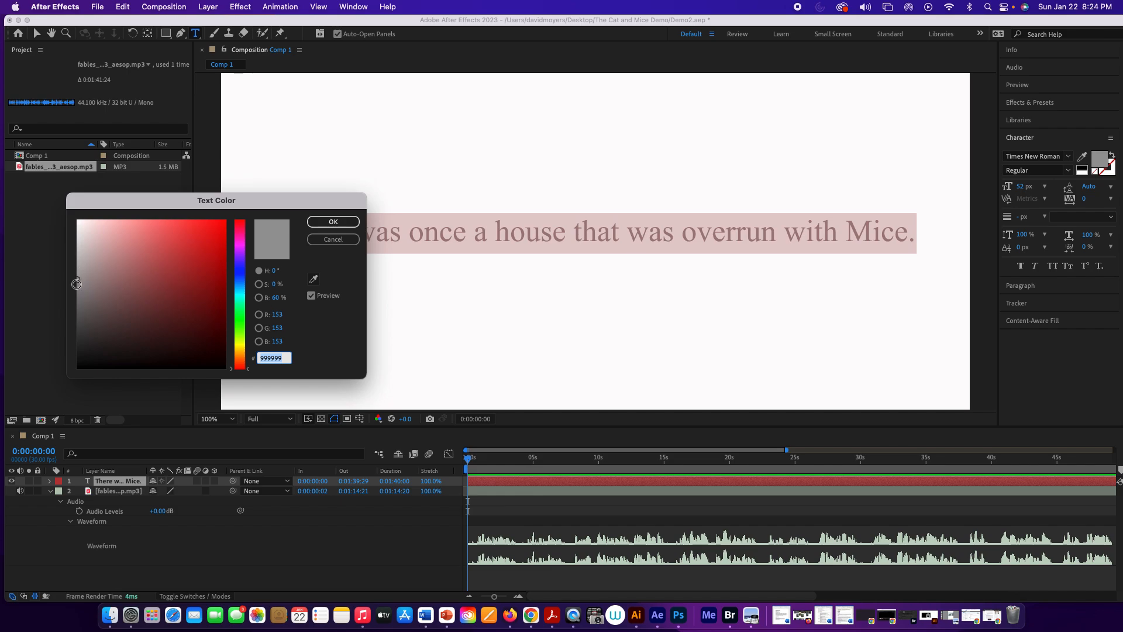
left_click(326, 222)
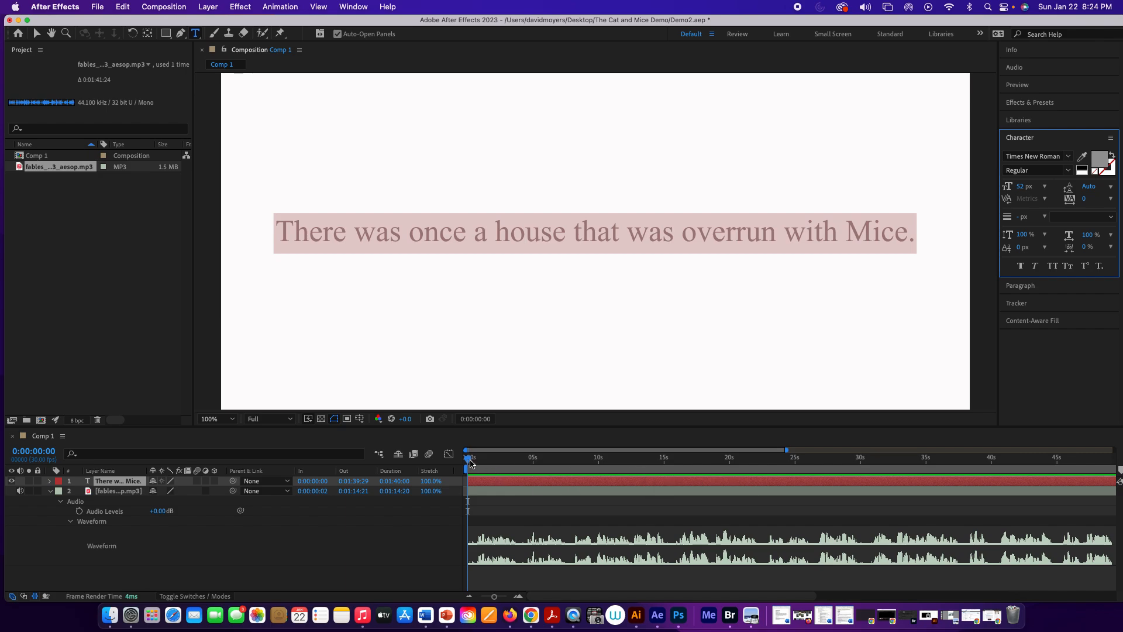
Trim the end of the text layer to about 0:00:03:29 to match the spoken sentence, and preview the composition from the start.
left_click_drag(469, 463, 518, 466)
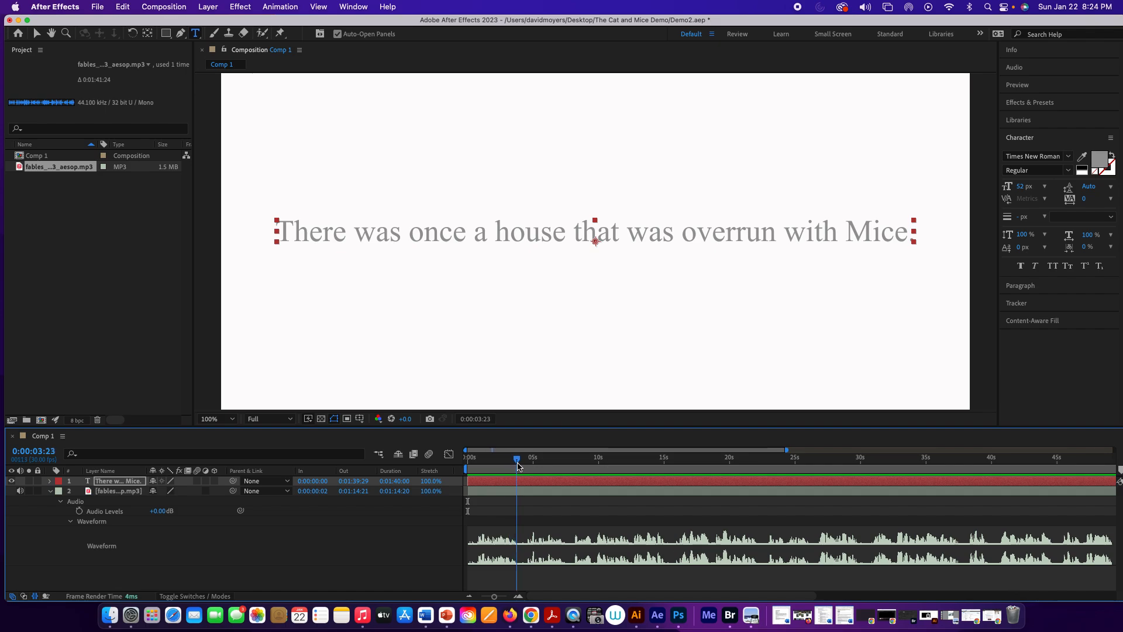
left_click_drag(517, 465, 520, 466)
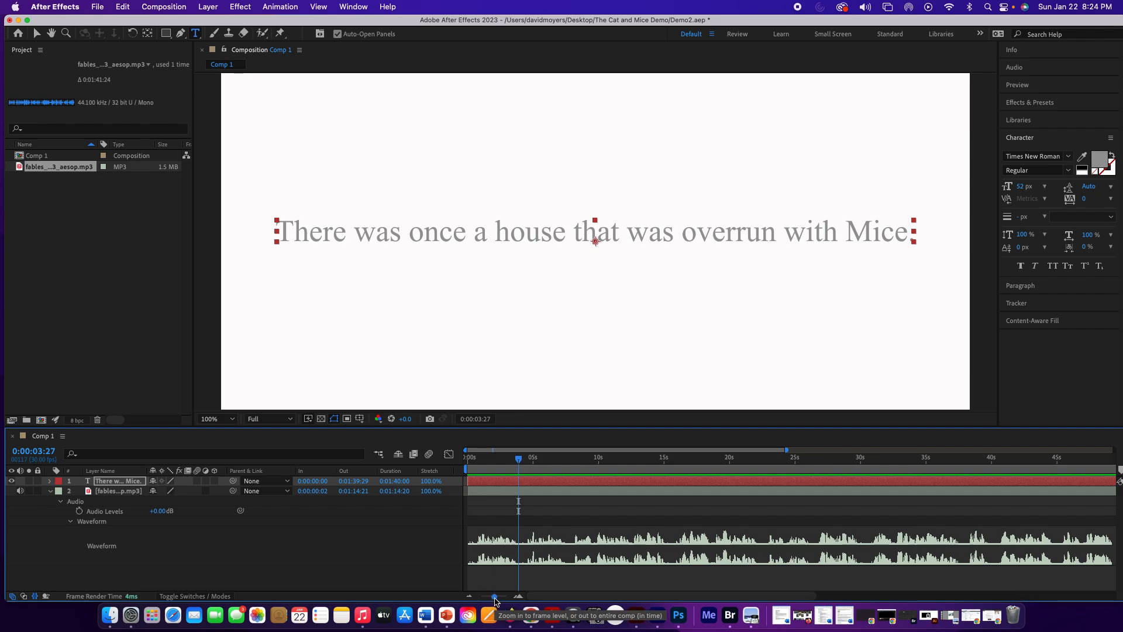
left_click_drag(495, 597, 479, 600)
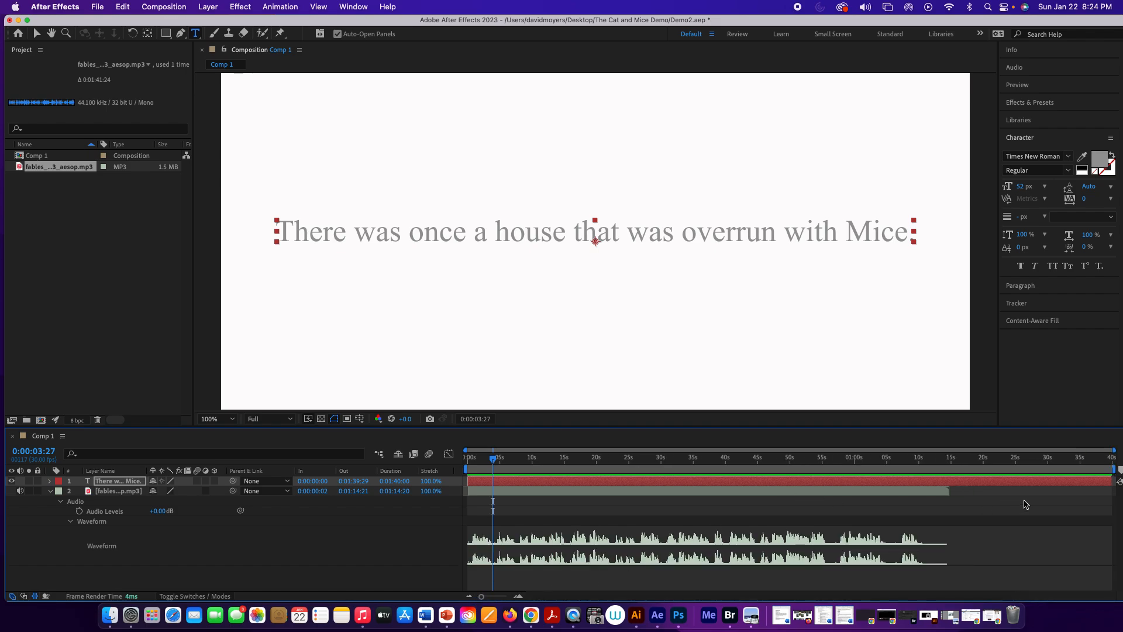
left_click_drag(1106, 480, 493, 473)
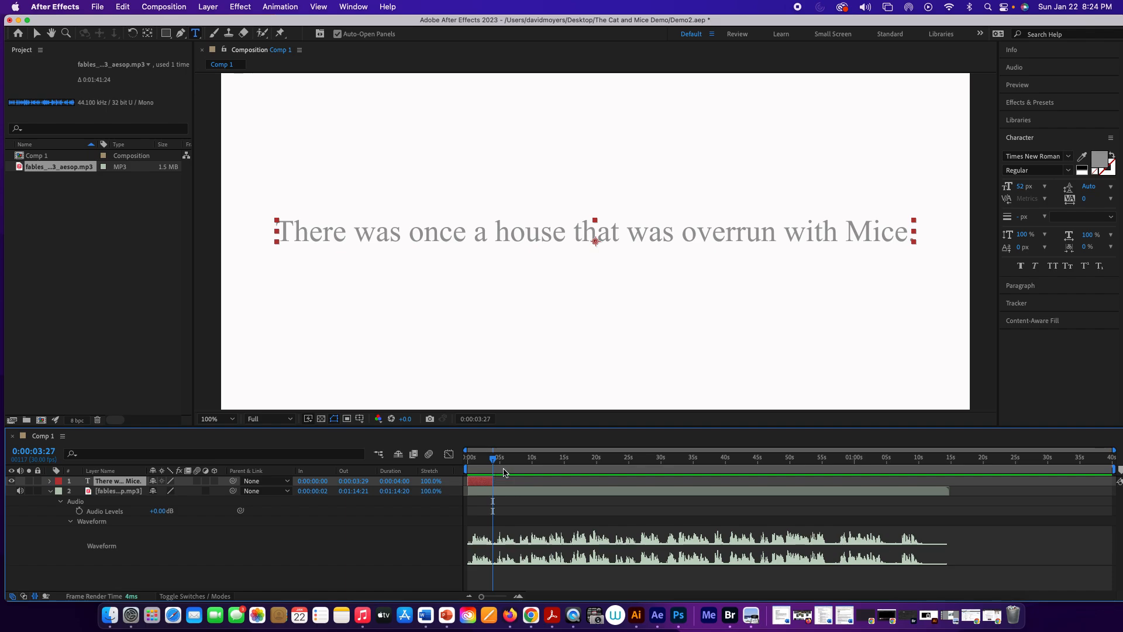
left_click(465, 459)
key("space")
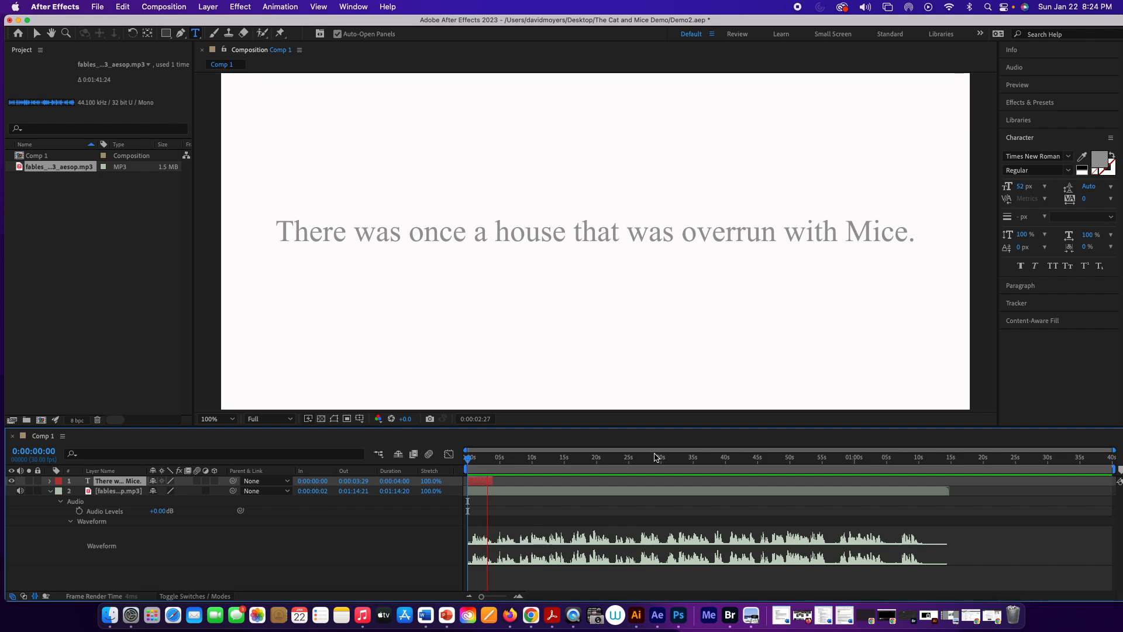
Stop the preview and open the Animate In text presets within the animation presets, keeping the sentence layer selected.
key("space")
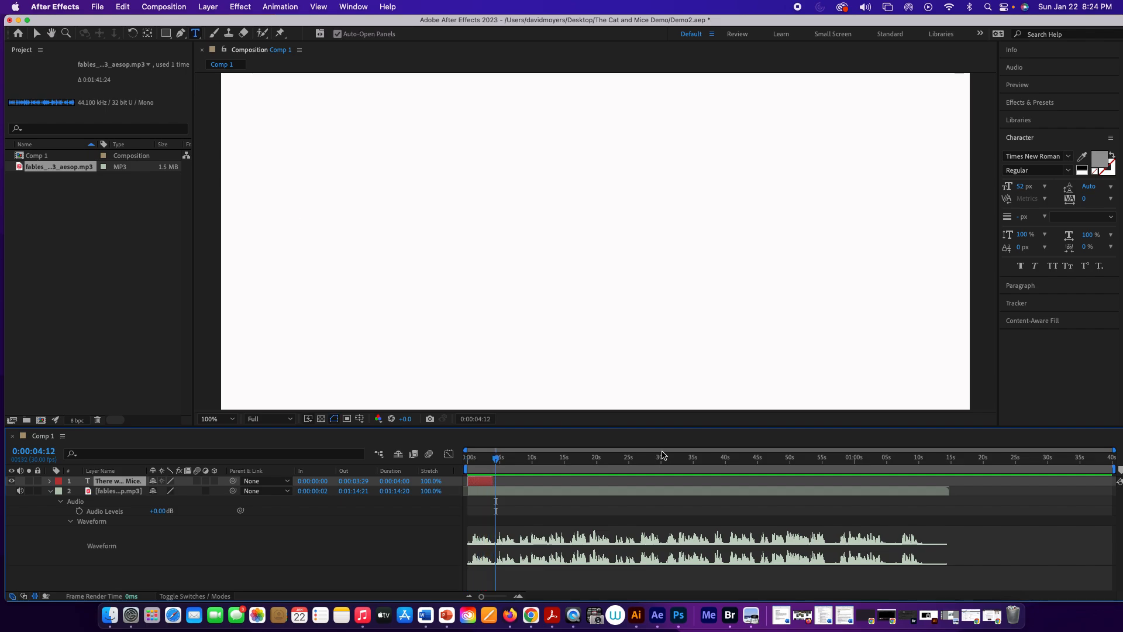
left_click_drag(496, 460, 494, 463)
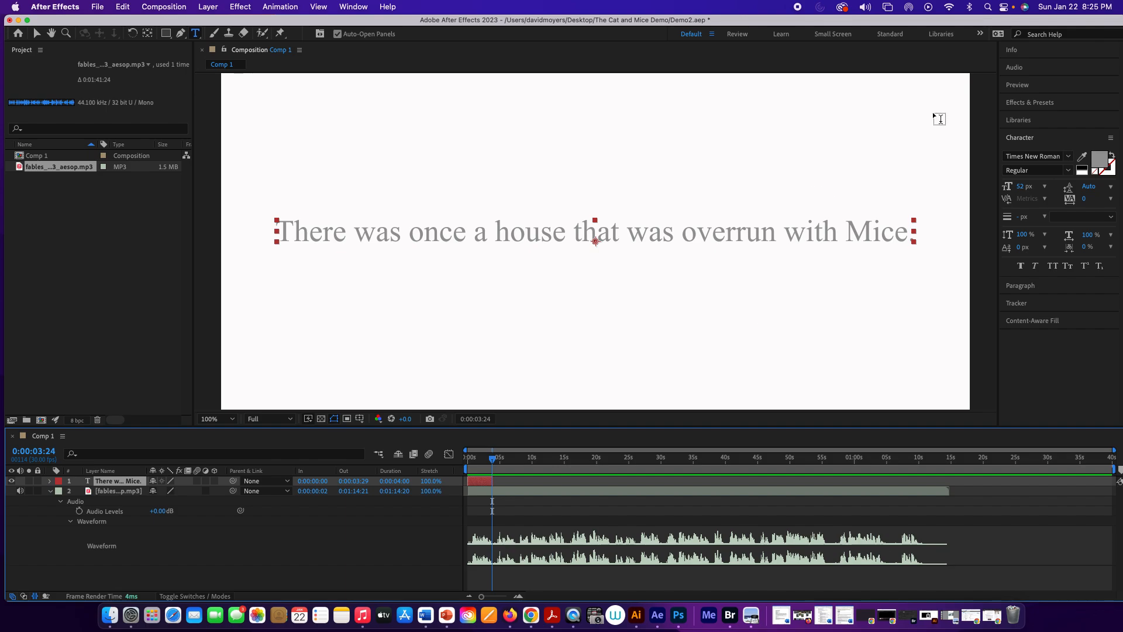
left_click(1030, 103)
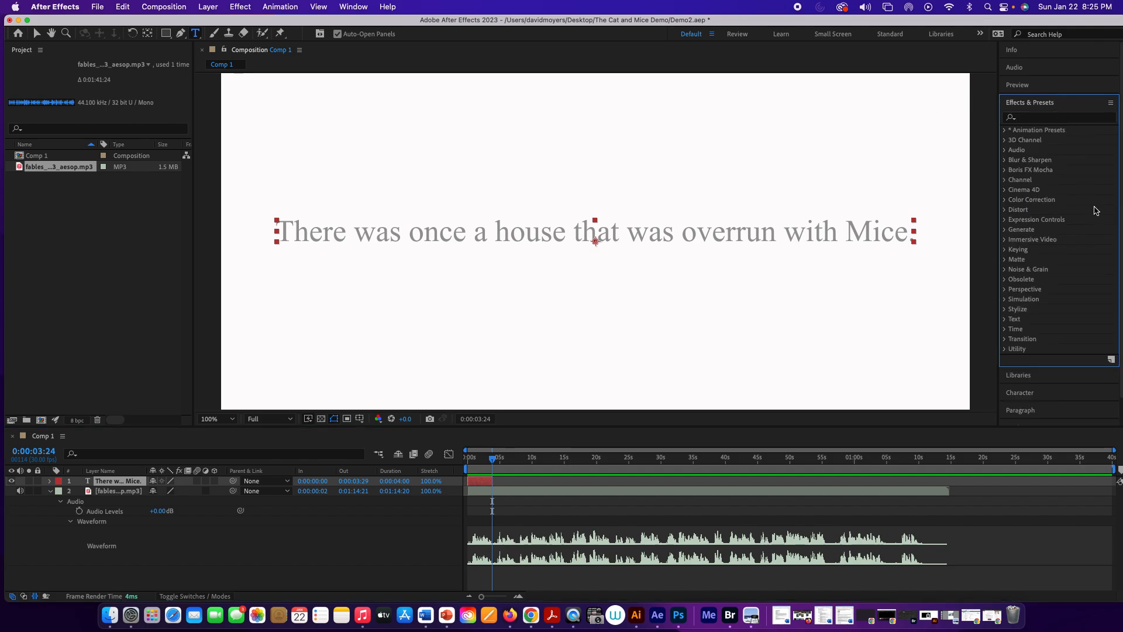
left_click(1006, 320)
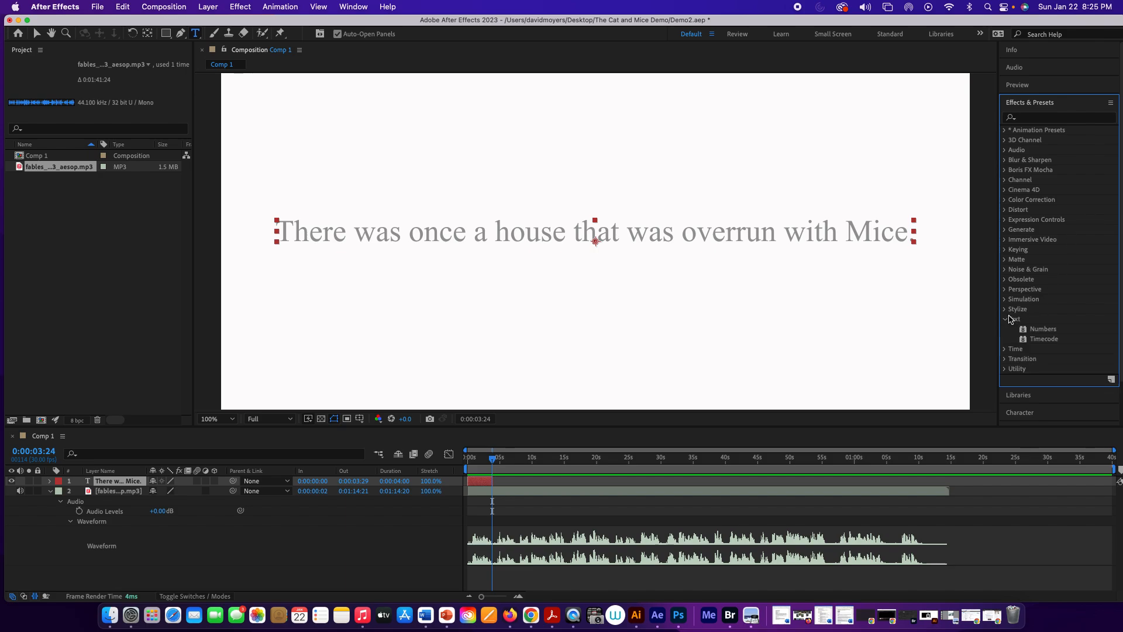
left_click(1006, 320)
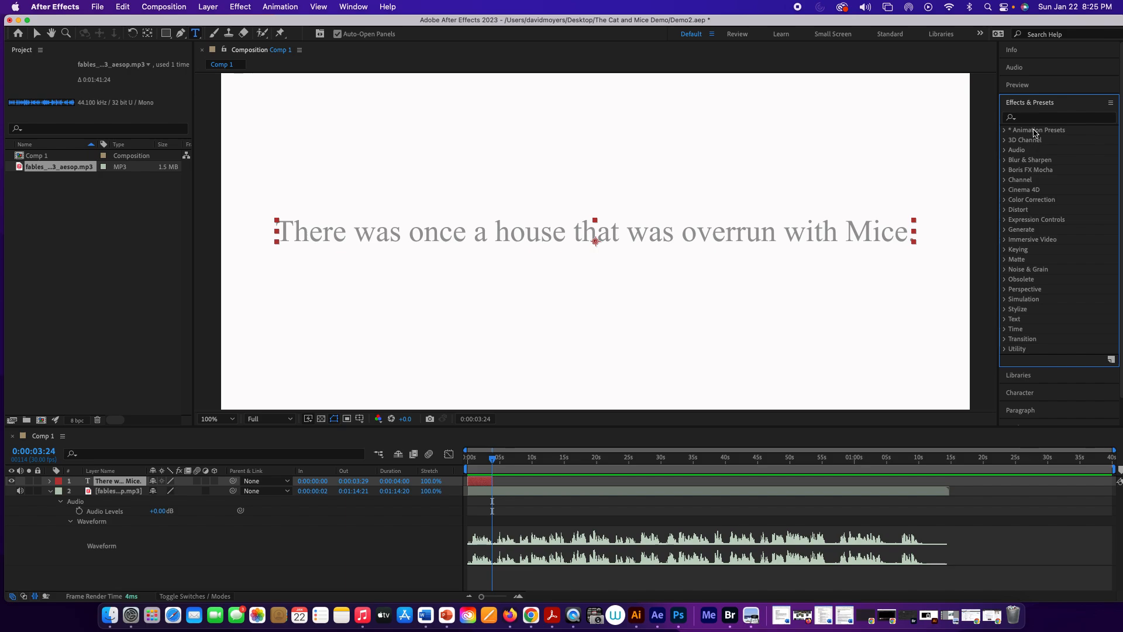
left_click(1005, 131)
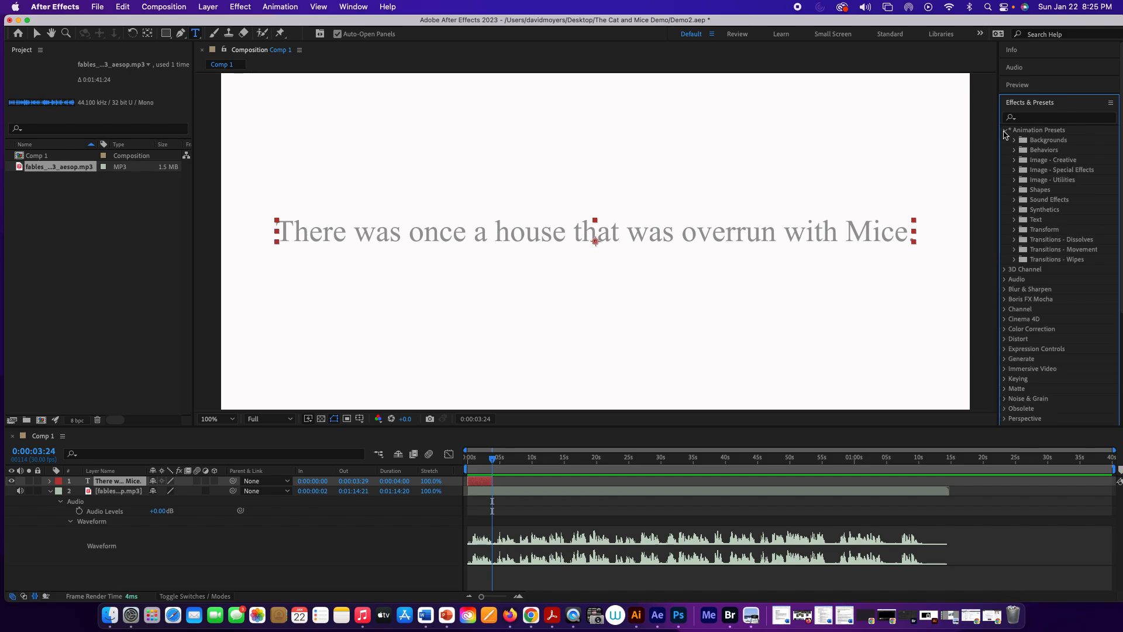
left_click(1015, 220)
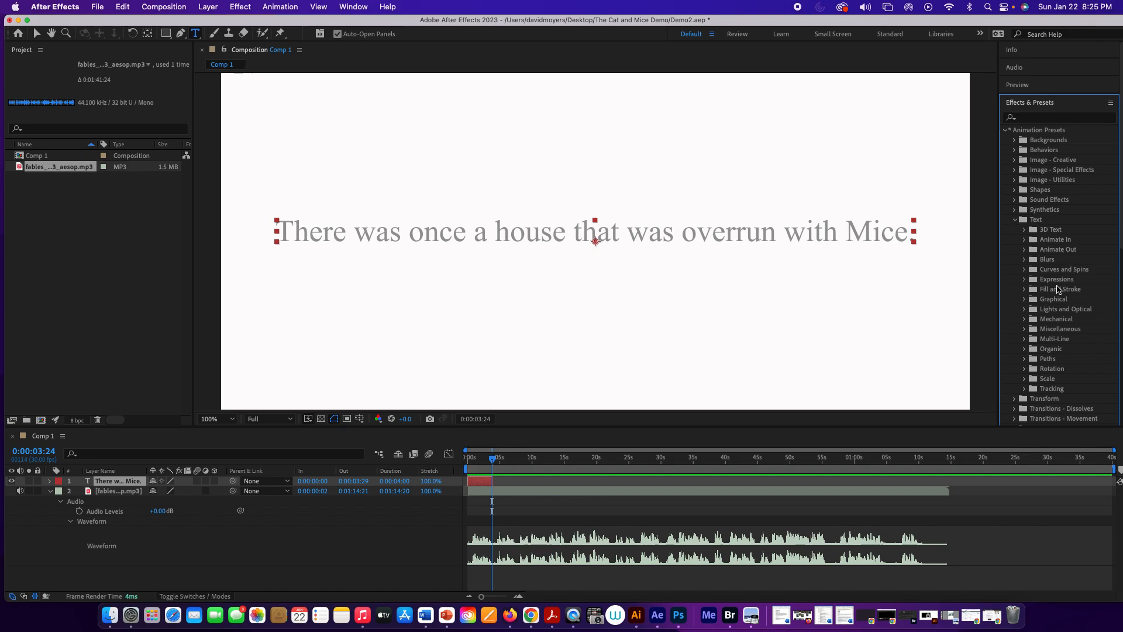
left_click(1024, 241)
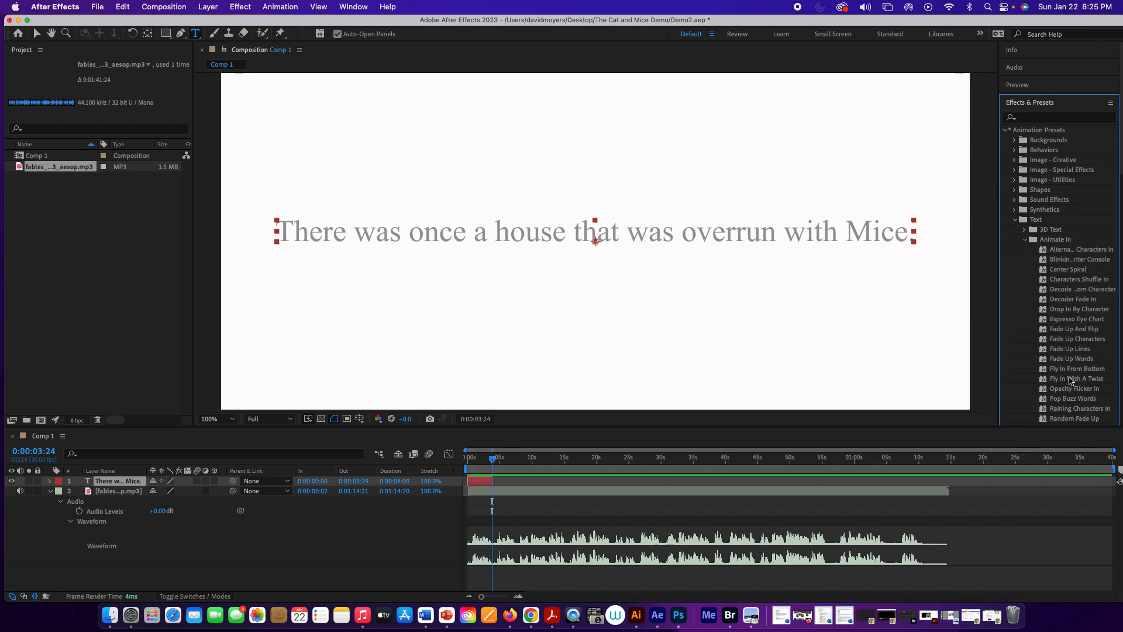
Apply the Fade Up Characters preset to the sentence layer from 0:00:00:00 and preview the animation.
left_click(1068, 341)
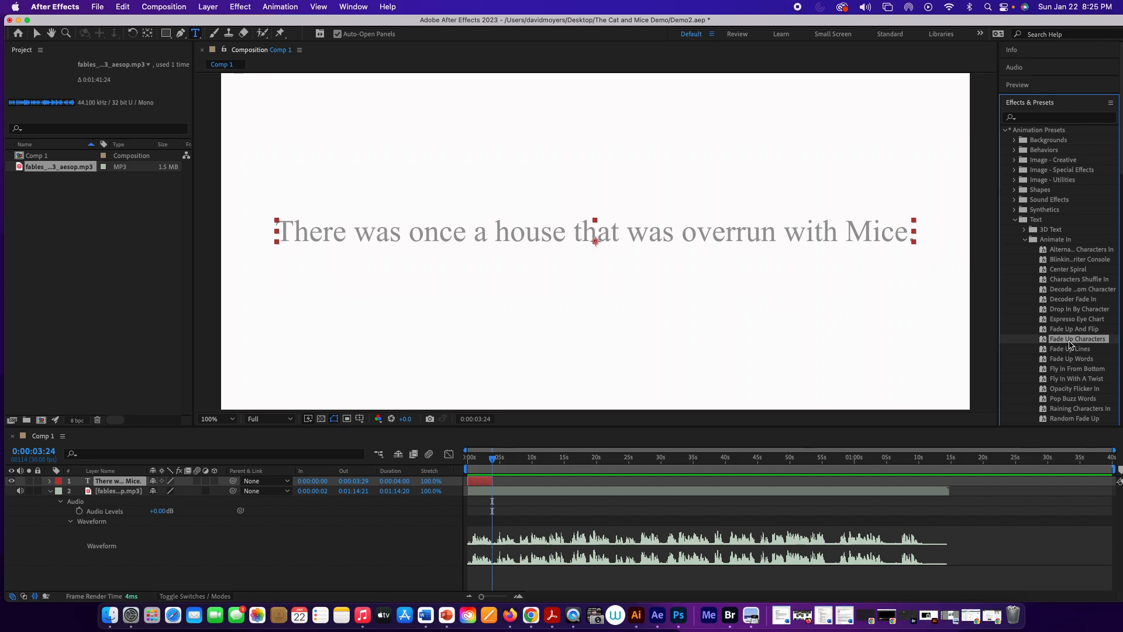
double_click(1070, 343)
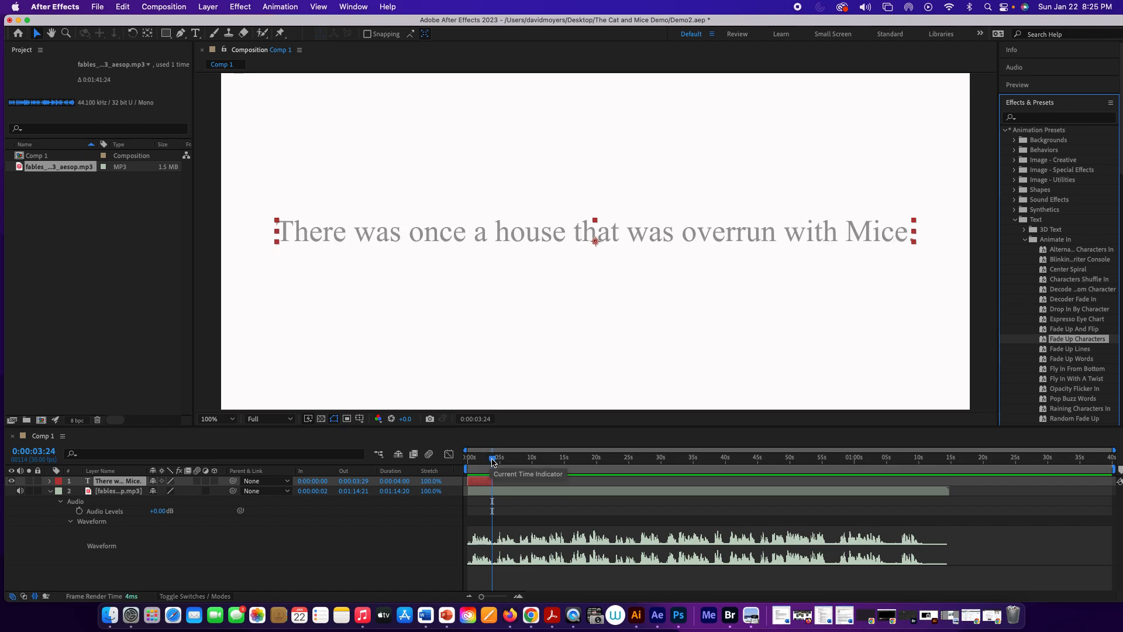
left_click_drag(492, 461, 453, 456)
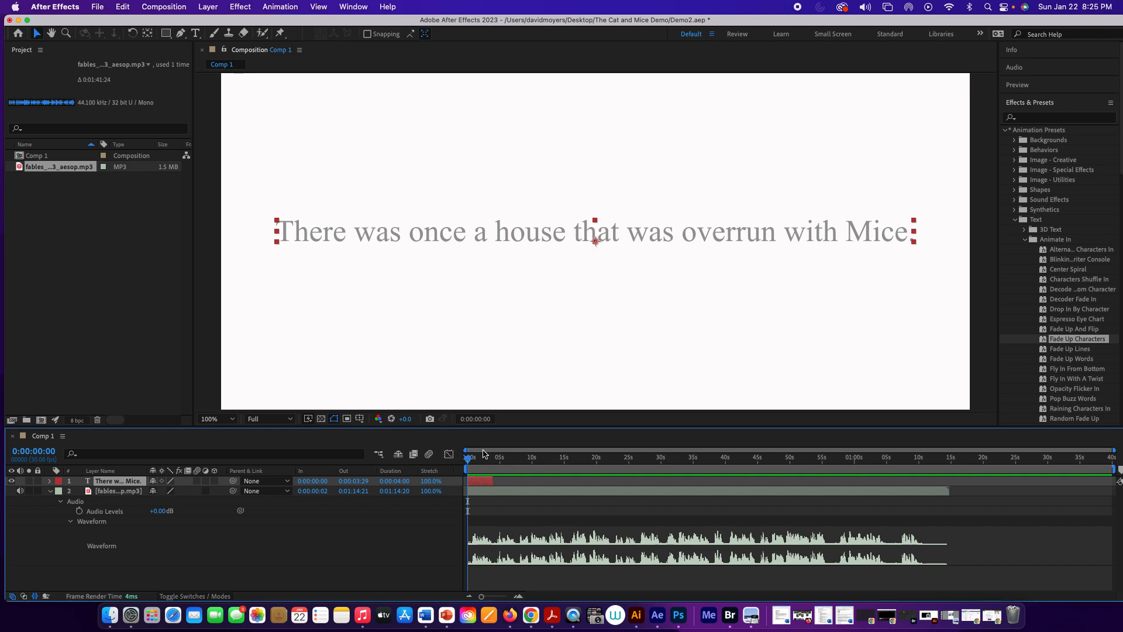
double_click(1075, 342)
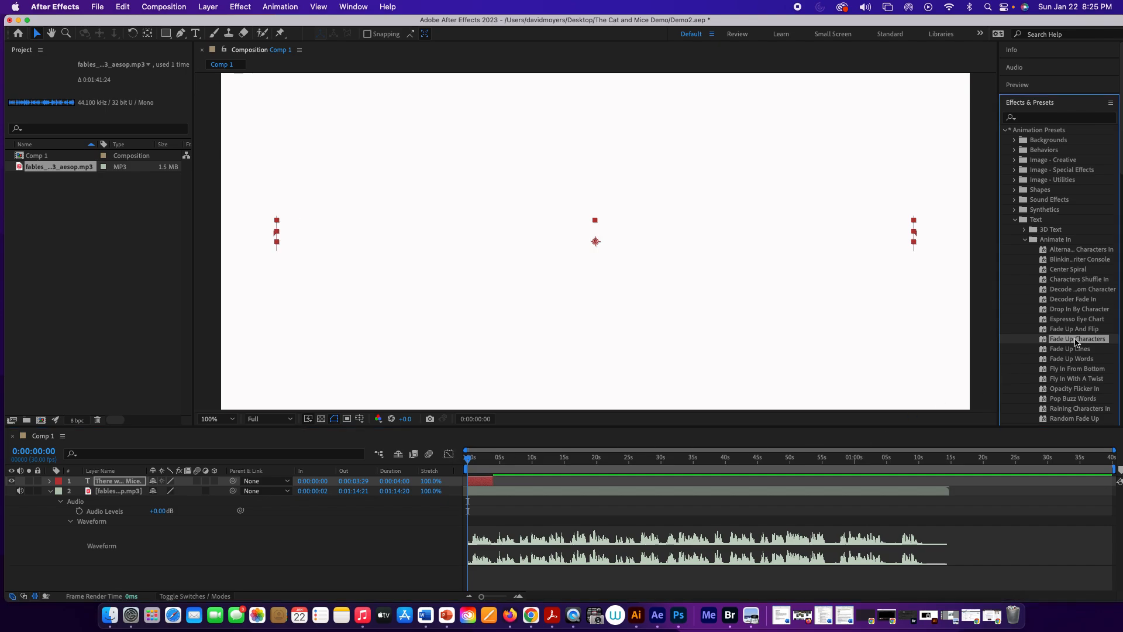
key("space")
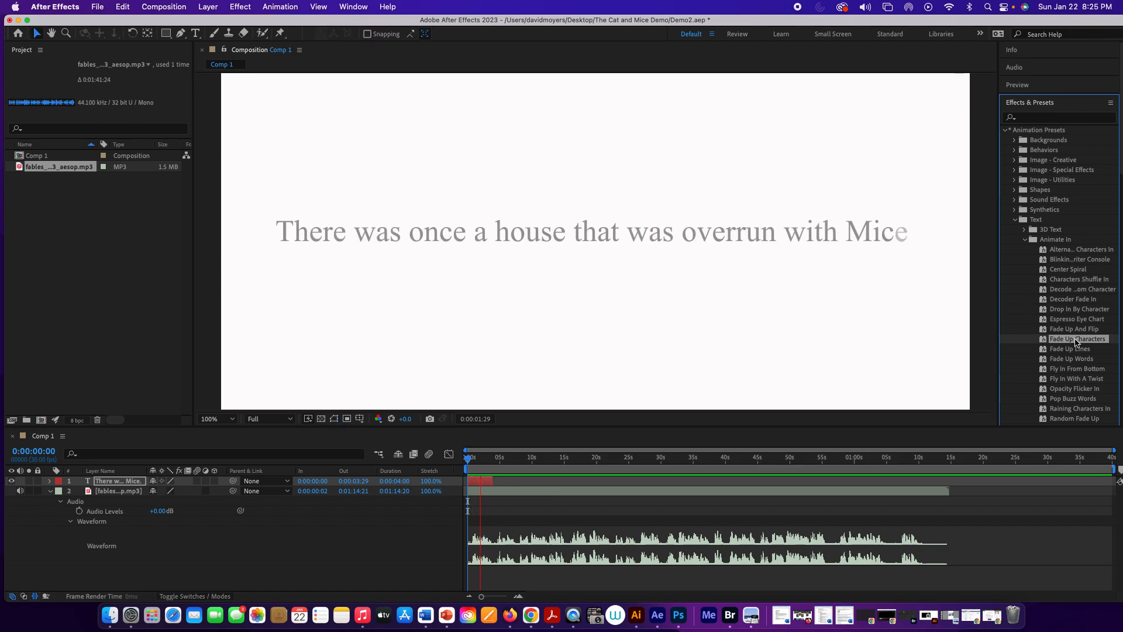
key("space")
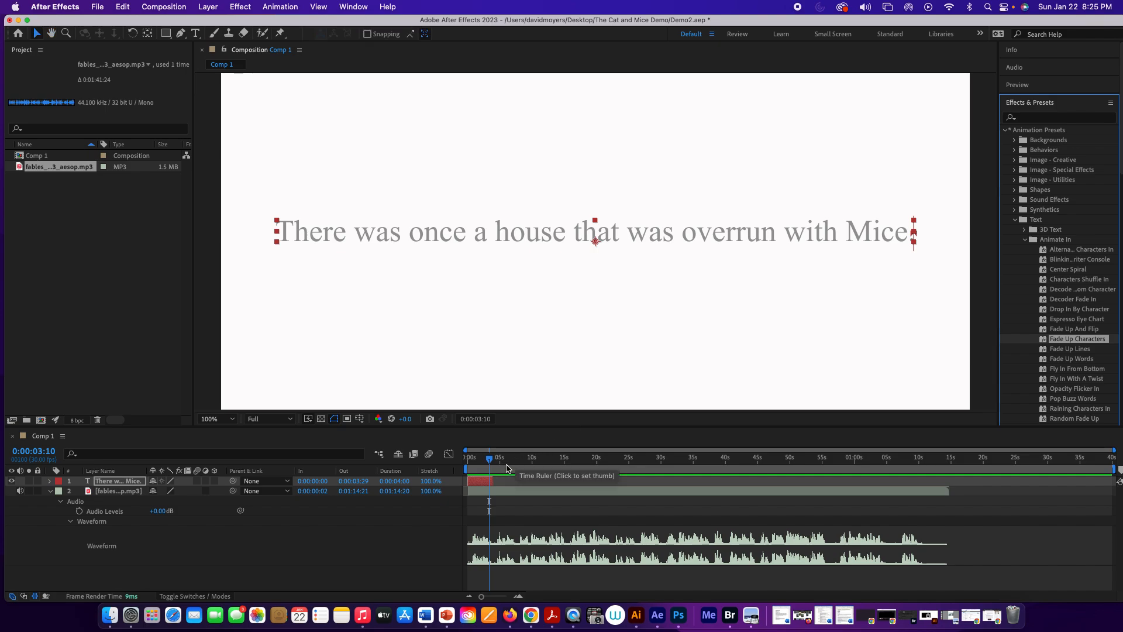
Shift the sentence's first range selector Start keyframe slightly later, move the last to just after 0:00:03:10, and preview the timing.
left_click(125, 482)
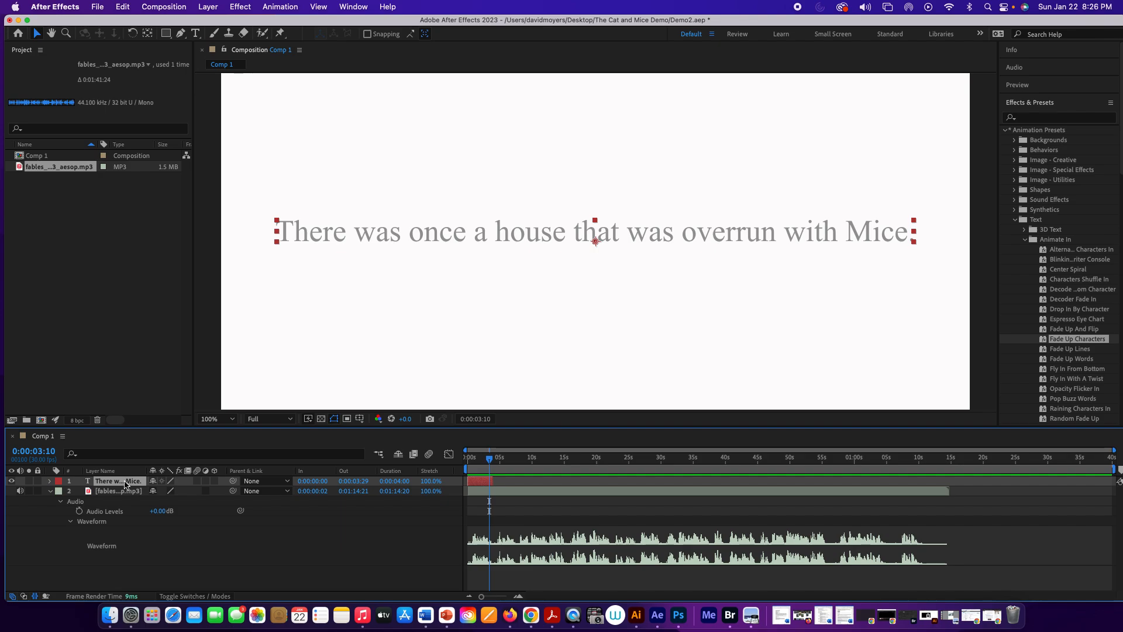
key("u")
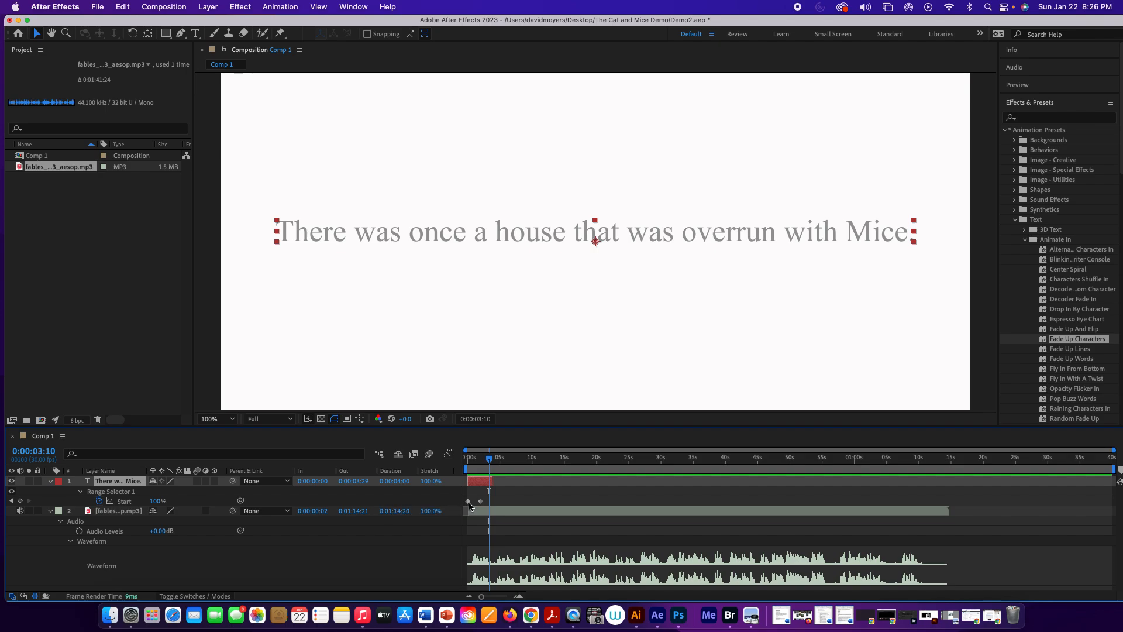
left_click_drag(480, 501, 490, 506)
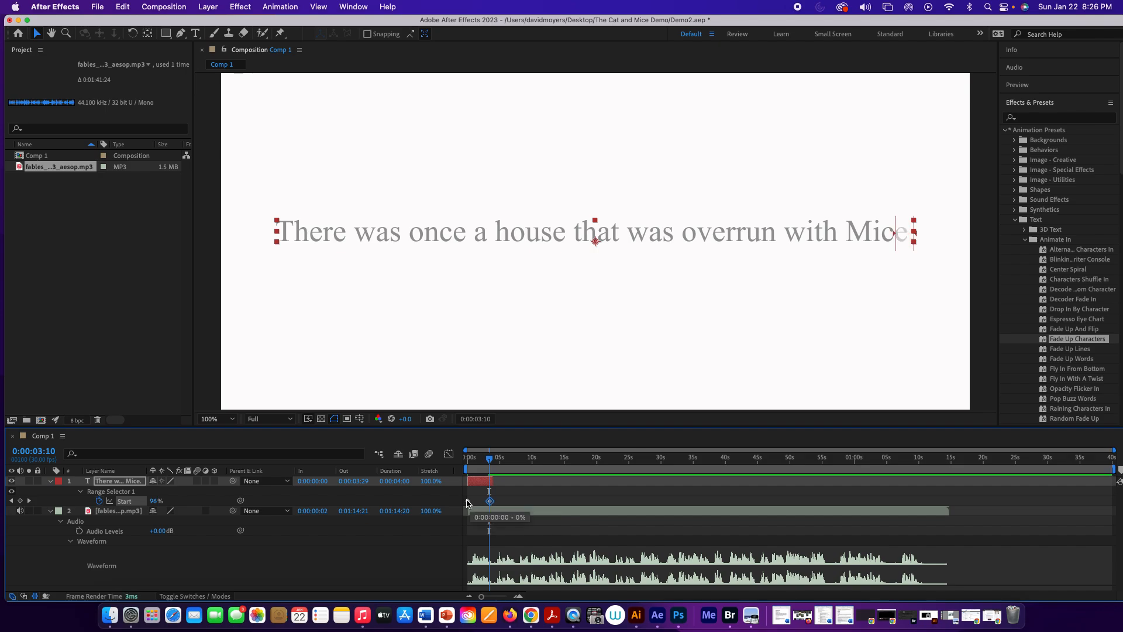
left_click(469, 501)
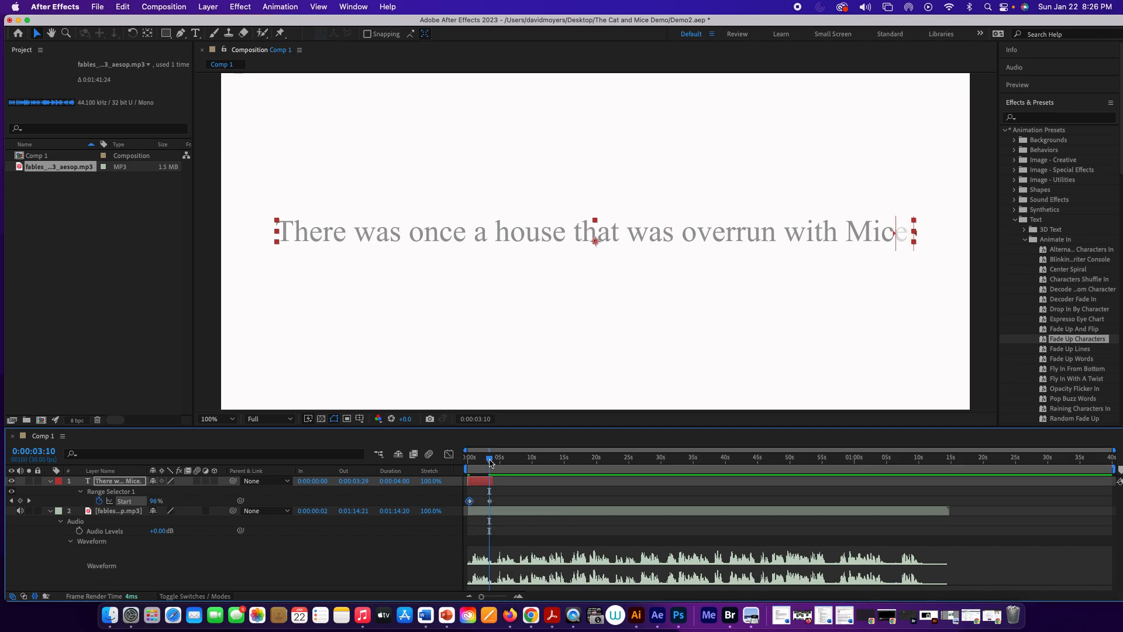
left_click_drag(490, 460, 411, 451)
key("space")
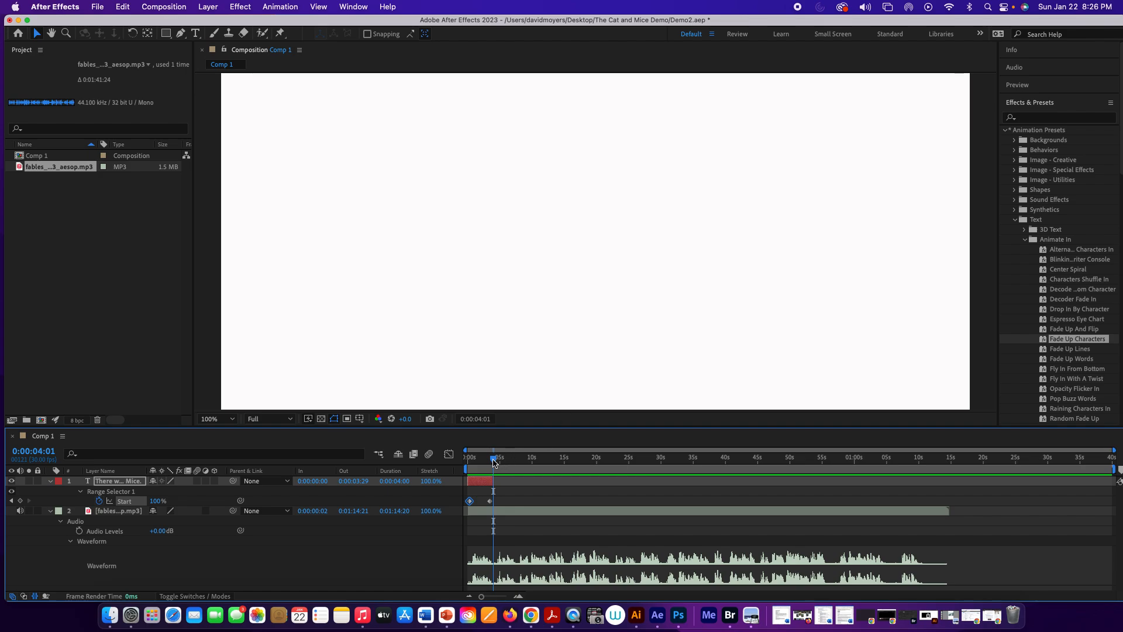
left_click_drag(493, 462, 493, 461)
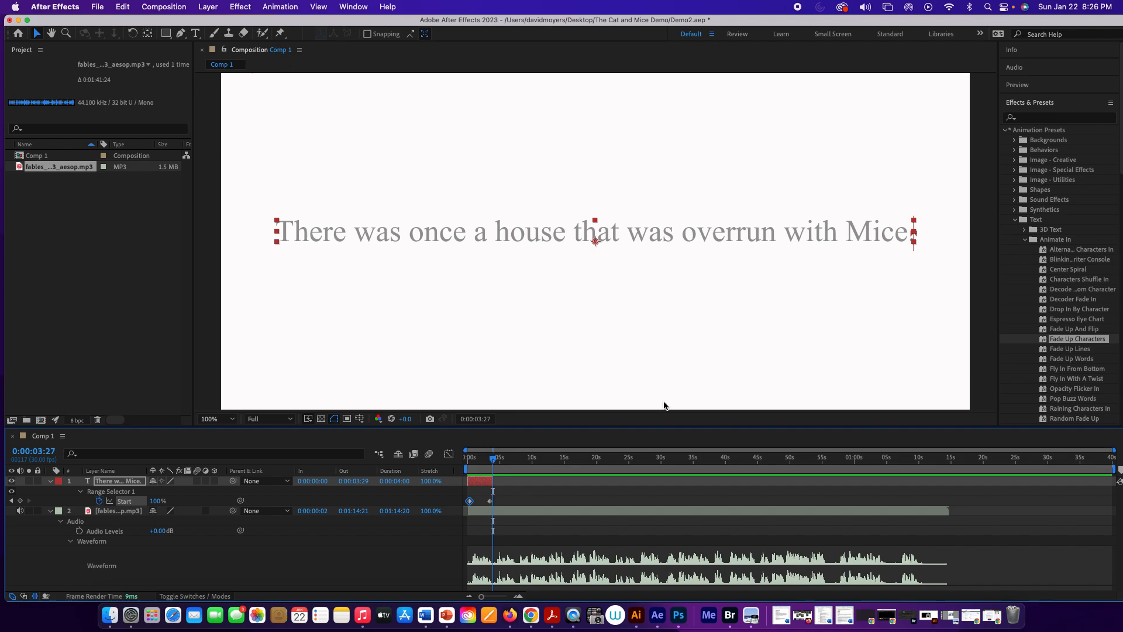
Switch to Chrome, copy "A Cat heard of this, and said to herself," from the fable page, and return to After Effects.
left_click(996, 623)
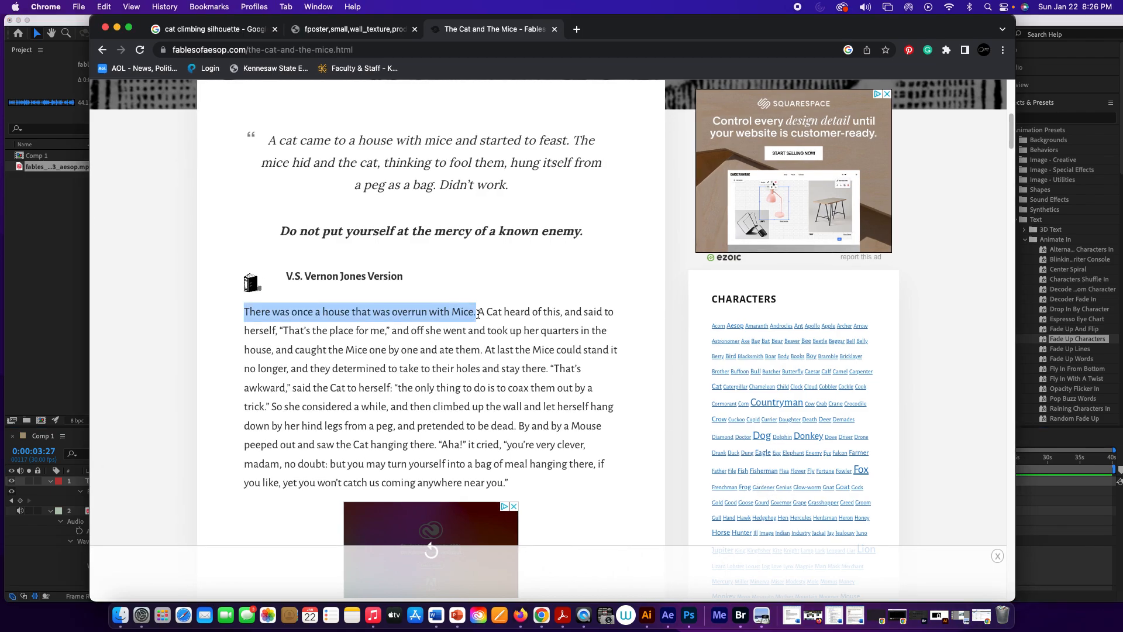
left_click_drag(478, 314, 280, 336)
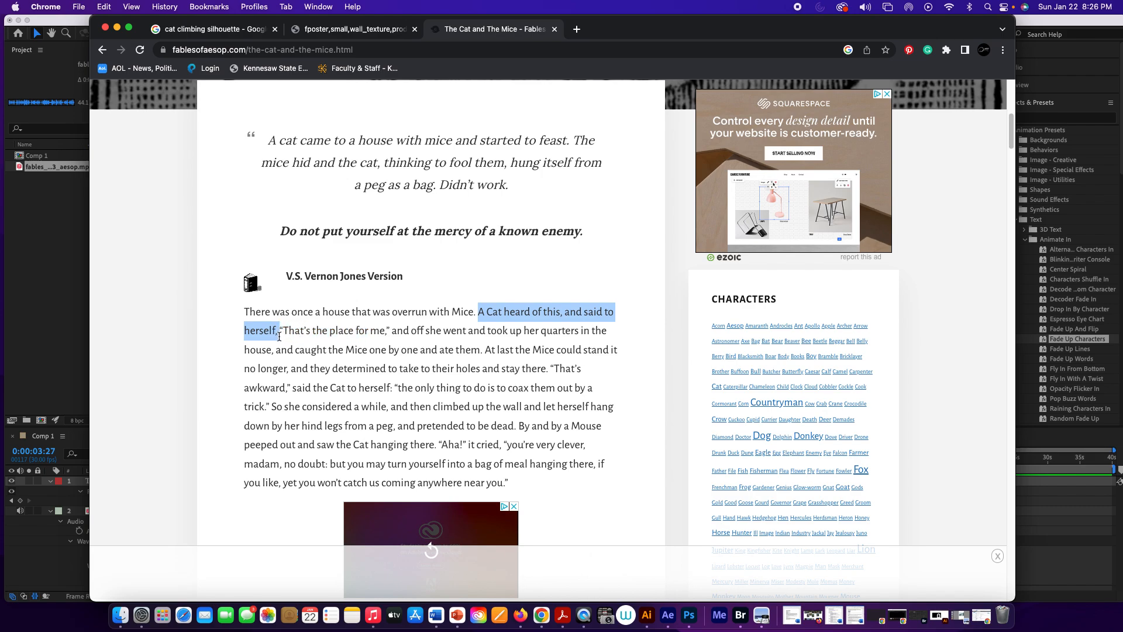
right_click(279, 337)
left_click(287, 360)
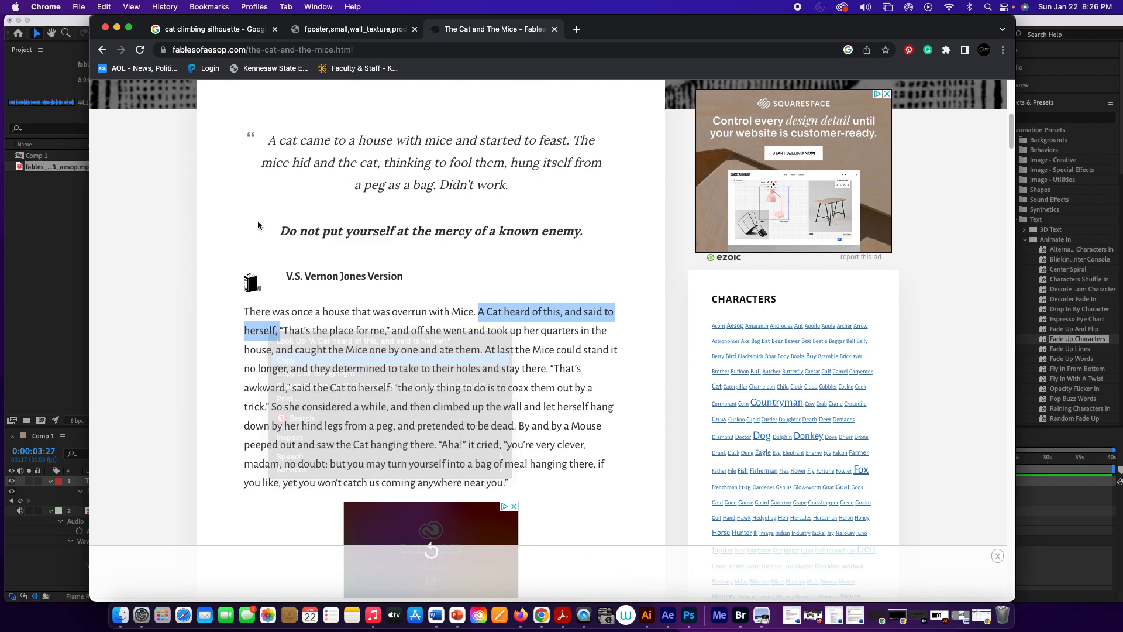
left_click(117, 28)
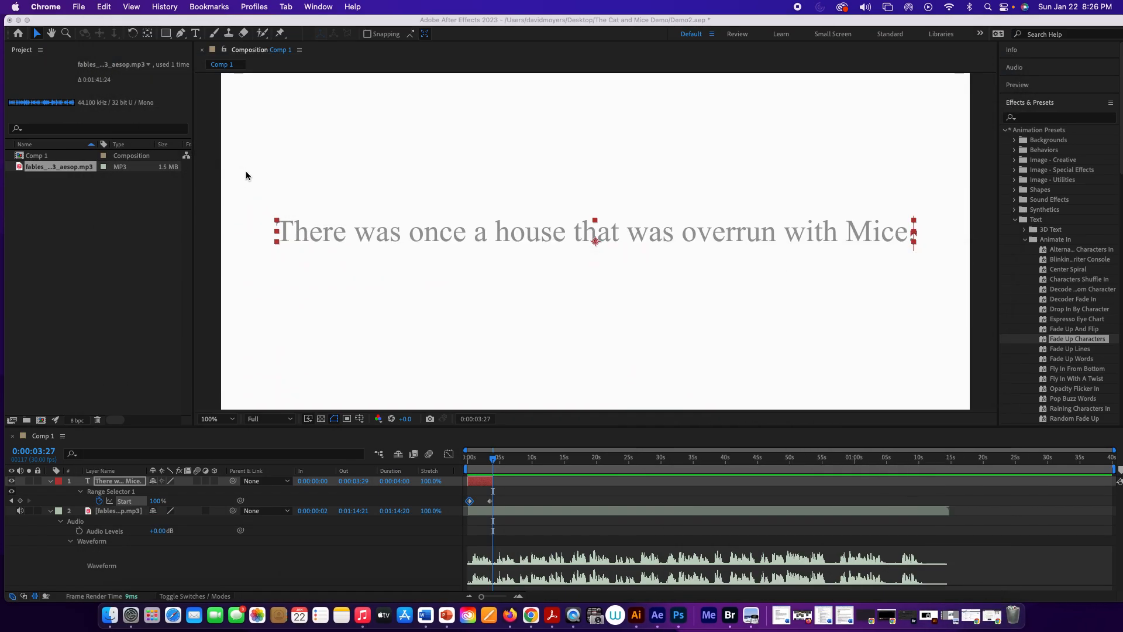
left_click(163, 230)
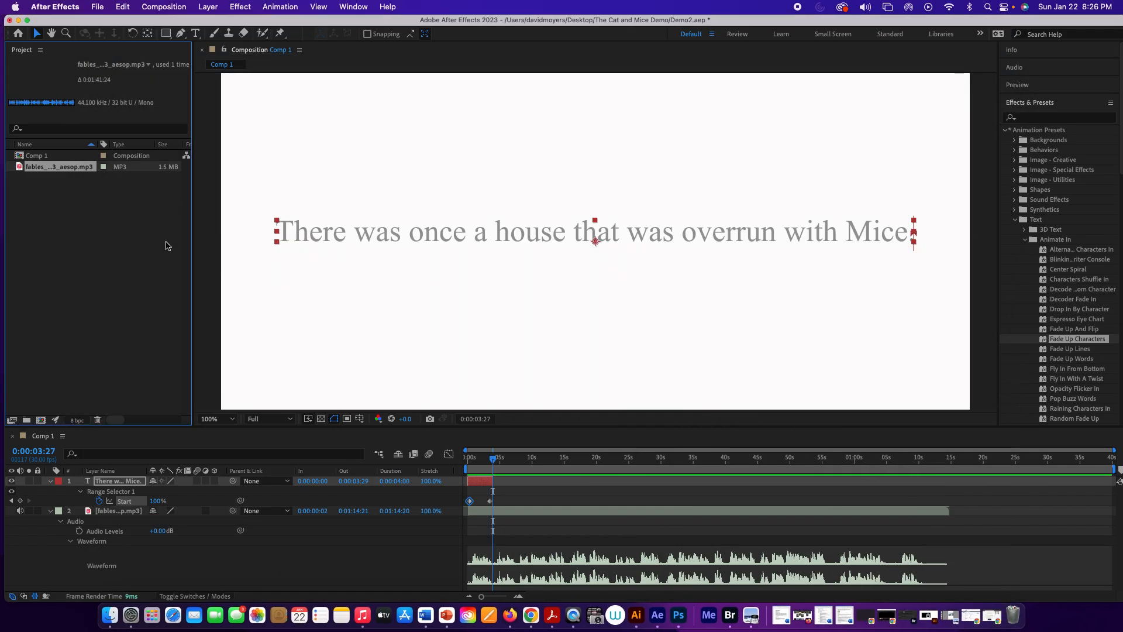
Create an empty text layer for the next sentence and trim its start to 0:00:03:27.
left_click(216, 7)
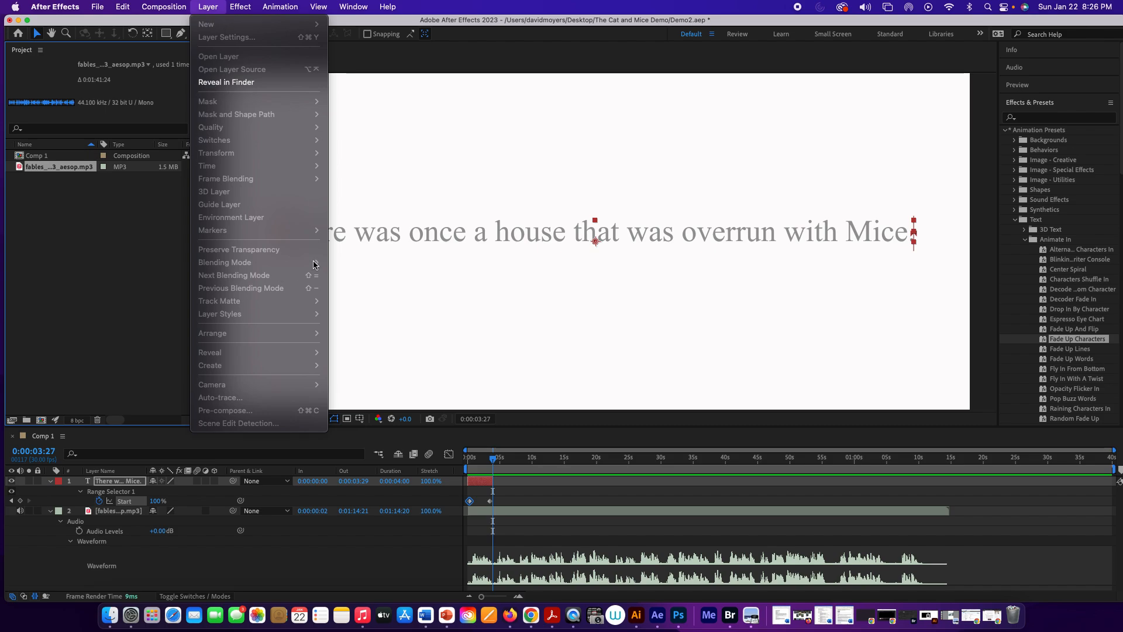
left_click(202, 552)
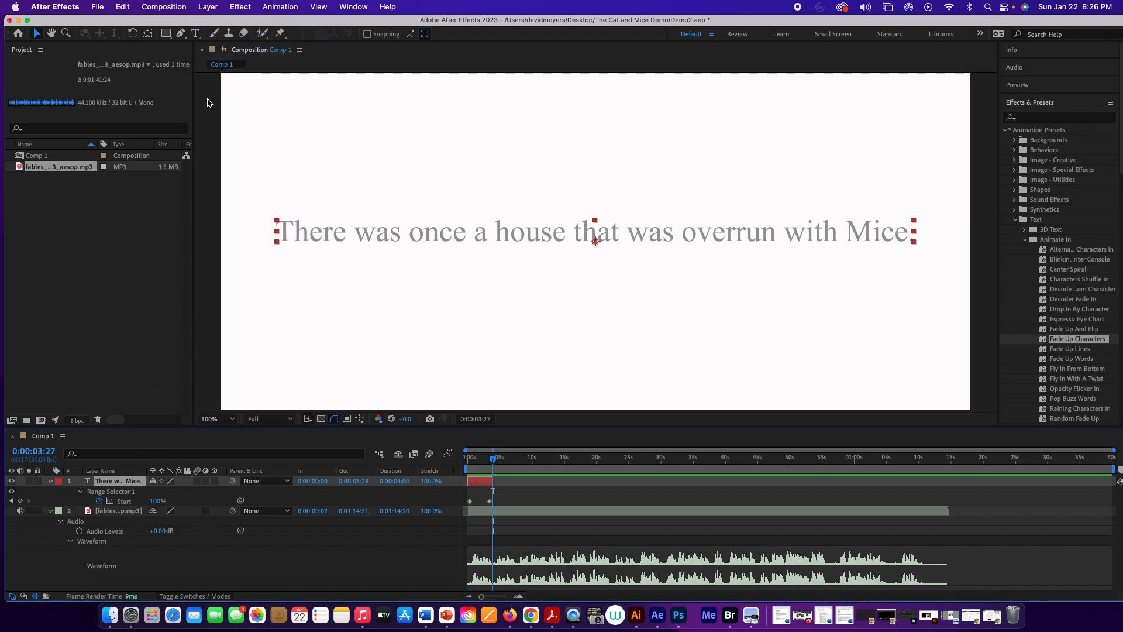
left_click(197, 5)
mouse_move(211, 24)
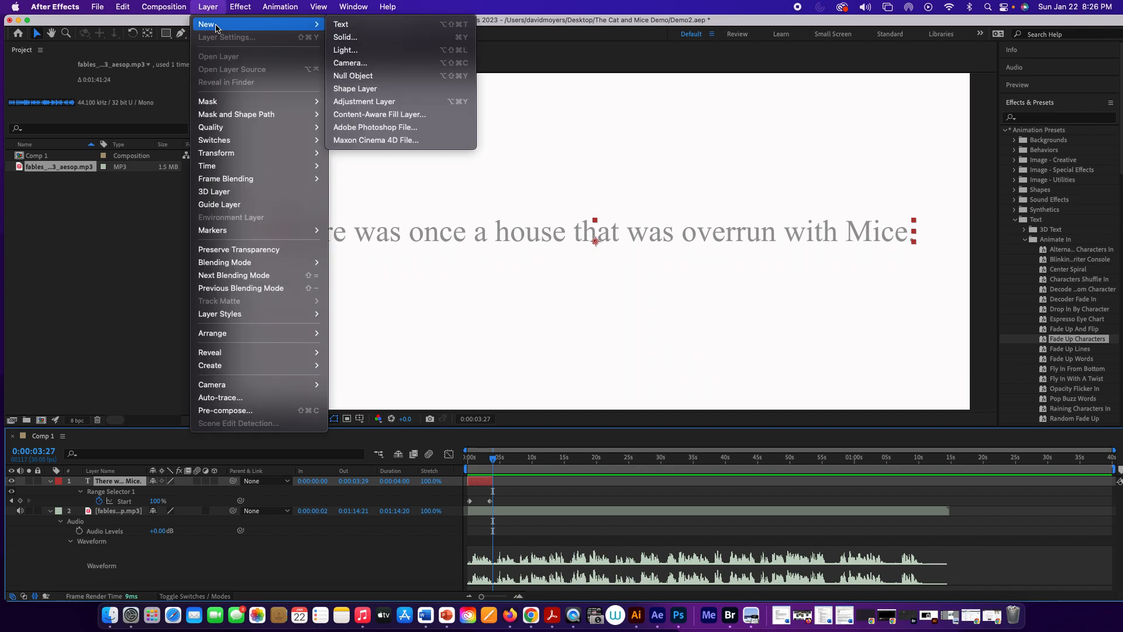
left_click(345, 24)
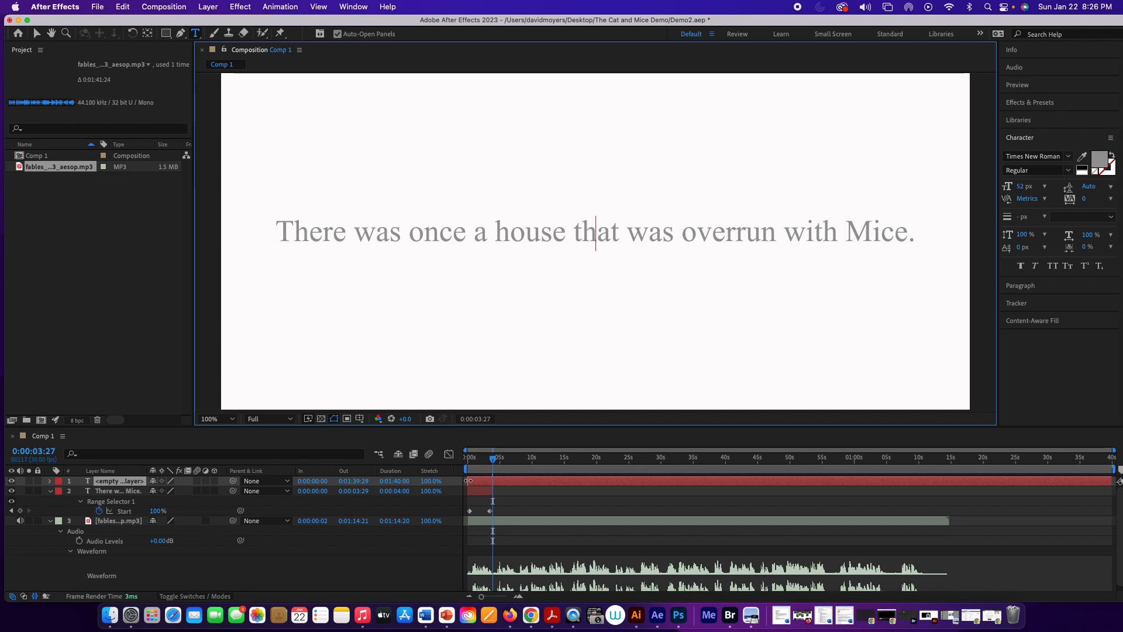
left_click_drag(468, 480, 492, 479)
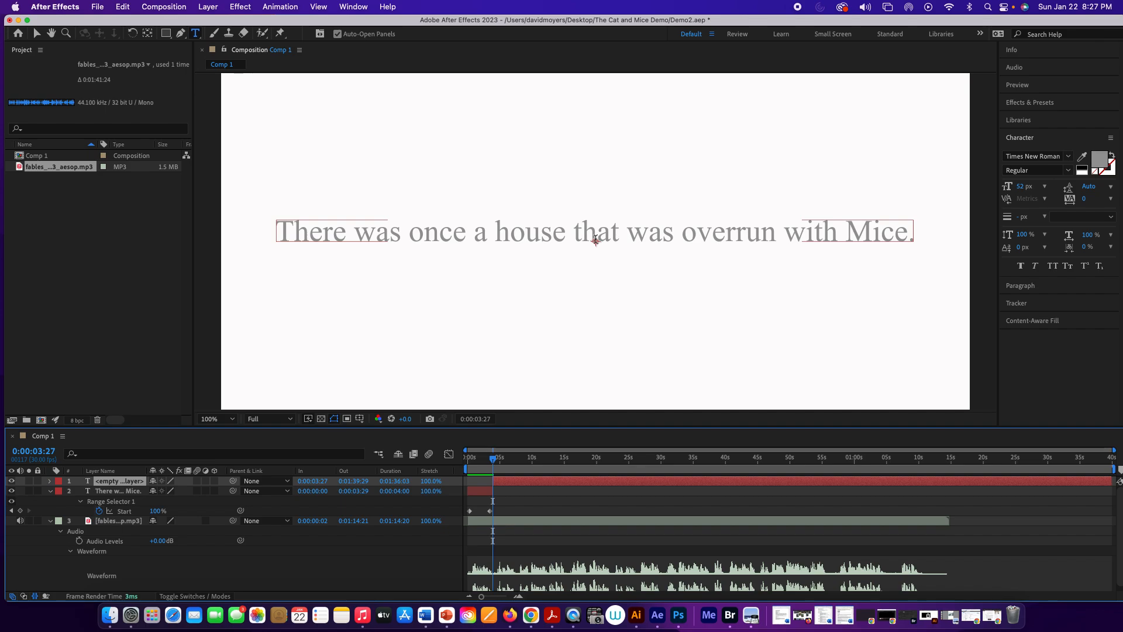
left_click(494, 457)
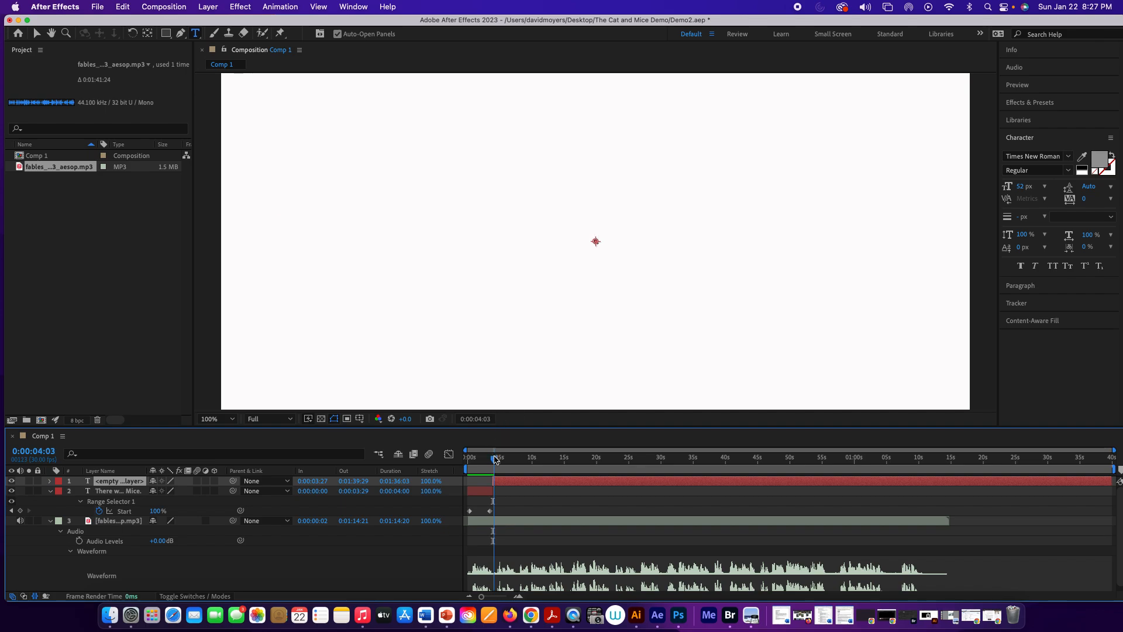
Discard the extra text layer started in the composition, and undo the earlier empty text layer and its start trim.
left_click(591, 232)
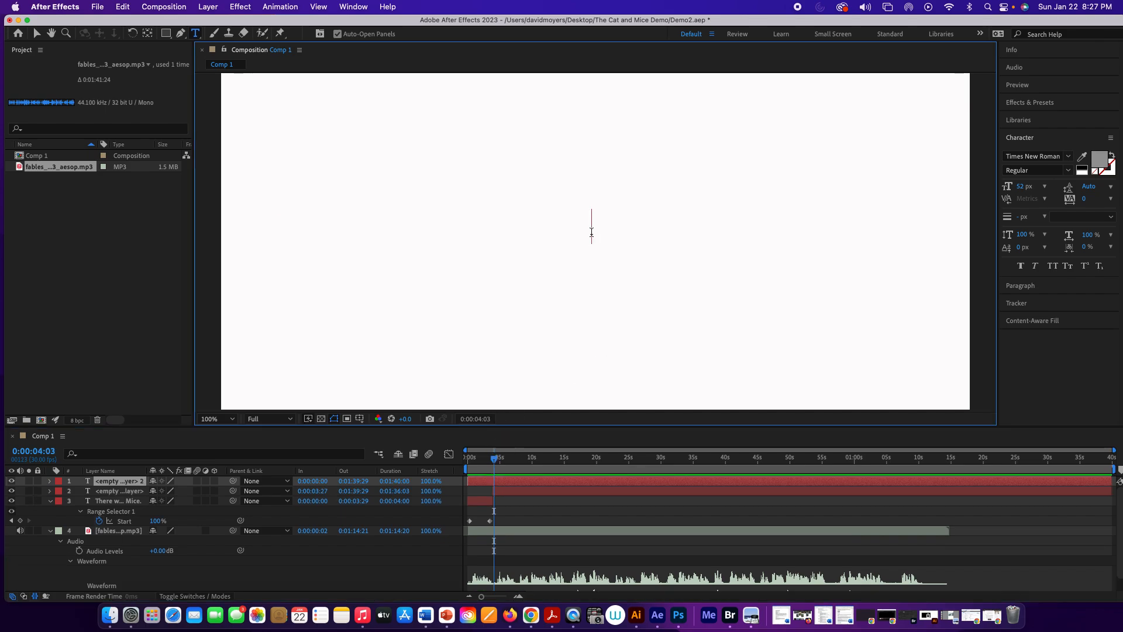
key("Escape")
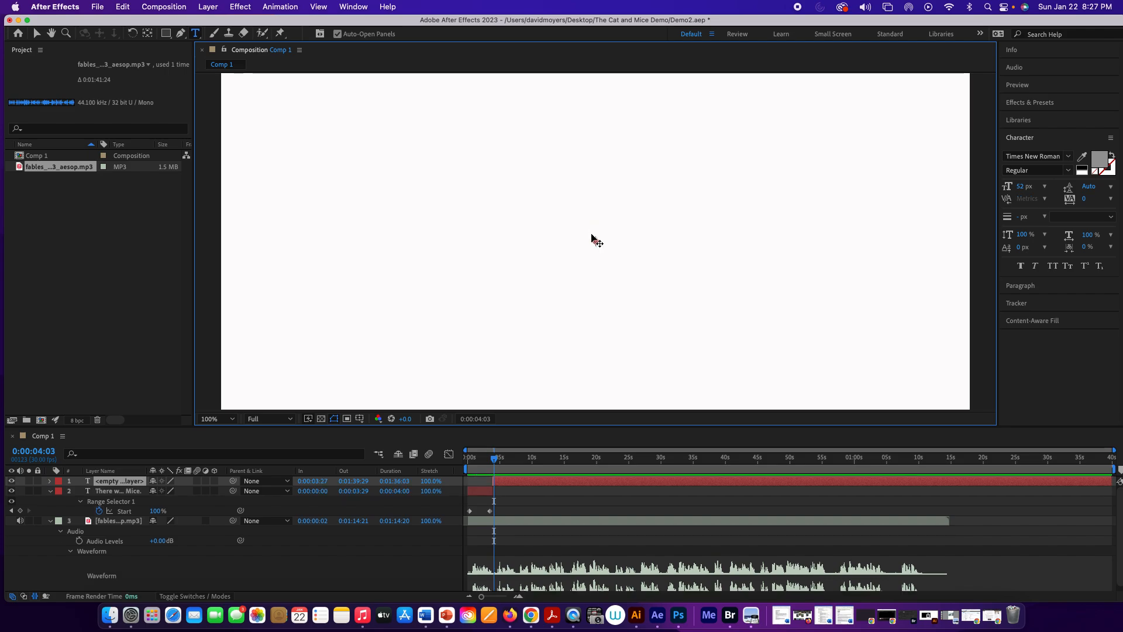
key("super+z")
key("super+z")
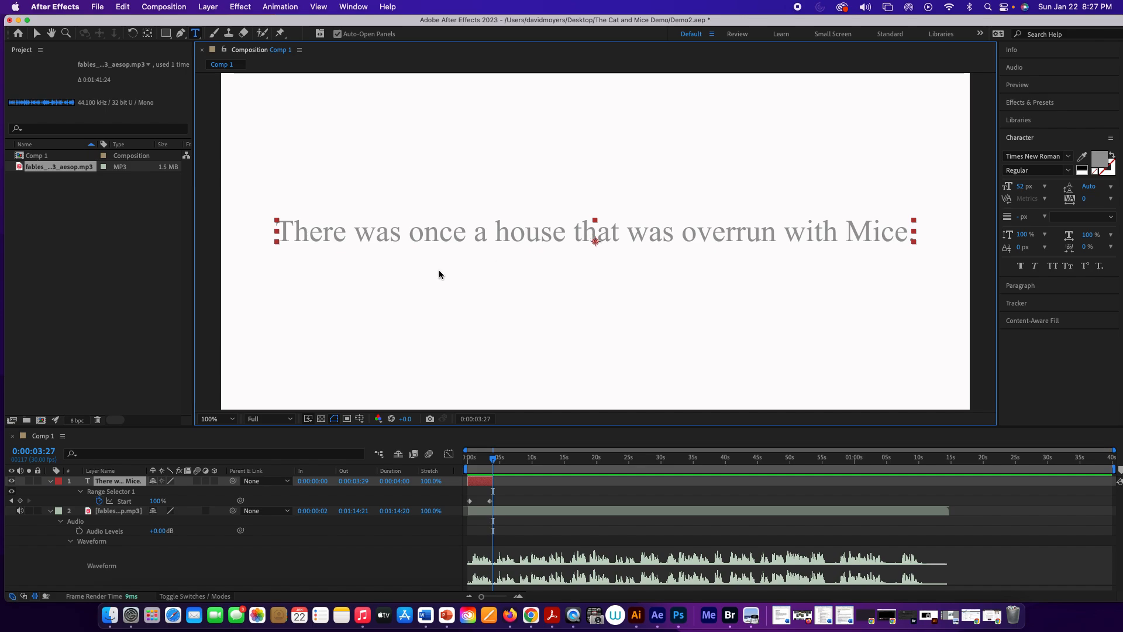
Create a new text layer containing the copied sentence "A Cat heard of this, and said to herself,".
left_click(208, 7)
mouse_move(240, 7)
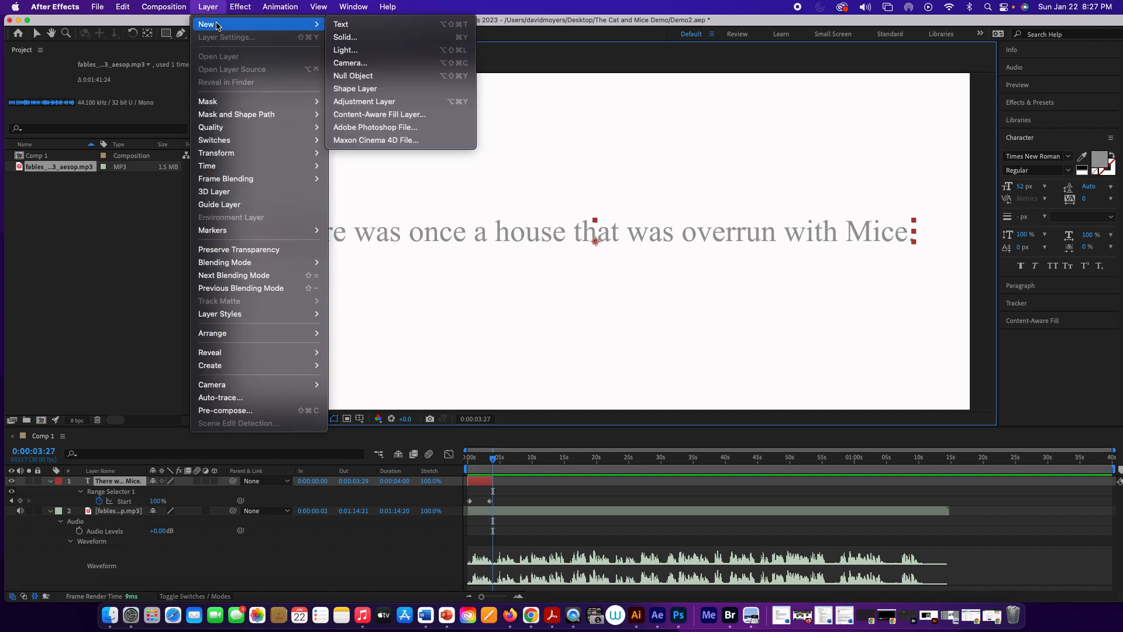
left_click(353, 23)
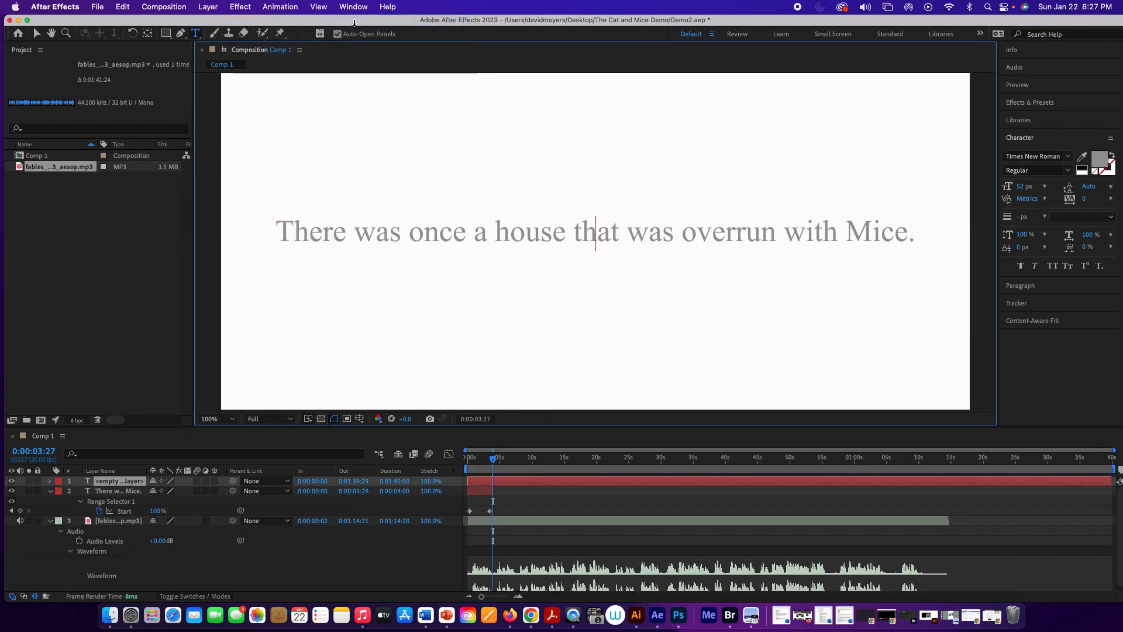
key("cmd+v")
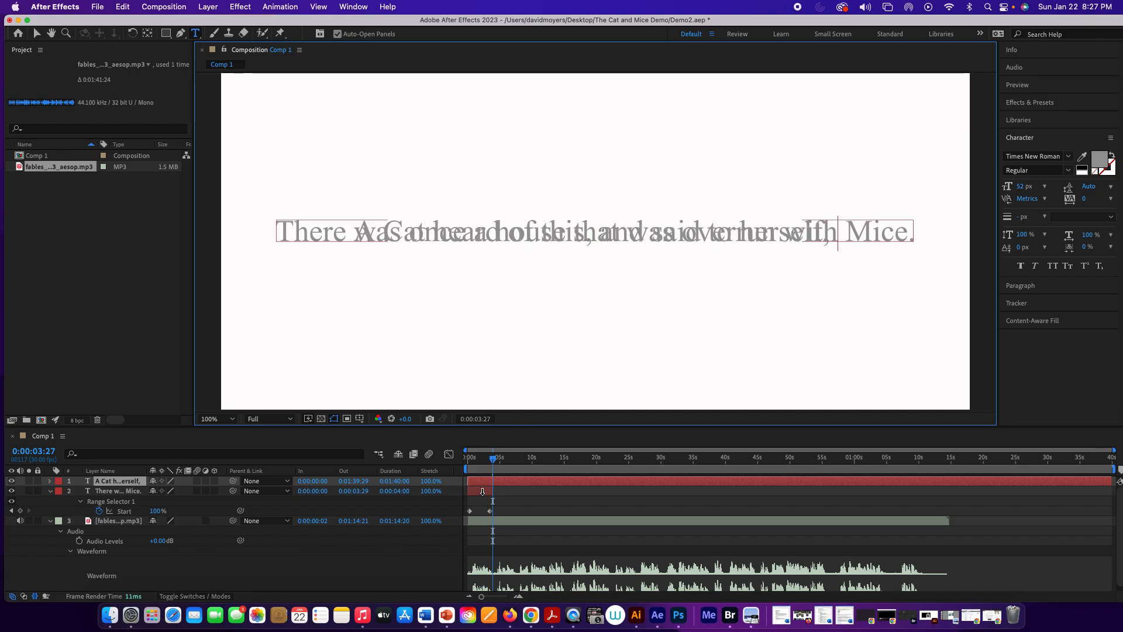
Trim the "A Cat heard of this" layer to start at 0:00:03:27 and end at 0:00:07:15.
left_click(543, 486)
left_click_drag(469, 481, 479, 480)
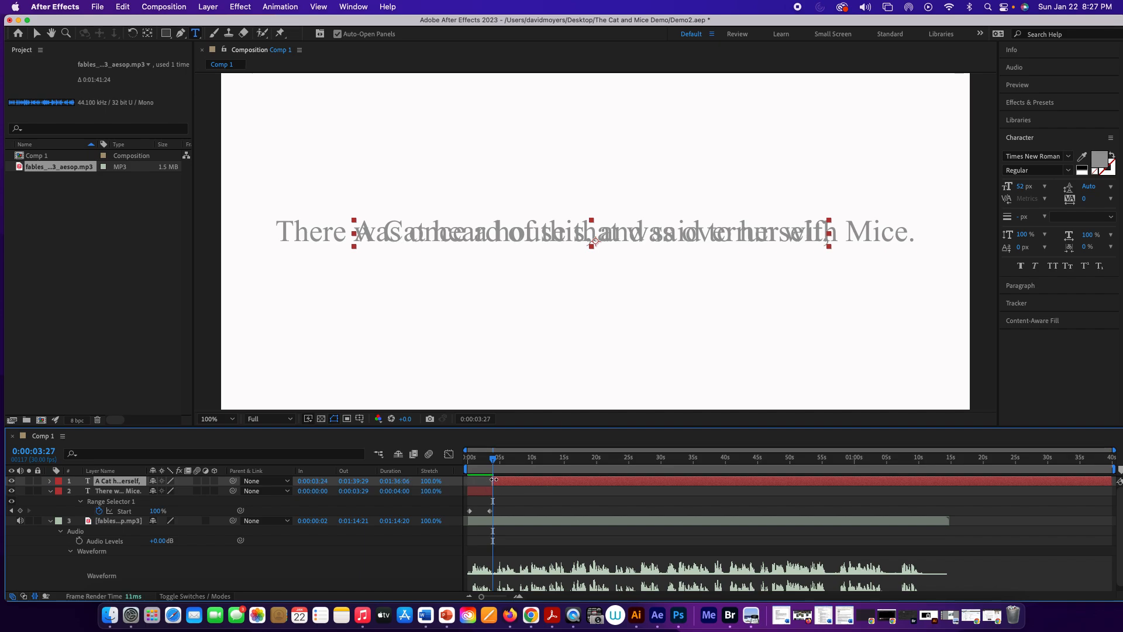
scroll(517, 540, "down", 1)
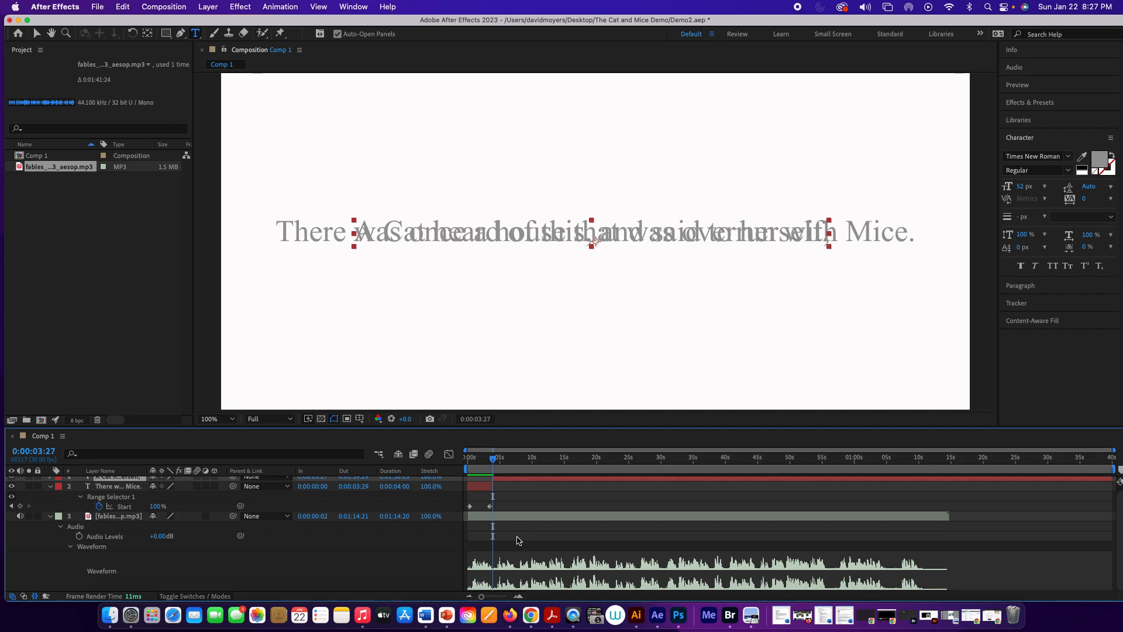
left_click_drag(480, 600, 490, 598)
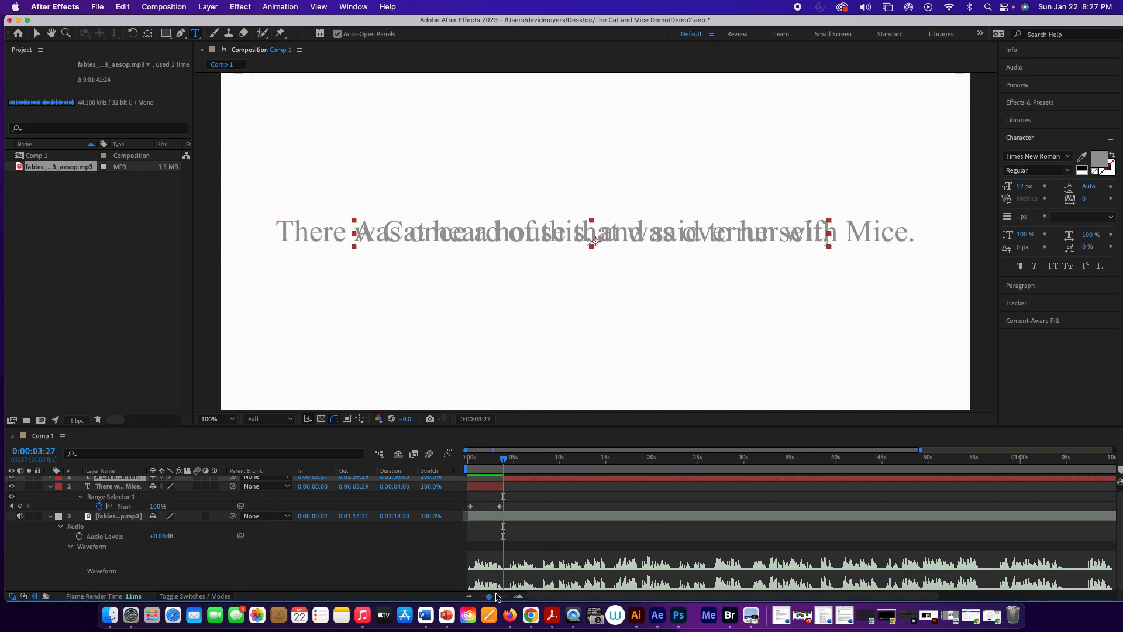
scroll(391, 496, "up", 1)
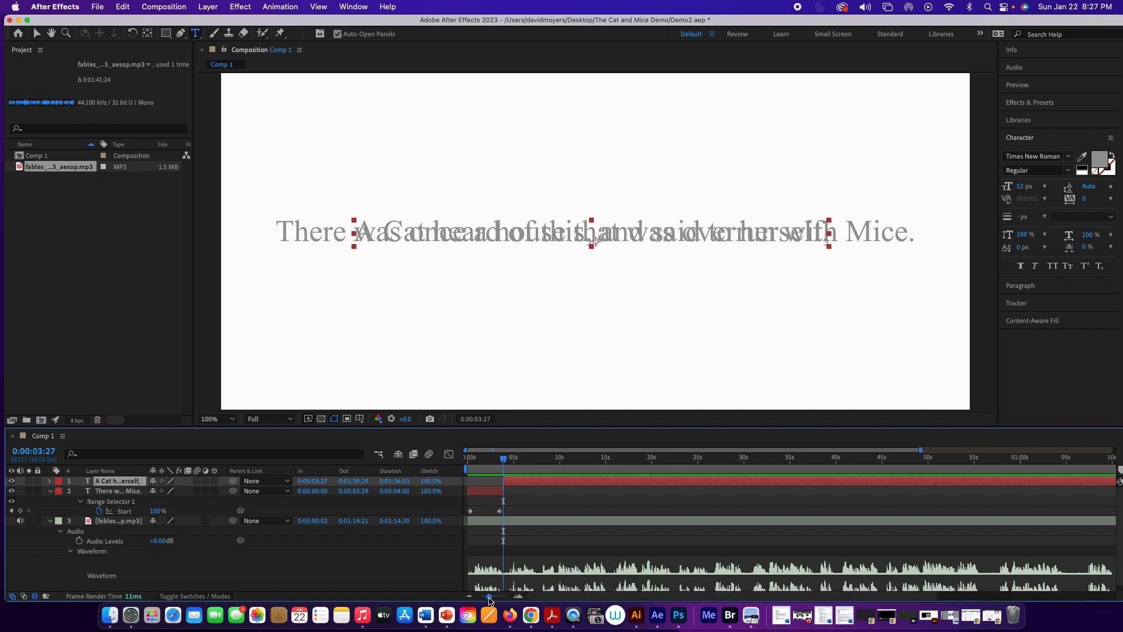
left_click_drag(489, 600, 480, 597)
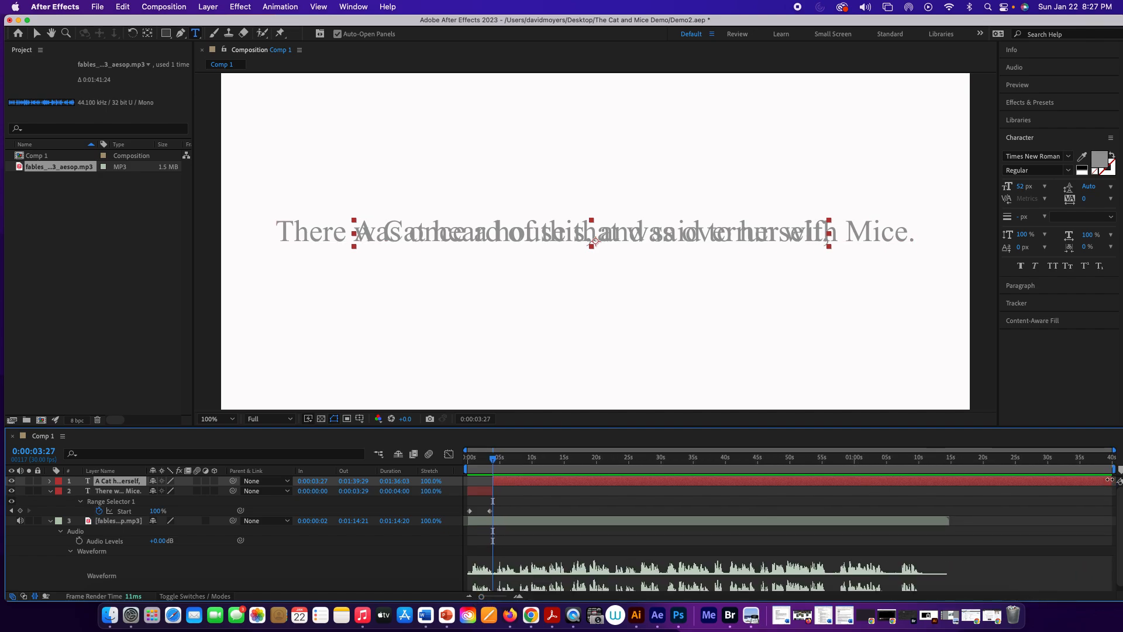
left_click_drag(1109, 480, 515, 479)
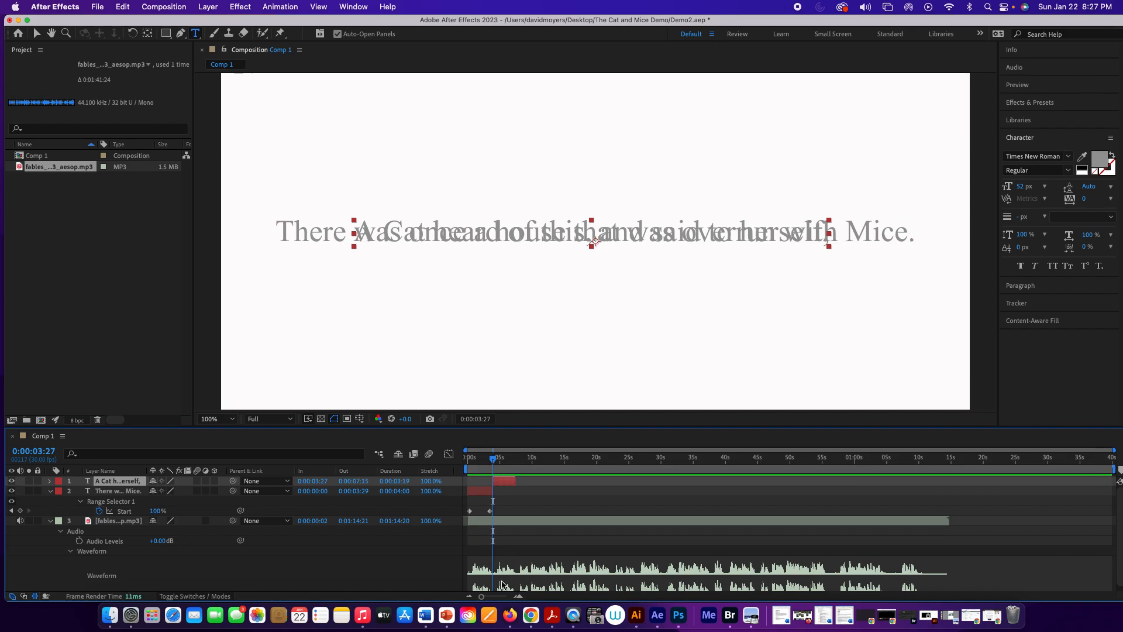
Preview the narration from 0:00:02:29, extend the "A Cat heard of this" layer's end to 0:00:07:21, and set the current time to 0:00:03:28.
left_click_drag(483, 597, 489, 598)
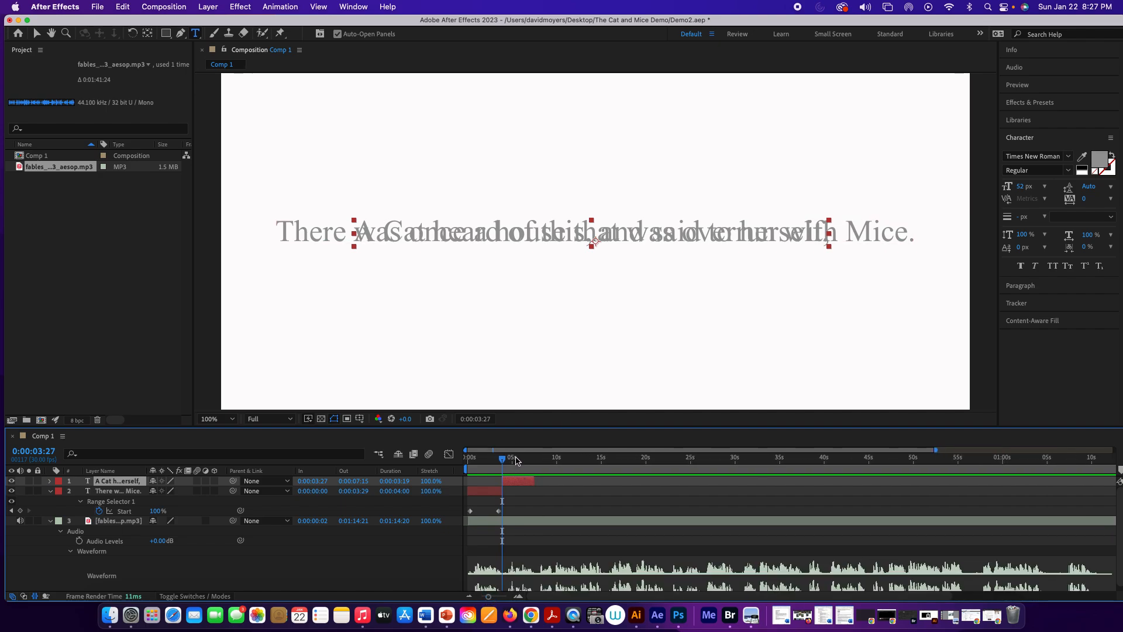
left_click_drag(503, 462, 494, 461)
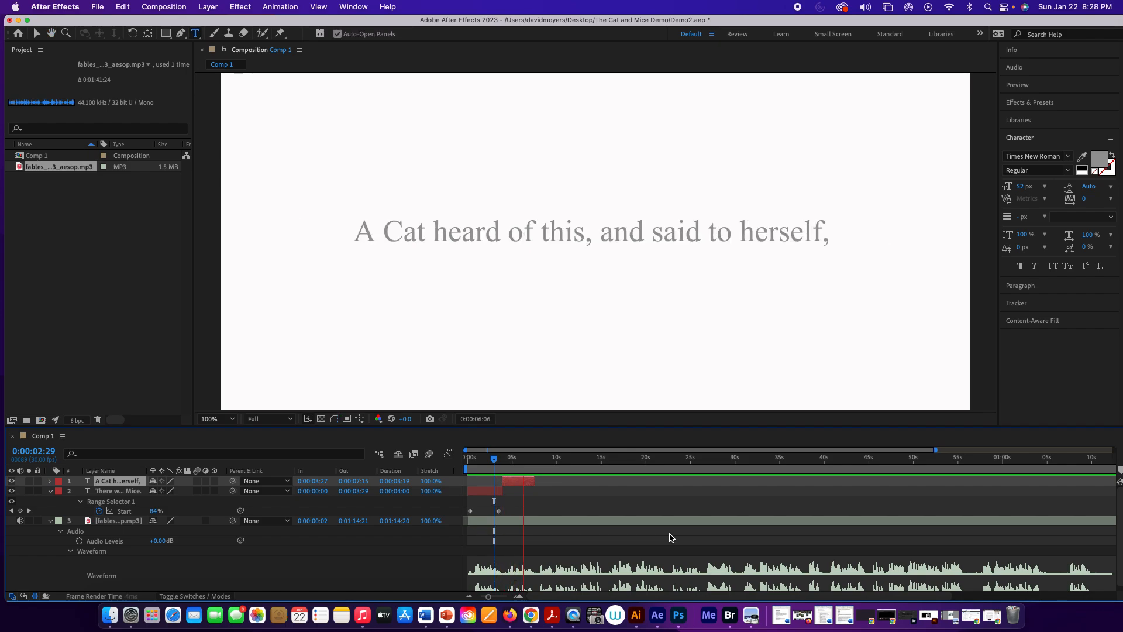
key("space")
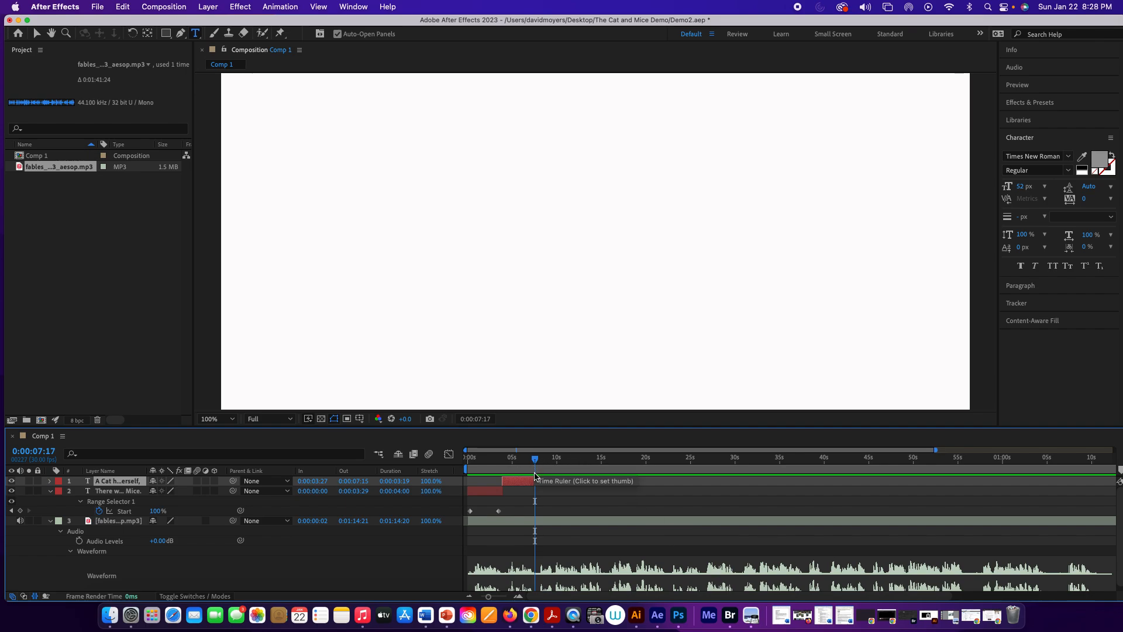
left_click_drag(534, 480, 504, 460)
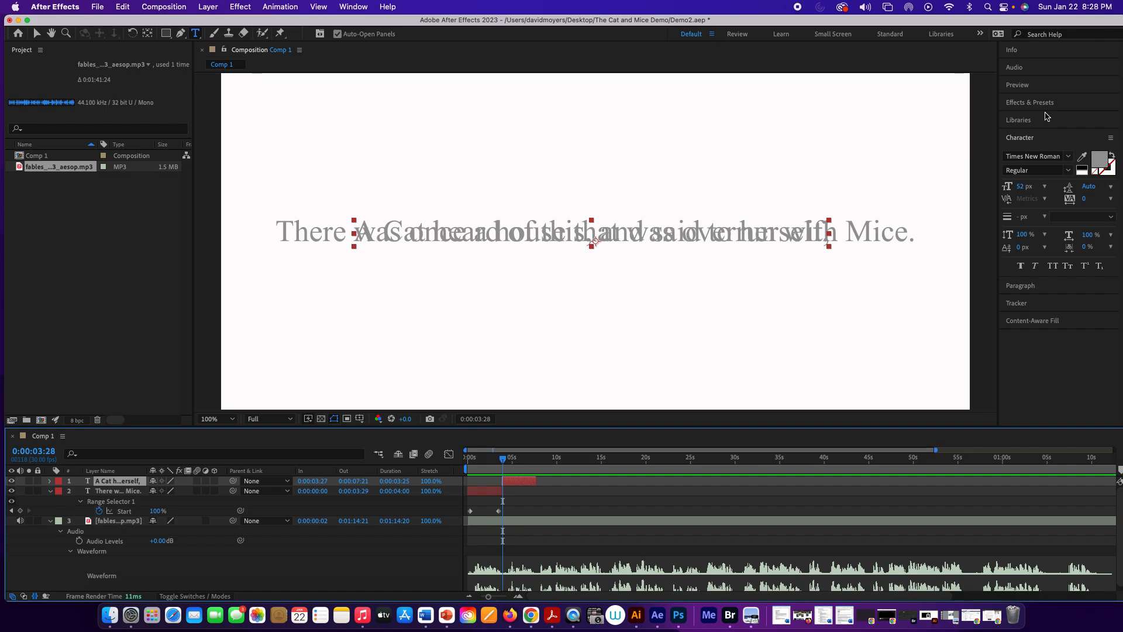
Apply the Fade Up Characters preset to the "A Cat heard of this" layer at 0:00:03:28 and reveal its keyframes.
left_click(1047, 103)
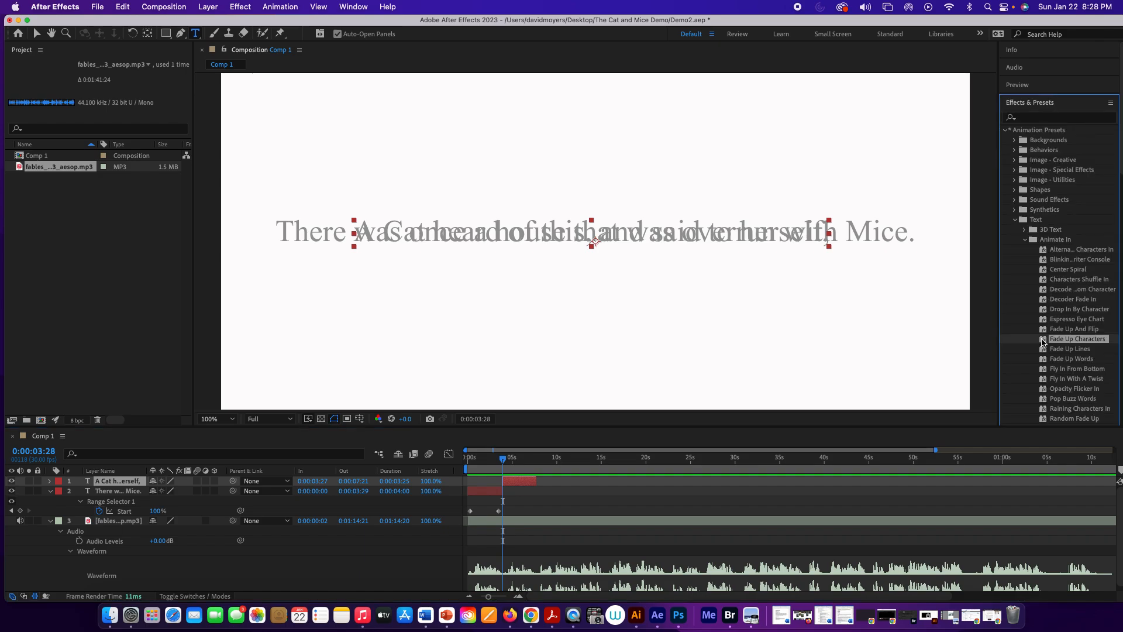
double_click(1059, 340)
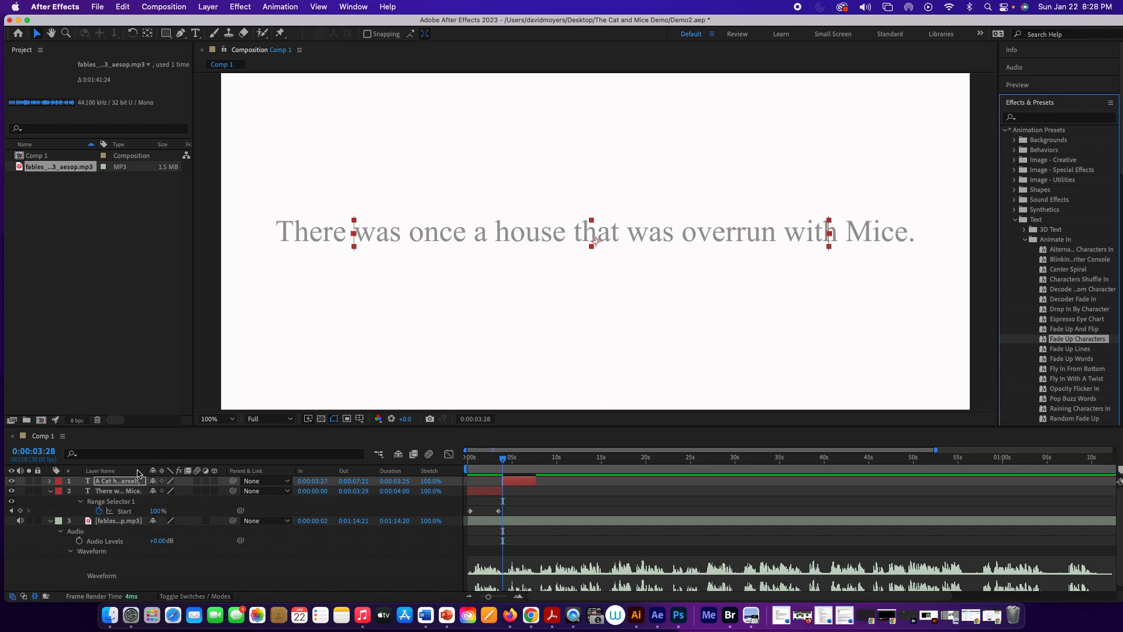
left_click(125, 482)
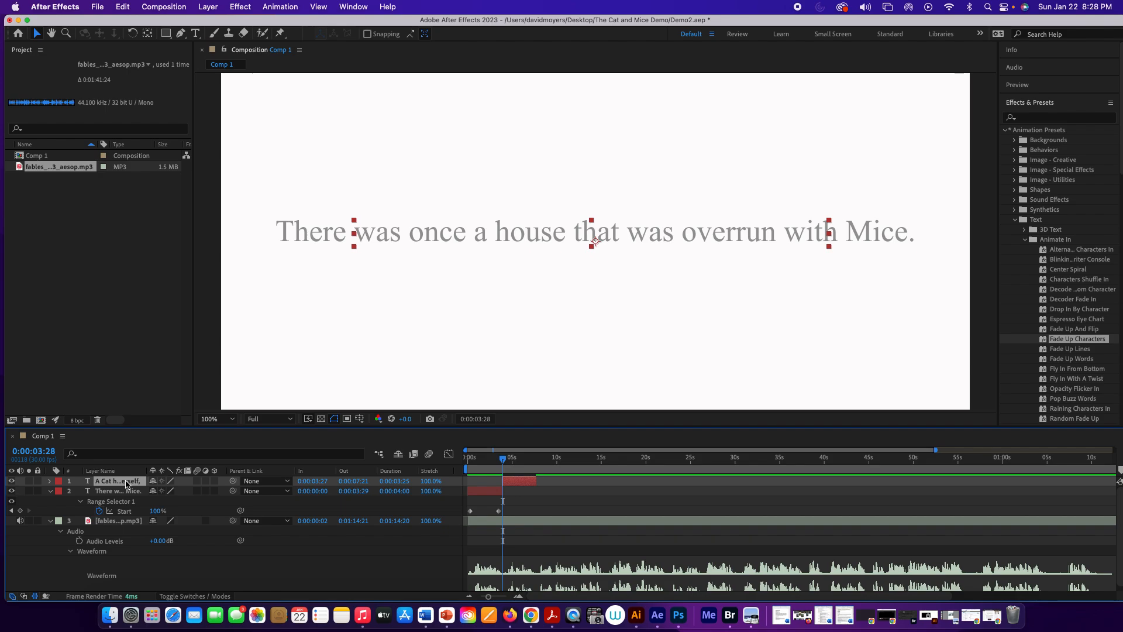
key("u")
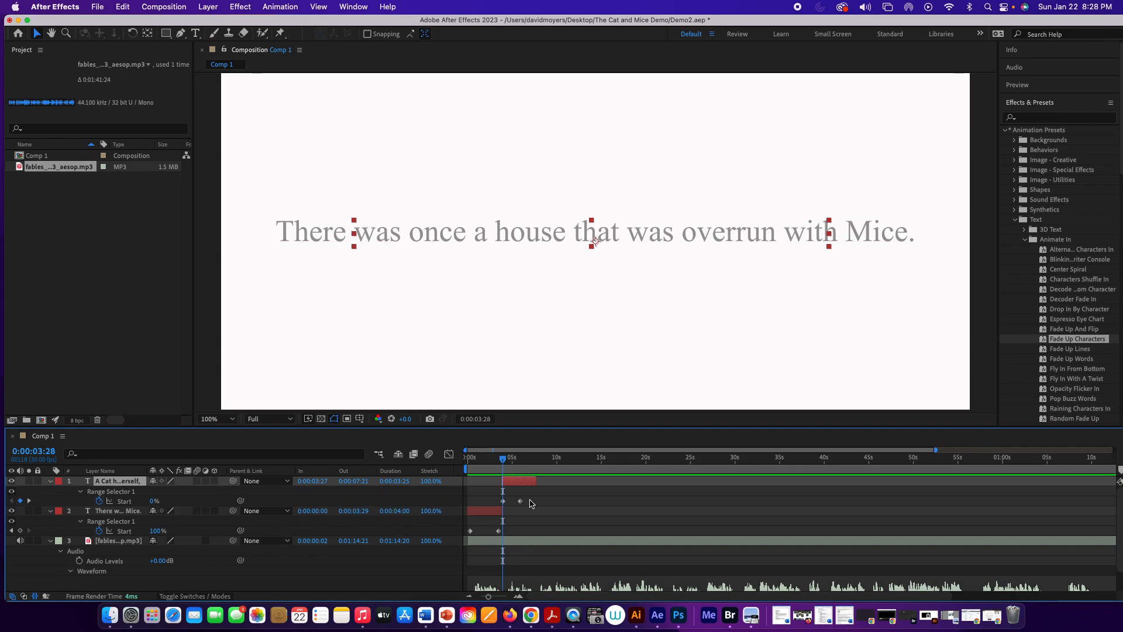
Move the second sentence's last range selector Start keyframe to just before the layer's end, and preview the fade against the narration.
left_click_drag(520, 502, 532, 501)
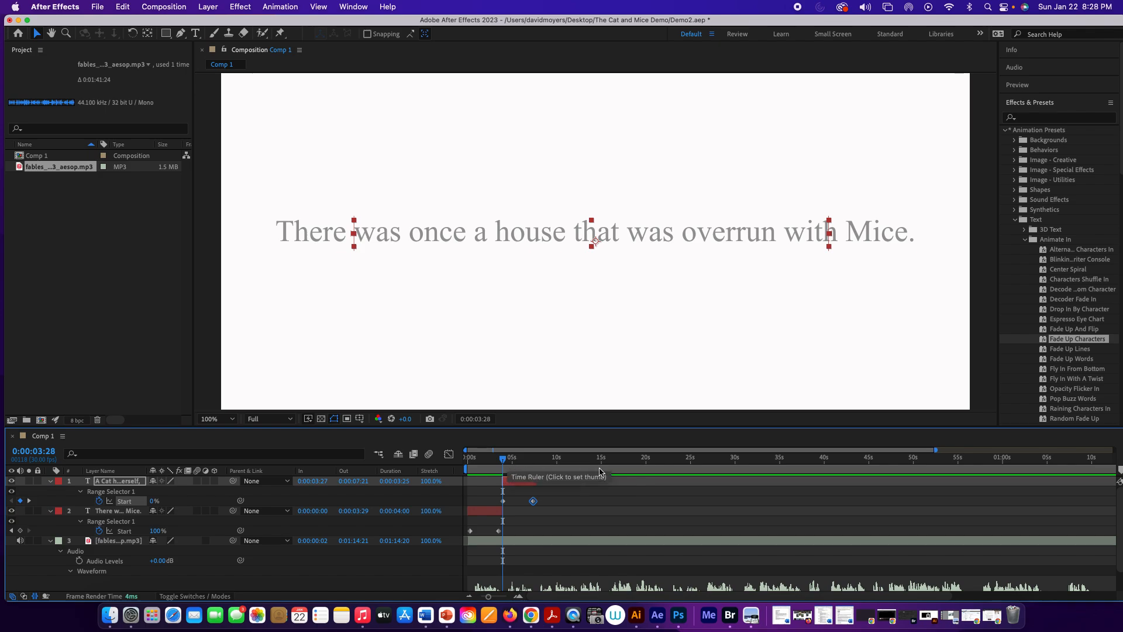
key("space")
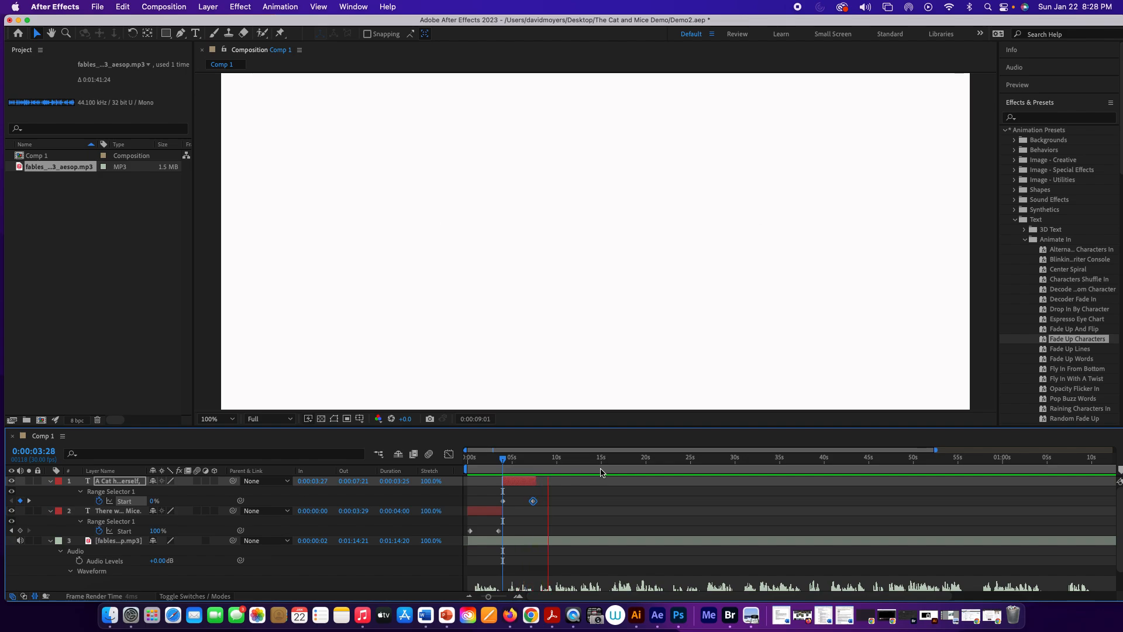
key("space")
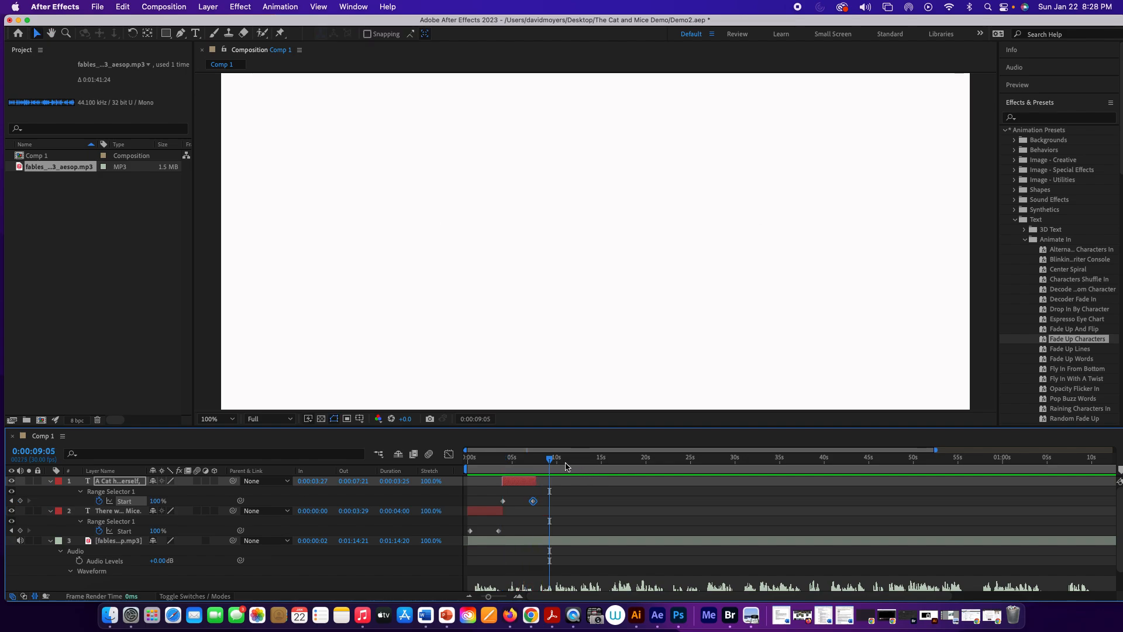
Set the current time to 0:00:07:20, copy "That's the place for me," with its quotation marks from the fable page in Chrome, and return to After Effects.
left_click_drag(549, 460, 537, 463)
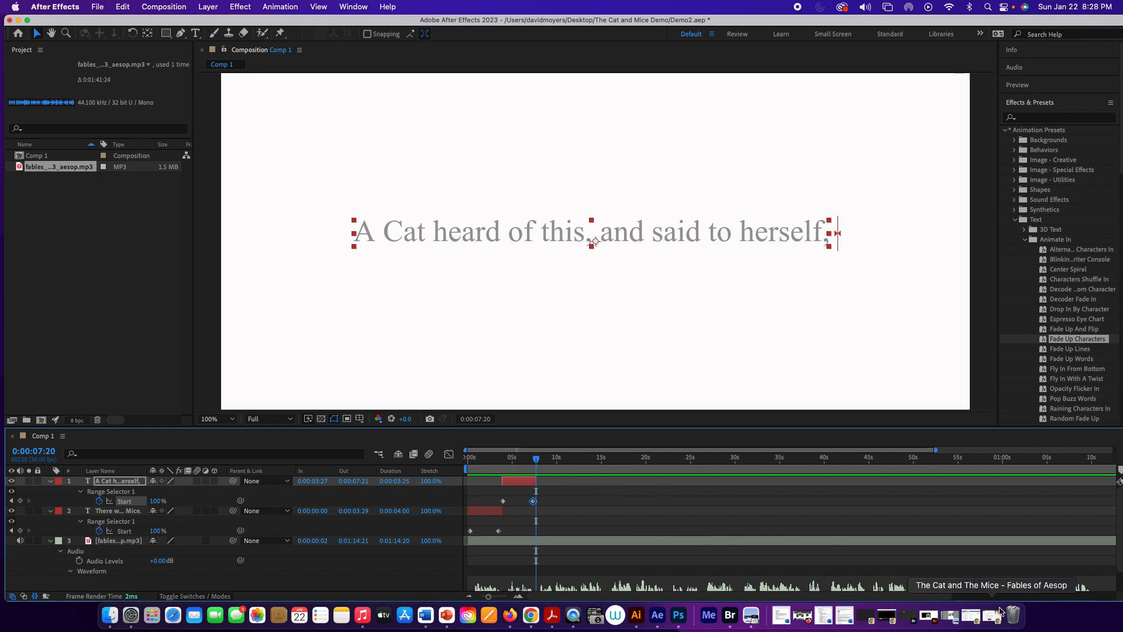
left_click(996, 617)
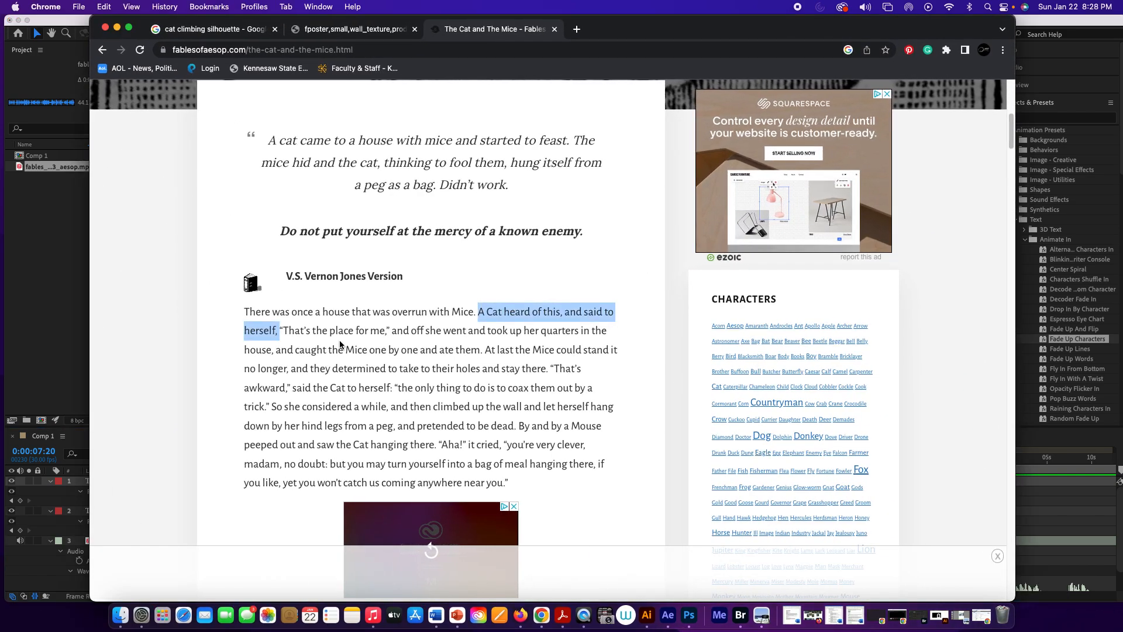
left_click(287, 330)
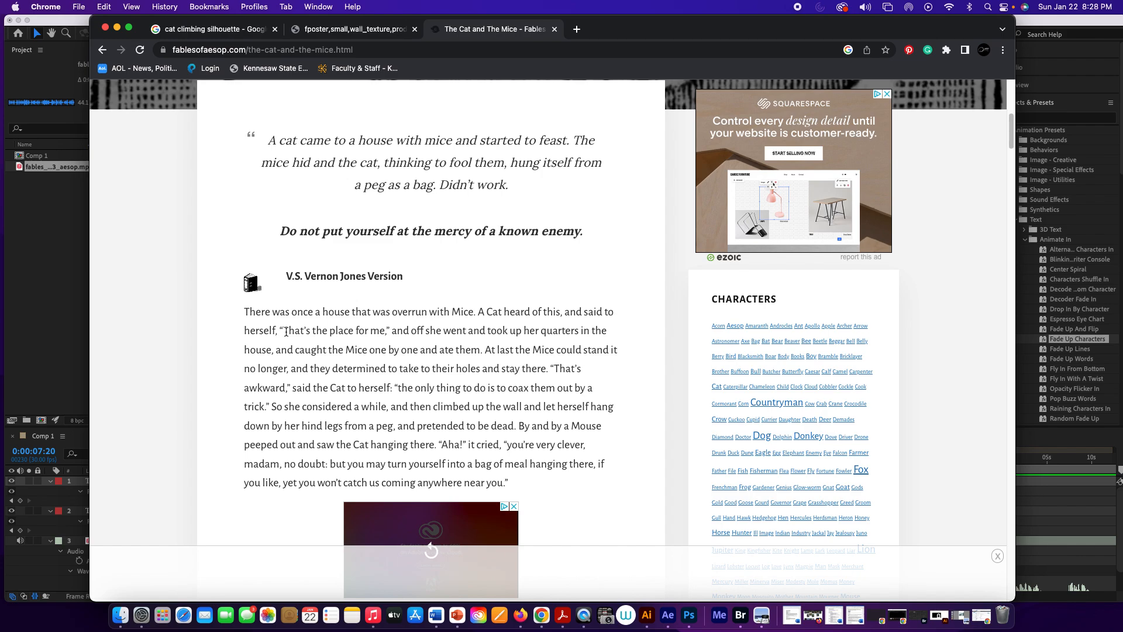
left_click_drag(281, 329, 386, 332)
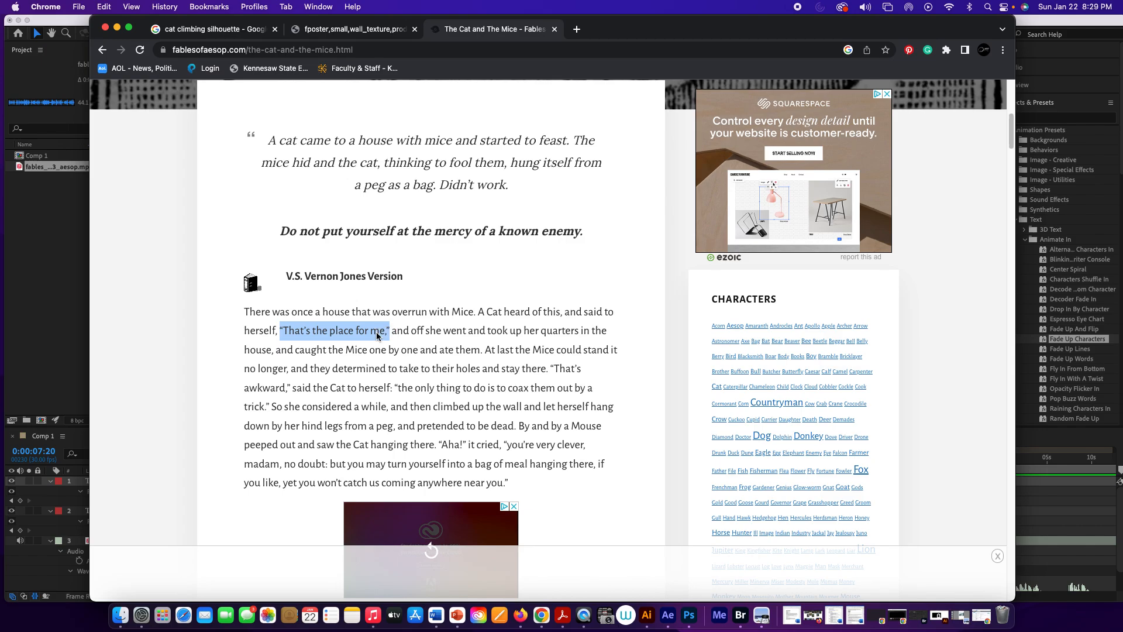
right_click(377, 336)
left_click(390, 360)
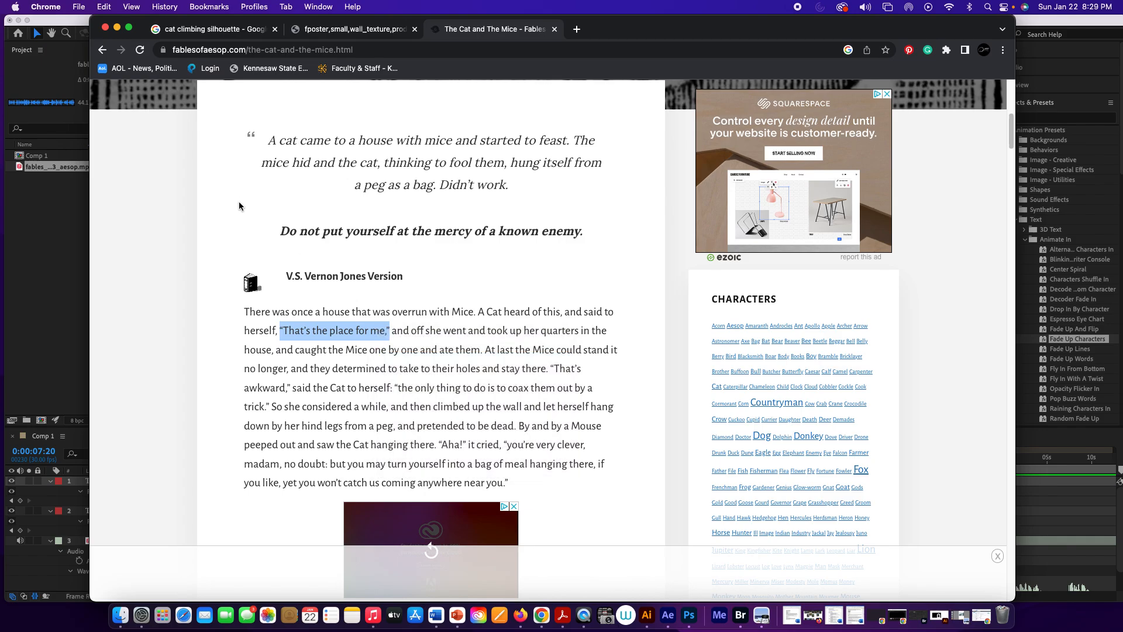
left_click(117, 27)
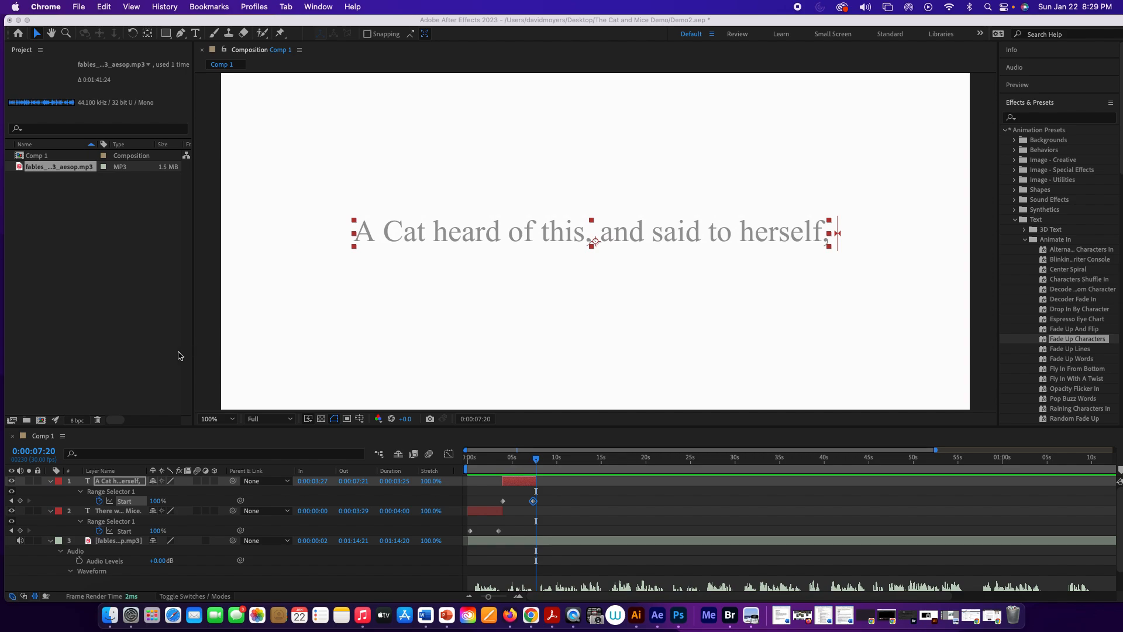
left_click(202, 369)
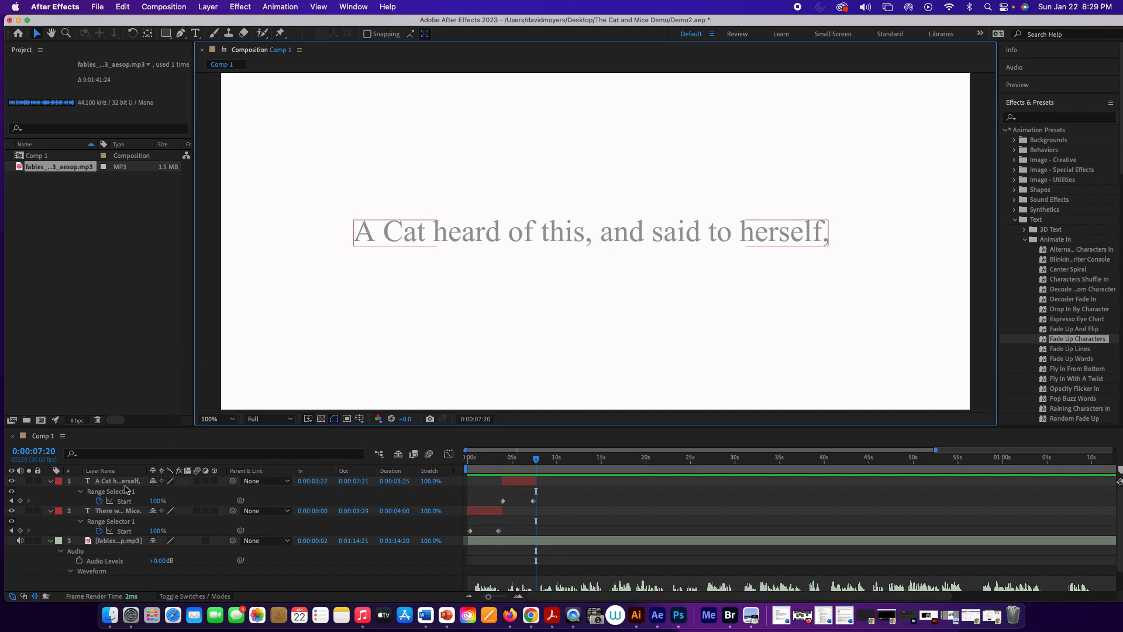
Create a new text layer containing the copied quotation "That's the place for me,".
left_click(125, 481)
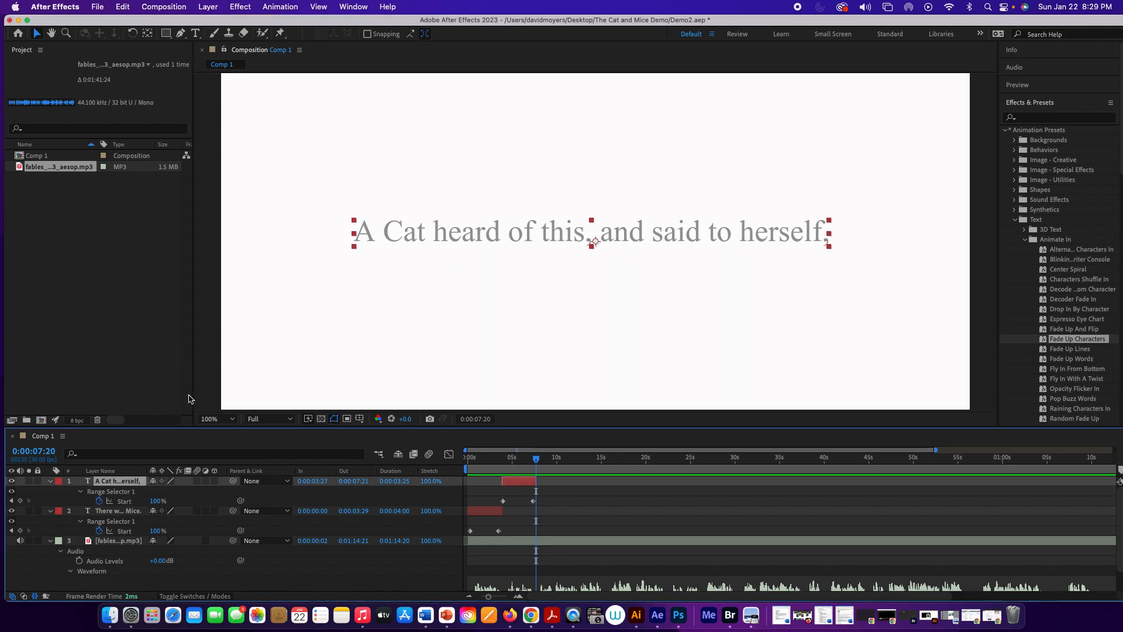
left_click(208, 7)
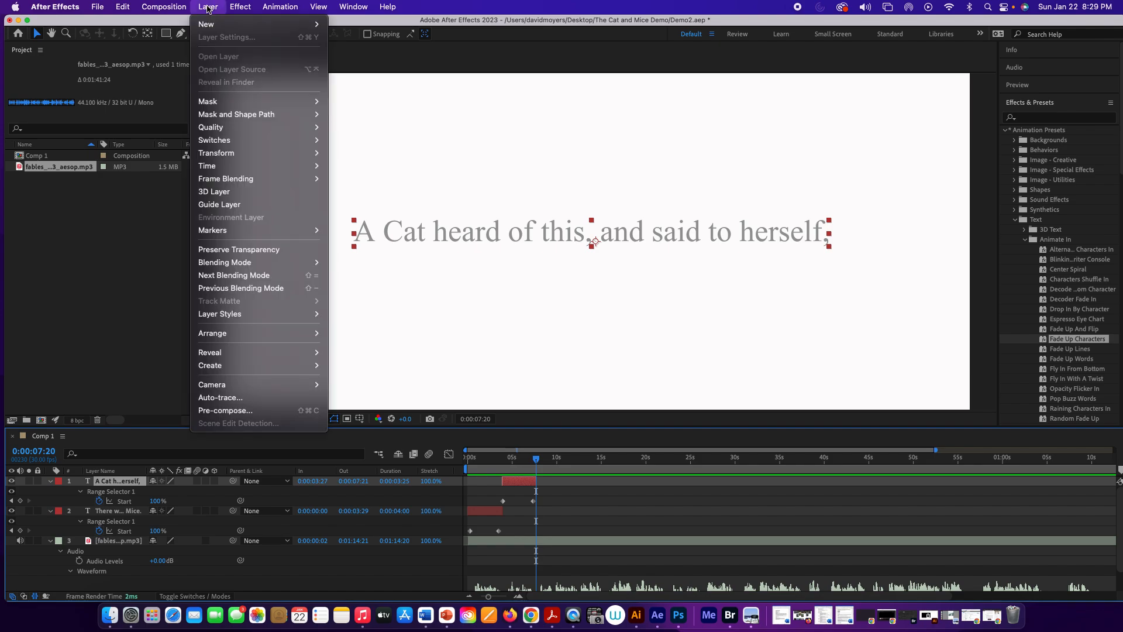
mouse_move(206, 24)
left_click(333, 25)
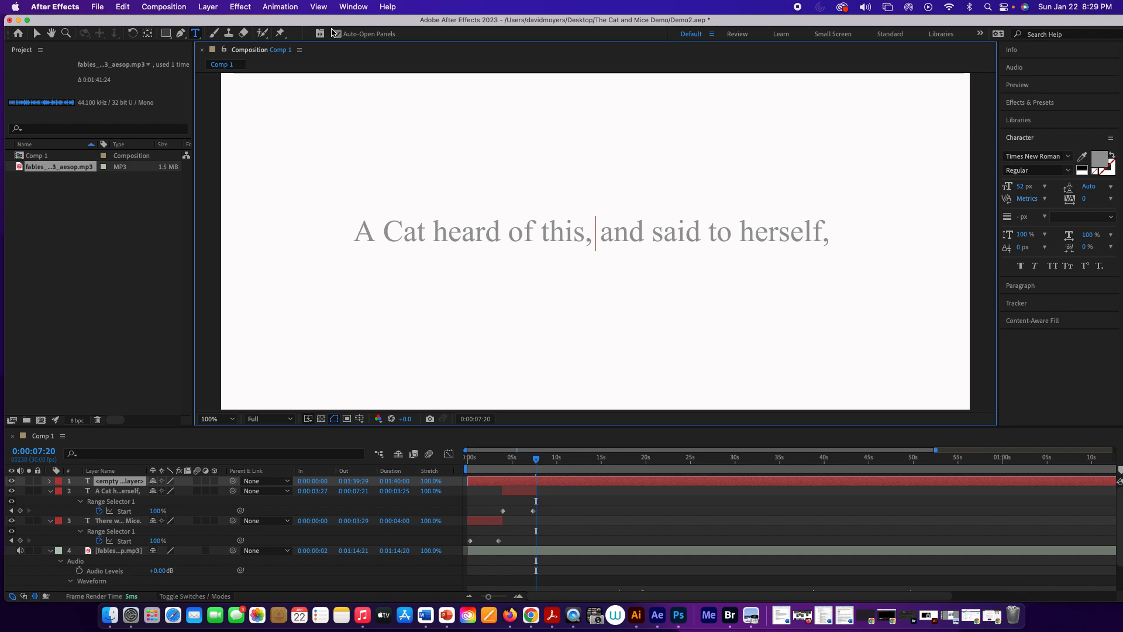
key("super+v")
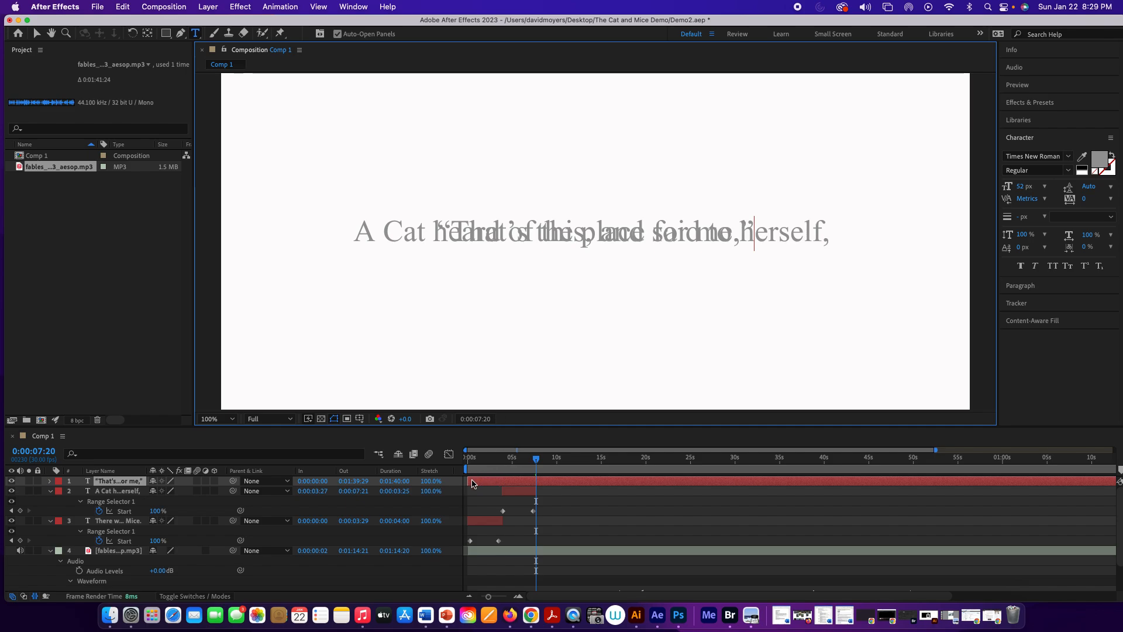
Trim the "That's the place for me," layer to start at 0:00:07:22 and end at 0:00:11:17.
left_click_drag(469, 481, 536, 480)
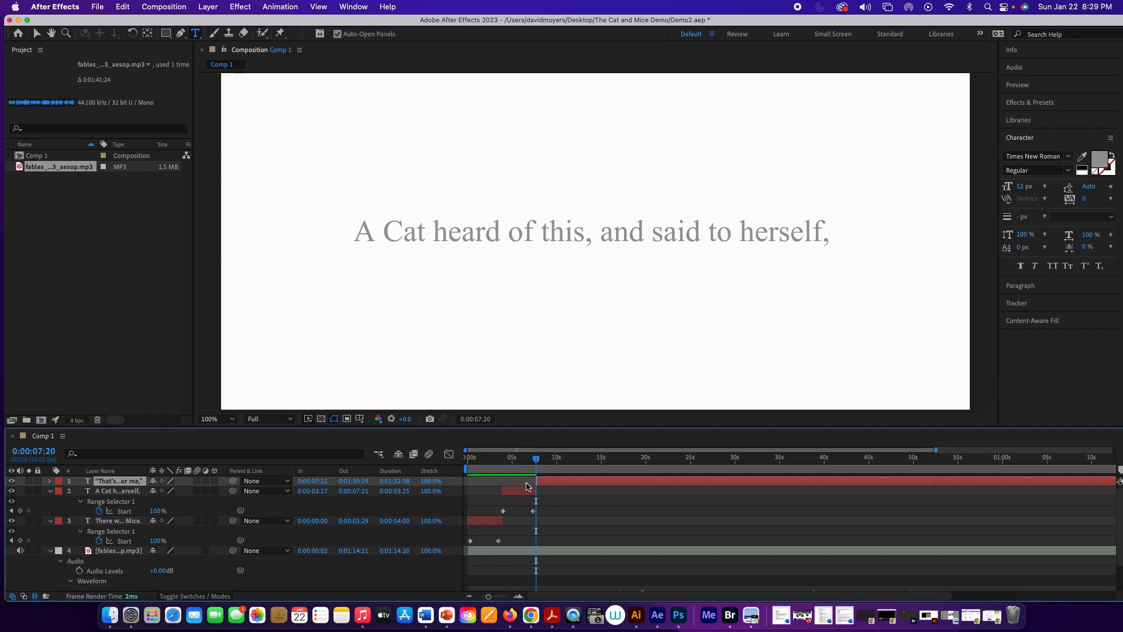
left_click_drag(490, 600, 482, 601)
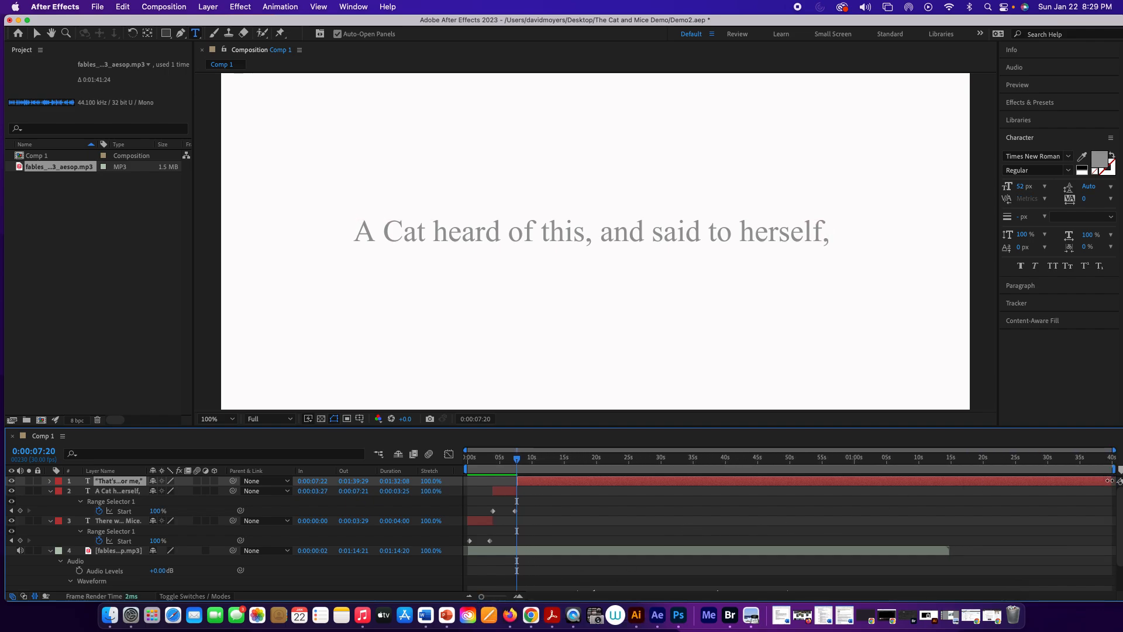
left_click_drag(1109, 480, 550, 480)
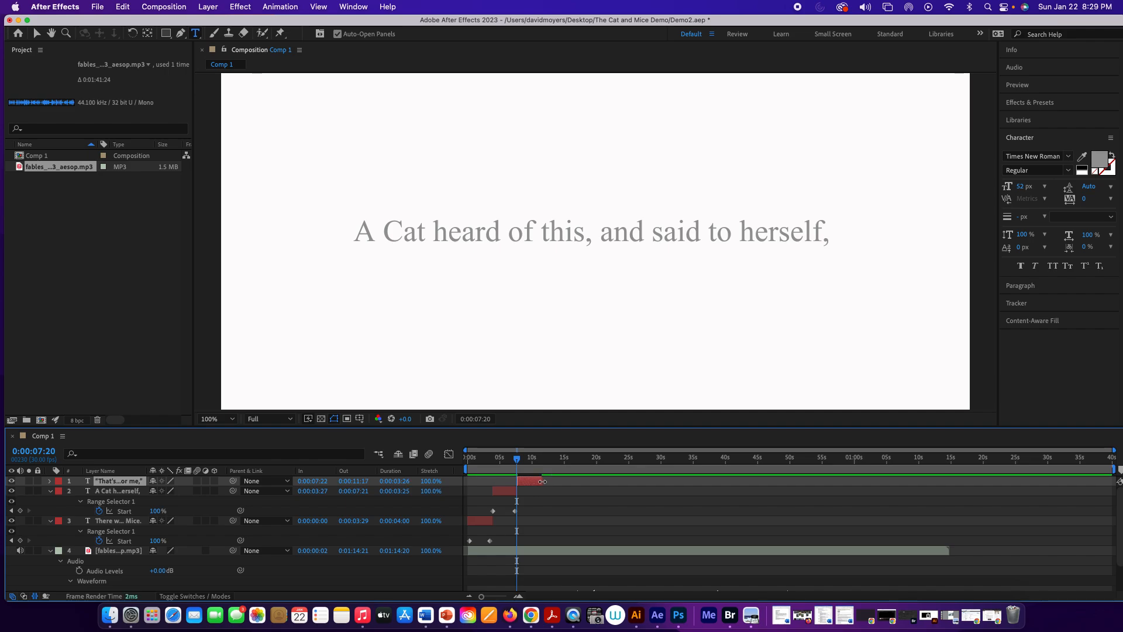
scroll(396, 521, "down", 2)
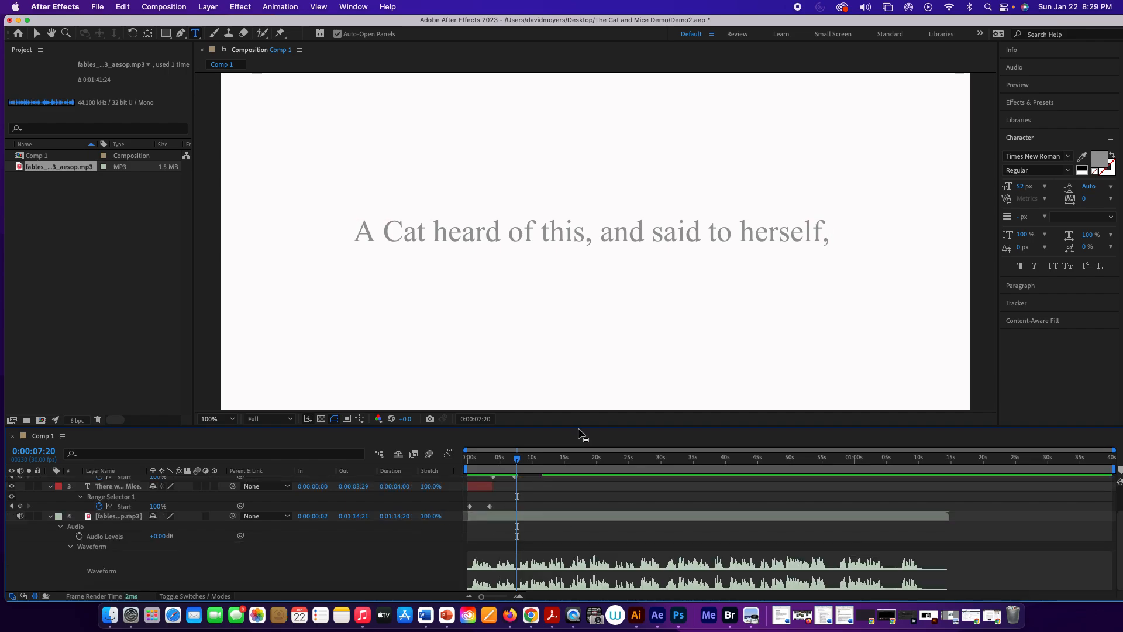
Trim the end of the "That's the place for me," layer to 0:00:09:23 and preview it against the narration.
left_click_drag(583, 427, 583, 350)
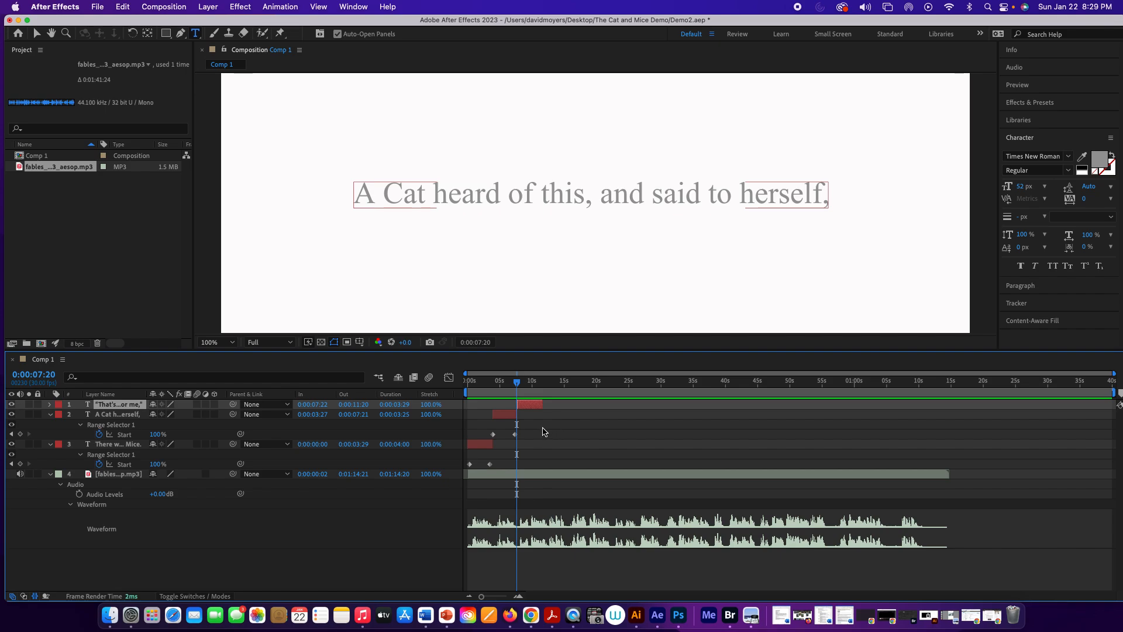
left_click_drag(481, 597, 490, 597)
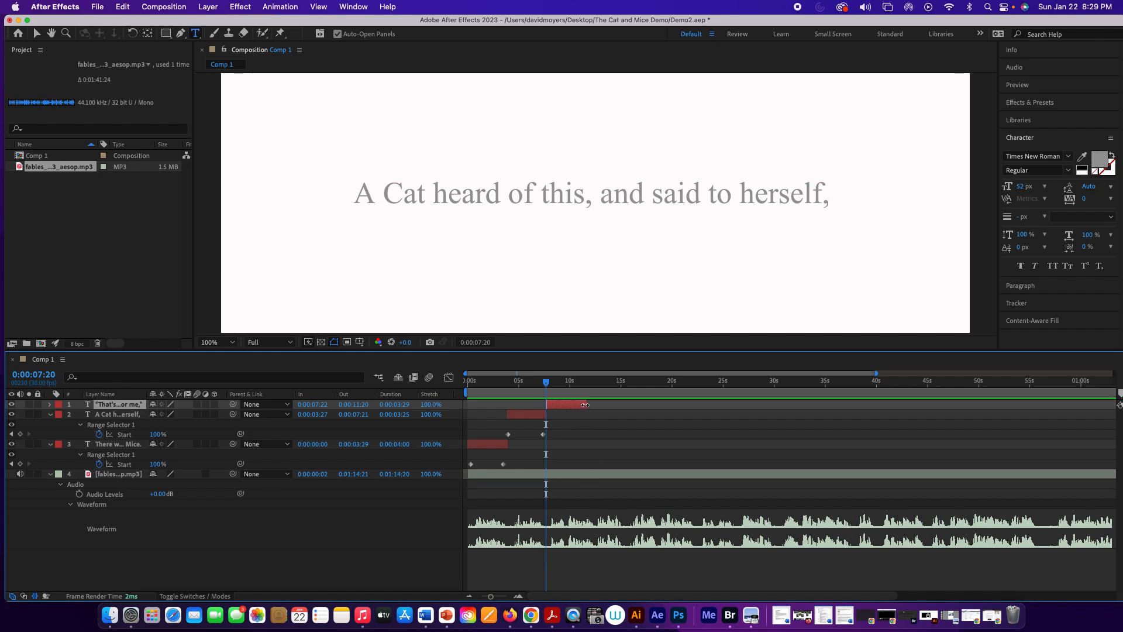
left_click_drag(584, 404, 568, 405)
left_click_drag(553, 384, 567, 381)
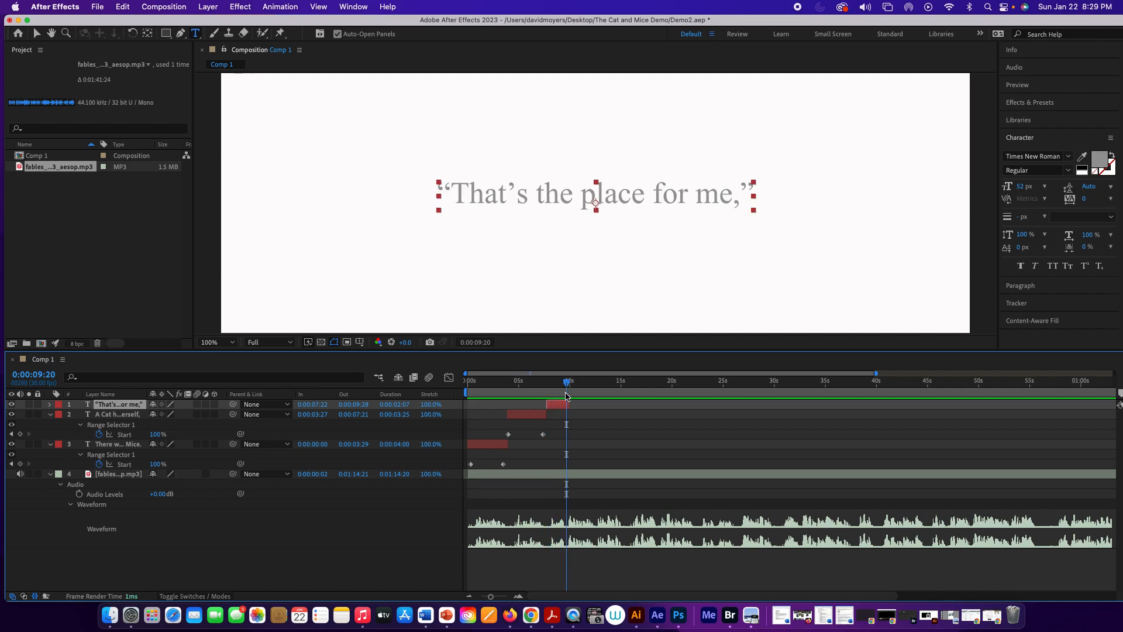
left_click_drag(568, 404, 546, 387)
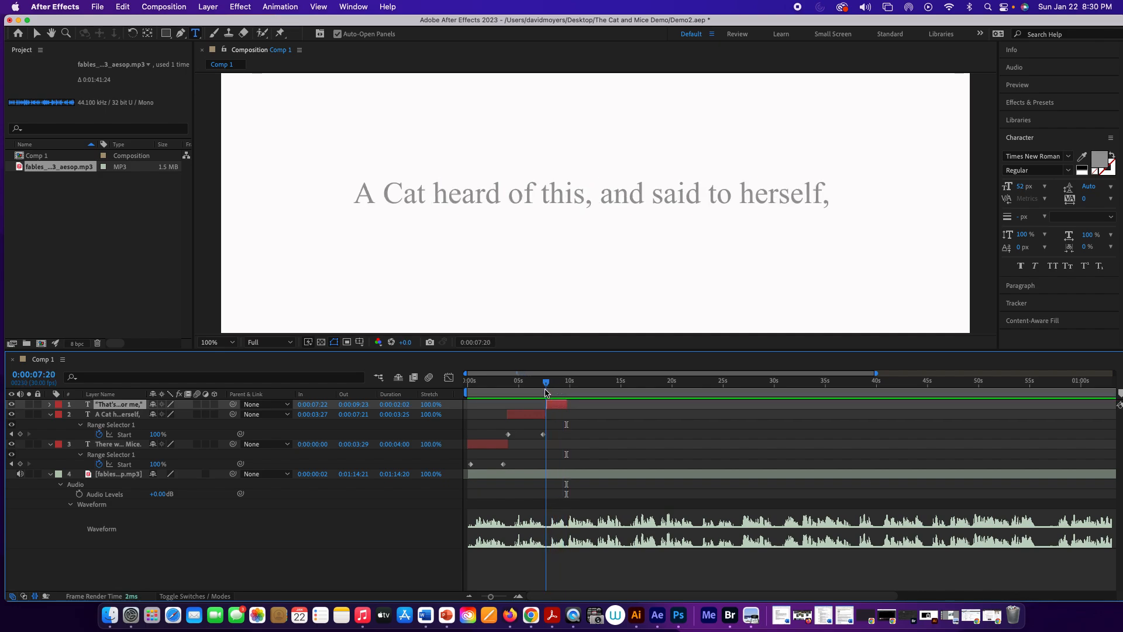
key("space")
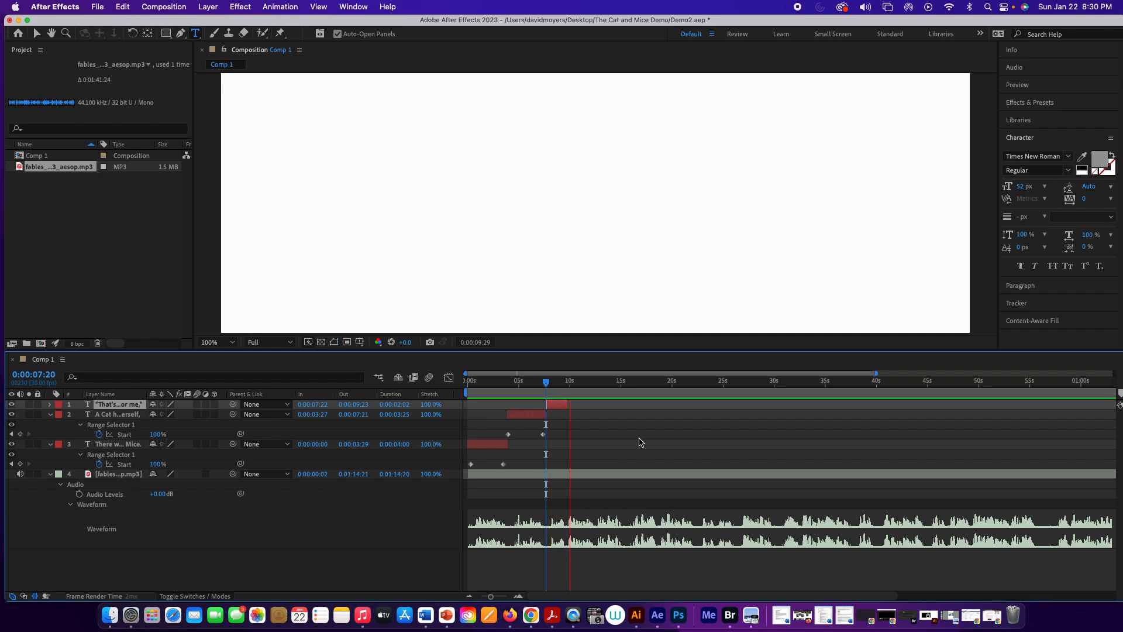
key("space")
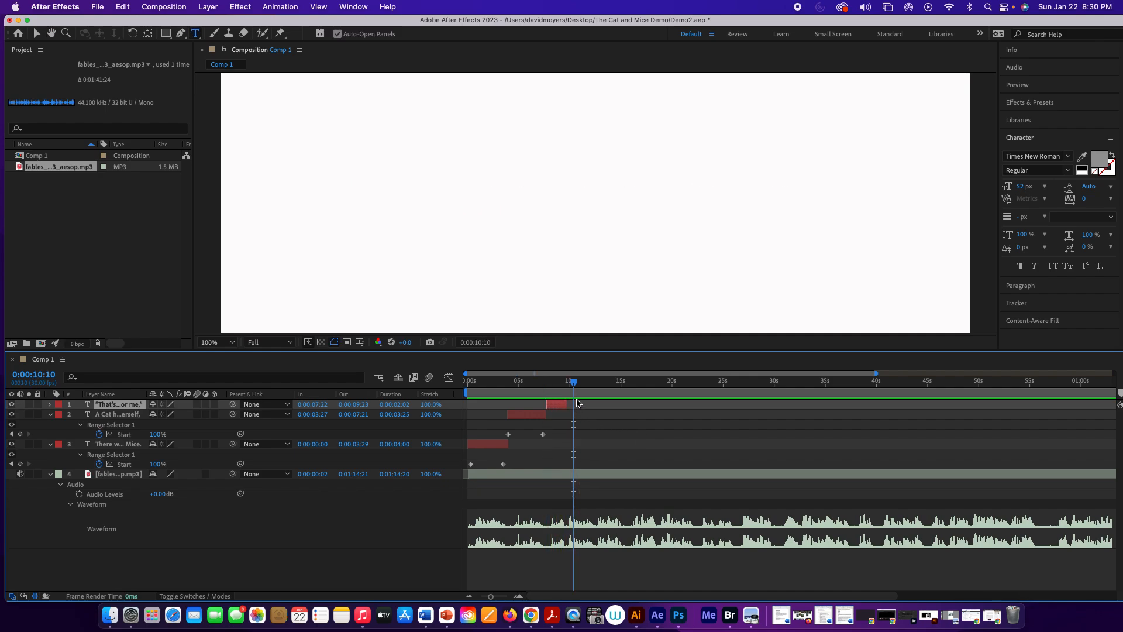
left_click_drag(579, 386, 568, 386)
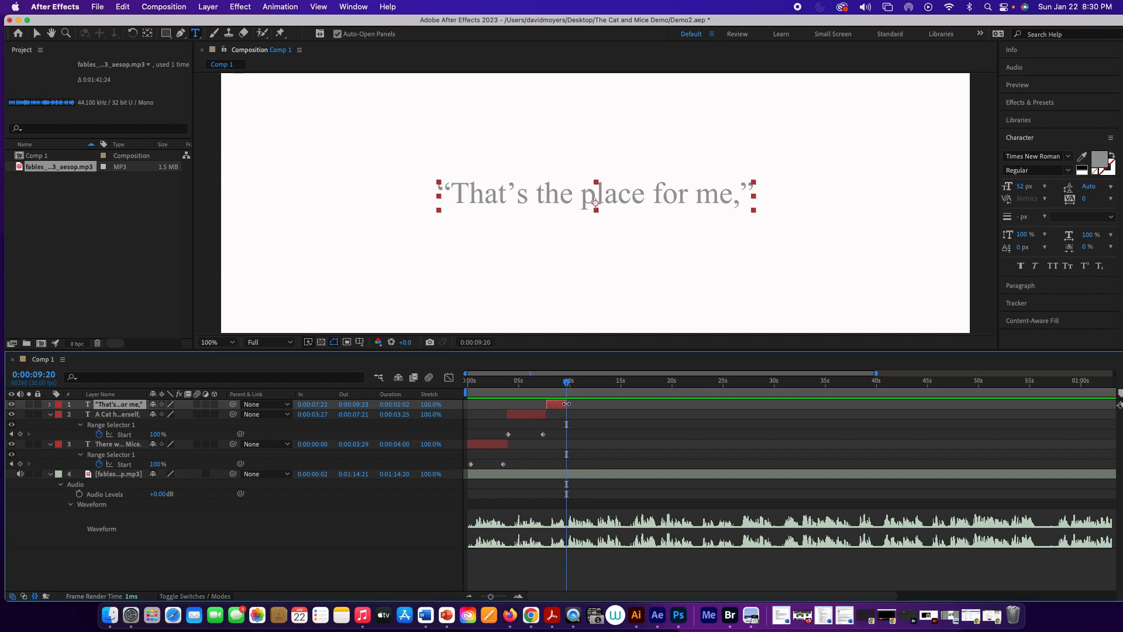
At 0:00:07:22, add an Opacity text animator to the "That's the place for me," layer and set its opacity to 0%.
left_click_drag(565, 391, 548, 391)
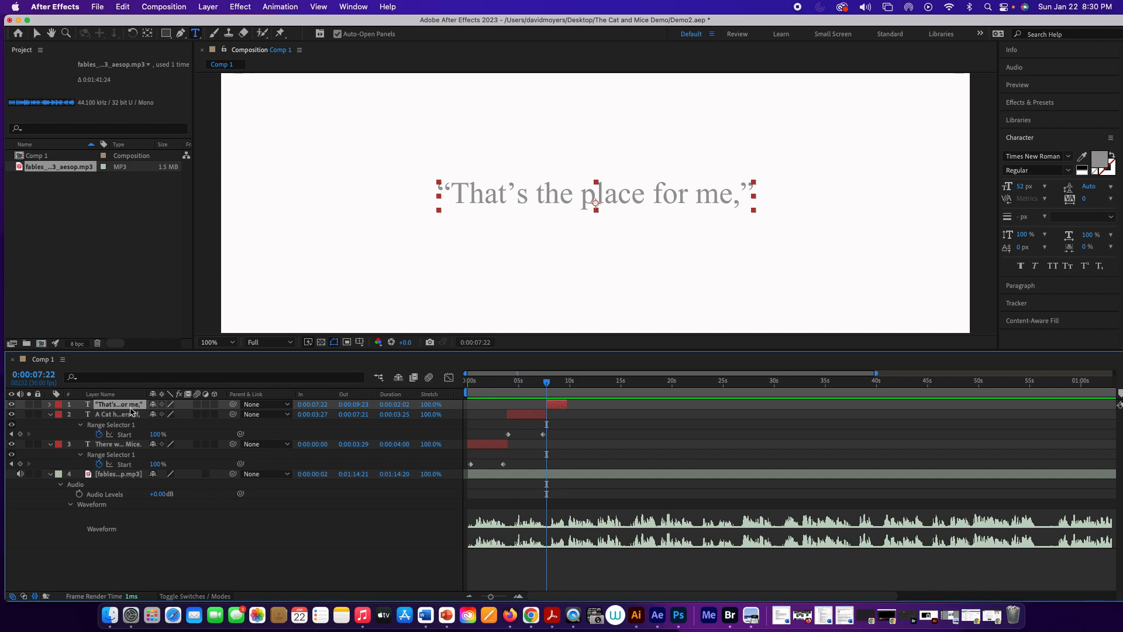
left_click(50, 405)
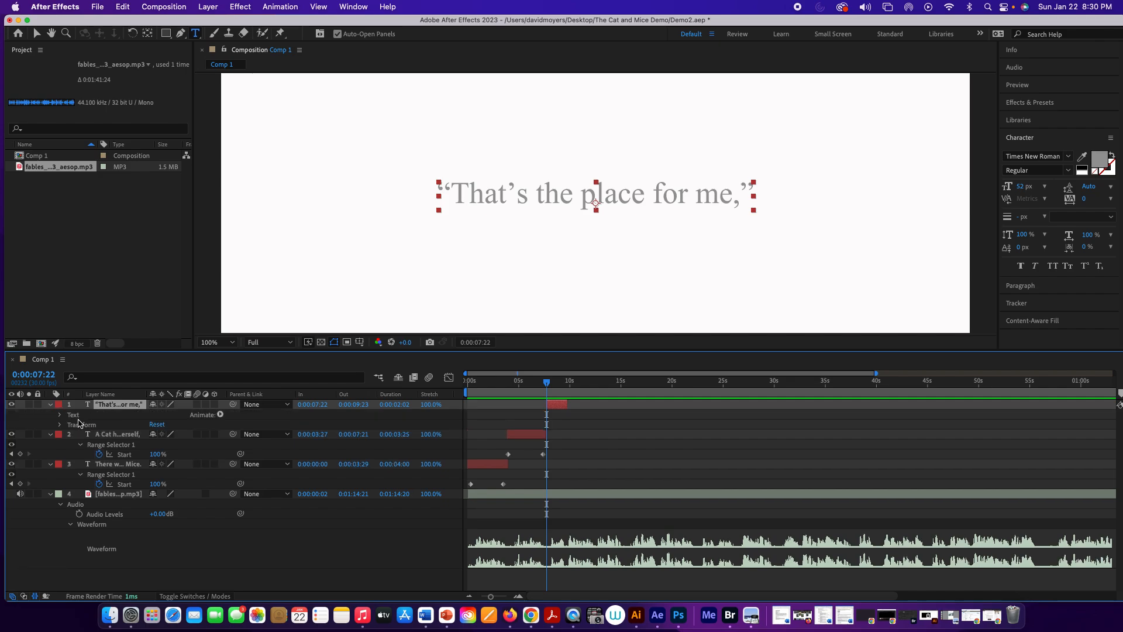
left_click(221, 415)
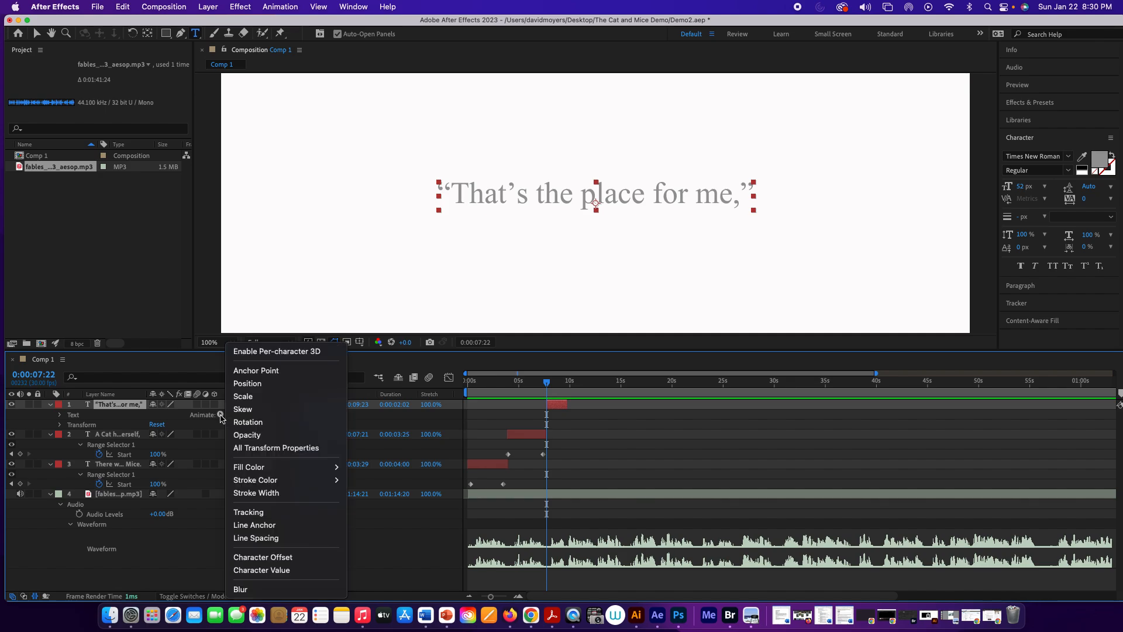
left_click(240, 438)
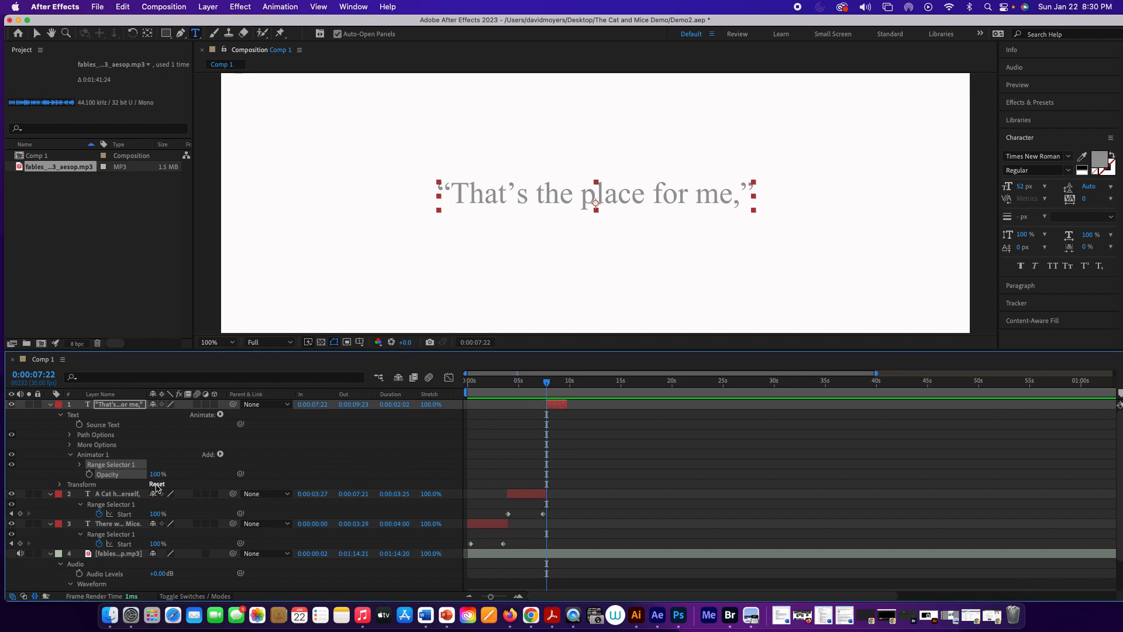
left_click_drag(156, 474, 85, 474)
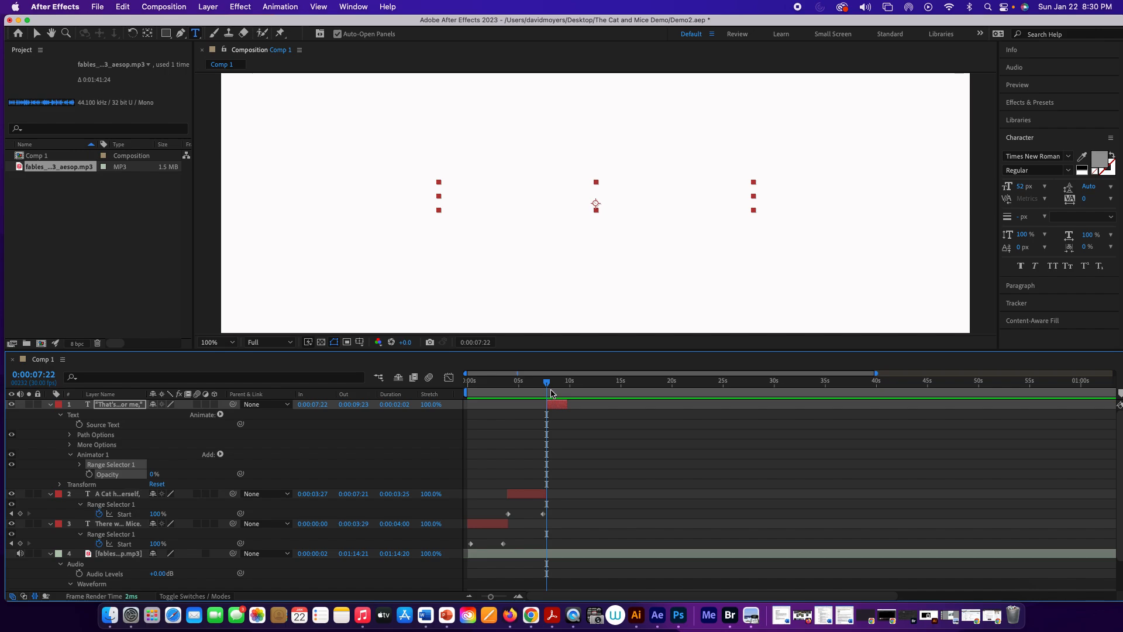
Keyframe the quotation layer's range selector Start from 0% at 0:00:07:22 to 100% at 0:00:09:20.
left_click(81, 465)
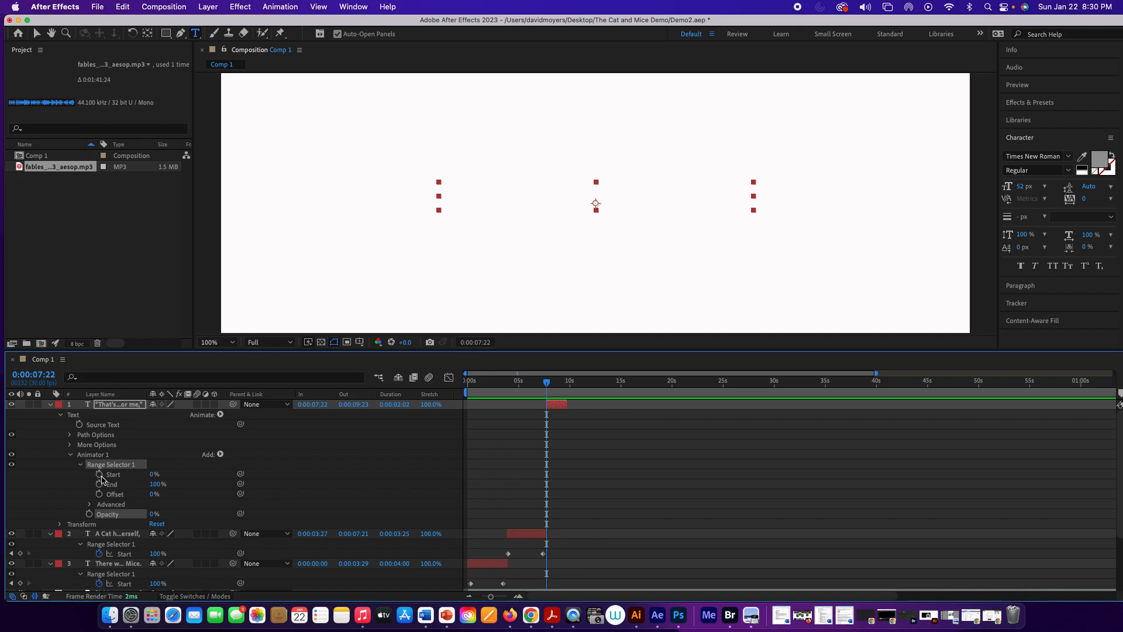
left_click(99, 475)
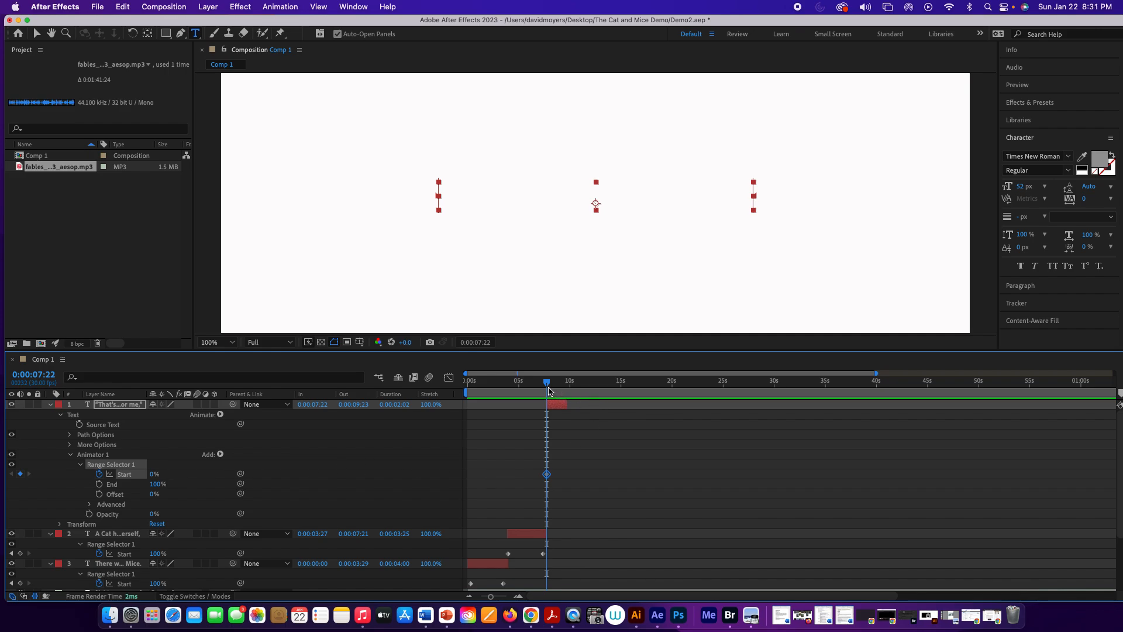
left_click_drag(547, 381, 567, 384)
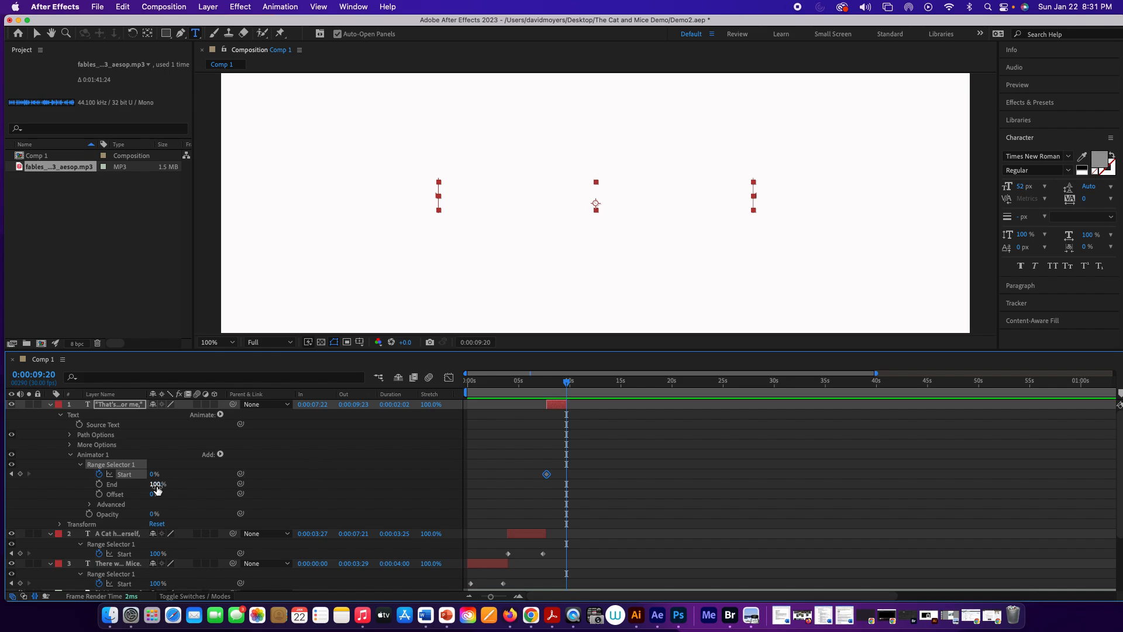
left_click_drag(151, 479, 251, 485)
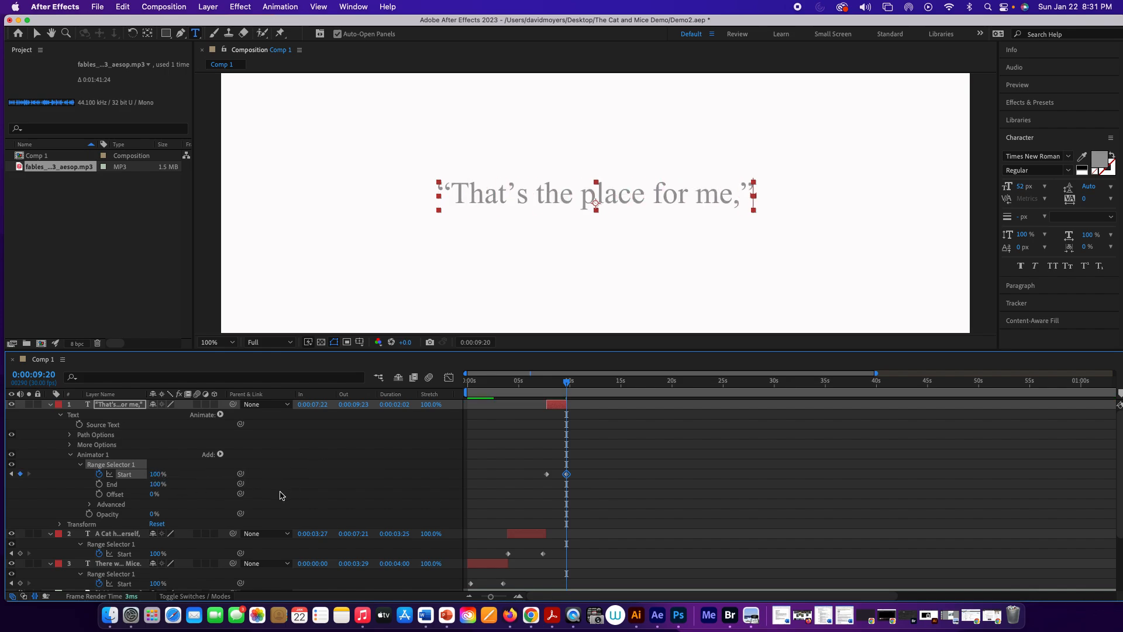
Preview the quotation's fade against the narration, move its last Start keyframe slightly earlier, and preview it again.
left_click_drag(566, 383, 538, 389)
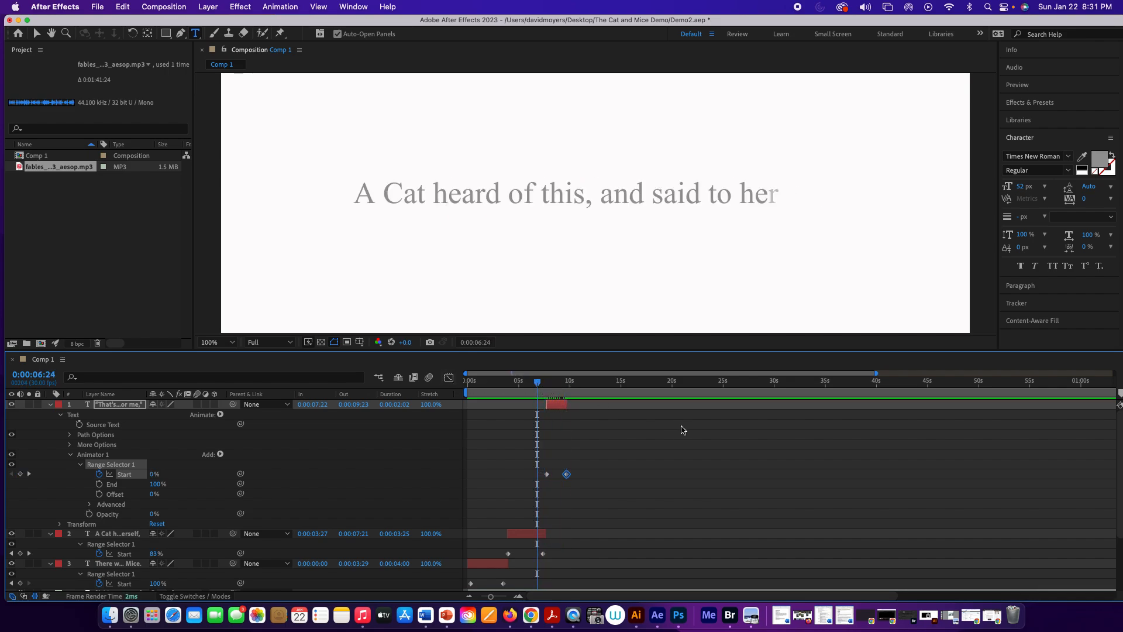
key("space")
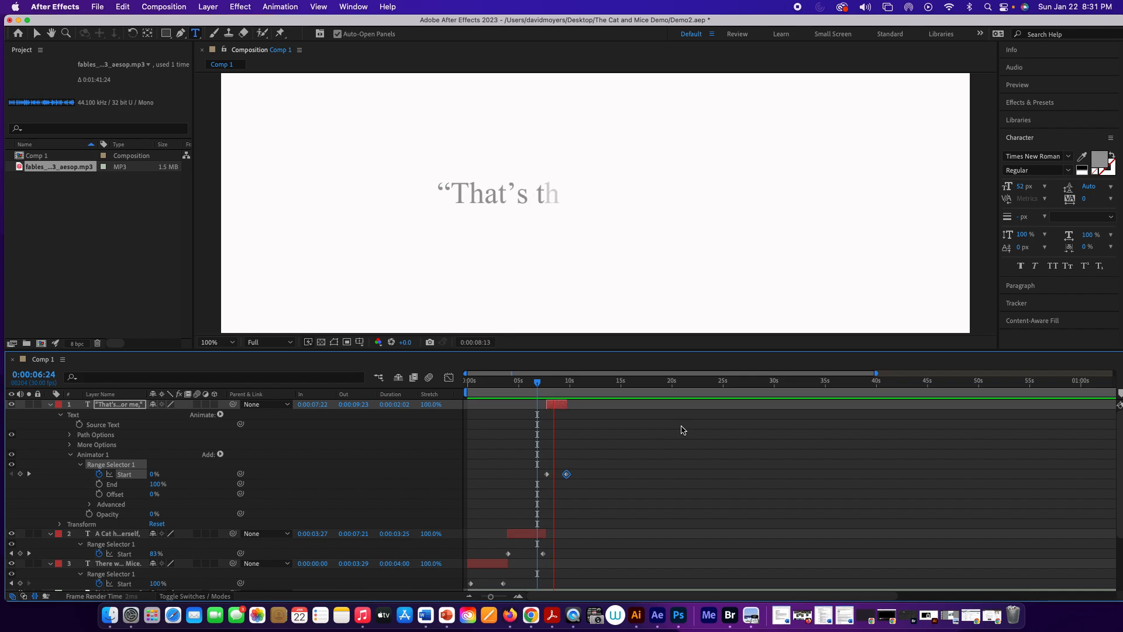
key("space")
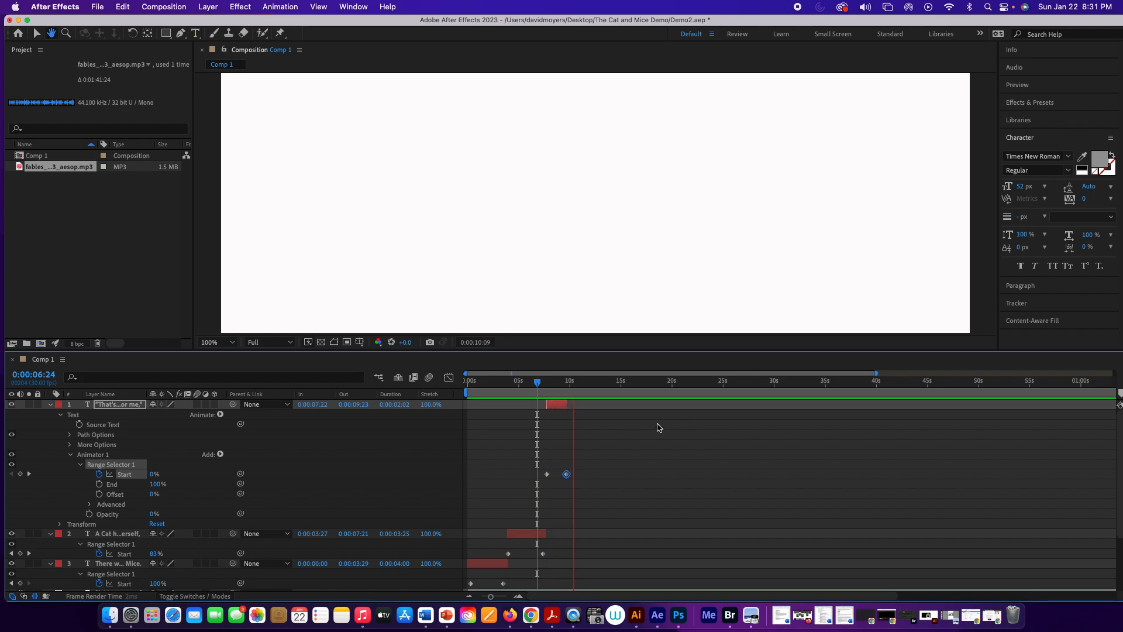
left_click(565, 474)
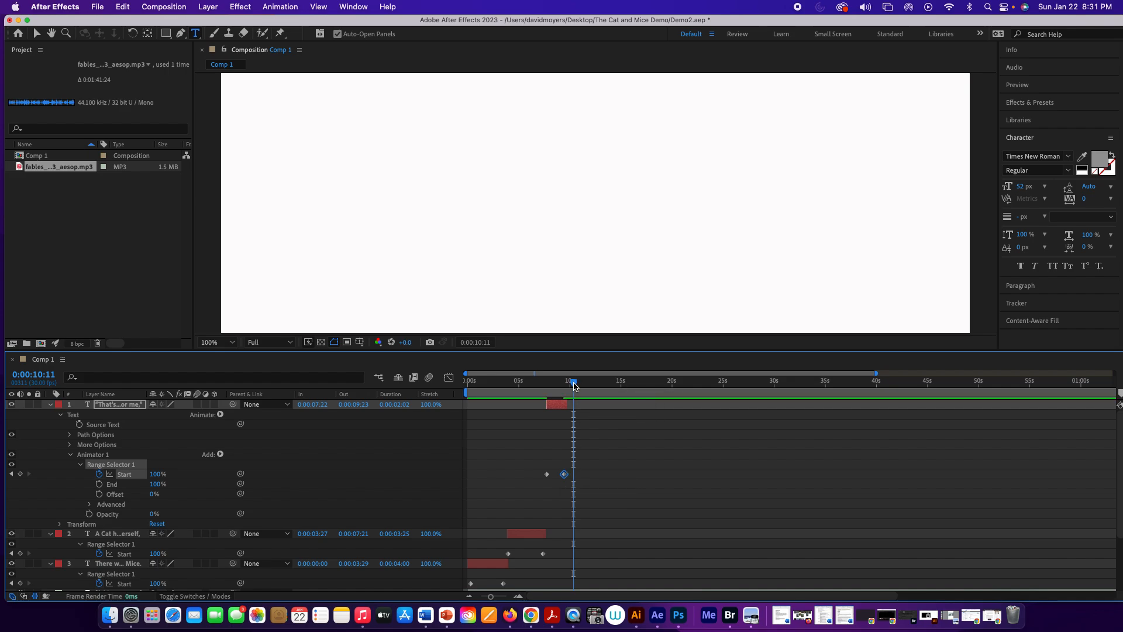
left_click_drag(574, 386, 546, 384)
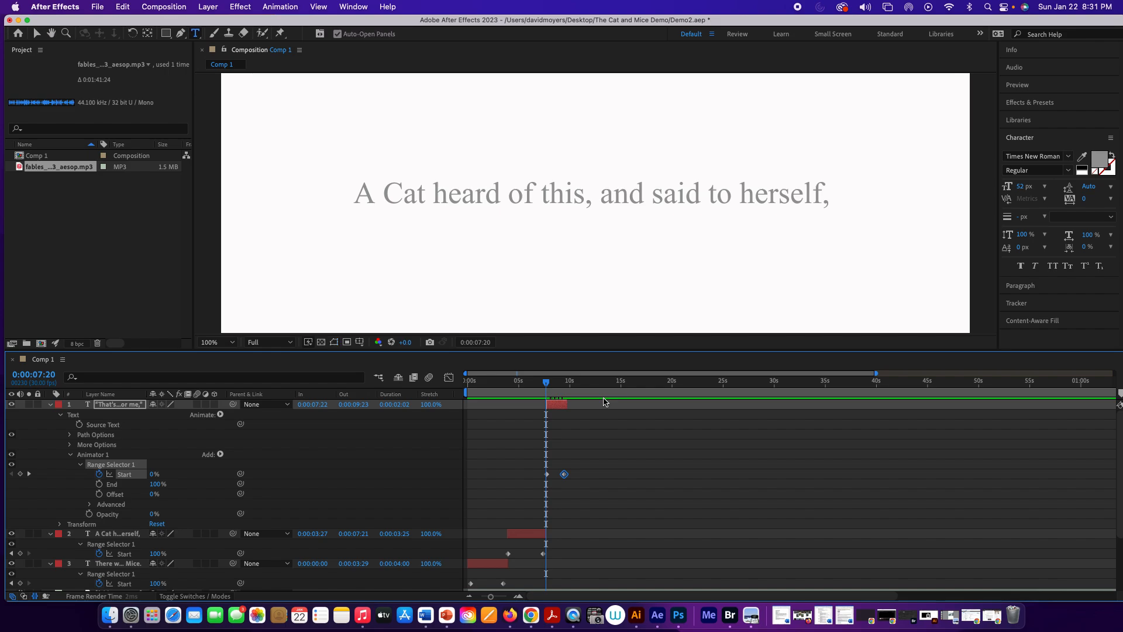
key("space")
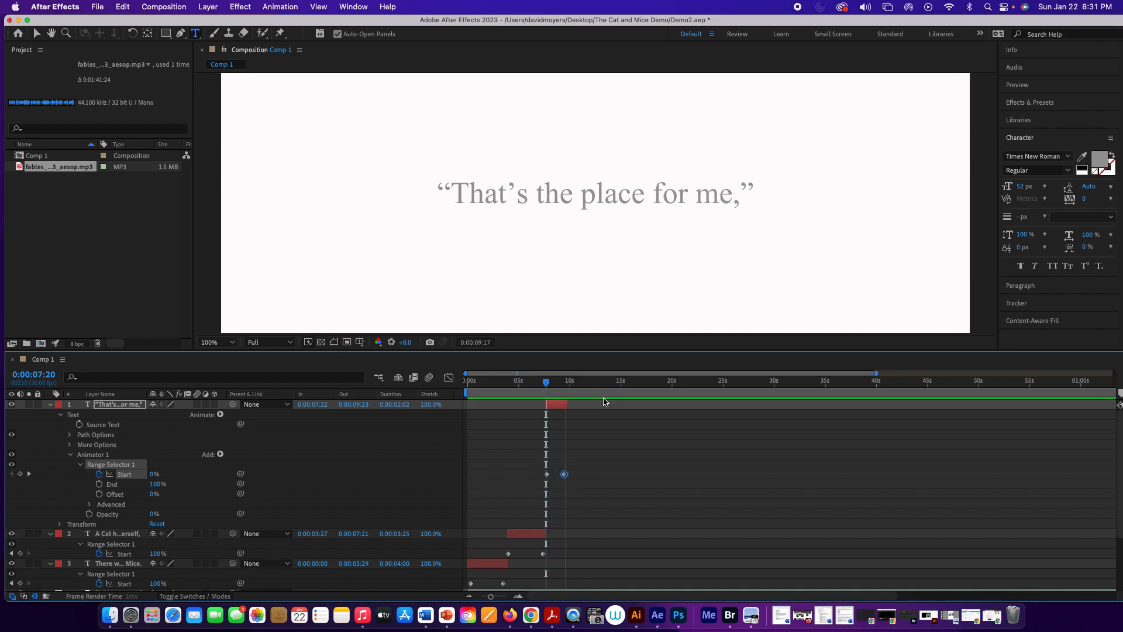
key("space")
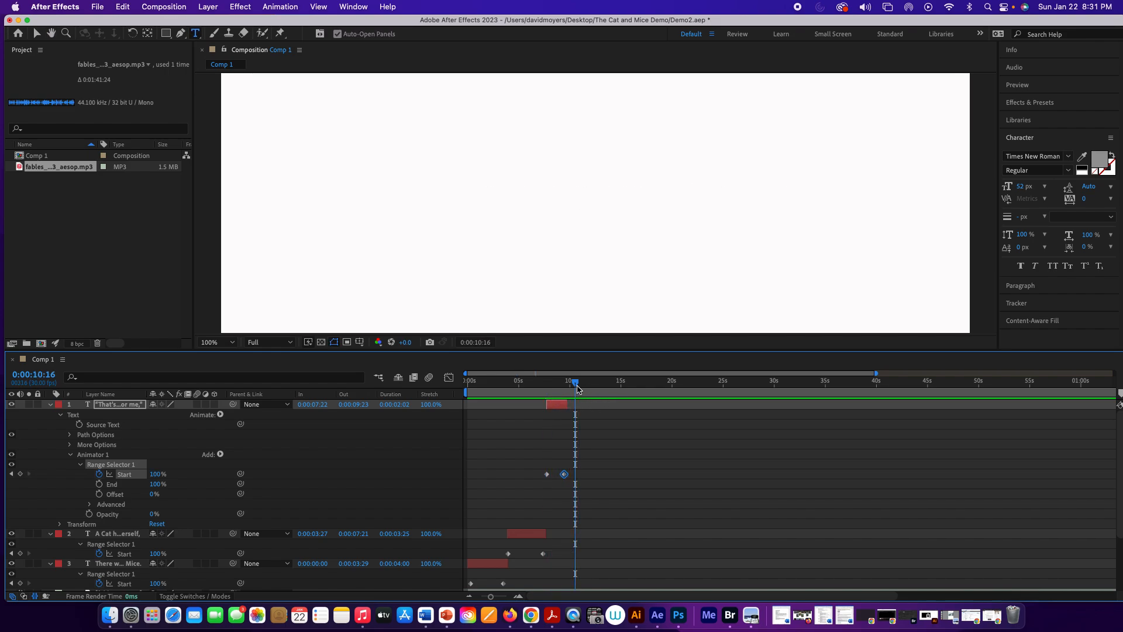
left_click(567, 385)
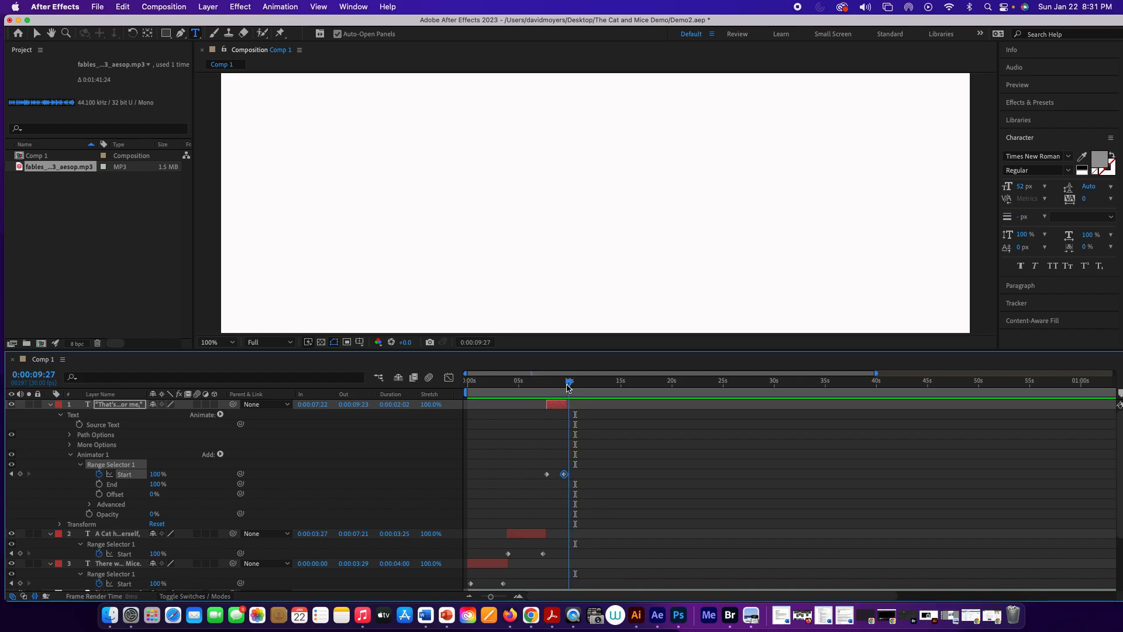
left_click_drag(568, 386, 565, 385)
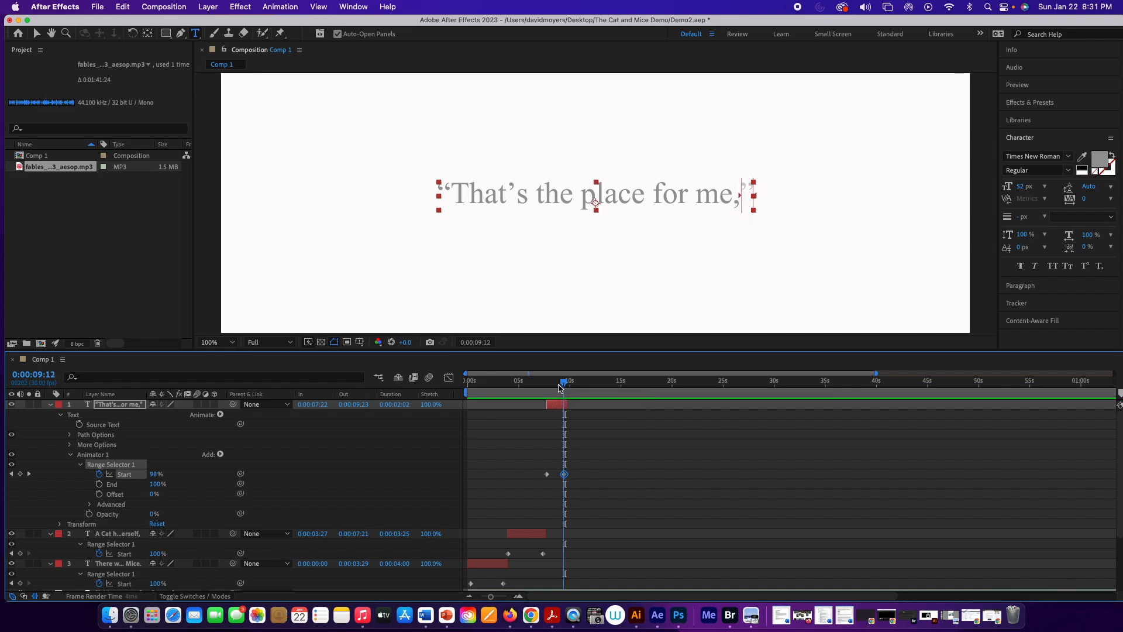
Return to the start of the composition and import cat and mice.ai as Composition - Retain Layer Sizes.
key("Home")
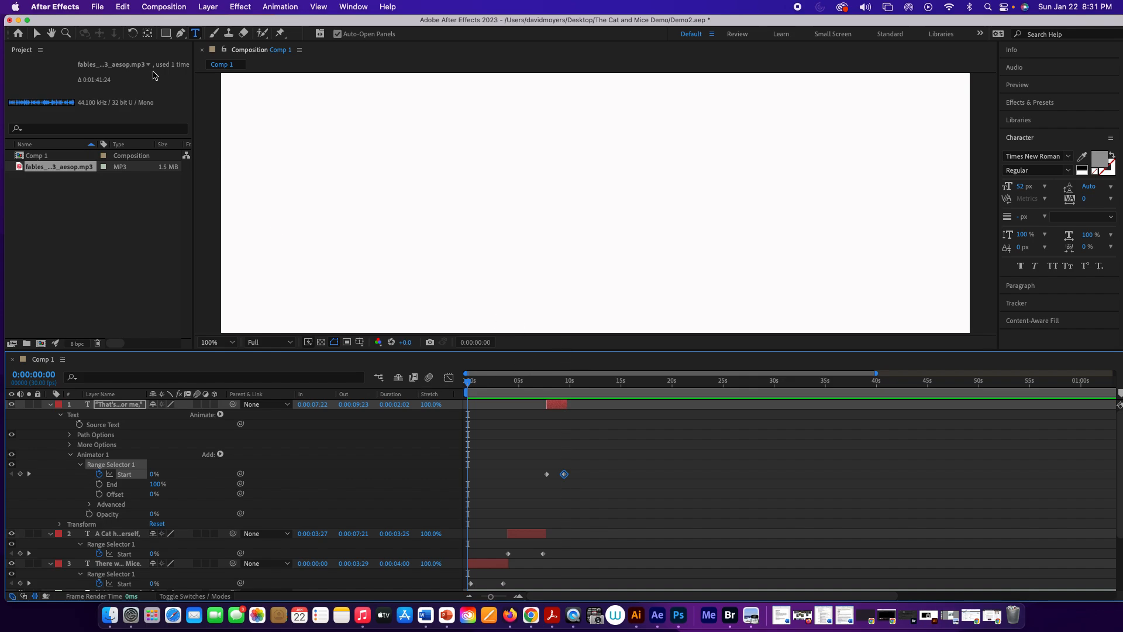
left_click(97, 6)
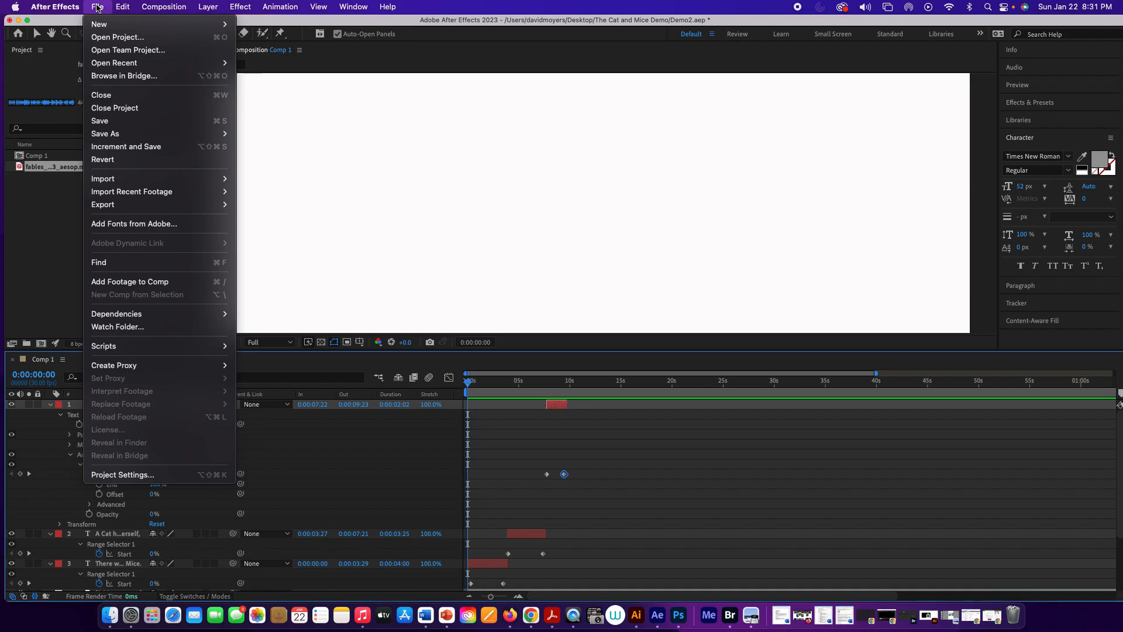
mouse_move(125, 178)
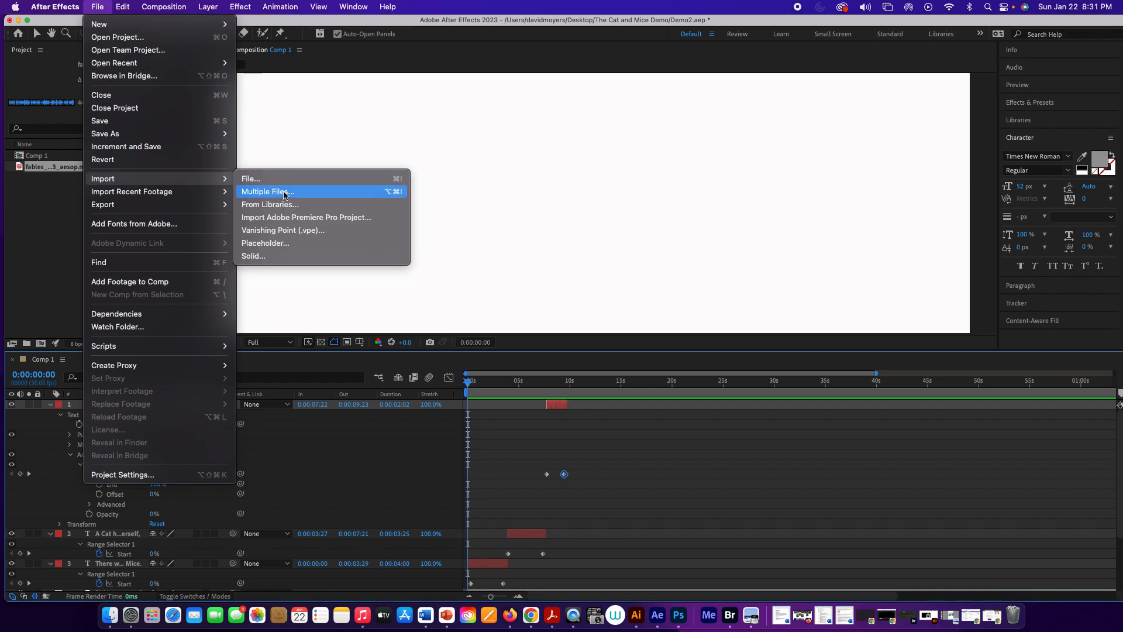
left_click(284, 180)
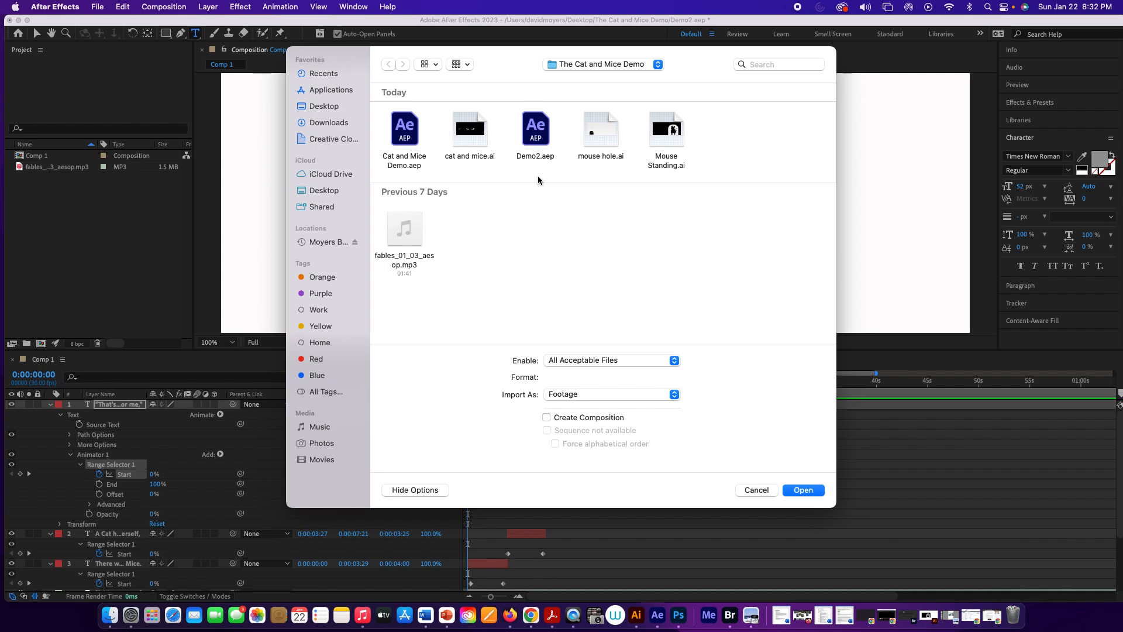
left_click(476, 136)
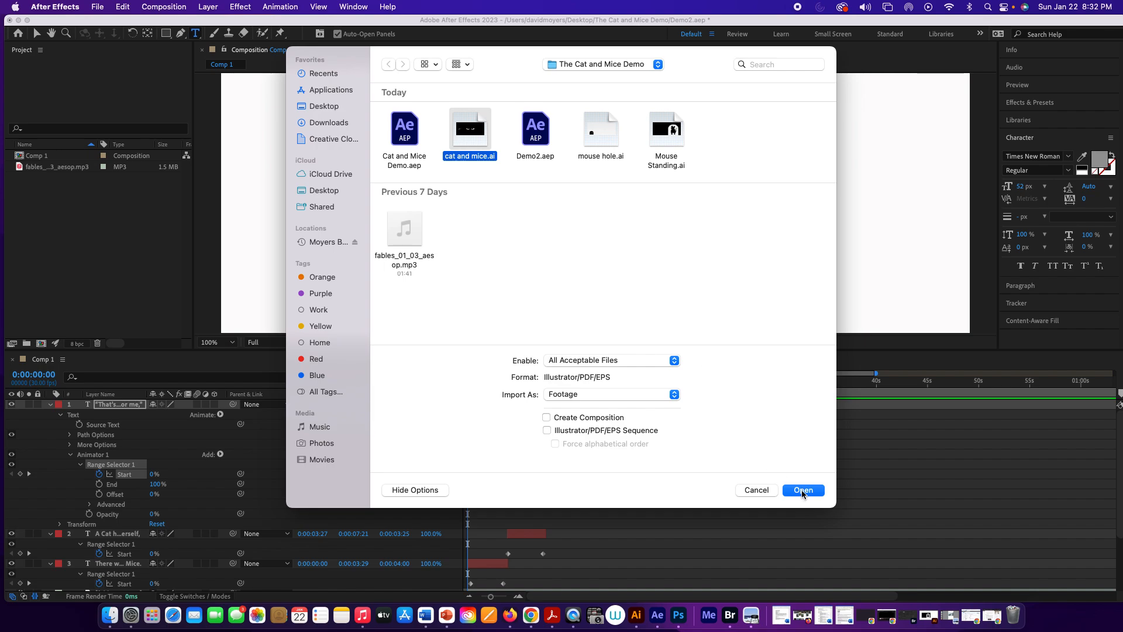
left_click(587, 394)
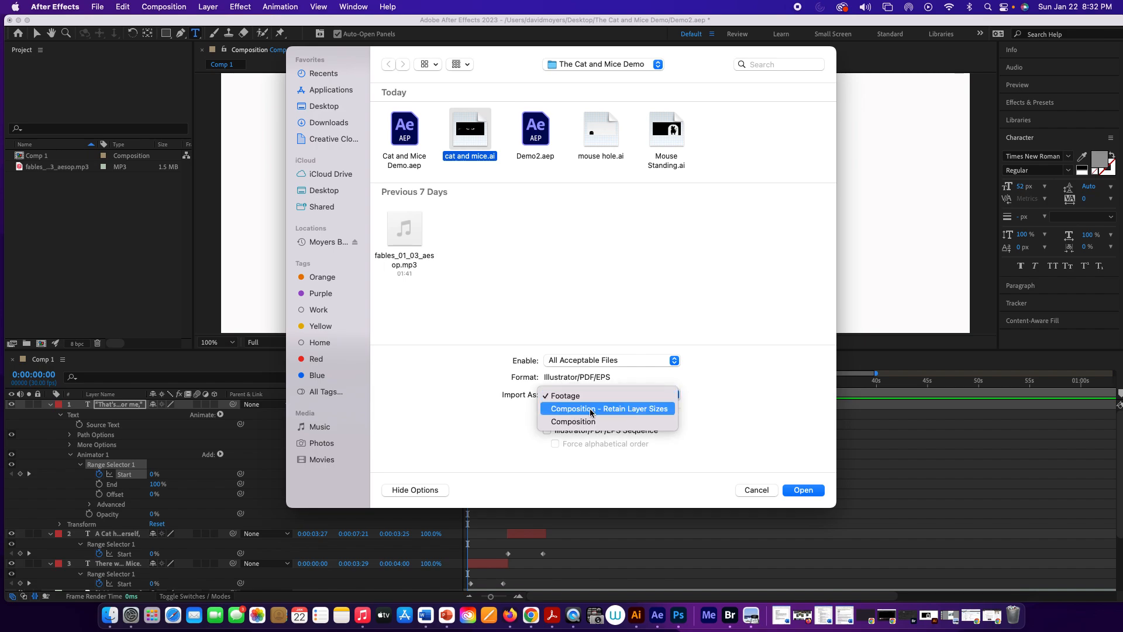
left_click(591, 412)
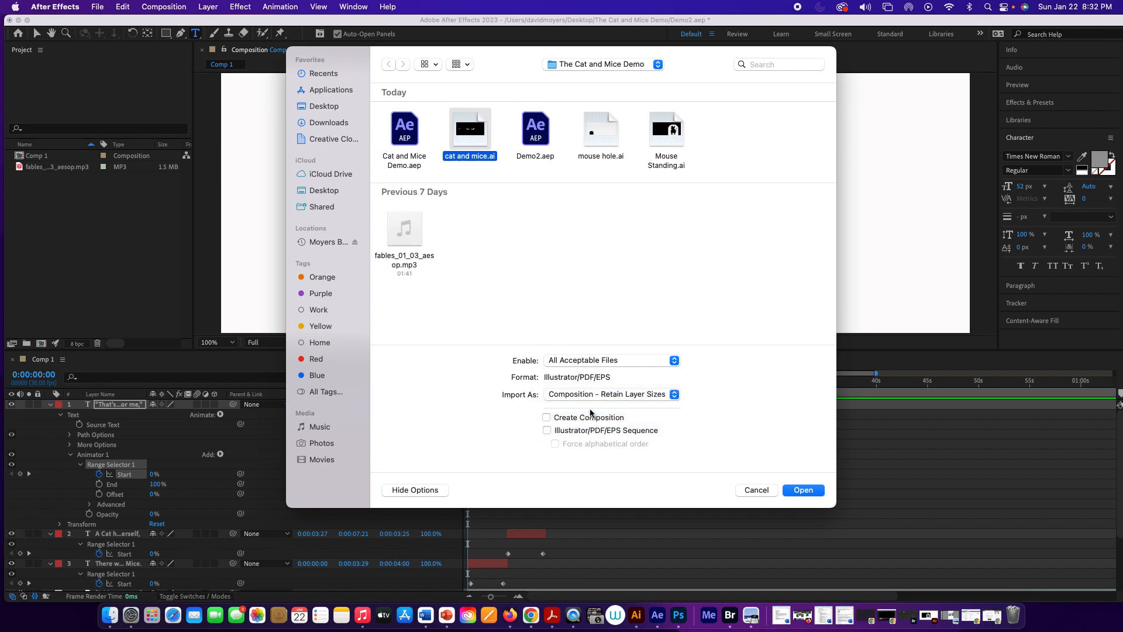
left_click(817, 490)
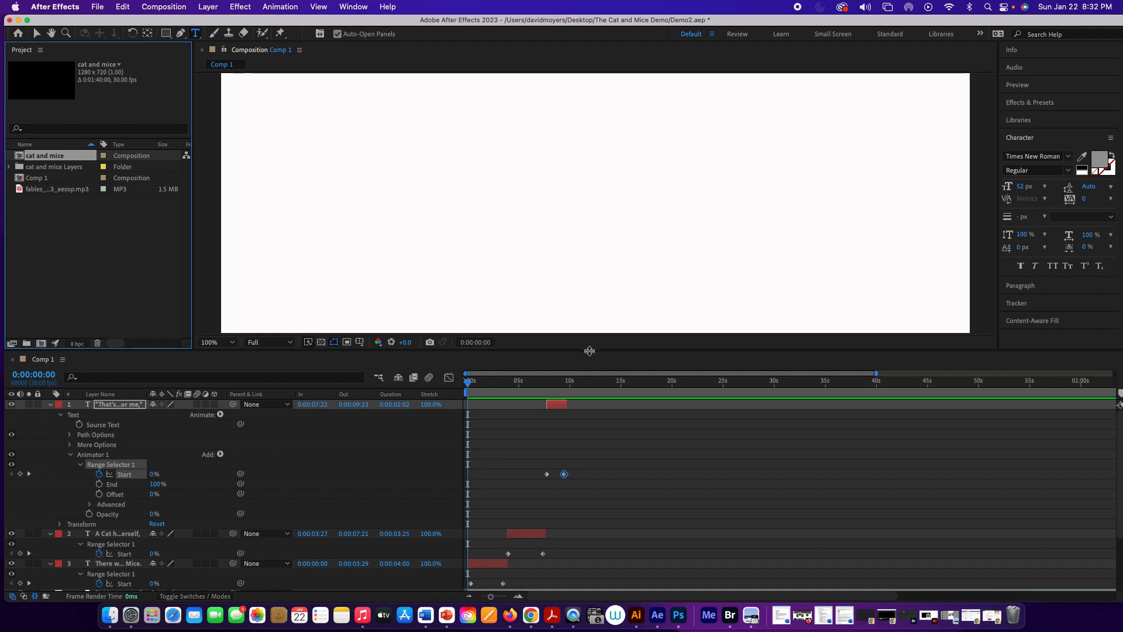
Enlarge the timeline area and add the cat and mice composition to Comp 1 beneath the narration audio layer.
left_click_drag(585, 351, 574, 262)
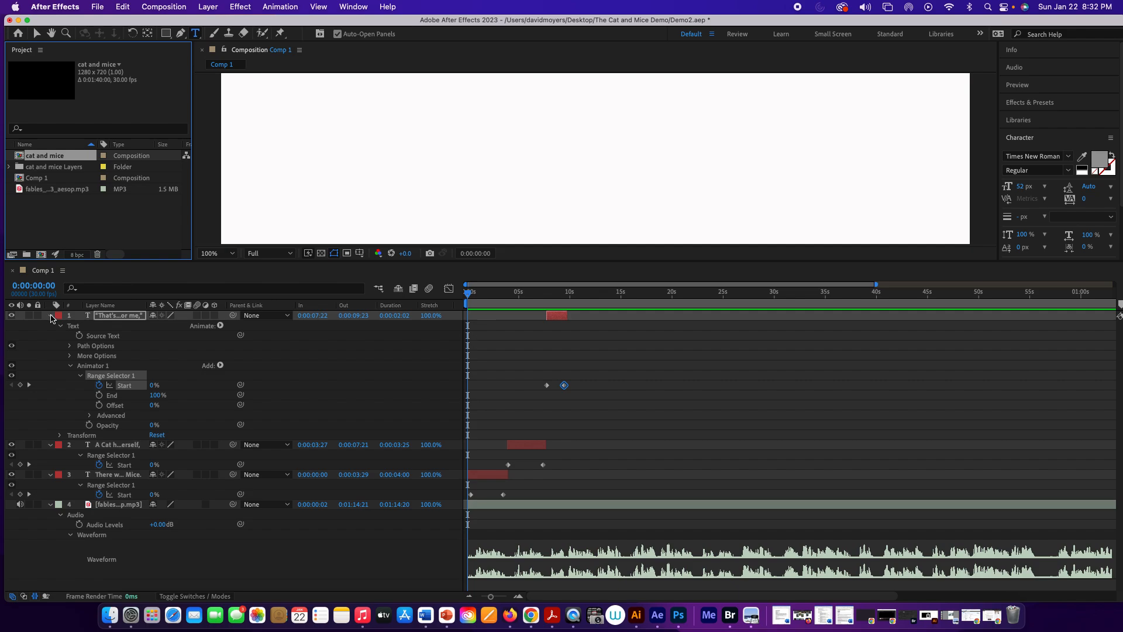
left_click(69, 318)
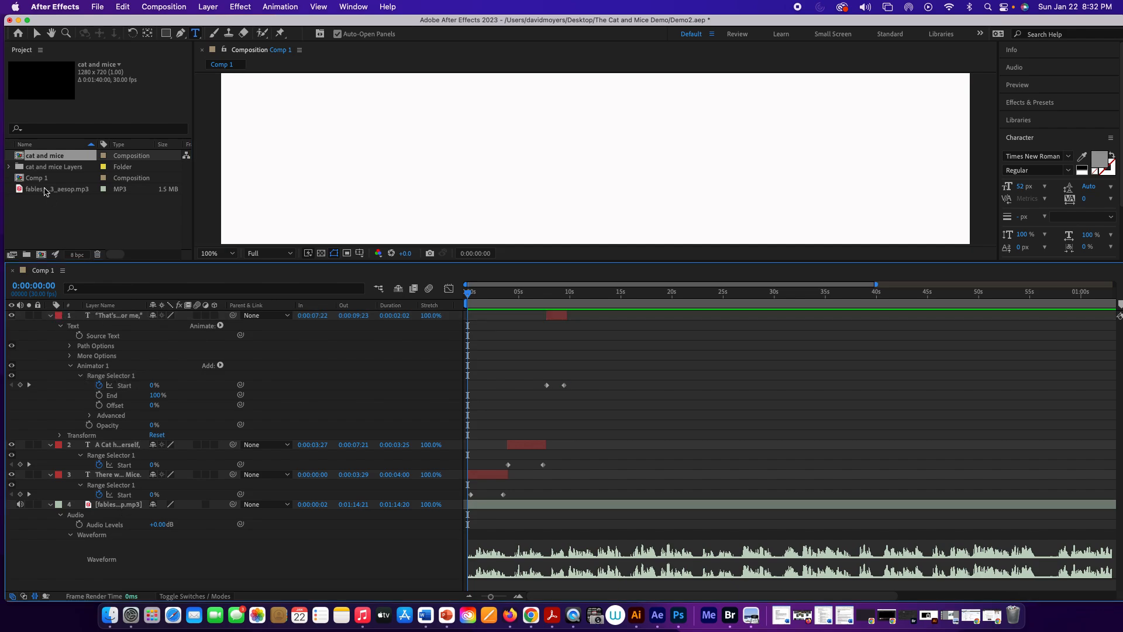
left_click(51, 157)
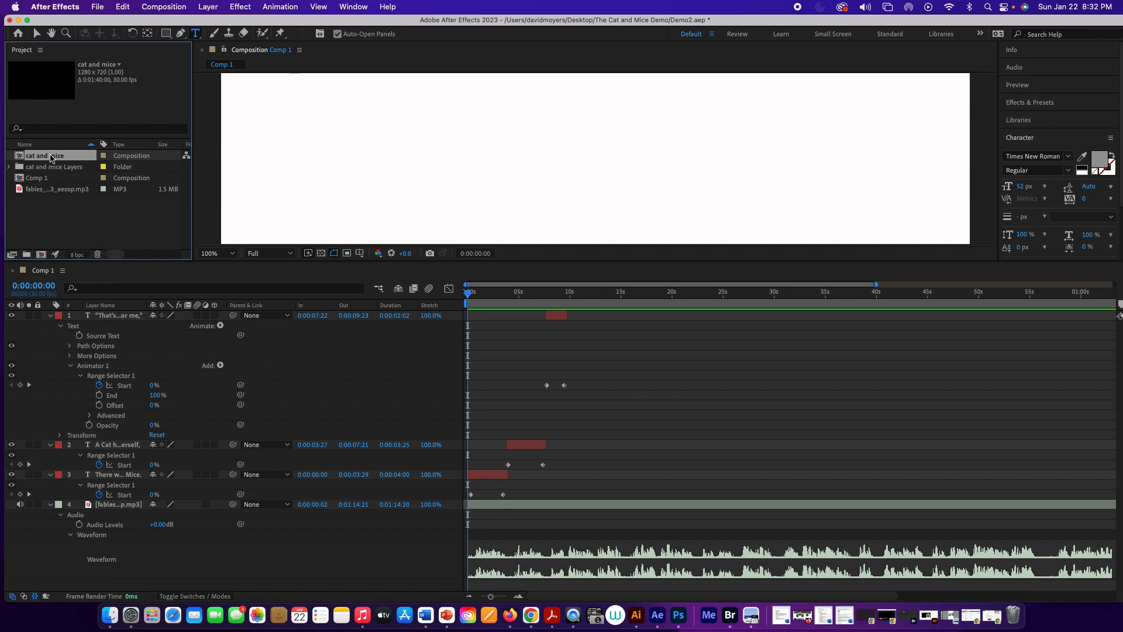
left_click_drag(52, 157, 76, 548)
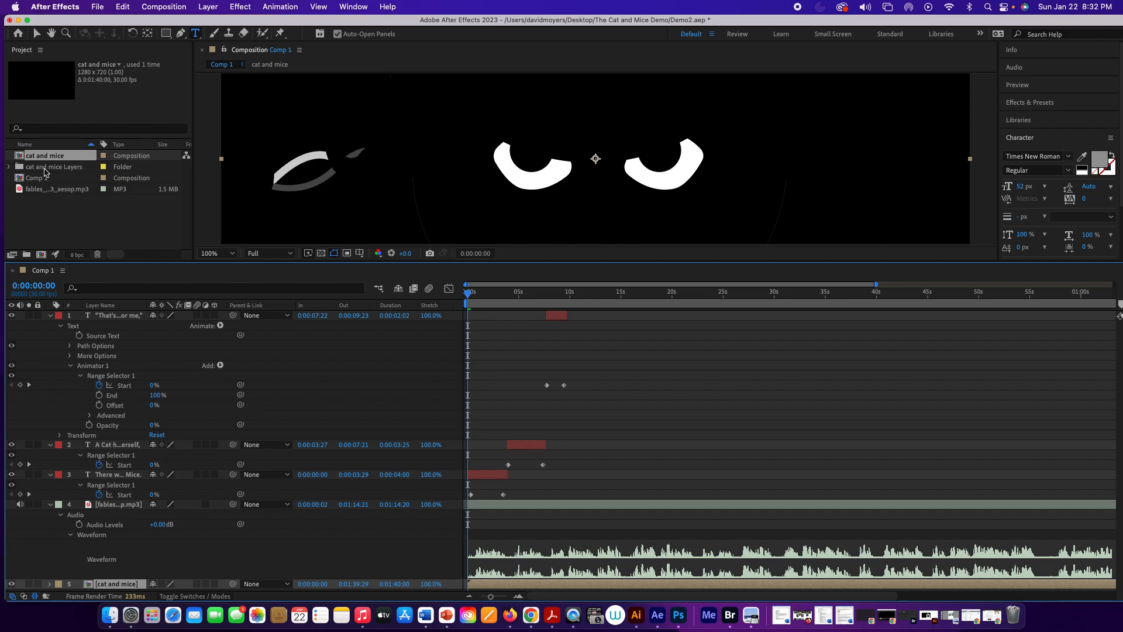
Open the cat and mice composition, compare its layers with Comp 1, and check Comp 1's first text line at 0:00:03:13.
double_click(52, 156)
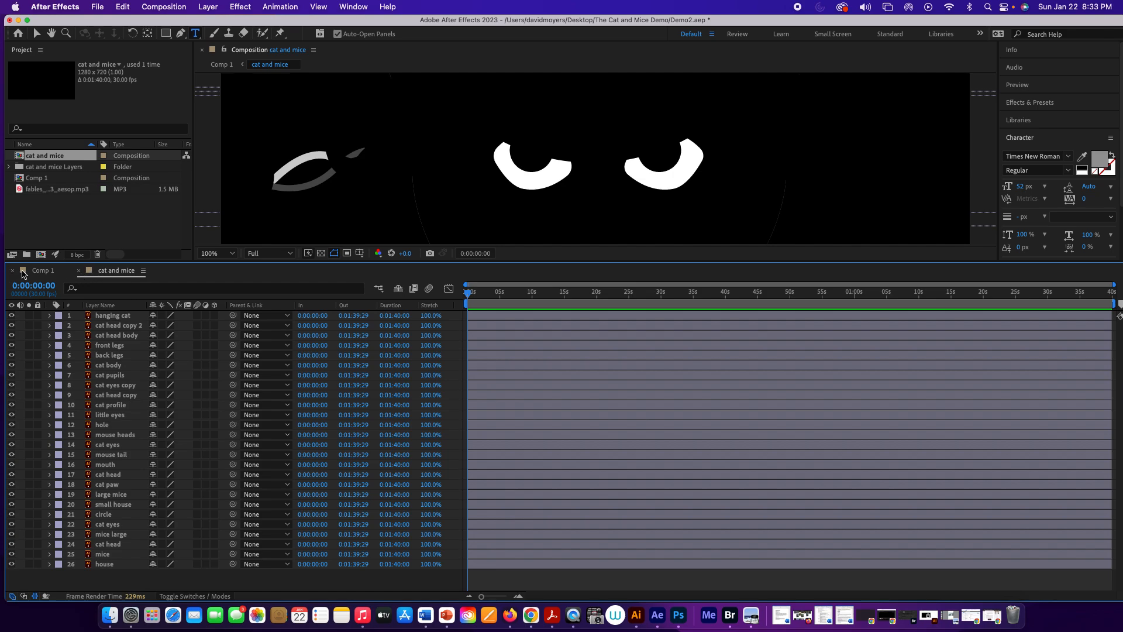
left_click(42, 271)
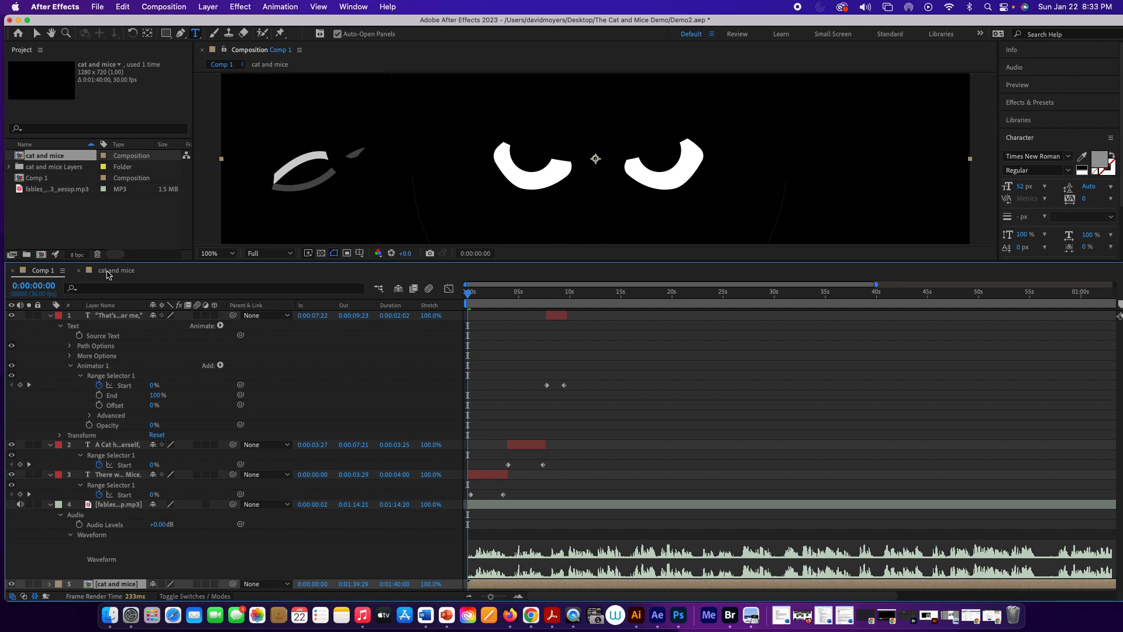
left_click(107, 272)
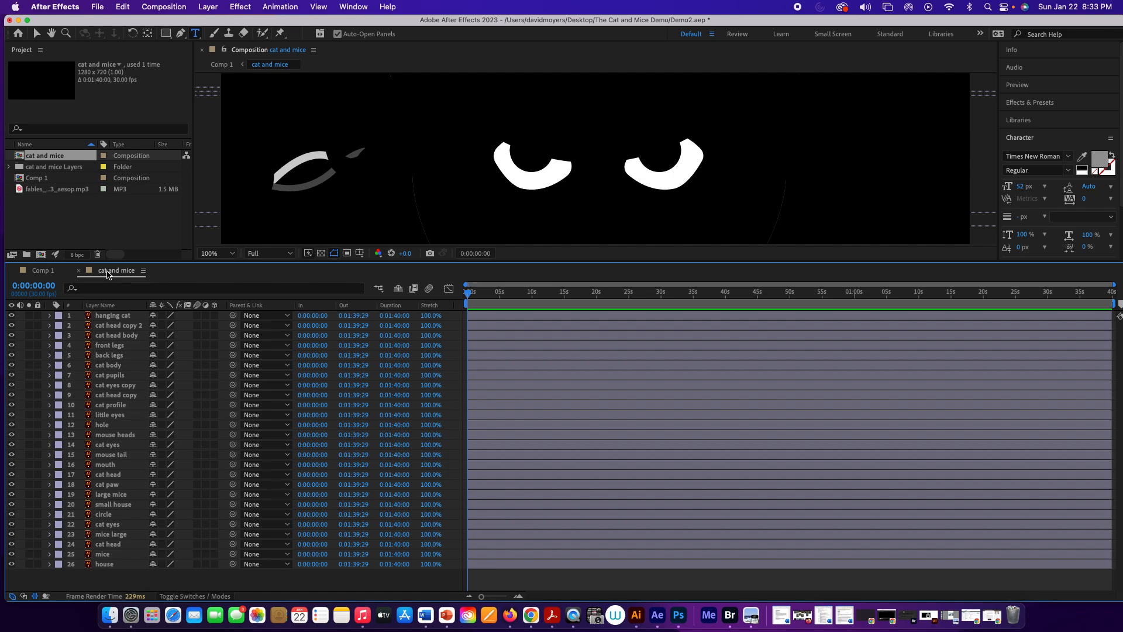
left_click(44, 271)
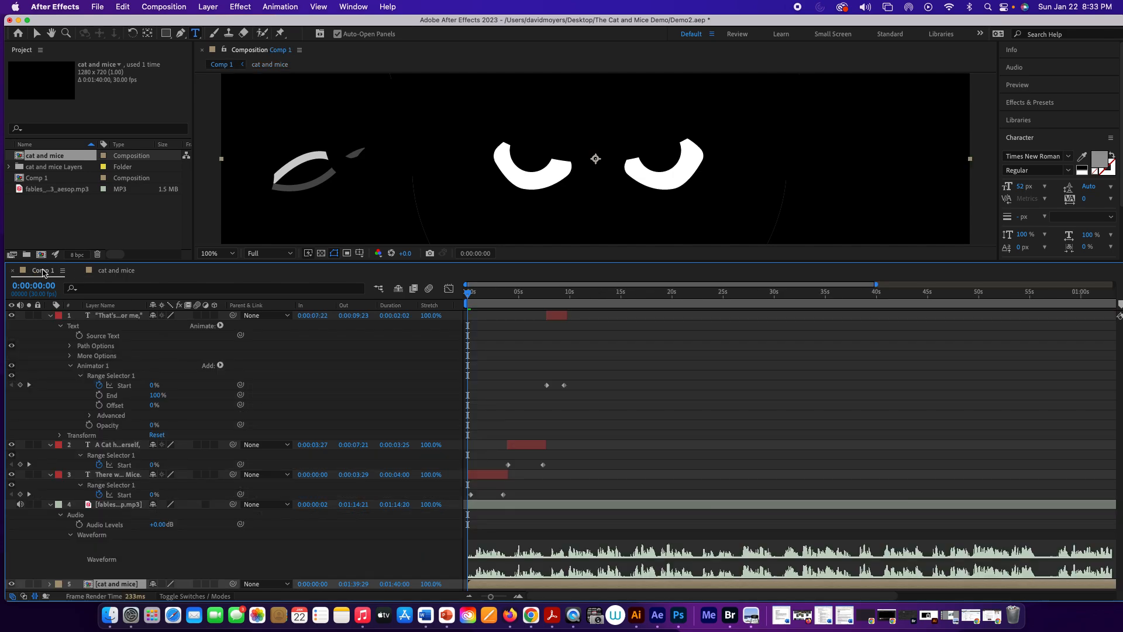
left_click(110, 272)
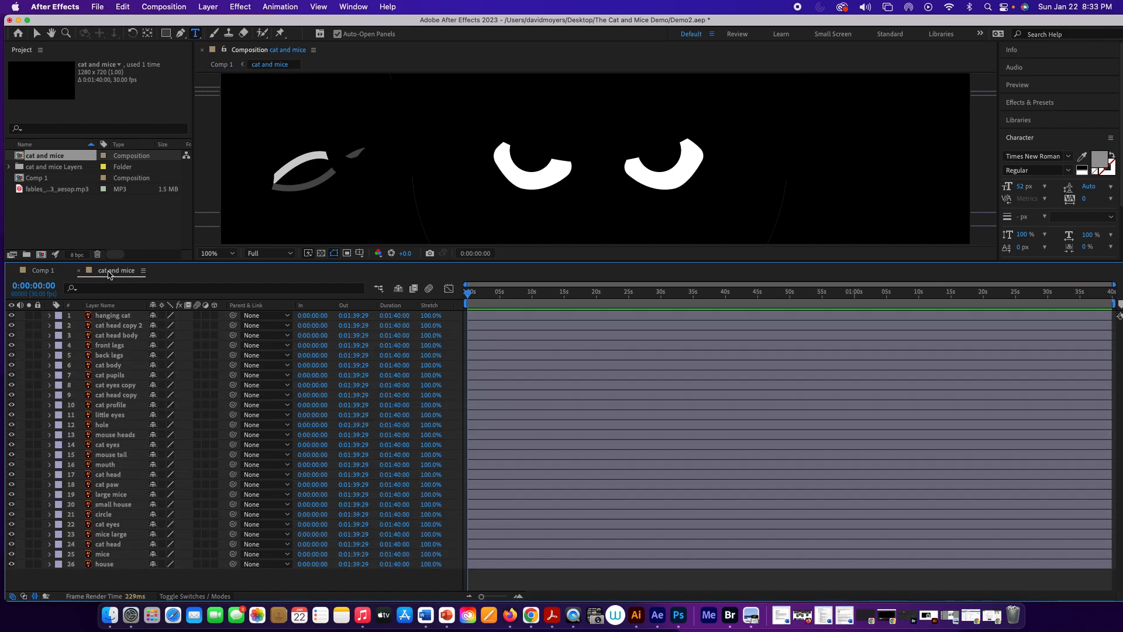
left_click(42, 273)
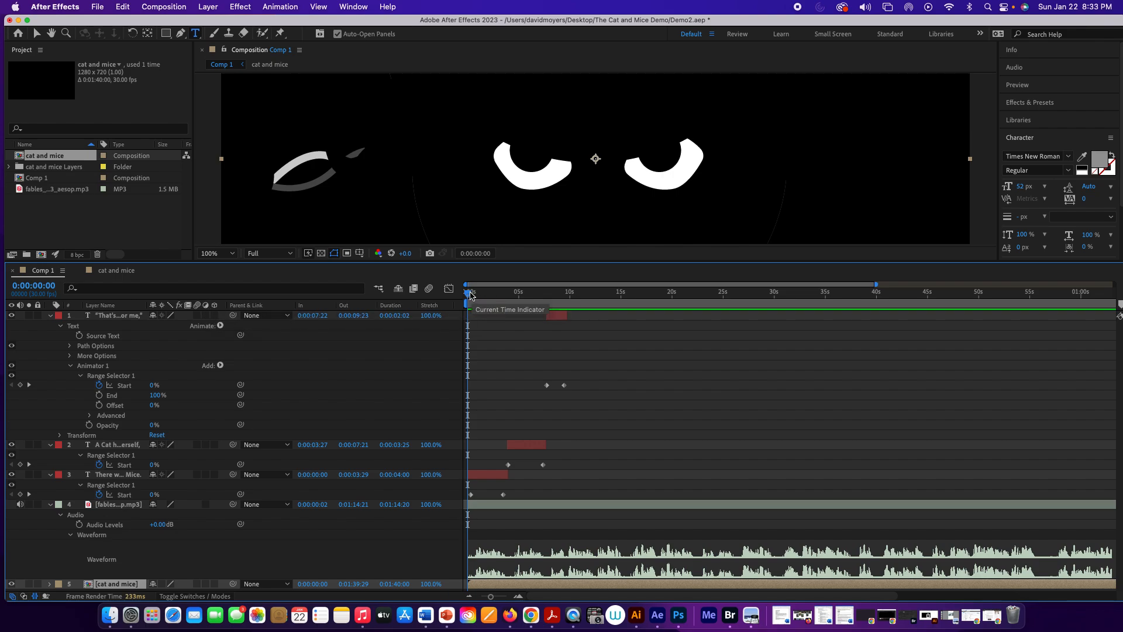
left_click_drag(468, 294, 503, 295)
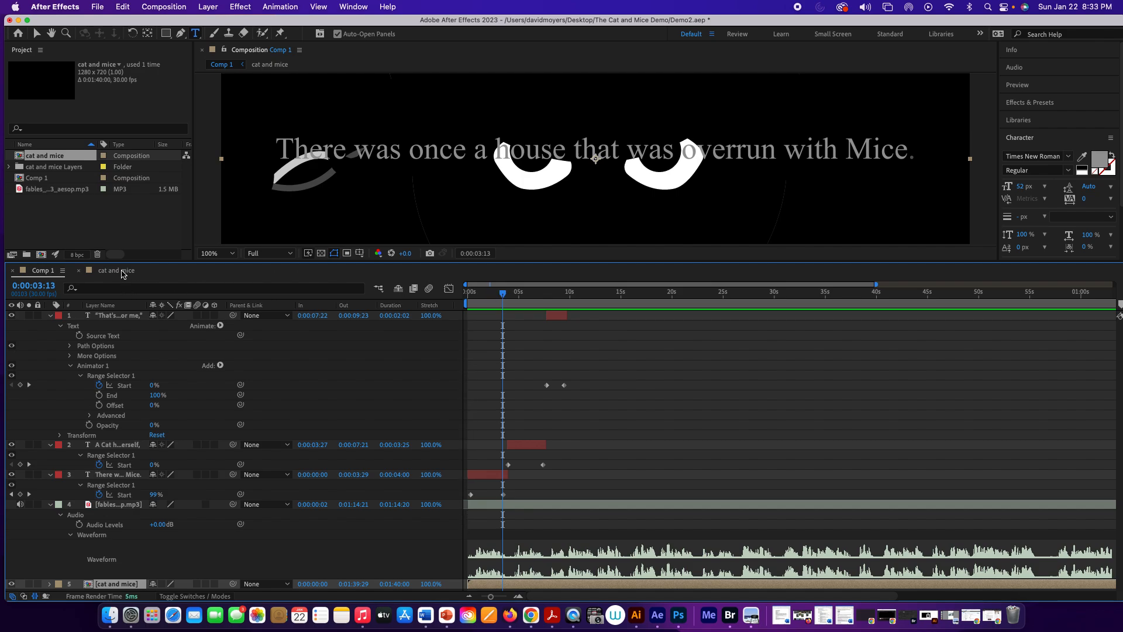
In the cat and mice composition, trim layers 1 to 24, hanging cat through the lowest cat head, to start at 0:00:10:08.
left_click(117, 270)
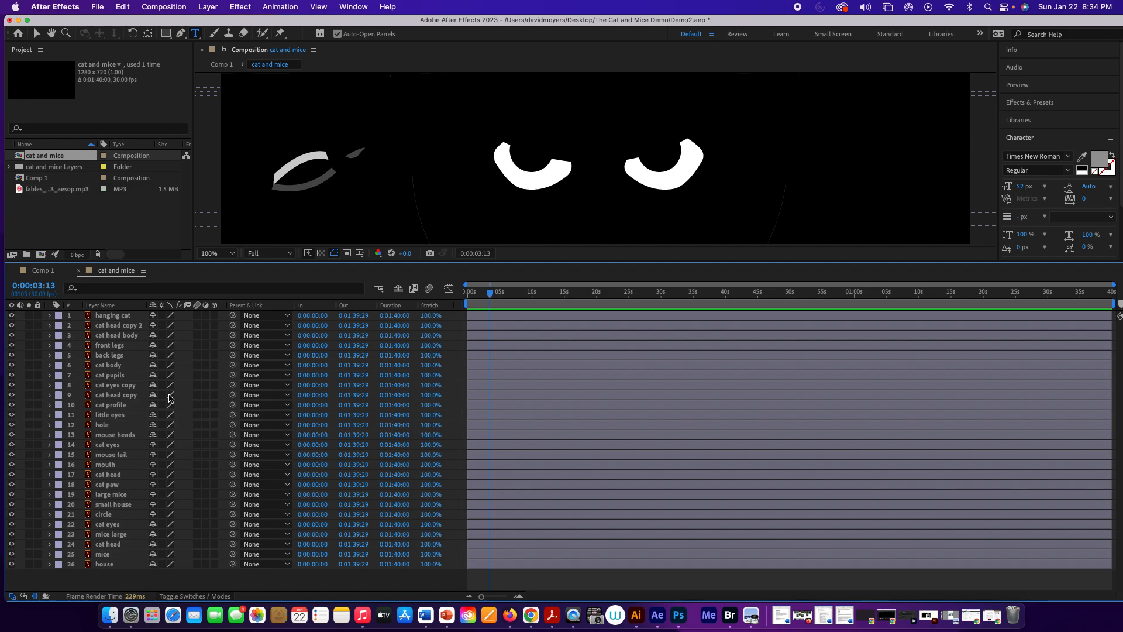
left_click(121, 316)
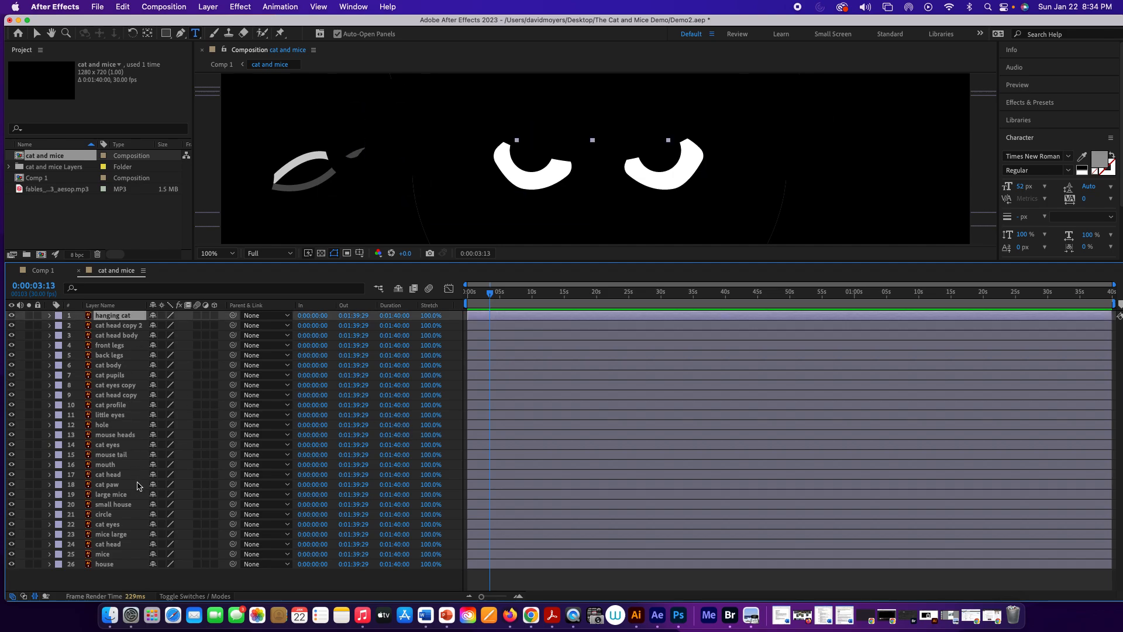
left_click(124, 544, "shift")
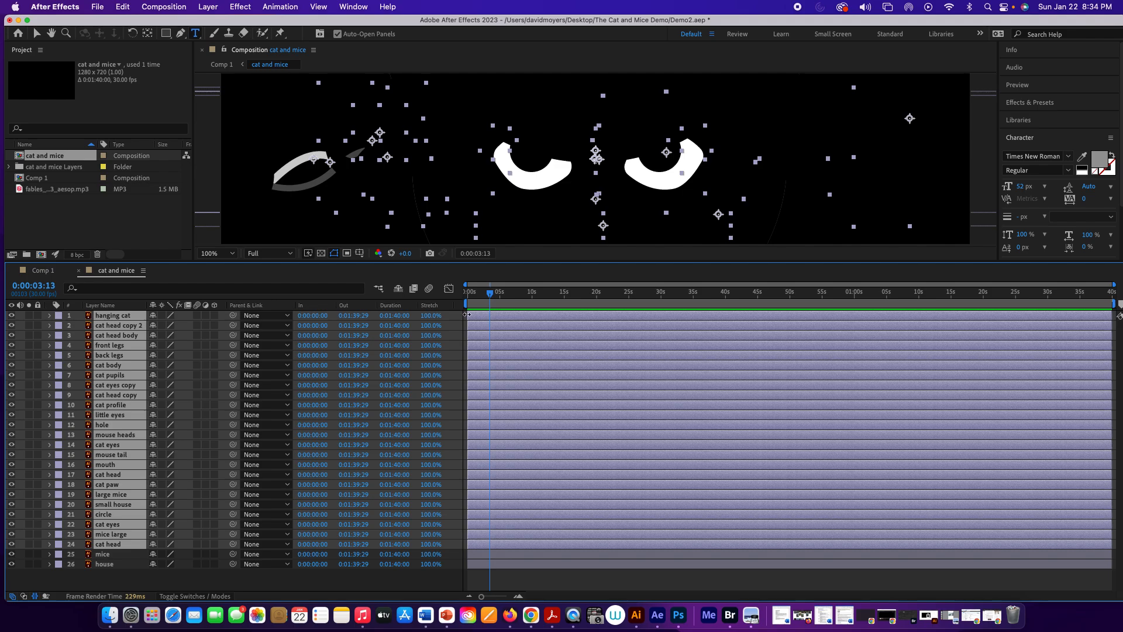
left_click_drag(473, 314, 535, 318)
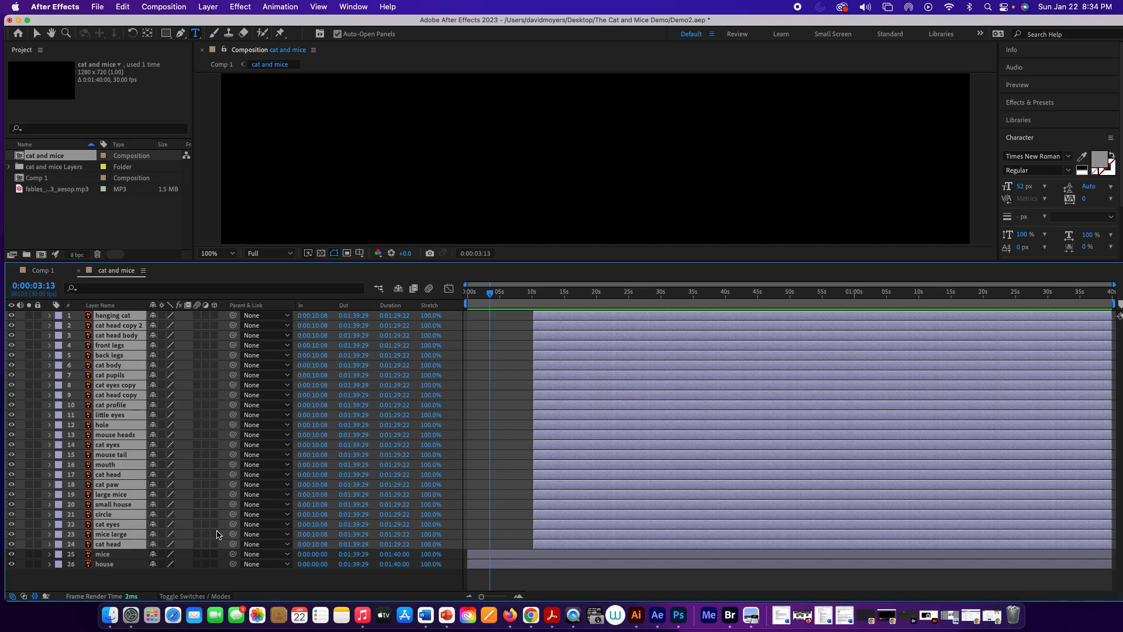
mouse_move(490, 292)
left_mouse_down()
mouse_move(461, 305)
mouse_move(499, 306)
left_mouse_up()
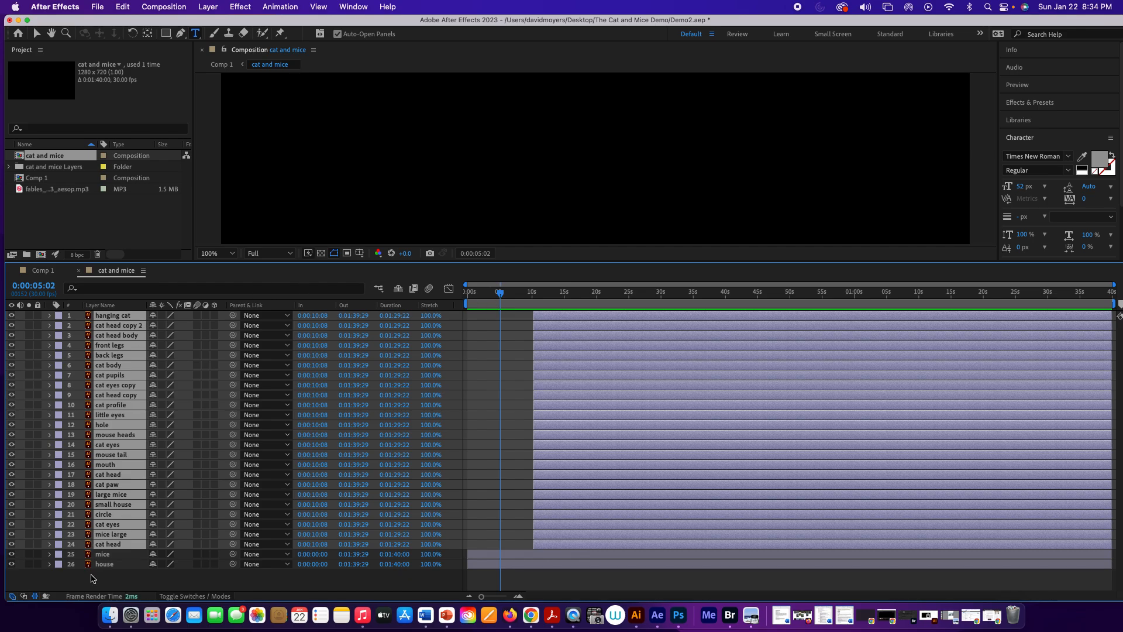
Find 0:00:02:16 against the opening text in Comp 1 and add a 100% Scale keyframe there on the cat and mice house layer.
left_click(104, 564)
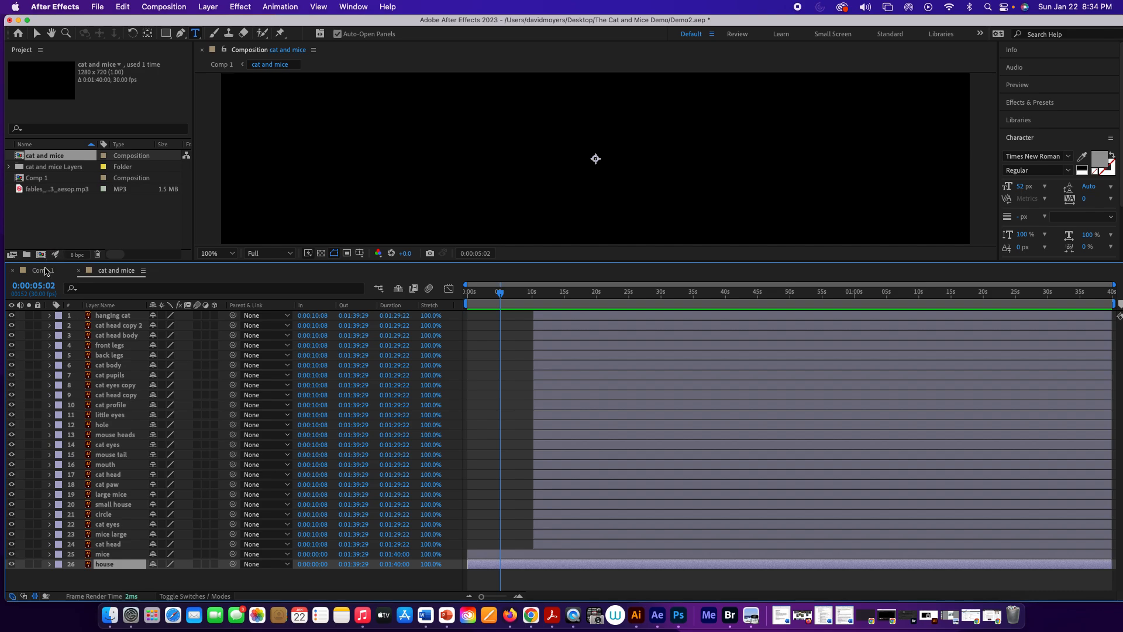
left_click(44, 272)
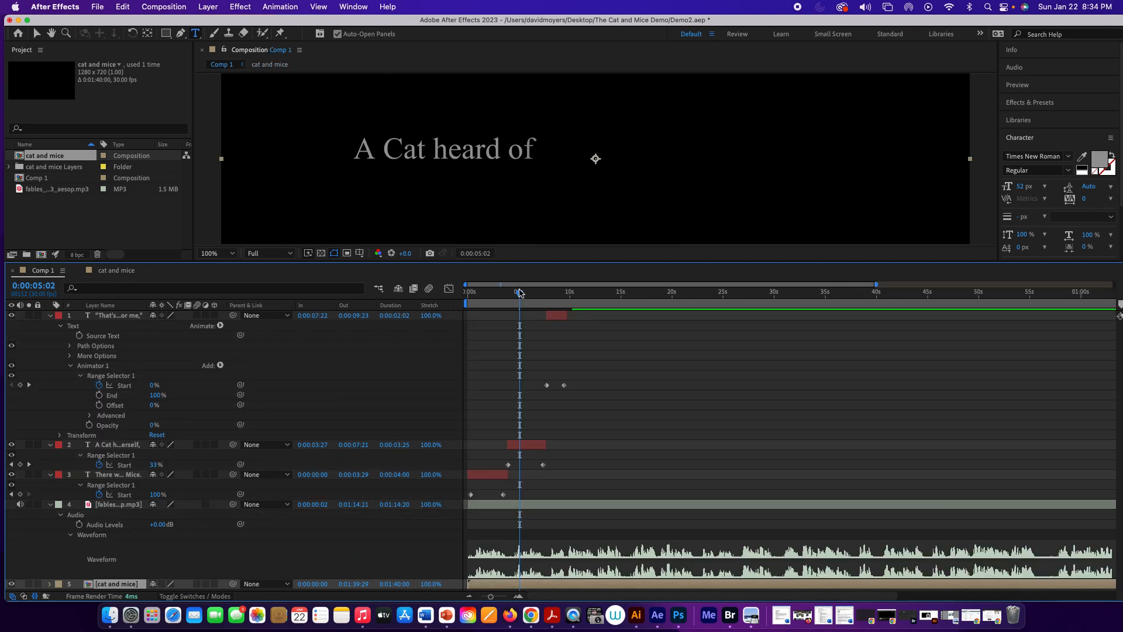
left_click_drag(519, 291, 494, 300)
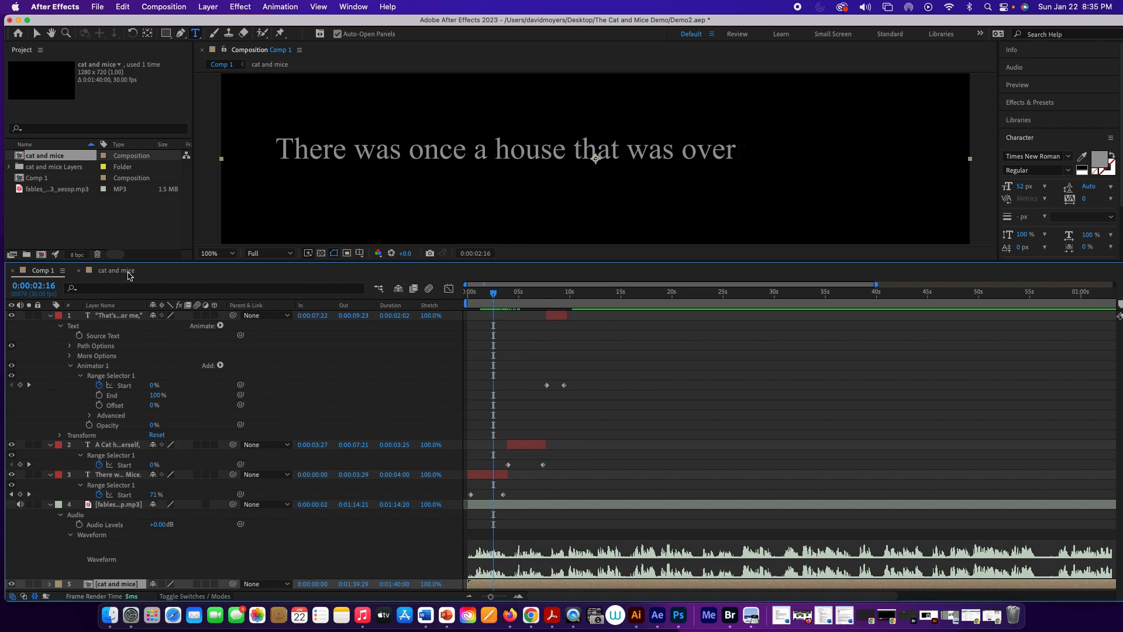
left_click(116, 270)
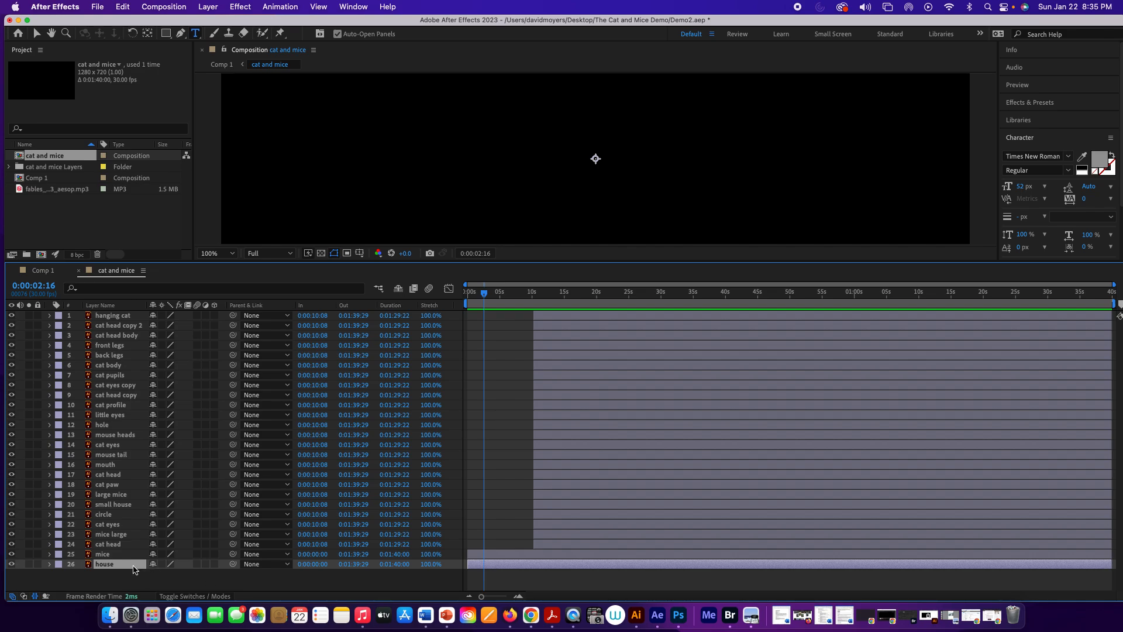
key("s")
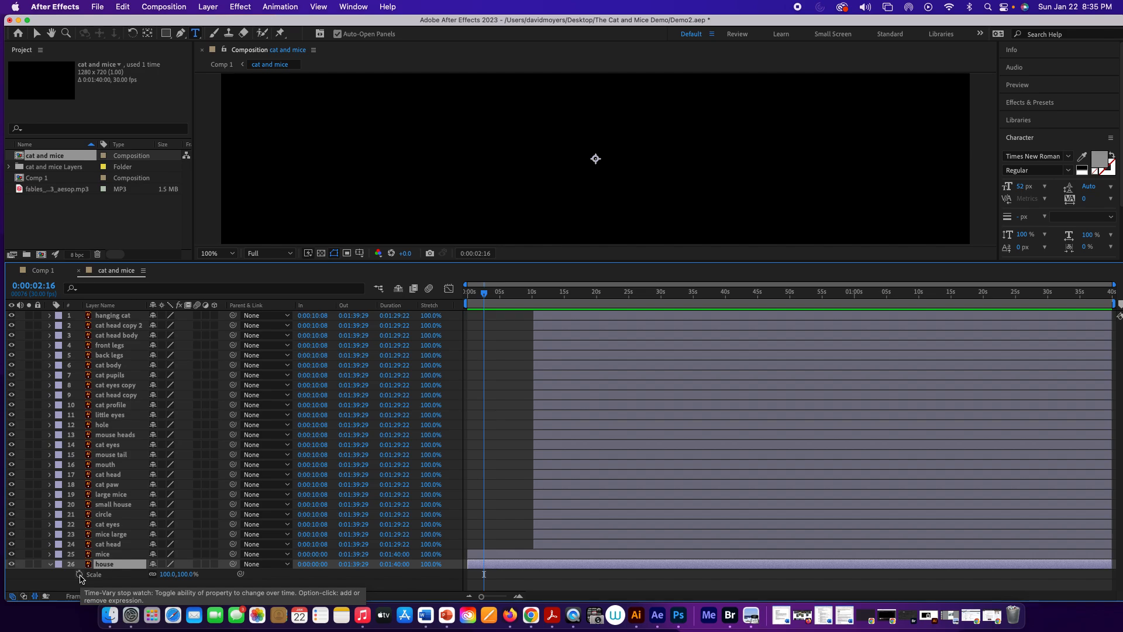
left_click(79, 574)
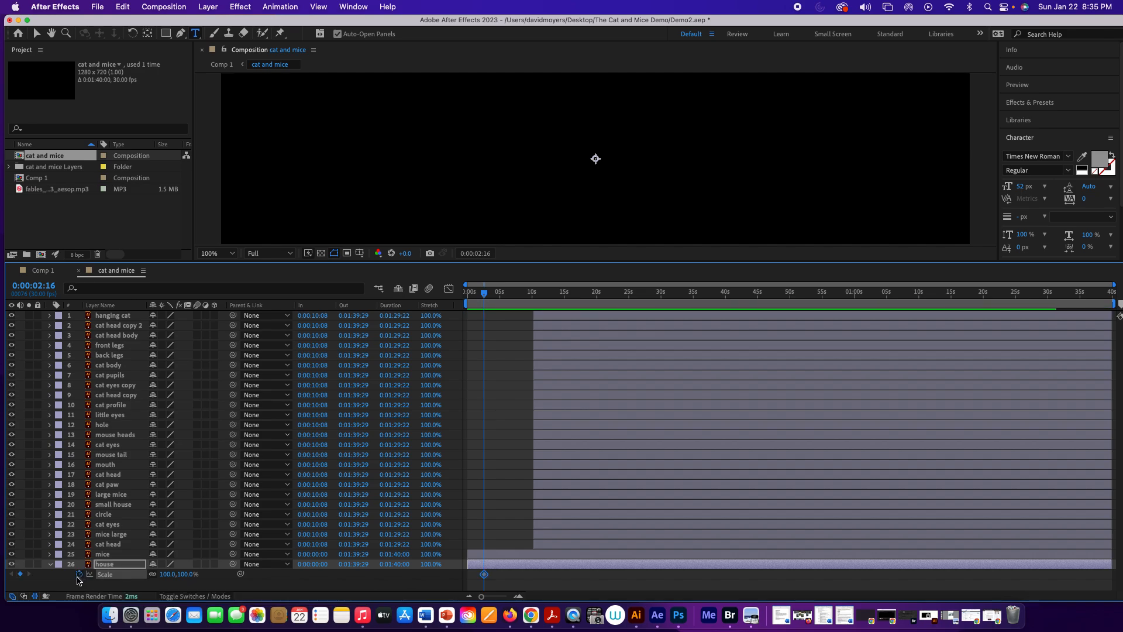
Find 0:00:01:08 in Comp 1, where the text reaches "There was once a", and keyframe the house layer's Scale there at 10%.
left_click(43, 270)
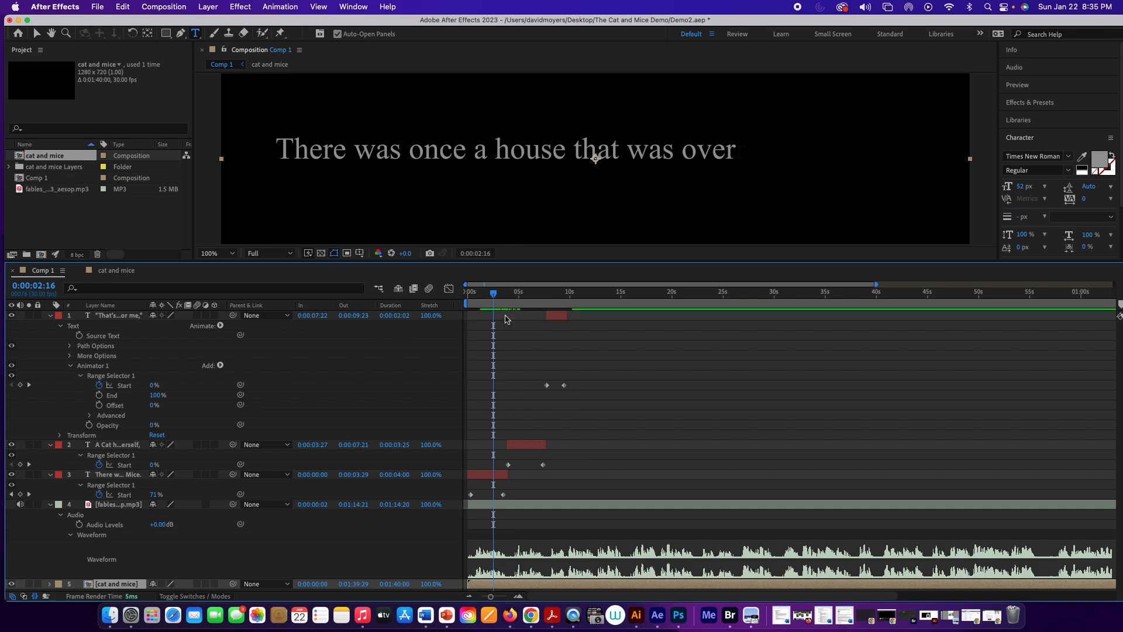
left_click_drag(496, 294, 482, 294)
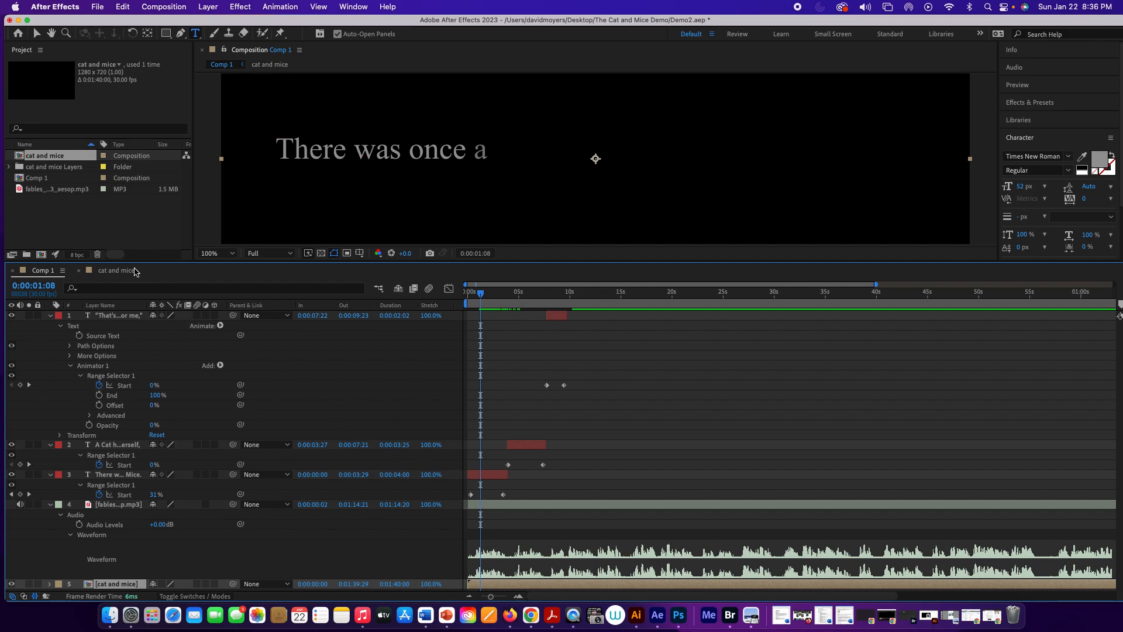
left_click(115, 270)
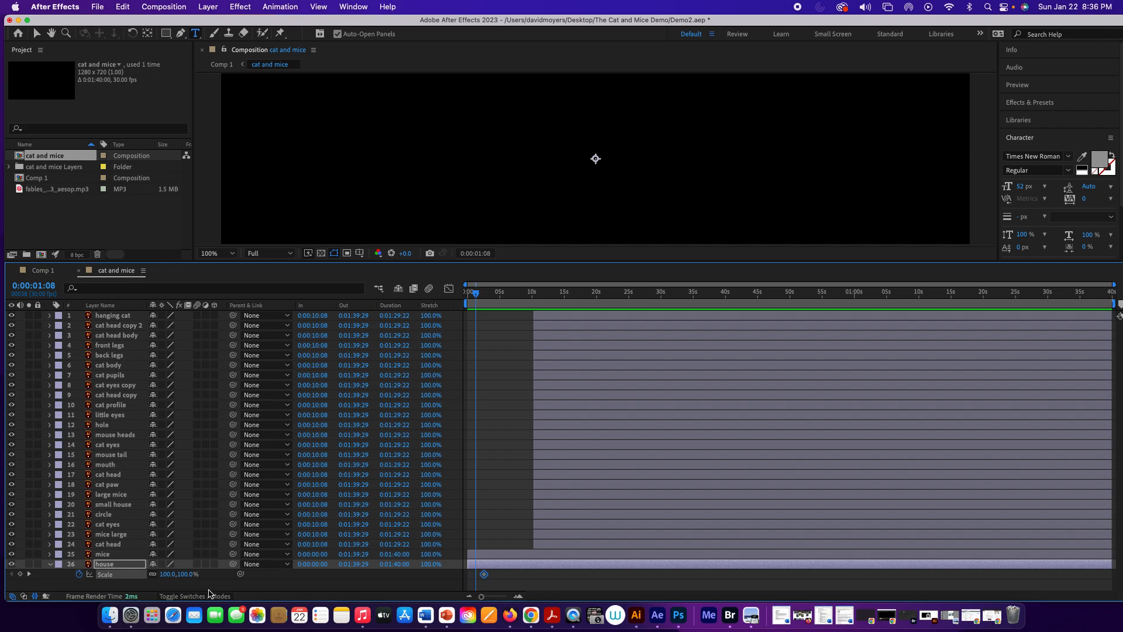
left_click_drag(186, 578, 128, 571)
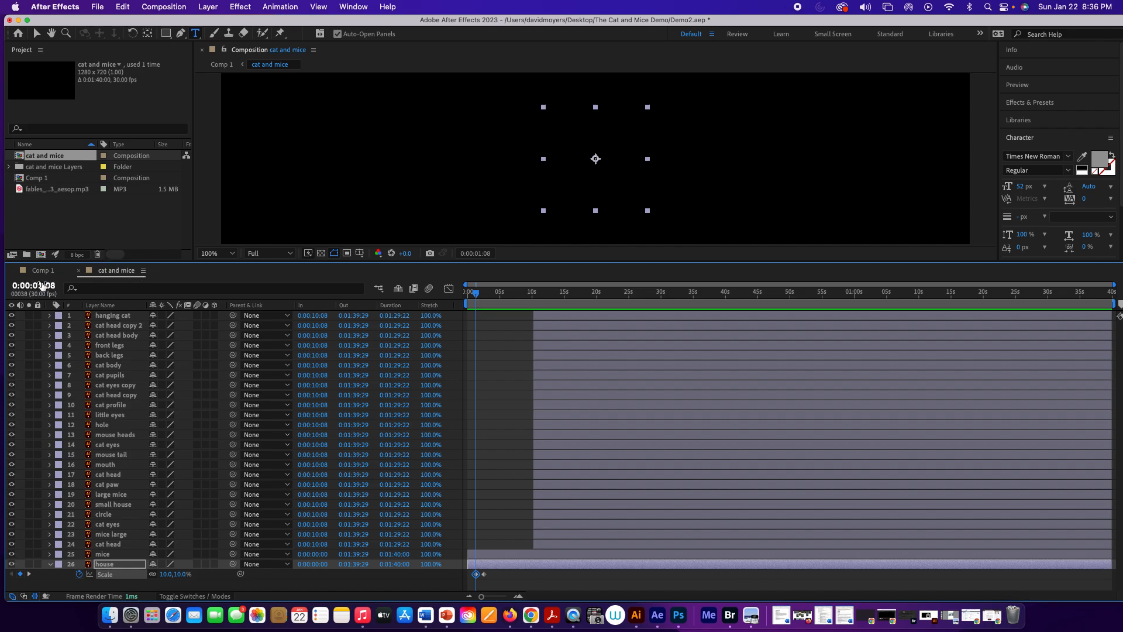
Change the cat and mice composition's background color to white, FDFCFC.
left_click(173, 5)
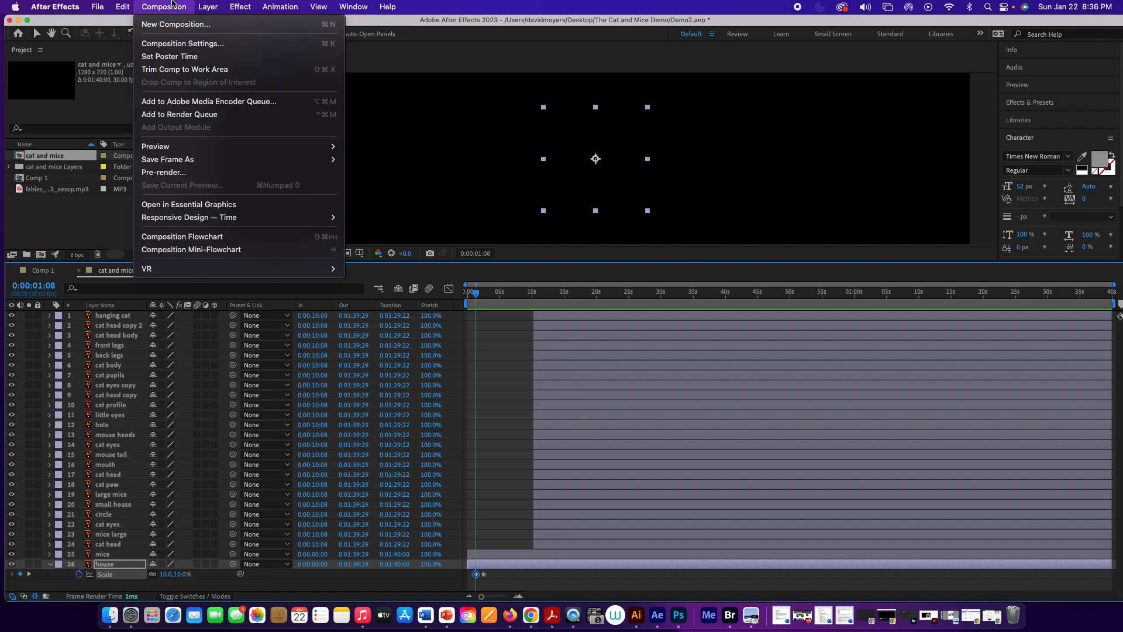
left_click(173, 44)
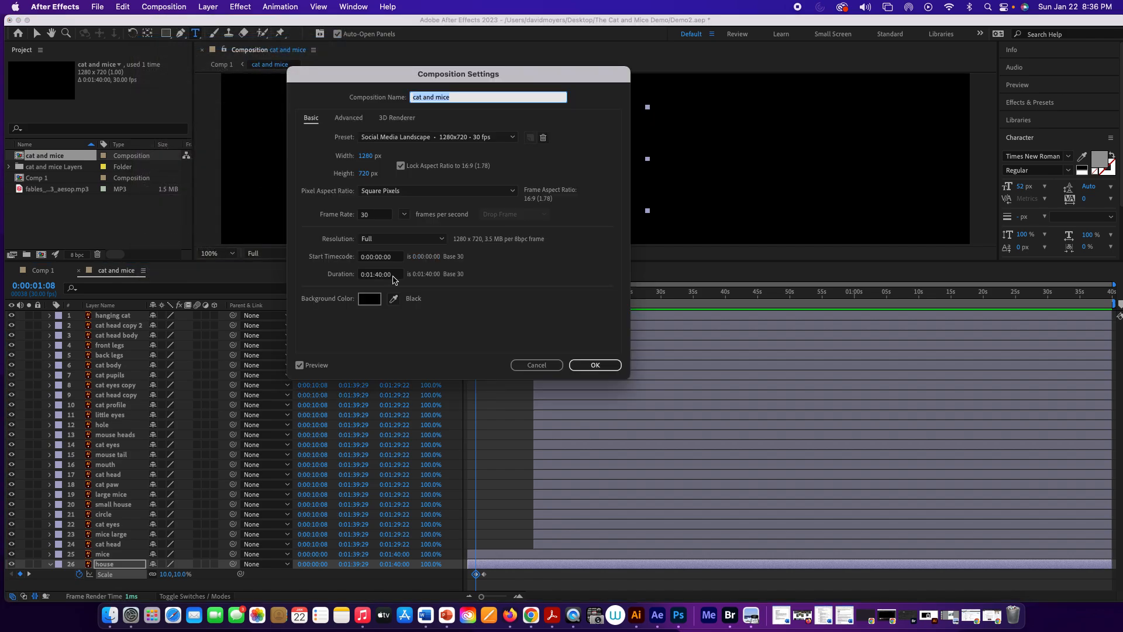
left_click(366, 301)
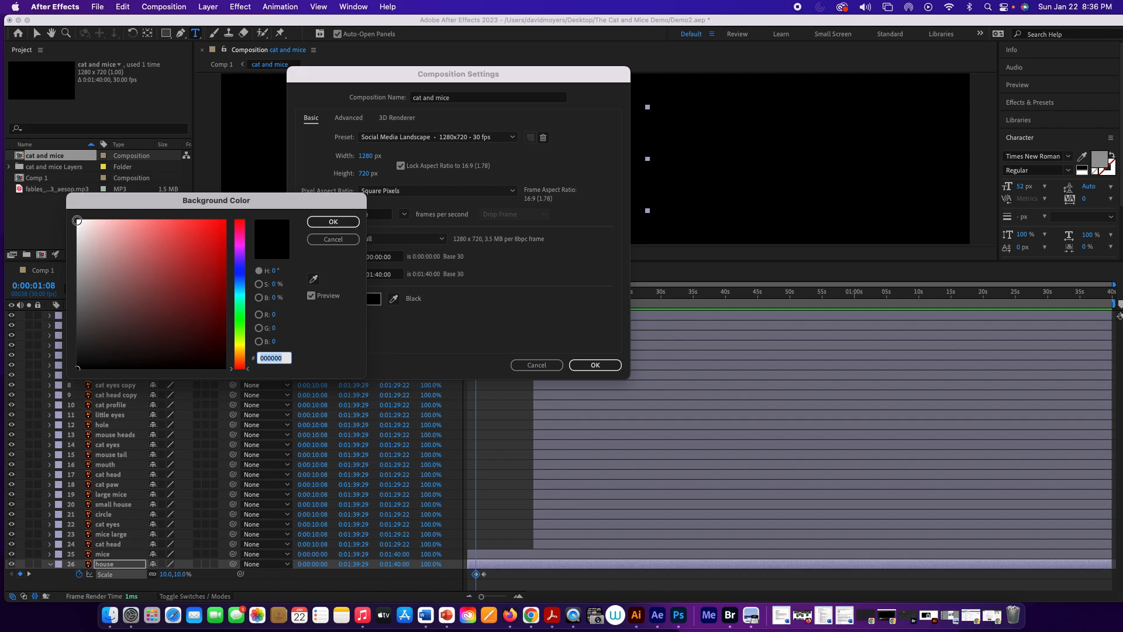
left_click(77, 221)
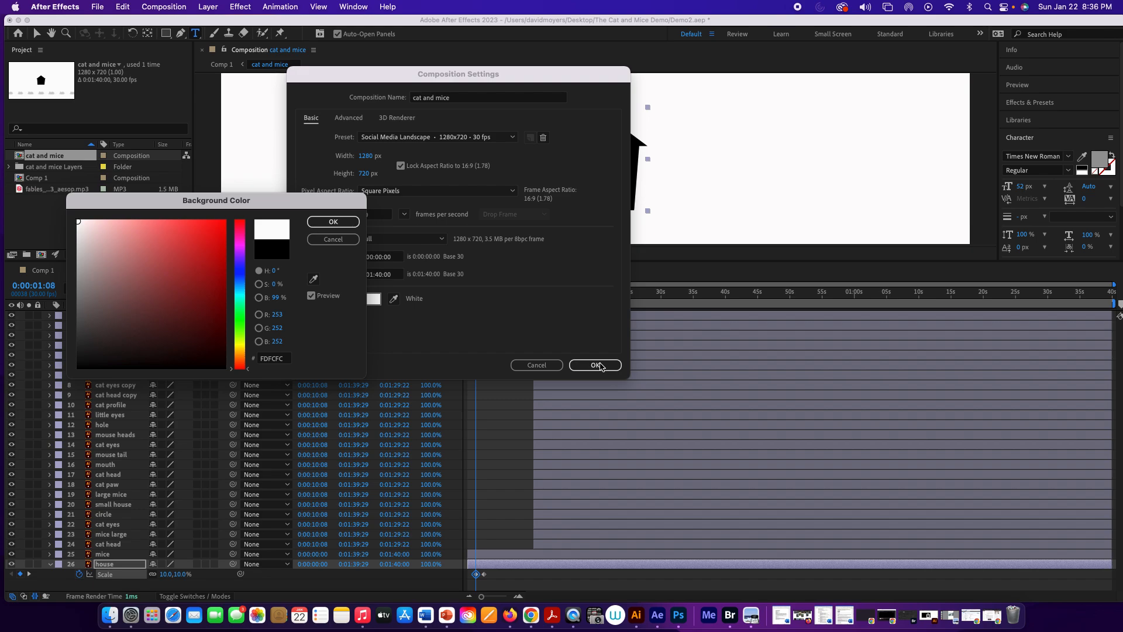
left_click(345, 226)
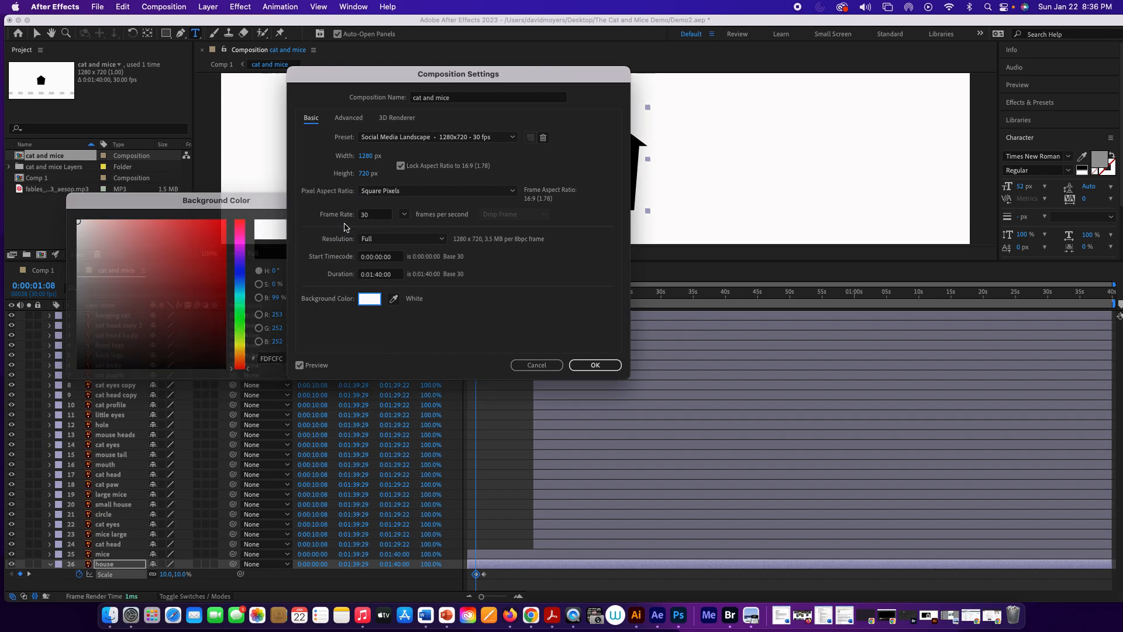
left_click(594, 364)
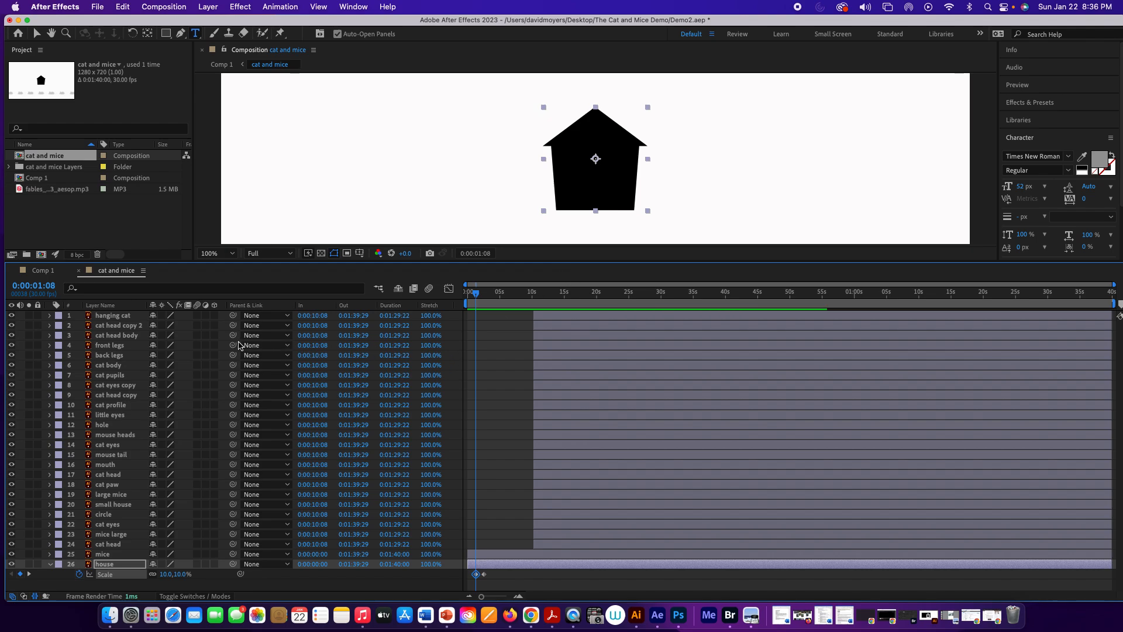
Check the scaled house against the opening text in Comp 1 and return to cat and mice at the 0:00:02:16 Scale keyframe.
left_click(45, 271)
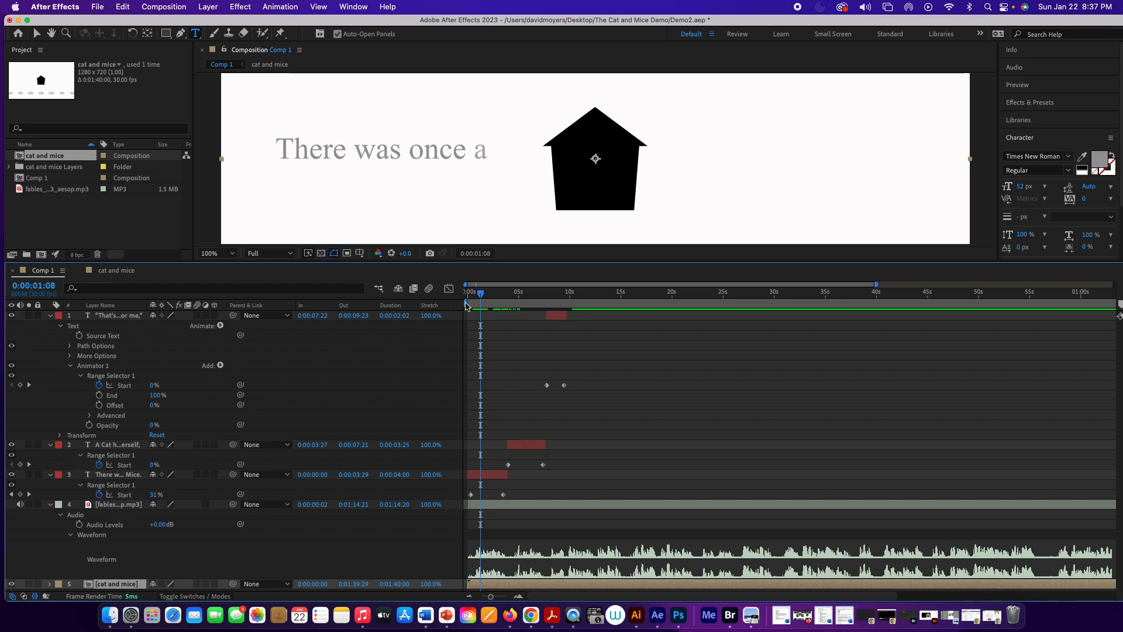
left_click(483, 293)
mouse_move(483, 294)
left_mouse_down()
mouse_move(467, 294)
mouse_move(481, 291)
left_mouse_up()
left_click(115, 270)
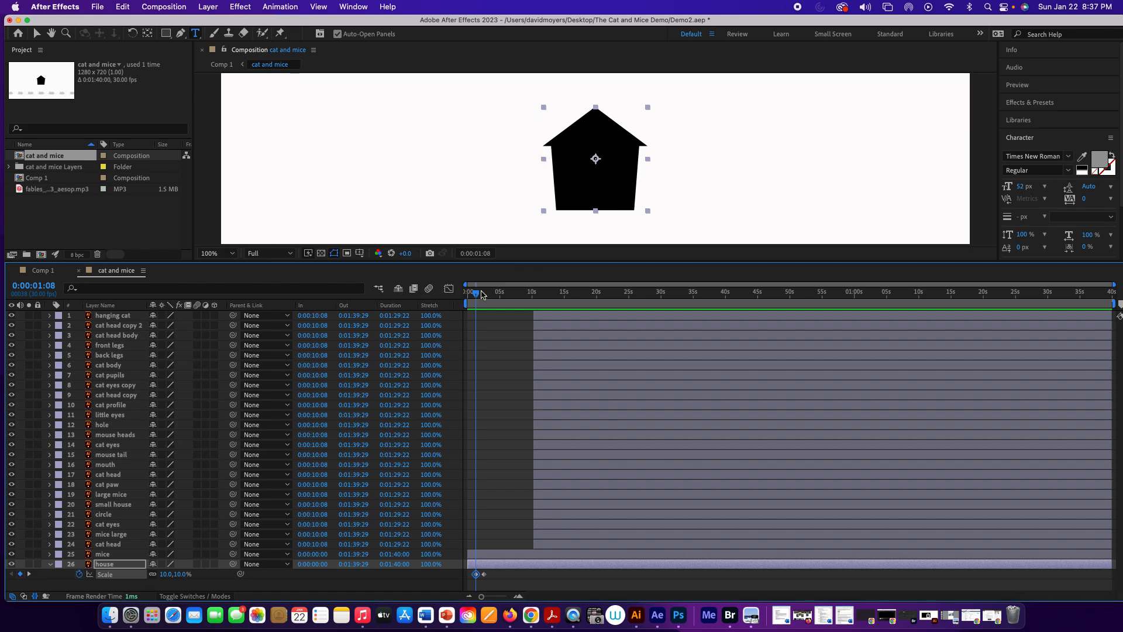
left_click_drag(478, 296, 486, 292)
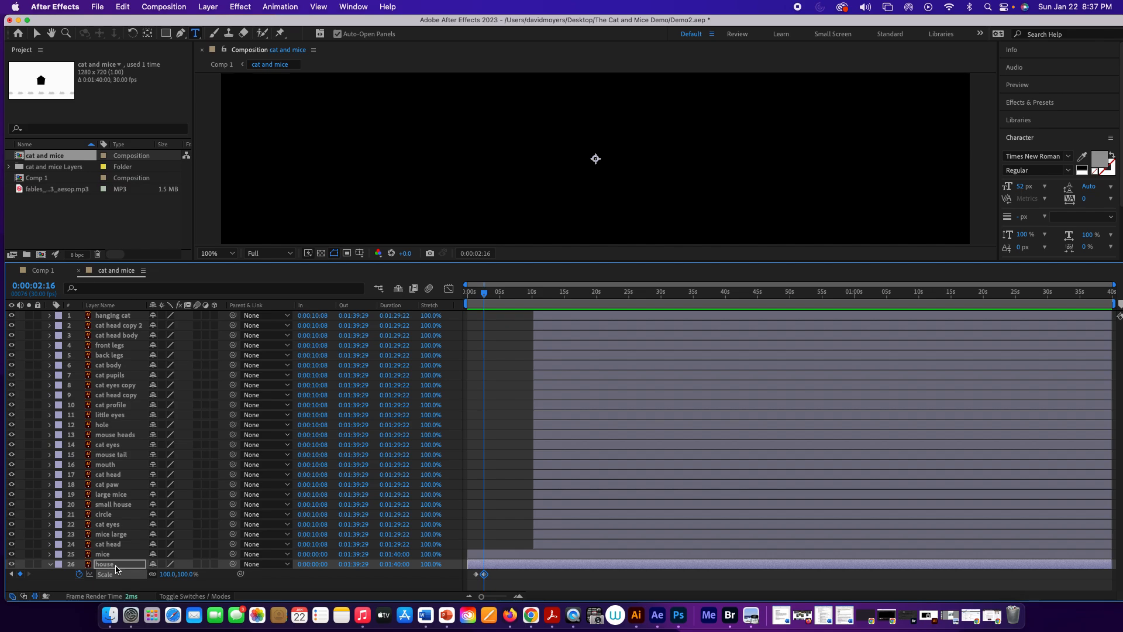
Keyframe the house's Position at 0:00:02:16, and at 0:00:01:08 move the house left to about 518.5, 356.
key("shift+p")
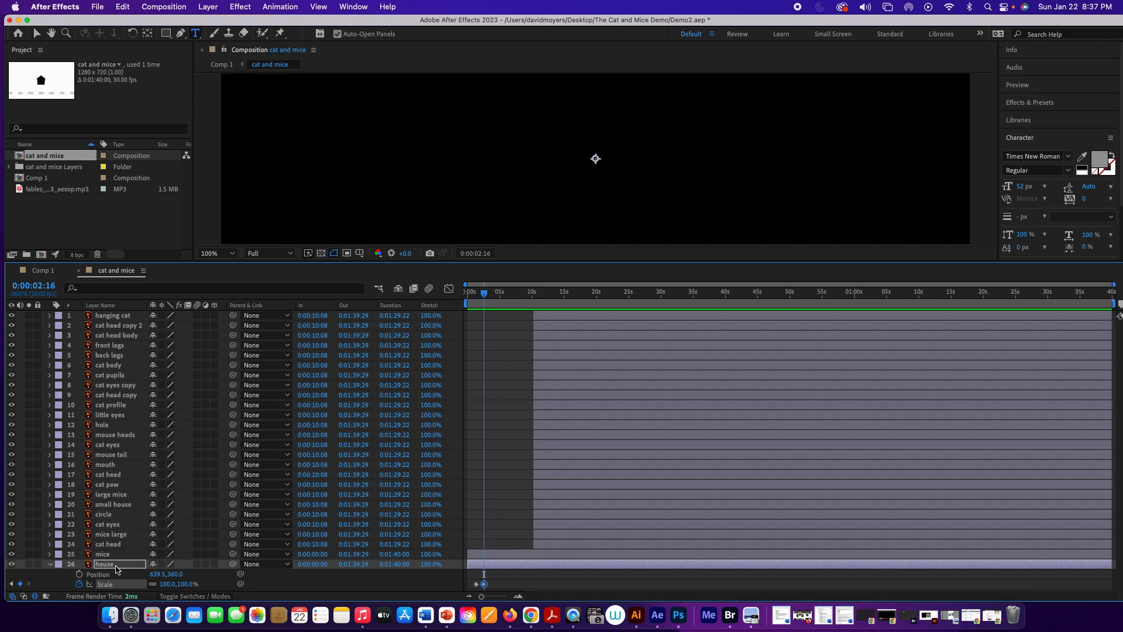
left_click(80, 573)
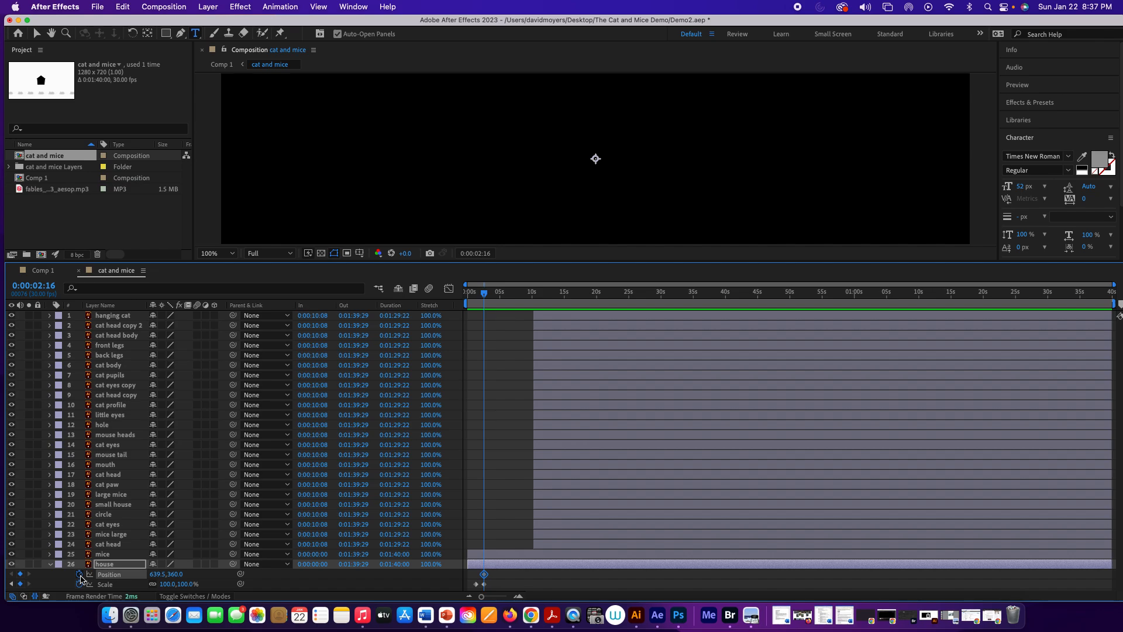
left_click_drag(481, 296, 474, 299)
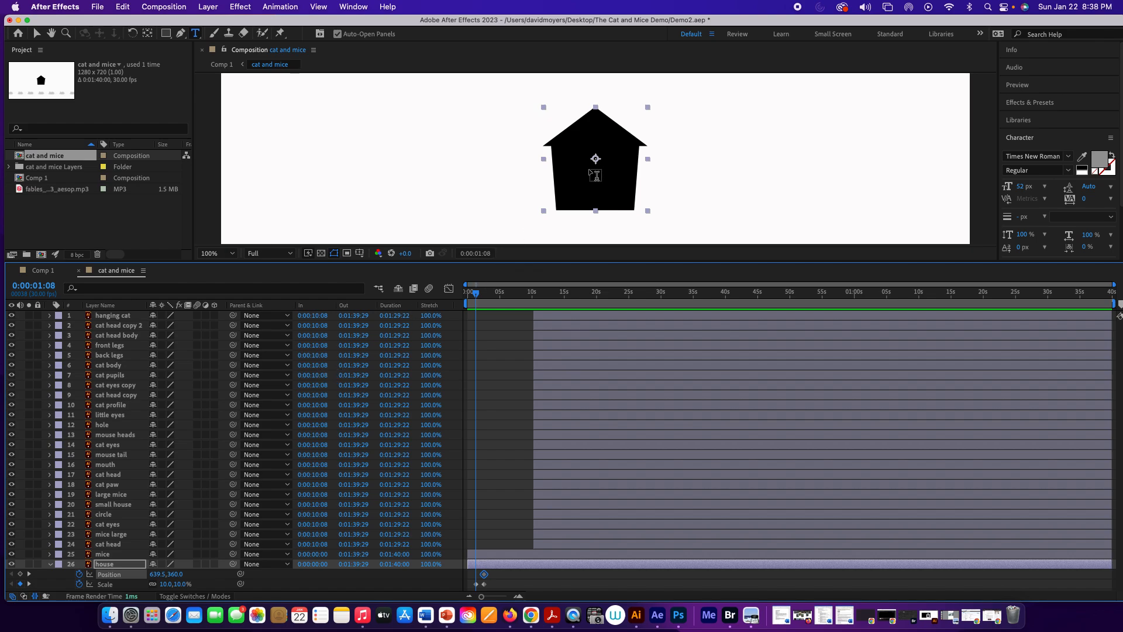
left_click(36, 34)
left_click_drag(566, 160, 495, 159)
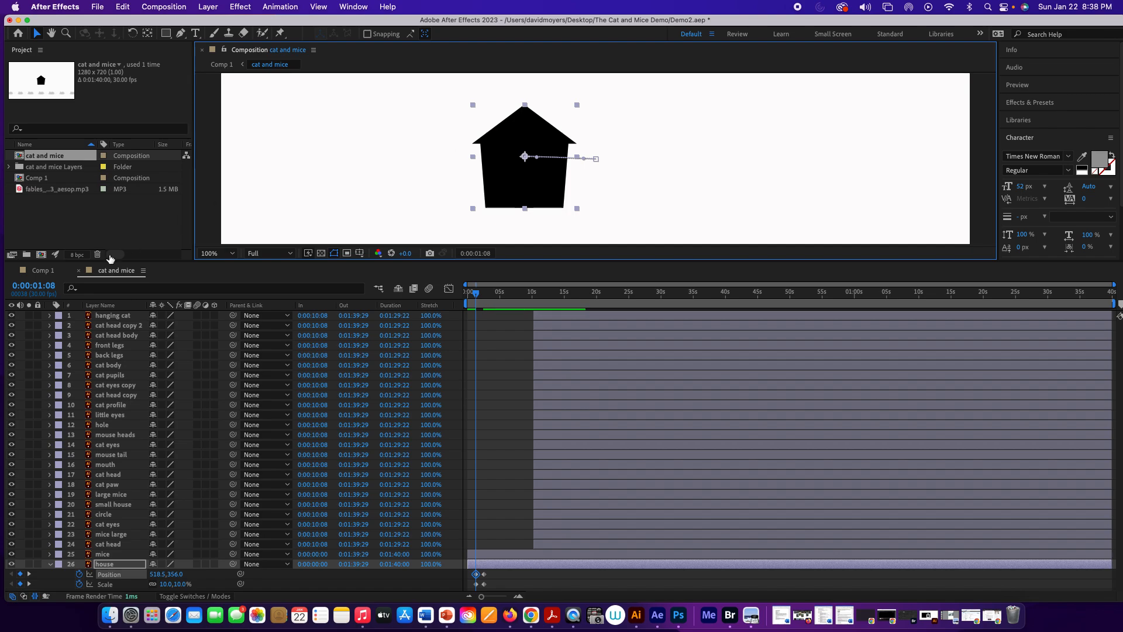
Find 0:00:01:22 in Comp 1, where the text reaches "house", and move the house layer's first Position and Scale keyframes there.
left_click(47, 273)
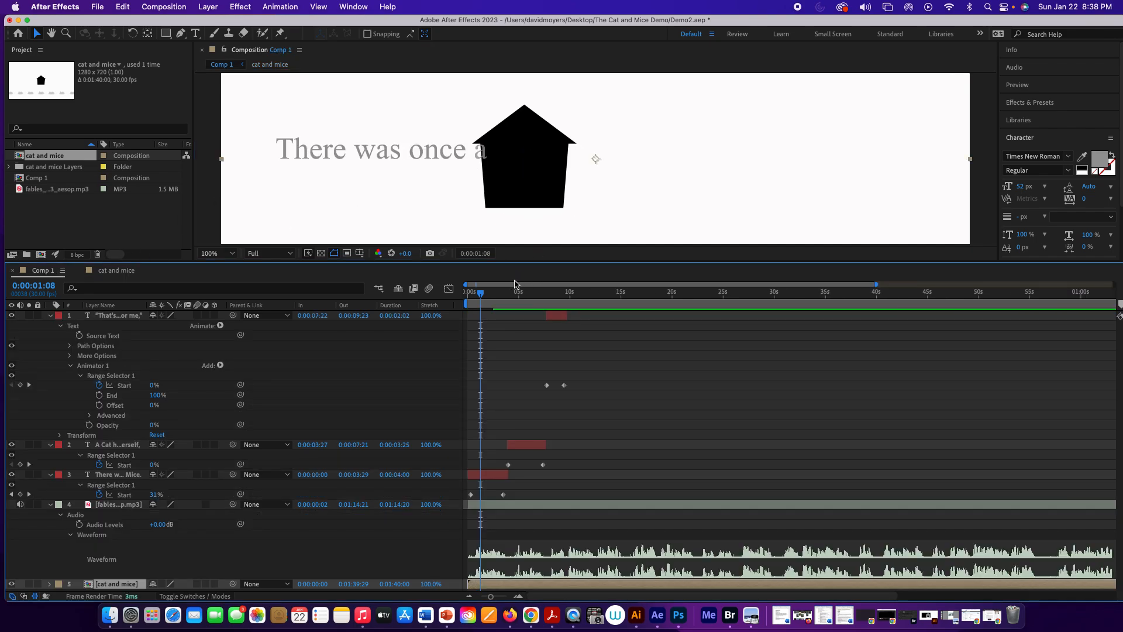
left_click_drag(480, 295, 485, 296)
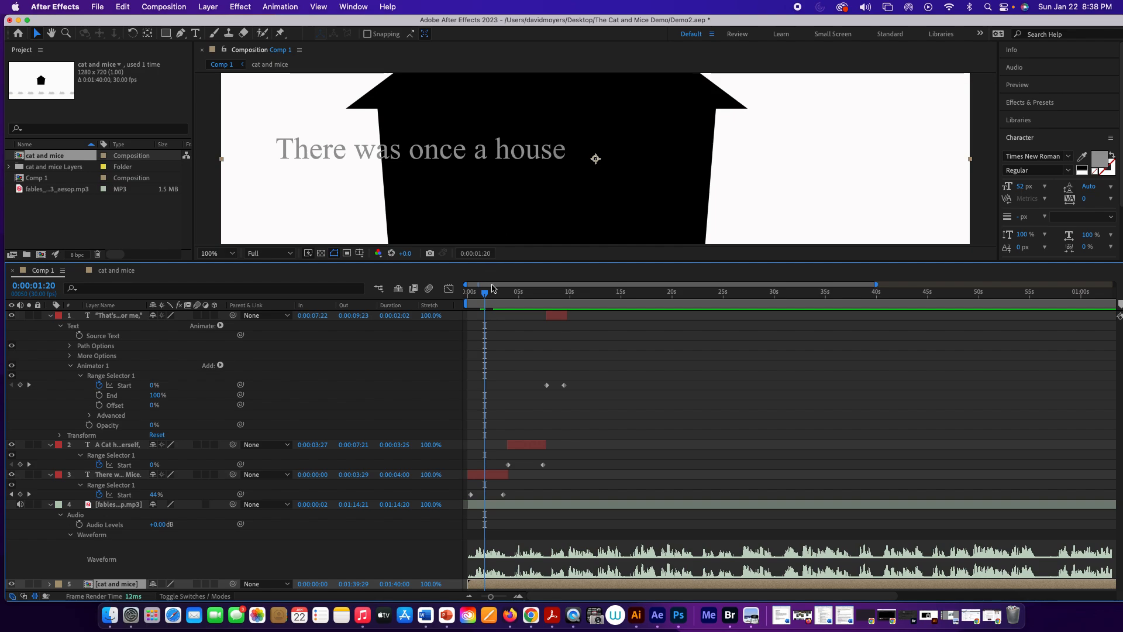
left_click_drag(487, 293, 489, 293)
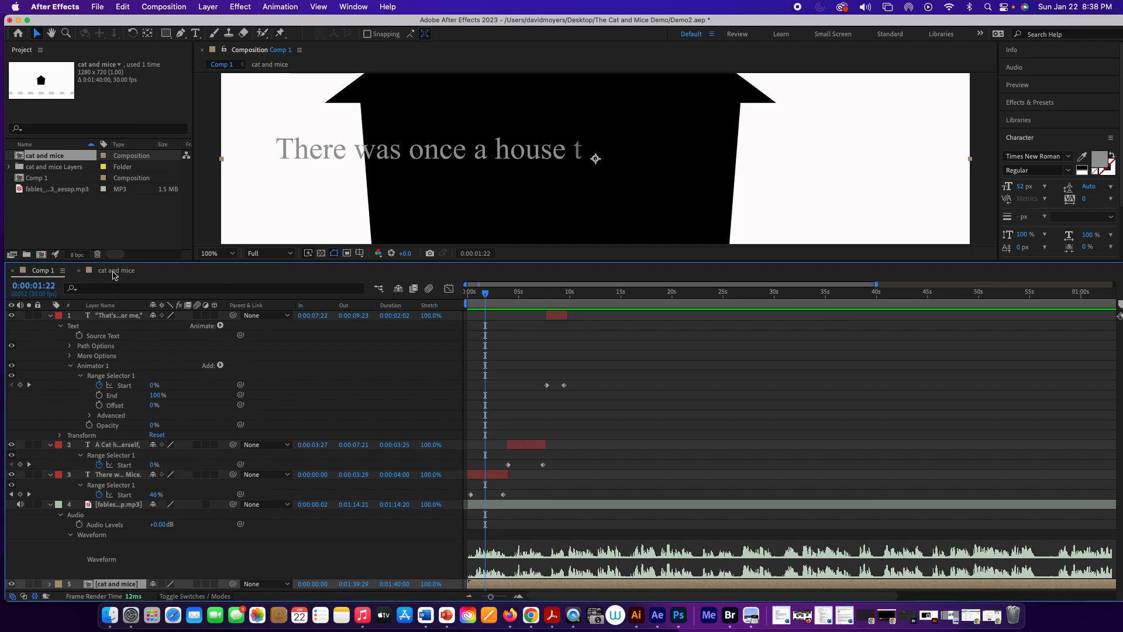
left_click(114, 271)
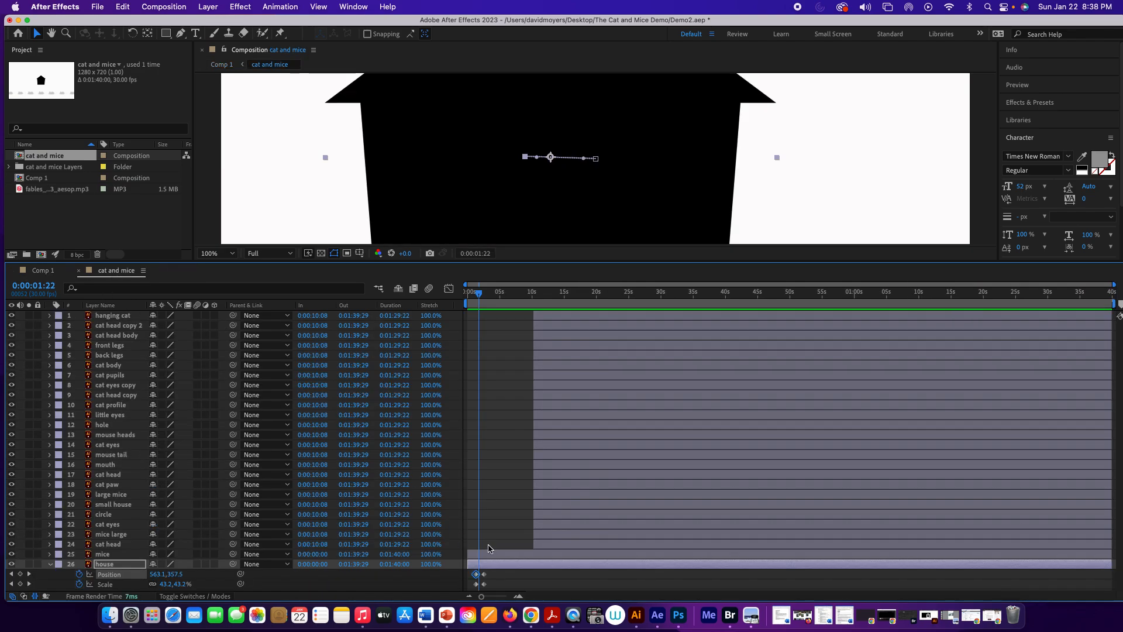
left_click_drag(476, 583, 478, 576)
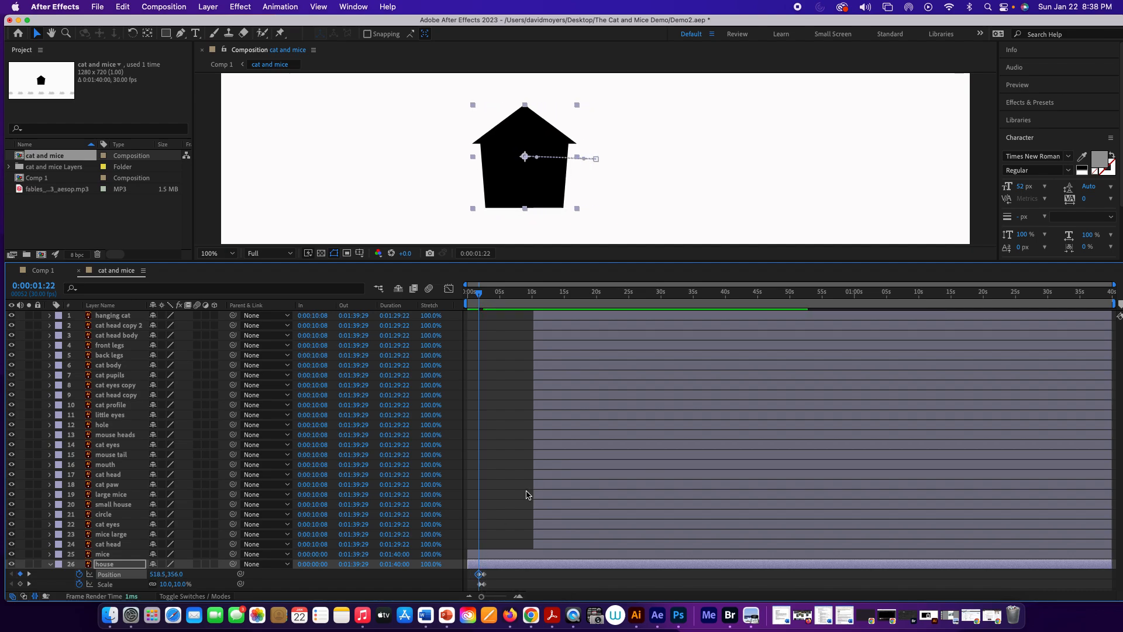
Compare the house with the text in Comp 1 and set its Position to 519.5, 345 at 0:00:01:22 in cat and mice.
left_click(51, 270)
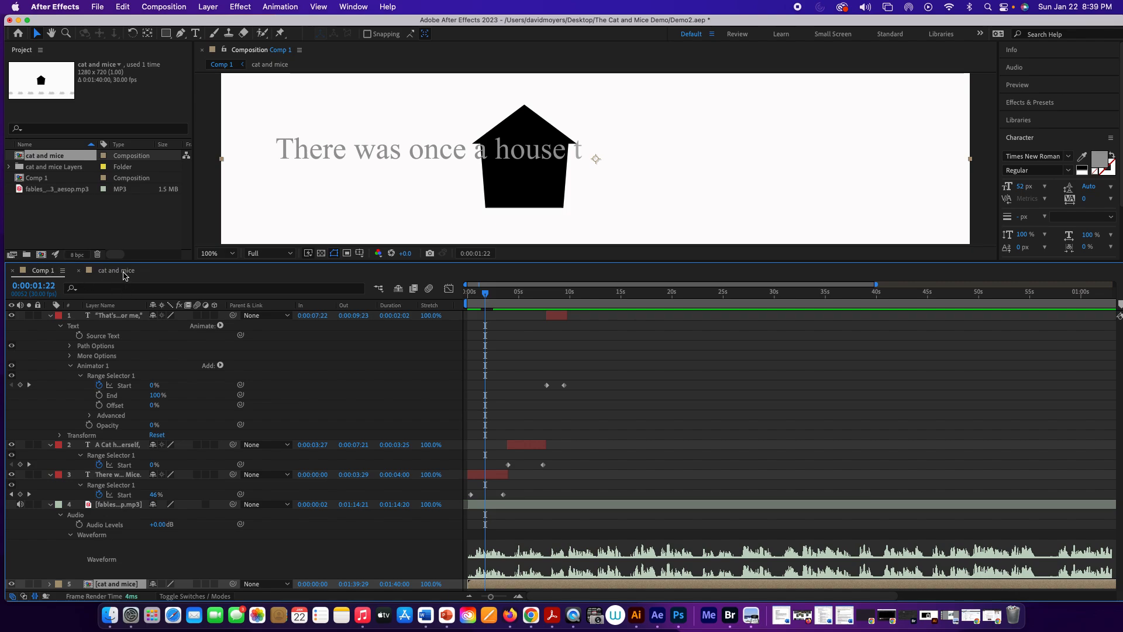
left_click(124, 272)
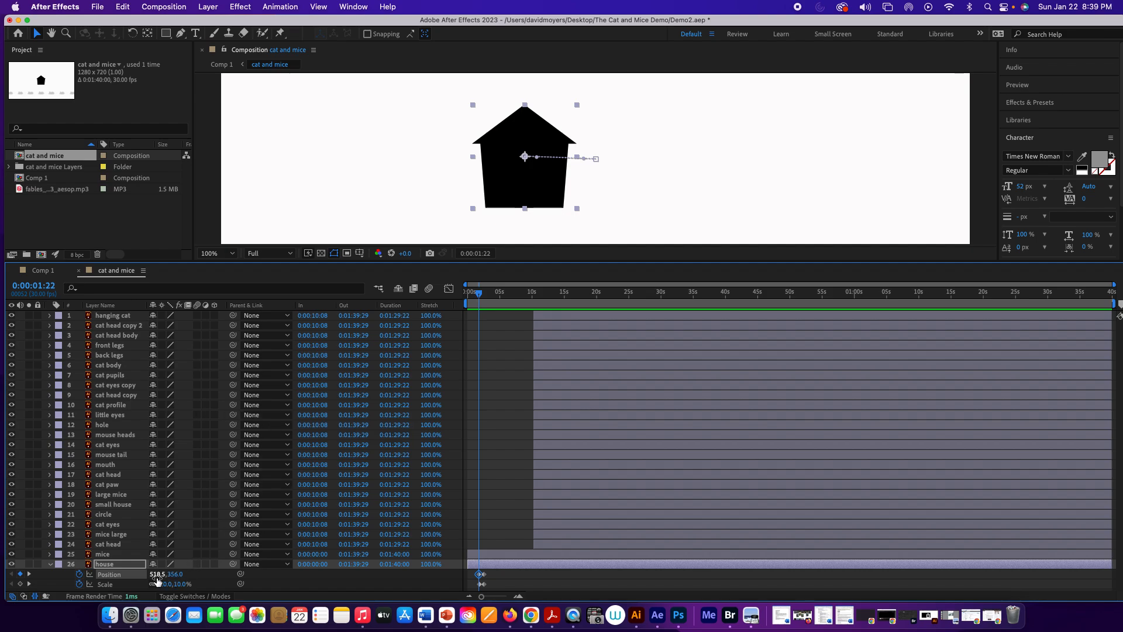
left_click_drag(154, 576, 155, 575)
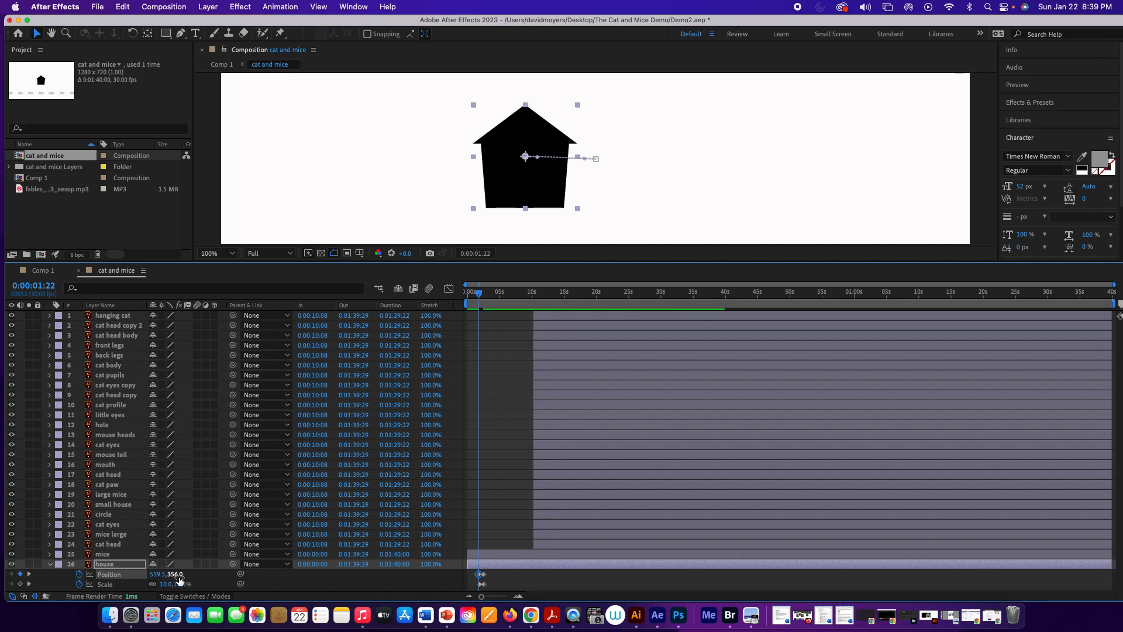
left_click_drag(180, 576, 166, 583)
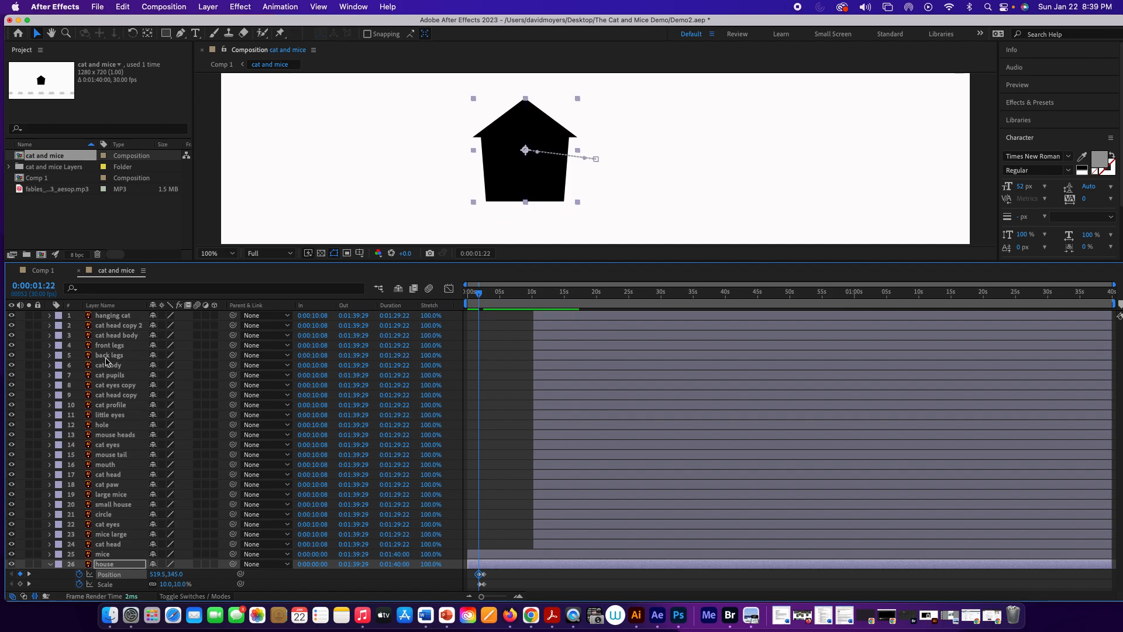
Check the house behind the word "house" in Comp 1 and reduce its 0:00:01:22 Scale keyframe to 8%.
left_click(42, 271)
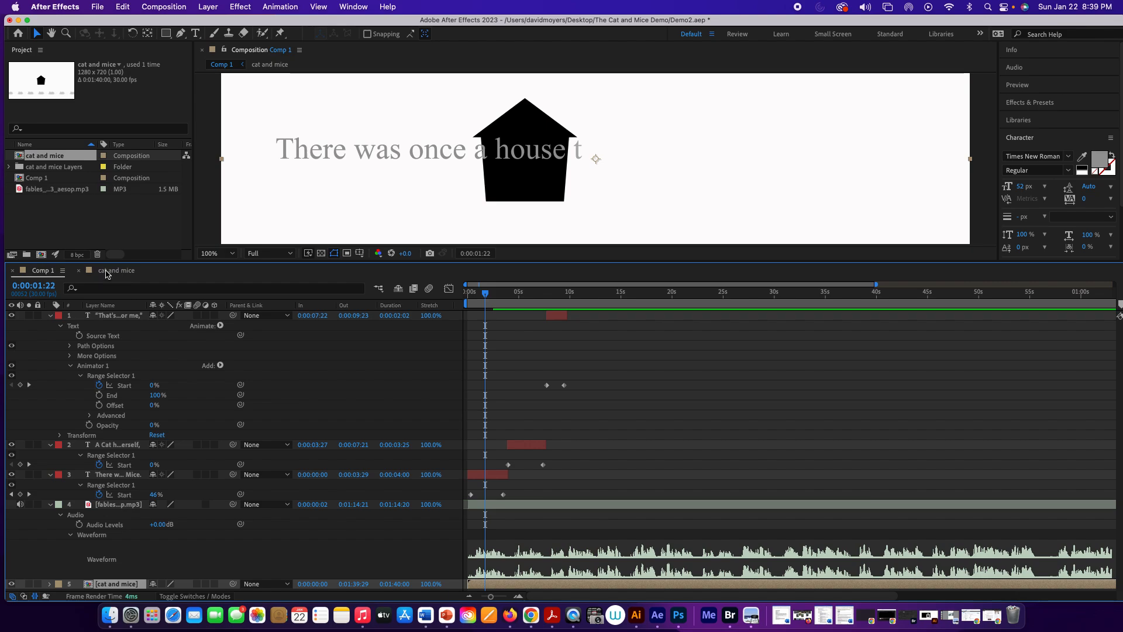
left_click(106, 273)
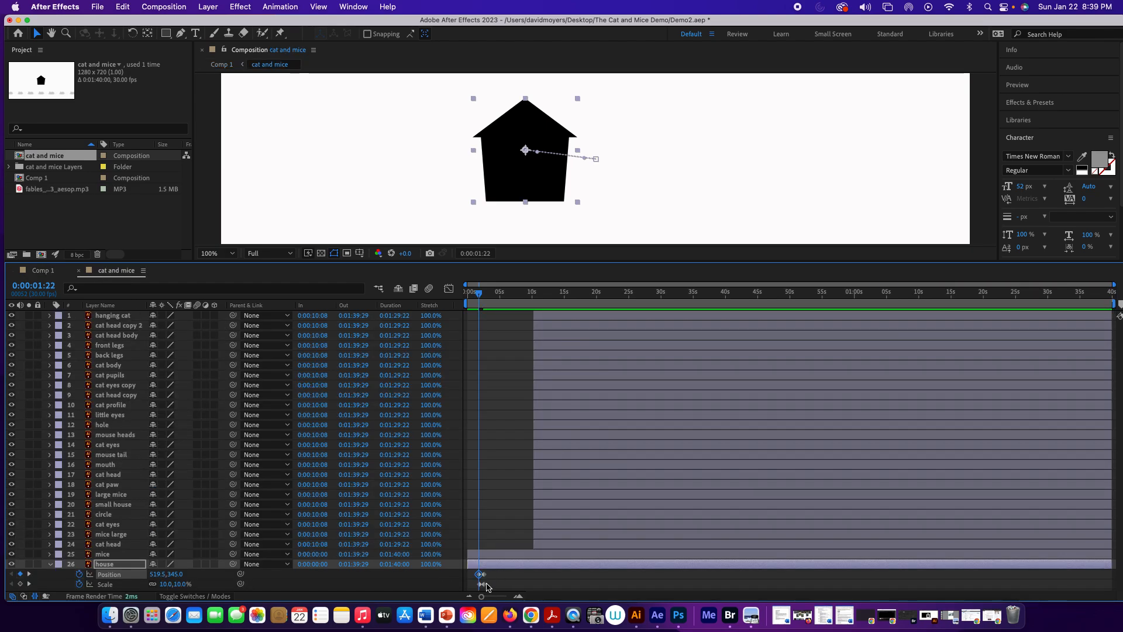
left_click(480, 584)
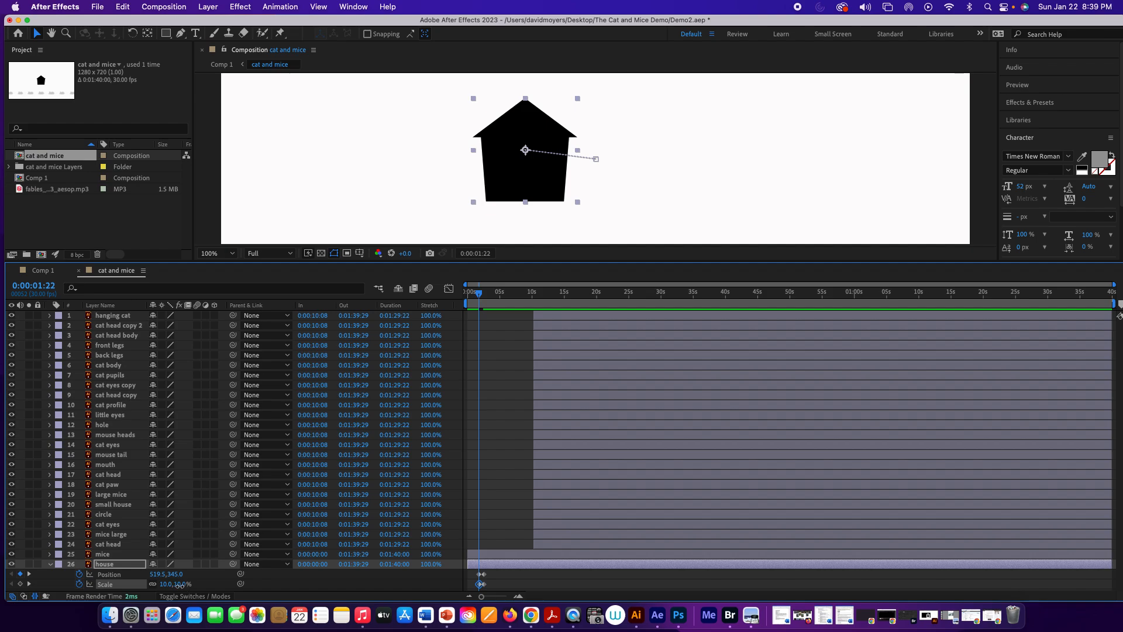
mouse_move(178, 585)
left_mouse_down()
mouse_move(167, 584)
mouse_move(181, 584)
left_mouse_up()
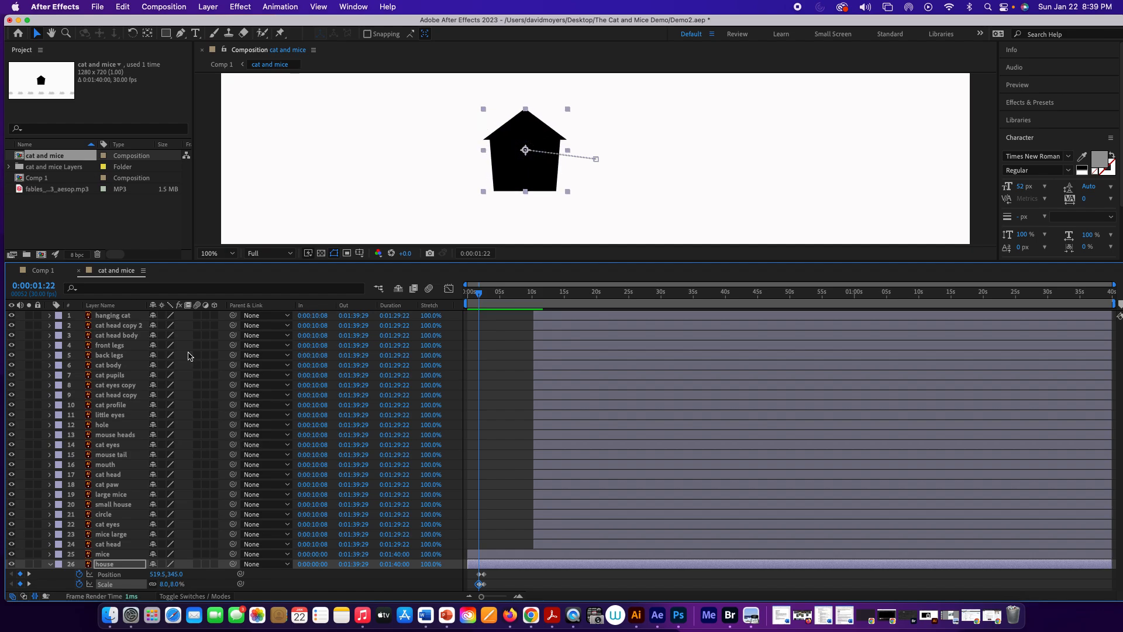
Check the smaller house against the text in Comp 1 and select all of its Position keyframes in cat and mice.
left_click(42, 270)
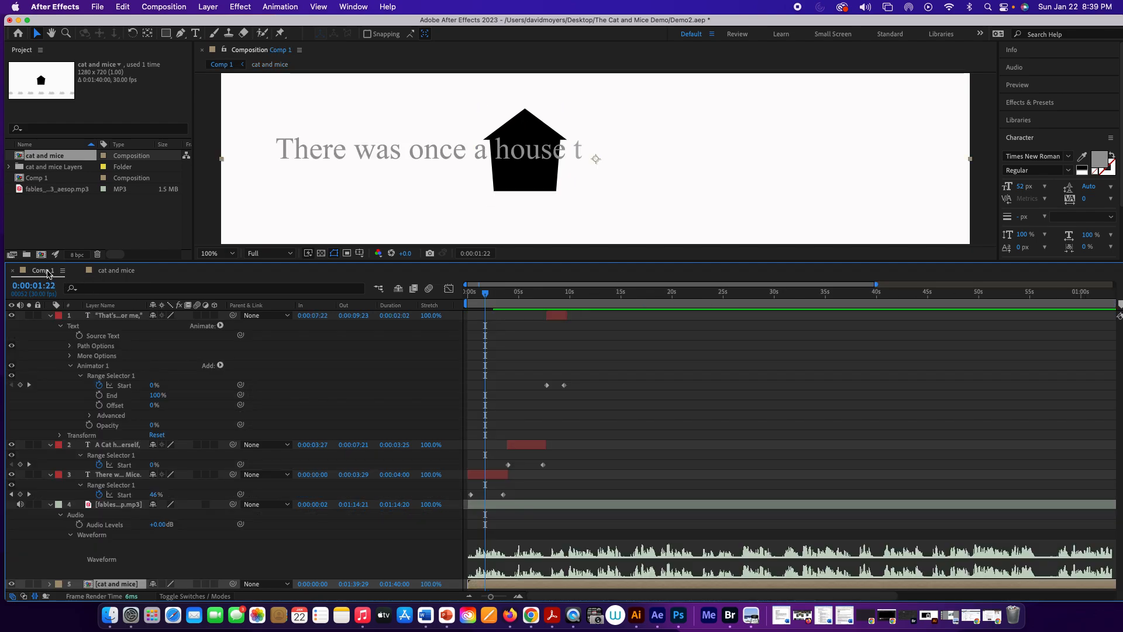
left_click(108, 271)
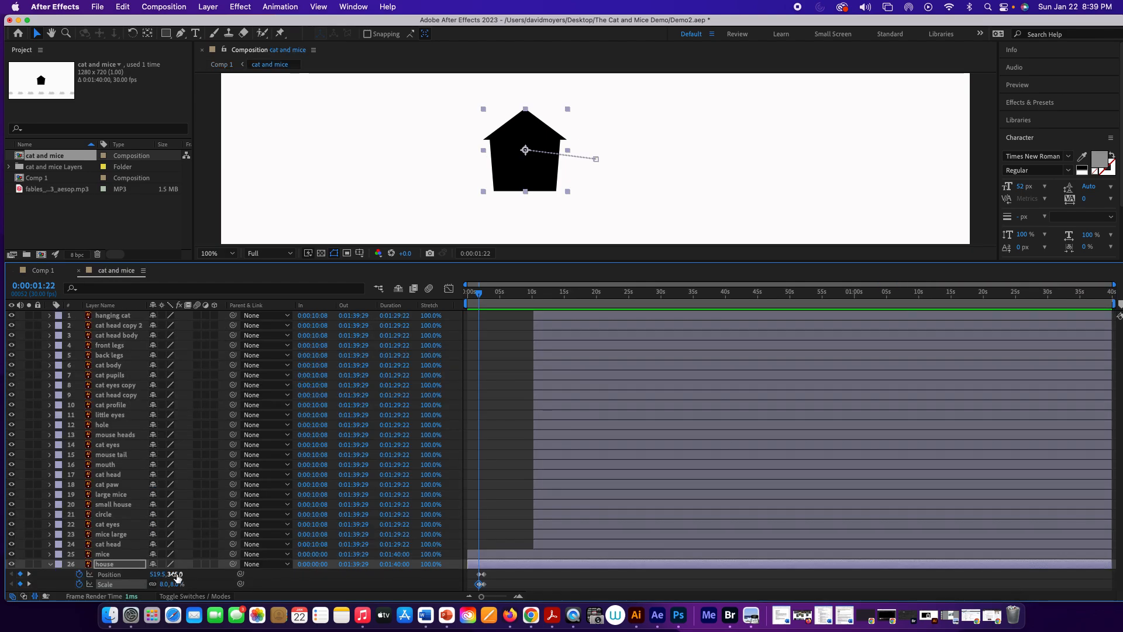
left_click(113, 575)
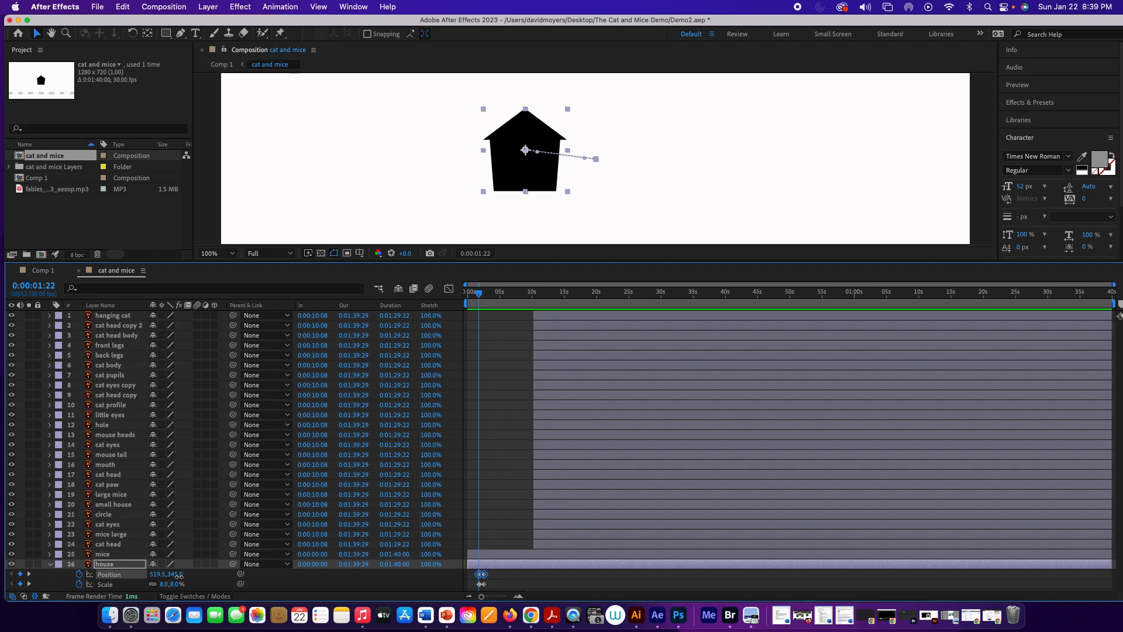
Try vertical and horizontal shifts of the house's selected Position keyframes and undo each one.
left_click_drag(177, 575, 183, 576)
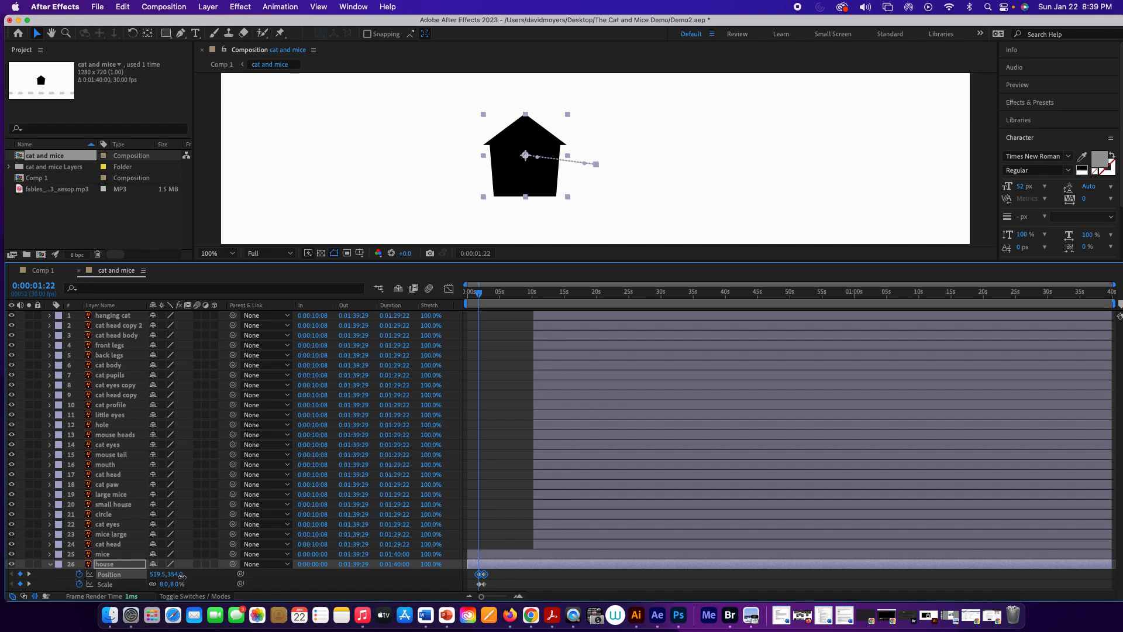
key("super+z")
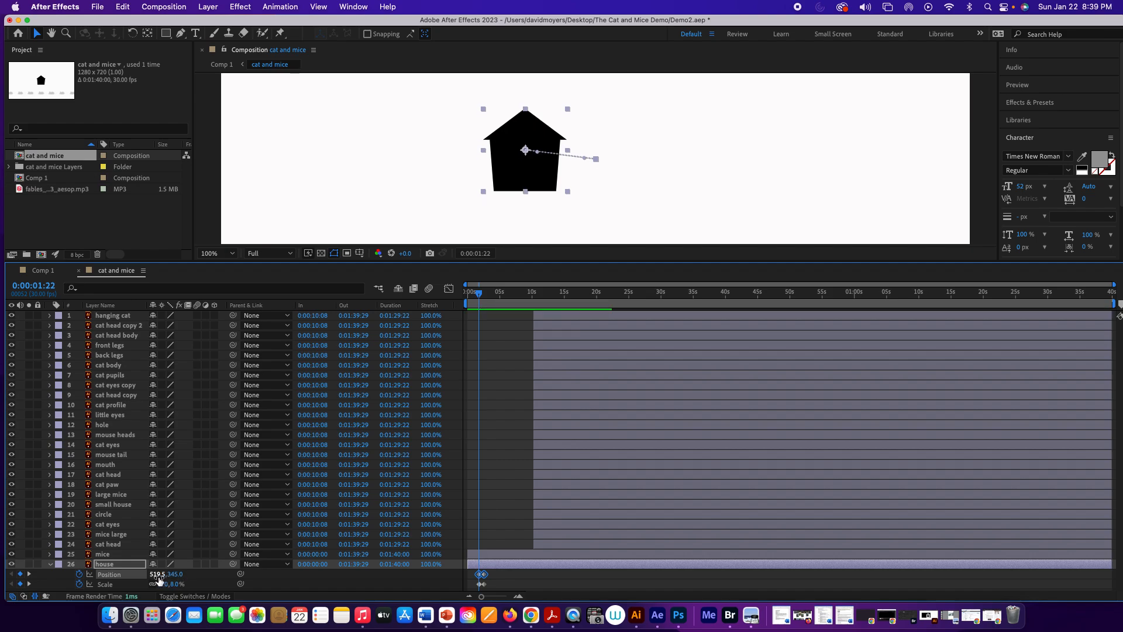
left_click_drag(158, 577, 154, 579)
key("super+z")
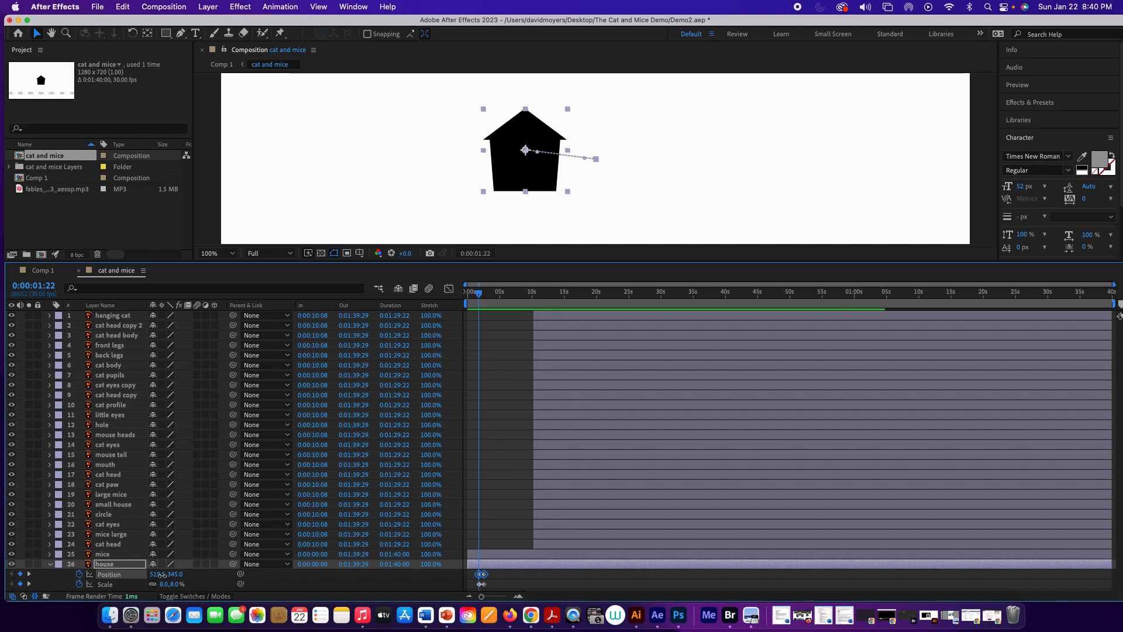
Shift the house's Position keyframes right, to 525.5, 345 at 0:00:01:22, and check the alignment with the text in Comp 1.
left_click_drag(160, 575, 164, 575)
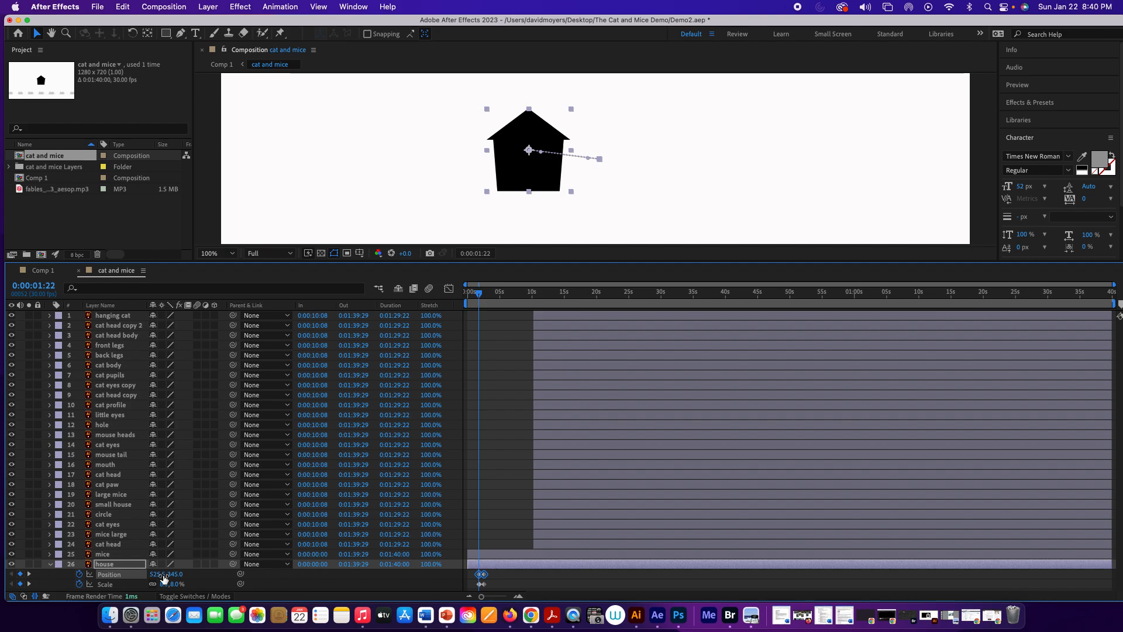
left_click(42, 270)
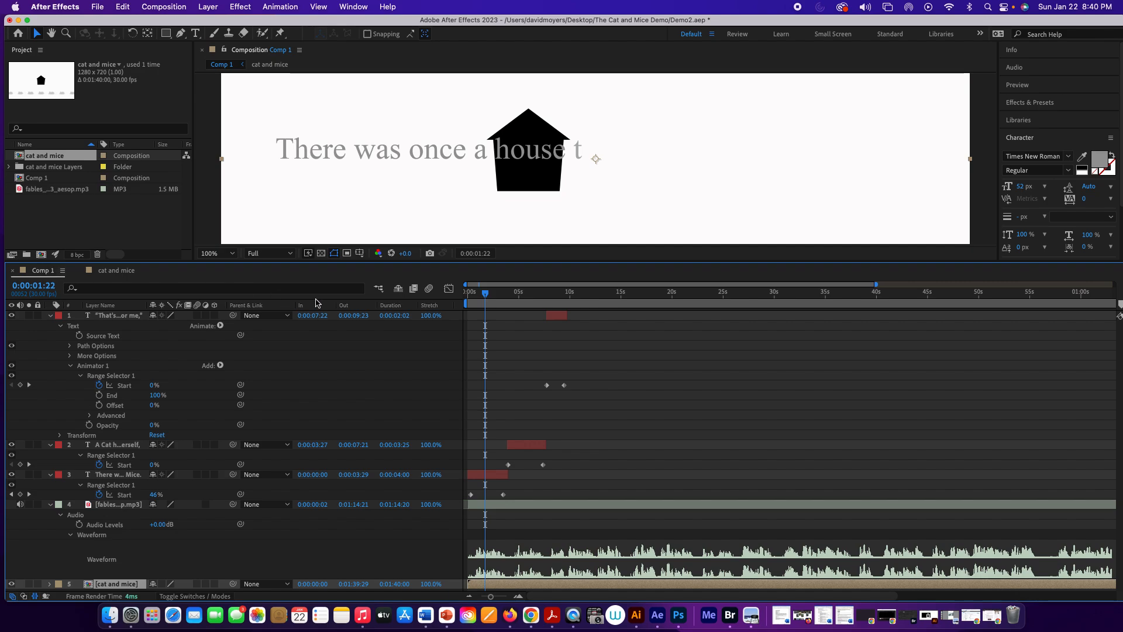
mouse_move(485, 297)
left_mouse_down()
mouse_move(506, 295)
mouse_move(486, 296)
left_mouse_up()
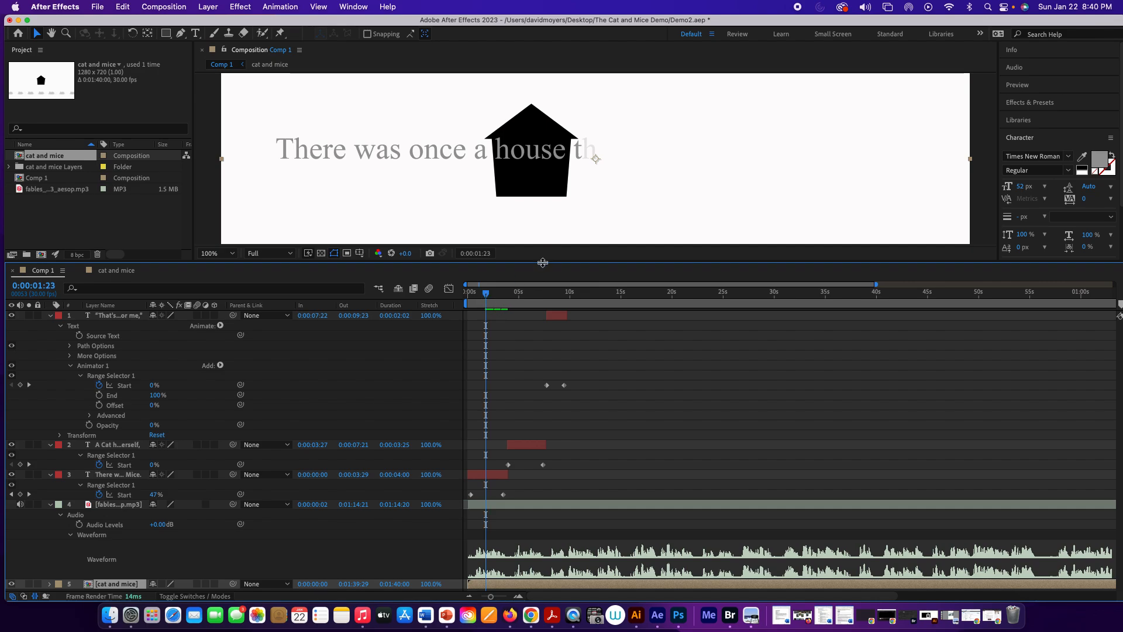
Enlarge the composition viewer and set Comp 1's magnification to 50% so the whole frame fits.
left_click_drag(543, 261, 532, 371)
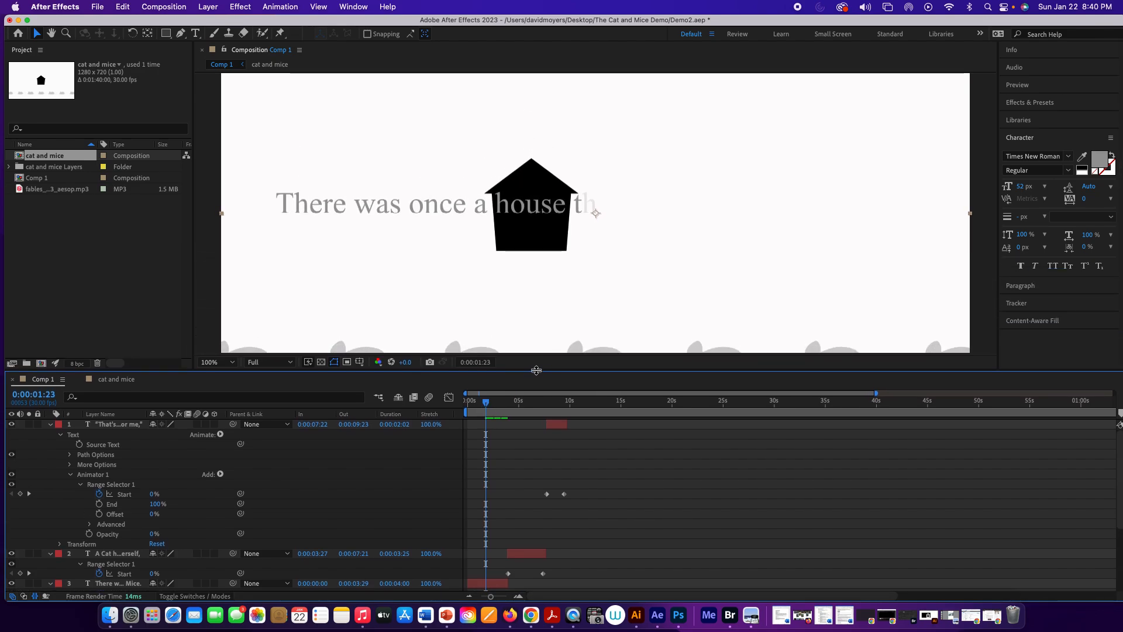
left_click(232, 363)
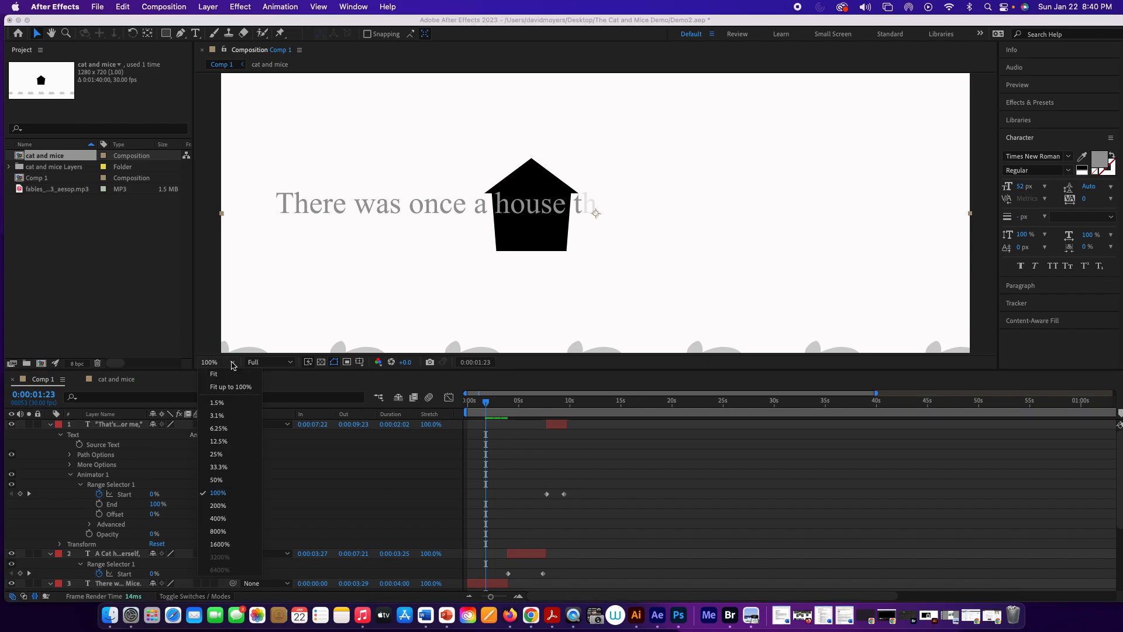
left_click(218, 467)
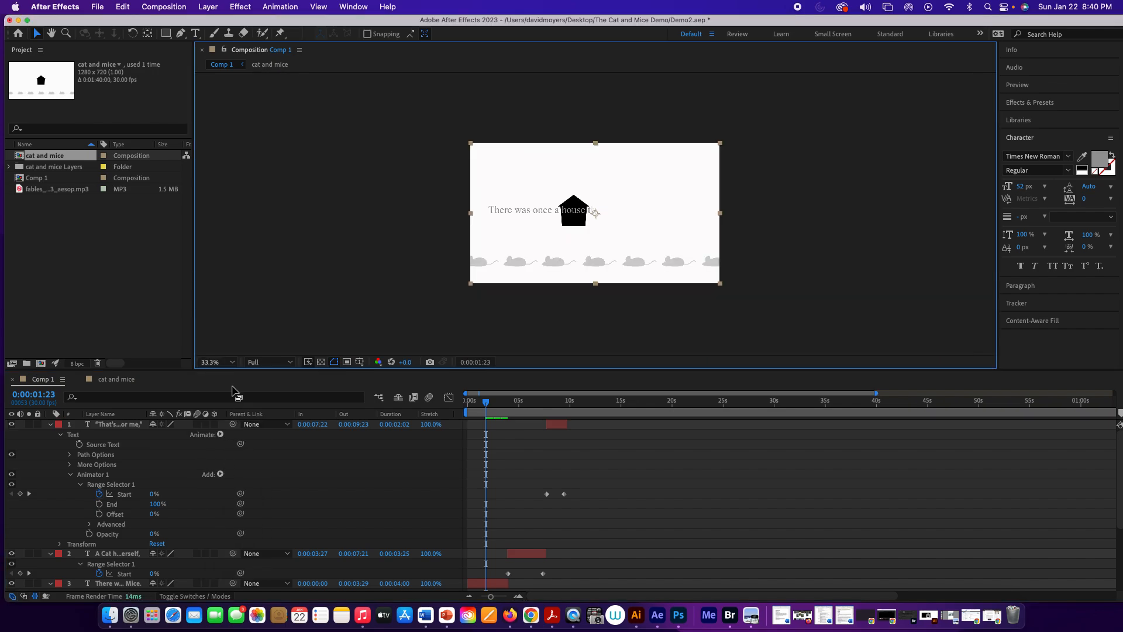
left_click(232, 363)
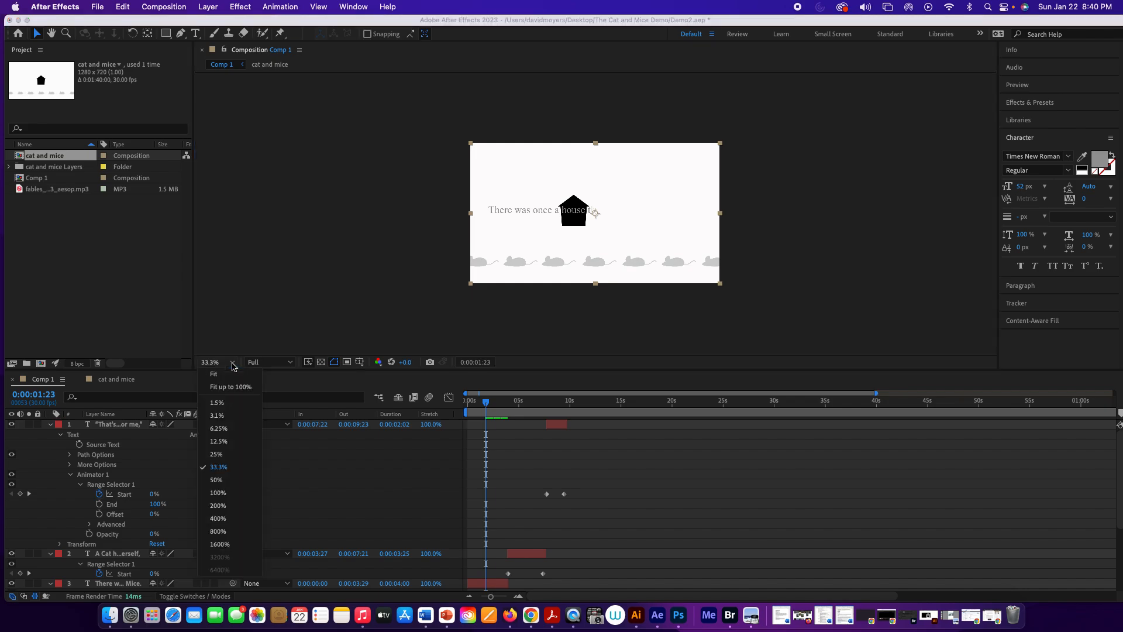
left_click(225, 479)
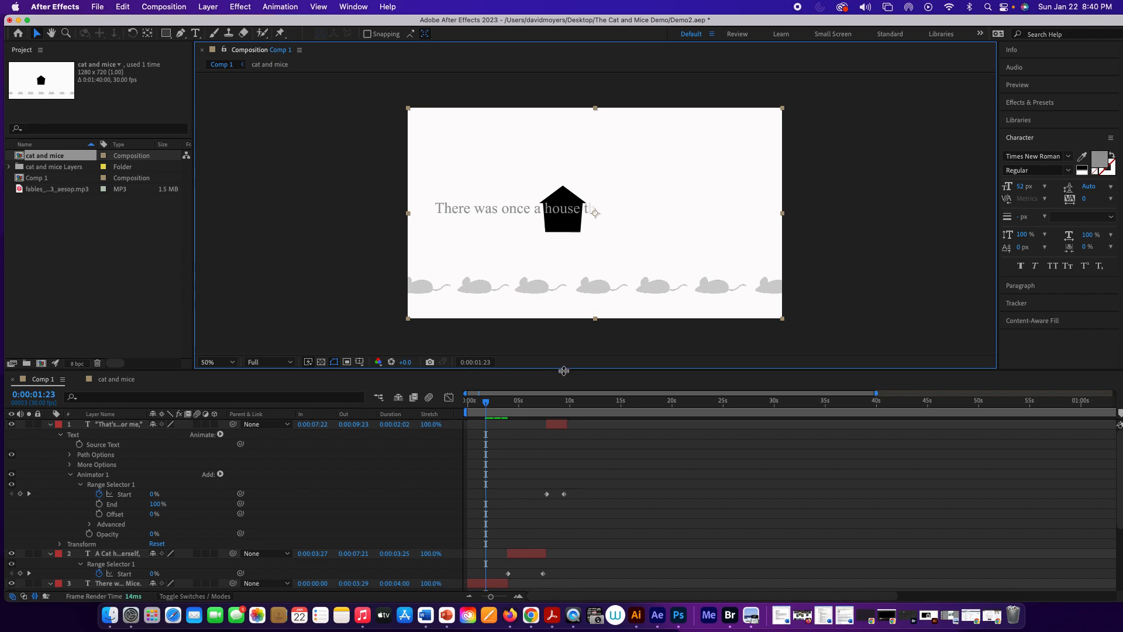
left_click_drag(564, 371, 562, 342)
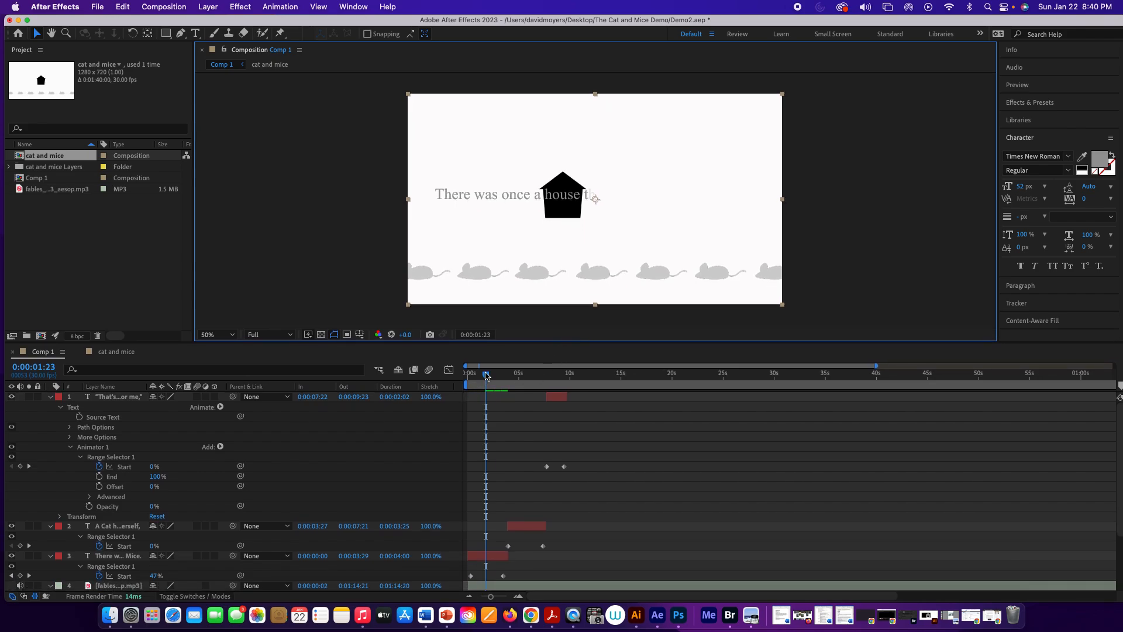
In cat and mice, trim the start of the house layer to 0:00:01:14 so it enters with the word "house".
mouse_move(485, 375)
left_mouse_down()
mouse_move(470, 375)
mouse_move(484, 370)
left_mouse_up()
mouse_move(485, 370)
left_mouse_down()
mouse_move(467, 371)
mouse_move(482, 372)
left_mouse_up()
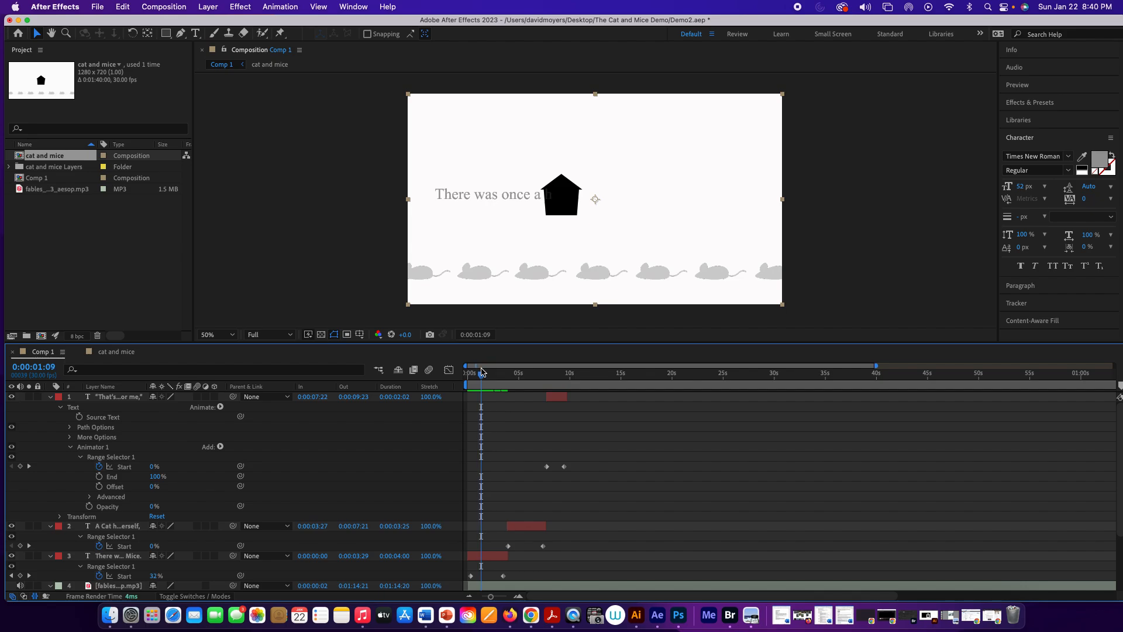
left_click(116, 351)
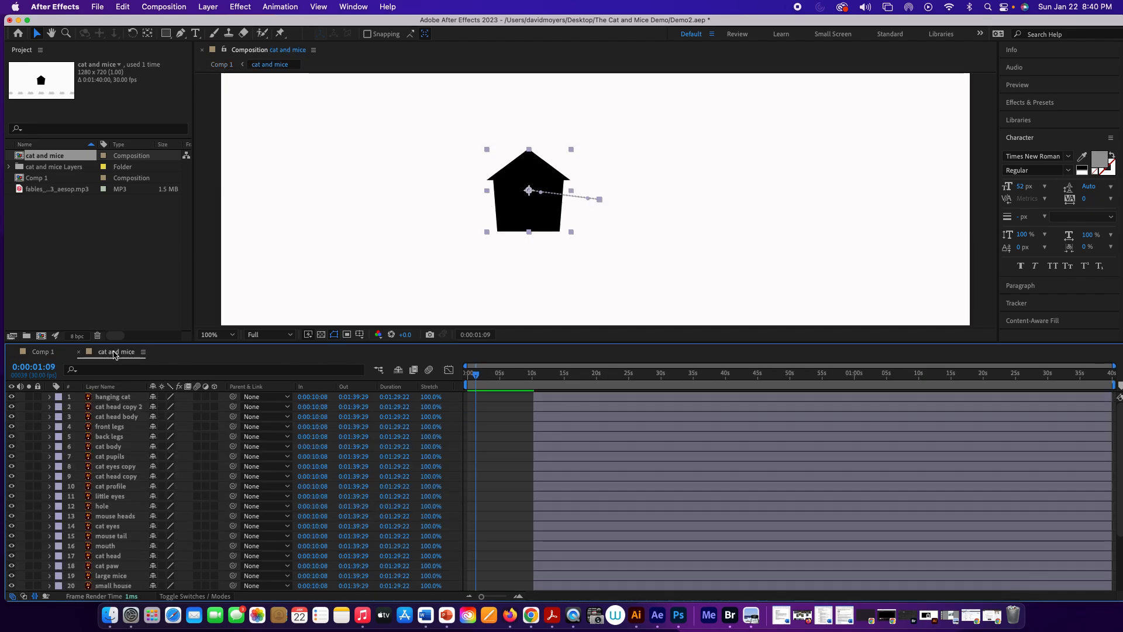
key("u")
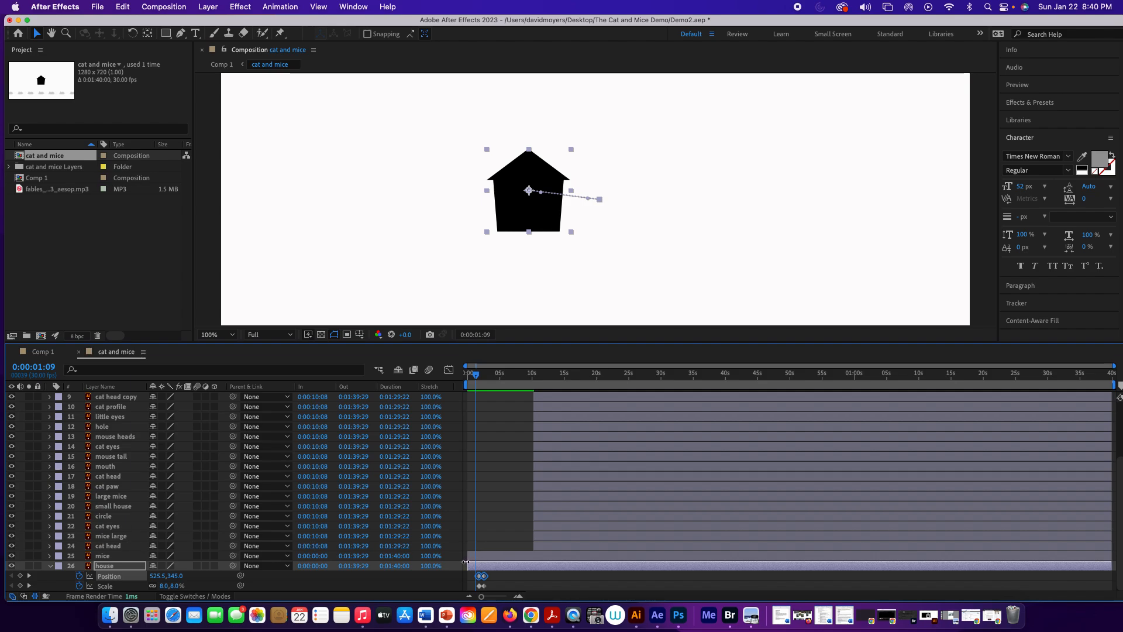
left_click_drag(468, 566, 477, 565)
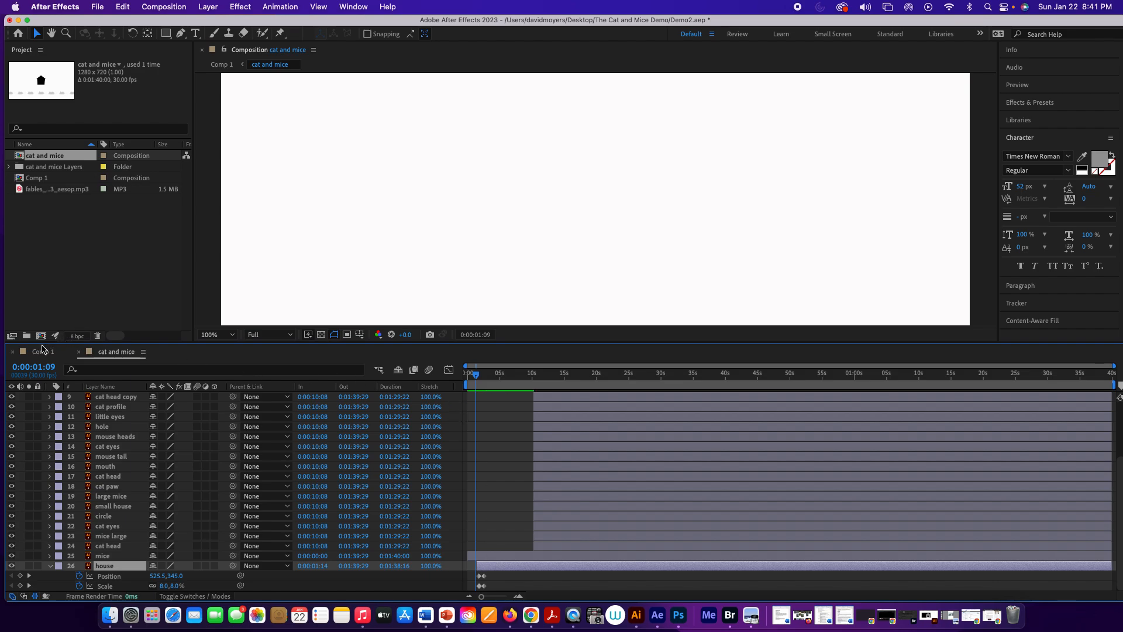
Check the timing in Comp 1, trim mice in cat and mice to run from 0:00:02:05 to 0:00:12:01, and end house at 0:00:12:07.
left_click(43, 351)
left_click_drag(485, 376, 495, 375)
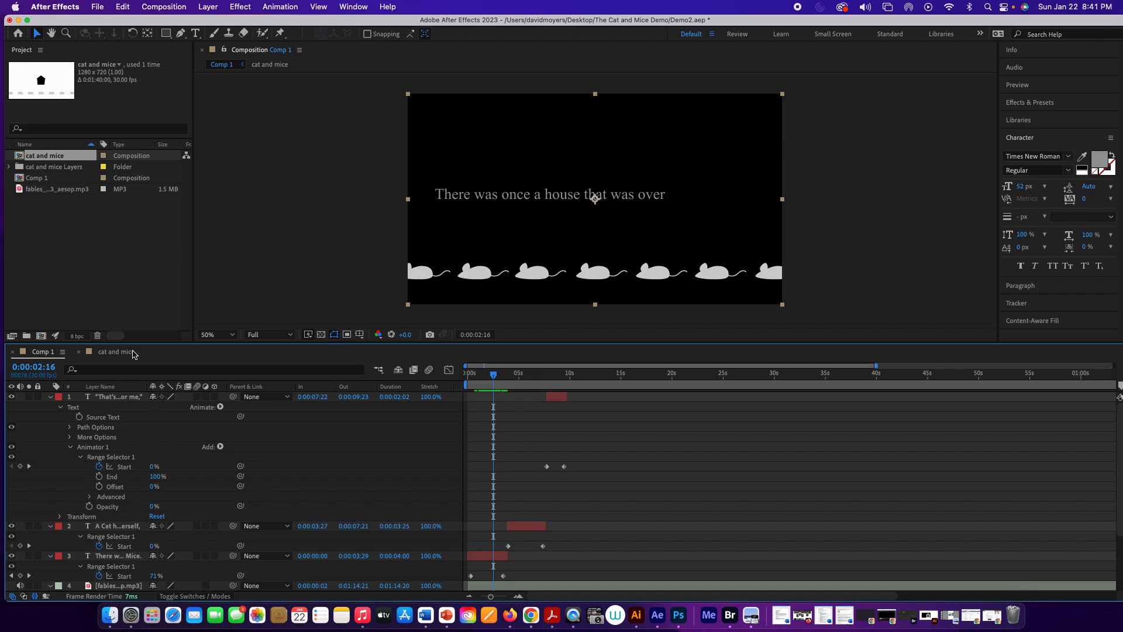
left_click(134, 354)
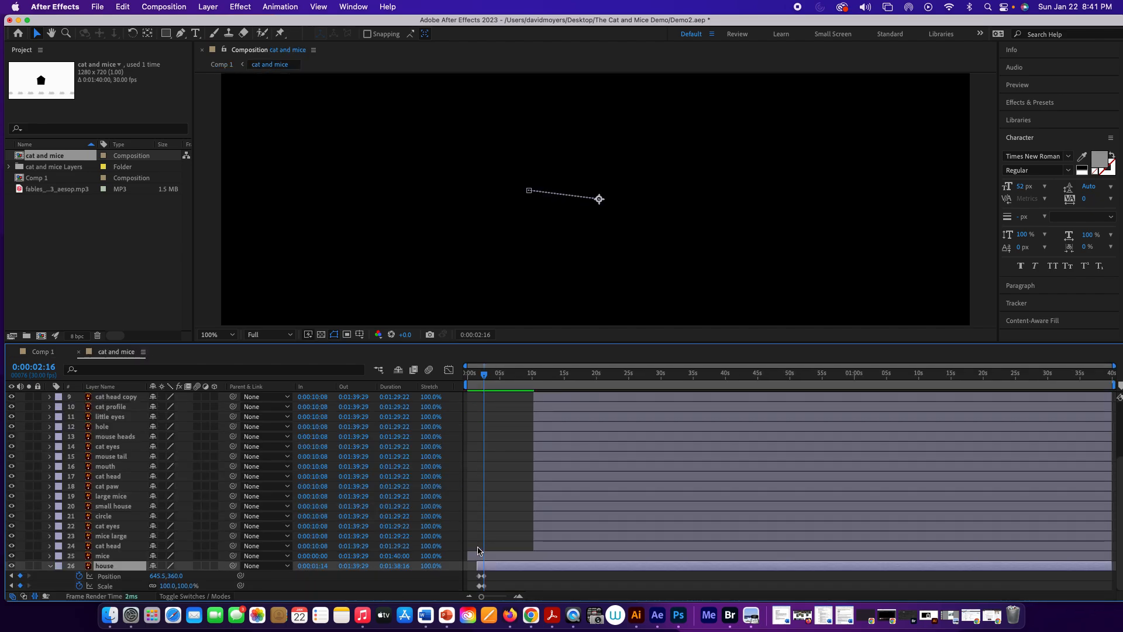
left_click_drag(469, 557, 480, 557)
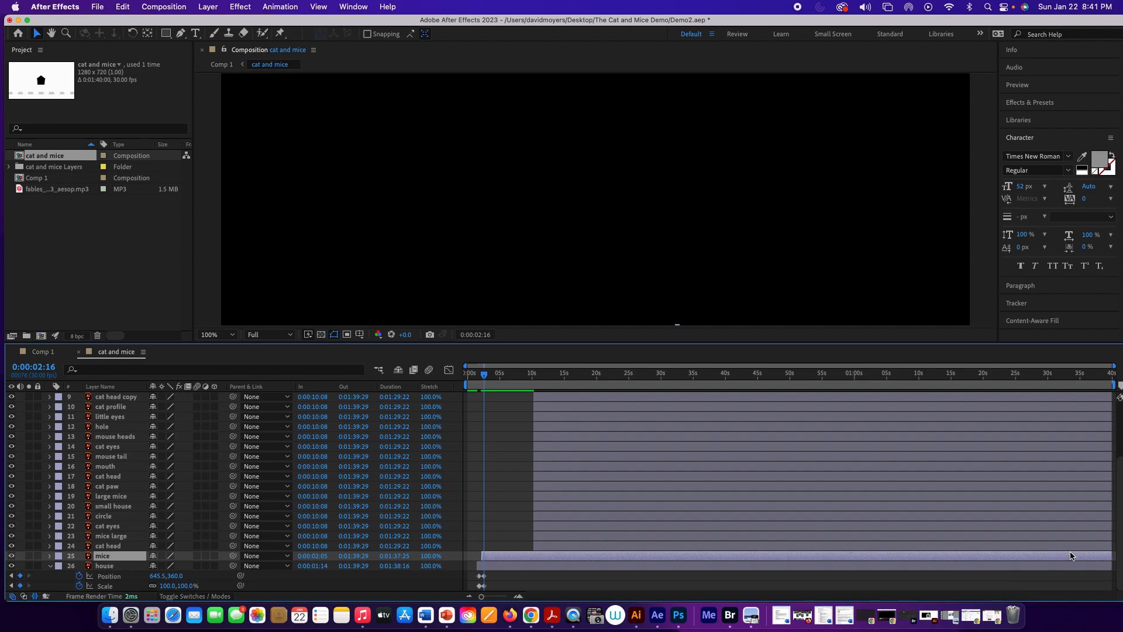
left_click_drag(1109, 566, 543, 584)
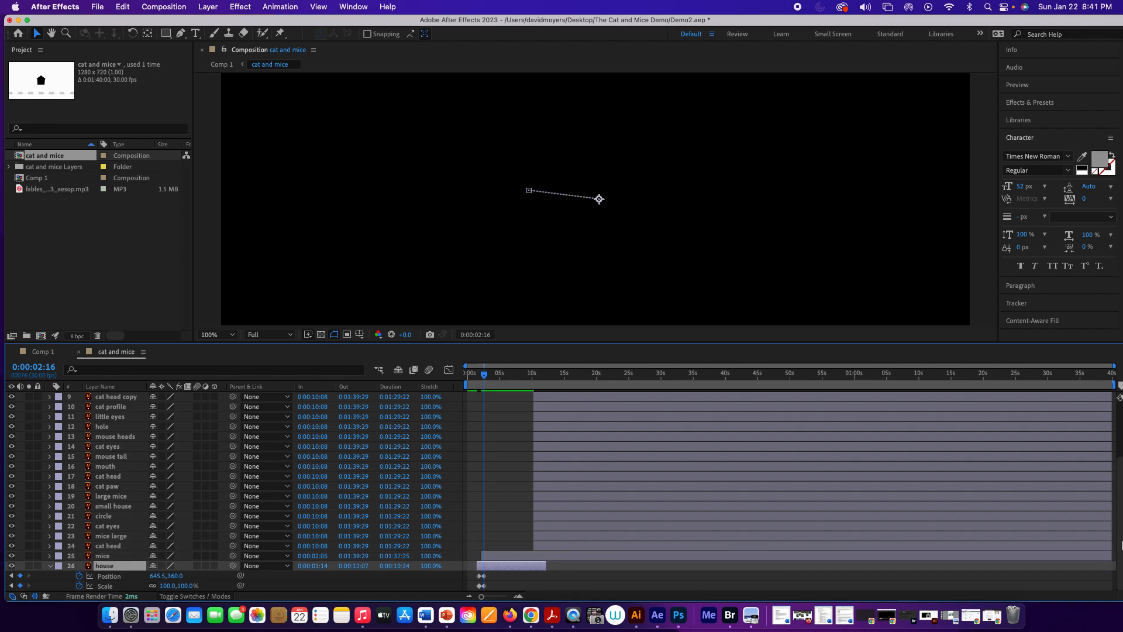
left_click_drag(1113, 555, 544, 553)
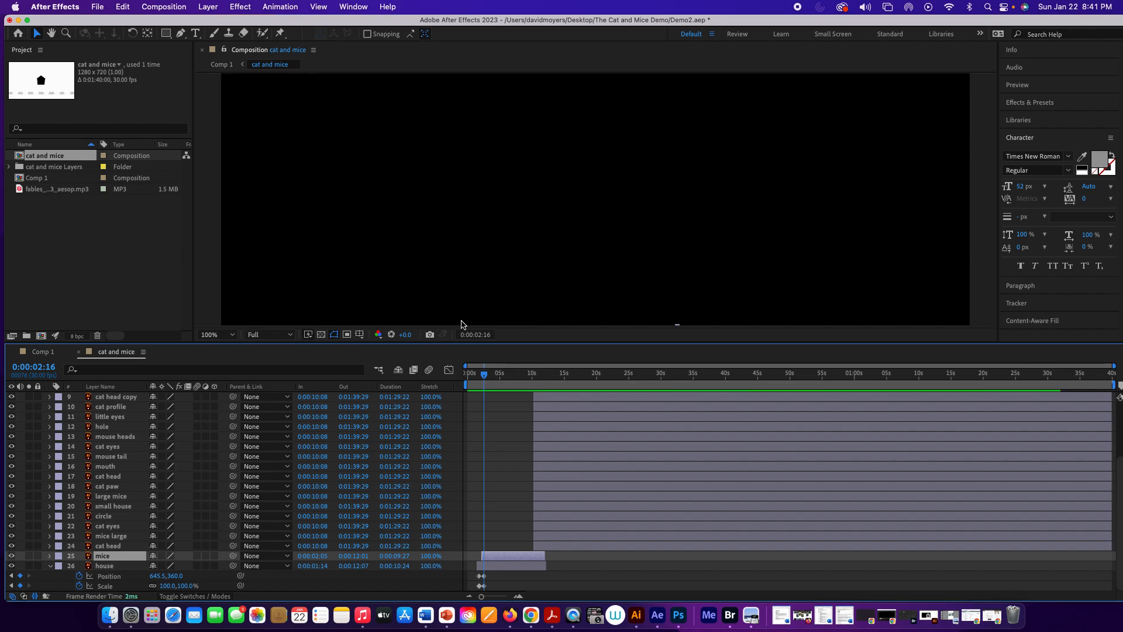
Set the mice layer's Position to 1022.5, 606 and start keyframing it at 0:00:02:16.
scroll(461, 325, "down", 3)
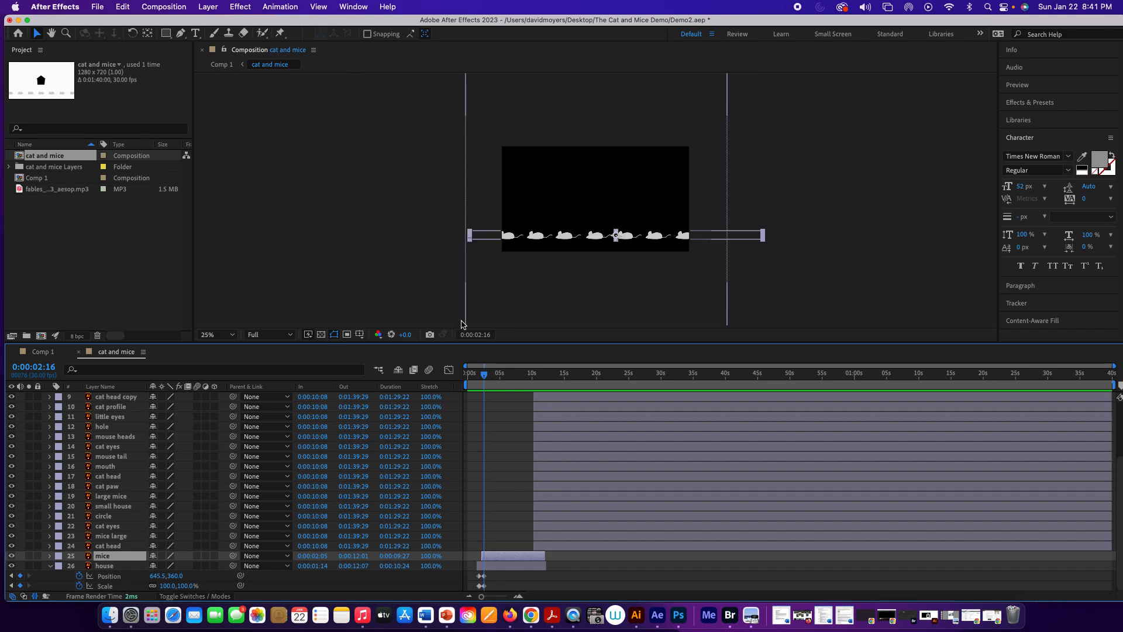
scroll(462, 324, "up", 2)
scroll(461, 325, "down", 1)
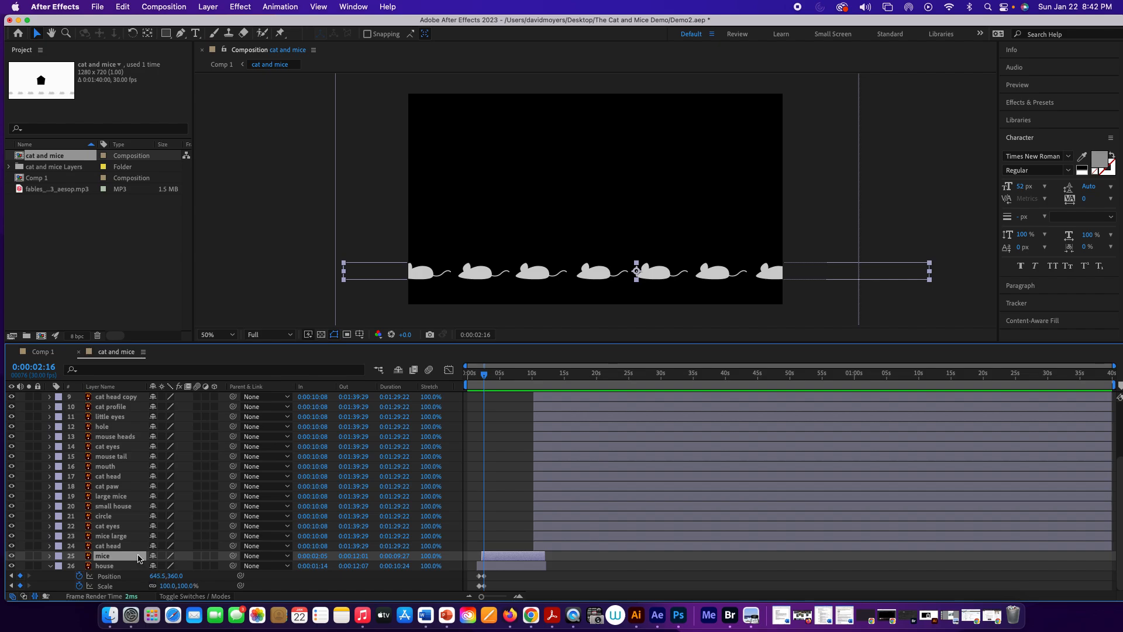
key("p")
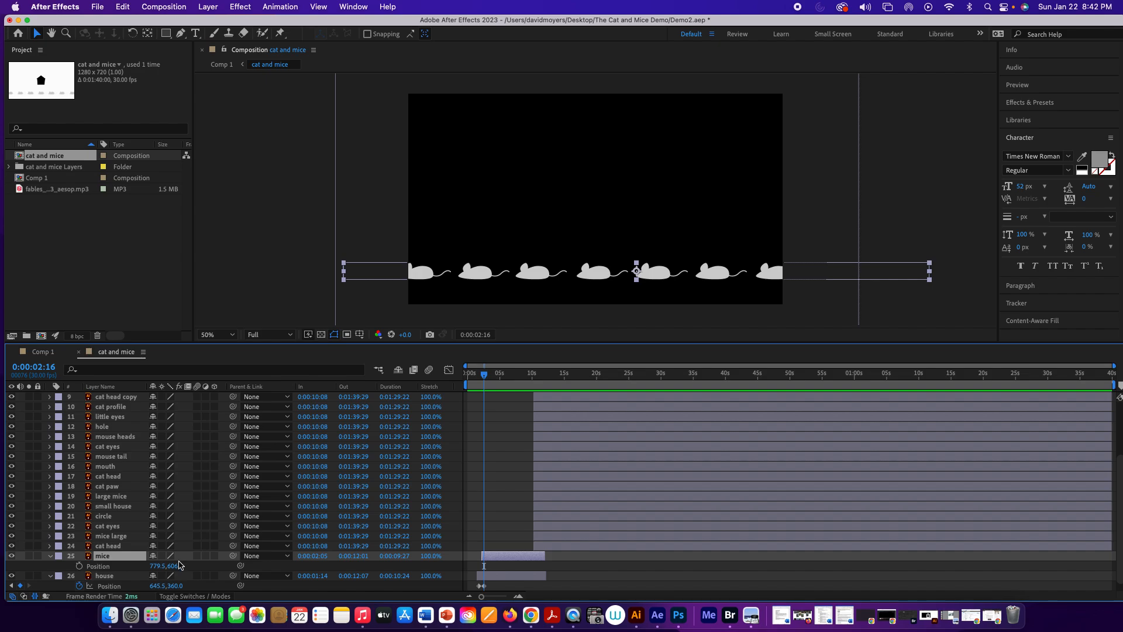
left_click_drag(172, 569, 181, 571)
key("super+z")
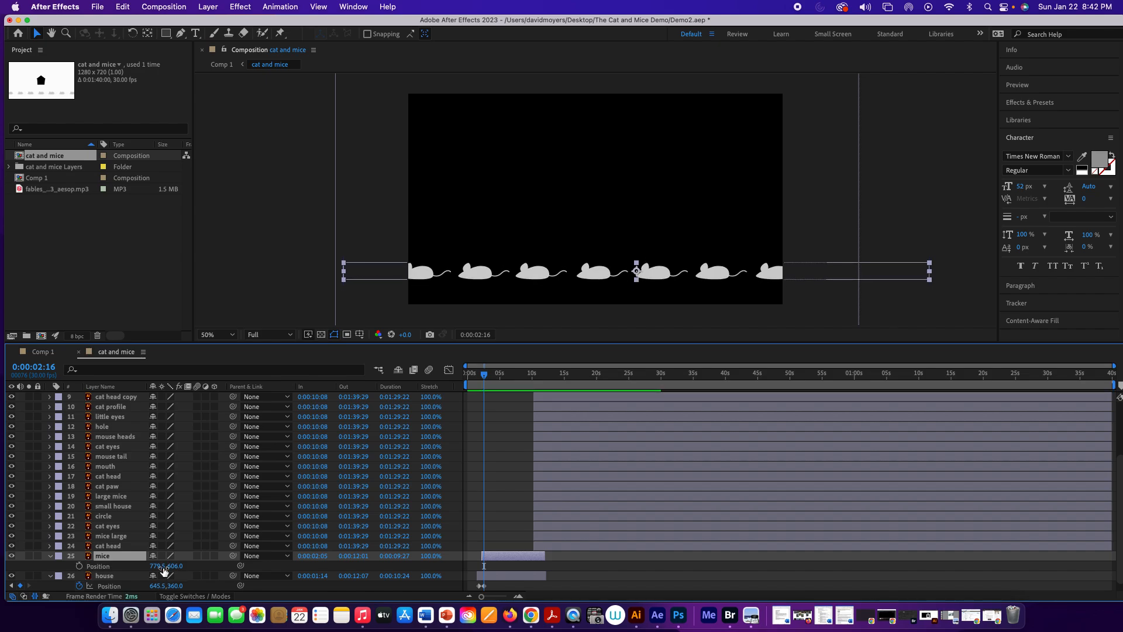
left_click_drag(158, 567, 303, 570)
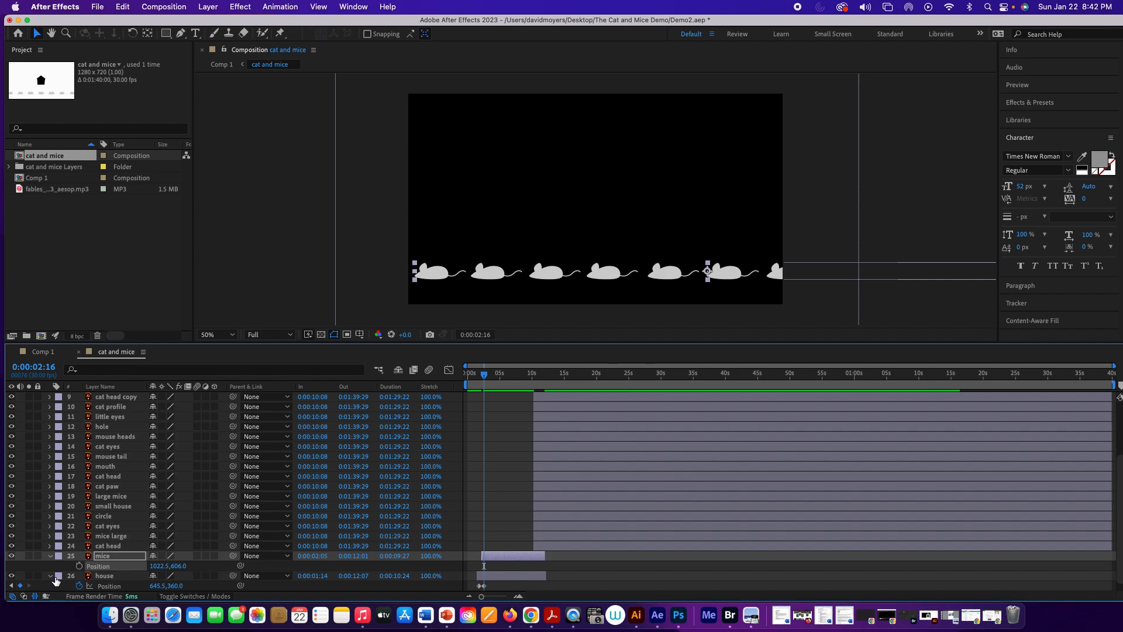
left_click(79, 565)
At the end of the first text line, 0:00:03:27, move the mice left to Position 284.5, 606 in cat and mice.
left_click(36, 353)
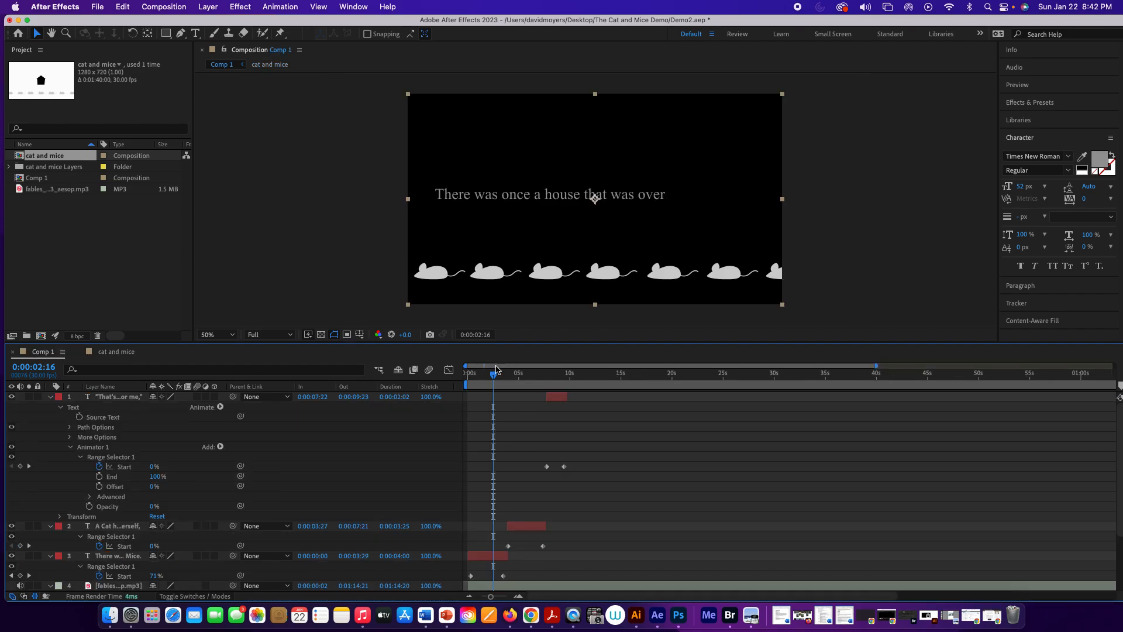
left_click_drag(494, 376, 509, 372)
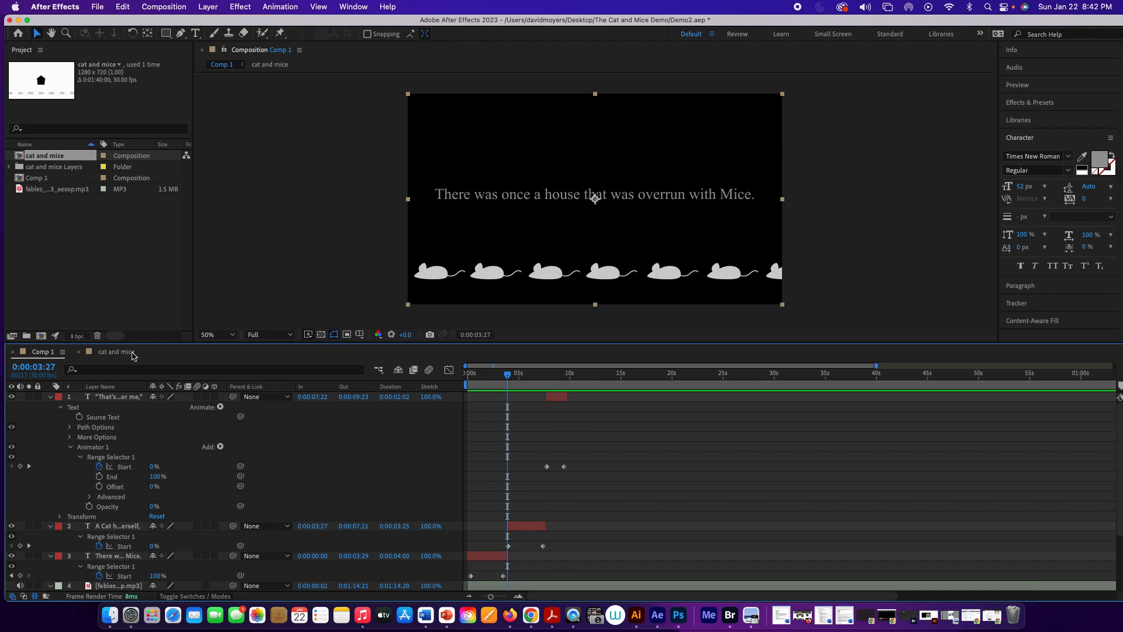
left_click(134, 356)
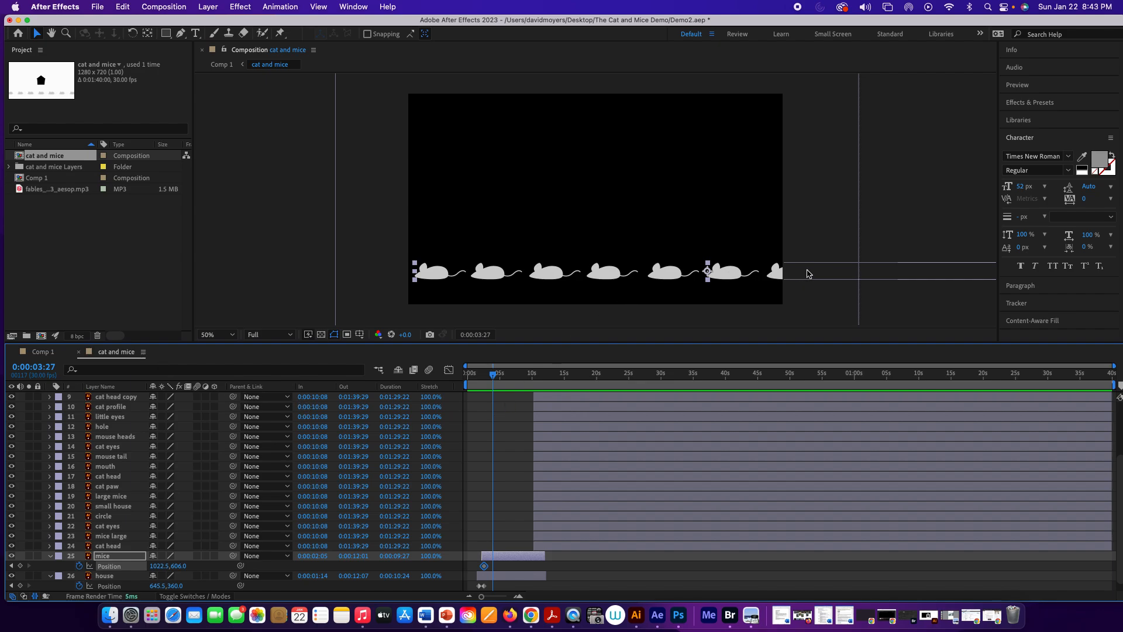
left_click_drag(769, 275, 554, 267)
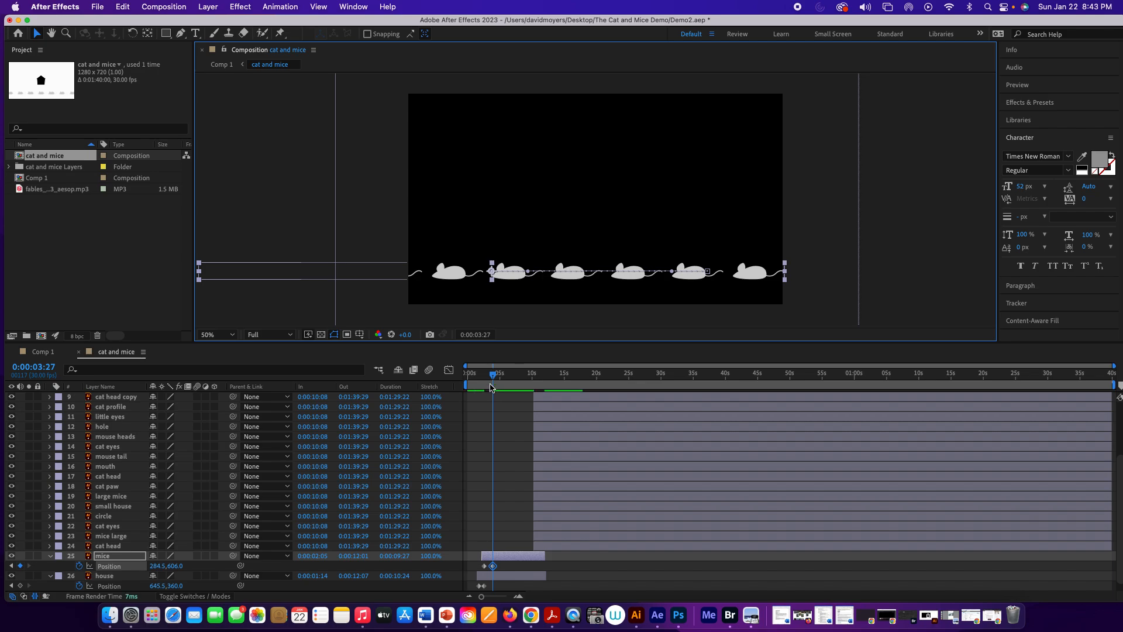
Preview Comp 1 from the beginning to check the mice movement against the first text line.
left_click_drag(493, 375, 435, 373)
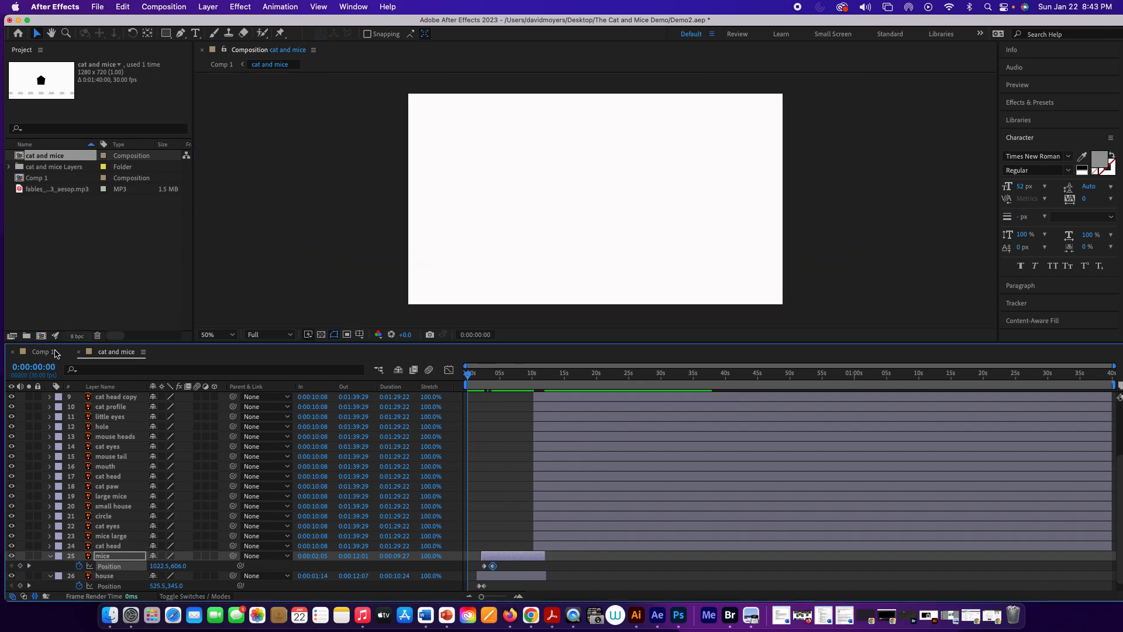
left_click(42, 351)
key("space")
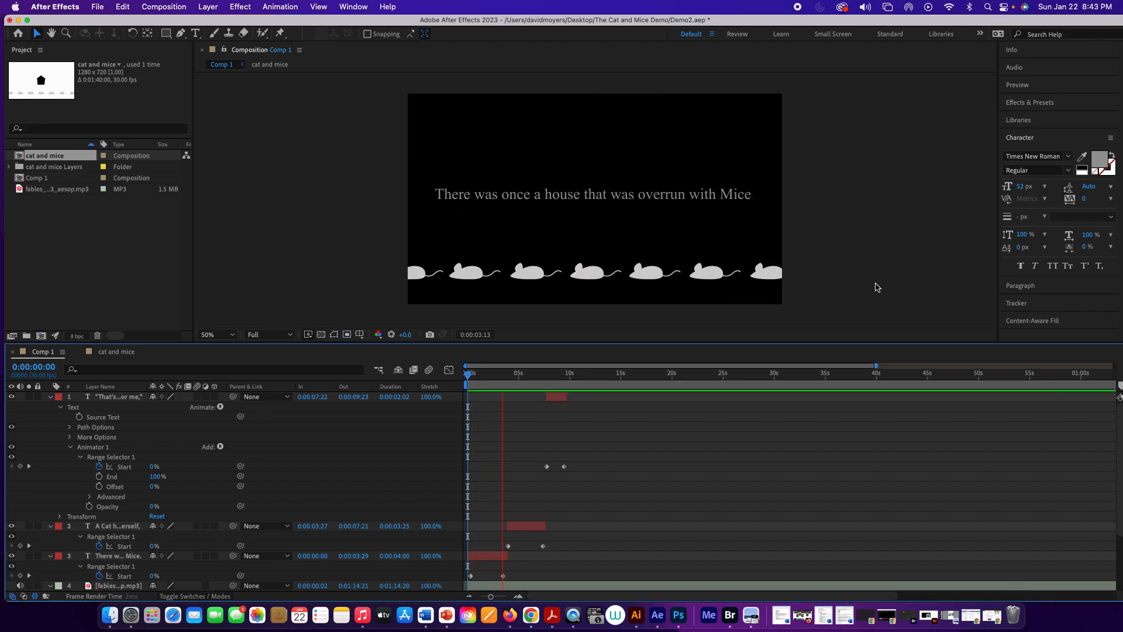
key("space")
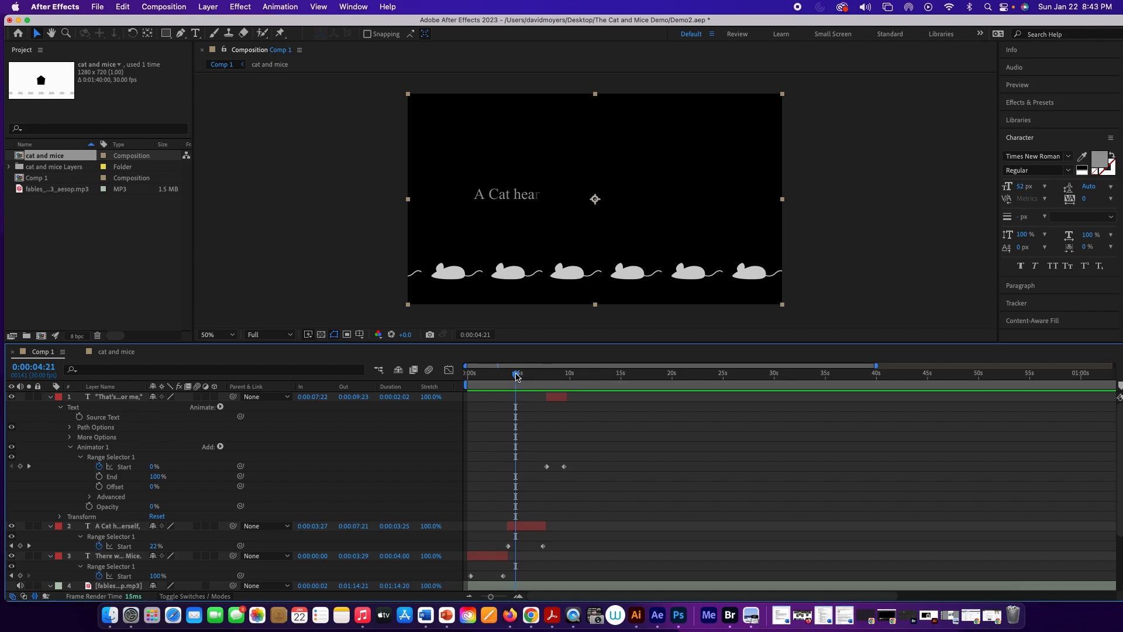
Locate the start of the second text line in Comp 1 and trim the start of layer 24, cat head, to 0:00:03:27.
left_click_drag(516, 376, 509, 376)
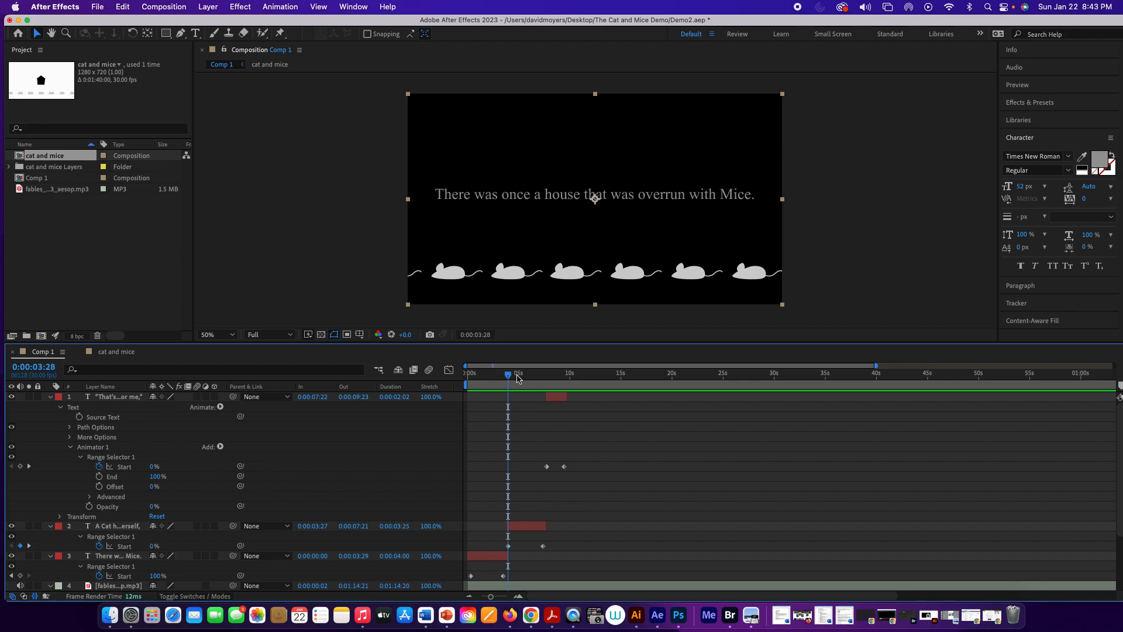
left_click(116, 352)
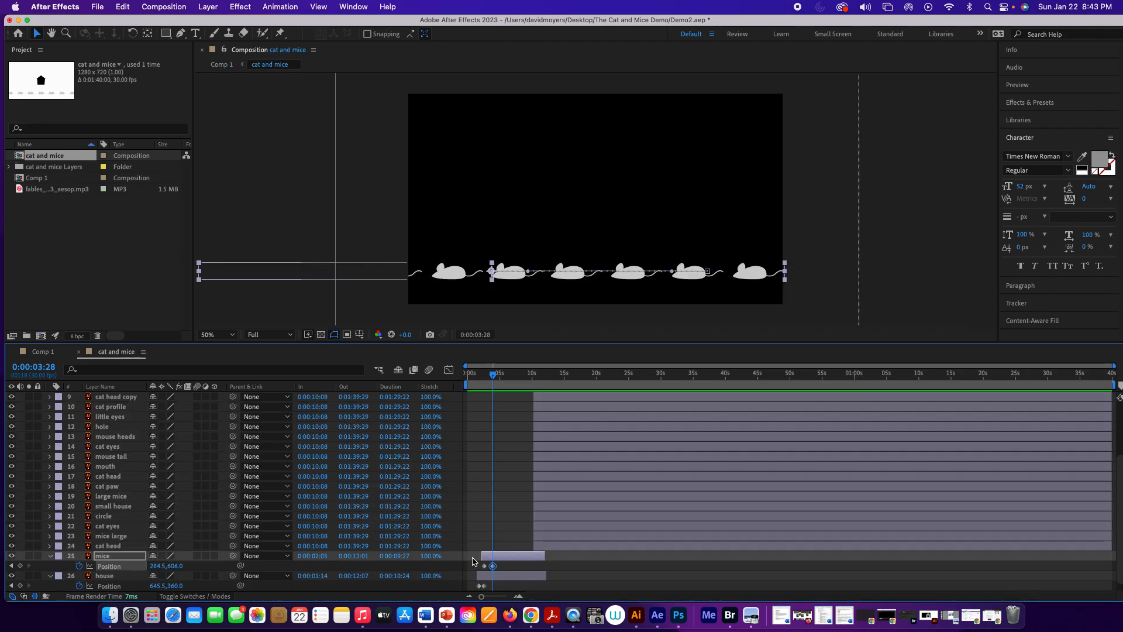
left_click_drag(536, 547, 495, 553)
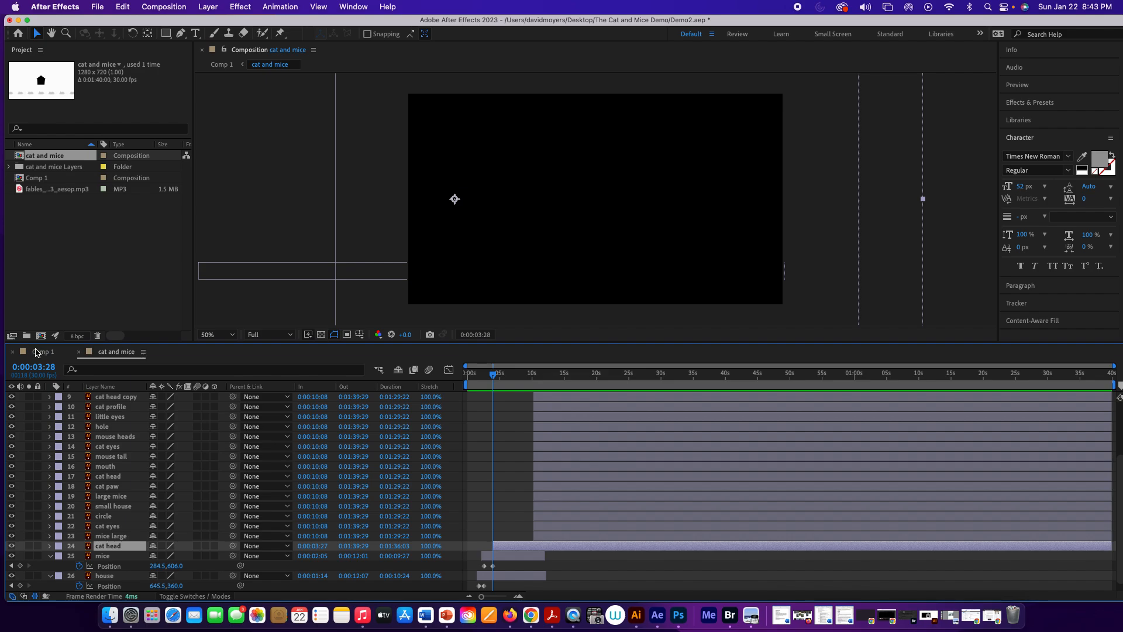
Preview Comp 1 from 0:00:03:28 through the second and third text lines, then move the time back to 0:00:06:11.
left_click(36, 352)
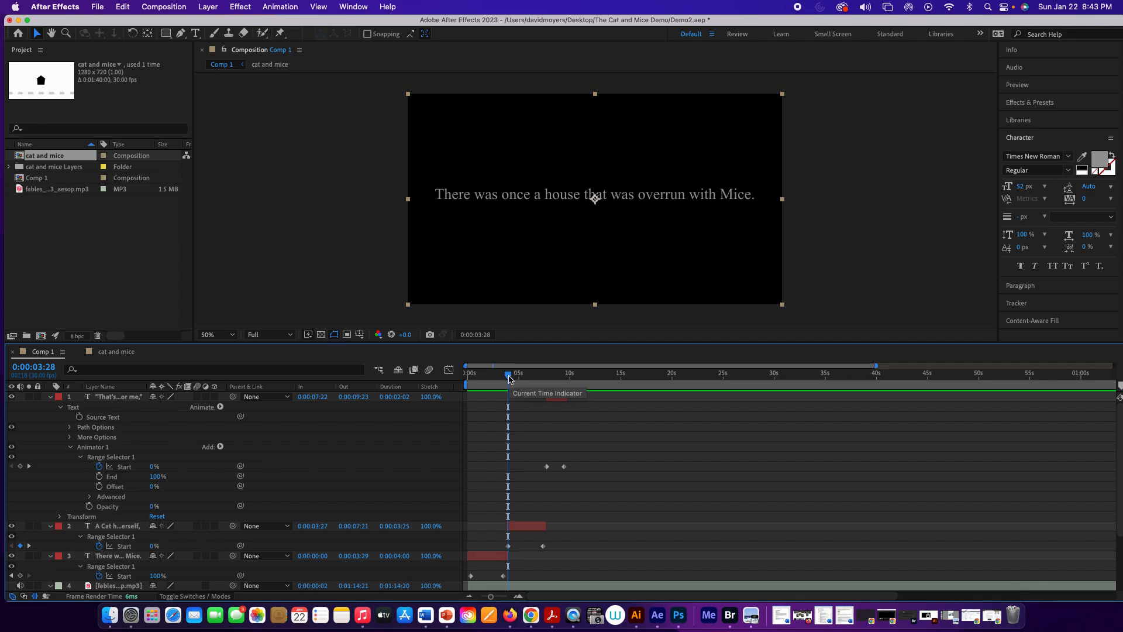
key("space")
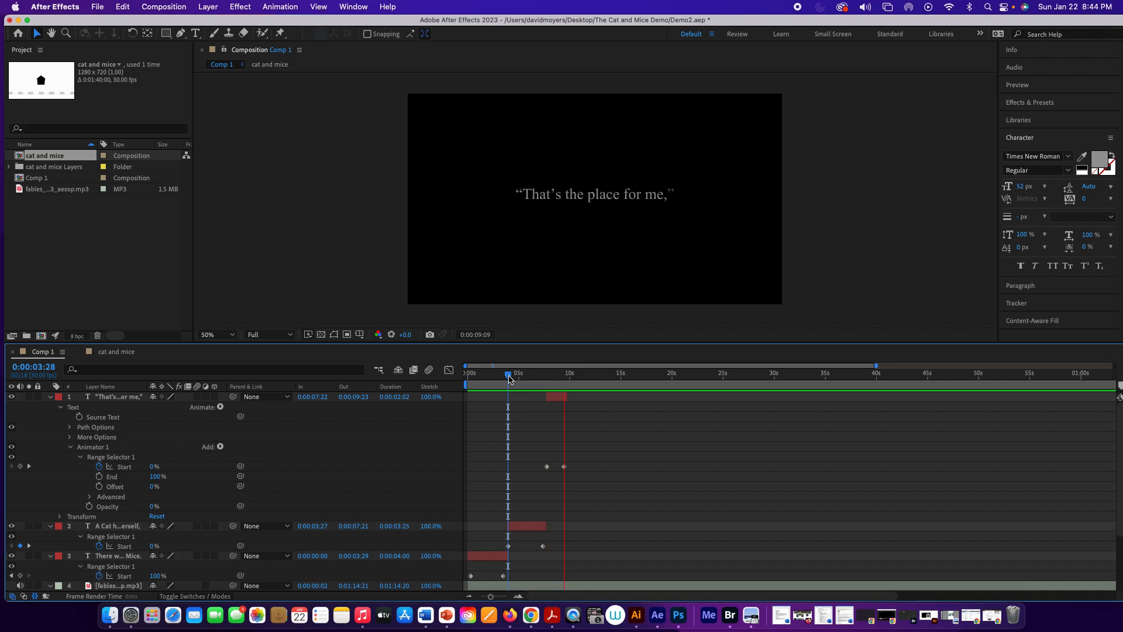
key("space")
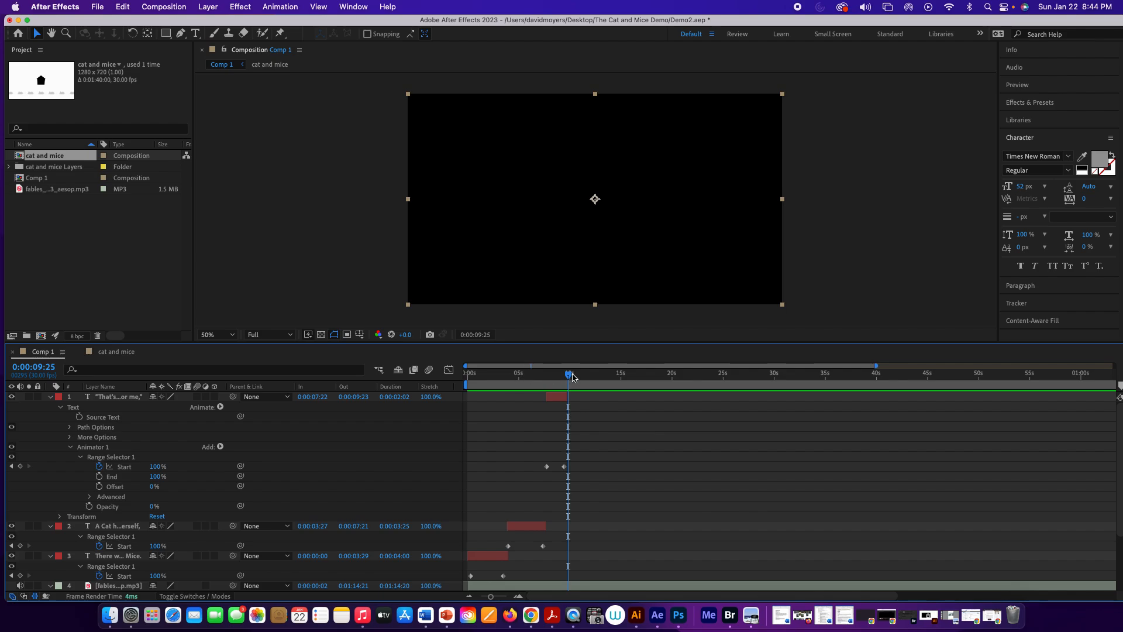
left_click_drag(573, 376, 533, 381)
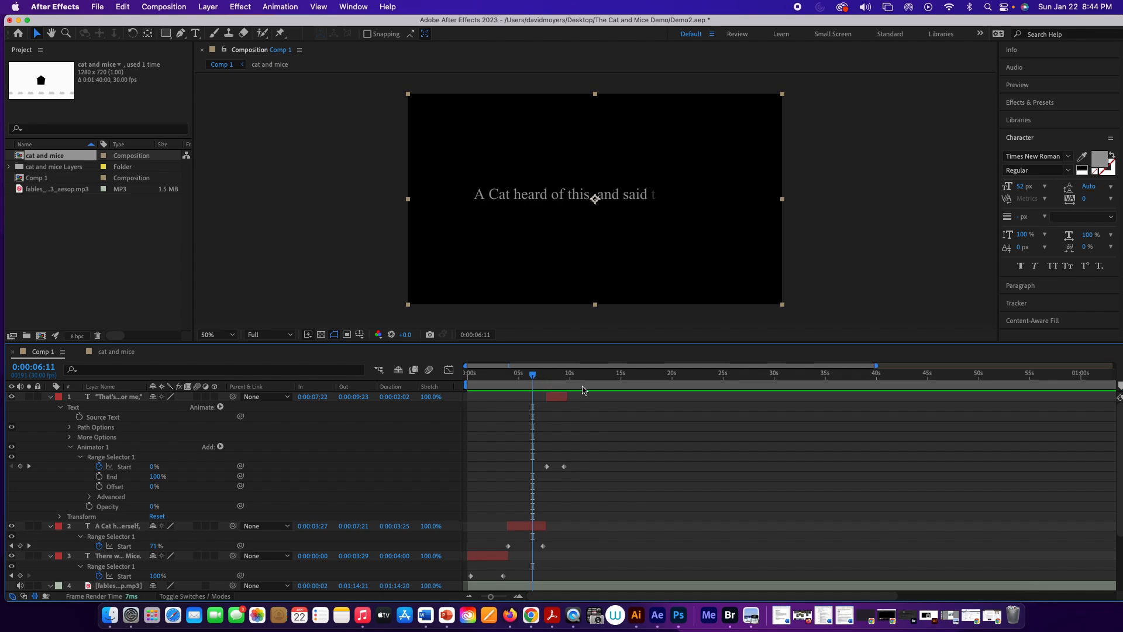
In cat and mice, trim the start of layer 22, cat eyes, to 0:00:03:25 and of mice large to 0:00:03:28.
left_click(117, 351)
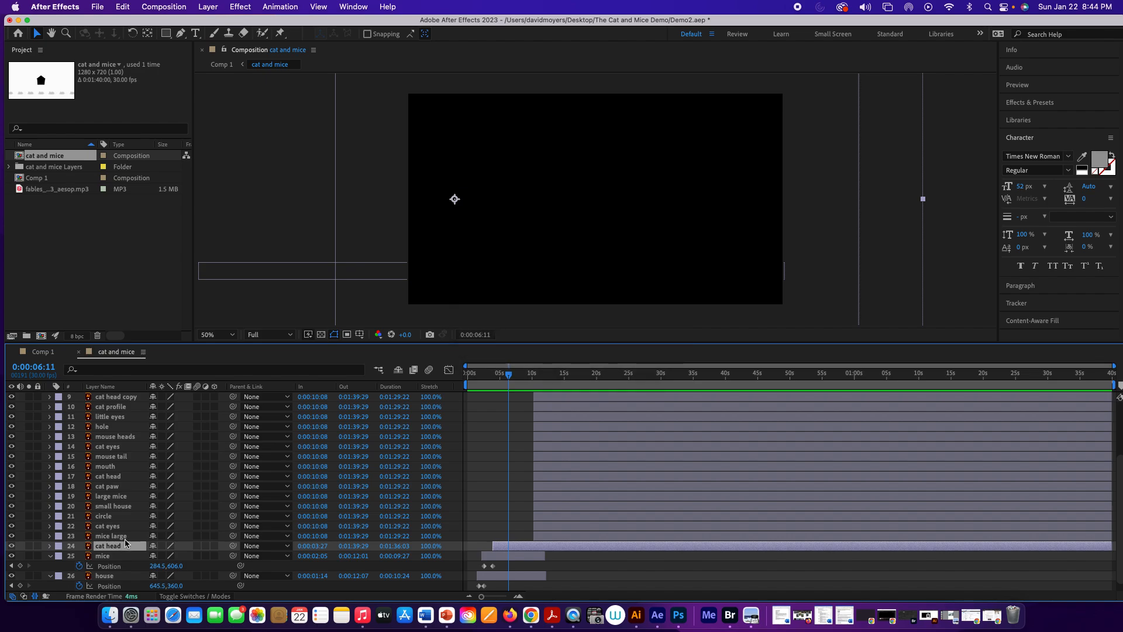
left_click_drag(533, 535, 492, 527)
left_click(492, 535)
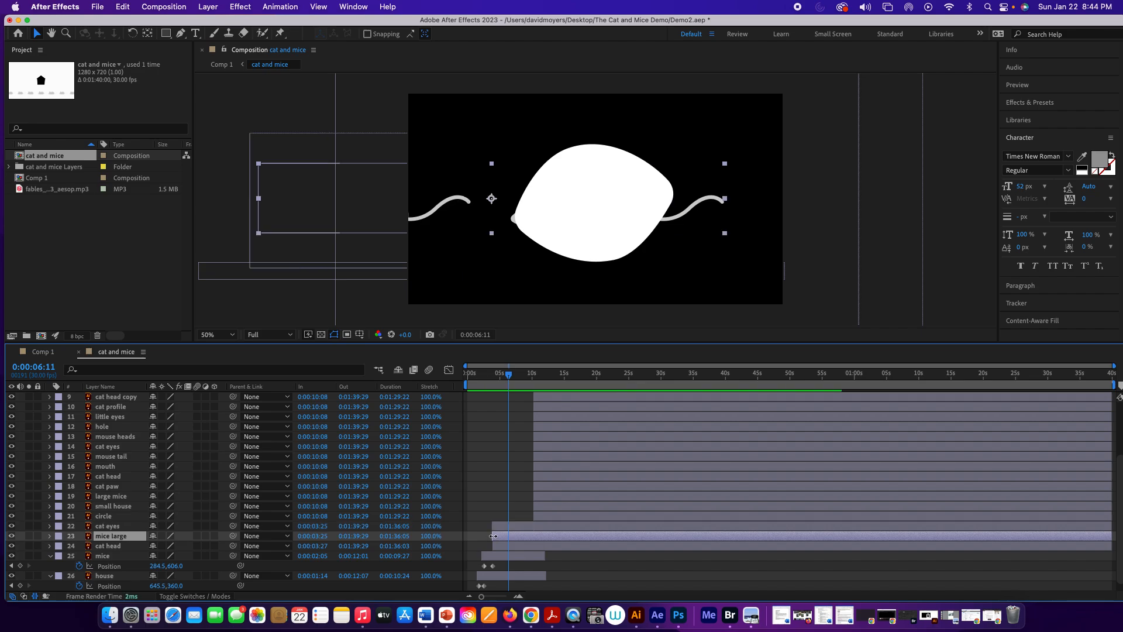
left_click_drag(492, 536, 493, 535)
Select layers 22 to 24, cat eyes, mice large and cat head, and show their Scale property.
left_click(121, 528)
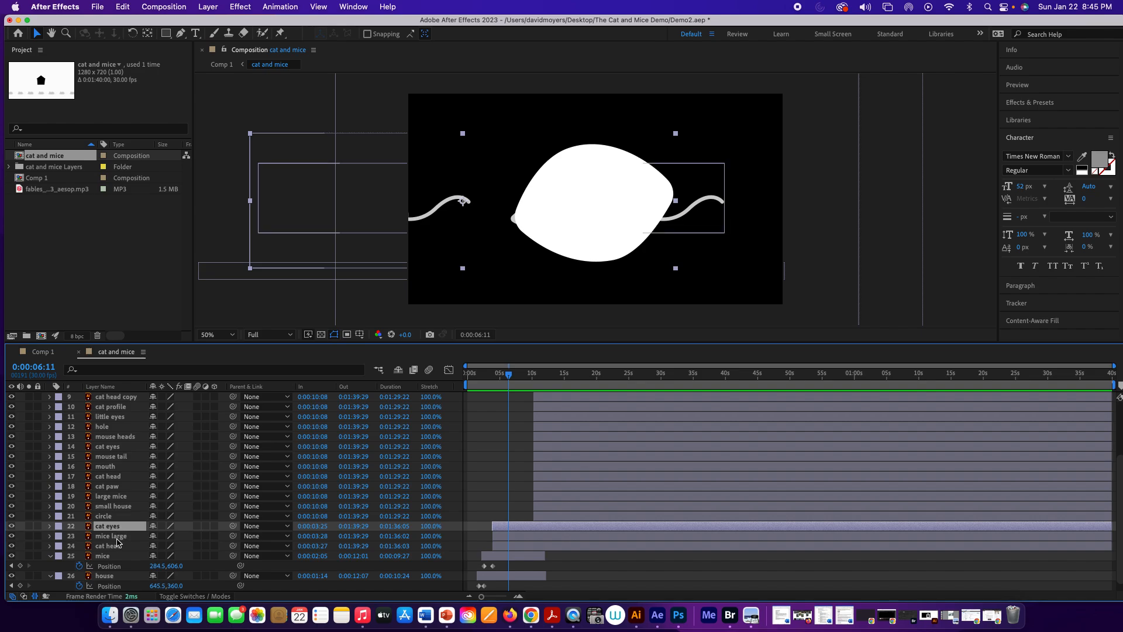
left_click(117, 547, "shift")
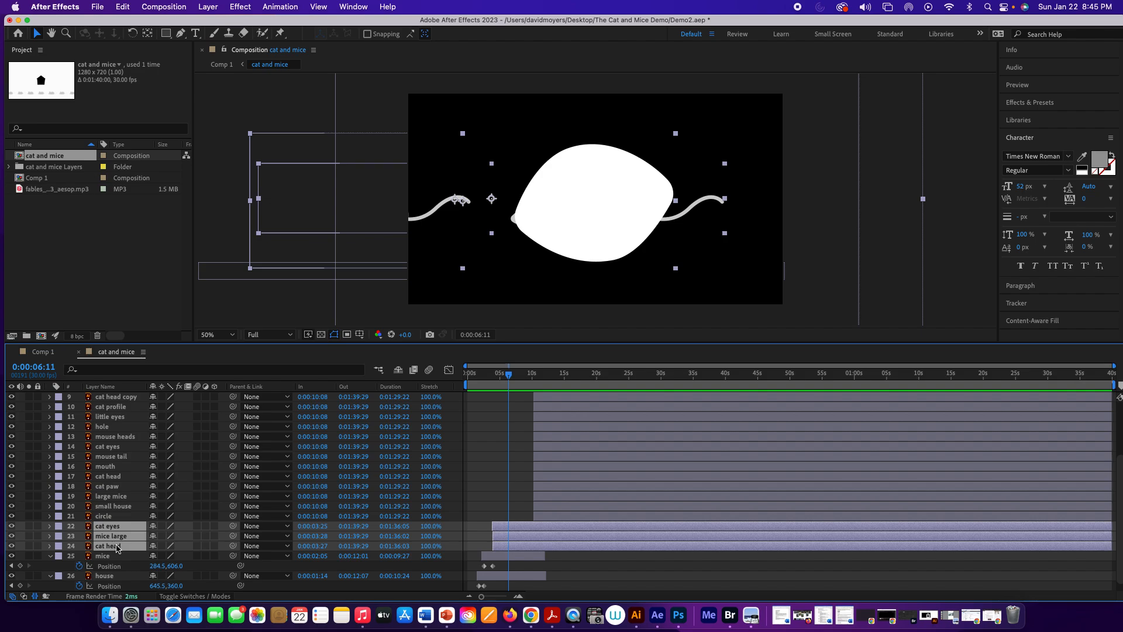
key("s")
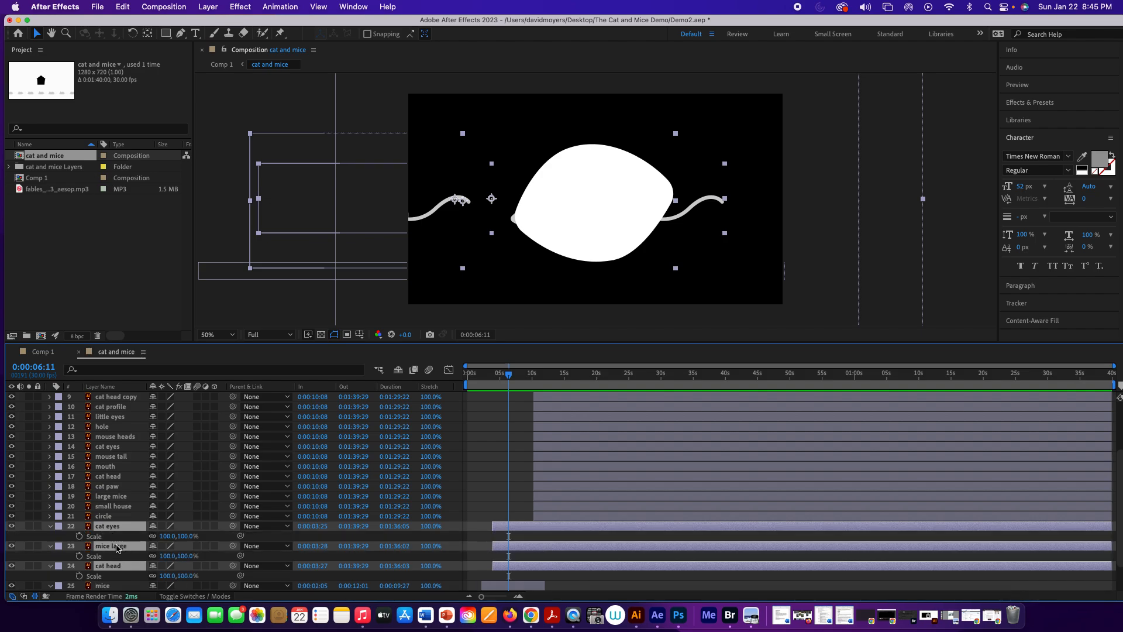
Hide the Scale rows of layers 22 and 23, cat eyes and mice large, and parent both layers to layer 24, cat head.
left_click(117, 548)
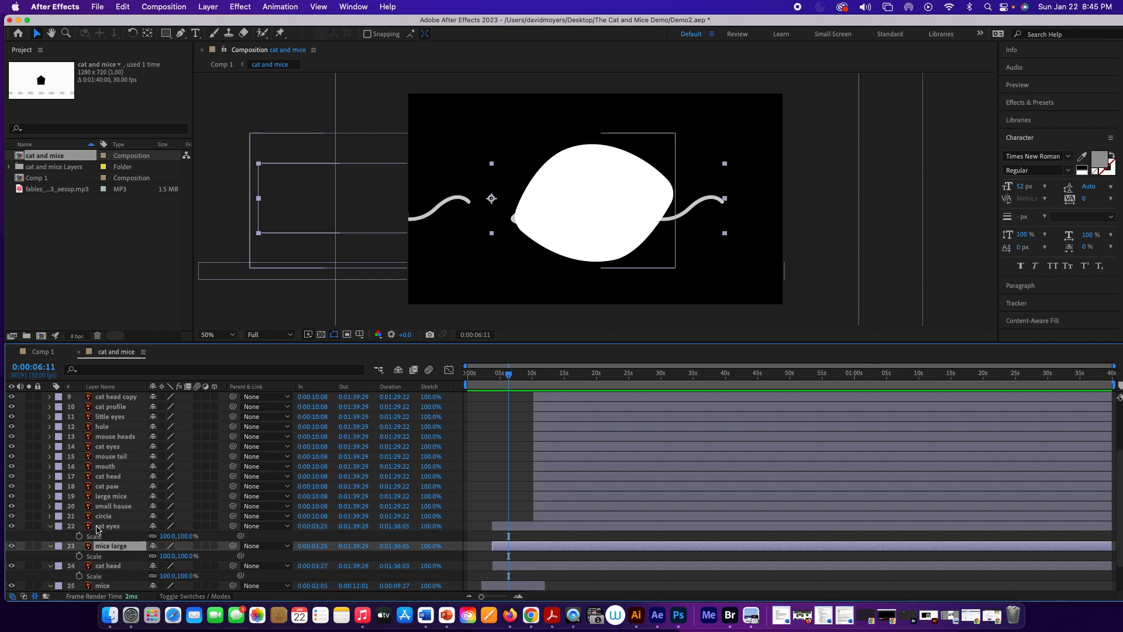
left_click(121, 6)
left_click(159, 37)
left_click(51, 526)
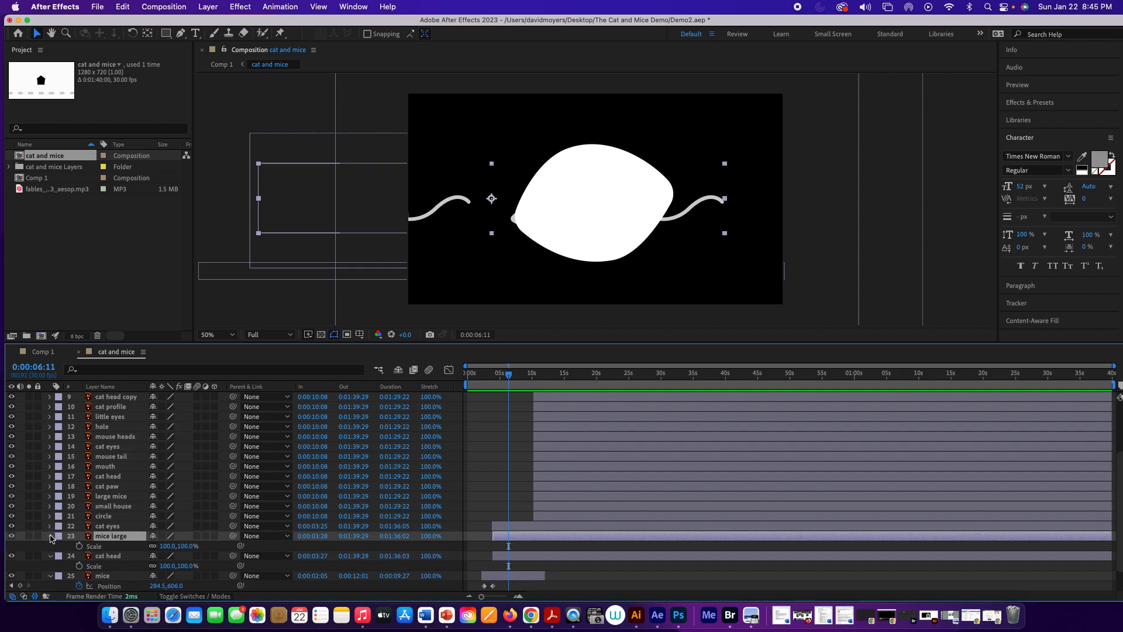
left_click(50, 536)
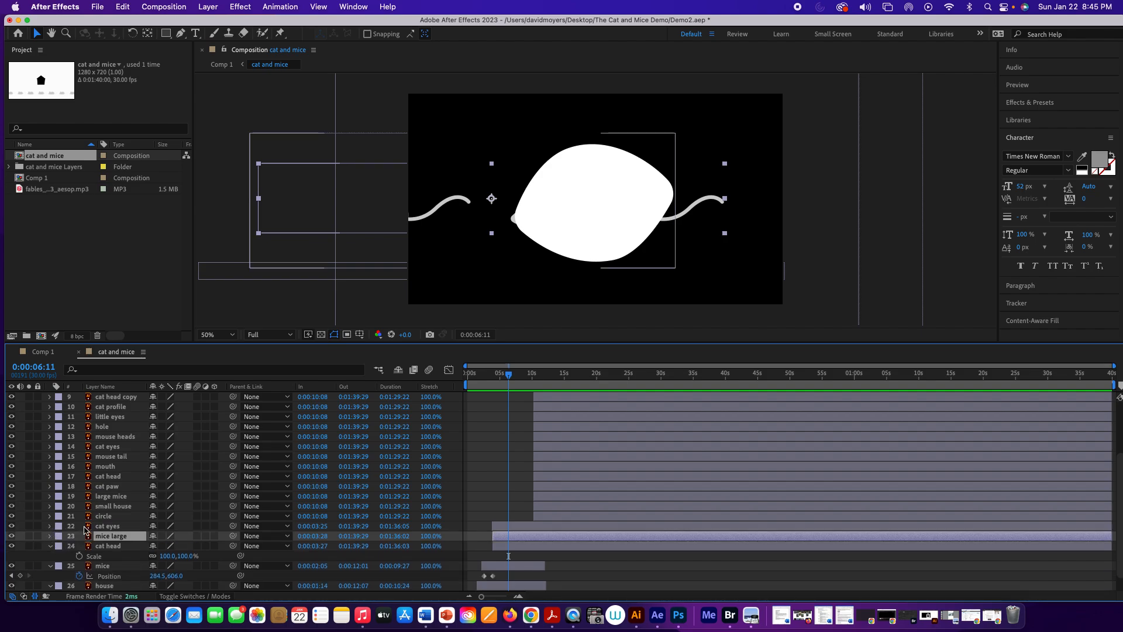
left_click(134, 525)
left_click(117, 545, "shift")
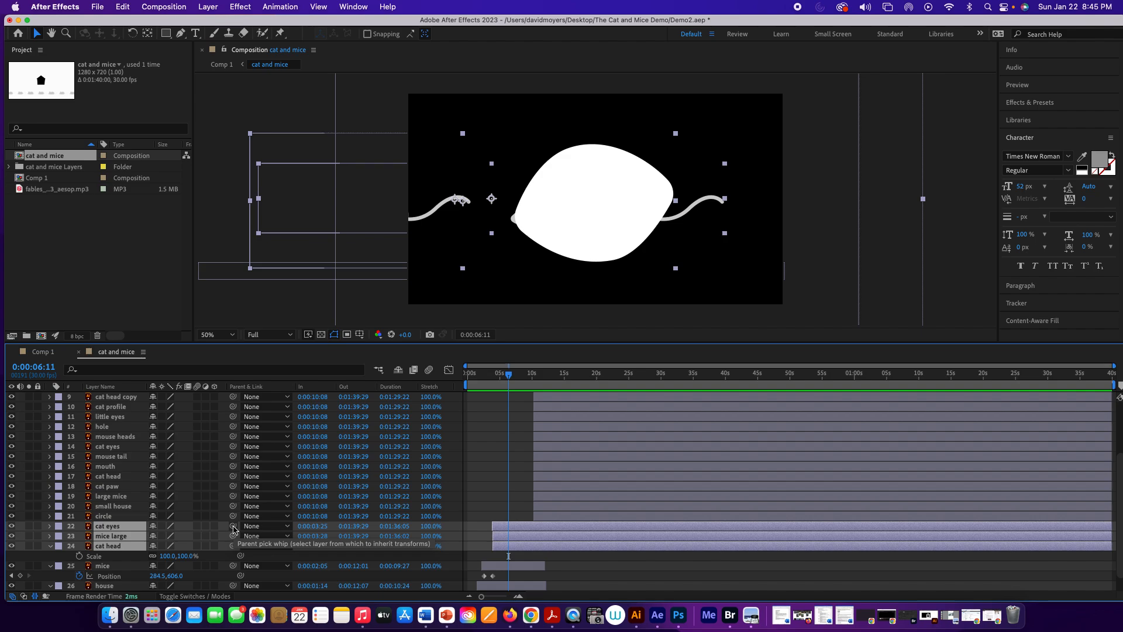
left_click_drag(233, 526, 110, 549)
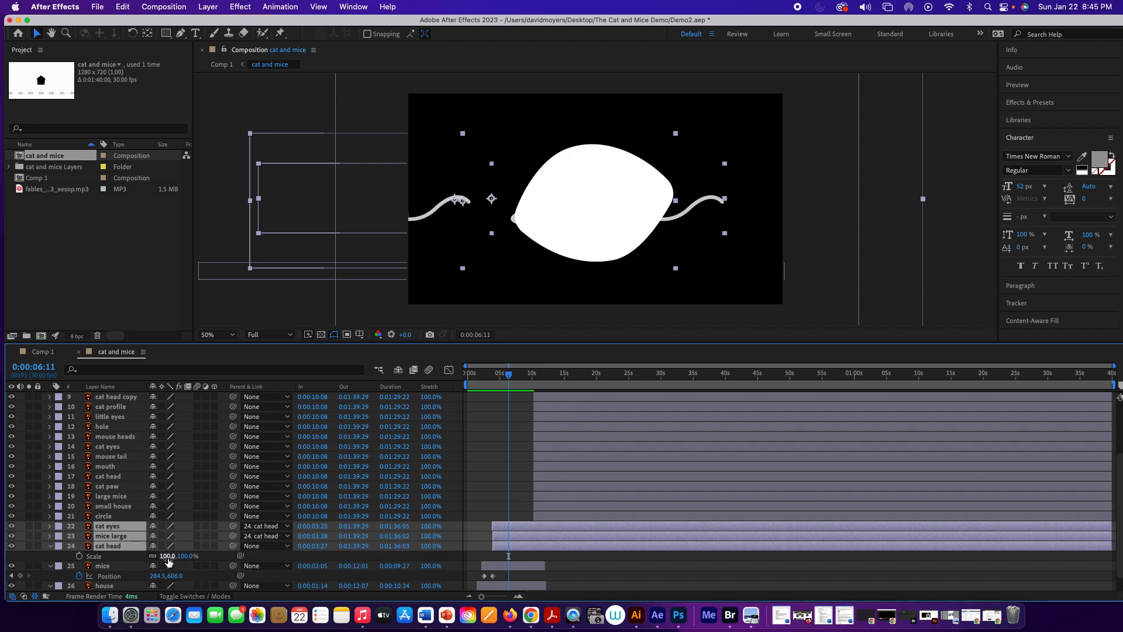
Keyframe the Scale of cat head at 100% at 0:00:06:11 and 21% at 0:00:03:27, the start of the second text line.
left_click(79, 556)
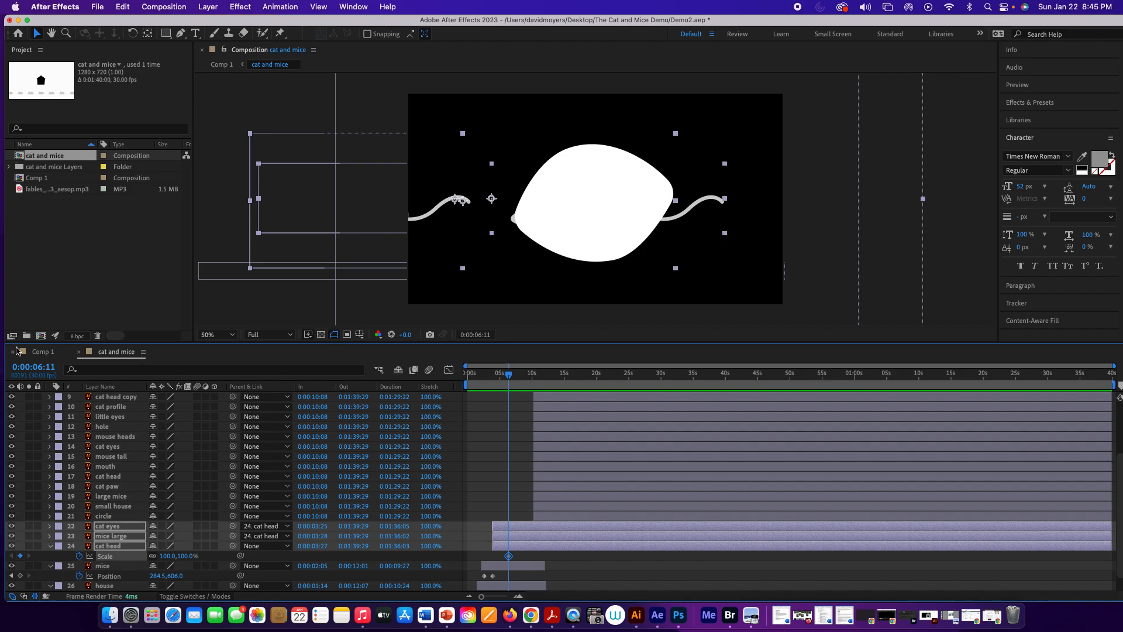
left_click(41, 355)
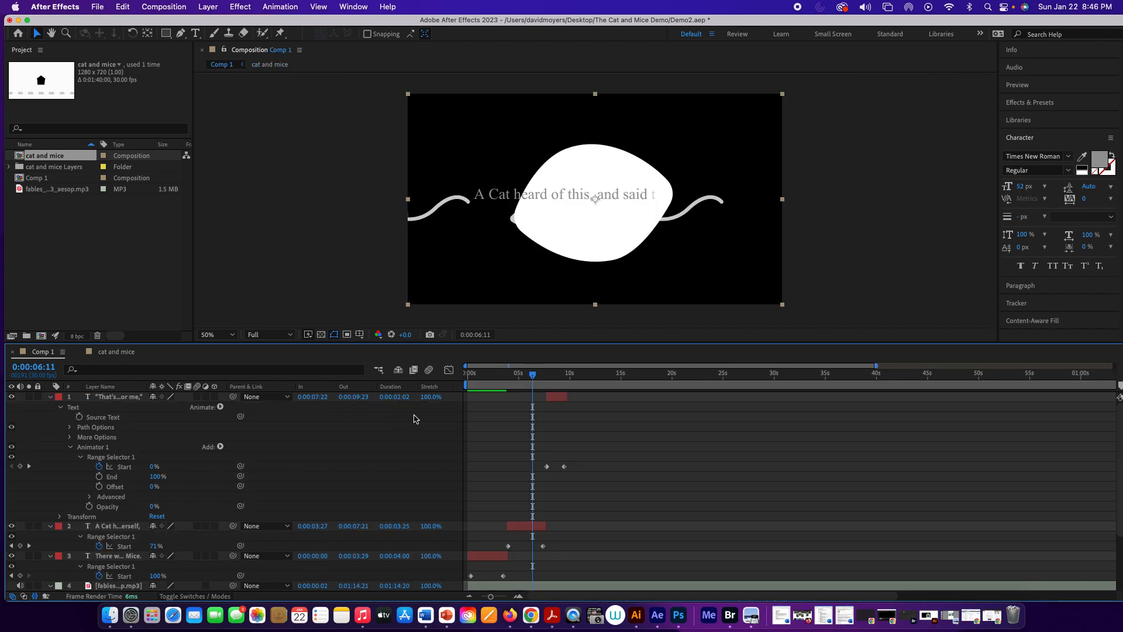
left_click_drag(534, 375, 509, 379)
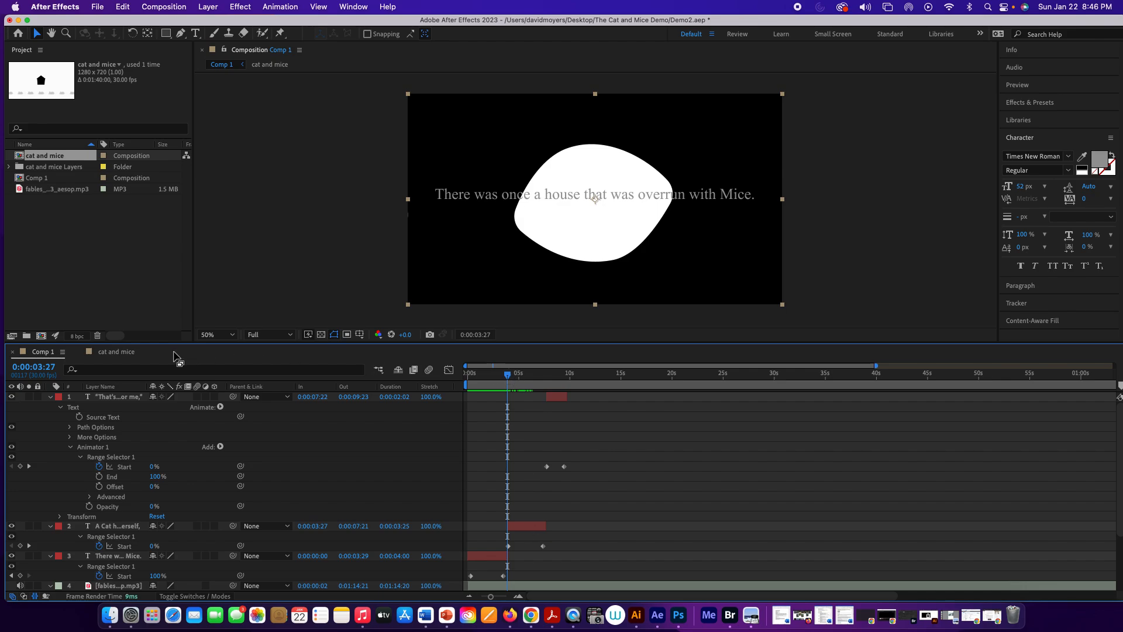
left_click(134, 353)
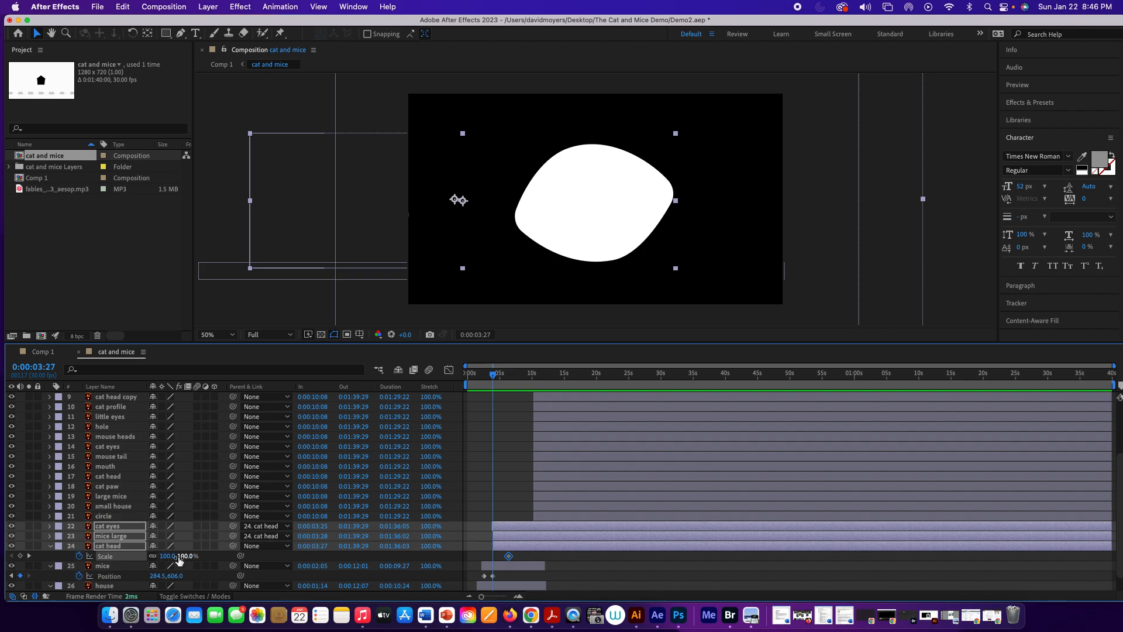
left_click_drag(183, 560, 139, 561)
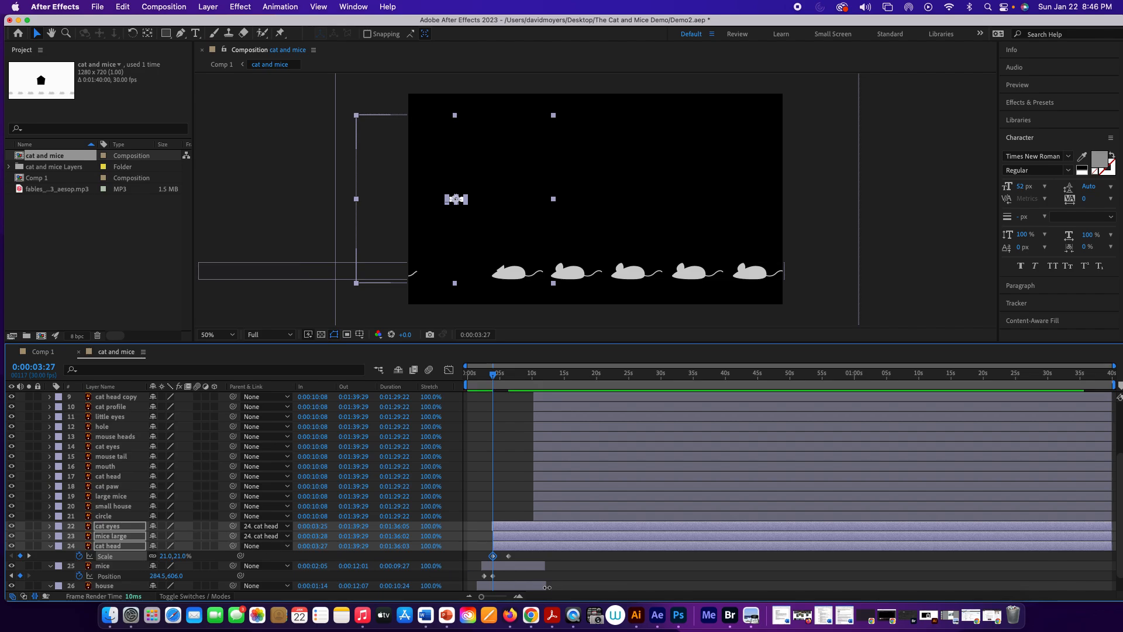
Trim the end of the mice layer to 0:00:04:01 and the end of the house layer to 0:00:07:13.
left_click(547, 587)
left_click_drag(547, 587, 494, 587)
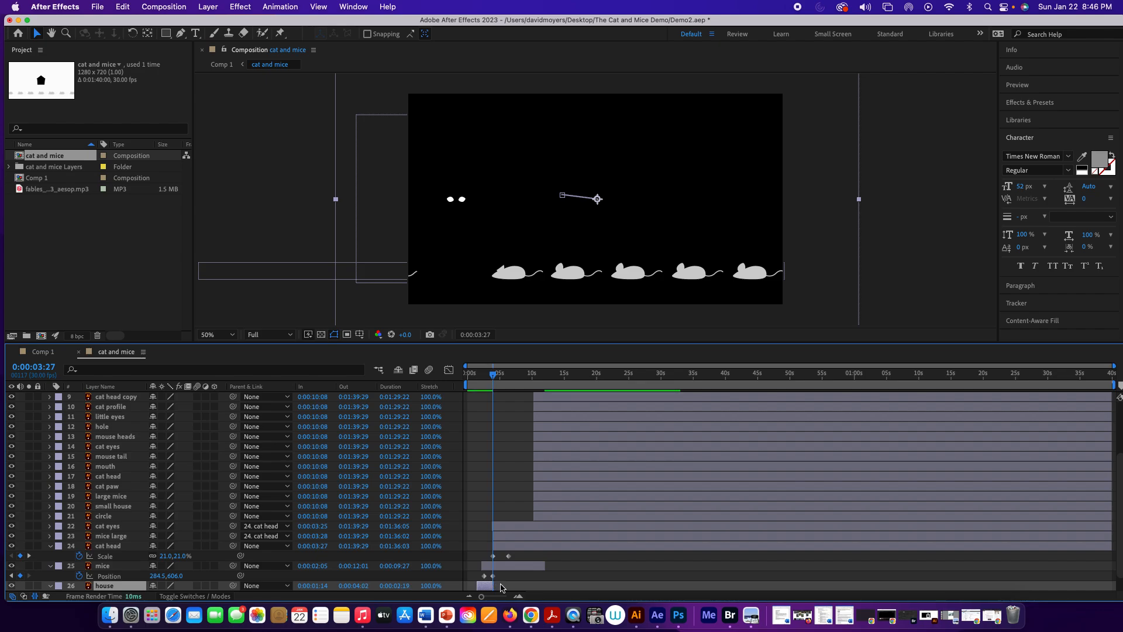
left_click_drag(544, 565, 515, 586)
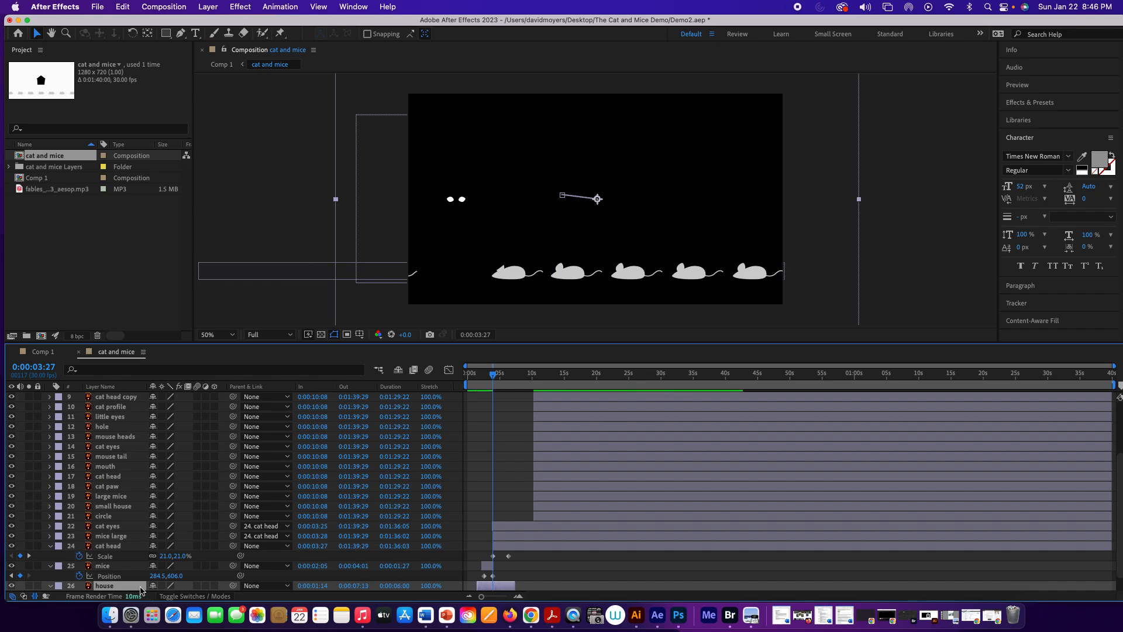
Show the house layer's Opacity and keyframe it at 100% at 0:00:03:27 and 6% at 0:00:04:11.
key("u")
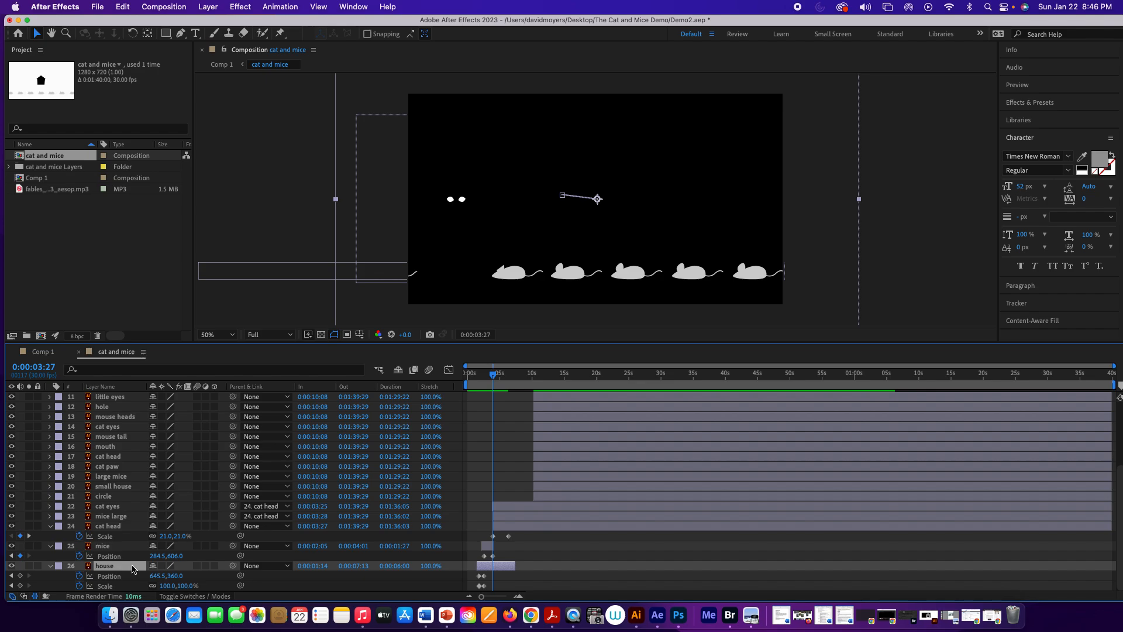
key("shift+t")
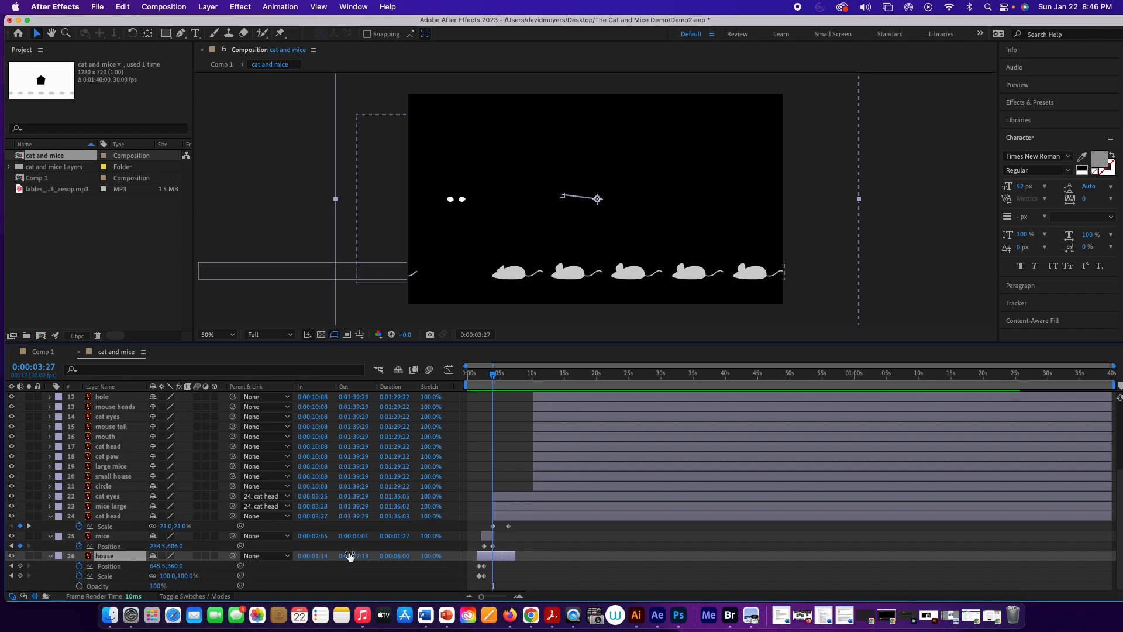
left_click(79, 586)
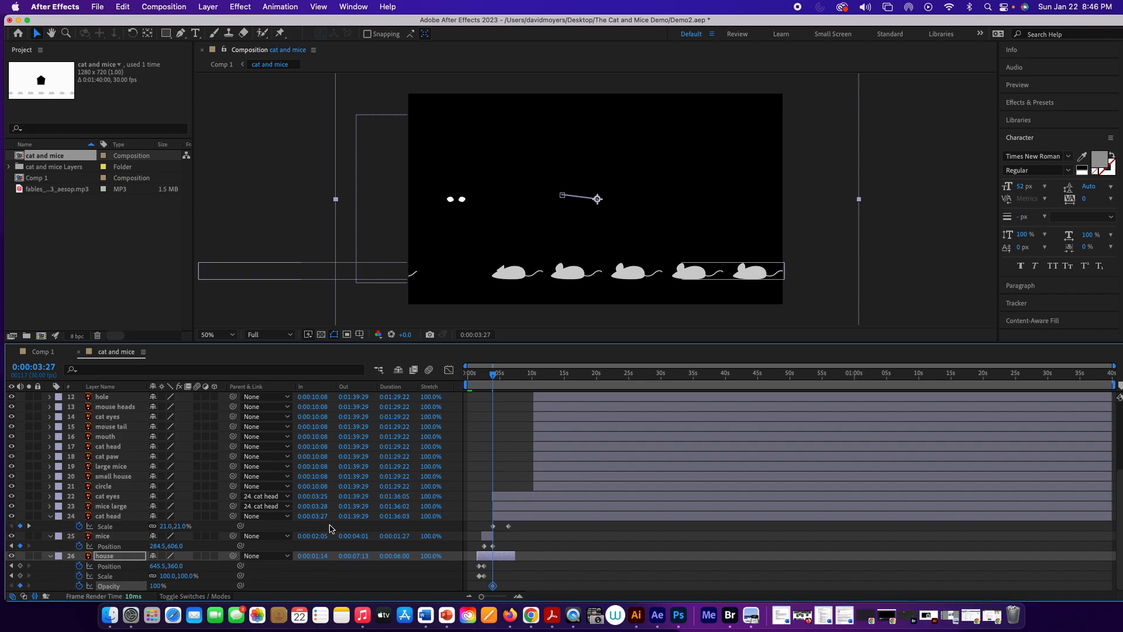
left_click(496, 380)
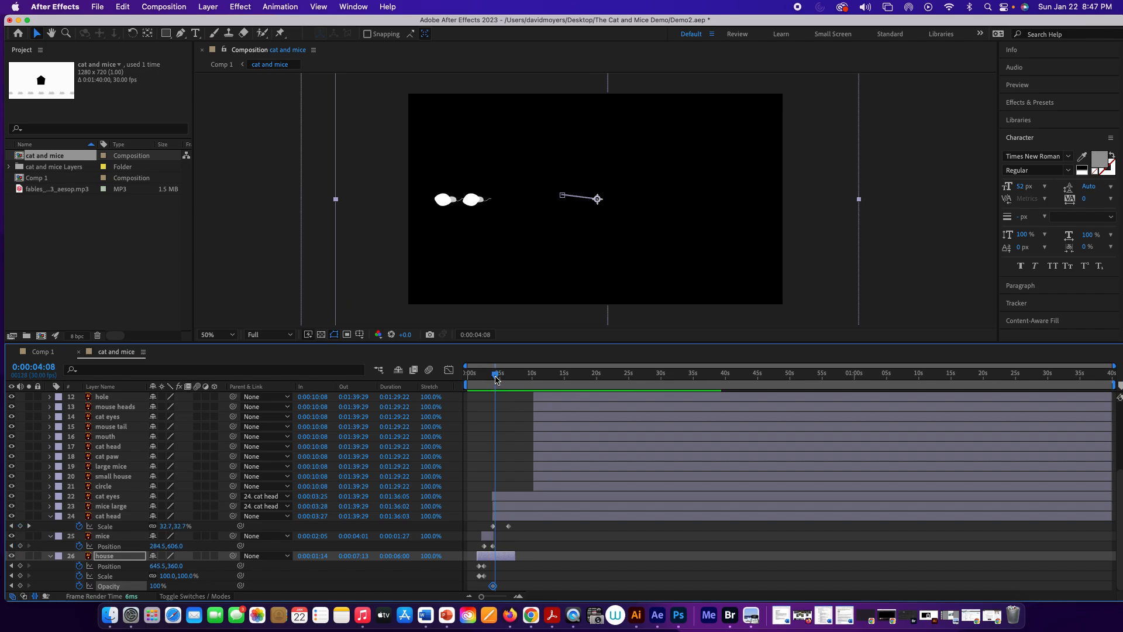
left_click_drag(495, 380, 497, 380)
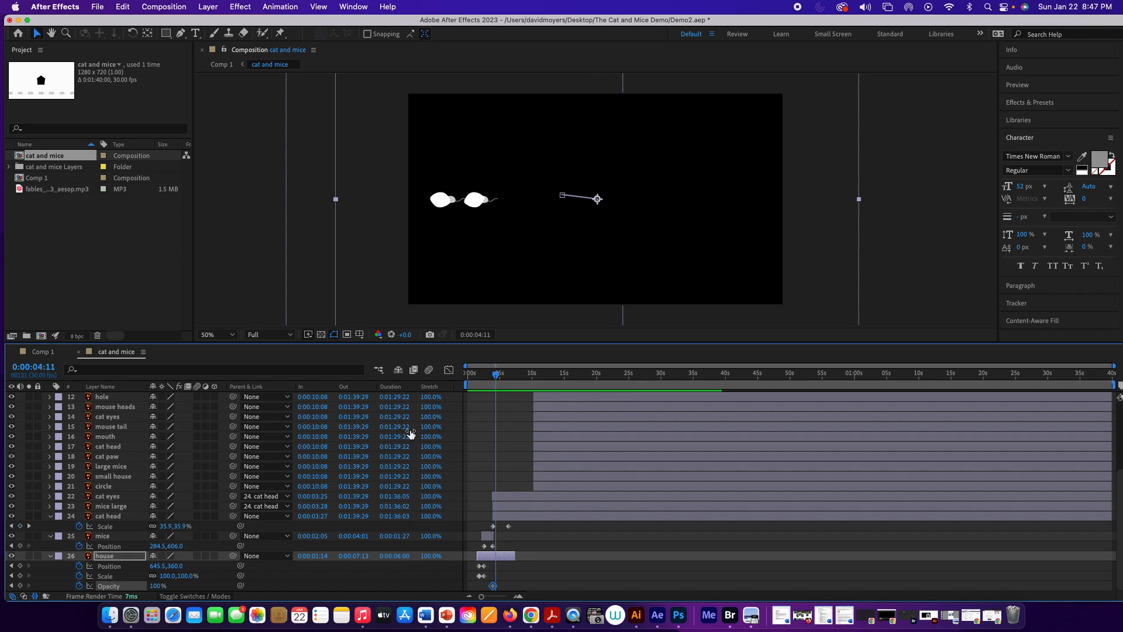
left_click_drag(157, 589, 2, 566)
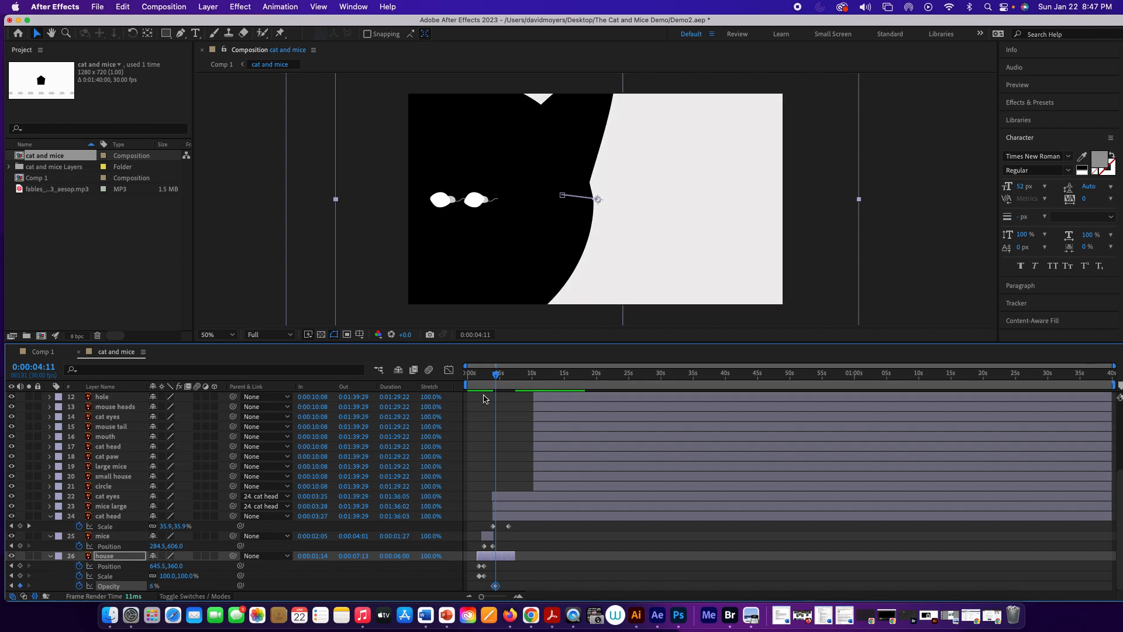
Check the house fade at 0:00:04:00, shift its first Opacity keyframe slightly earlier and its 6% keyframe to about 0:00:05:00.
mouse_move(498, 379)
left_mouse_down()
mouse_move(488, 381)
mouse_move(514, 383)
mouse_move(497, 389)
left_mouse_up()
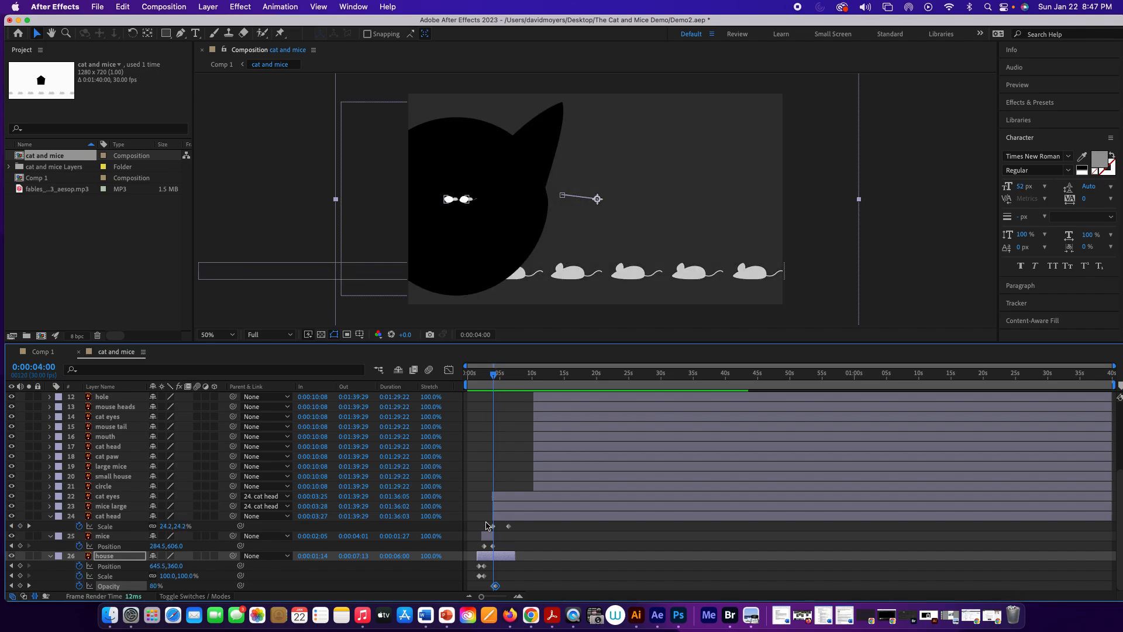
left_click_drag(496, 586, 491, 590)
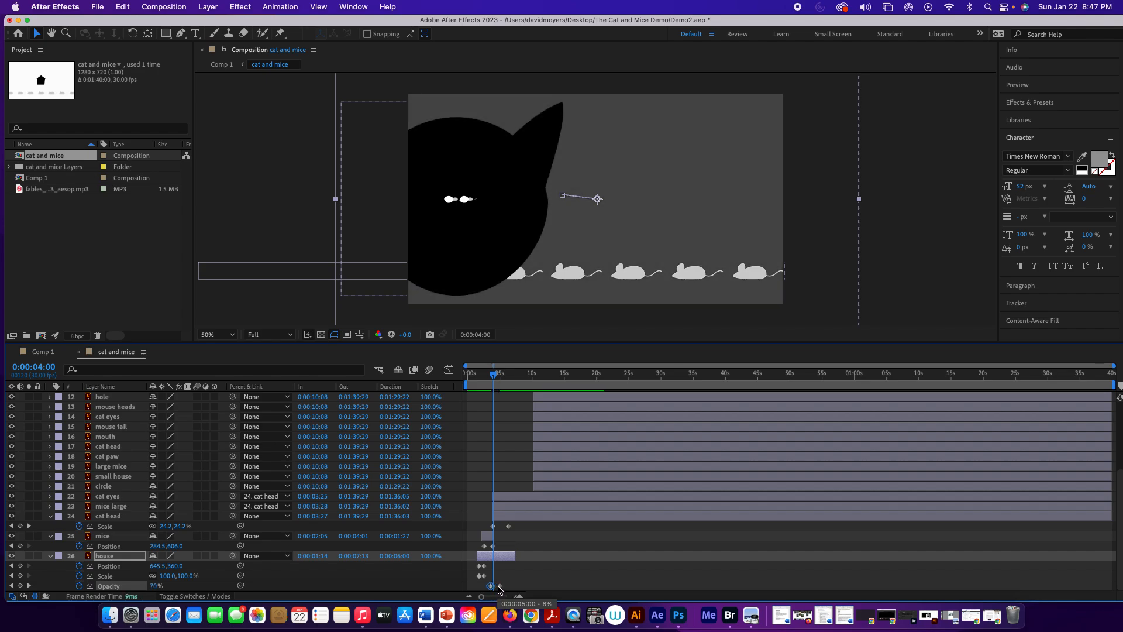
left_click_drag(491, 591, 490, 590)
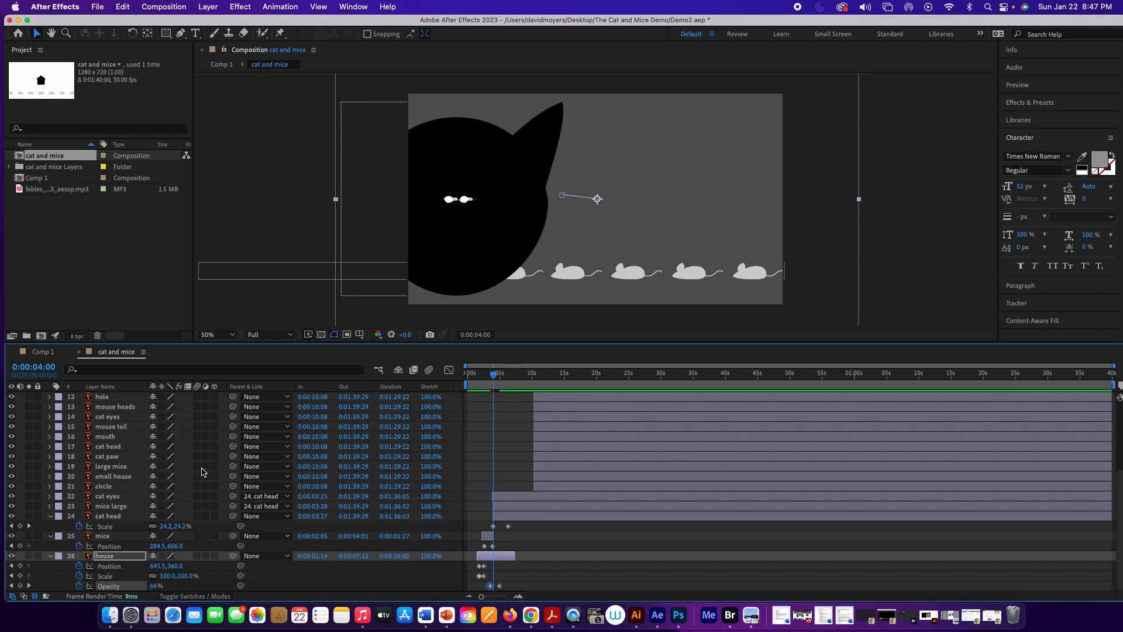
Select layers 22 to 24 and try a cat head Scale of 28% at 0:00:03:27.
left_click(110, 517)
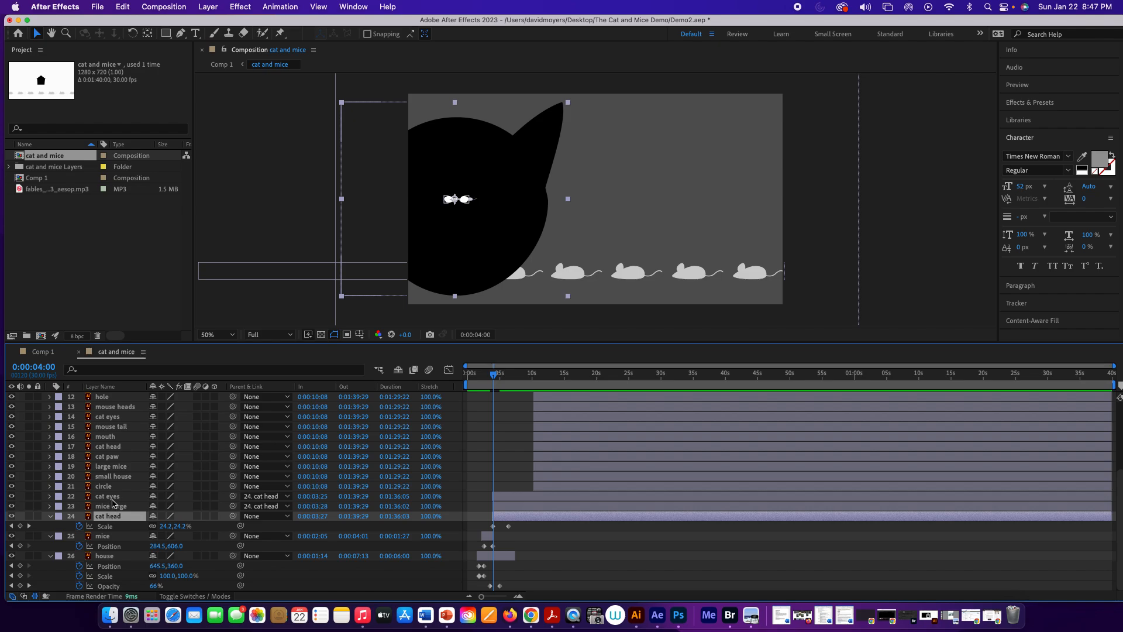
left_click(113, 499, "shift")
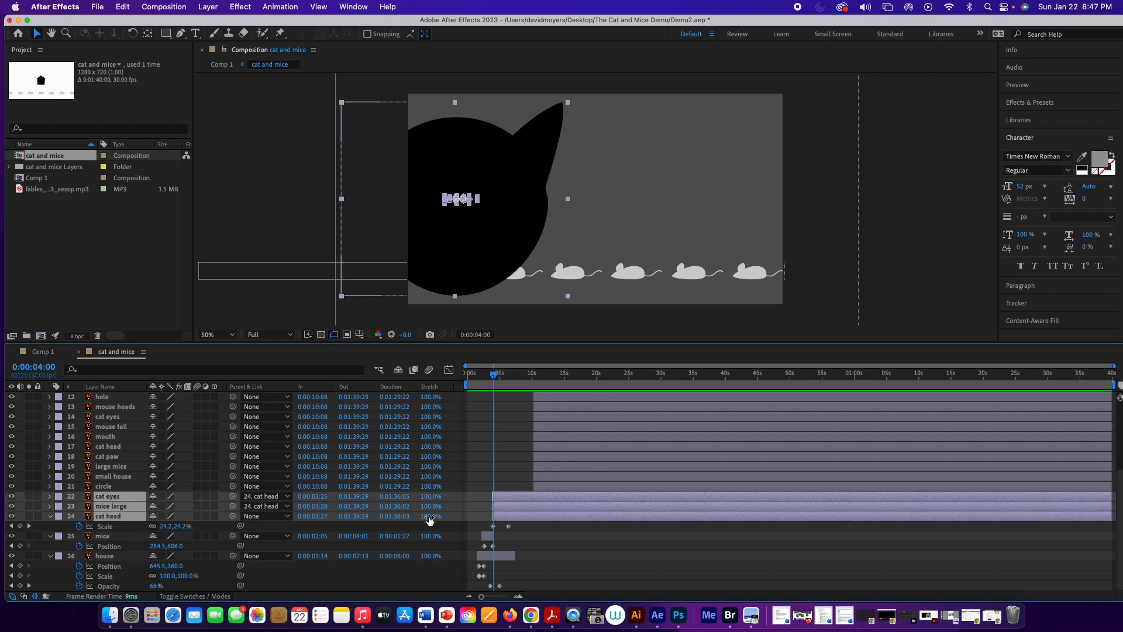
left_click(493, 374)
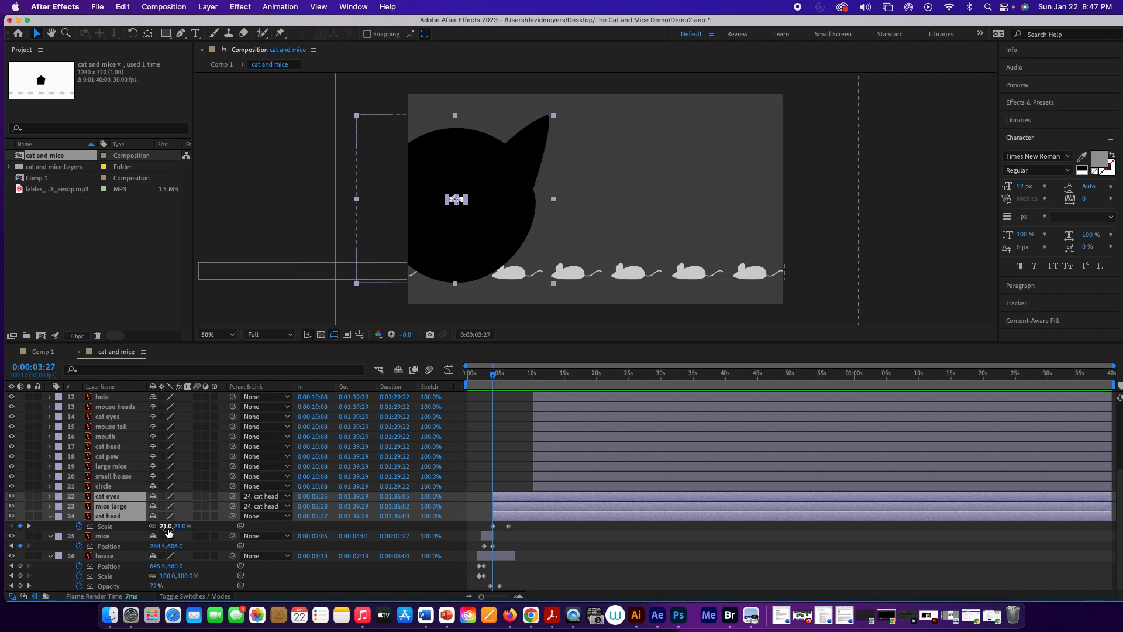
mouse_move(167, 529)
left_mouse_down()
mouse_move(155, 529)
mouse_move(182, 528)
mouse_move(173, 528)
left_mouse_up()
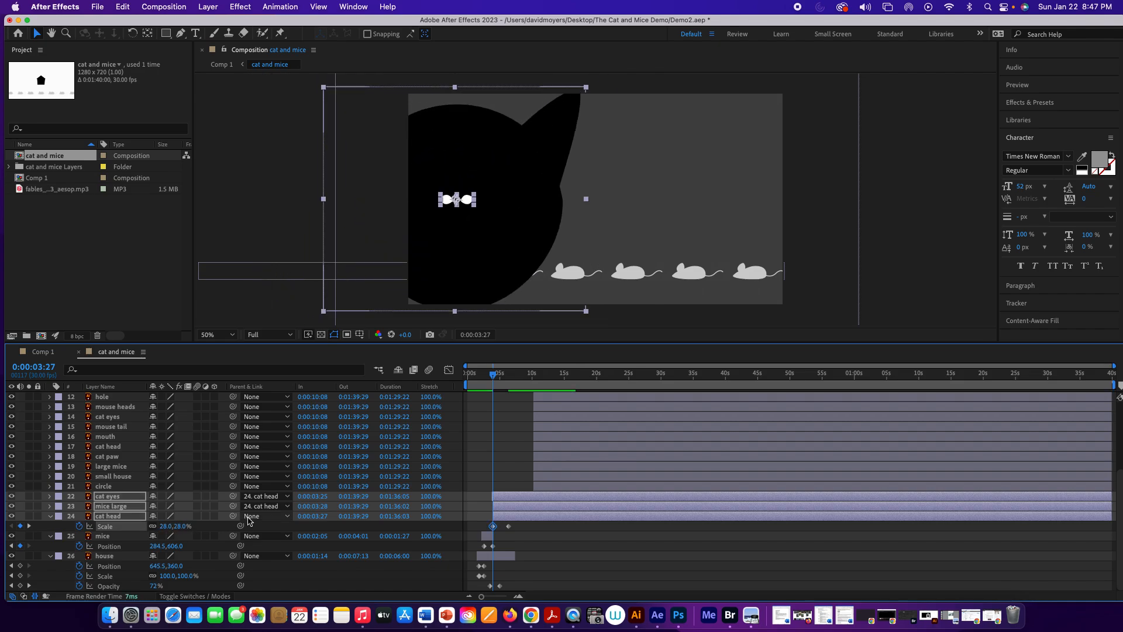
Undo the recent edits back through the house fade, the mice and house trims and the cat head's Scale keyframe at 0:00:03:27.
key("super+z")
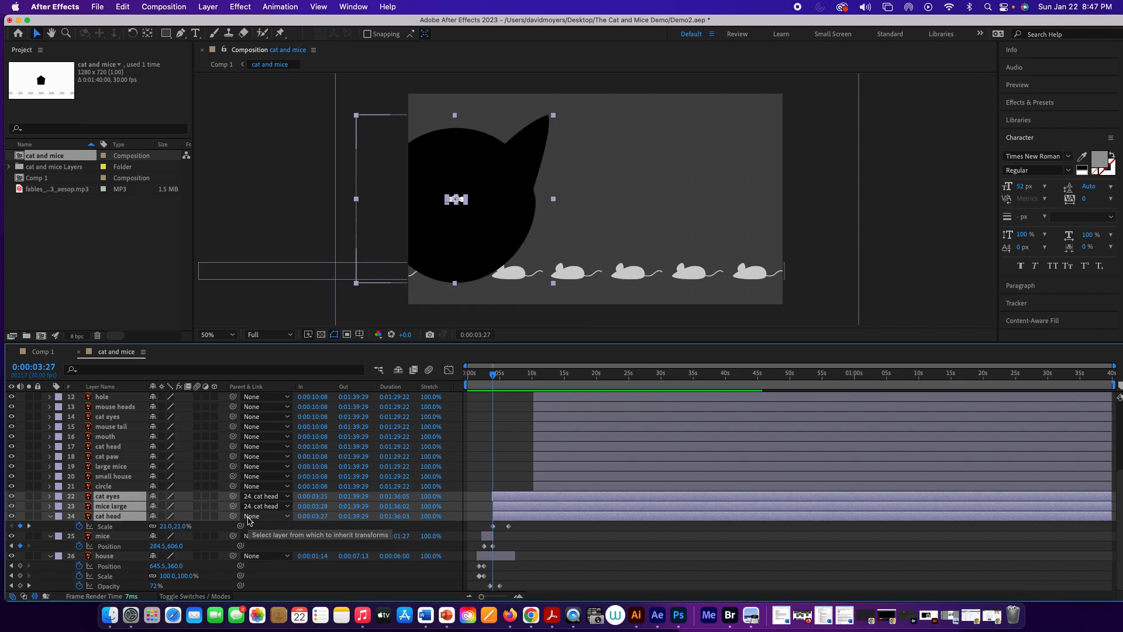
key("super+z")
key("super+z")
key("super+z")
key("super+z")
key("super+z")
key("super+z")
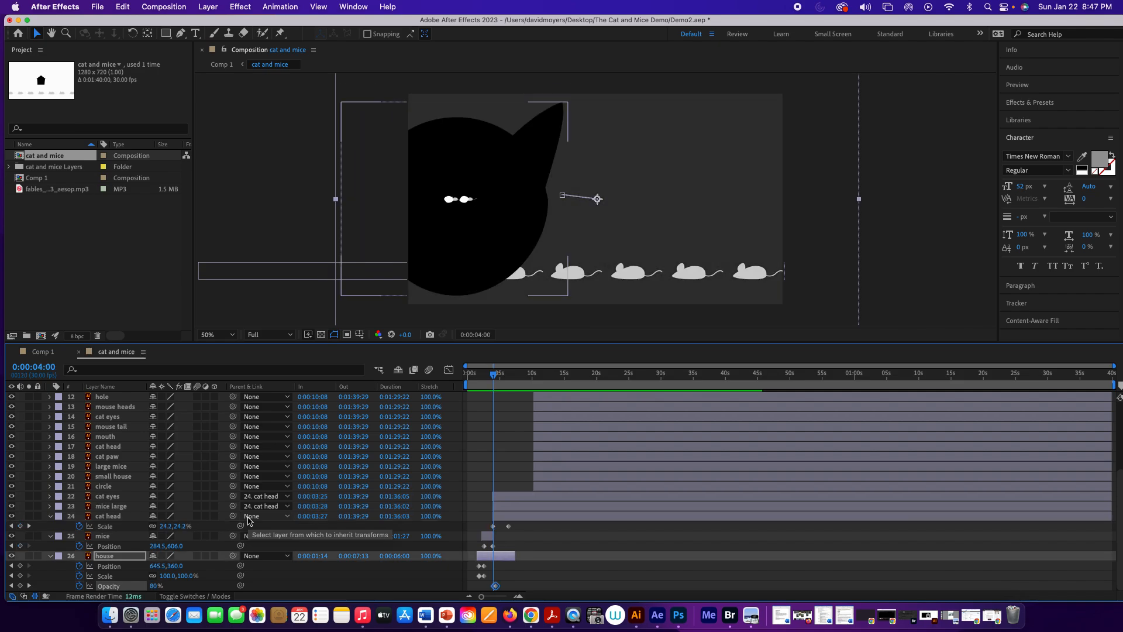
key("super+z")
key("super+z")
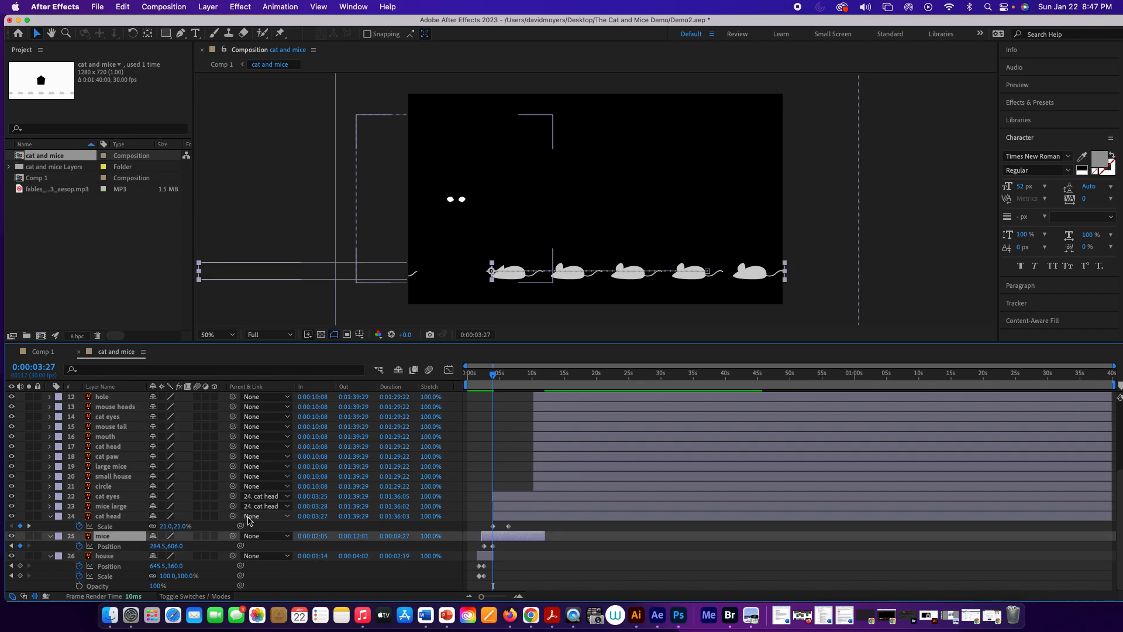
key("super+z")
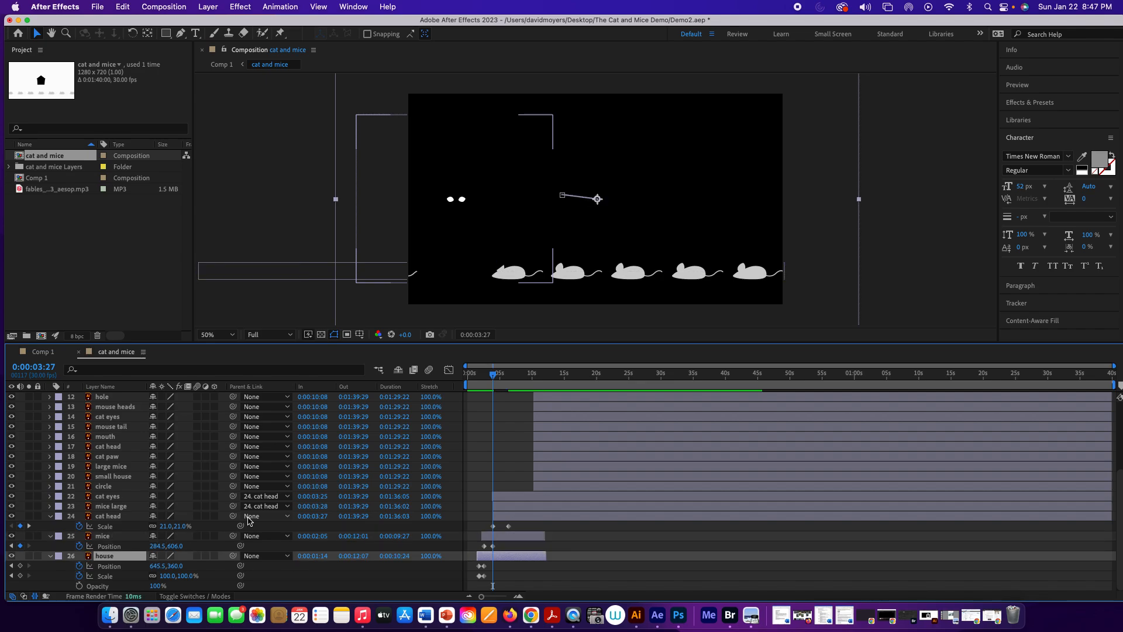
key("super+z")
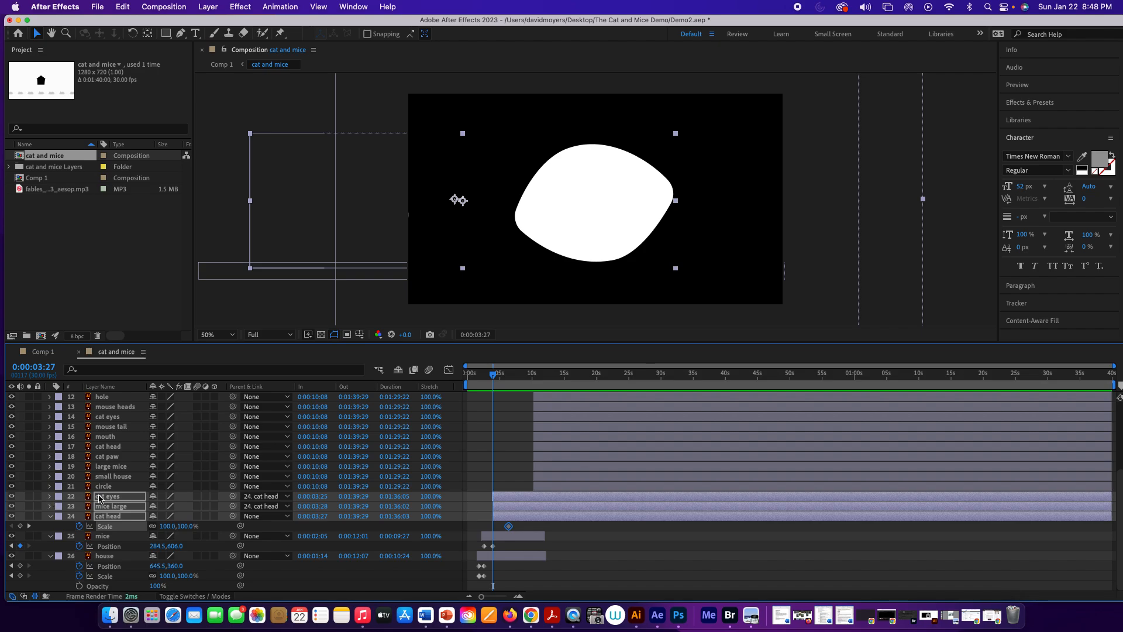
Collapse the properties of the cat eyes, mice large and cat head layers (22 to 24).
left_click(50, 497)
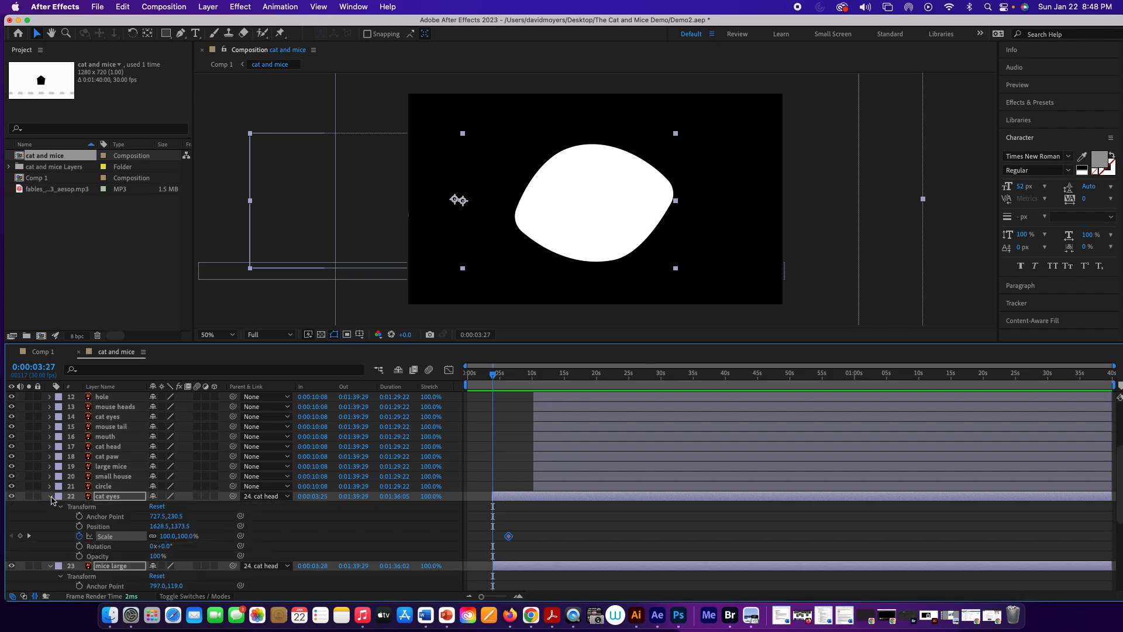
left_click(51, 496)
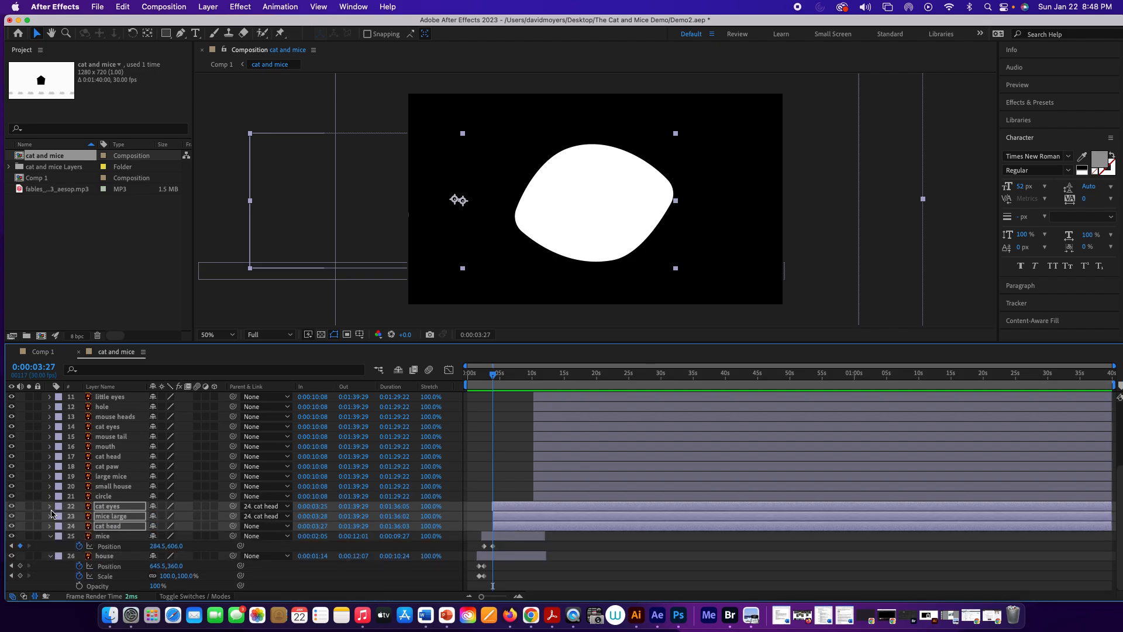
left_click(50, 517)
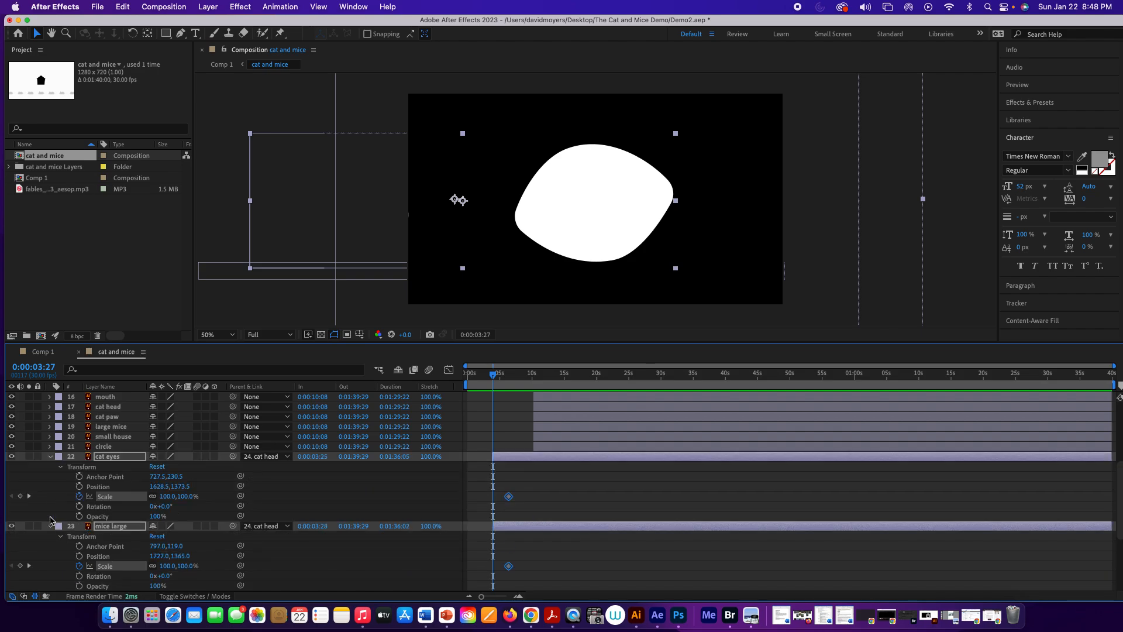
left_click(51, 520)
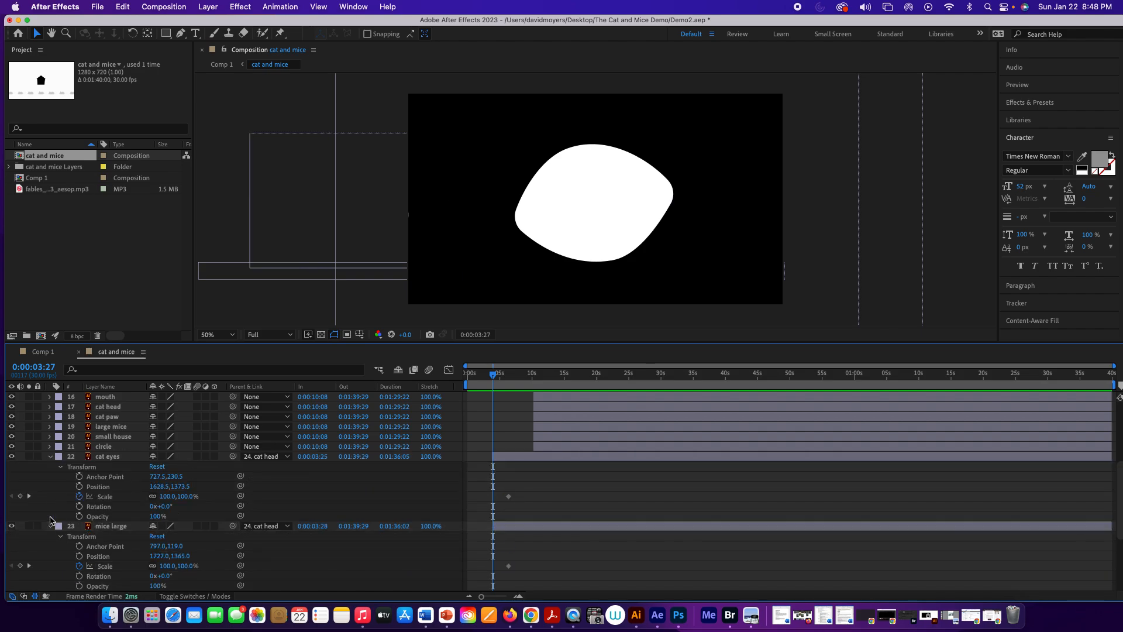
left_click(50, 457)
left_click(50, 468)
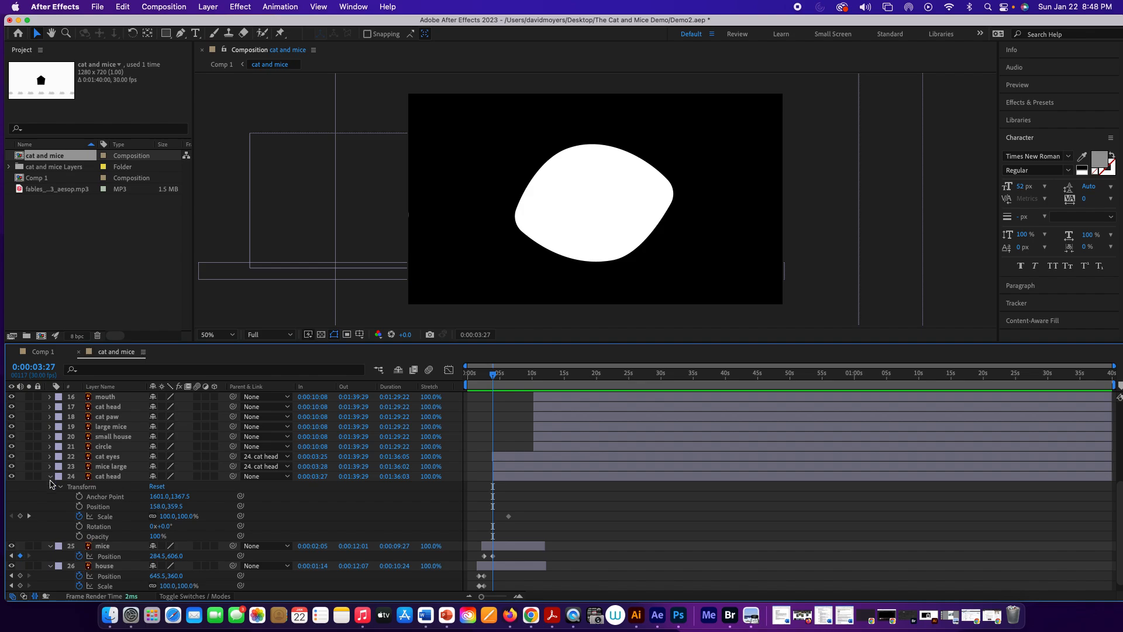
left_click(50, 477)
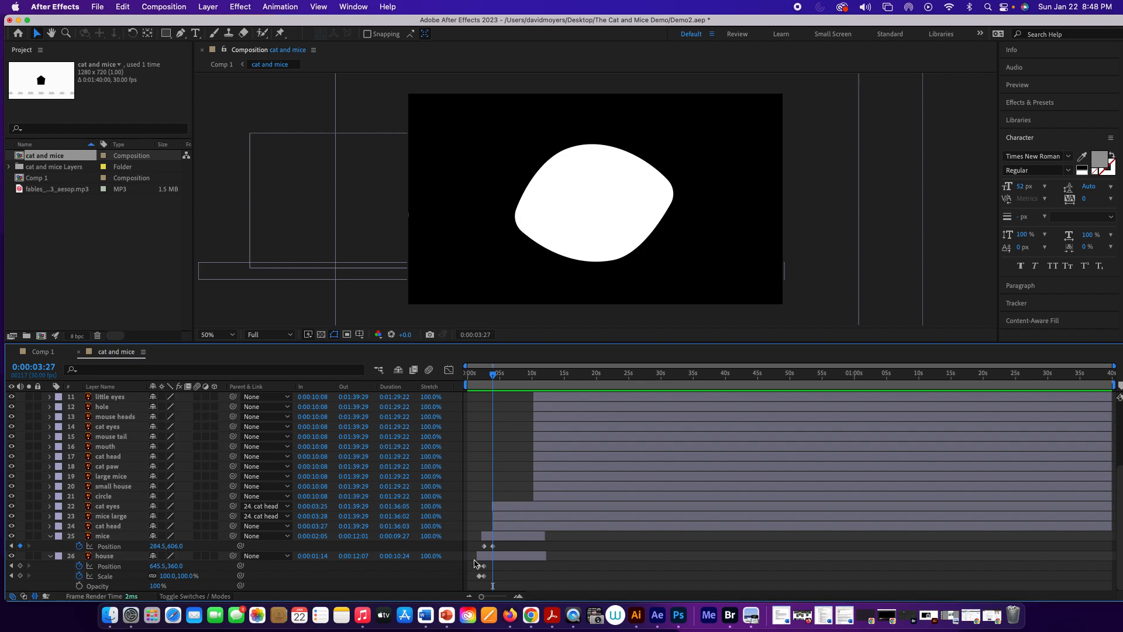
Keyframe the house layer's Opacity at 100% at 0:00:03:27 and 0% at 0:00:04:05.
left_click(111, 557)
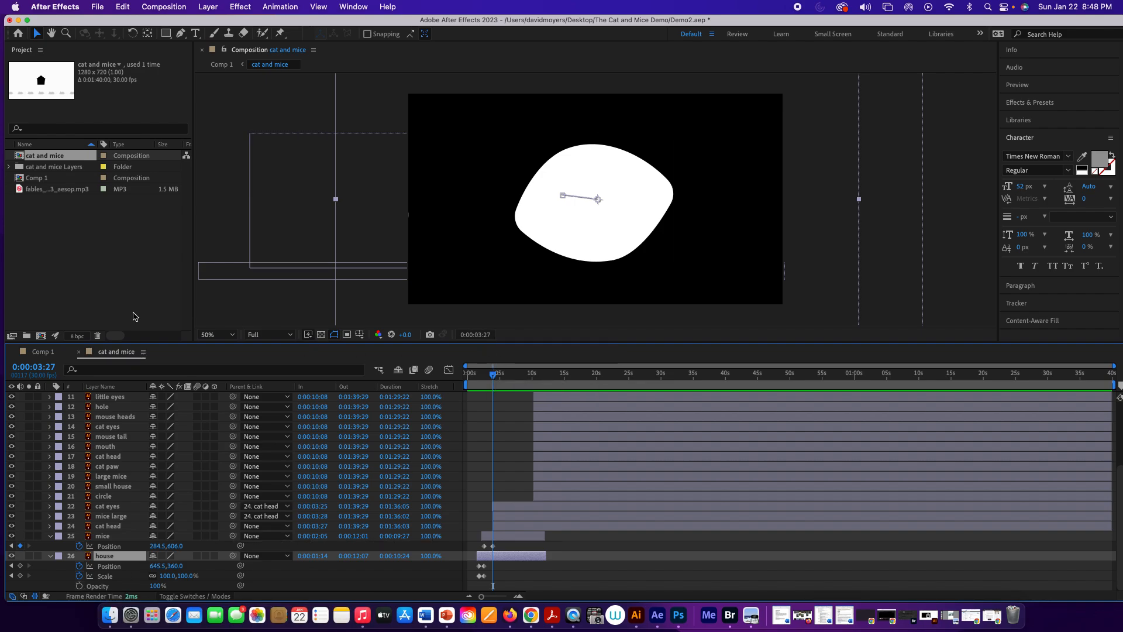
left_click(39, 352)
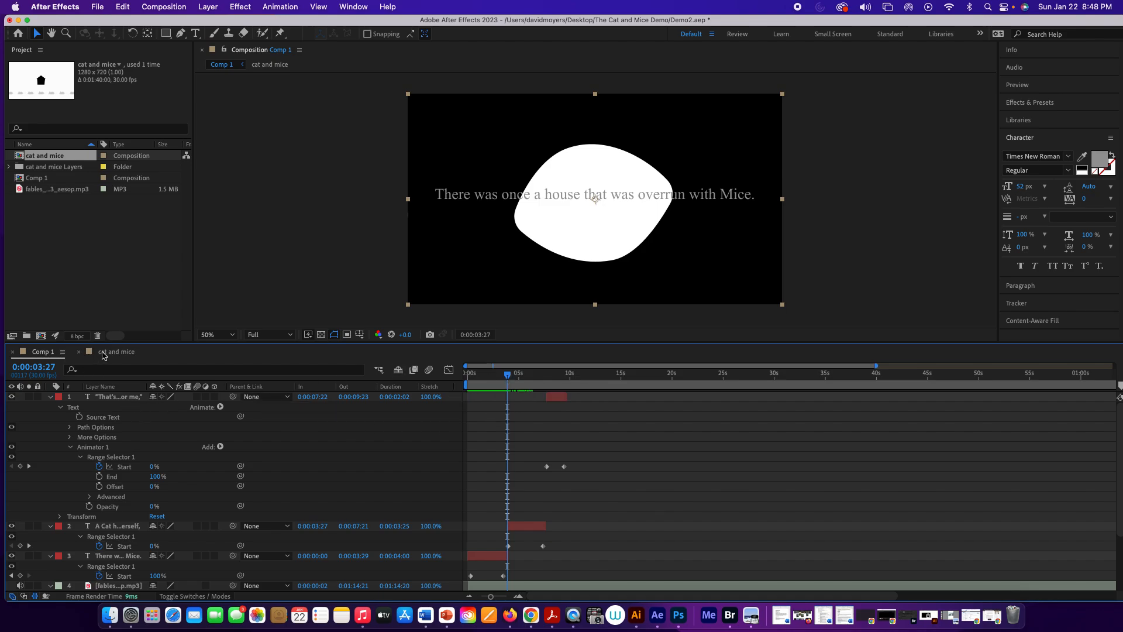
left_click(102, 353)
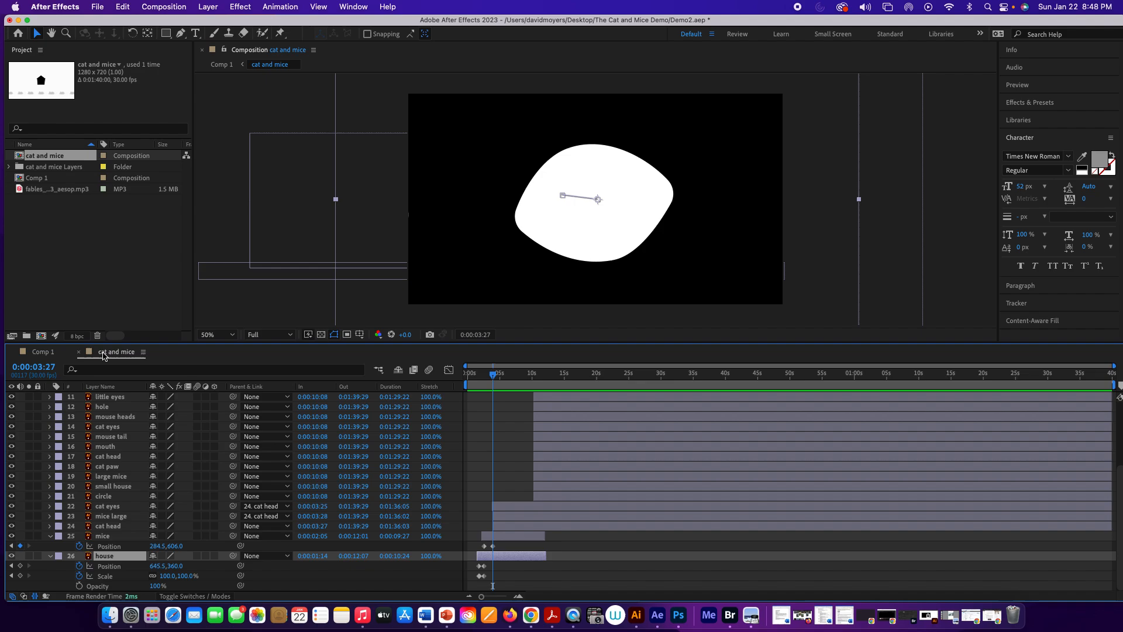
left_click(80, 585)
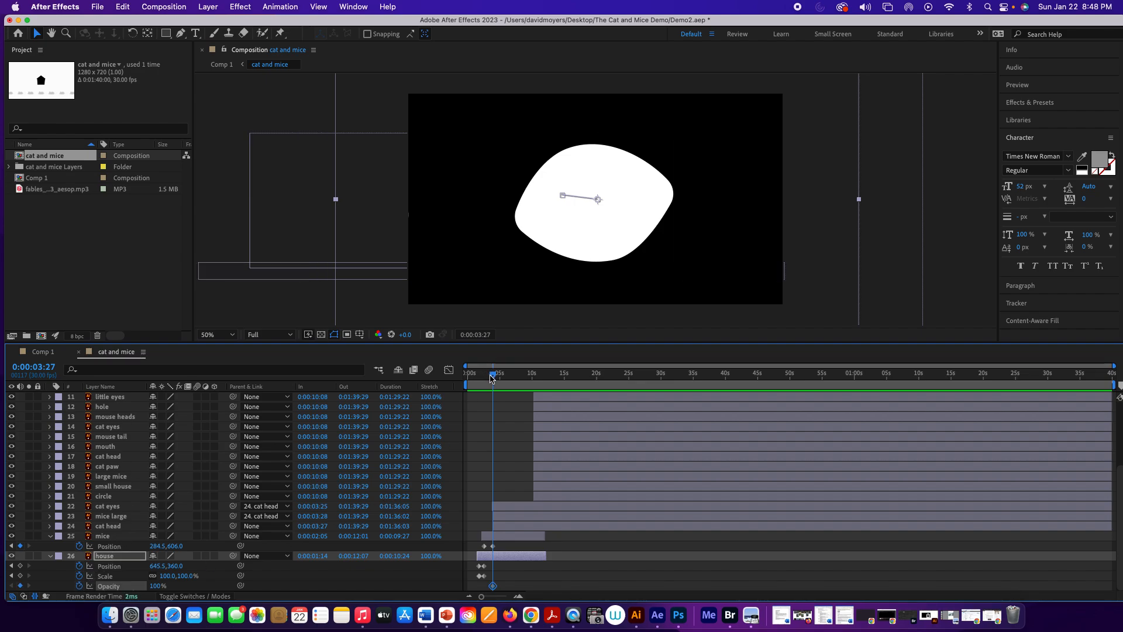
left_click_drag(491, 378, 494, 379)
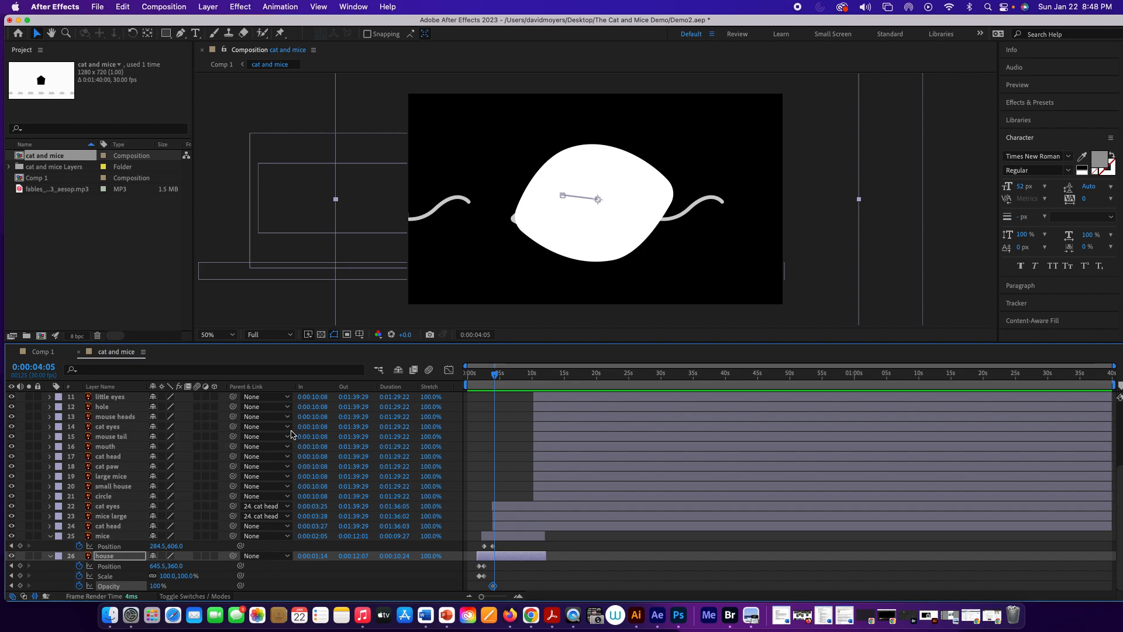
left_click_drag(156, 587, 83, 573)
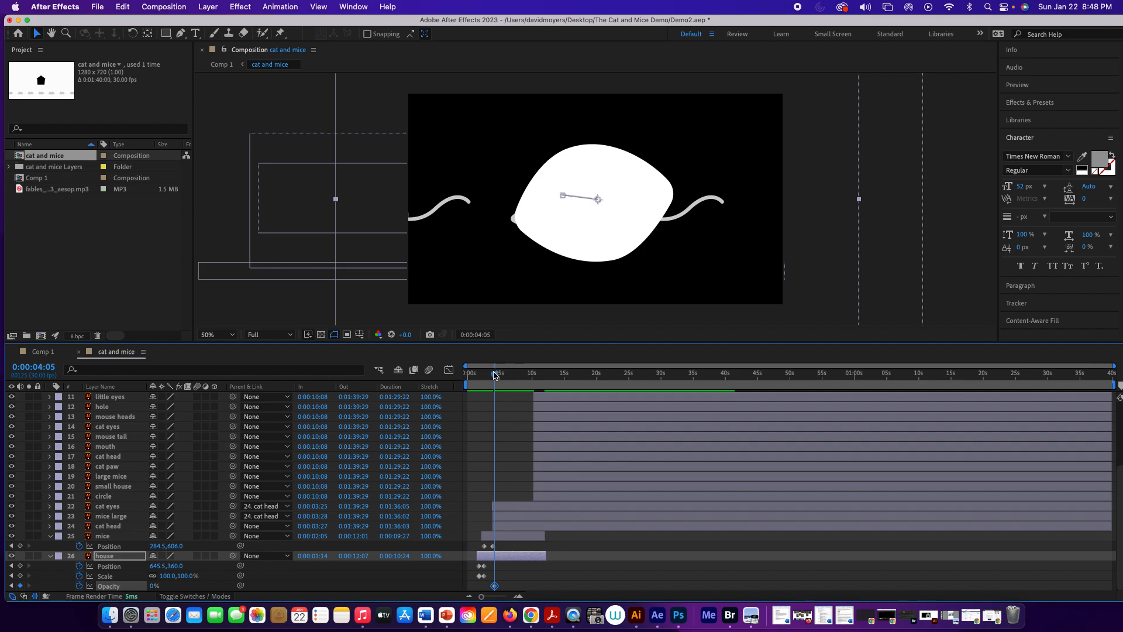
left_click_drag(495, 374, 492, 373)
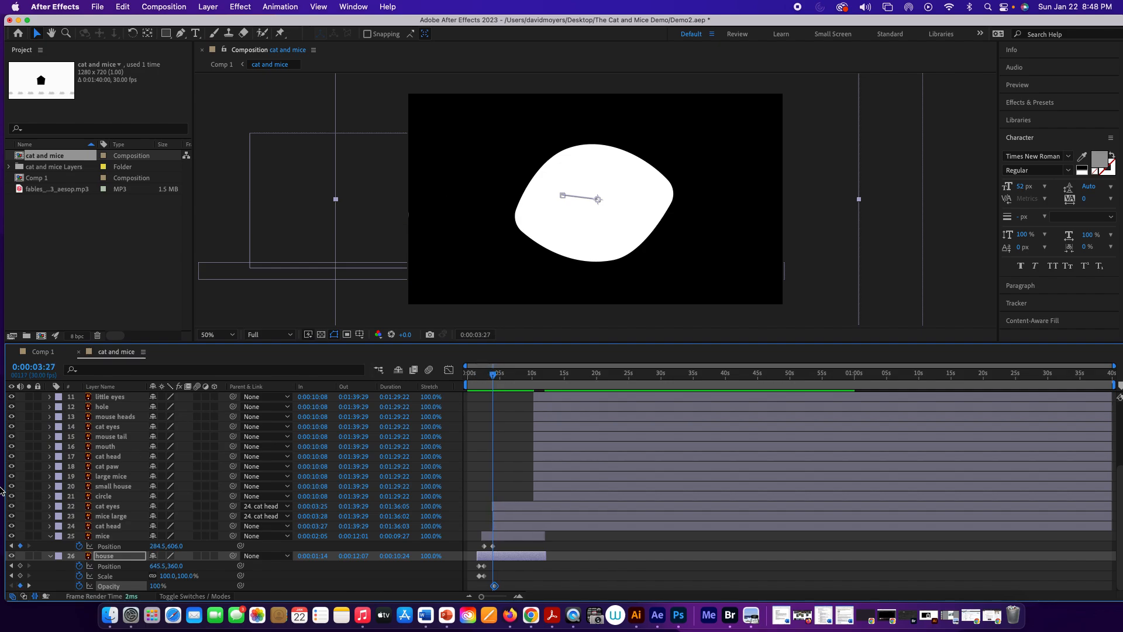
Enlarge the timeline area and hide layers 1 to 24, keeping the mice and house layers shown.
scroll(38, 477, "up", 5)
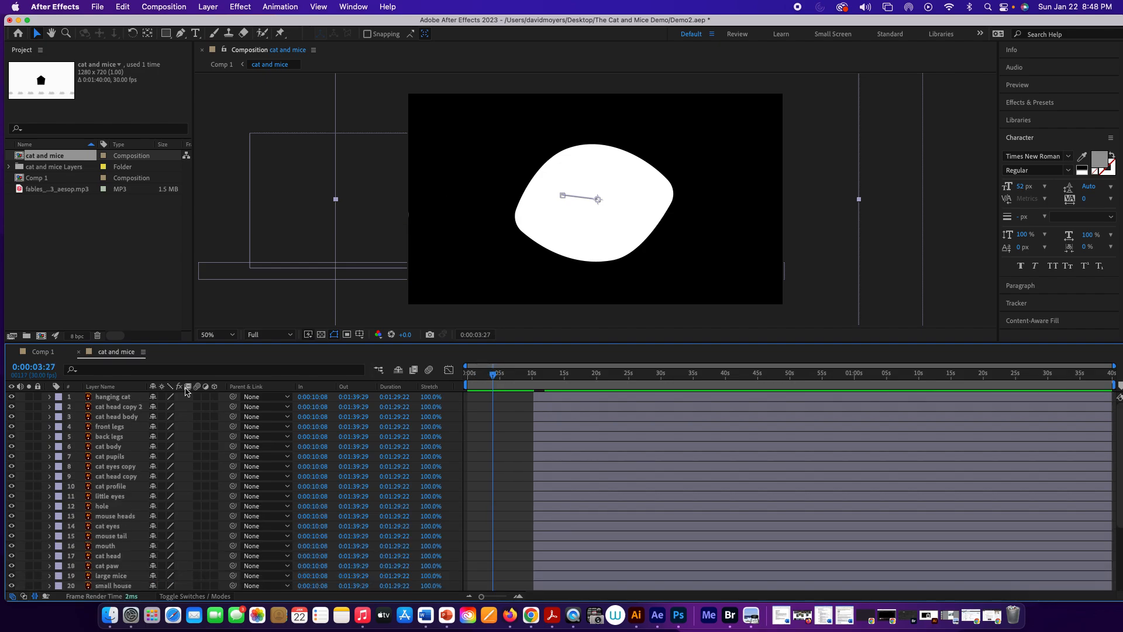
left_click_drag(544, 343, 544, 179)
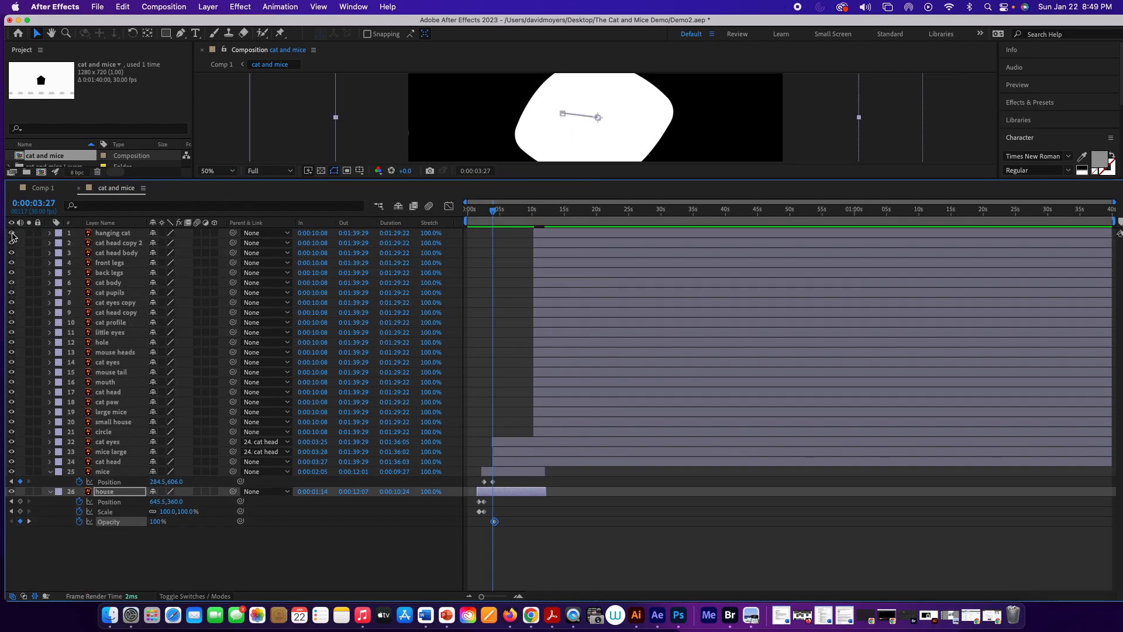
left_click_drag(11, 233, 11, 469)
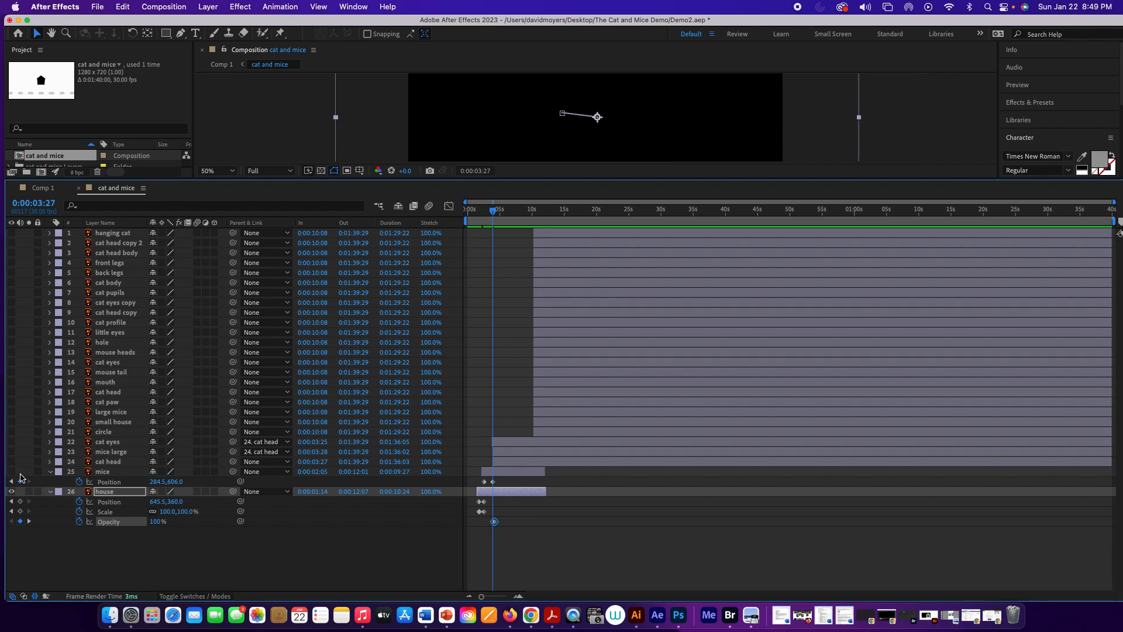
left_click(11, 472)
left_click_drag(630, 181, 597, 269)
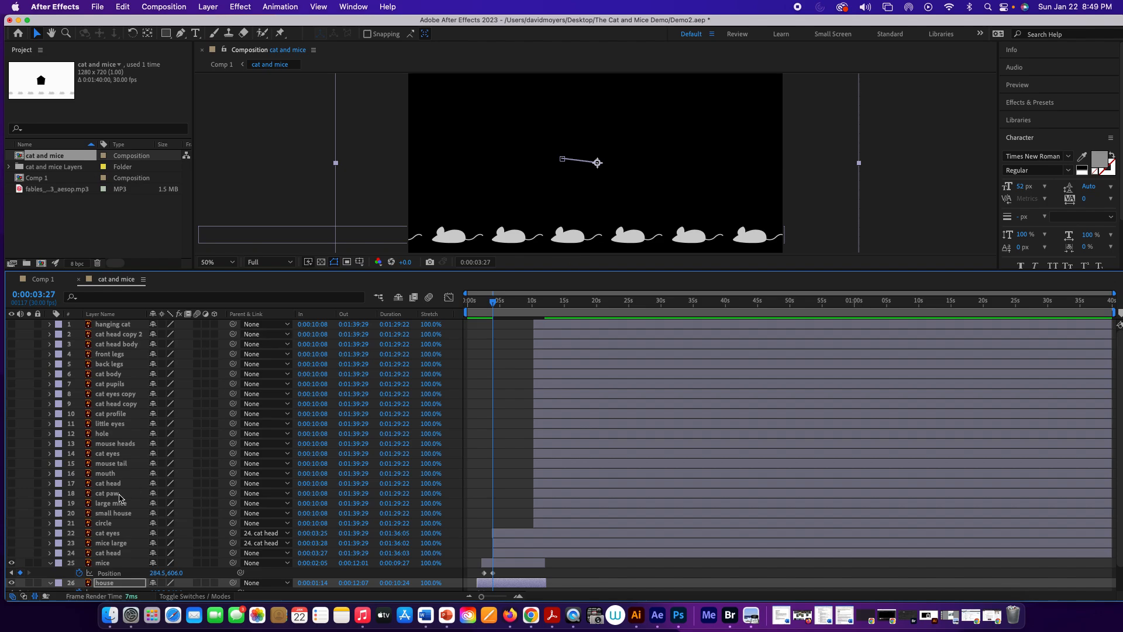
Show the cat head, mice large and cat eyes layers (24 to 22) again.
left_click(12, 552)
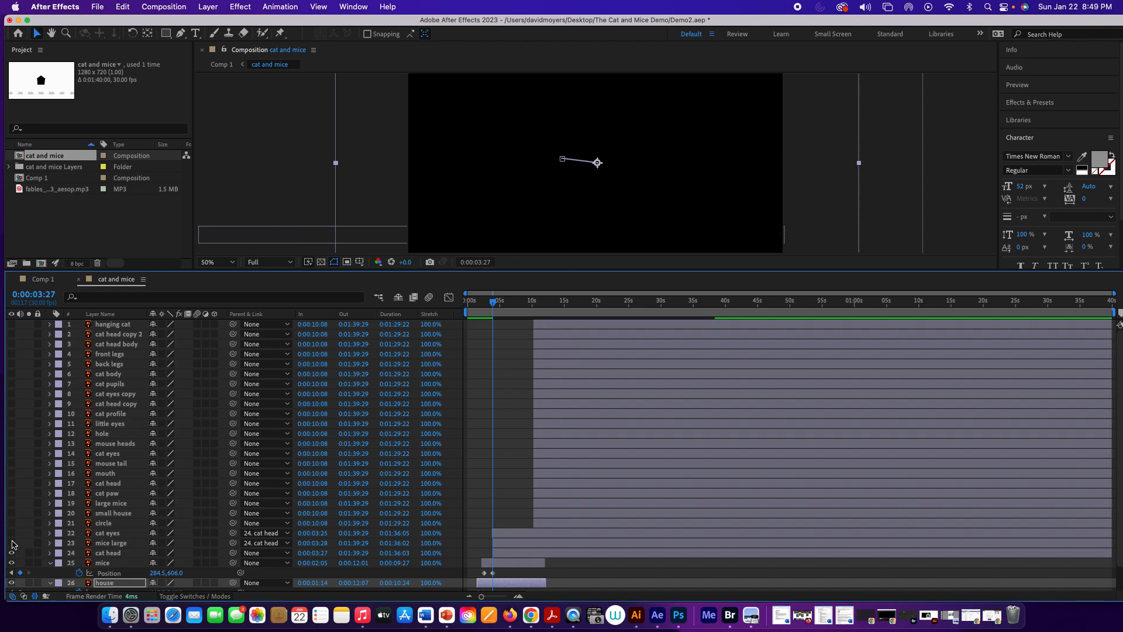
left_click(13, 543)
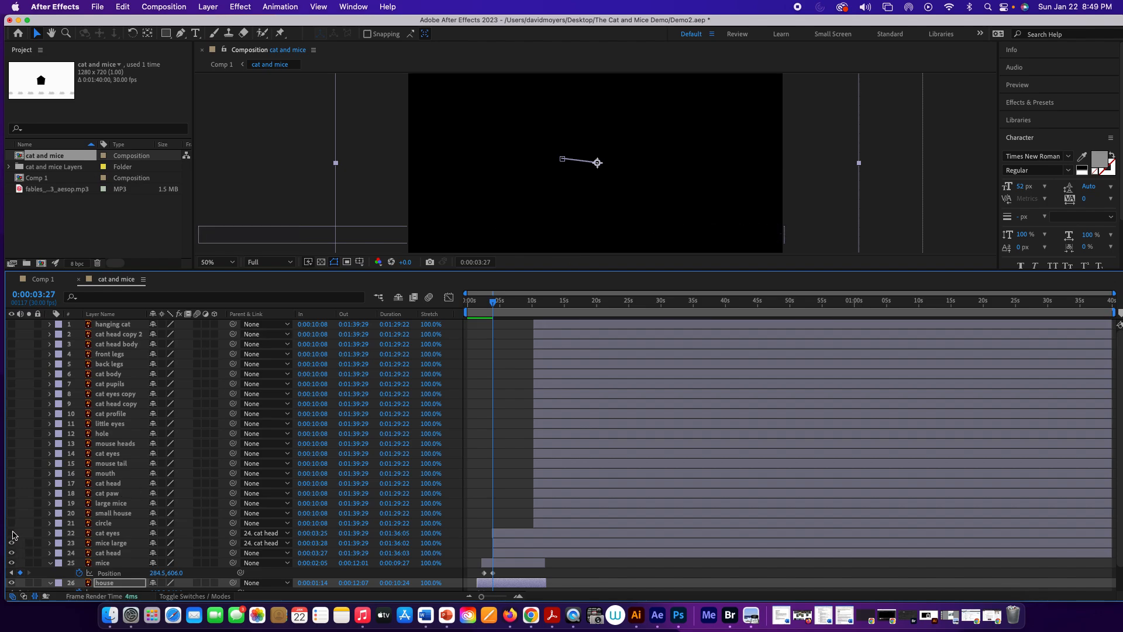
left_click(12, 533)
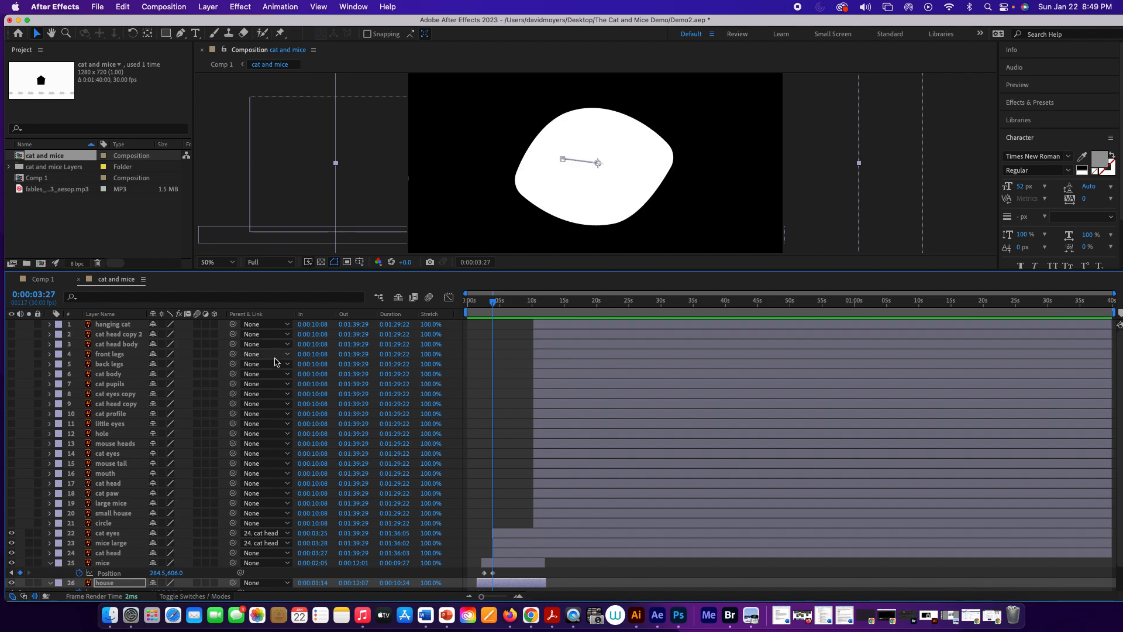
Set the time to 0:00:06:16 against Comp 1's cat text and move the cat head's 100% Scale keyframe there.
left_click(45, 280)
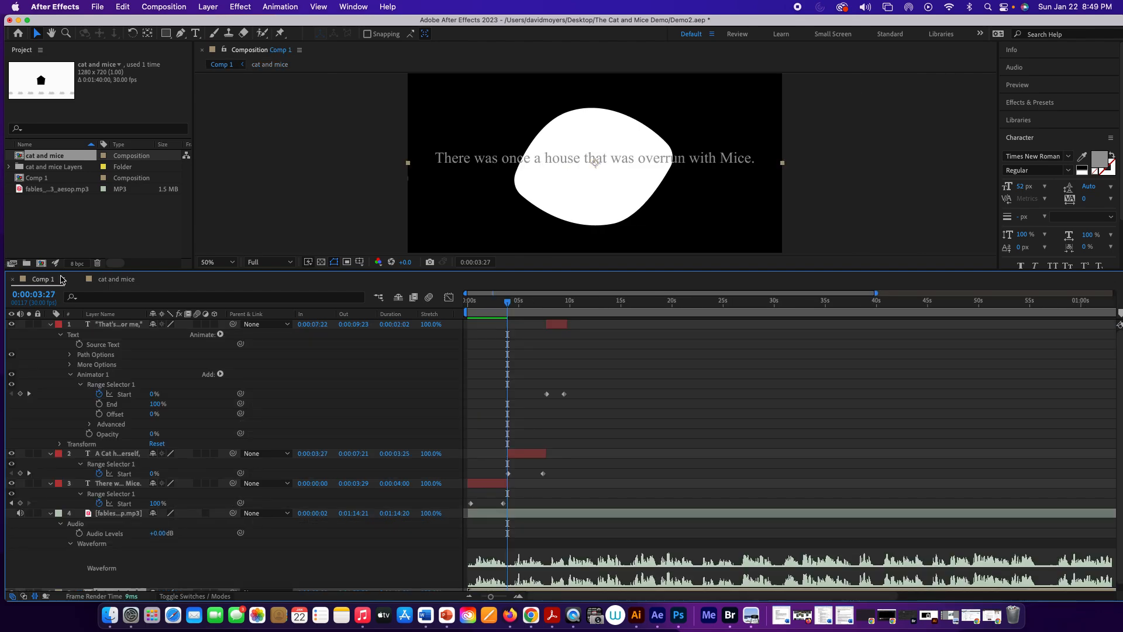
left_click_drag(513, 296, 535, 299)
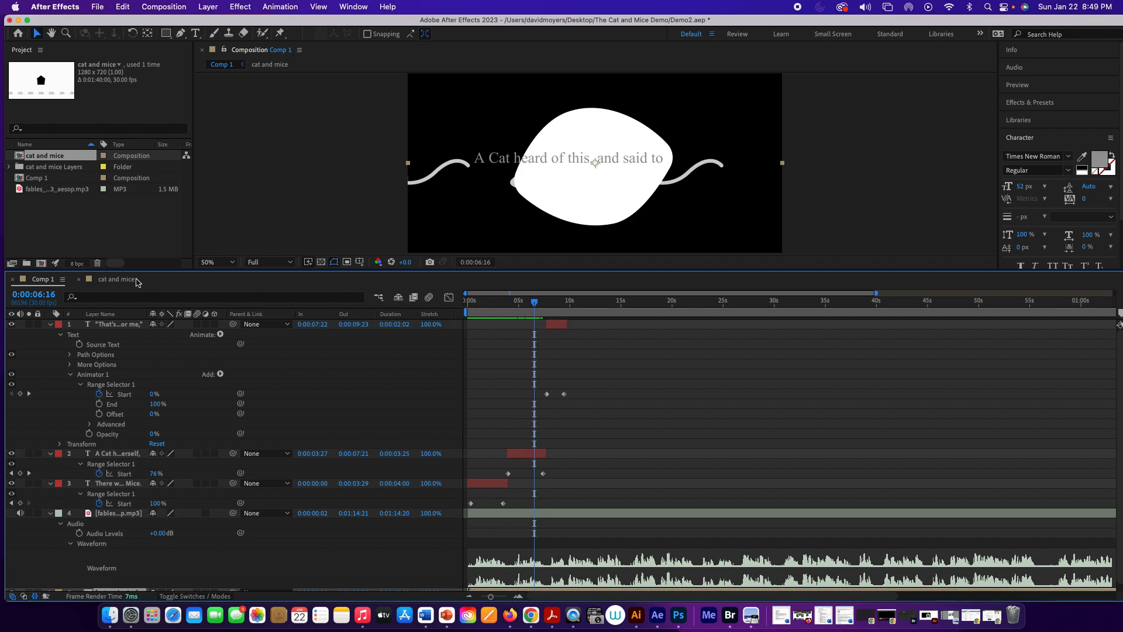
left_click(117, 279)
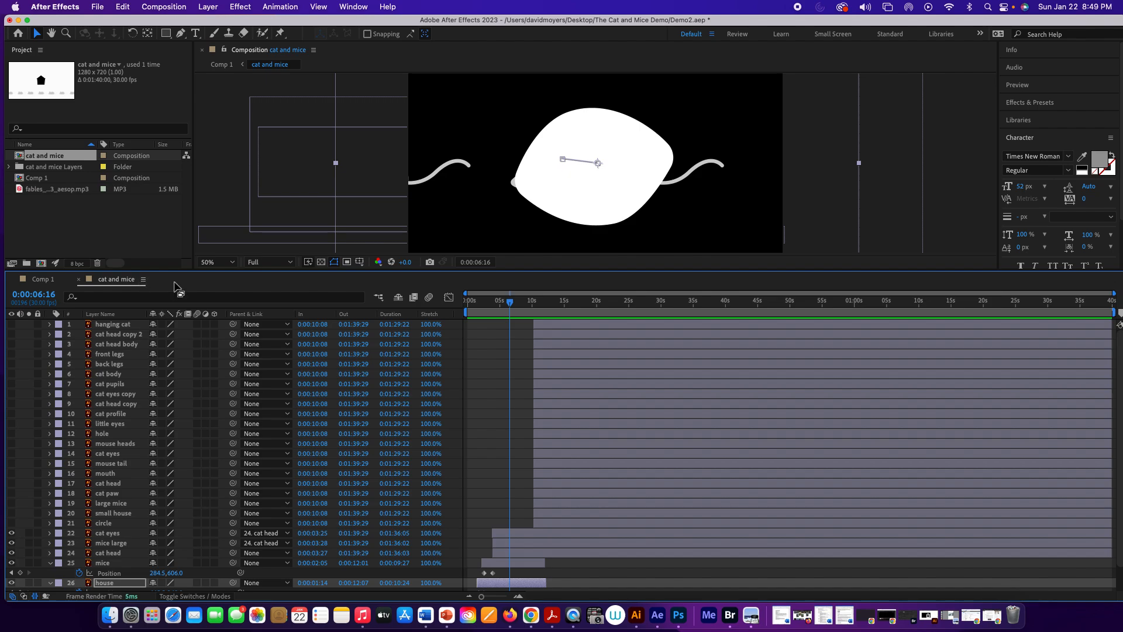
left_click(112, 554)
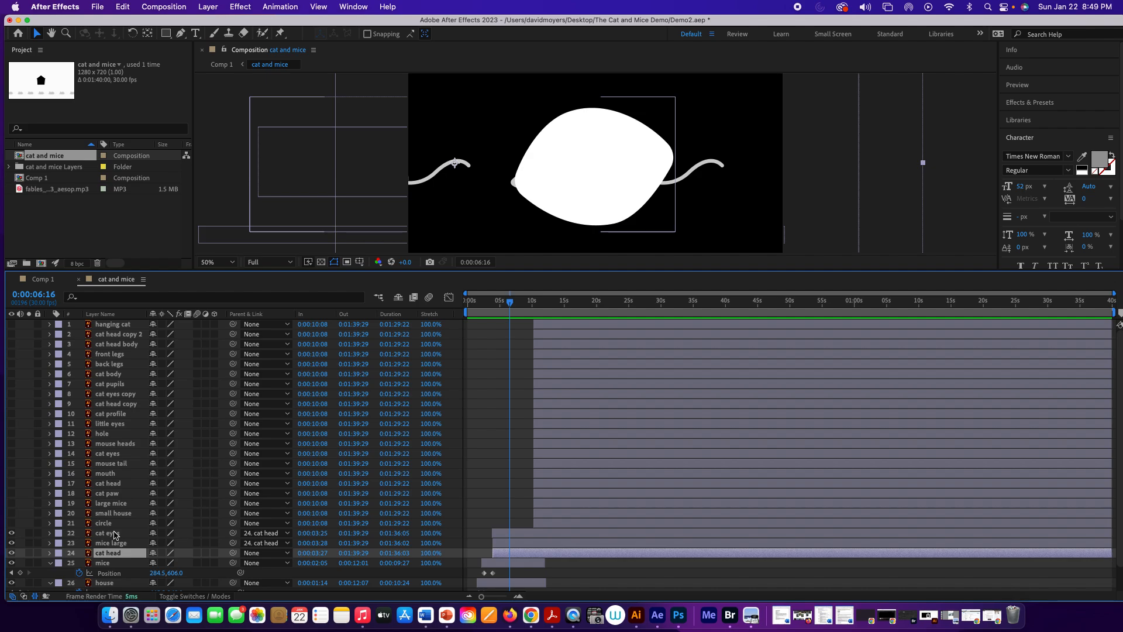
key("s")
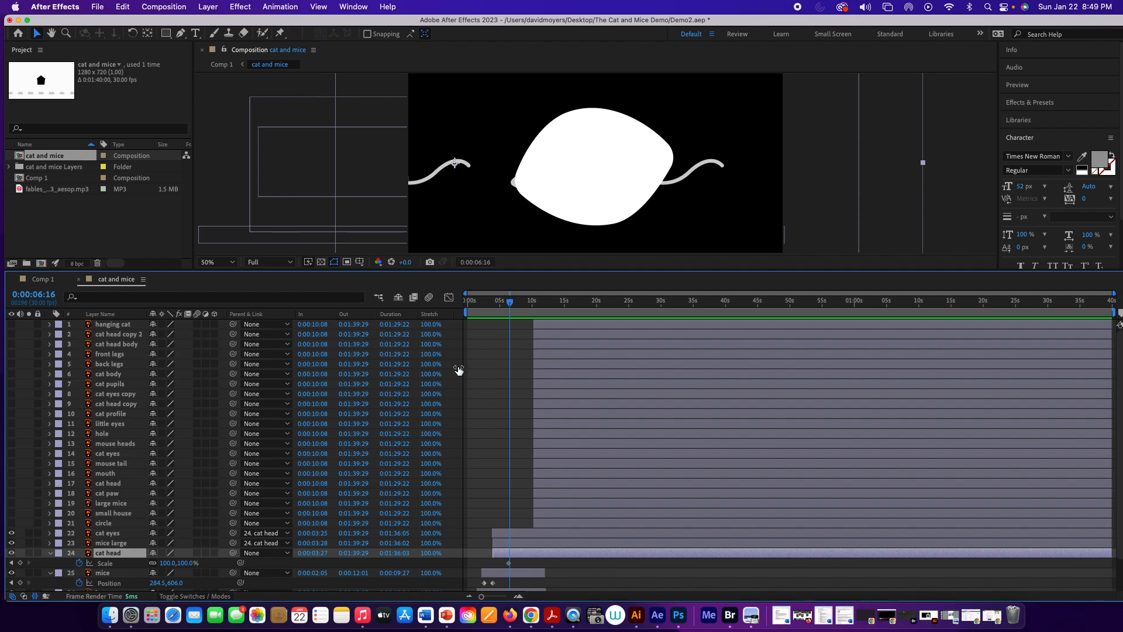
left_click(508, 573)
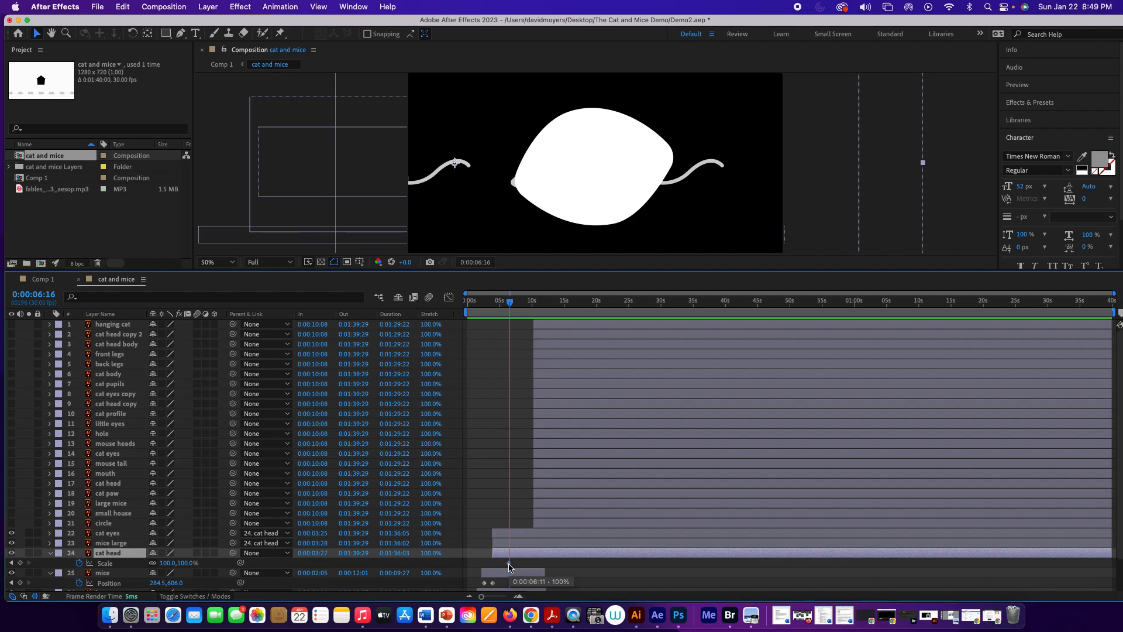
left_click(509, 563)
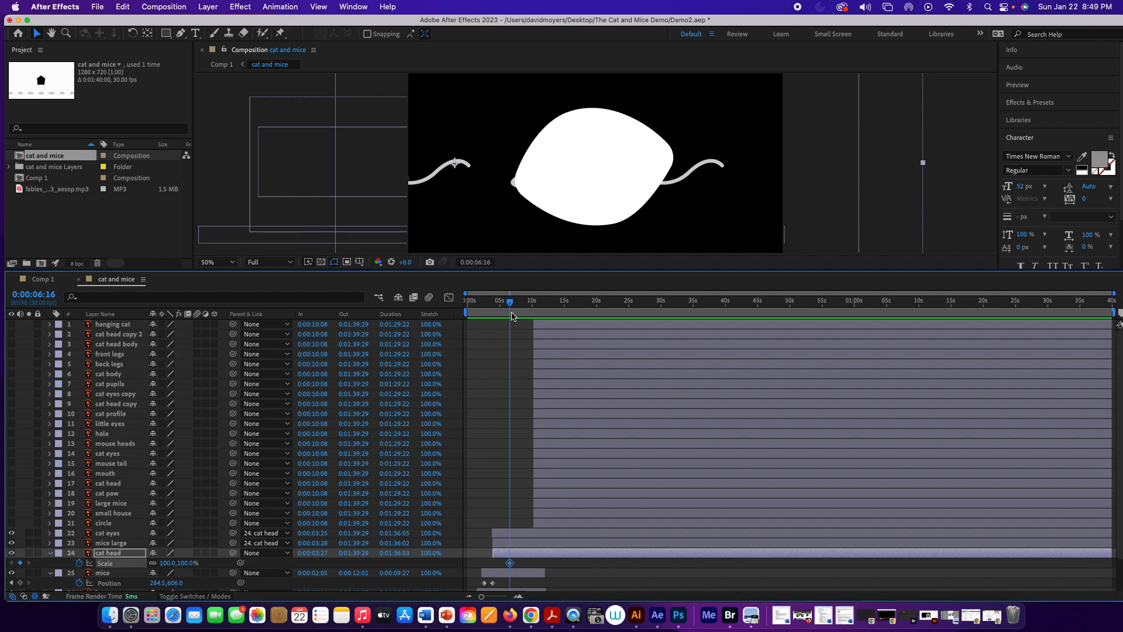
Keyframe the cat head layer's Scale at 21% at 0:00:04:00.
left_click_drag(510, 306, 493, 310)
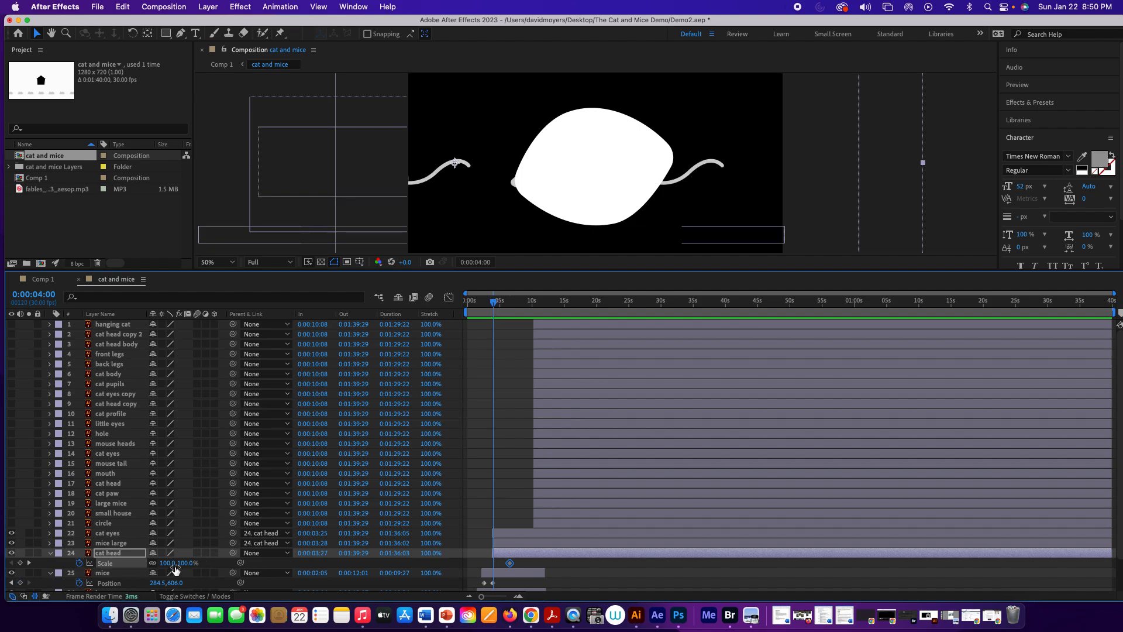
left_click_drag(186, 565, 138, 563)
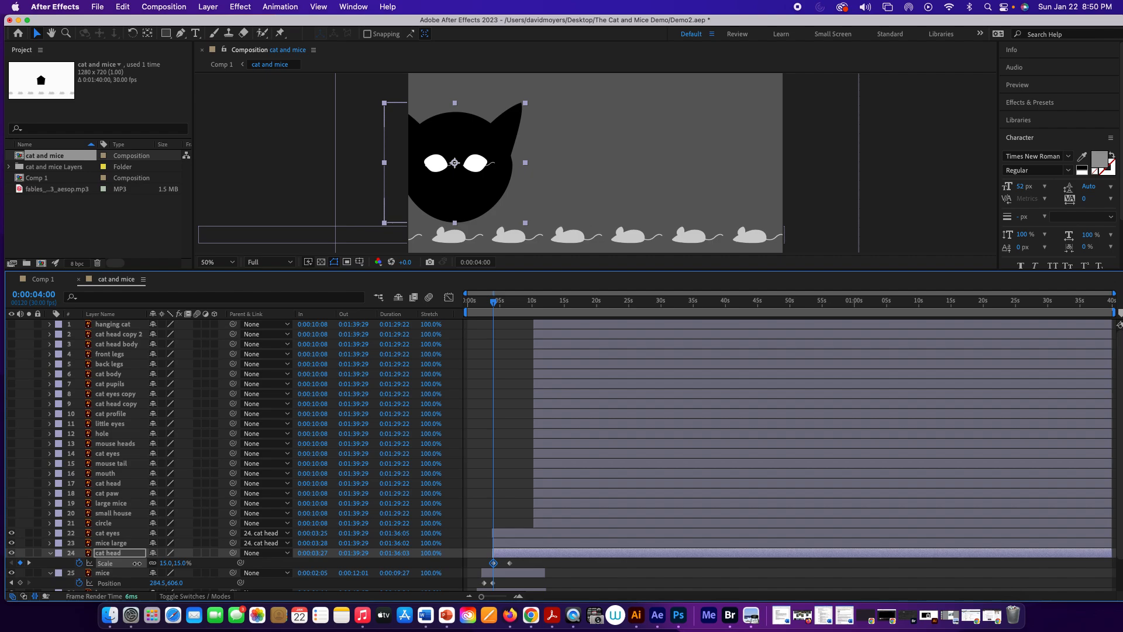
left_click_drag(138, 564, 138, 563)
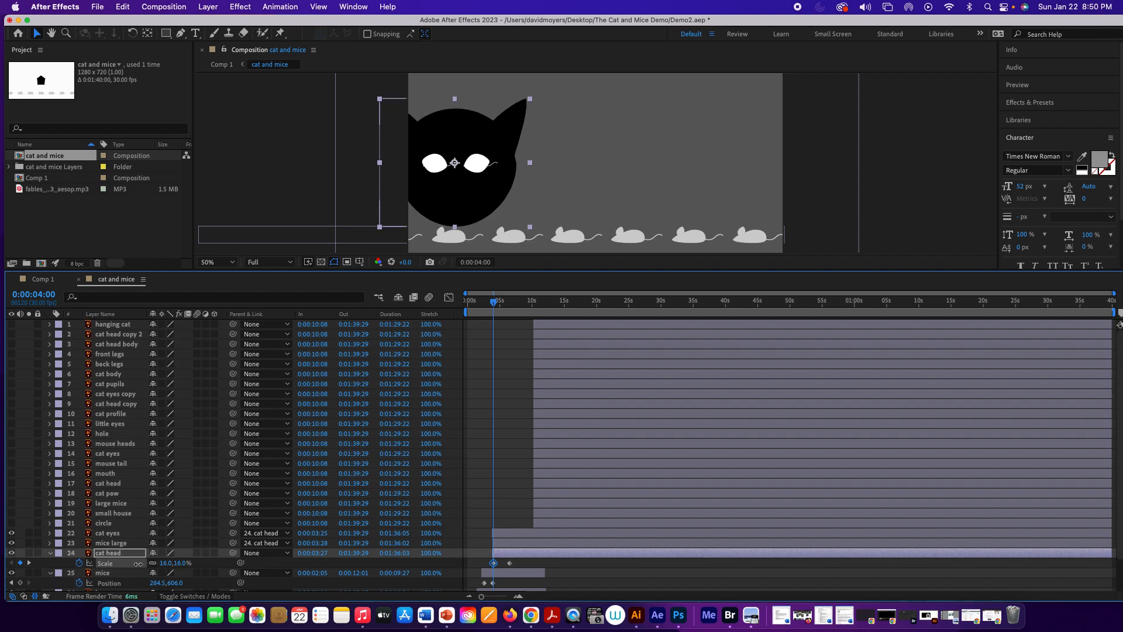
left_click_drag(138, 564, 139, 563)
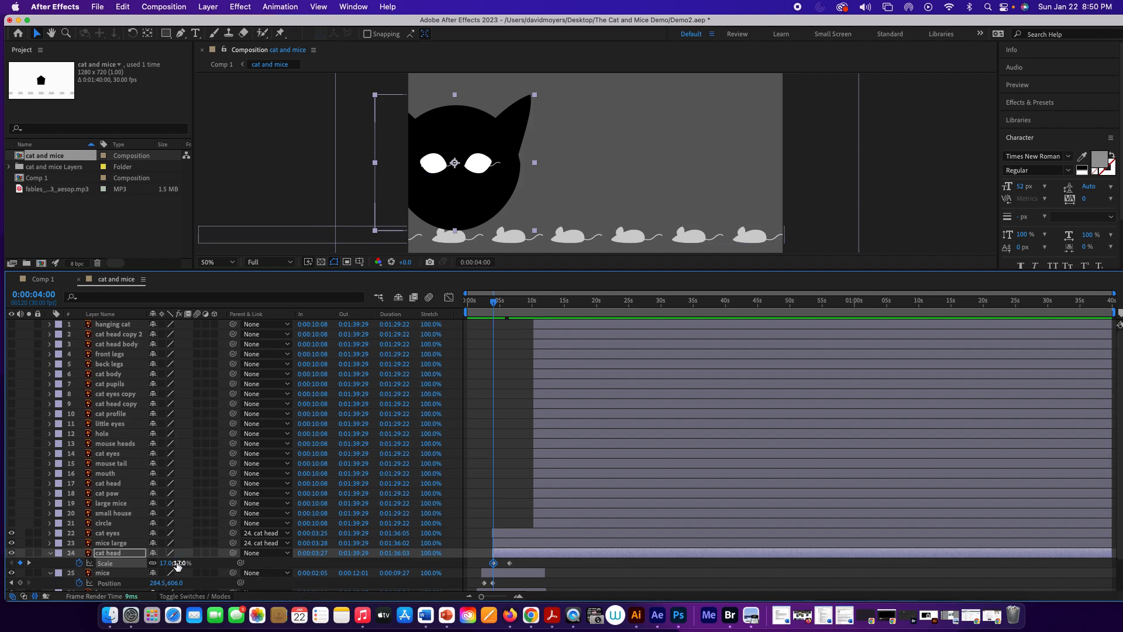
left_click_drag(173, 562, 177, 562)
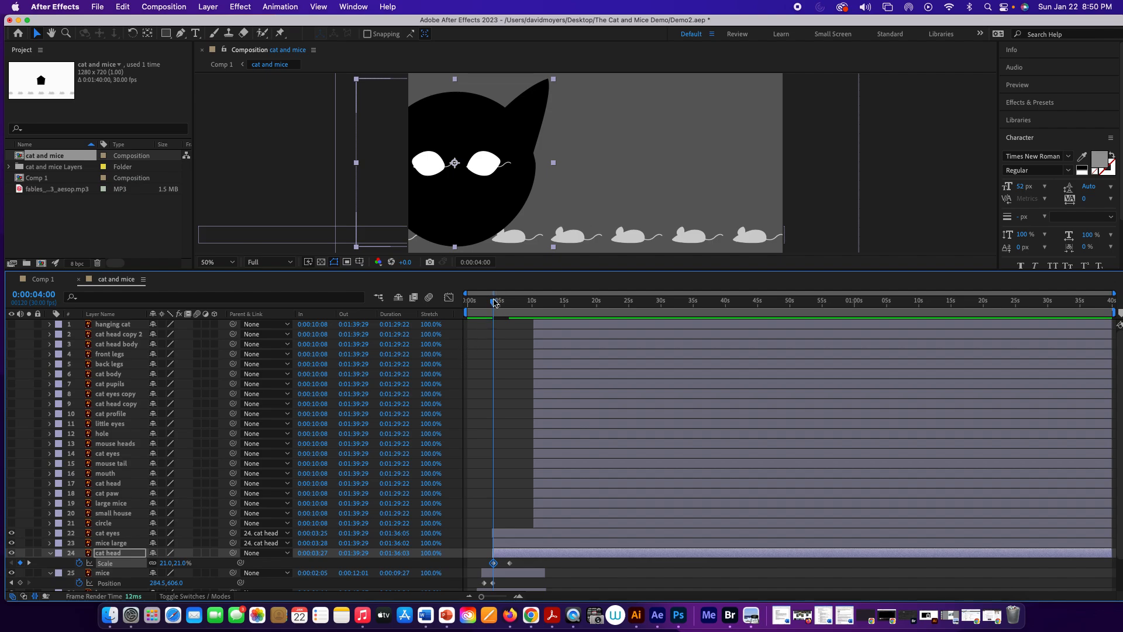
Reveal the Position of the cat head layer and set a Position keyframe at 0:00:06:16.
left_click_drag(493, 303, 509, 303)
left_click_drag(508, 304, 509, 304)
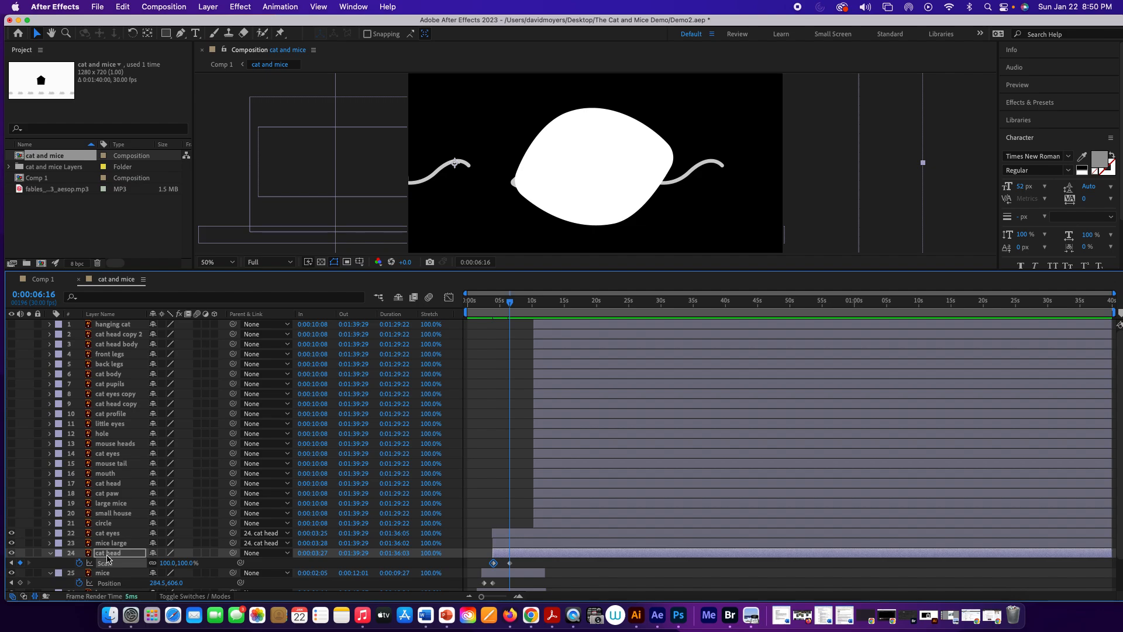
key("shift+p")
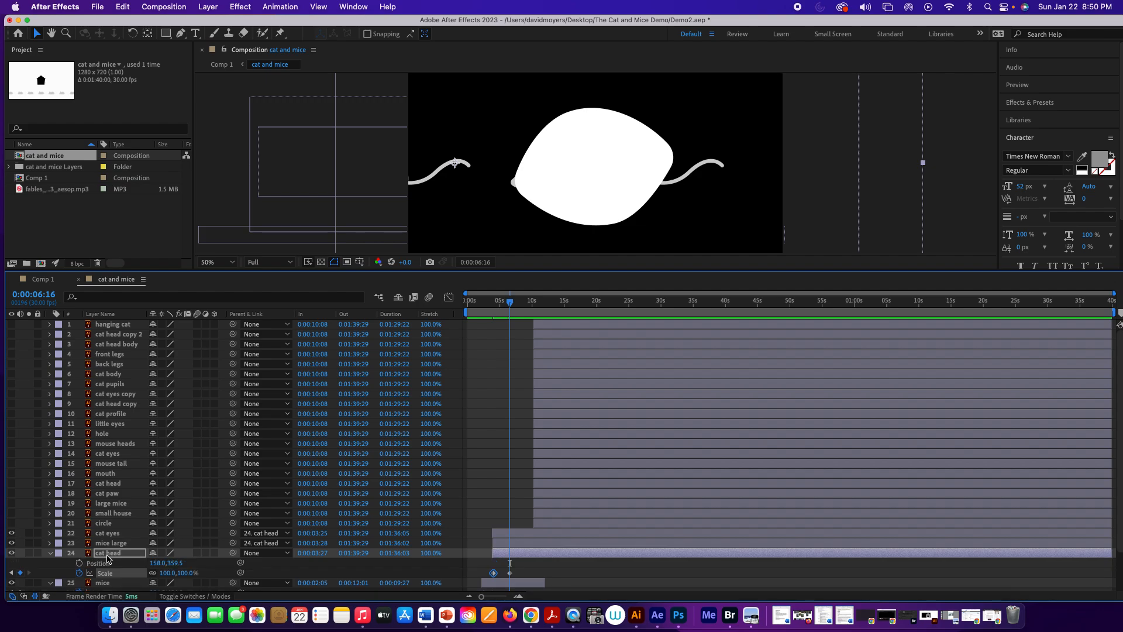
left_click(79, 563)
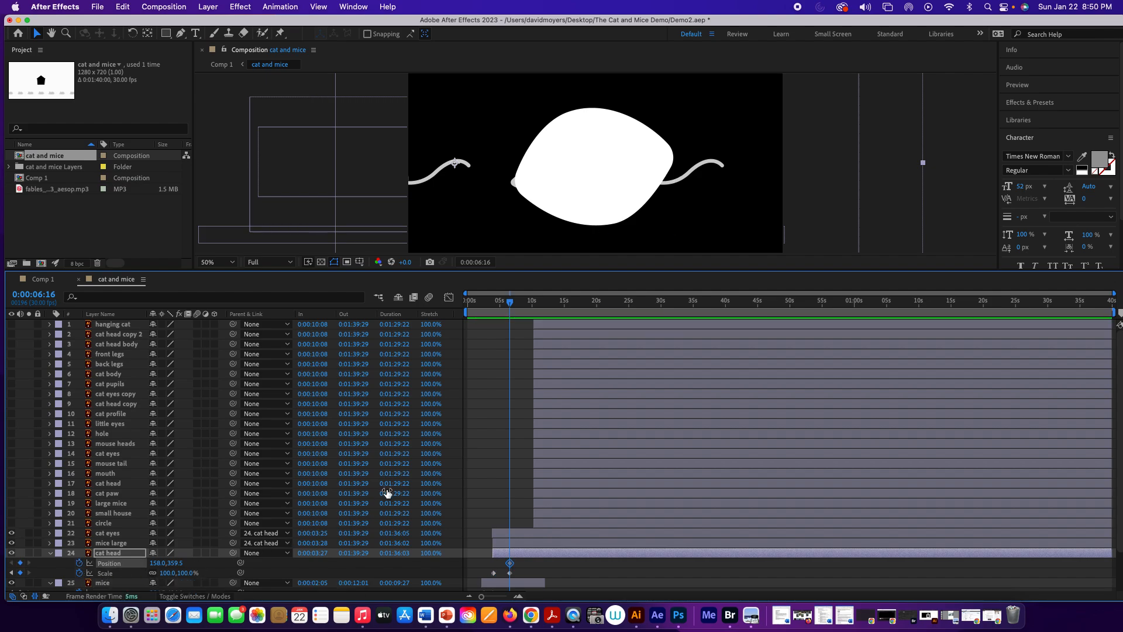
At 0:00:04:00, move the cat head to about 1082, 593.5 so its Position animates towards the 0:00:06:16 keyframe.
left_click_drag(510, 305, 494, 305)
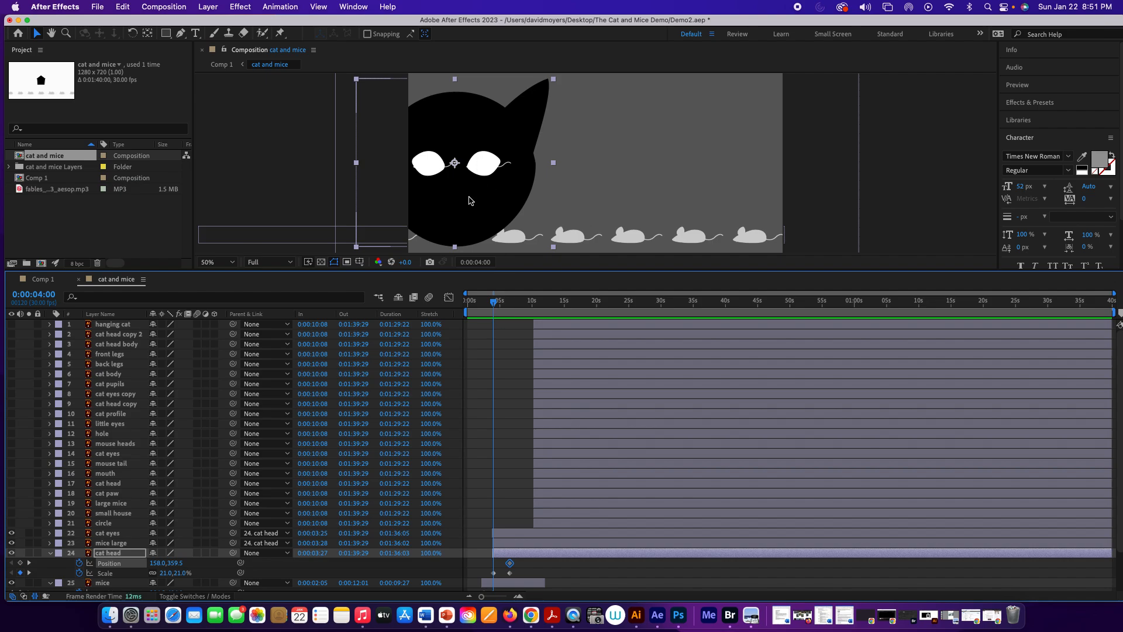
left_click_drag(469, 200, 740, 252)
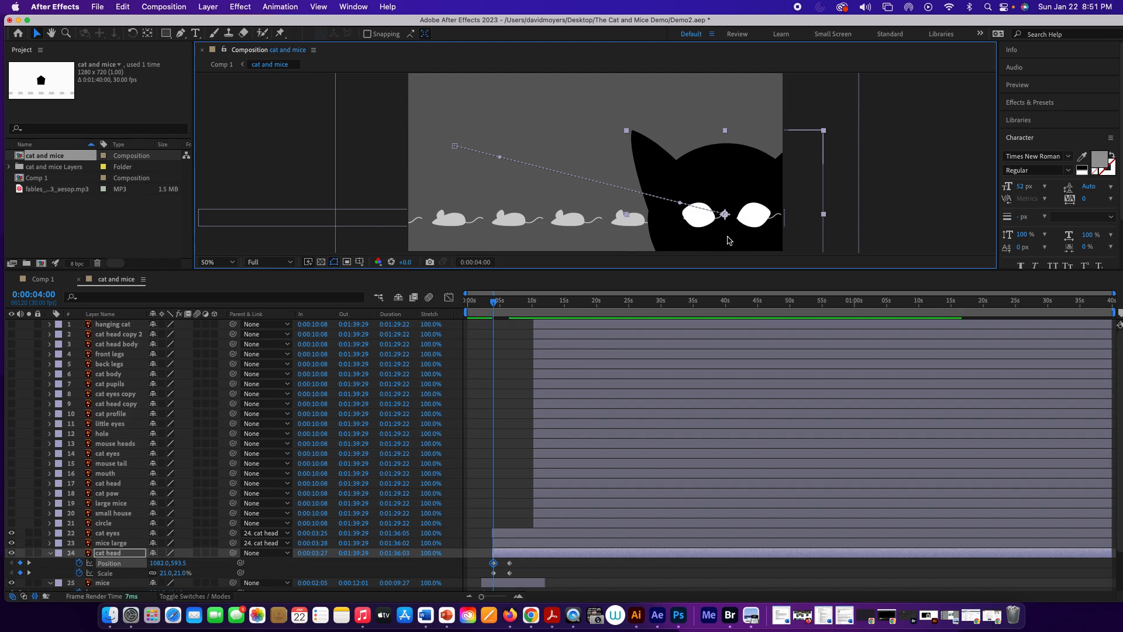
left_click_drag(496, 305, 511, 303)
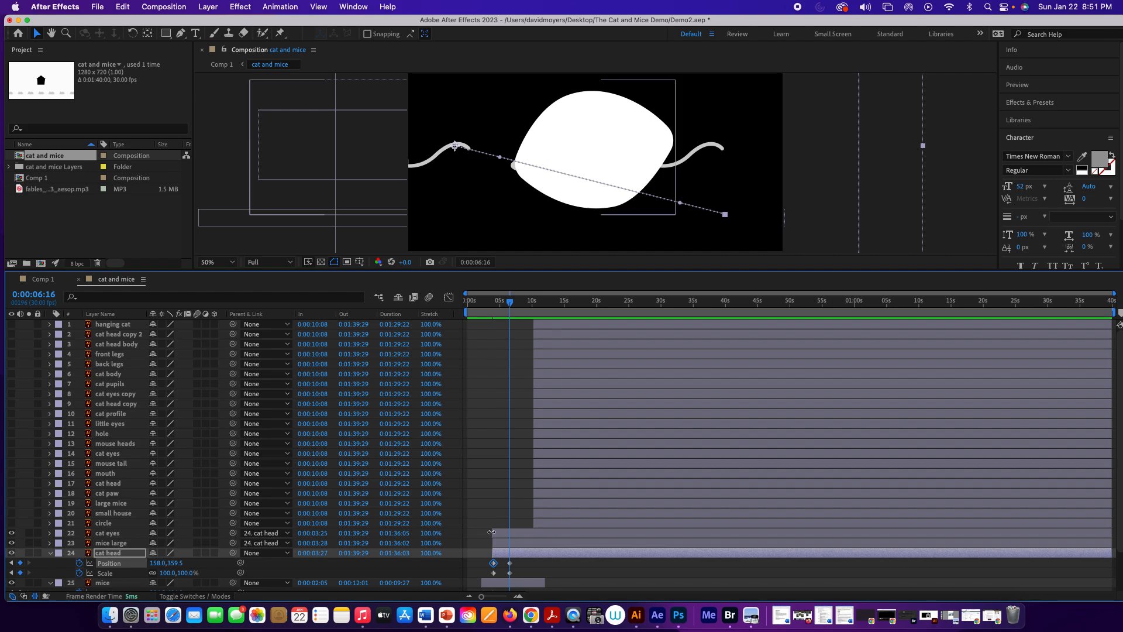
Trim the start of the visible cat eyes layer to 0:00:05:20.
left_click_drag(494, 534, 509, 532)
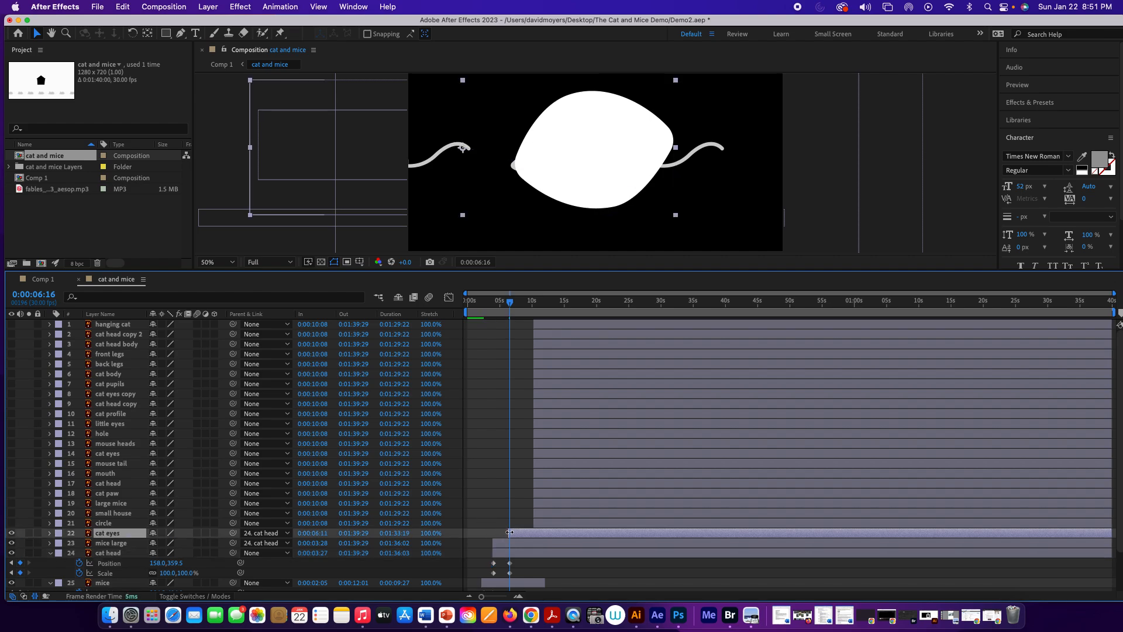
left_click(503, 304)
left_click_drag(503, 304, 512, 310)
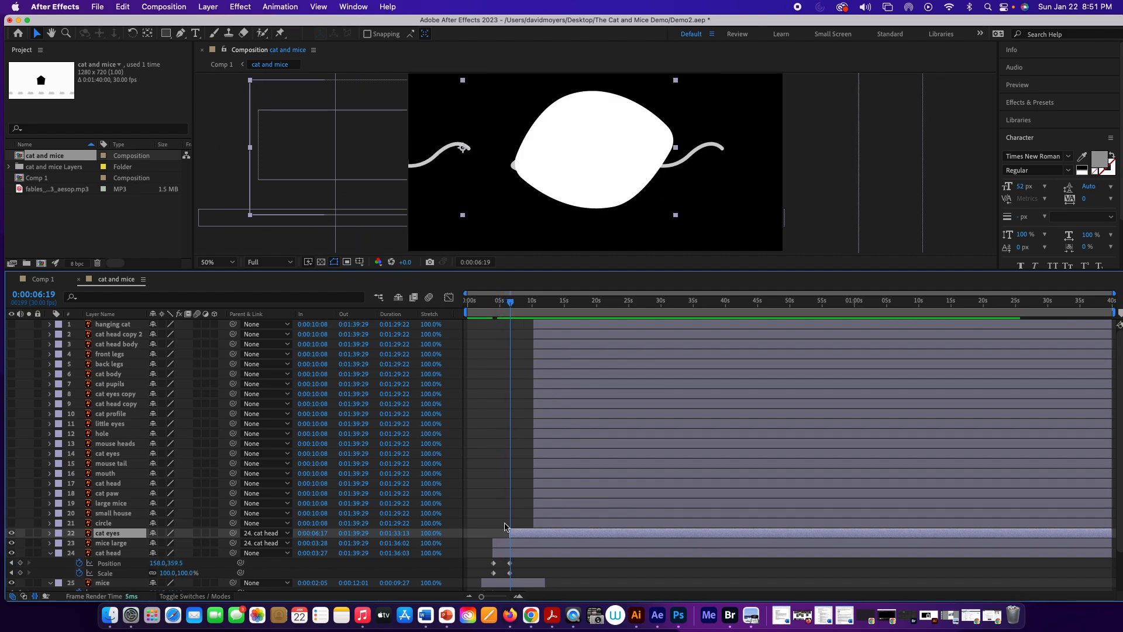
left_click_drag(508, 534, 504, 534)
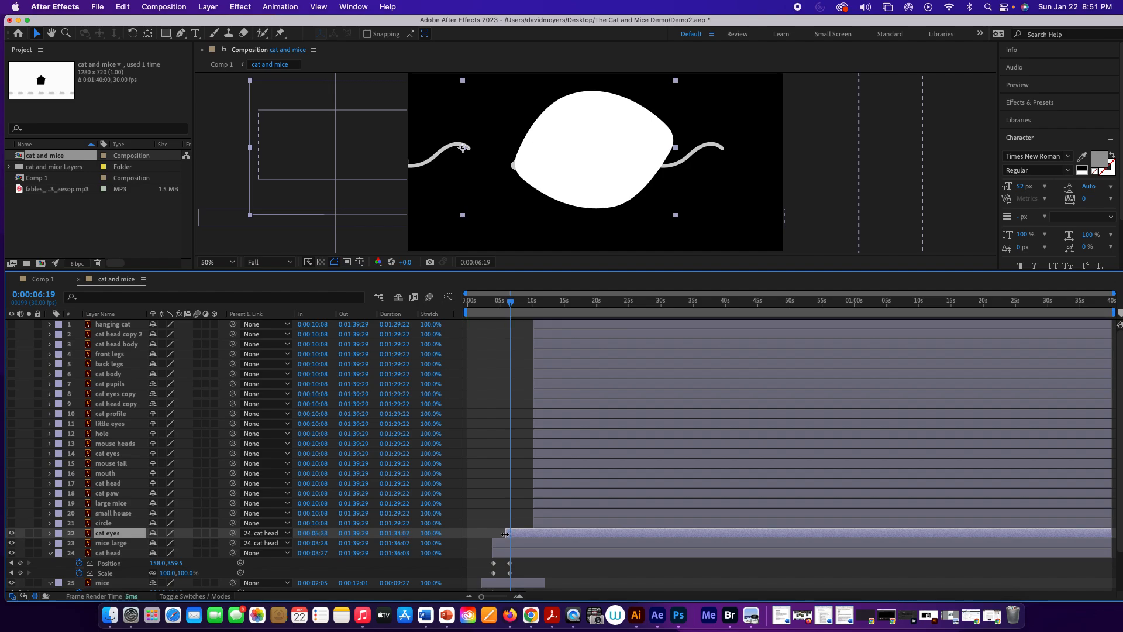
left_click(504, 307)
mouse_move(504, 306)
left_mouse_down()
mouse_move(494, 307)
mouse_move(502, 313)
left_mouse_up()
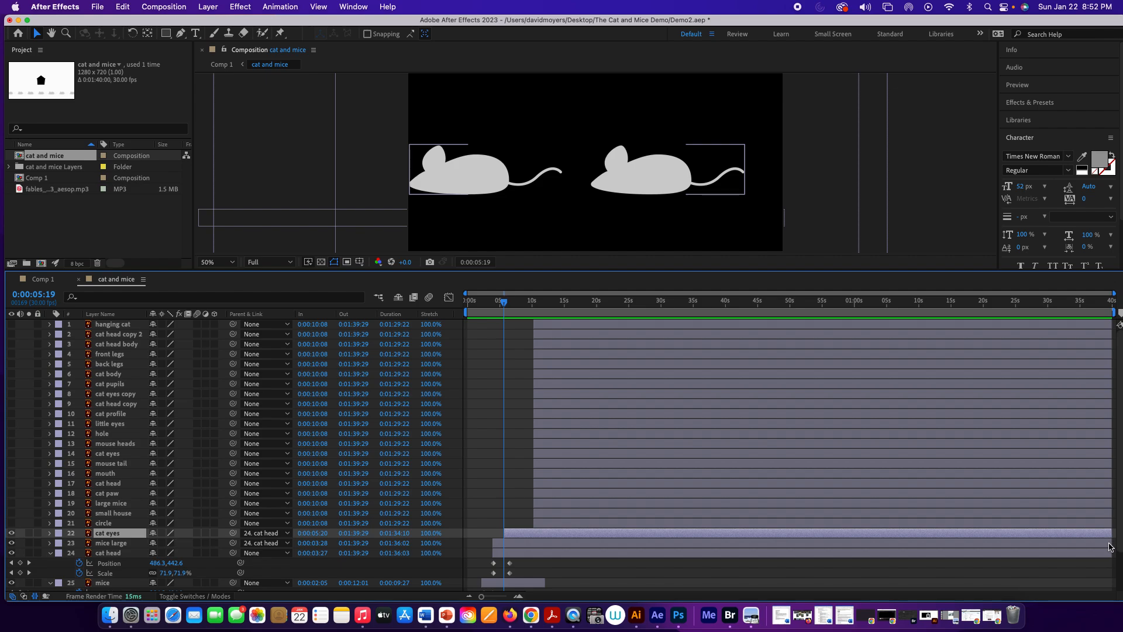
Trim the end of the mice large layer to 0:00:05:23.
left_click(1107, 545)
left_click_drag(1110, 543, 500, 545)
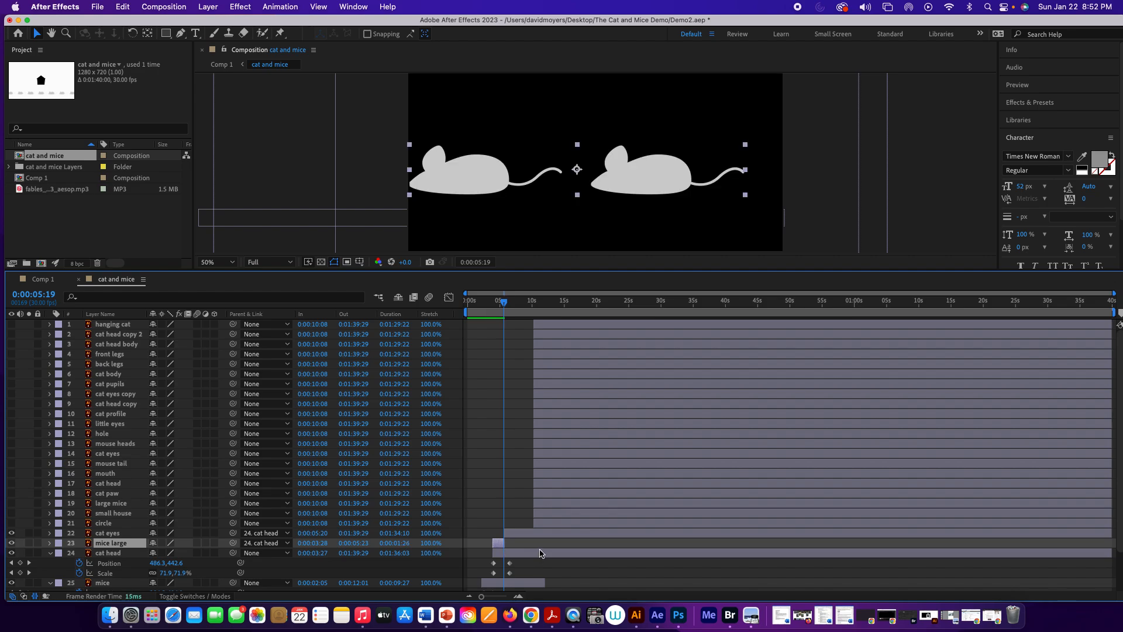
left_click_drag(507, 305, 517, 304)
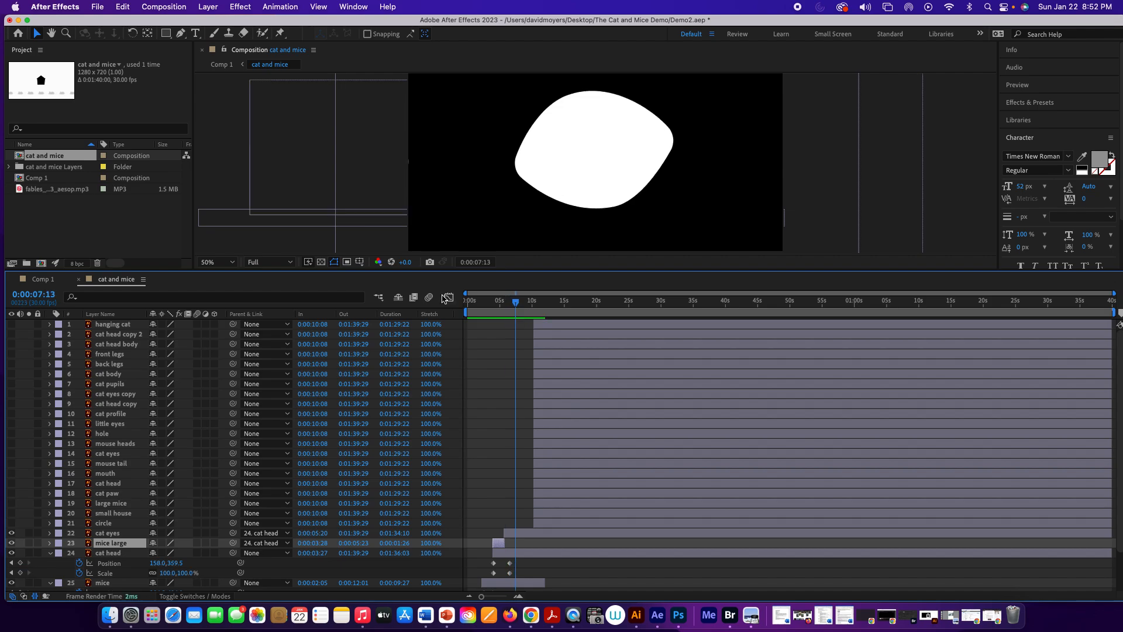
Preview Comp 1 from the start and again from about 0:00:05:06 to check the mice-to-eyes transition against the narration.
left_click(44, 280)
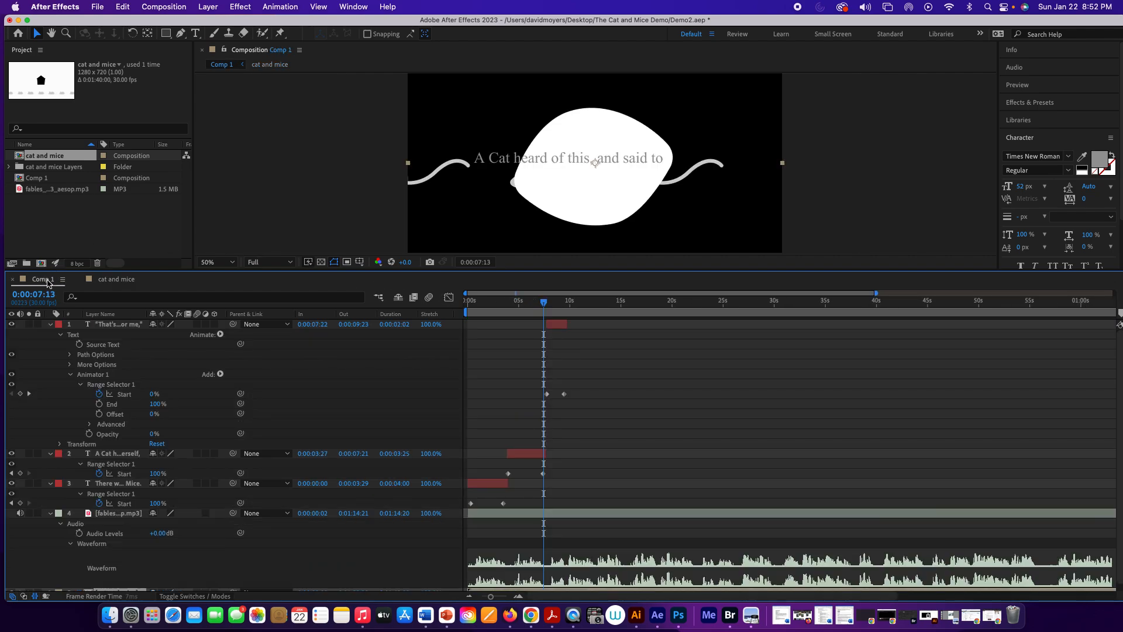
left_click_drag(546, 308, 544, 302)
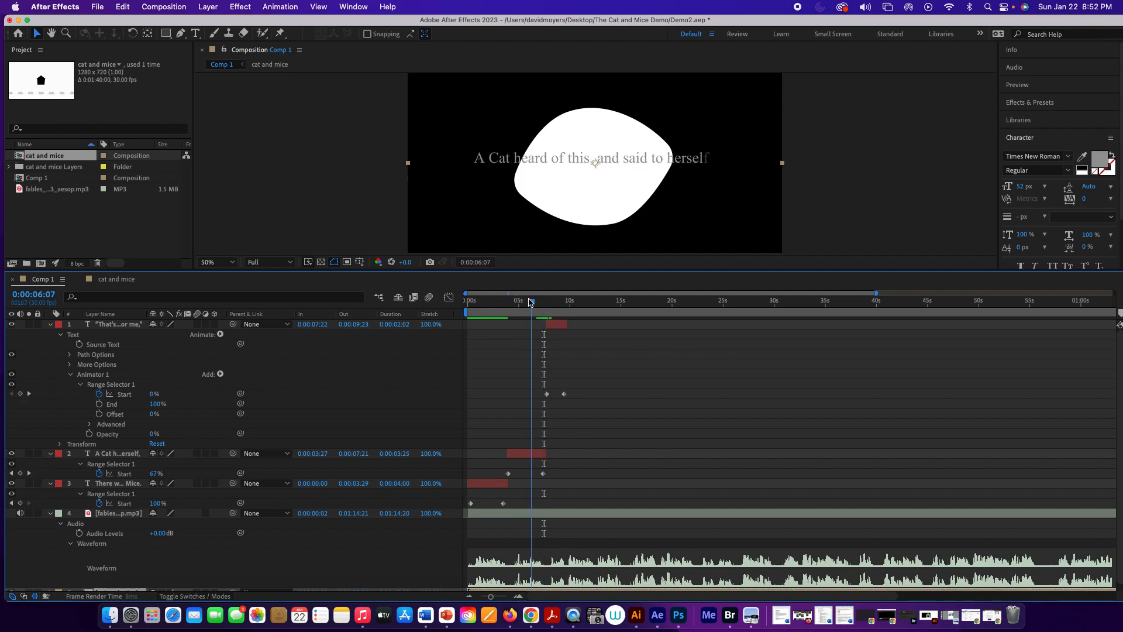
key("Home")
key("space")
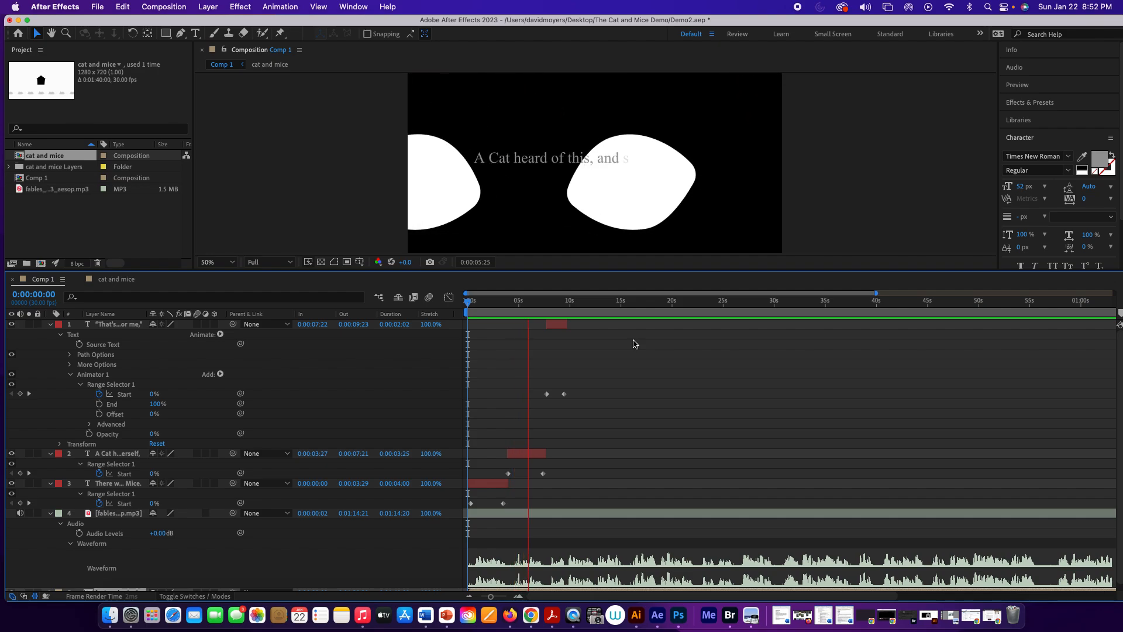
key("space")
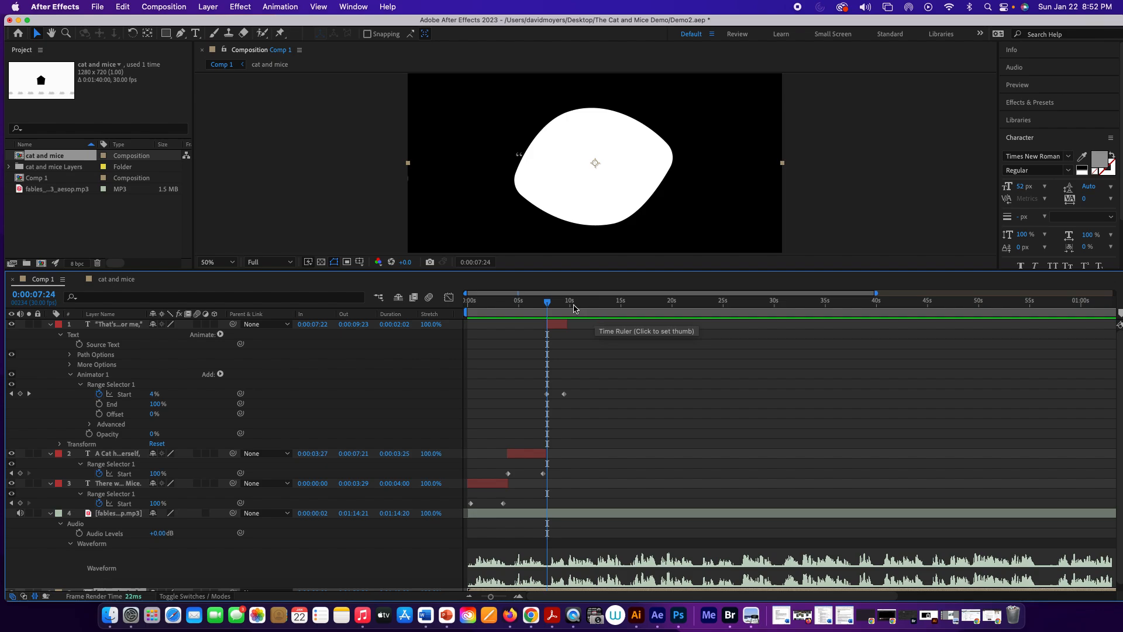
left_click_drag(547, 303, 522, 307)
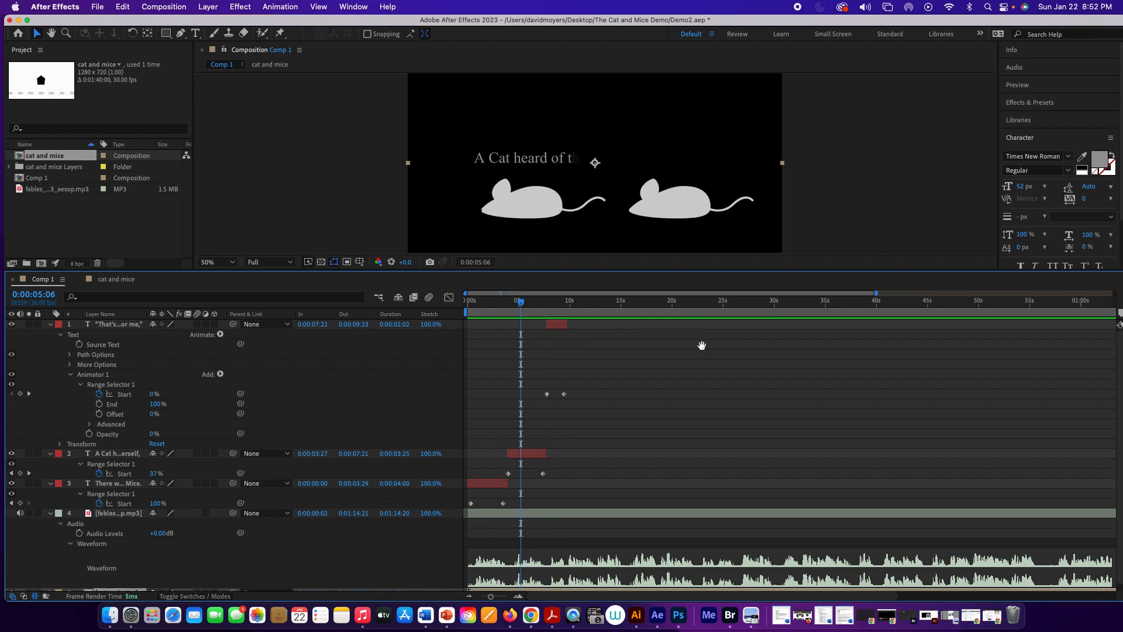
key("space")
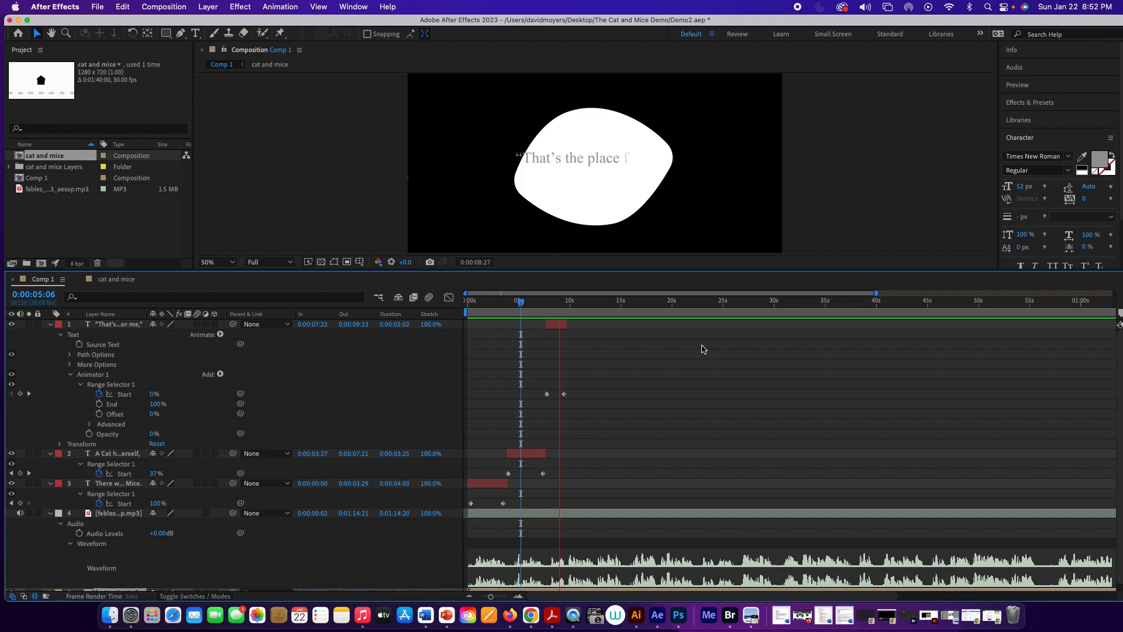
key("space")
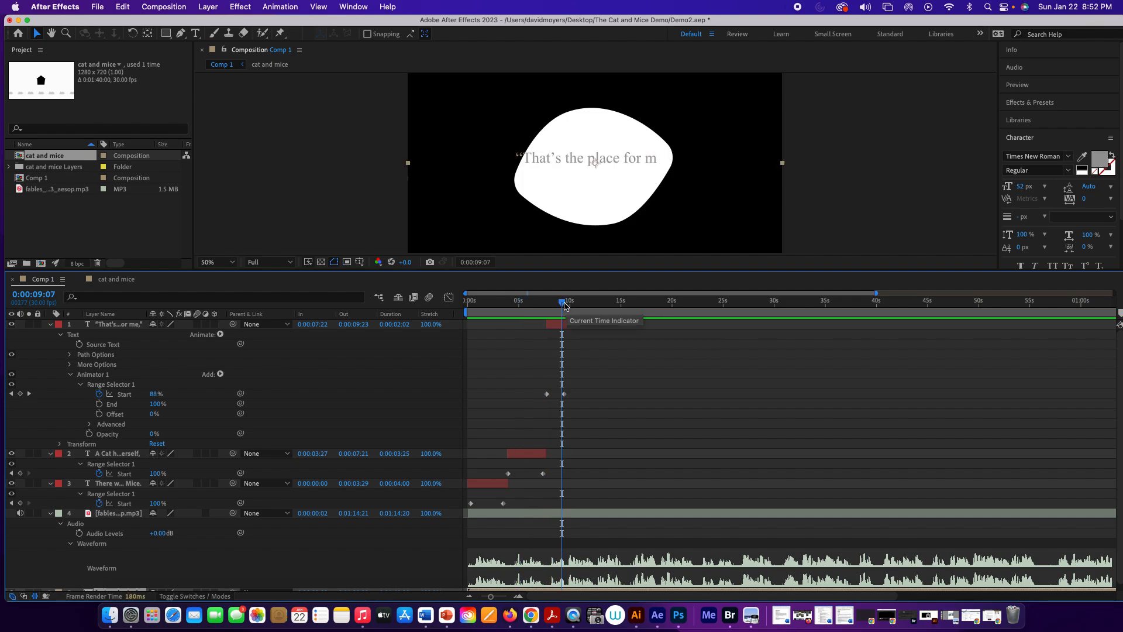
left_click_drag(563, 302, 528, 309)
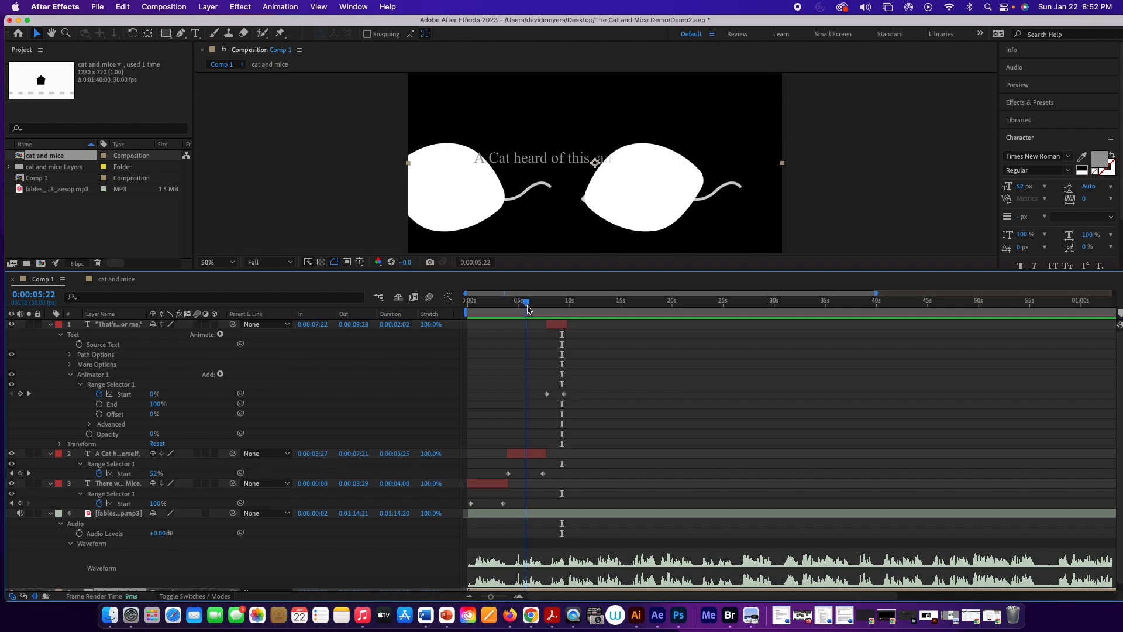
In the cat and mice composition, shorten the mice large layer to end at 0:00:05:18.
left_click(116, 281)
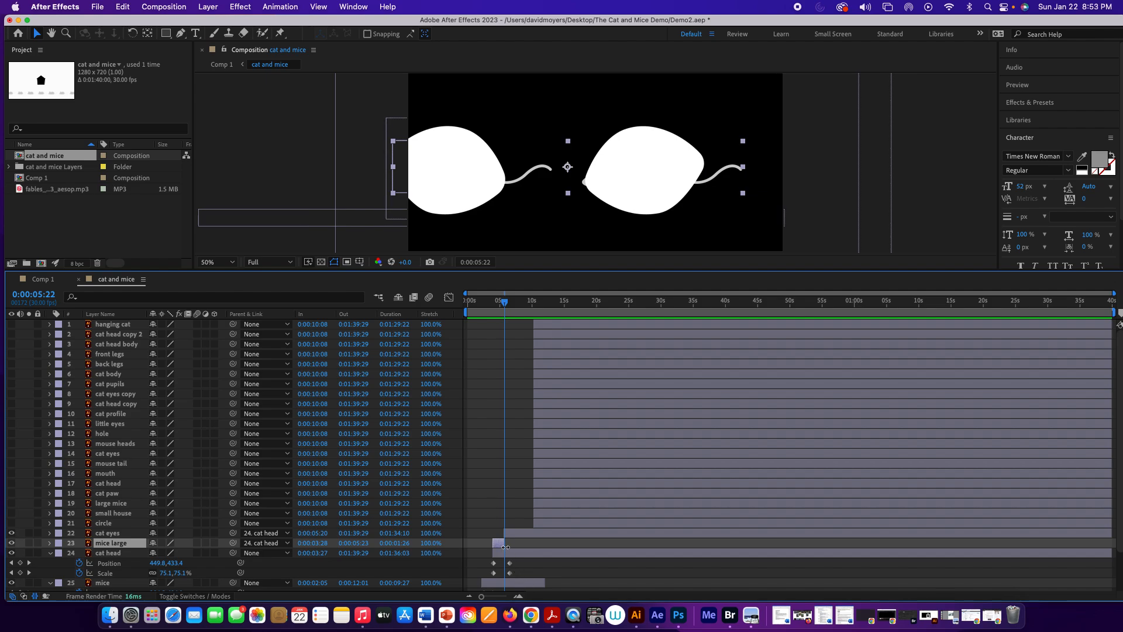
left_click_drag(504, 545, 504, 544)
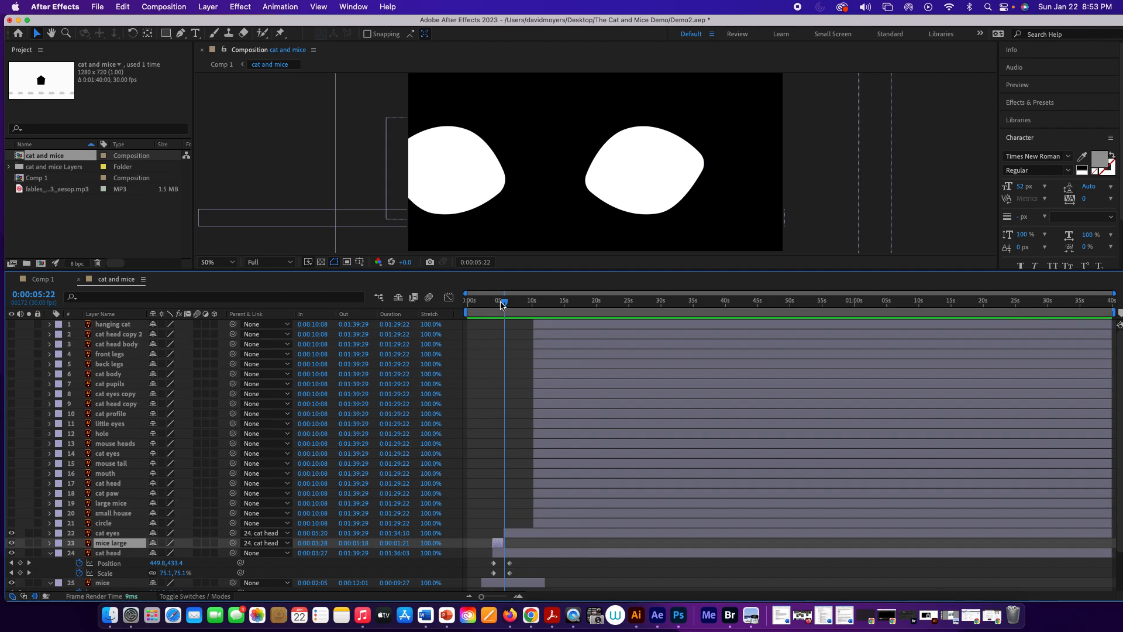
left_click_drag(500, 304, 501, 304)
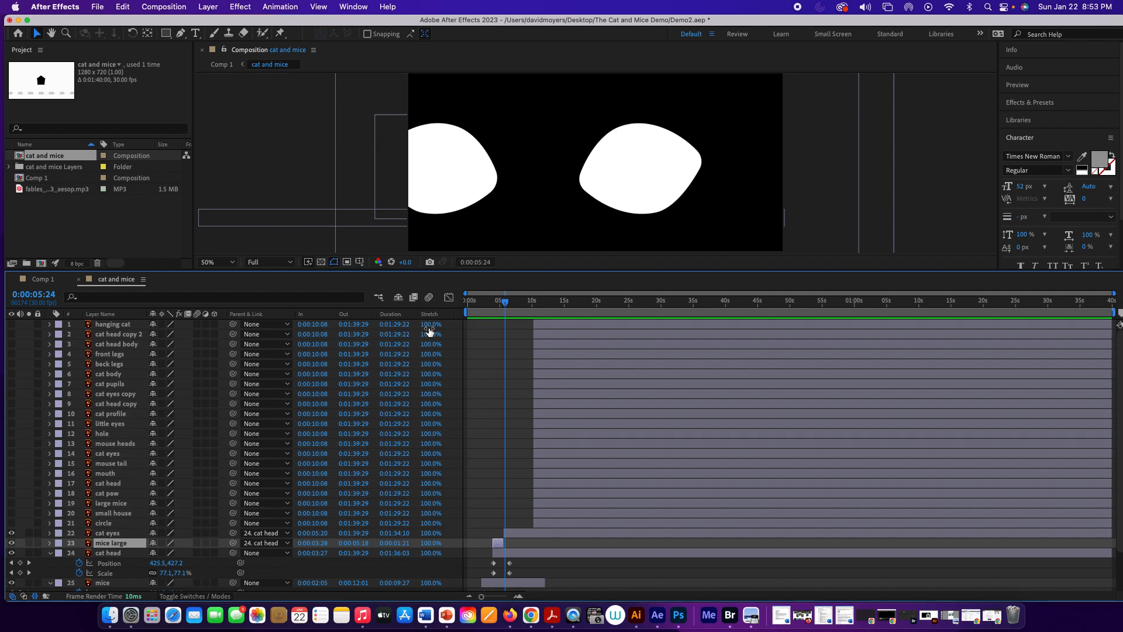
Preview Comp 1 from 0:00:04:00 to check the revised mice-to-eyes transition.
left_click_drag(504, 304, 494, 304)
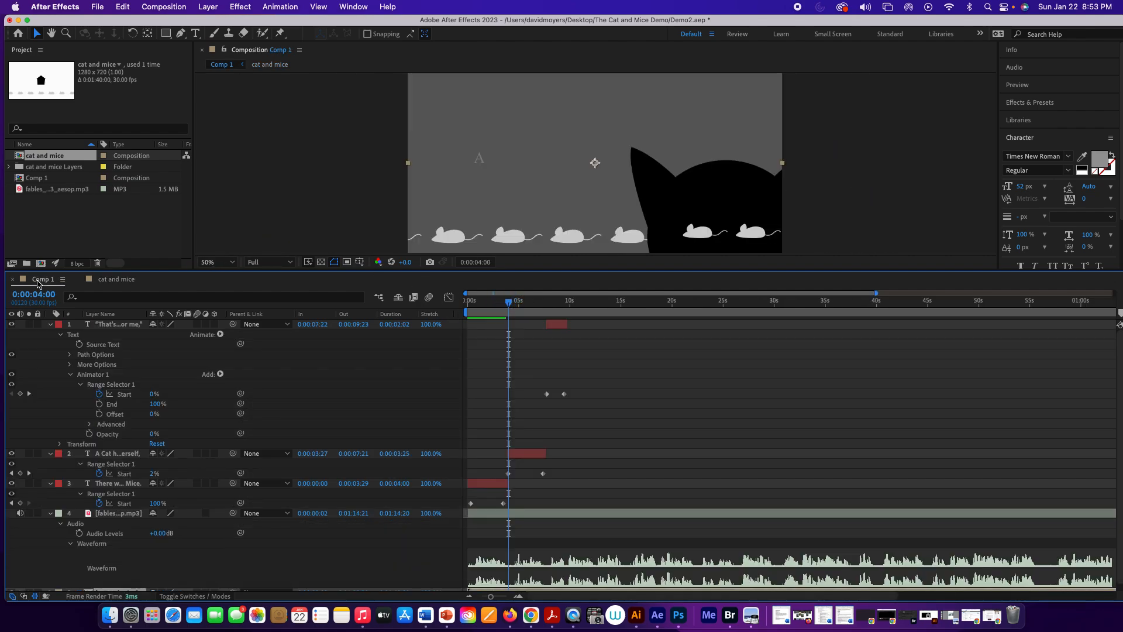
left_click(39, 278)
key("space")
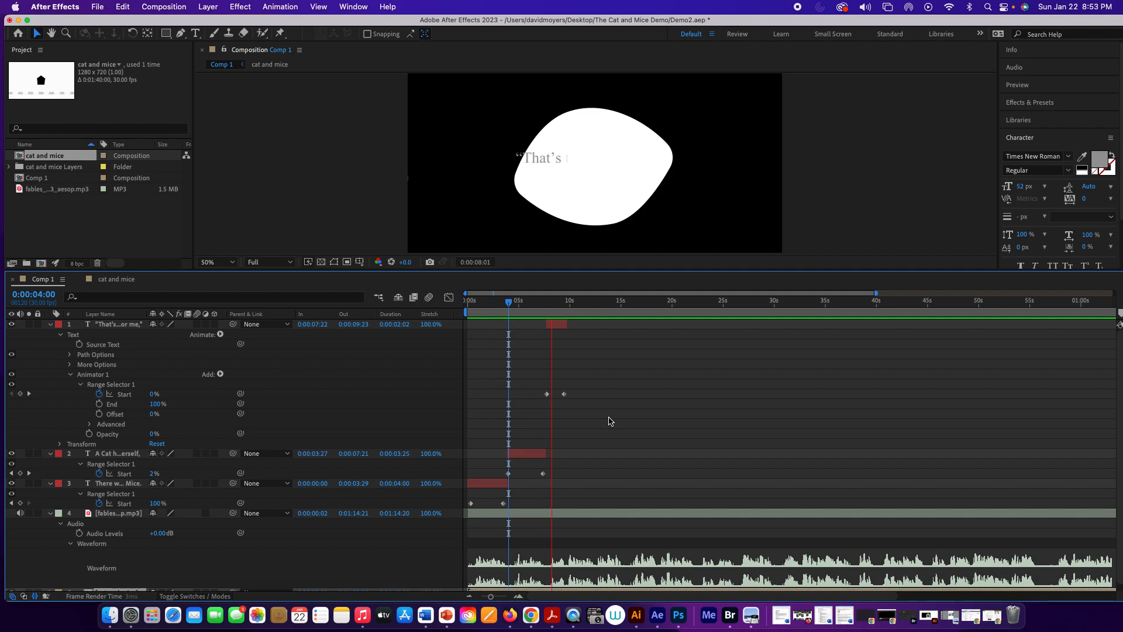
key("space")
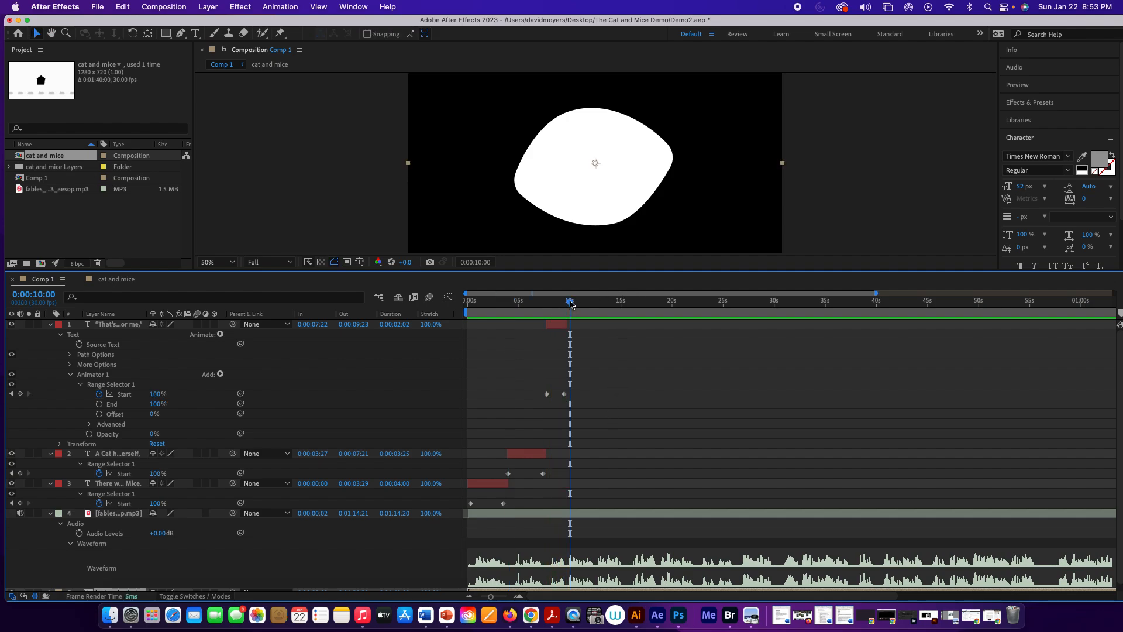
In the cat and mice composition, show the circle layer starting at 0:00:07:22 and end the visible cat eyes layer at 0:00:07:26.
left_click_drag(570, 303, 542, 308)
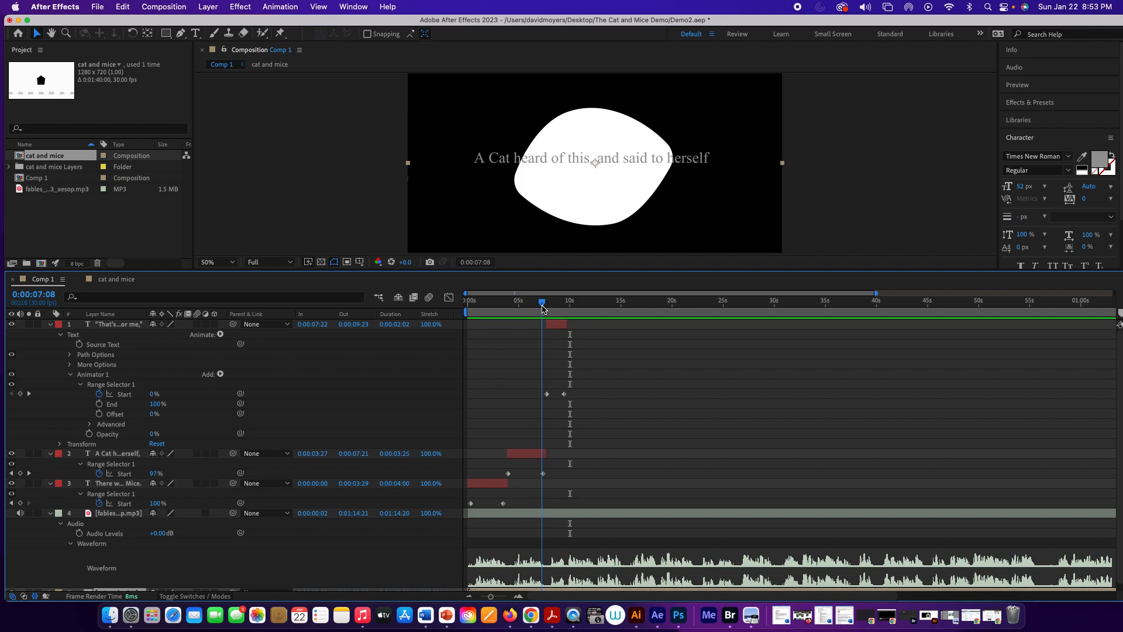
left_click_drag(542, 308, 547, 308)
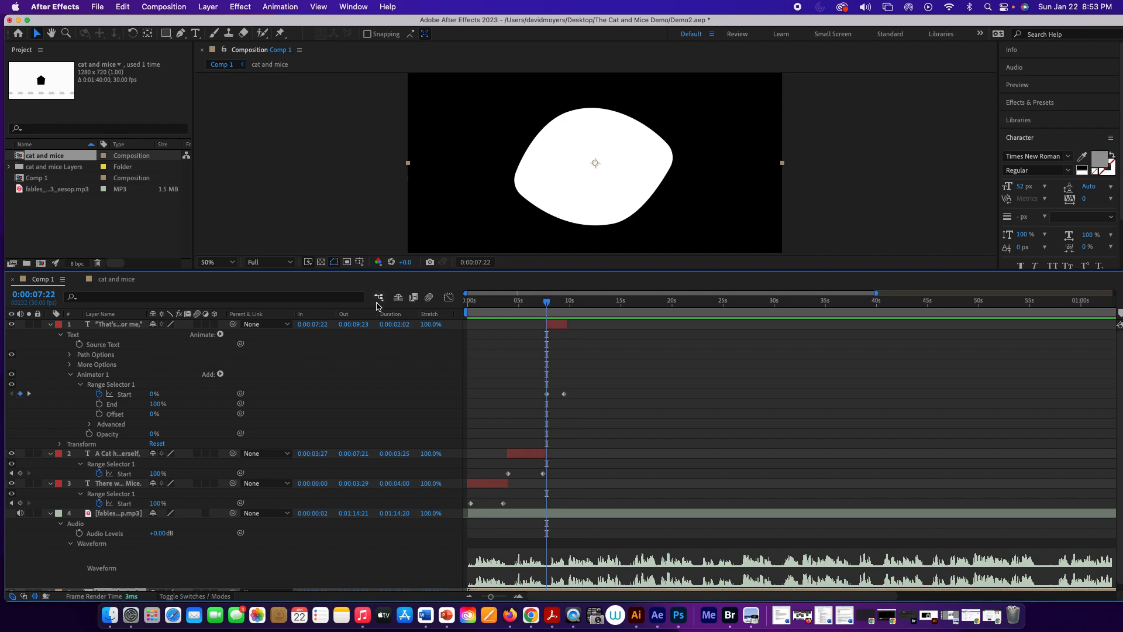
left_click(116, 279)
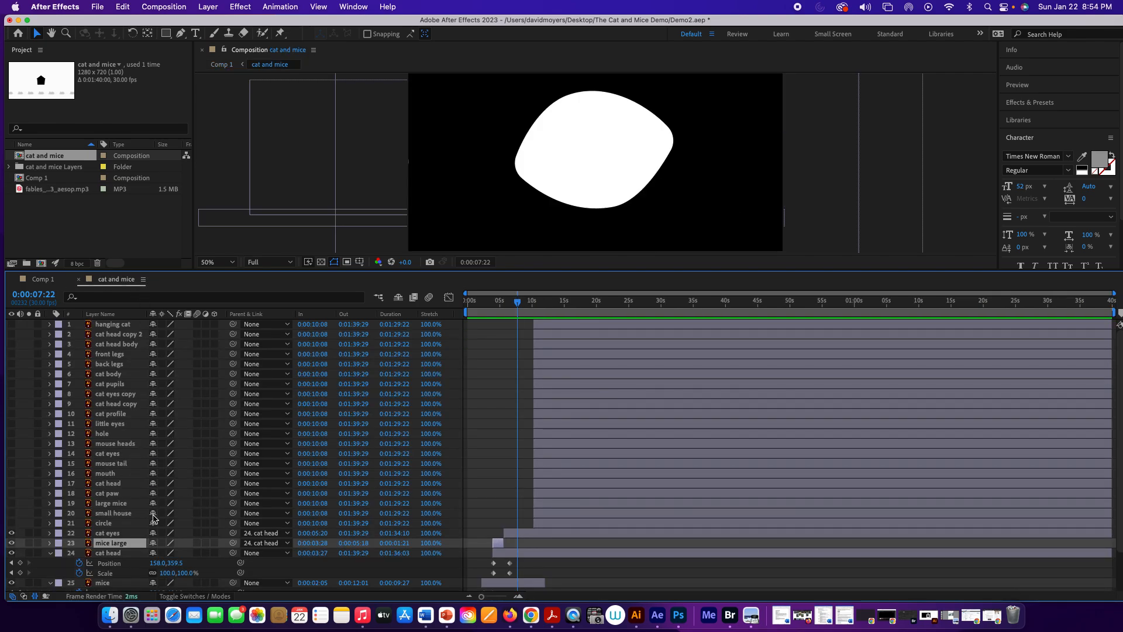
left_click(11, 526)
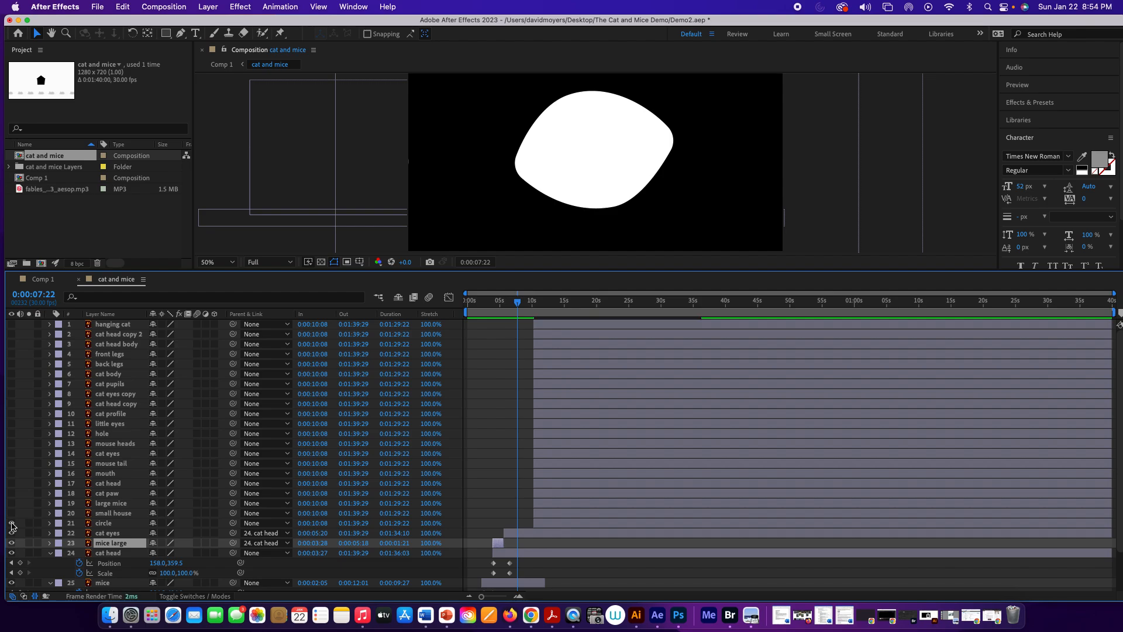
left_click(537, 525)
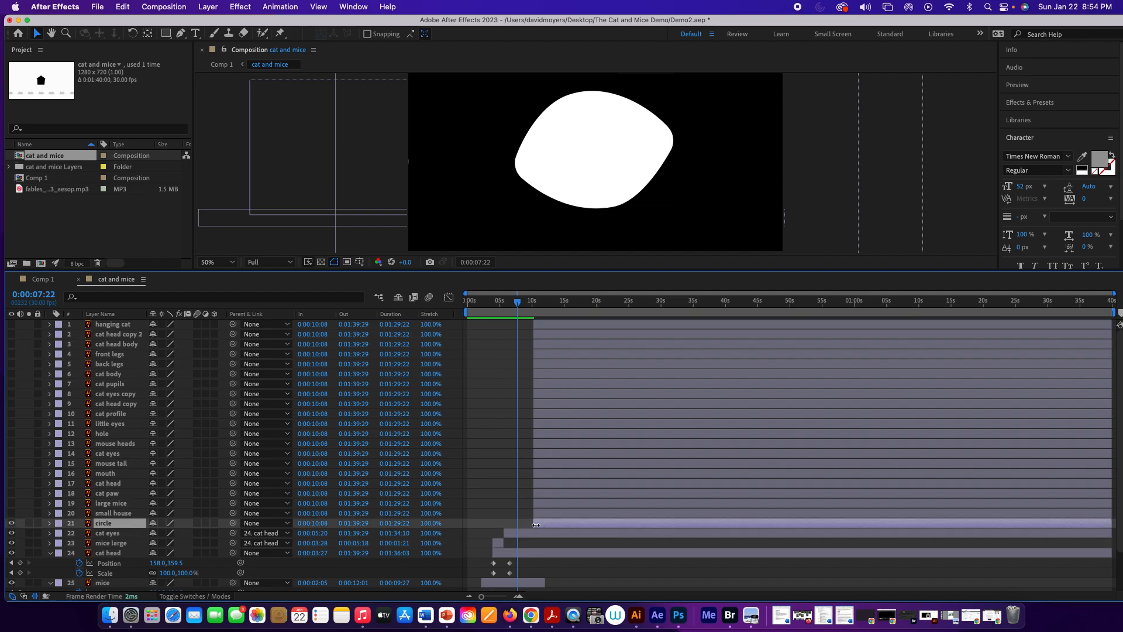
left_click_drag(535, 525, 519, 524)
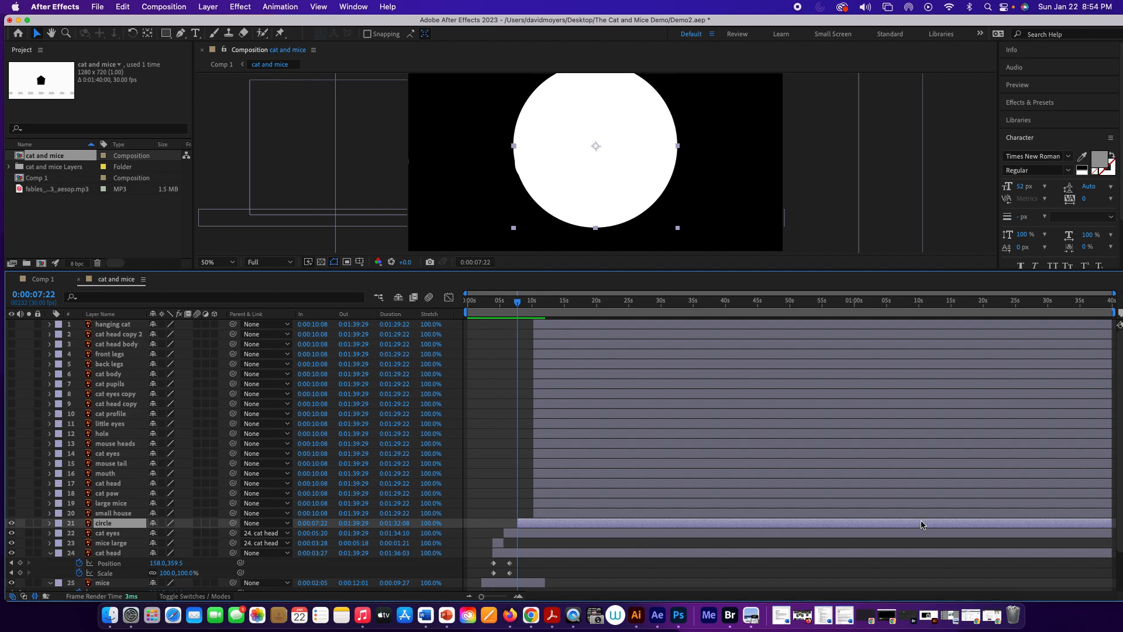
left_click_drag(1110, 534, 518, 546)
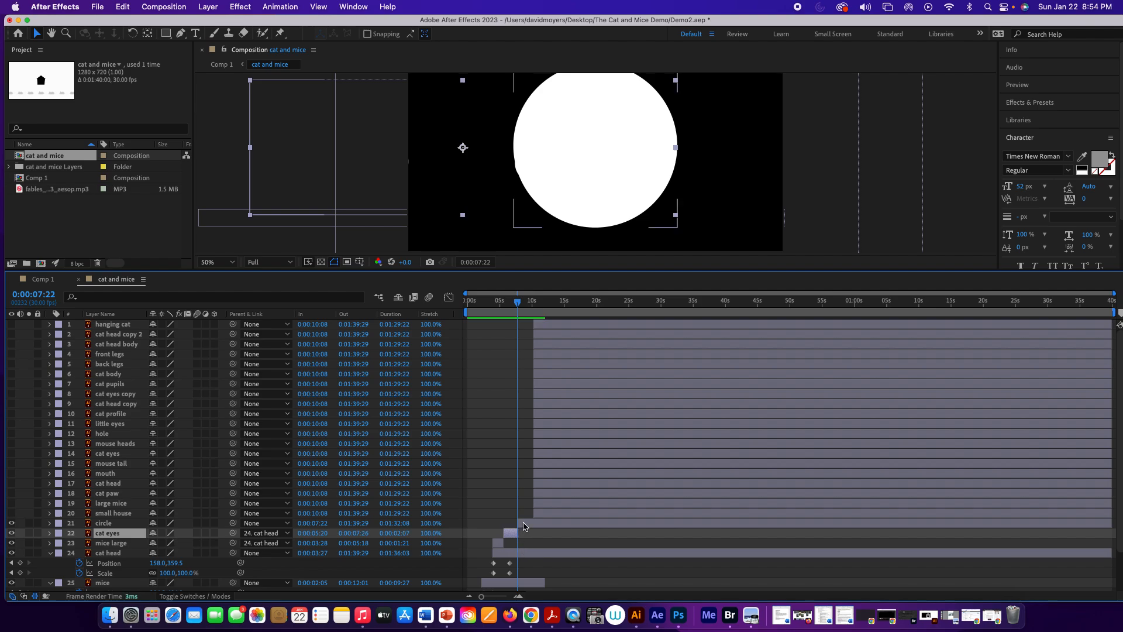
Show the small house layer starting at 0:00:09:08 and end the visible cat head layer at 0:00:07:23.
left_click_drag(535, 514, 531, 513)
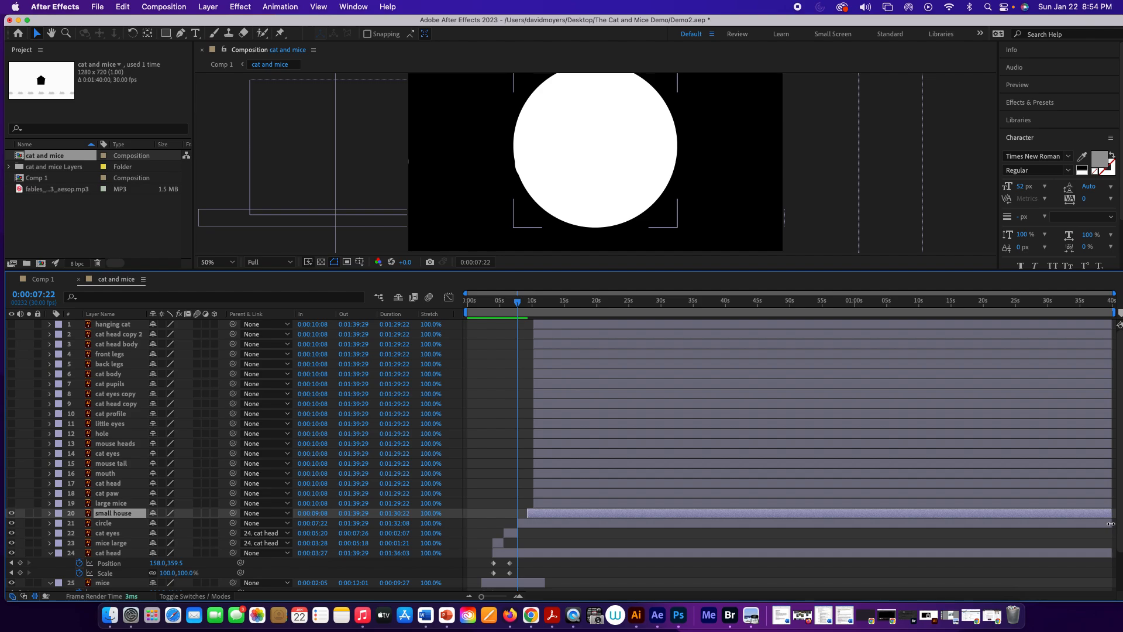
left_click_drag(1112, 553, 518, 555)
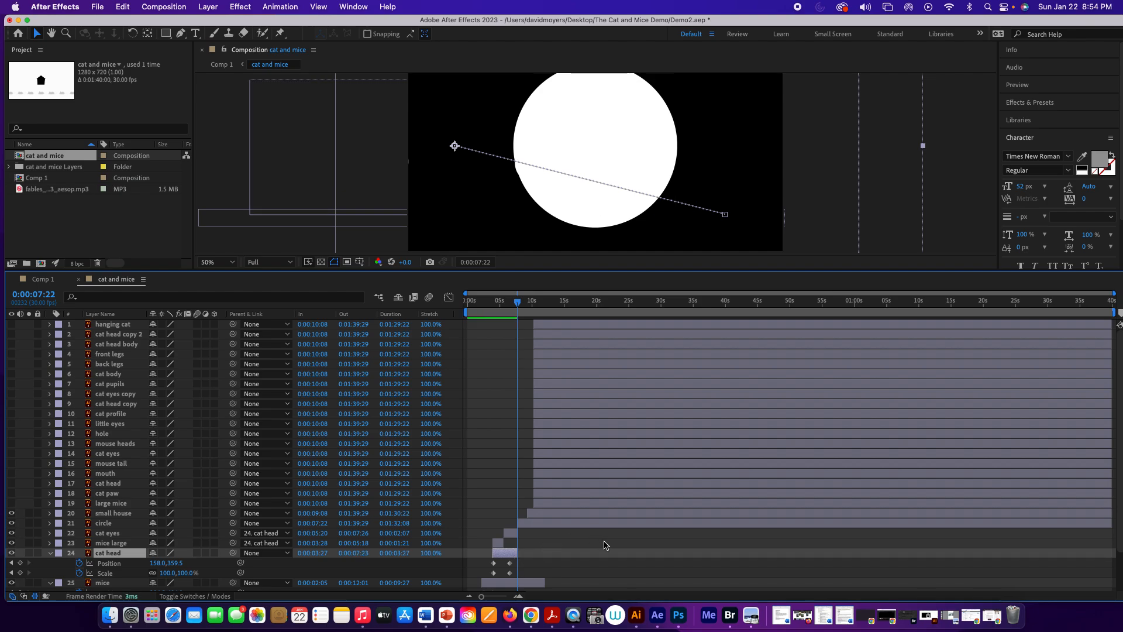
Preview Comp 1 from the beginning, and replay the circle and small house scene from 0:00:07:23.
left_click(41, 279)
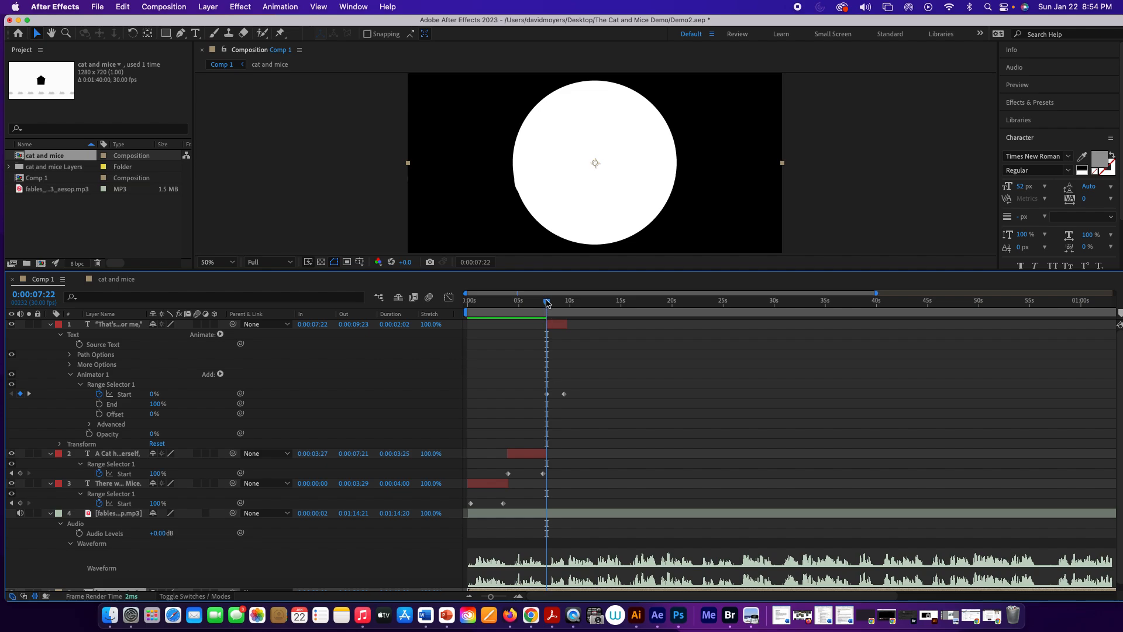
left_click_drag(547, 302, 441, 309)
key("space")
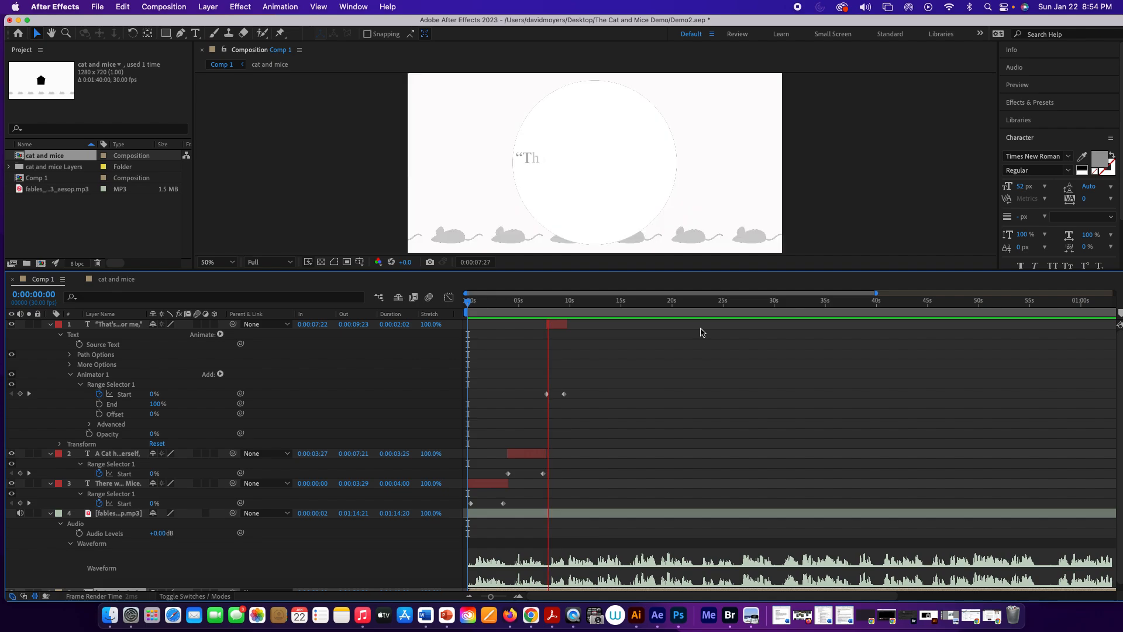
key("space")
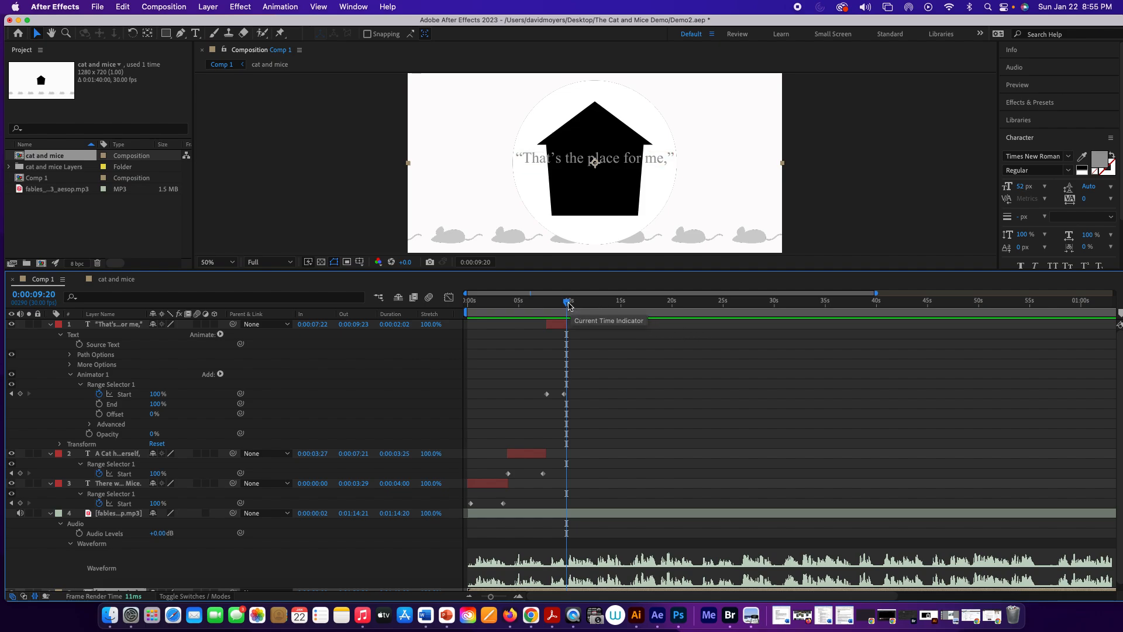
left_click_drag(567, 304, 548, 305)
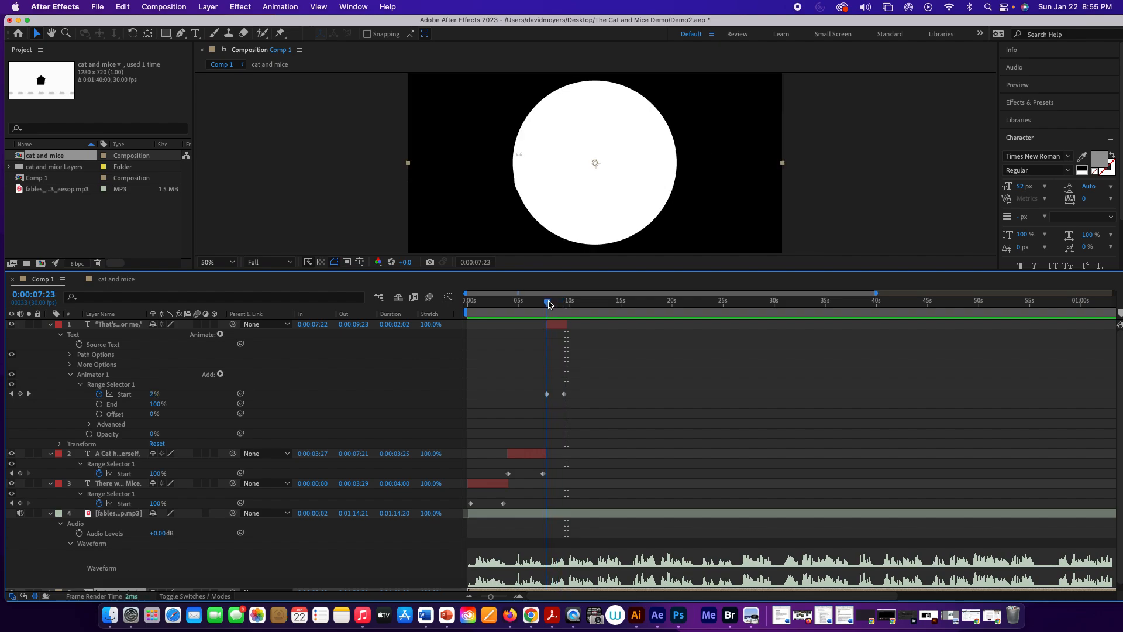
key("space")
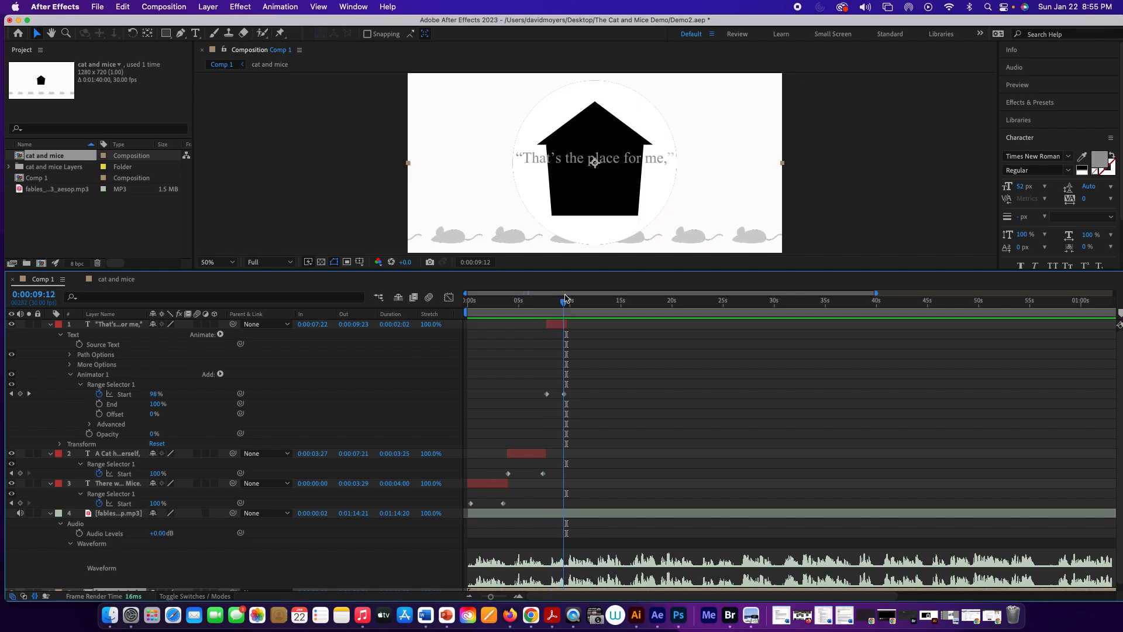
In the cat and mice composition, extend the visible cat head layer to end at 0:00:09:28.
left_click_drag(565, 297, 568, 295)
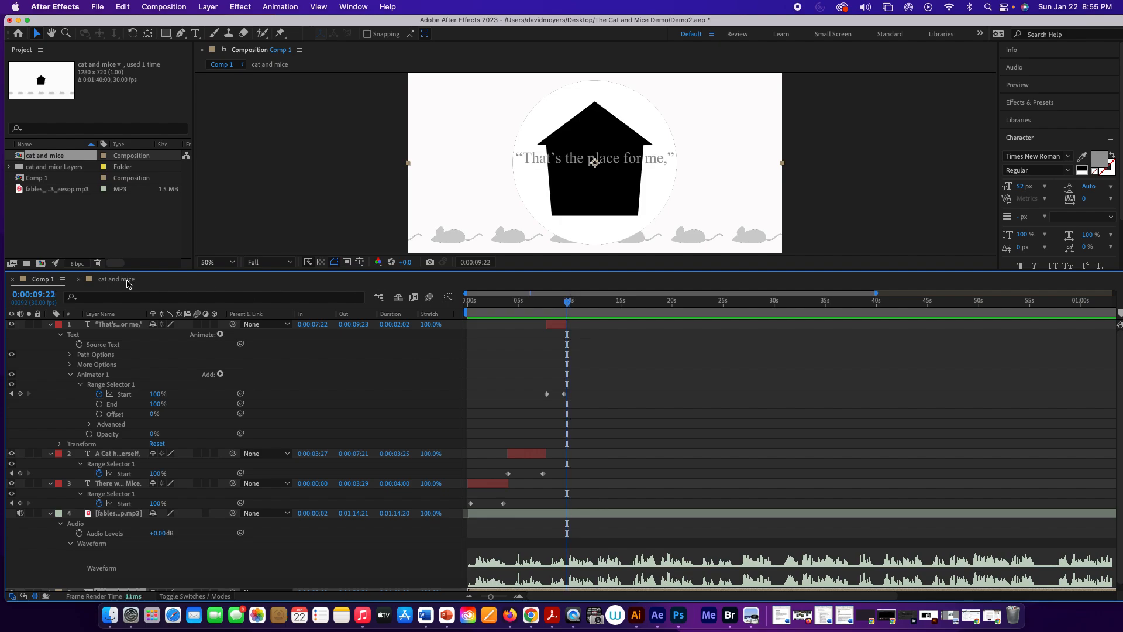
left_click(116, 279)
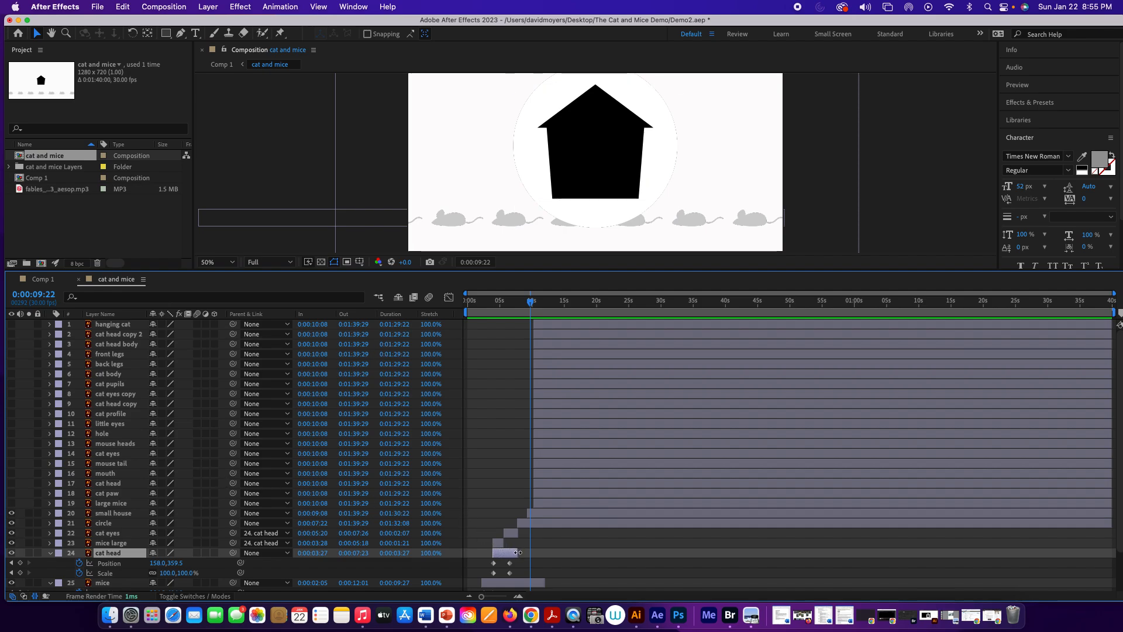
left_click_drag(518, 553, 530, 550)
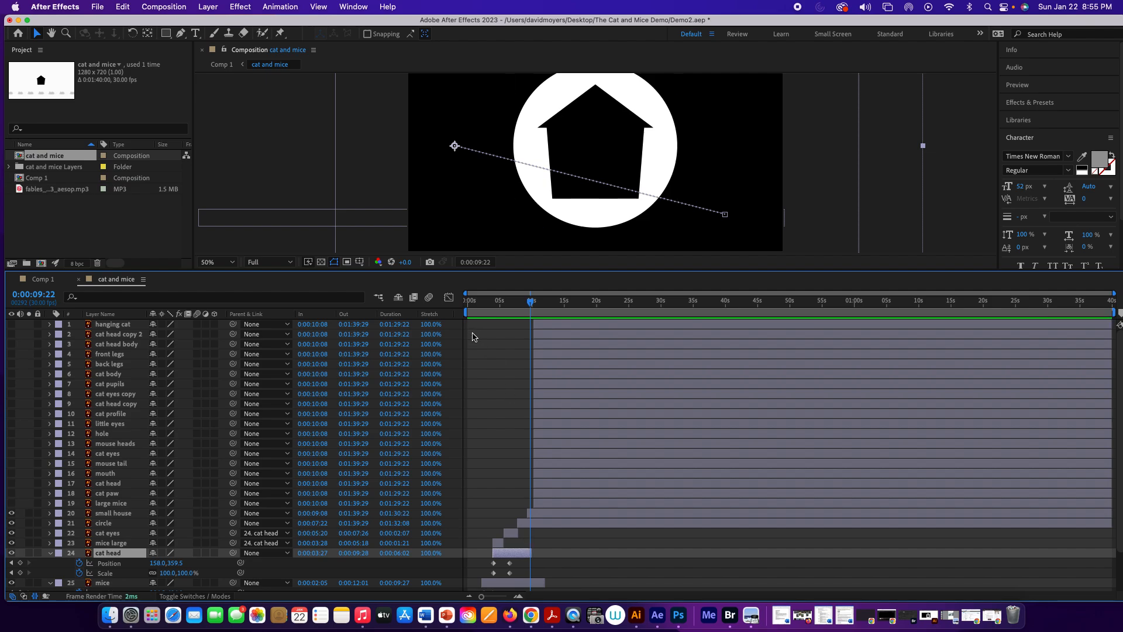
Preview Comp 1 from the beginning past the 11-second mark to check the extended cat head background.
left_click_drag(524, 305, 450, 305)
left_click(43, 279)
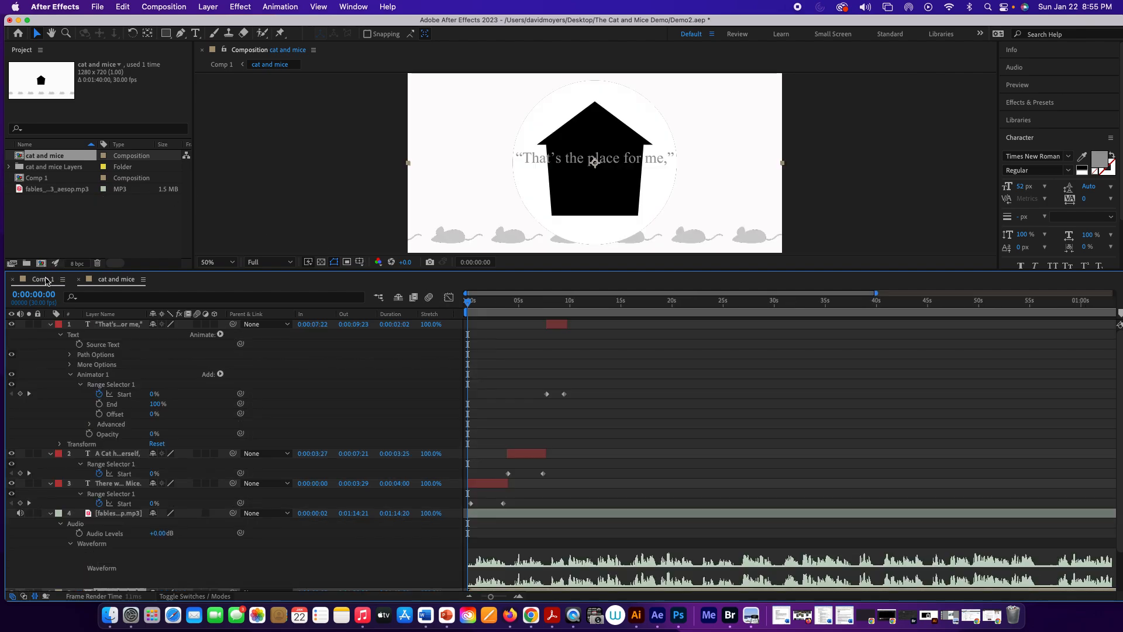
key("space")
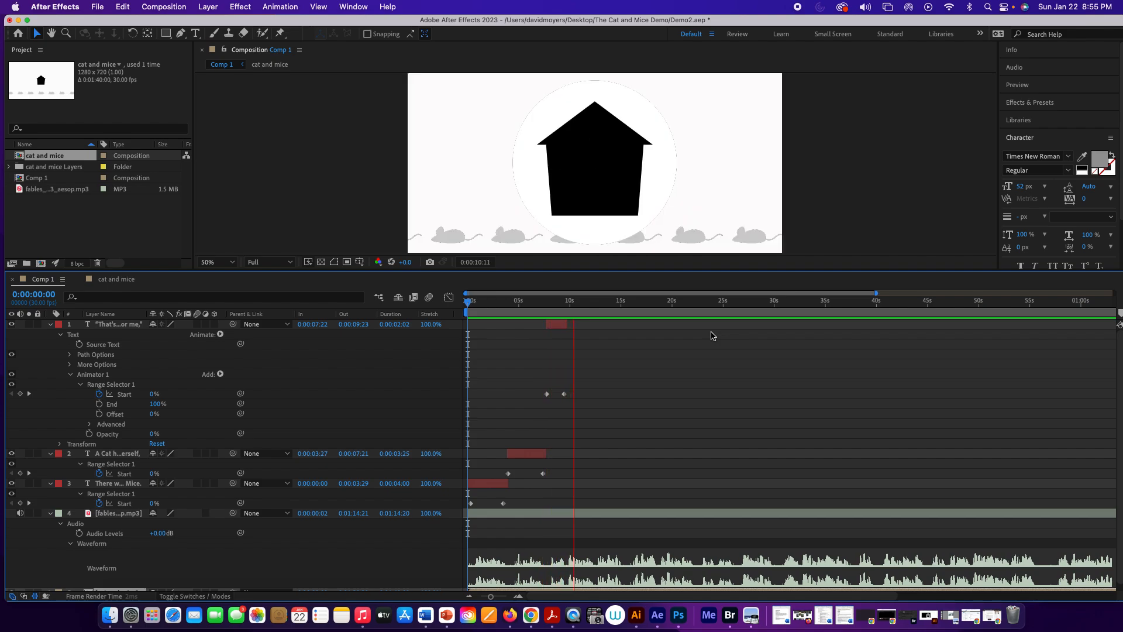
key("space")
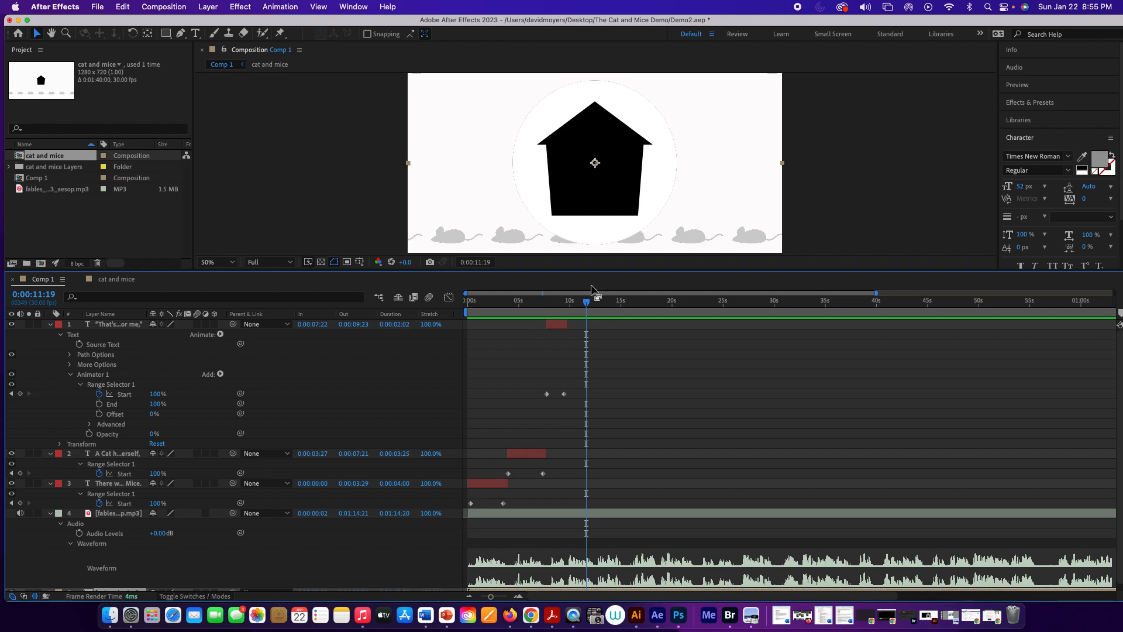
In the cat and mice composition, end the mice and house layers at 0:00:09:23 and adjust the visible cat head layer's end point.
left_click(579, 303)
mouse_move(579, 302)
left_mouse_down()
mouse_move(561, 302)
mouse_move(569, 302)
left_mouse_up()
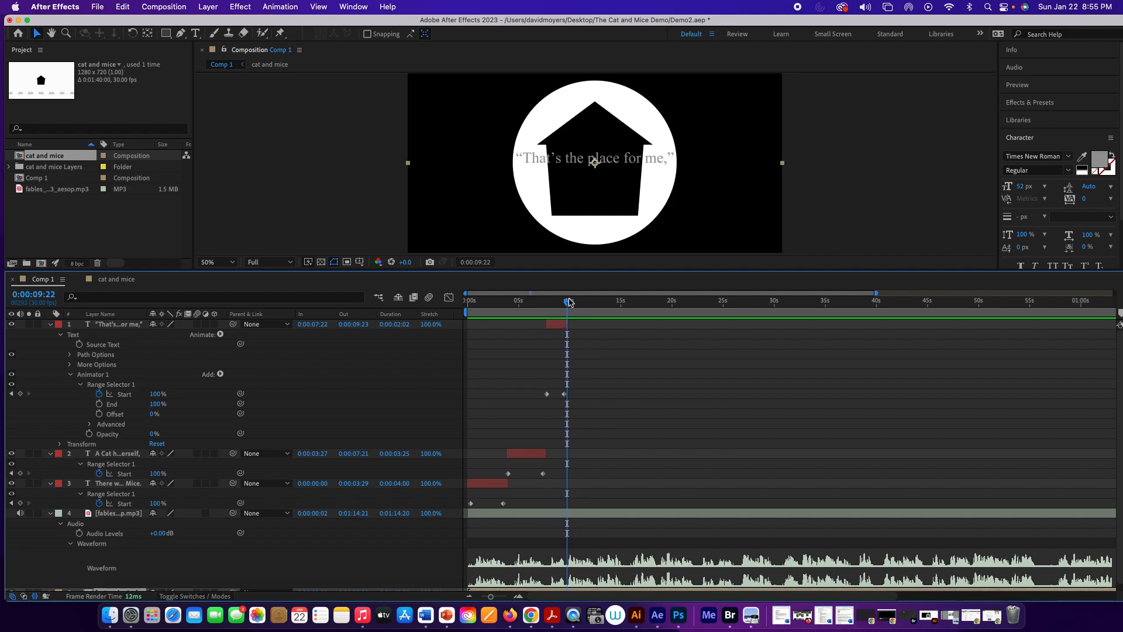
left_click(111, 279)
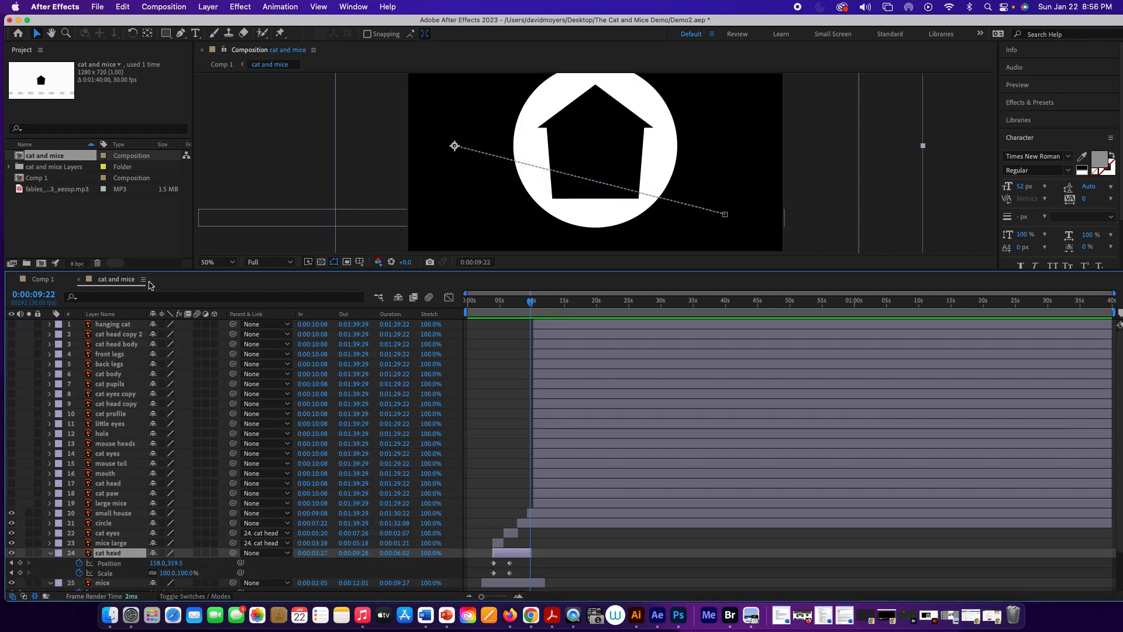
scroll(485, 391, "down", 3)
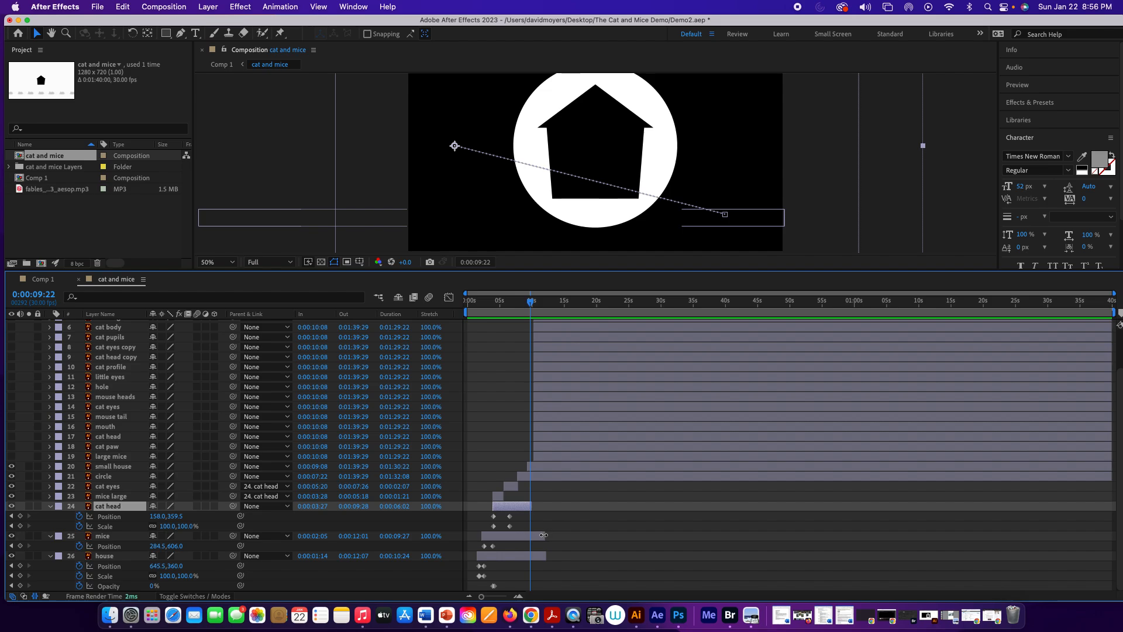
left_click_drag(543, 535, 528, 536)
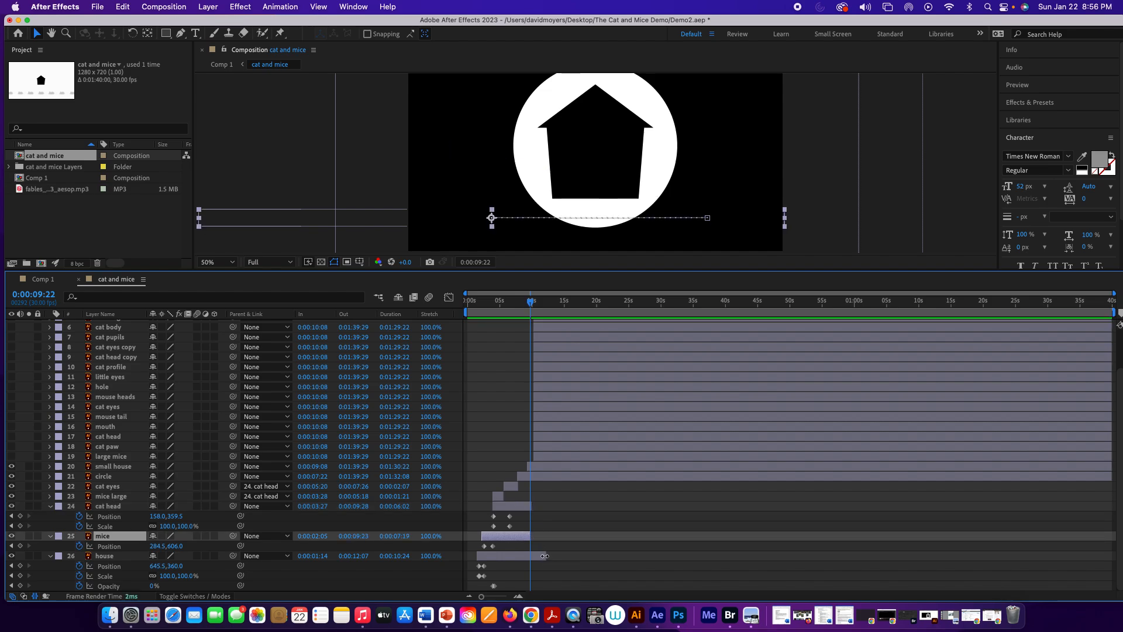
left_click_drag(545, 556, 529, 557)
left_click(531, 506)
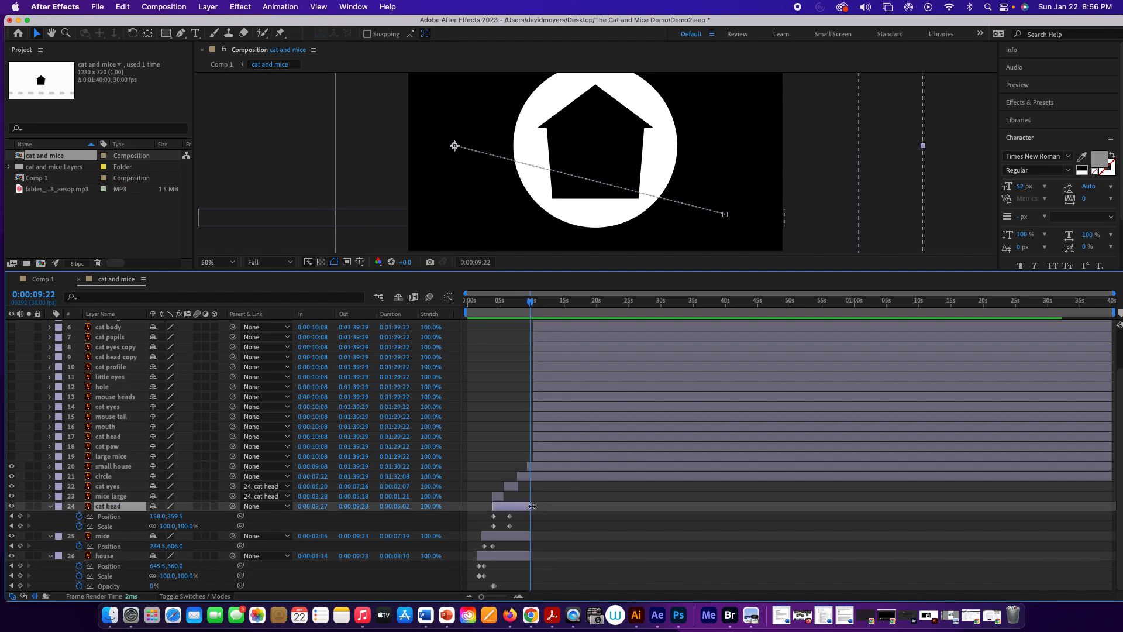
left_click_drag(532, 506, 541, 505)
Set Comp 1 to 0:00:09:18 and copy the fable passage from "and off she went" through "ate them." in Chrome.
left_click(54, 279)
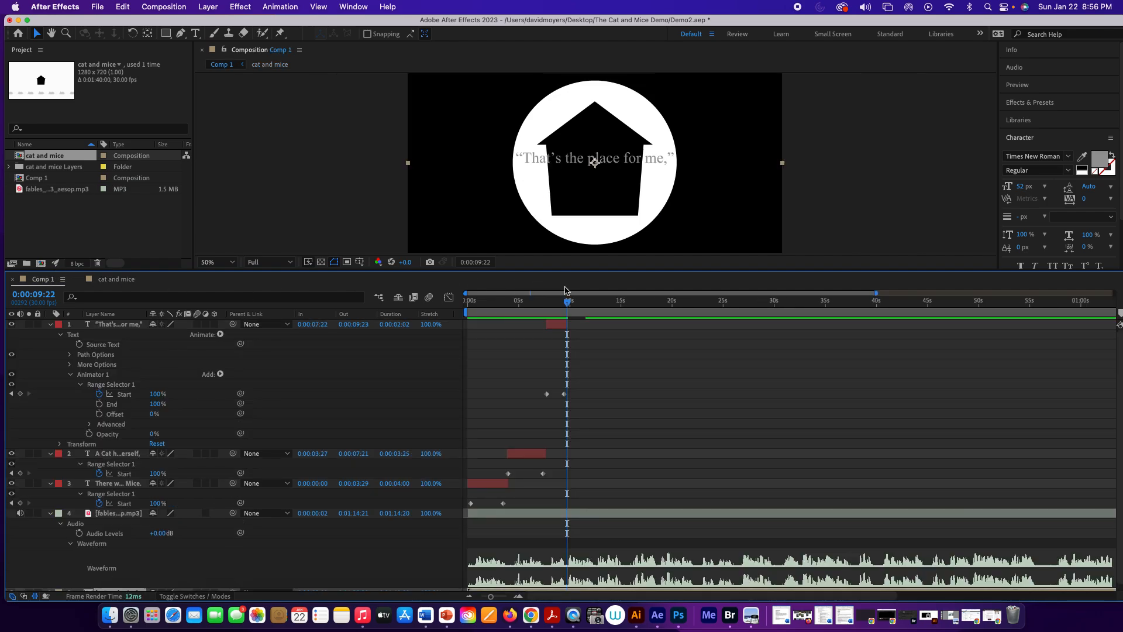
mouse_move(565, 303)
left_mouse_down()
mouse_move(554, 302)
mouse_move(588, 302)
mouse_move(556, 302)
mouse_move(566, 302)
left_mouse_up()
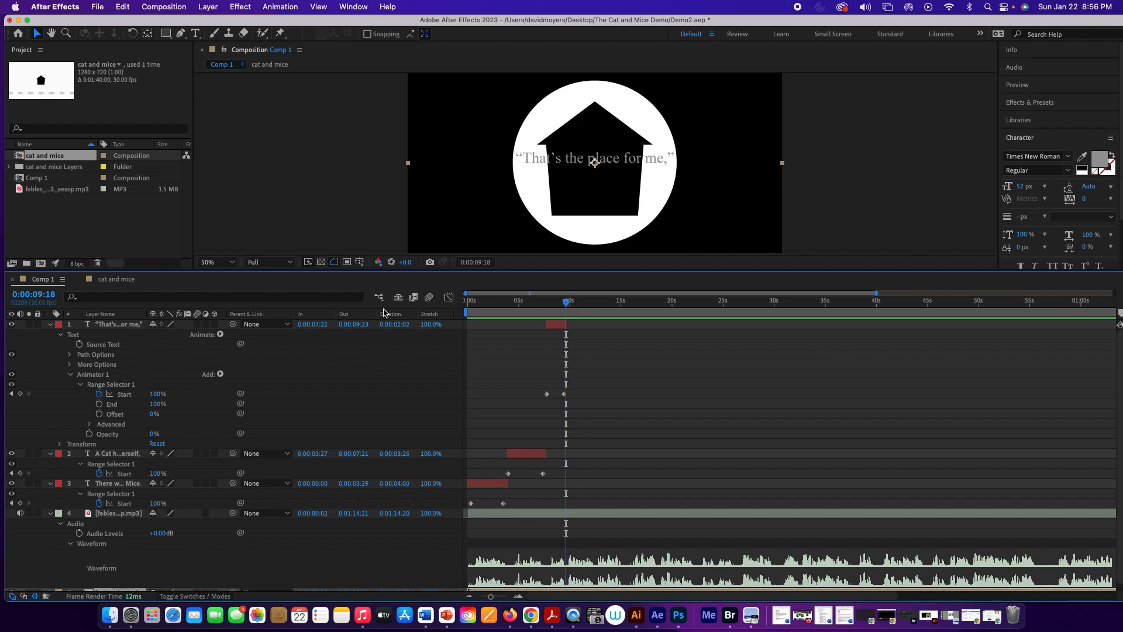
left_click(94, 326)
left_click(111, 325)
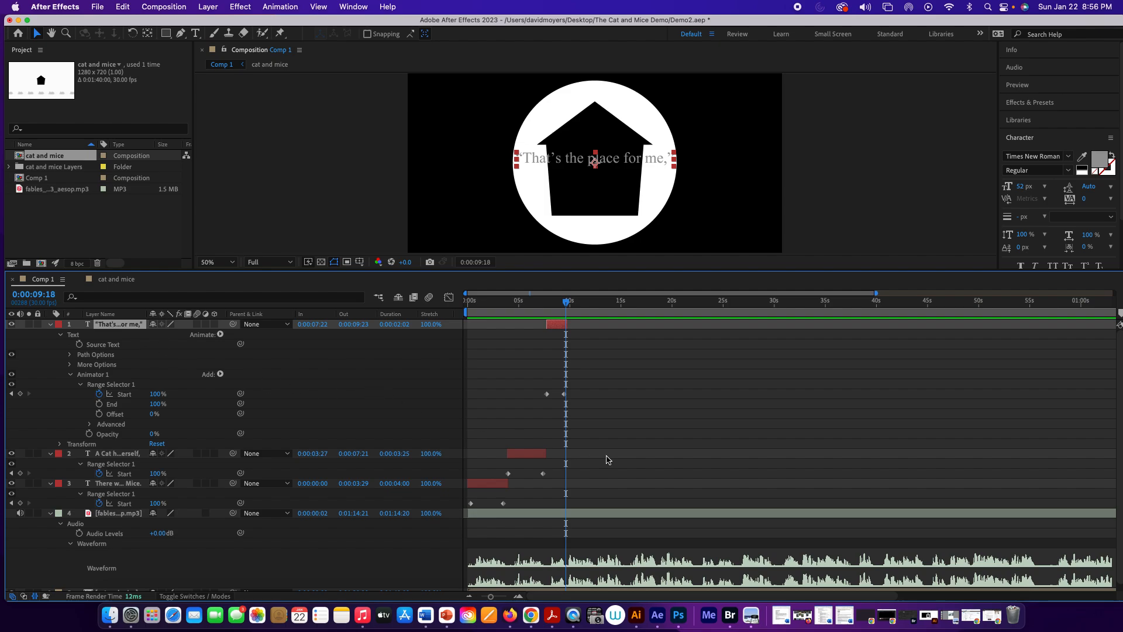
left_click(992, 616)
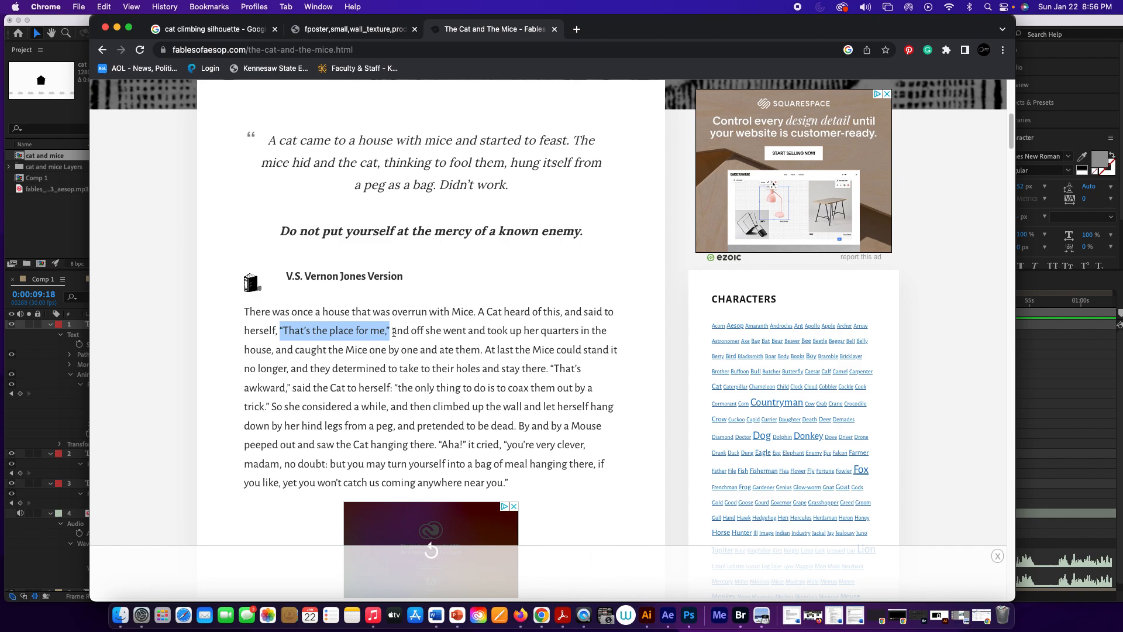
left_click_drag(392, 332, 493, 345)
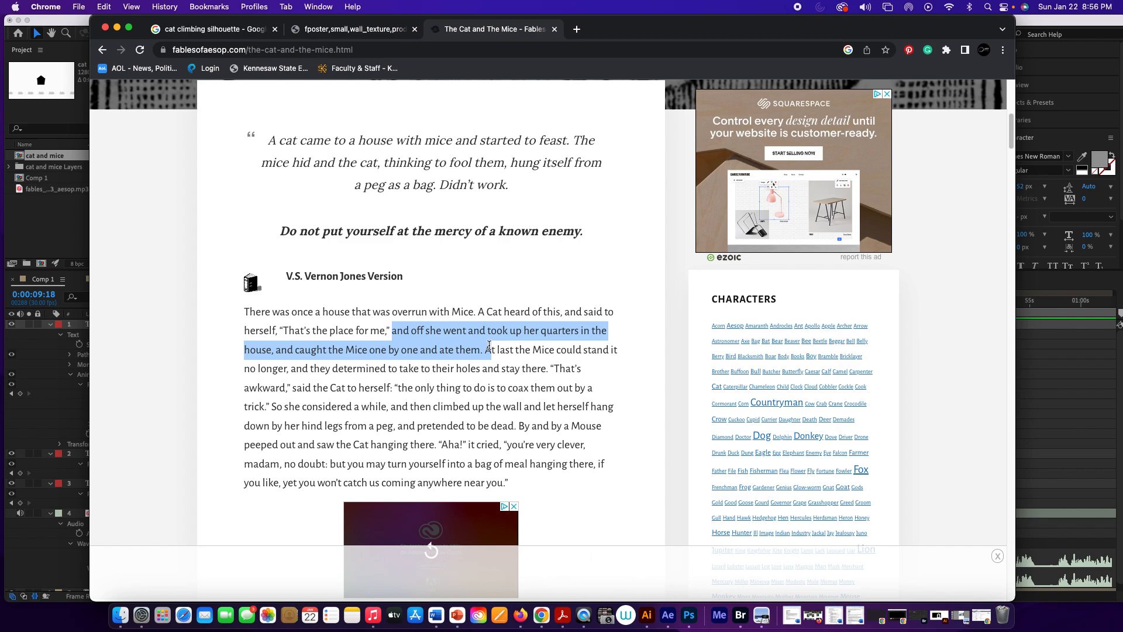
left_click_drag(489, 346, 480, 348)
right_click(468, 329)
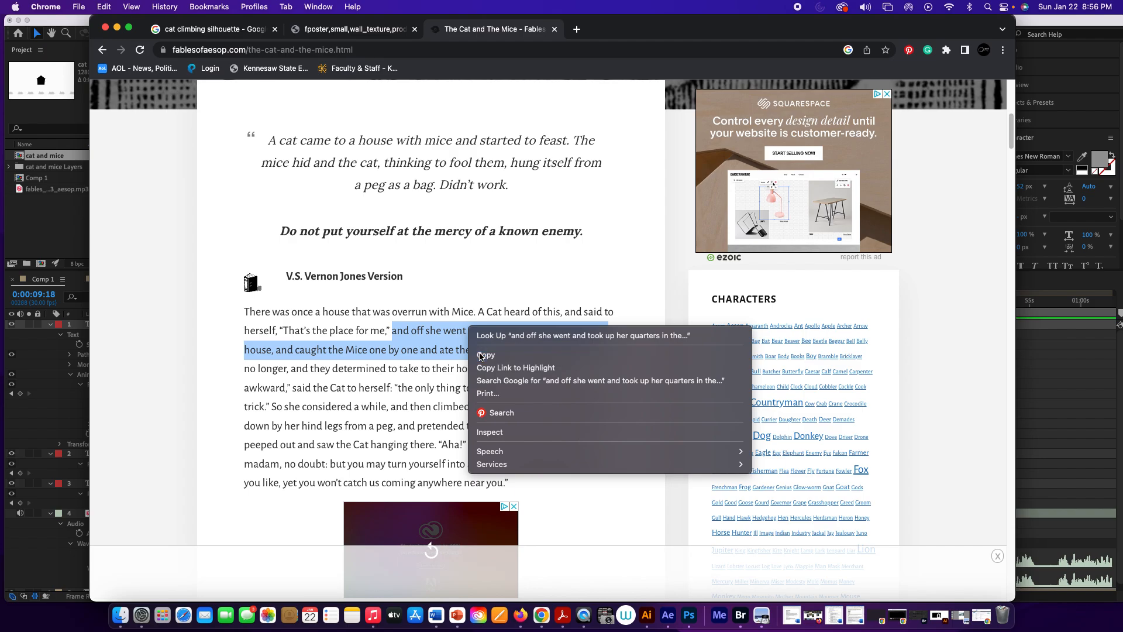
left_click(479, 353)
left_click(117, 27)
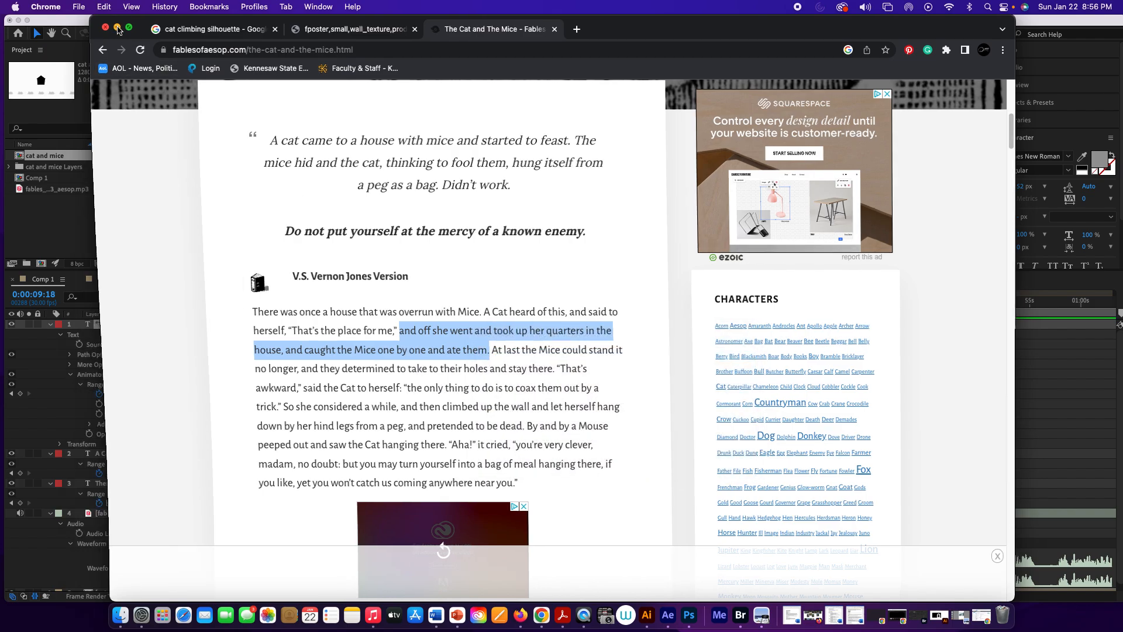
Add a new text layer containing the copied passage to Comp 1 and make it start at 0:00:09:20.
left_click(135, 326)
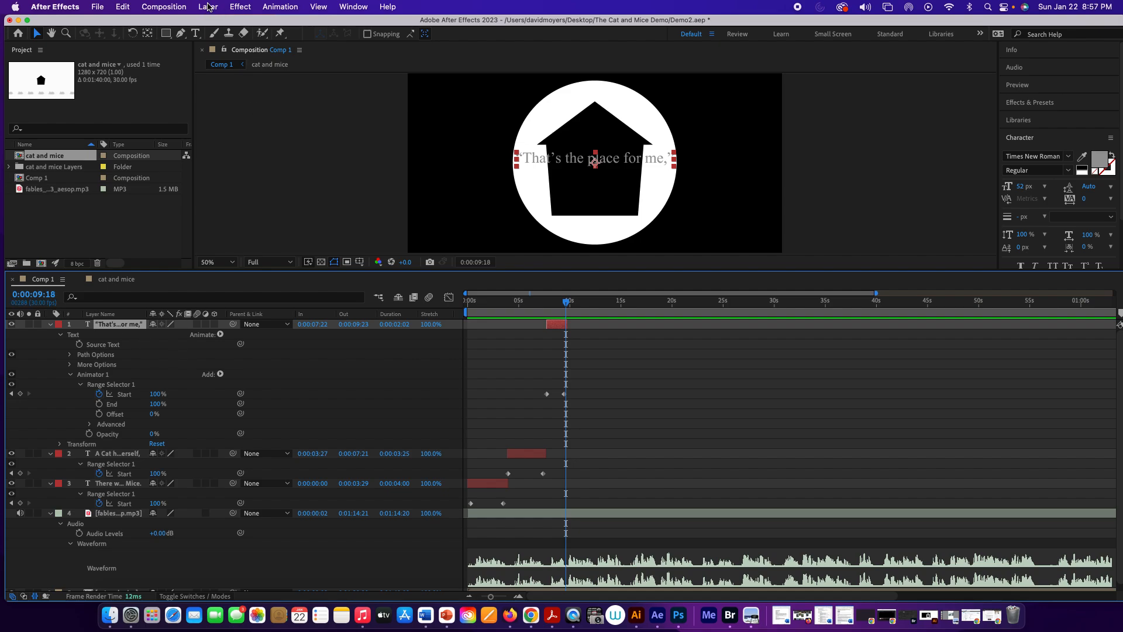
left_click(208, 6)
mouse_move(211, 23)
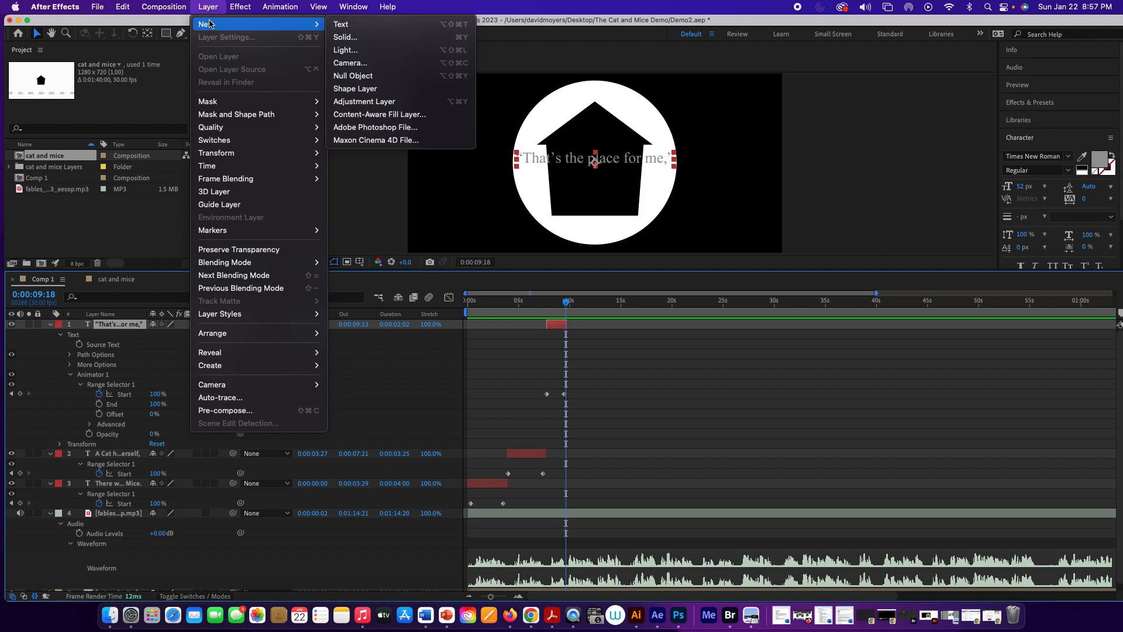
left_click(338, 25)
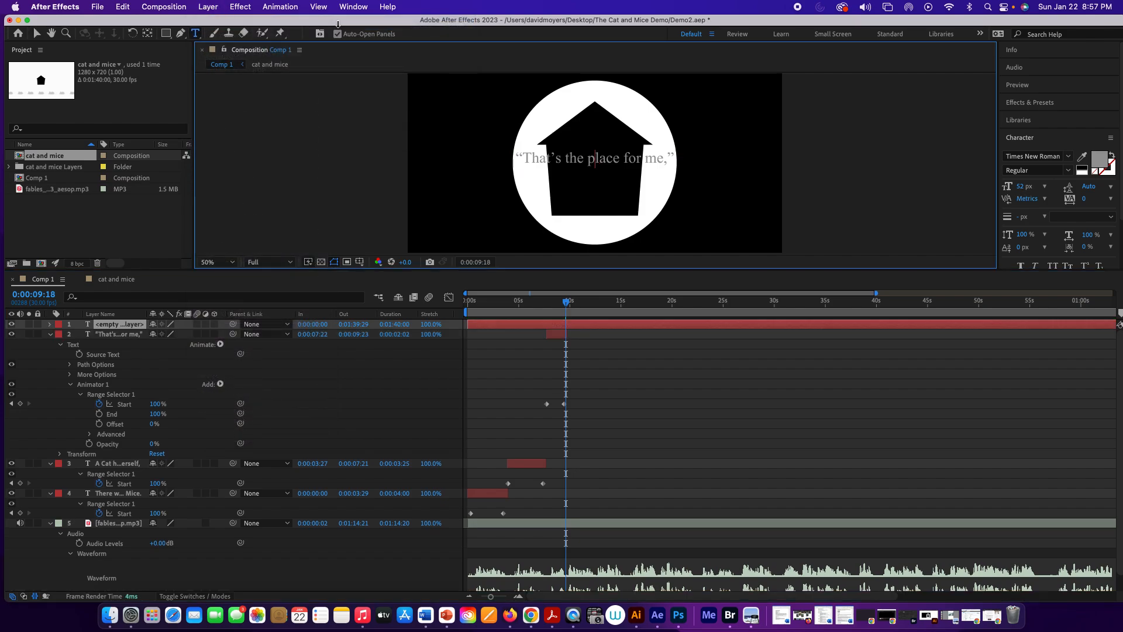
key("super+v")
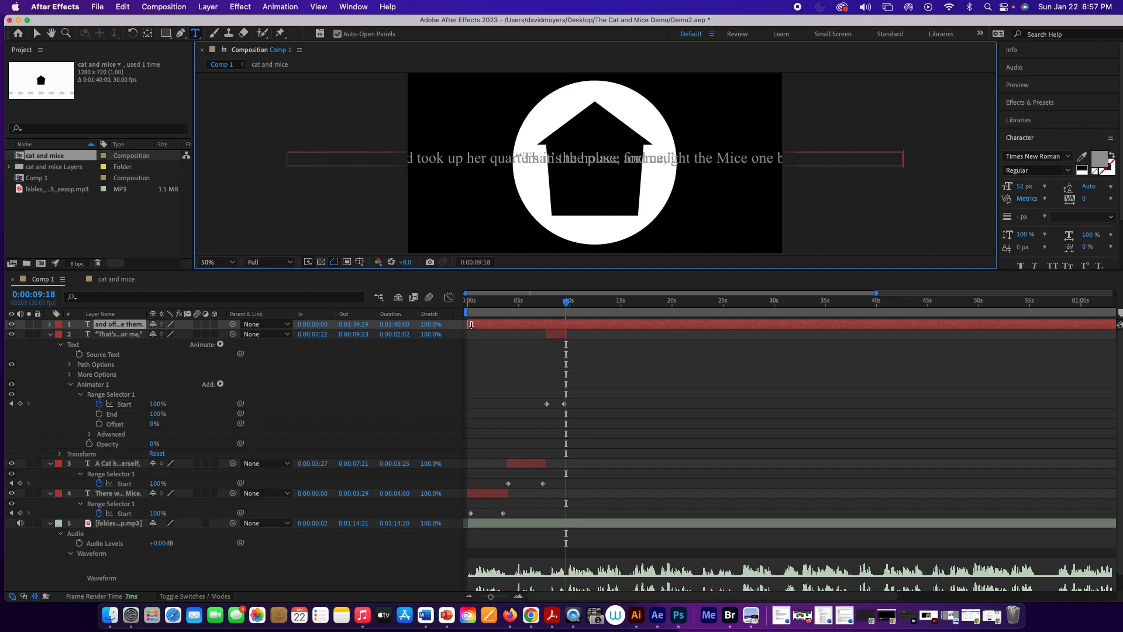
left_click(487, 324)
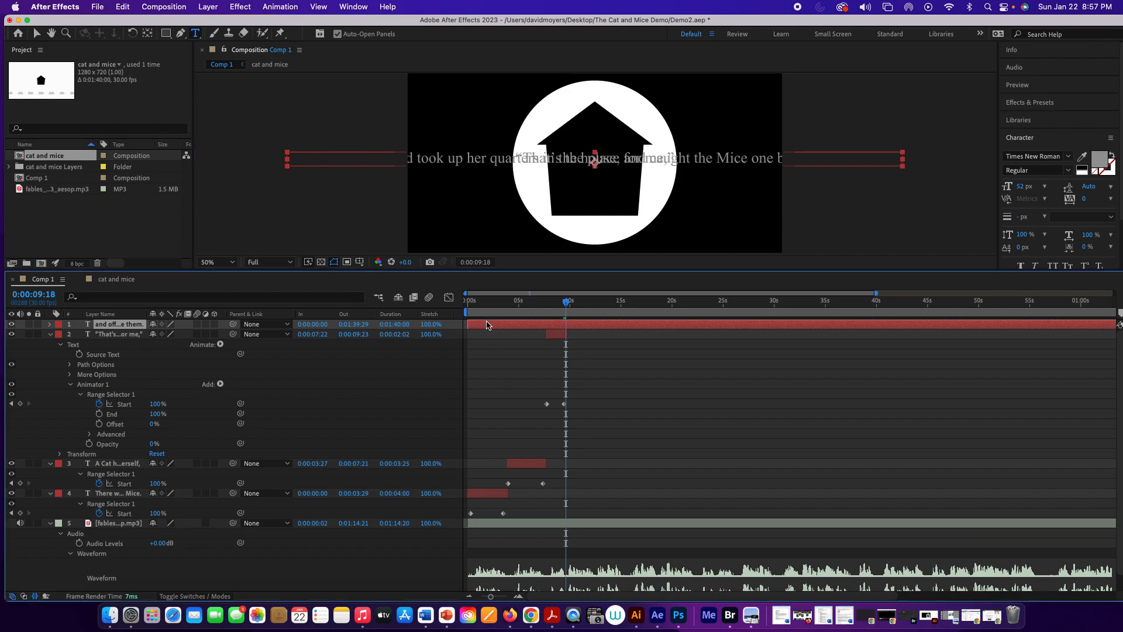
left_click_drag(467, 325, 566, 325)
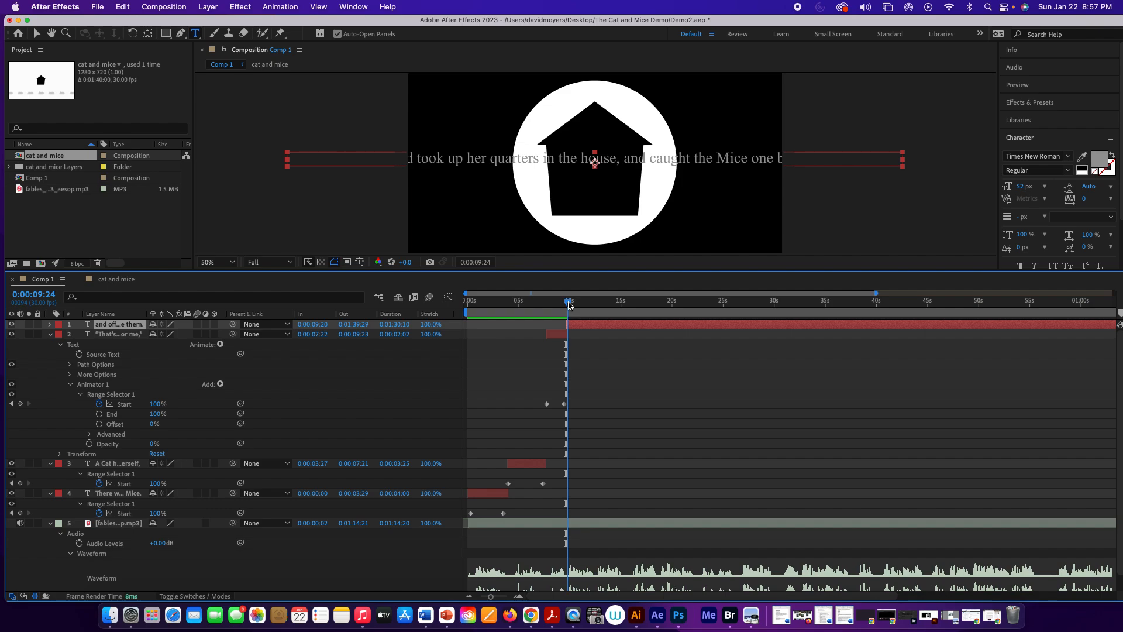
At 0:00:09:27, break the new text into two lines before "and caught the Mice".
left_click_drag(568, 305, 567, 306)
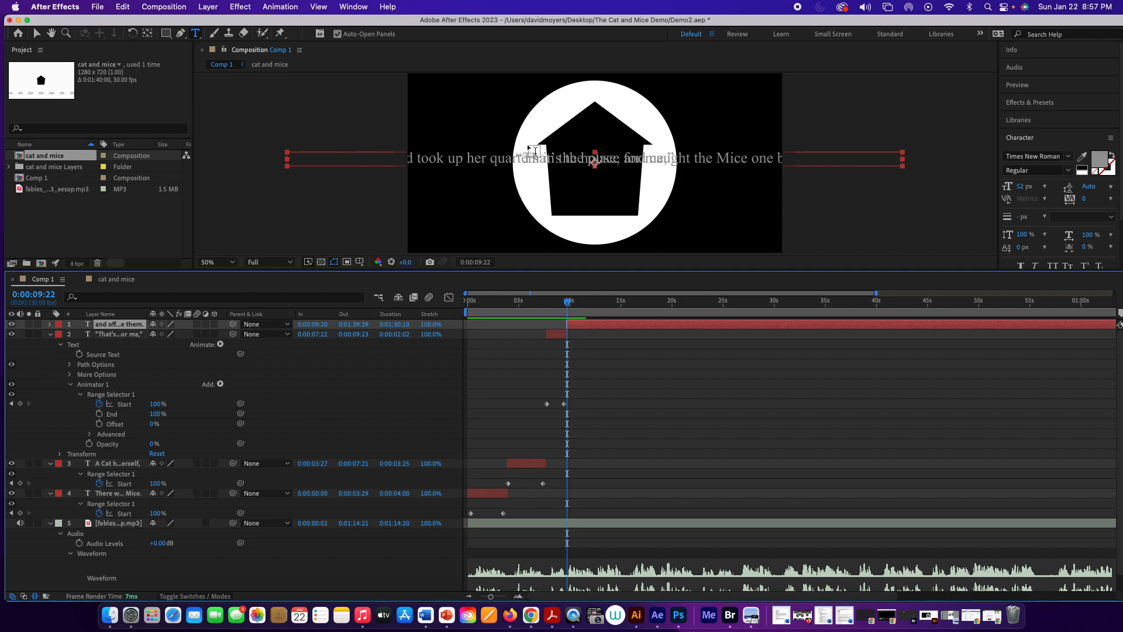
left_click_drag(568, 304, 569, 302)
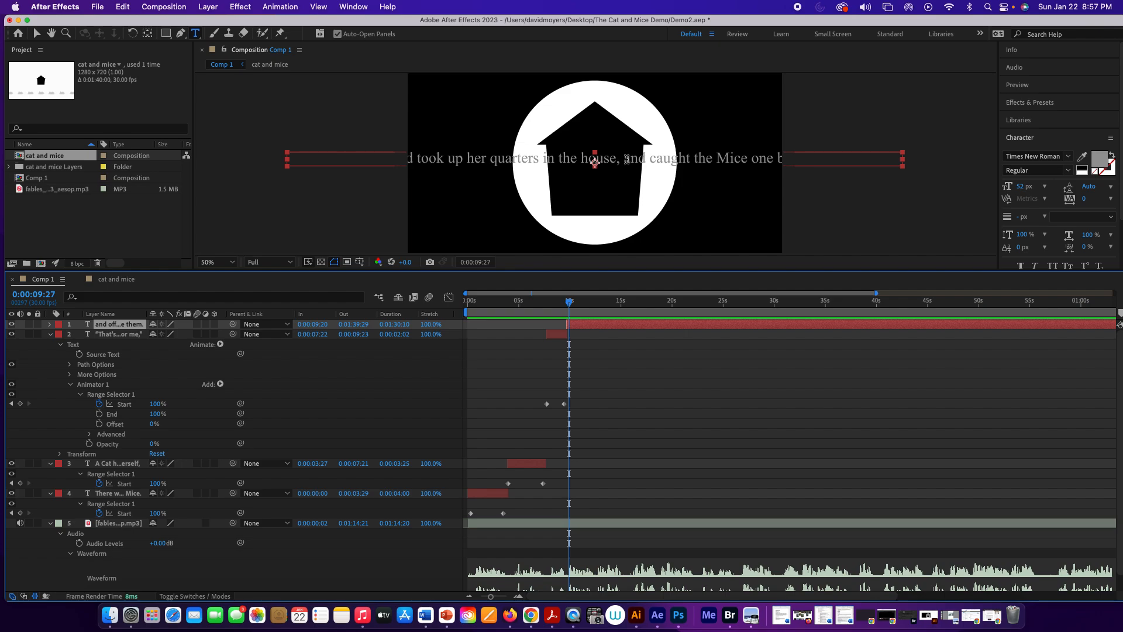
left_click(623, 157)
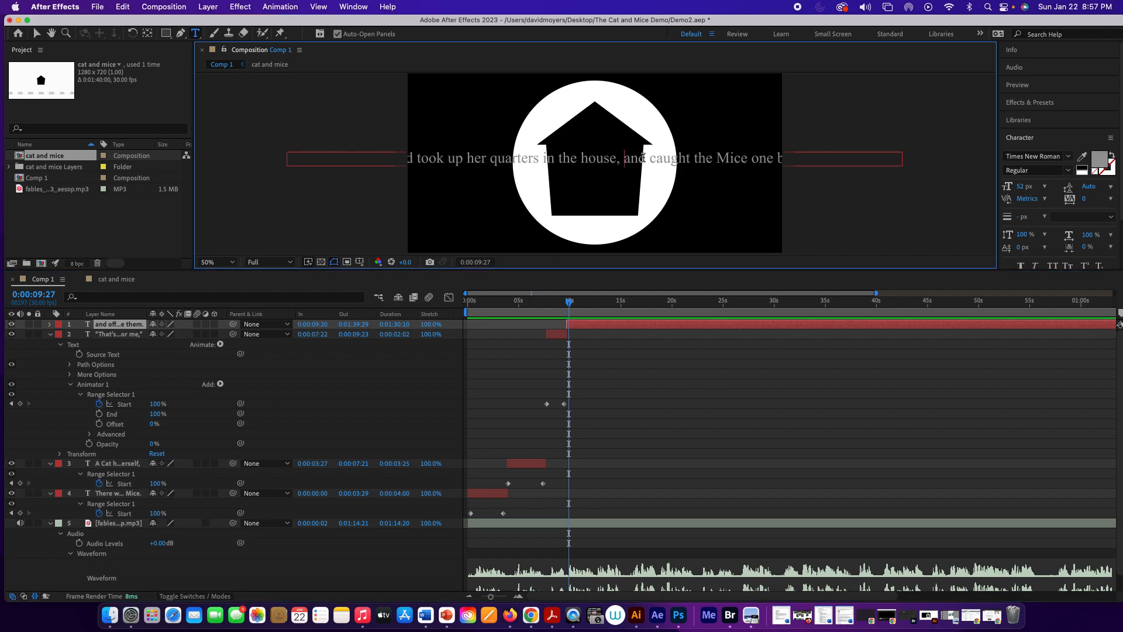
key("Return")
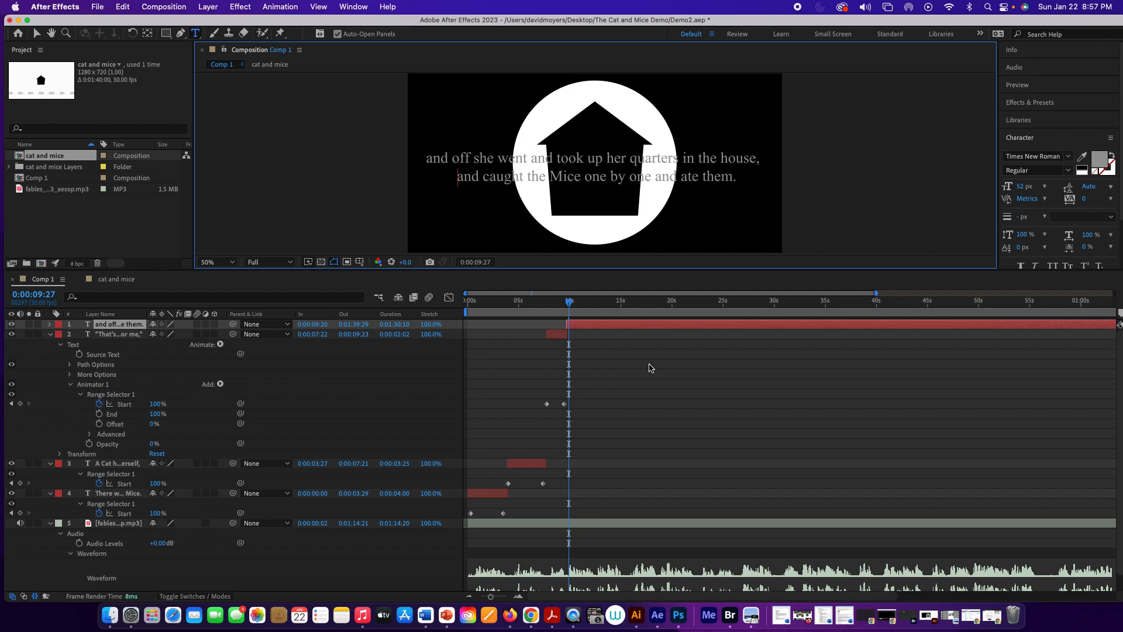
key("BackSpace")
Play the narration from 0:00:09:12 and end the "and off she went" text layer at 0:00:15:25.
left_click_drag(574, 304, 563, 303)
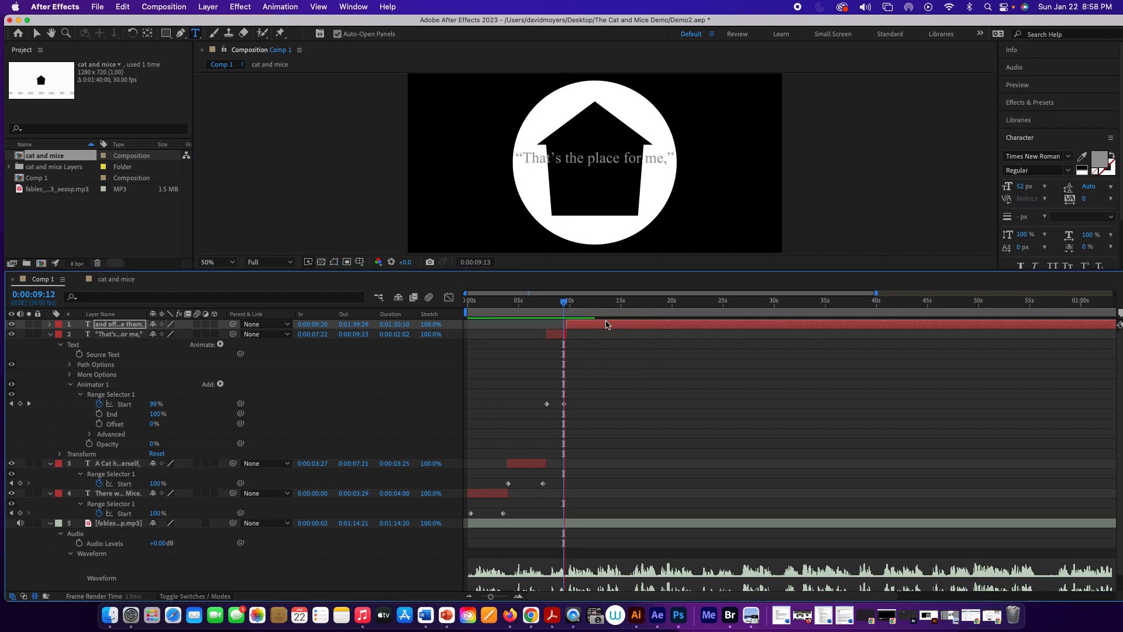
key("space")
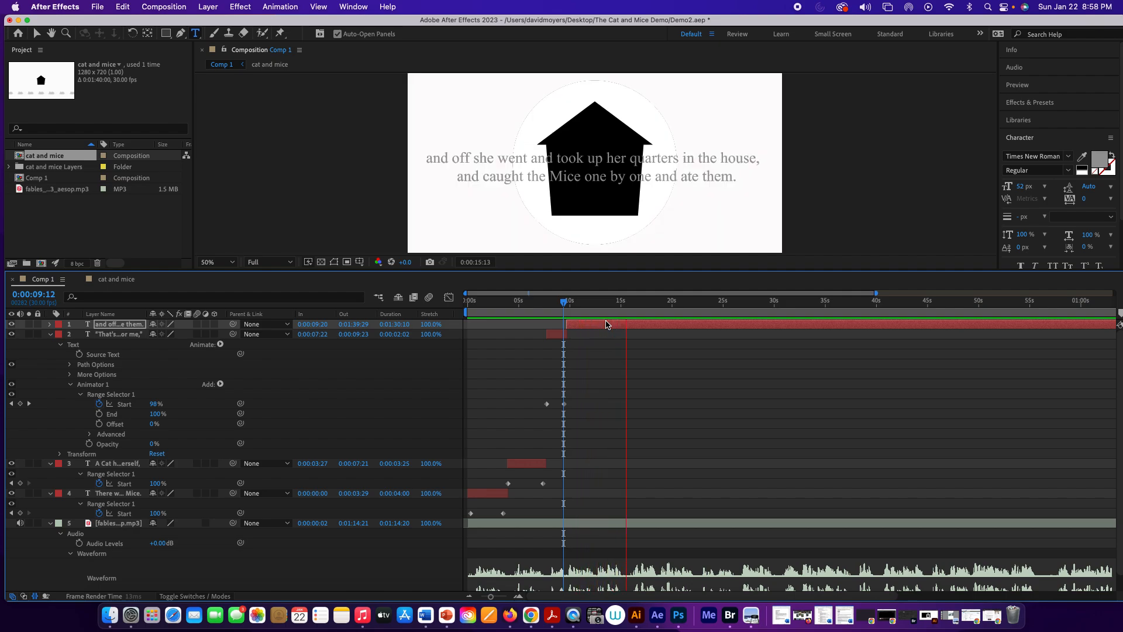
key("space")
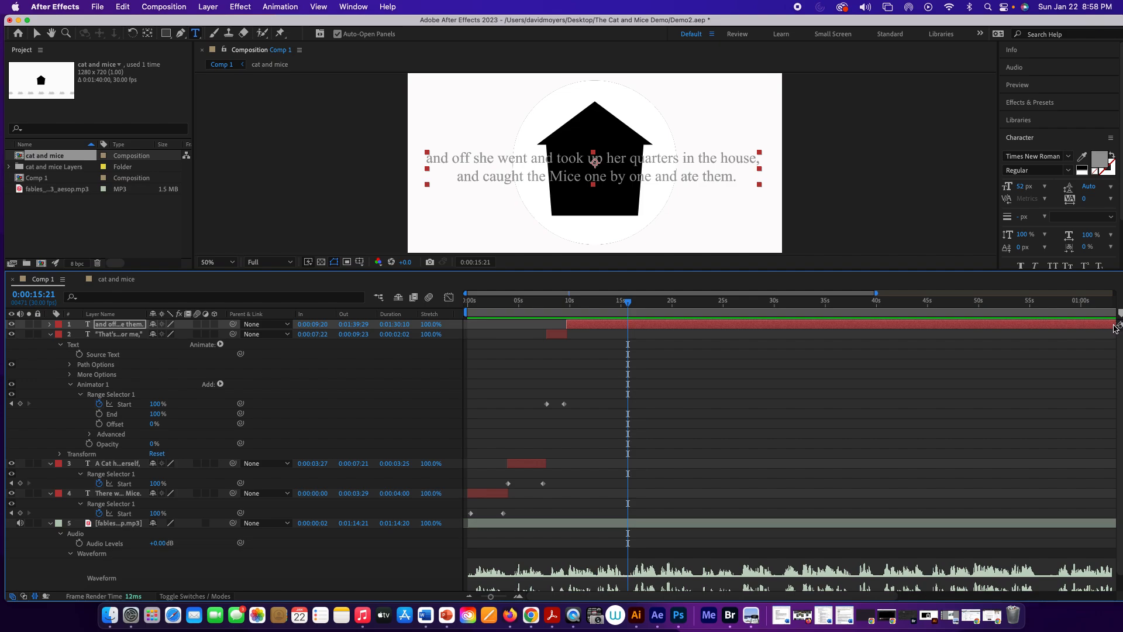
left_click(1113, 325)
left_click_drag(491, 597, 471, 595)
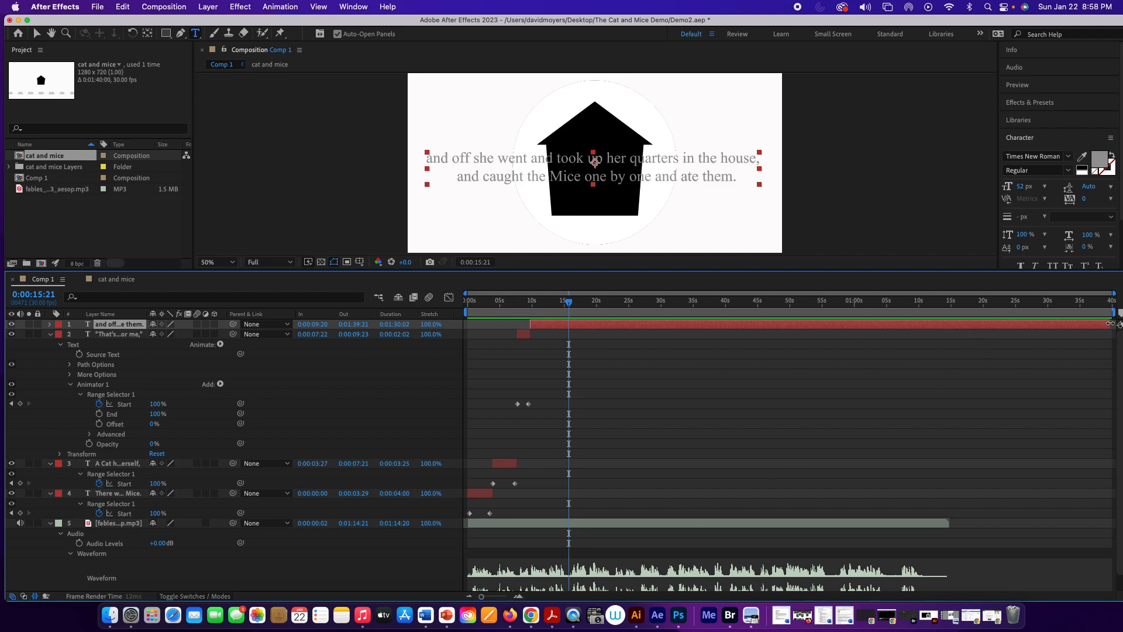
left_click_drag(1110, 323, 570, 305)
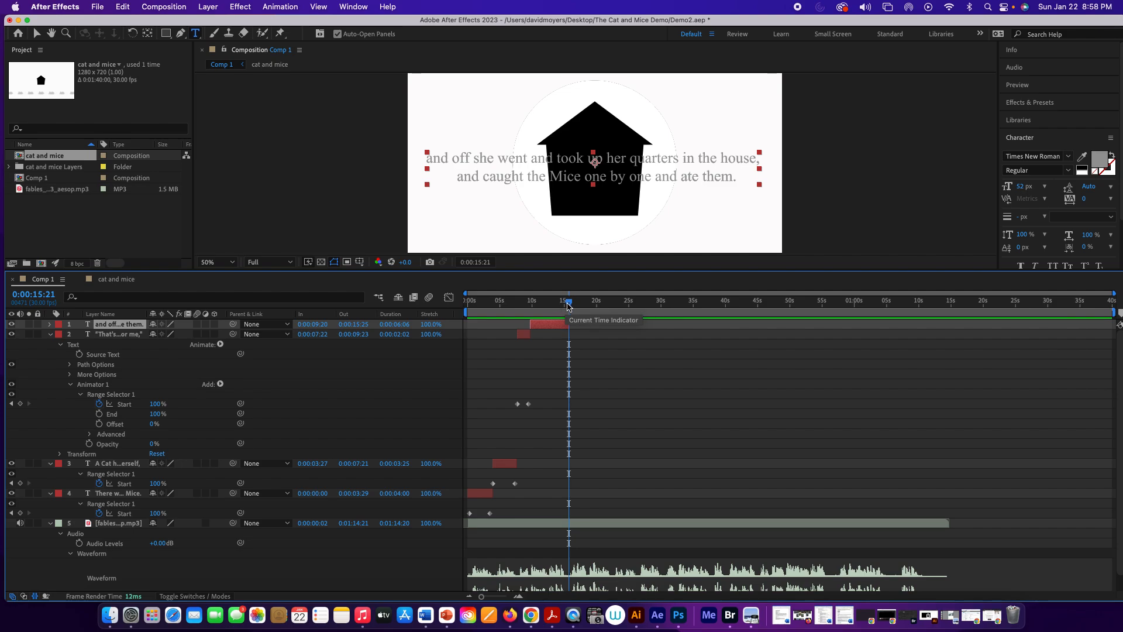
At 0:00:09:24, add an Opacity text animator to the "and off she went" layer and set its opacity to 0%.
left_click_drag(567, 304, 530, 310)
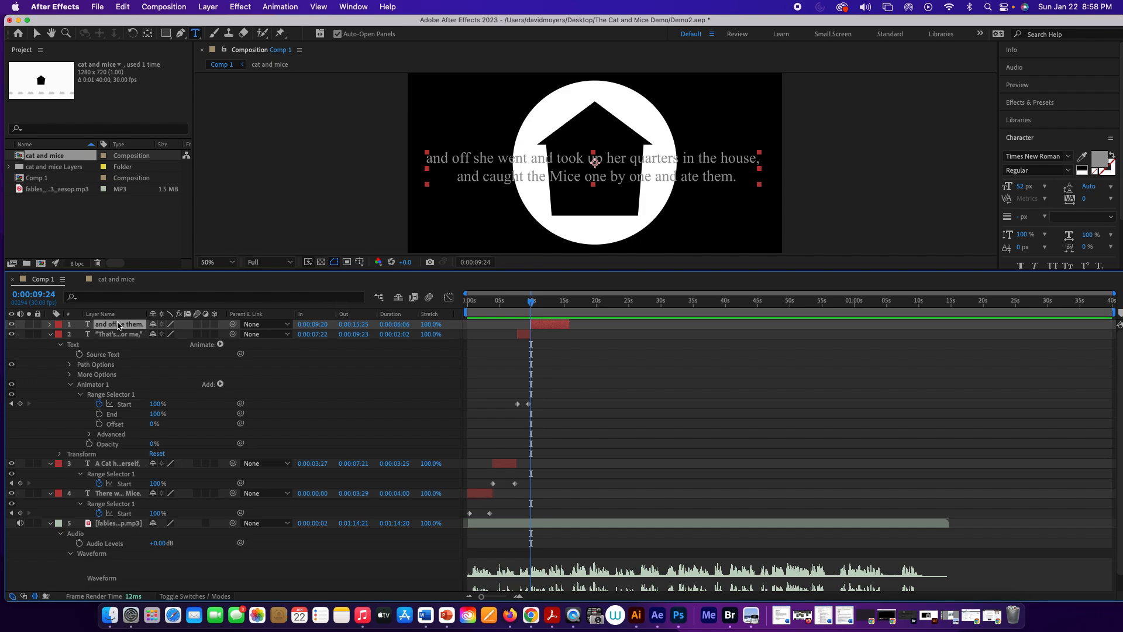
left_click(50, 325)
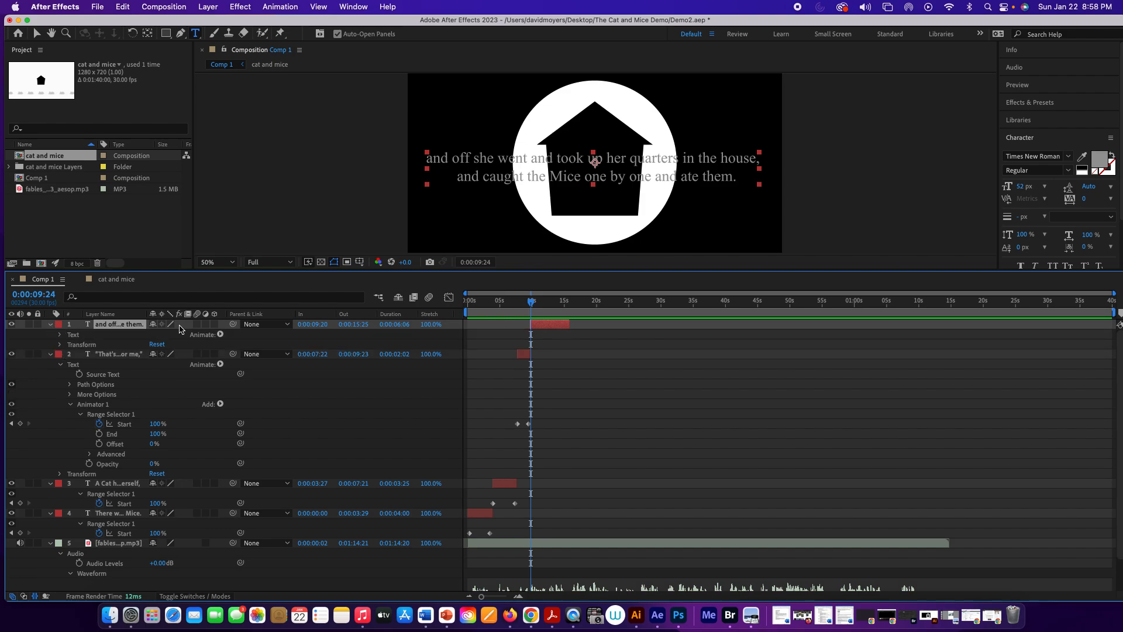
left_click(220, 335)
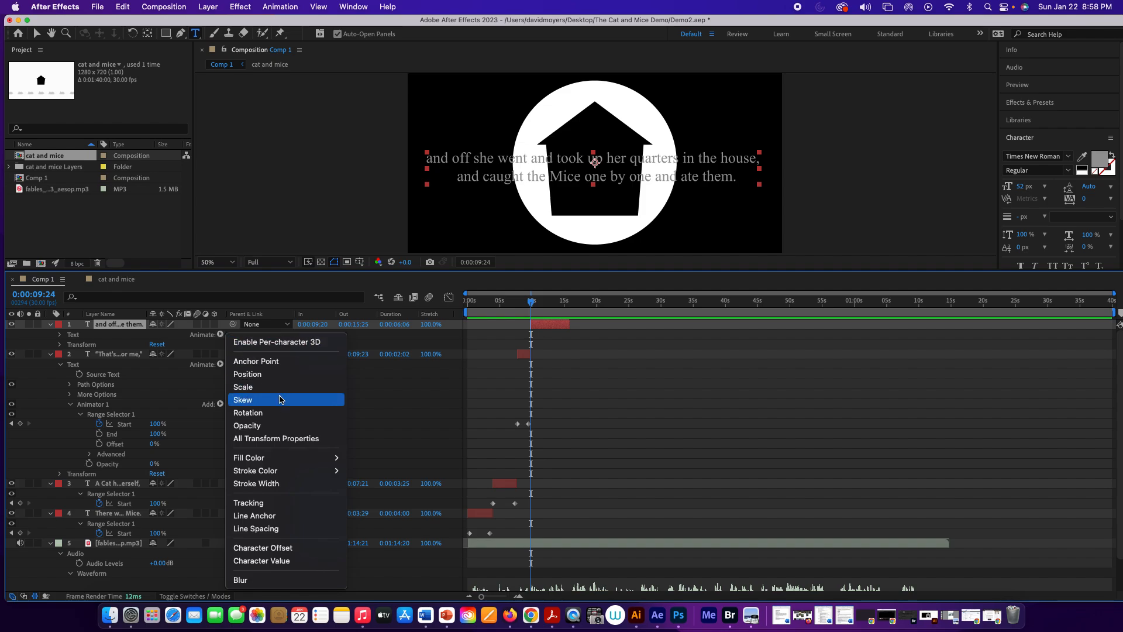
left_click(278, 423)
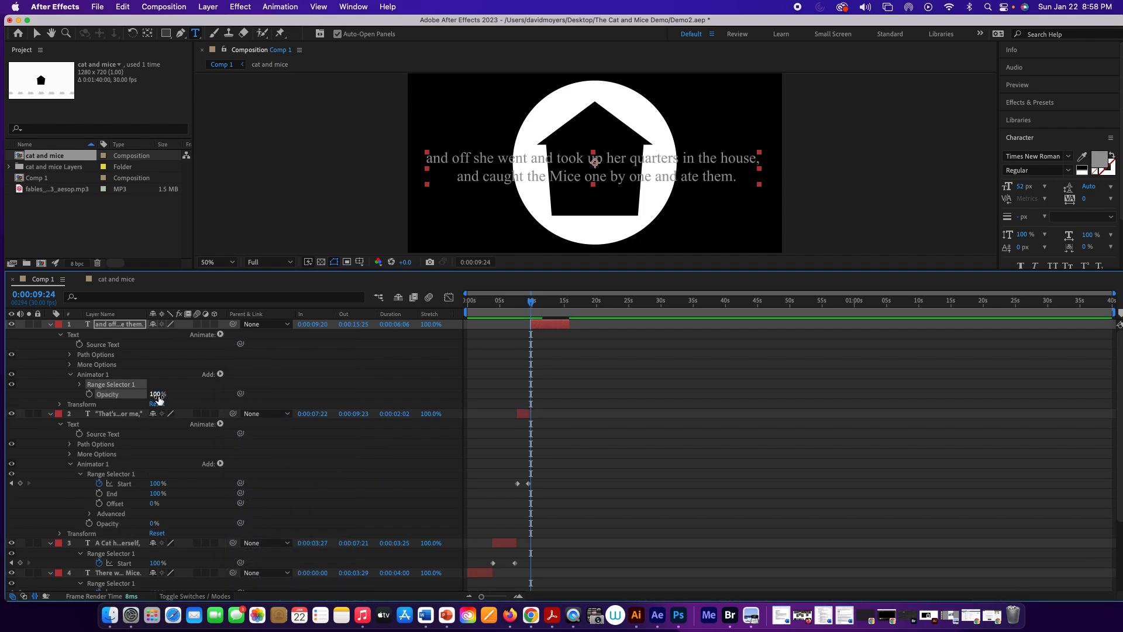
left_click_drag(158, 400, 91, 391)
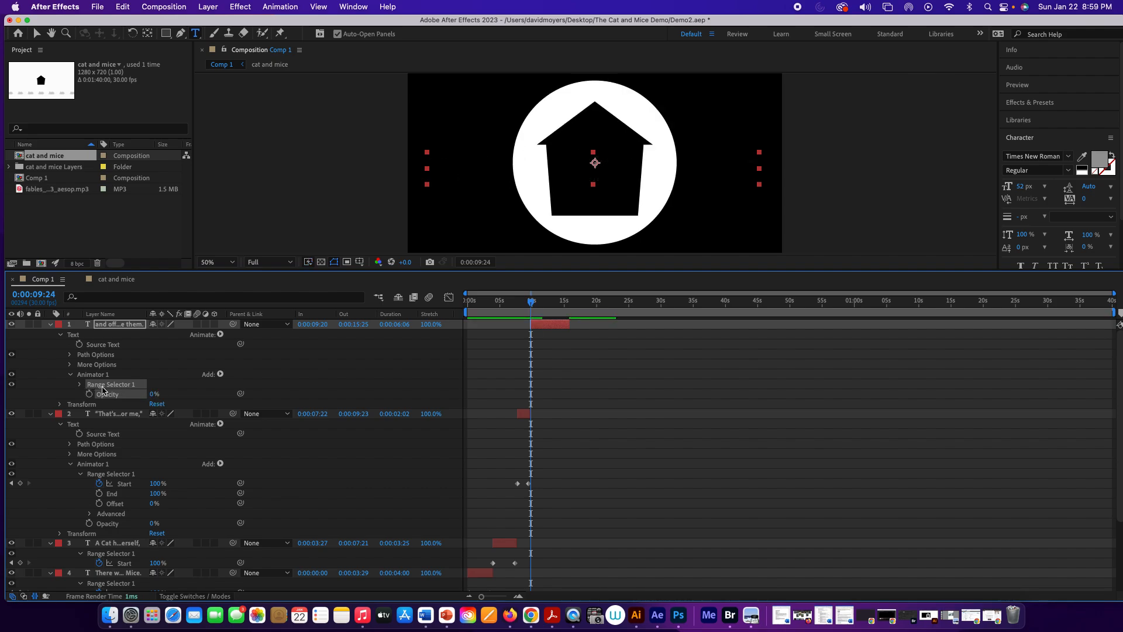
Keyframe the new text's Range Selector Start at 0% at 0:00:09:24 and 100% at 0:00:15:18.
left_click(71, 375)
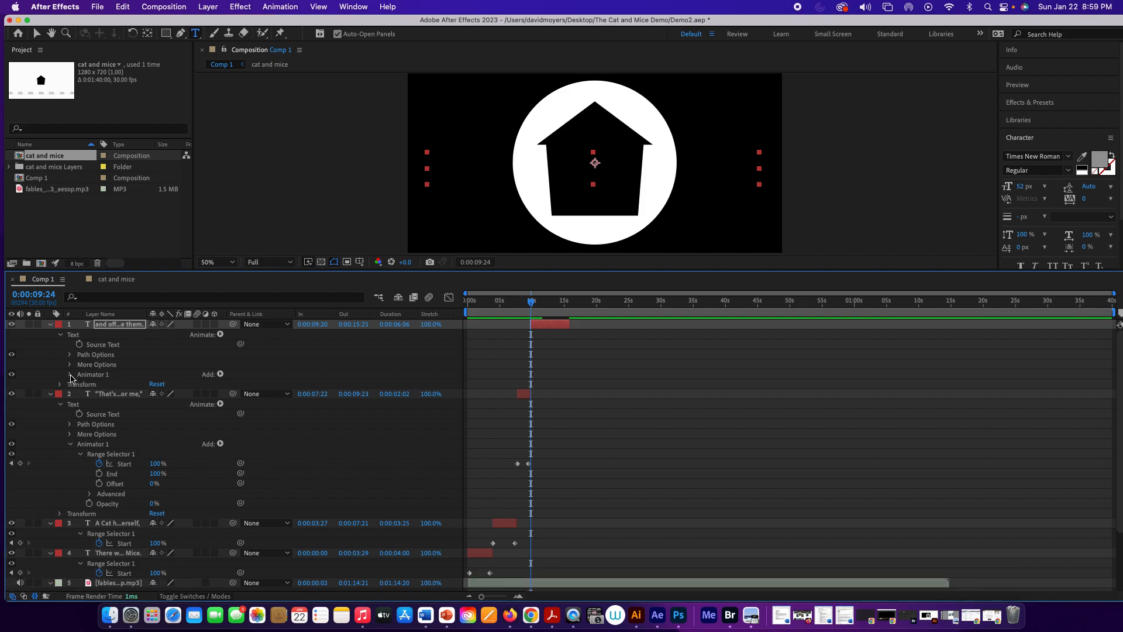
left_click(70, 375)
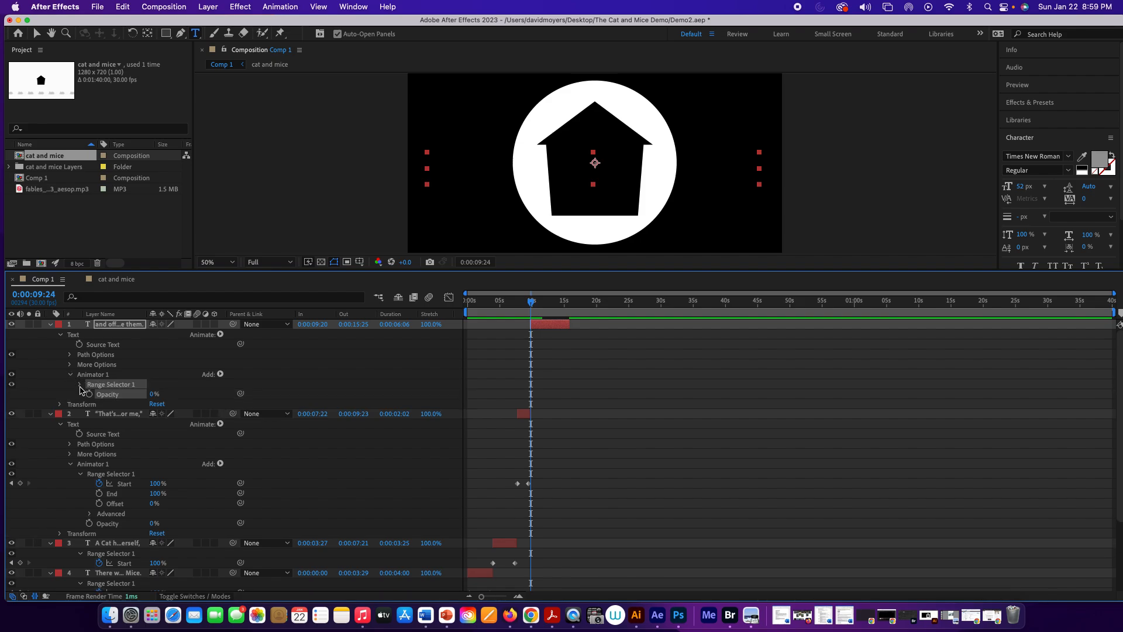
left_click(80, 385)
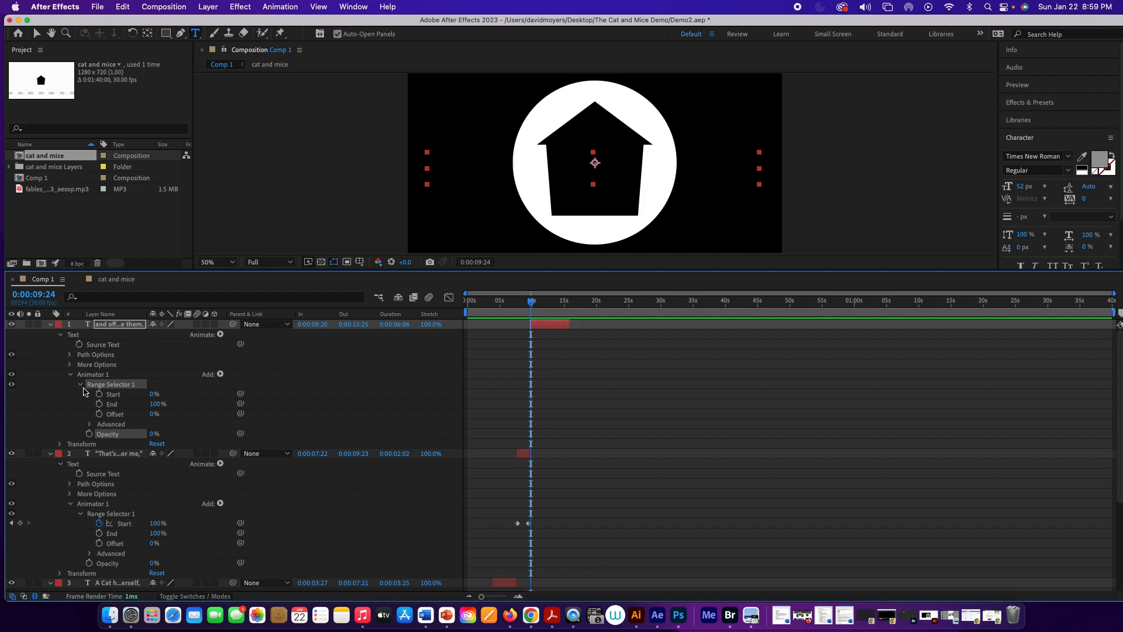
left_click(99, 394)
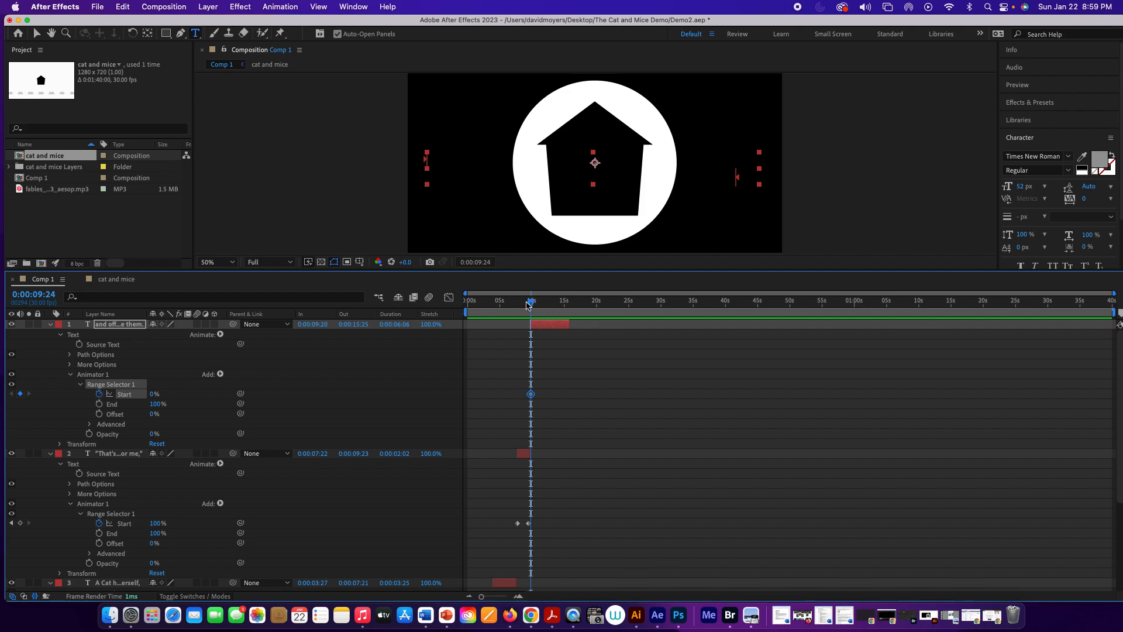
left_click_drag(531, 303, 567, 303)
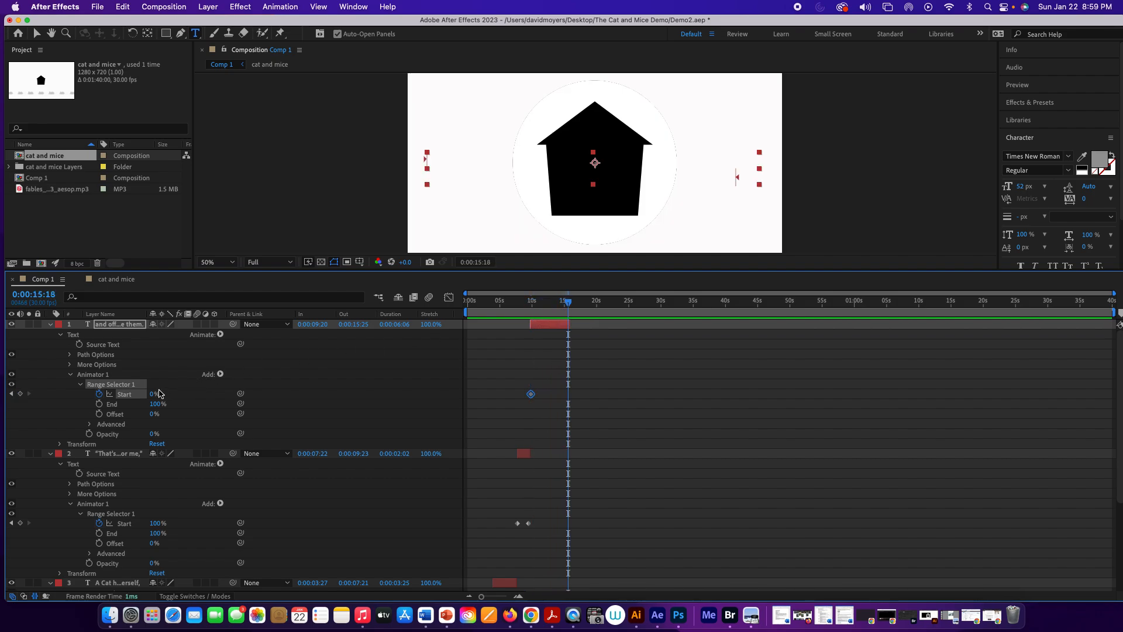
left_click_drag(159, 394, 324, 391)
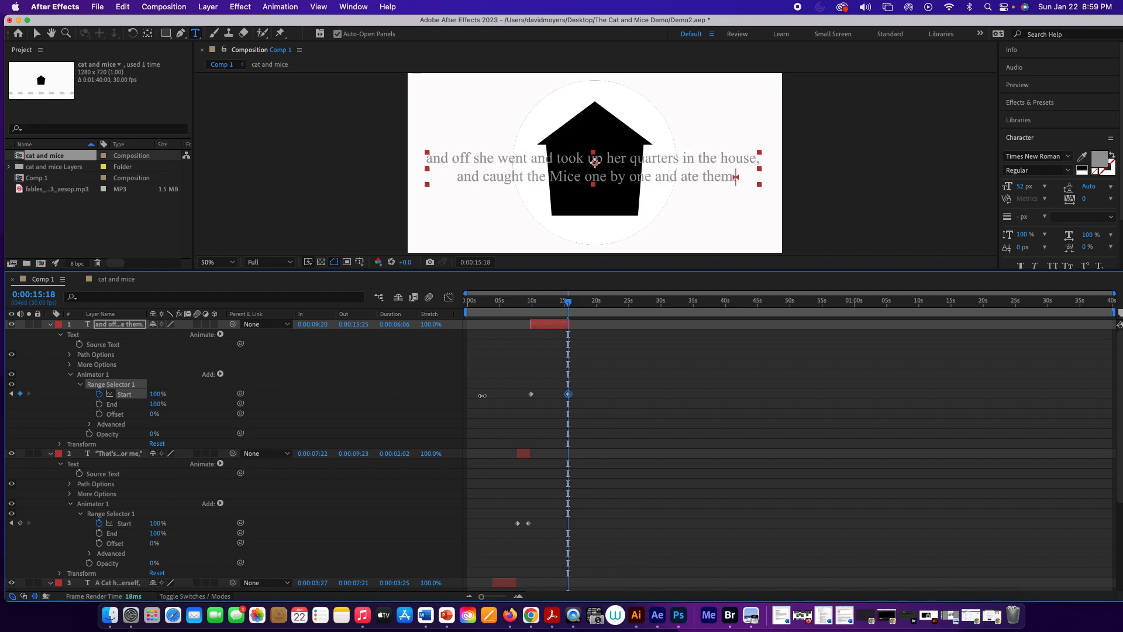
Preview the text reveal against the narration and extend the "and off she went" layer's end to 0:00:16:03.
left_click_drag(566, 303, 526, 310)
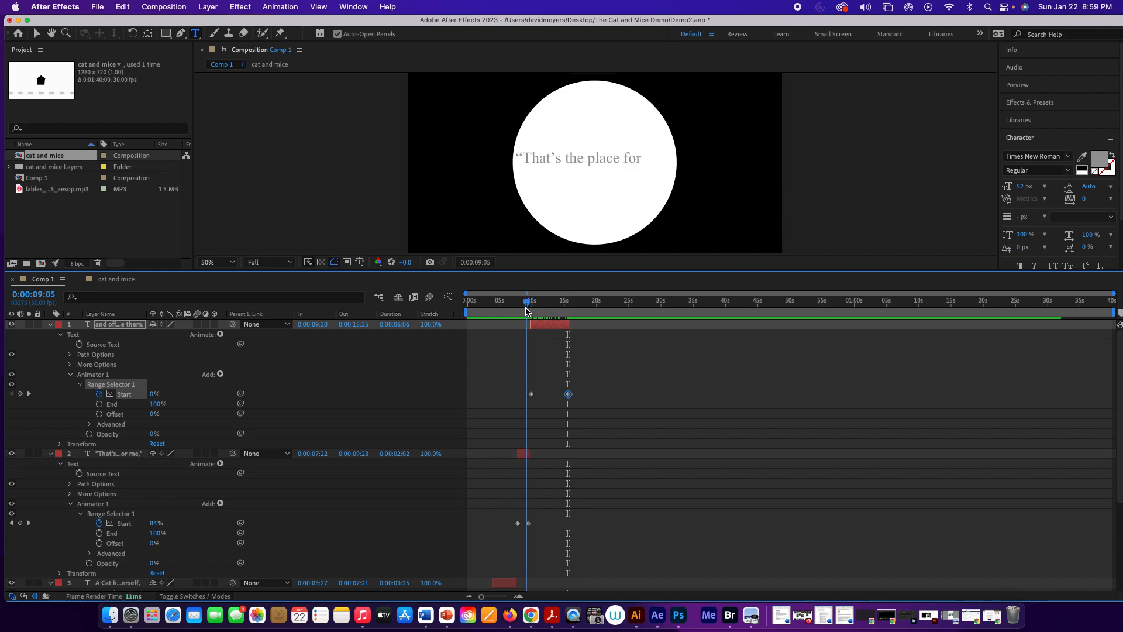
key("space")
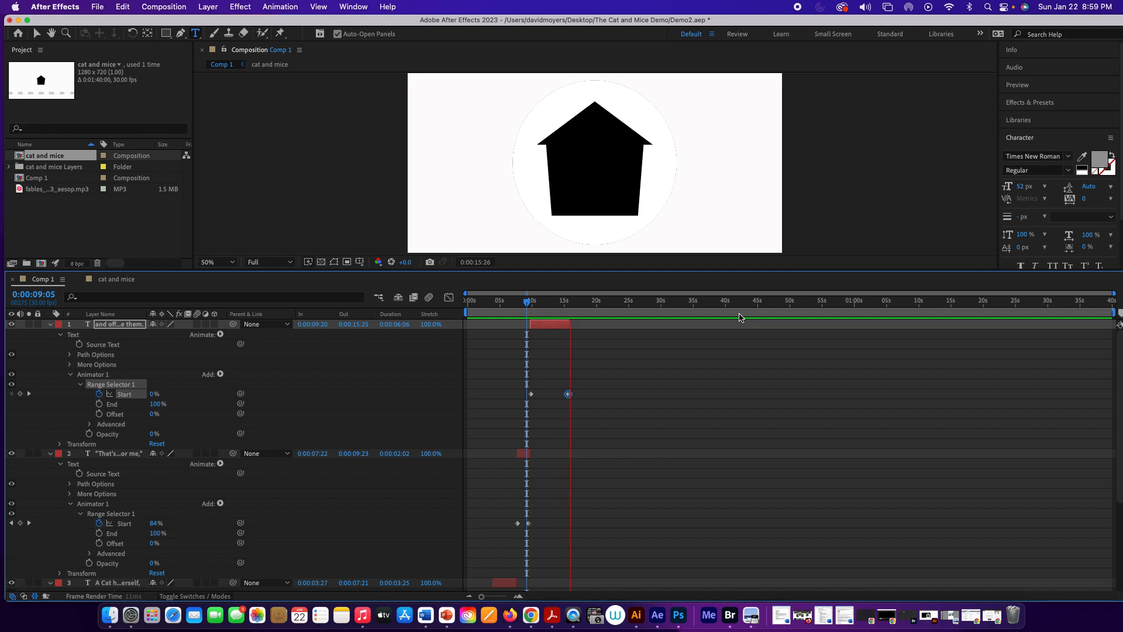
key("space")
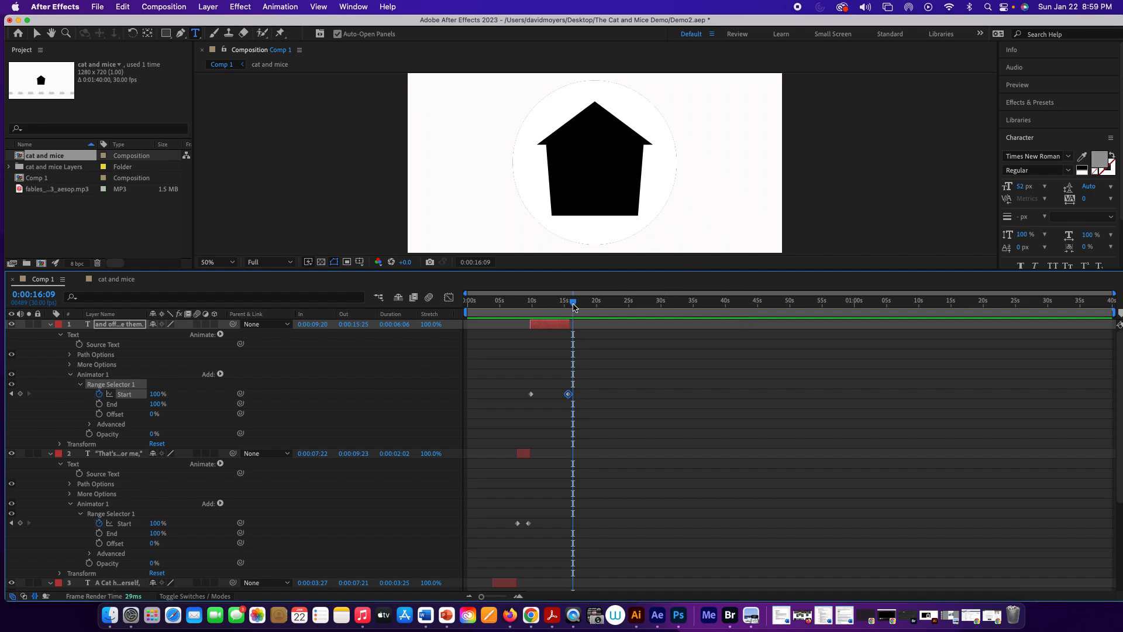
left_click_drag(573, 306, 556, 305)
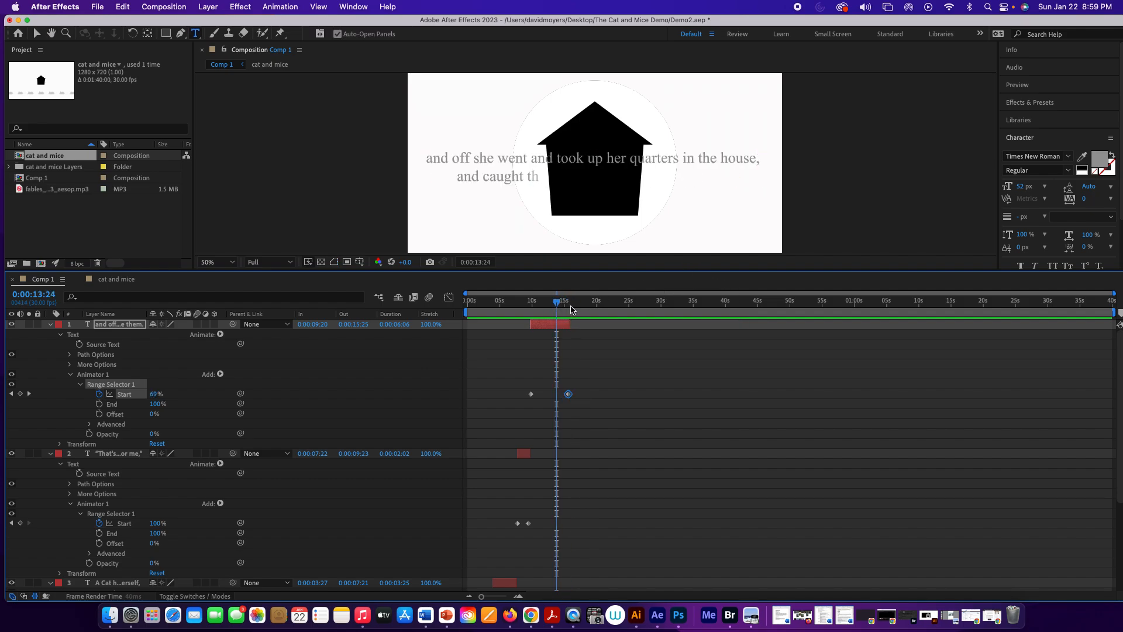
key("space")
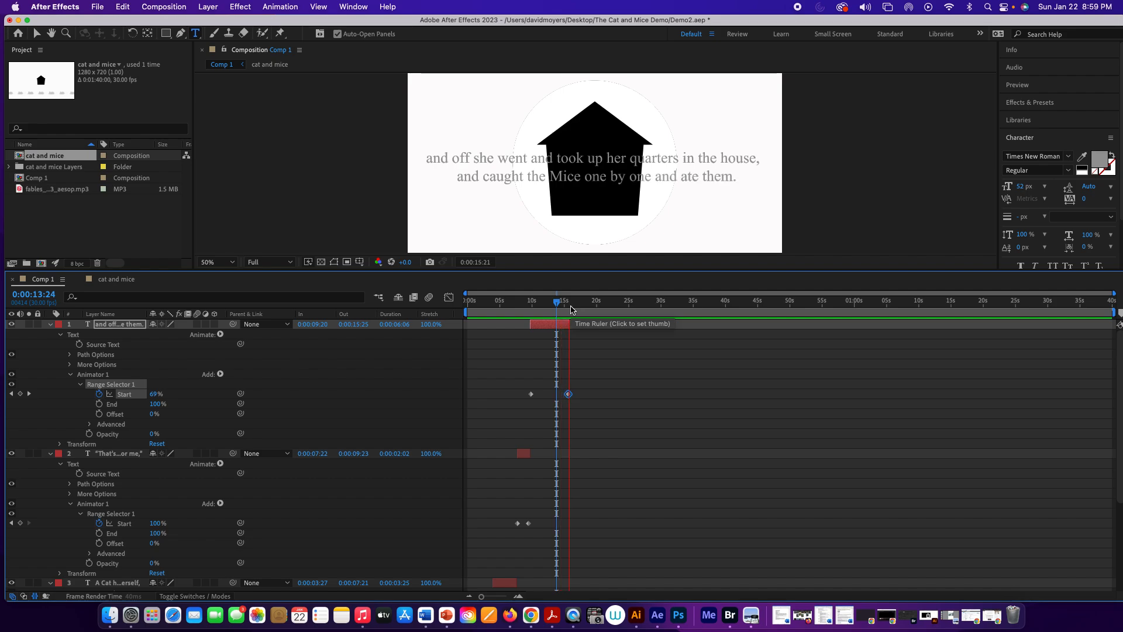
key("space")
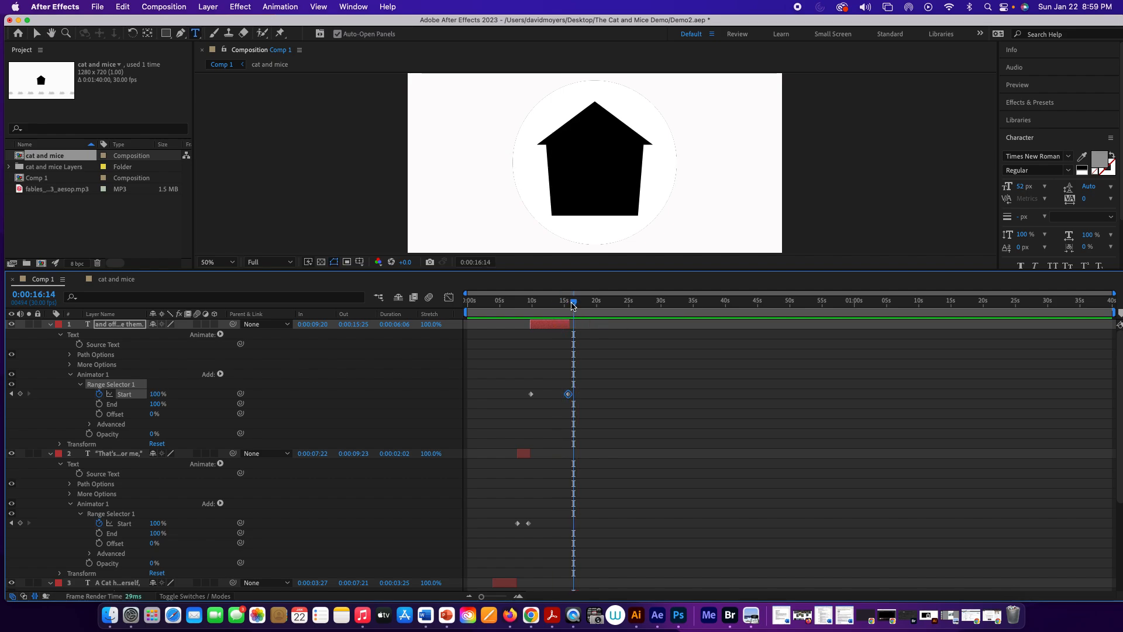
left_click_drag(572, 304, 567, 313)
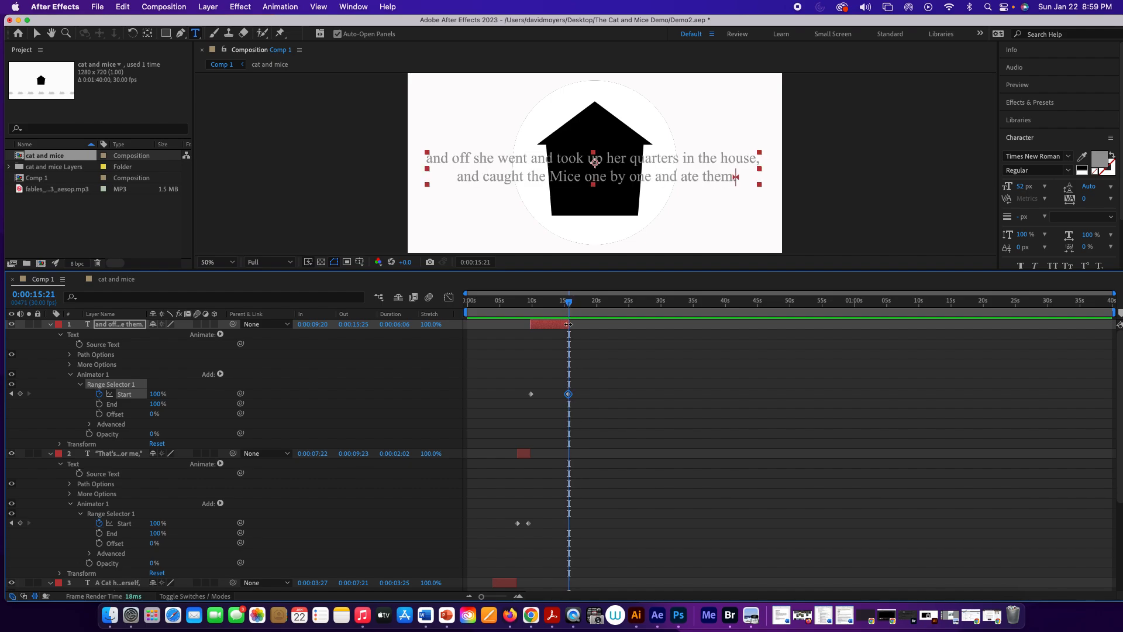
left_click(568, 324)
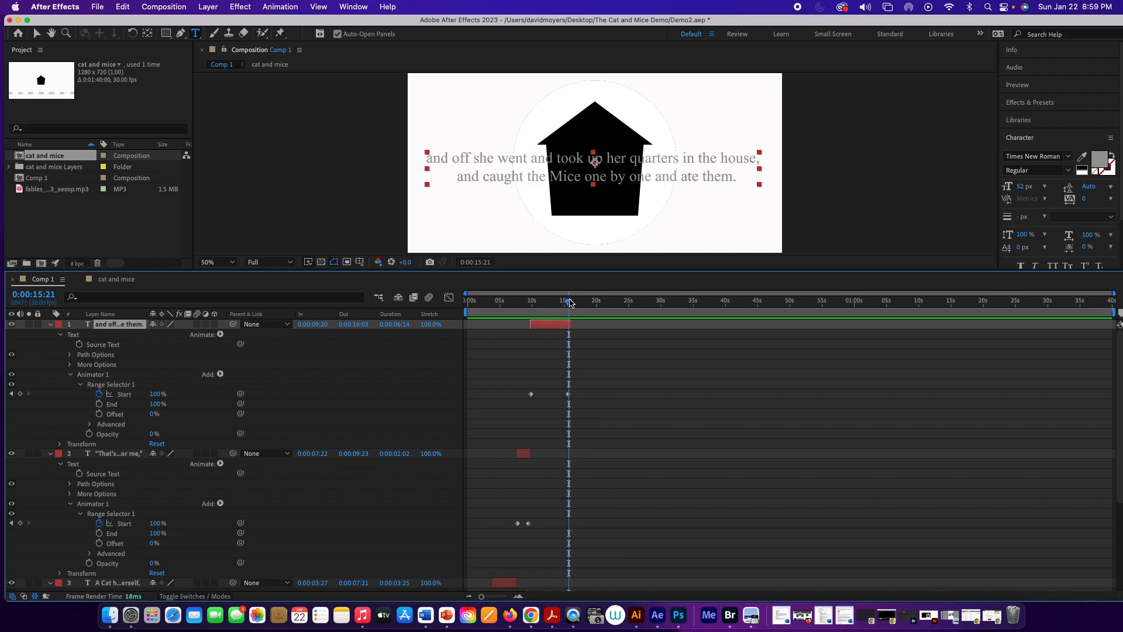
Preview the text transition from 0:00:08:08 and set the work area to begin at that time.
left_click_drag(570, 302, 520, 310)
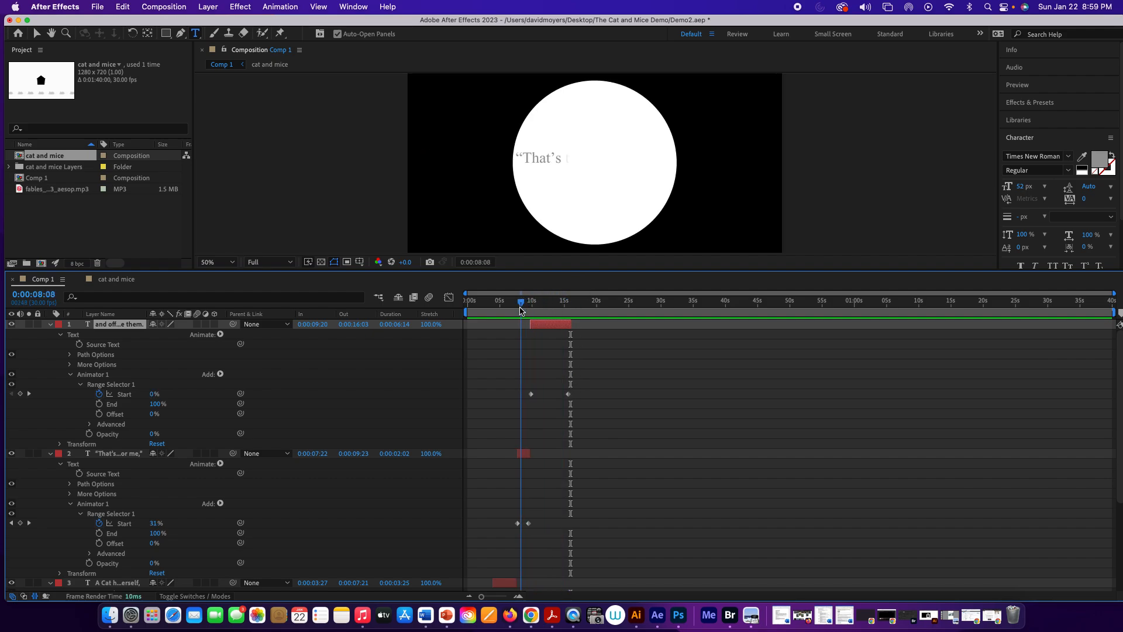
key("space")
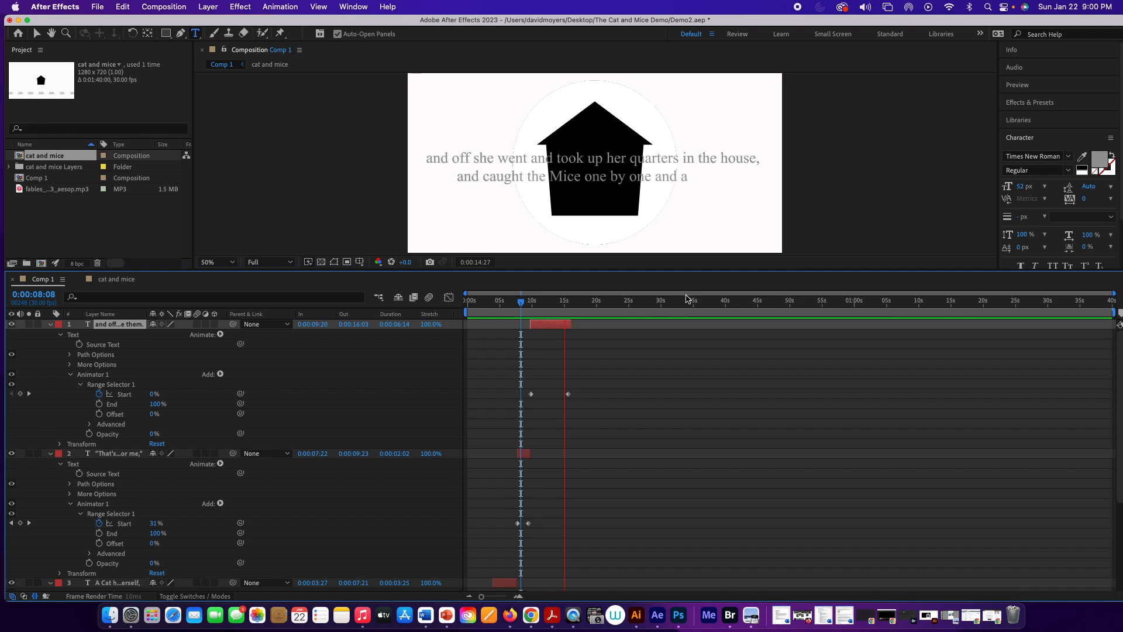
key("b")
key("space")
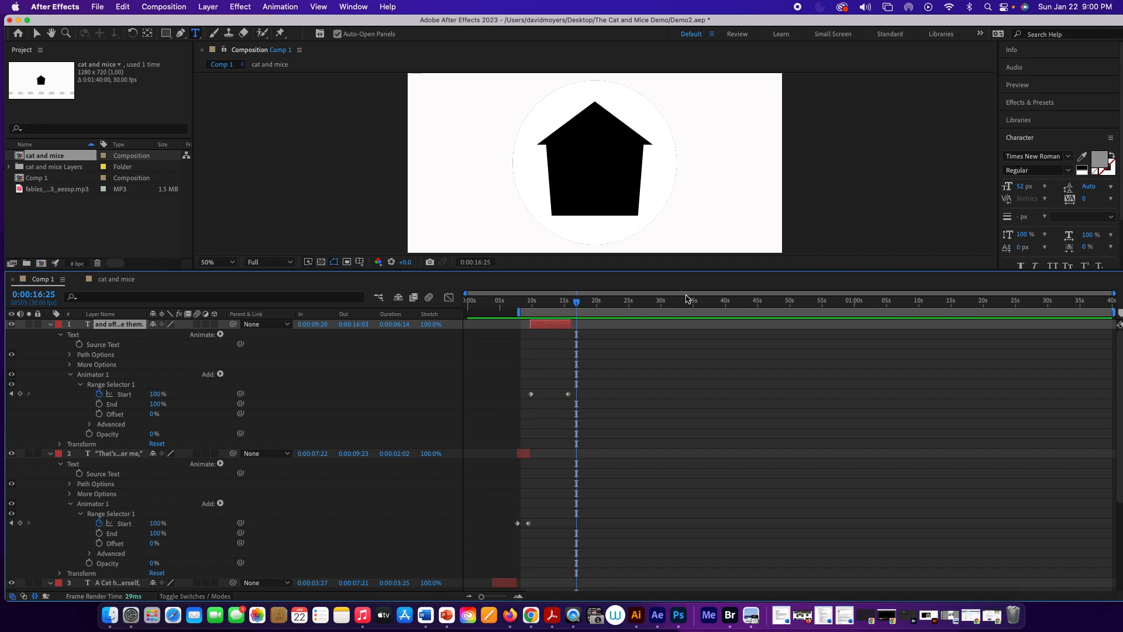
Replay Comp 1 from 0:00:03:22 and move the "and off she went" text's final Start keyframe slightly earlier.
left_click(563, 301)
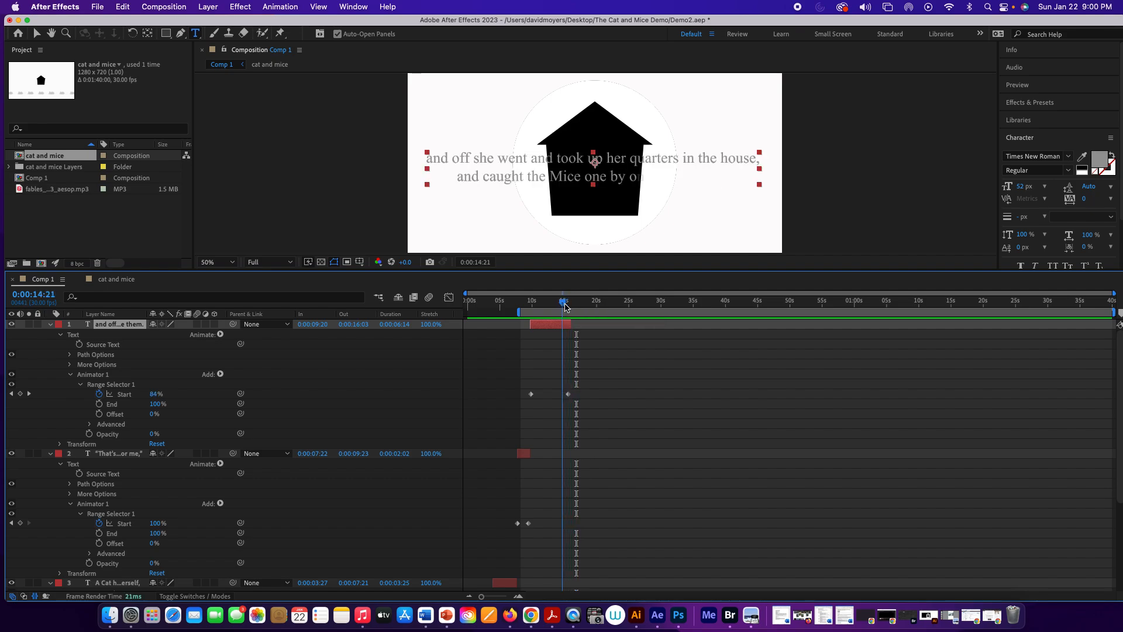
left_click(510, 369)
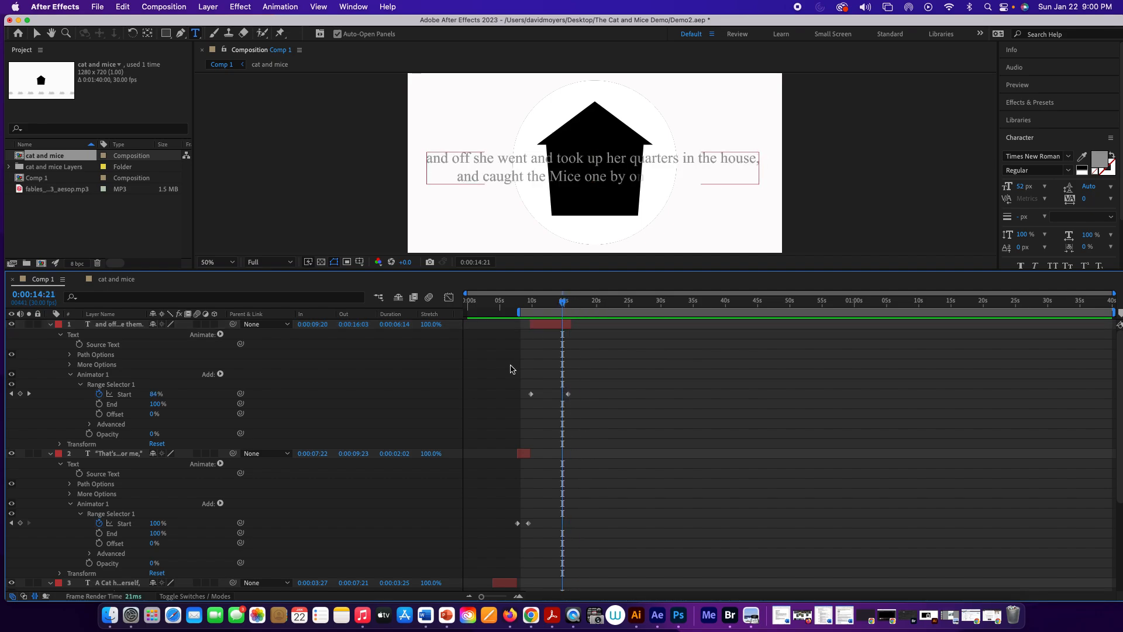
scroll(506, 364, "down", 5)
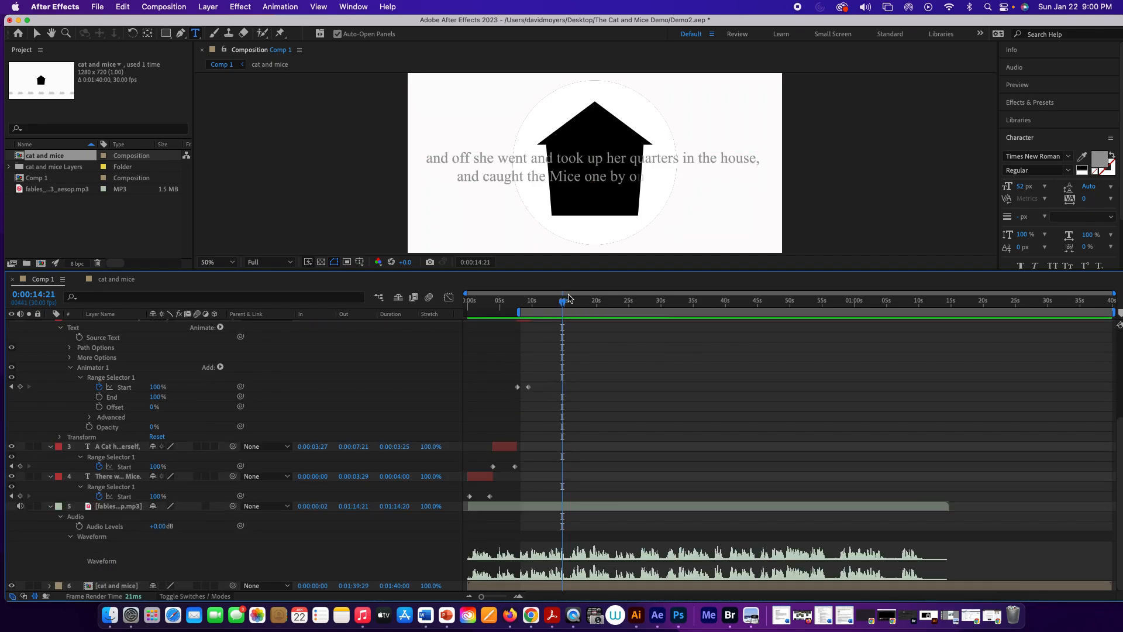
left_click_drag(562, 302, 413, 297)
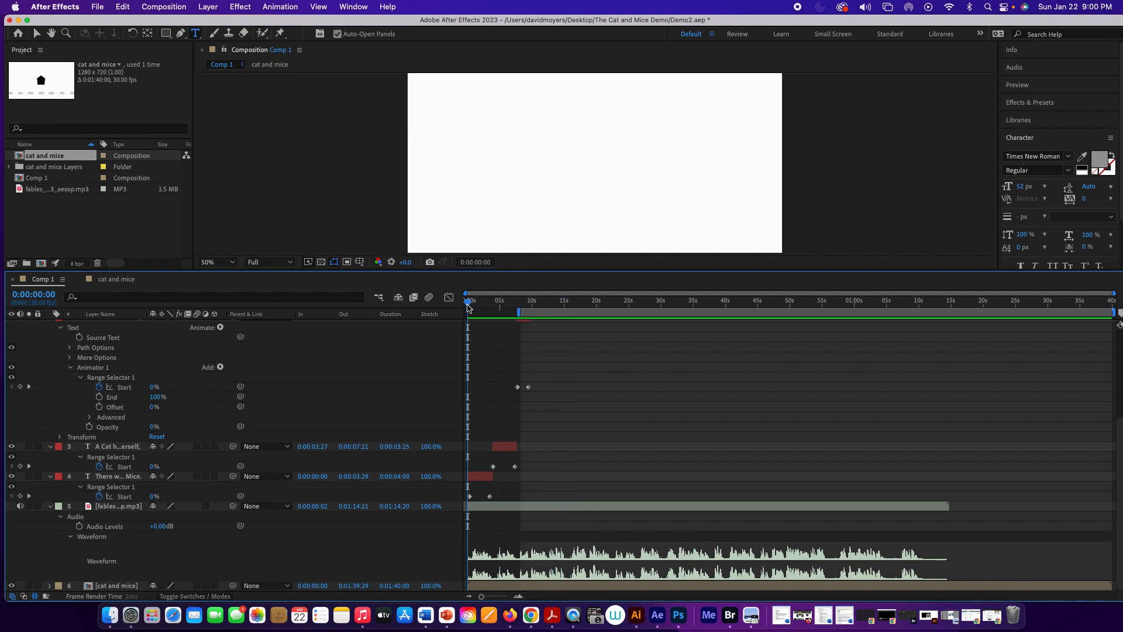
left_click_drag(468, 307, 492, 314)
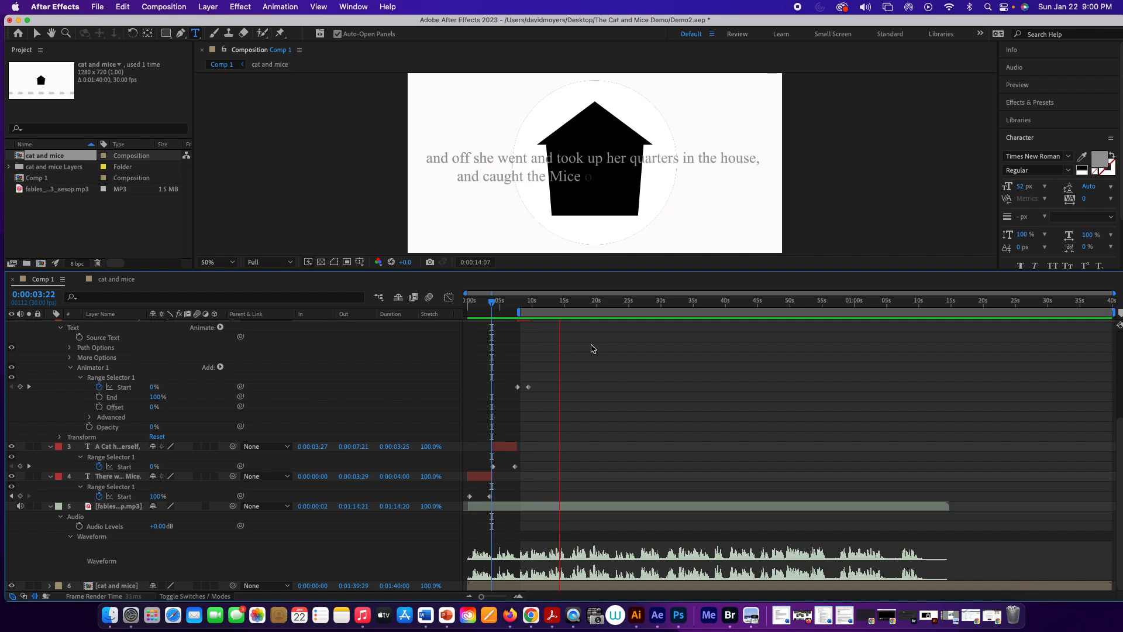
key("space")
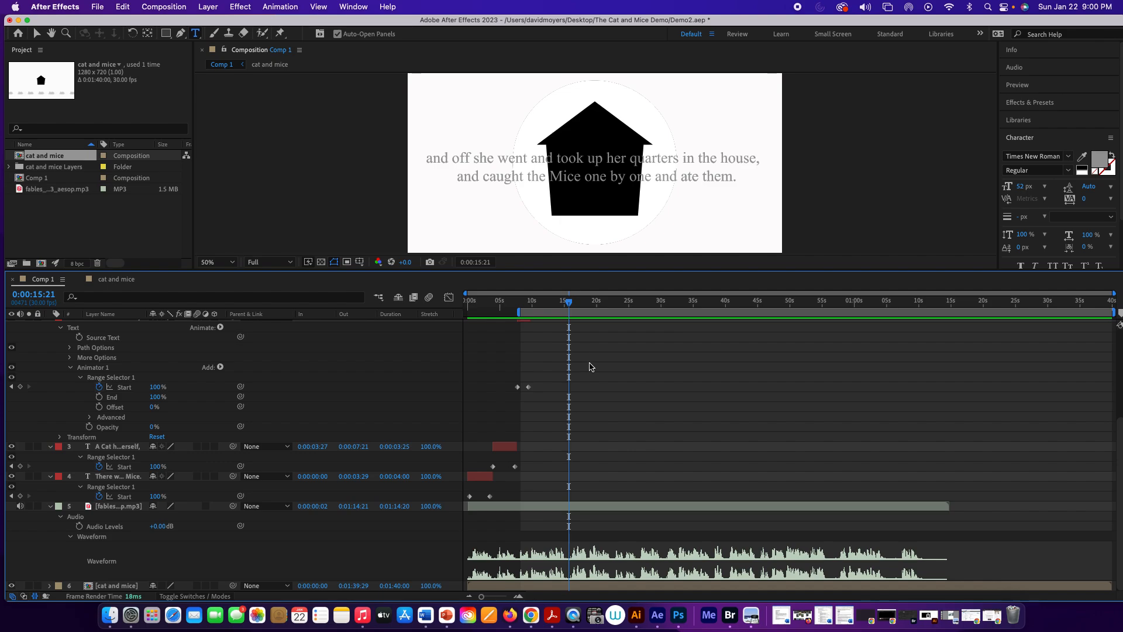
scroll(590, 367, "up", 5)
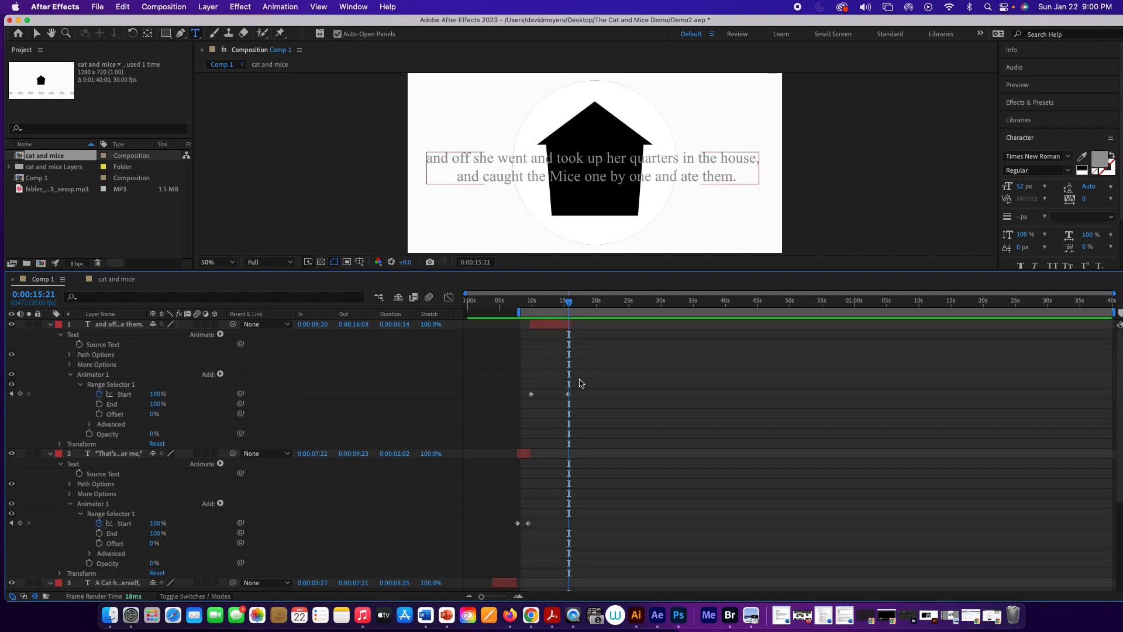
left_click(567, 394)
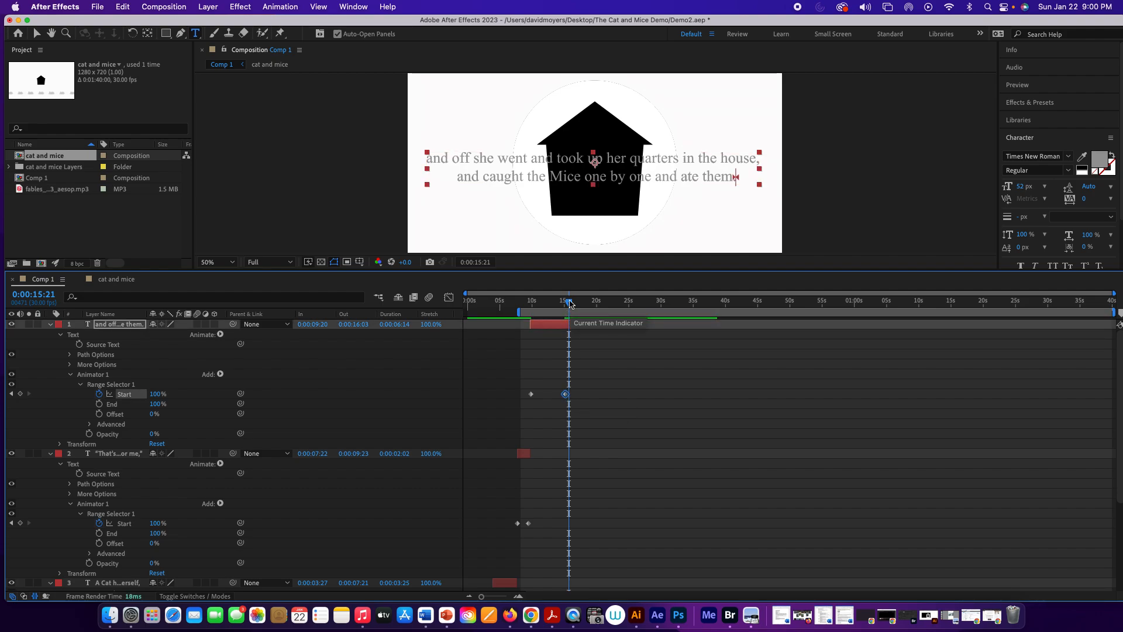
Preview the "and off she went" text reveal from 0:00:09:21 and move its final Start keyframe earlier to 0:00:14:26.
left_click_drag(569, 311, 530, 310)
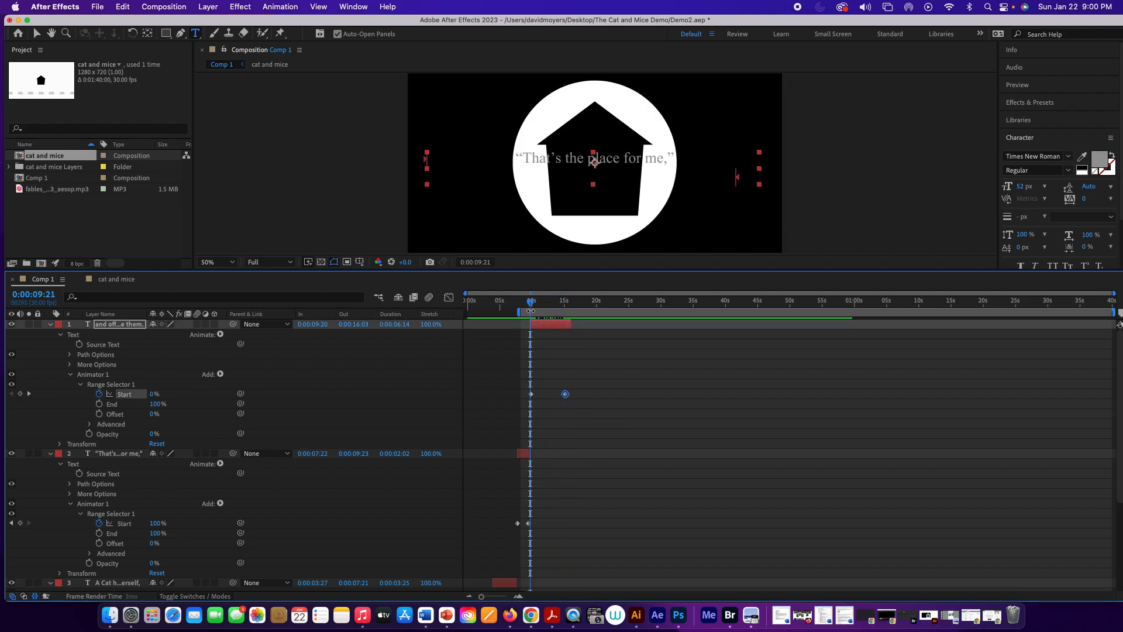
key("space")
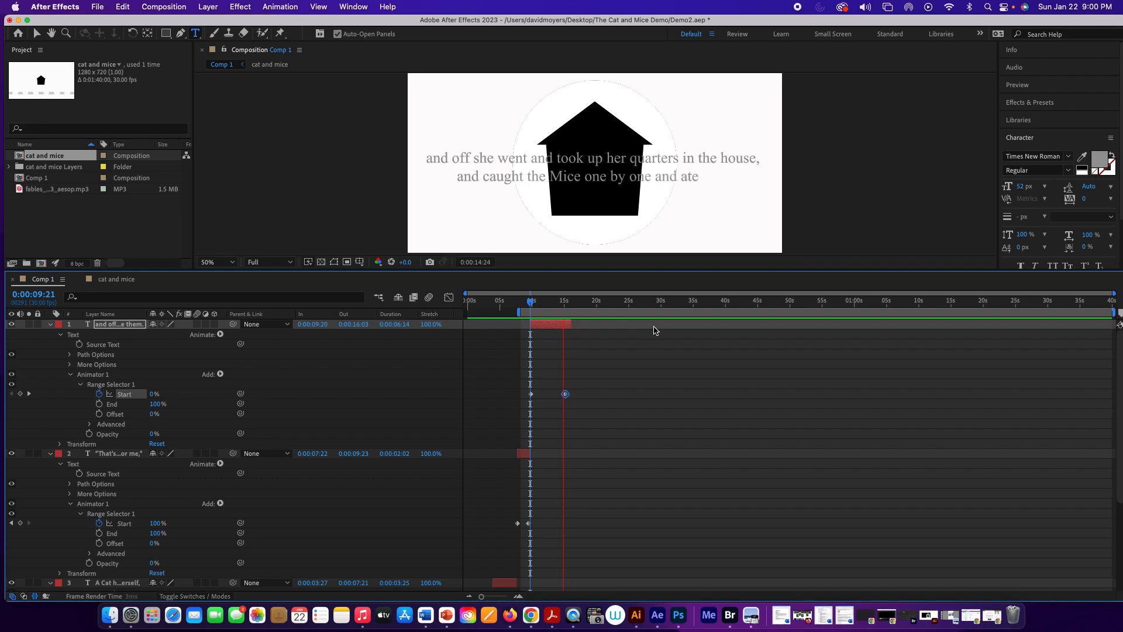
left_click(566, 394)
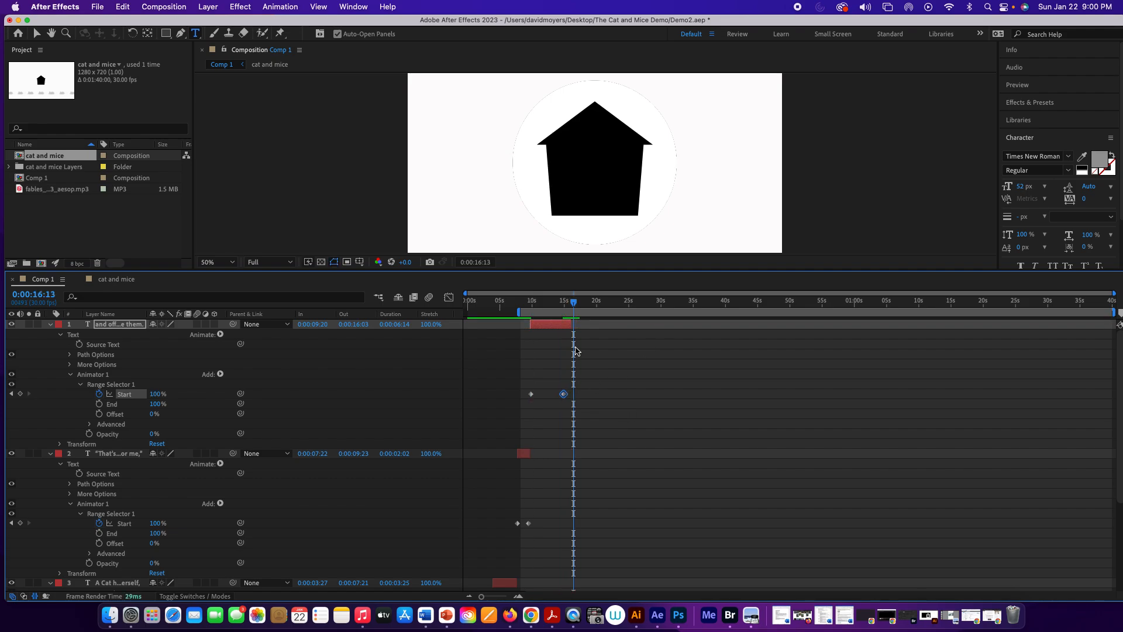
left_click(566, 308)
left_click_drag(566, 308, 529, 308)
key("space")
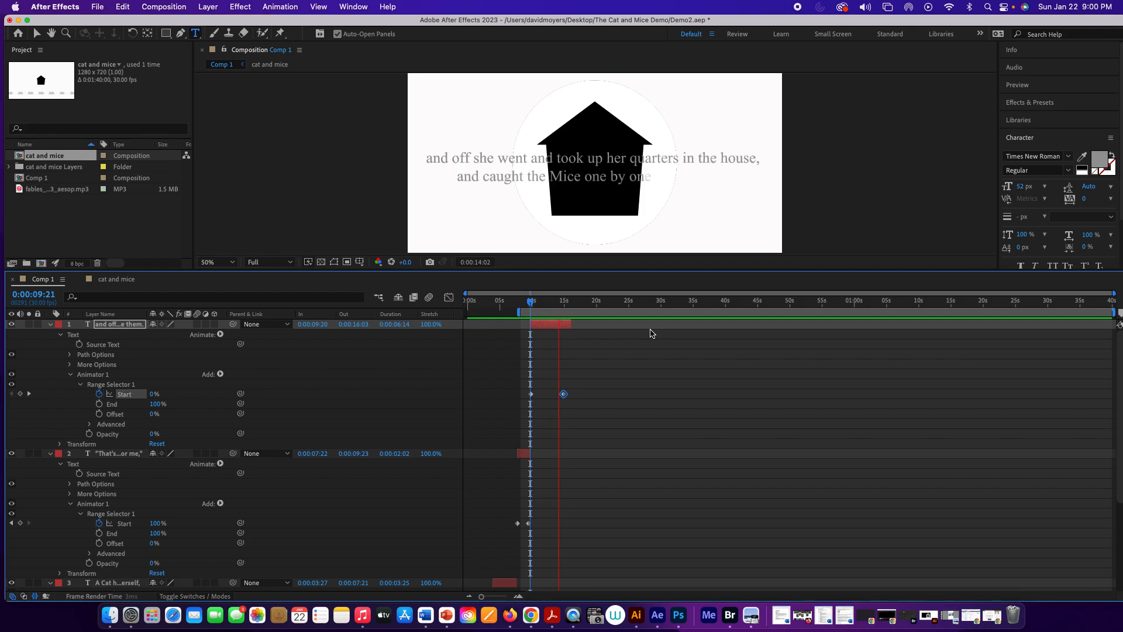
key("space")
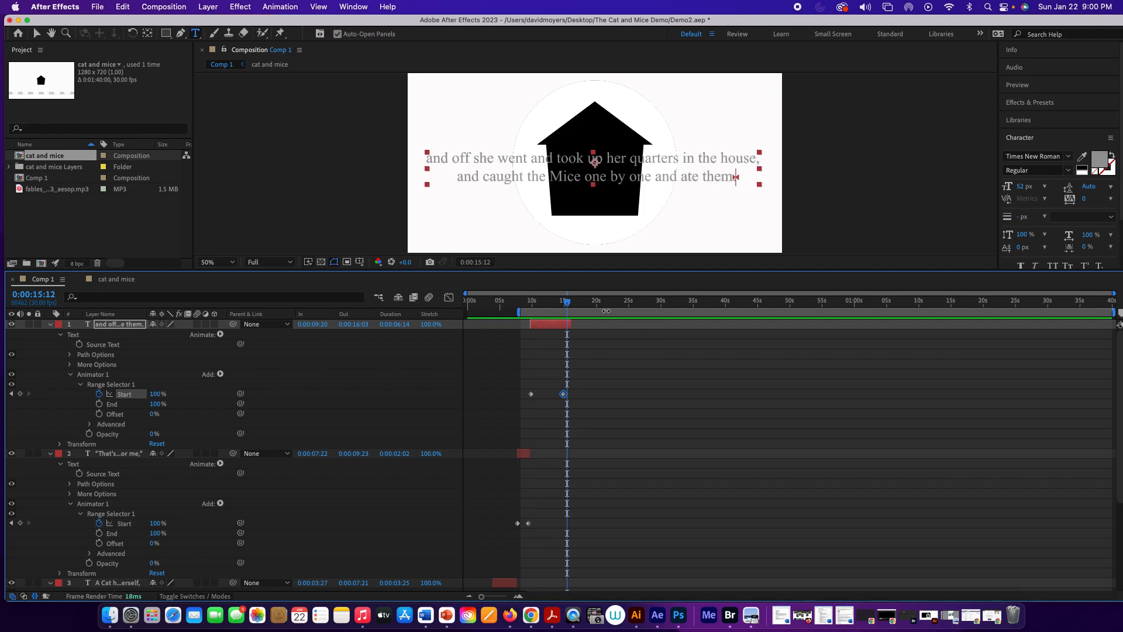
Extend the cat head layer's end in the cat and mice composition to 0:00:15:00.
left_click(564, 303)
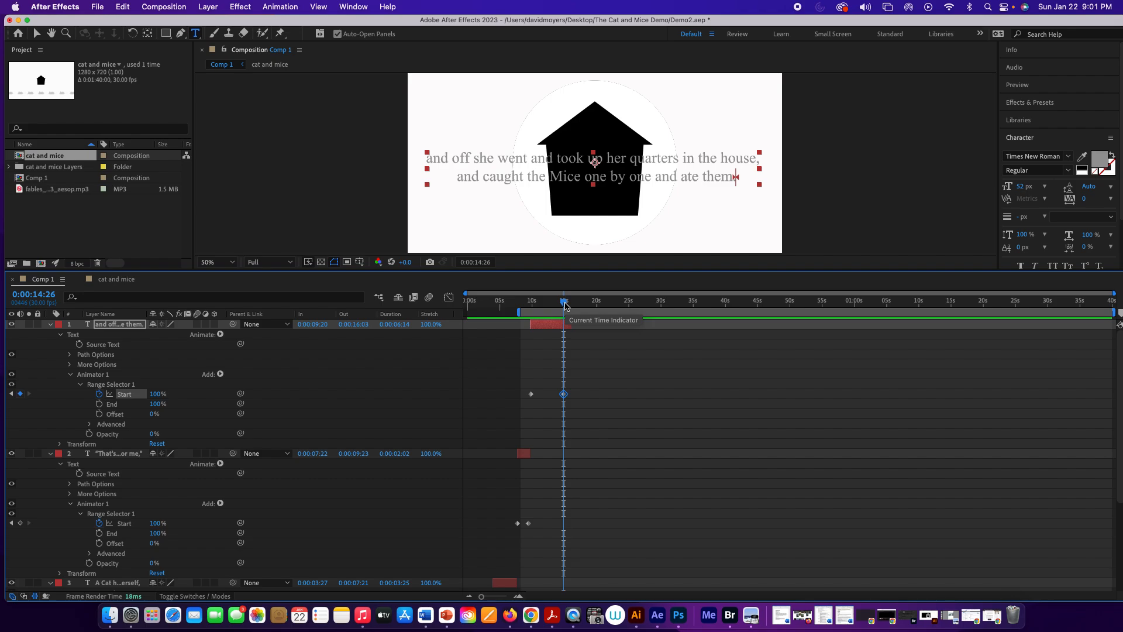
left_click(128, 279)
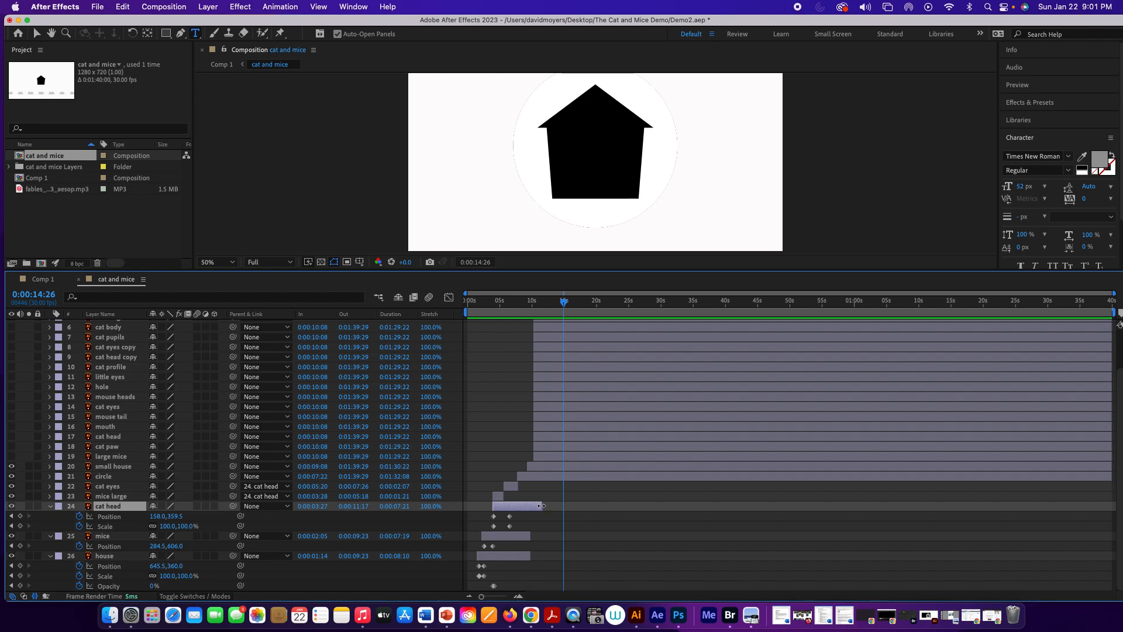
left_click_drag(543, 505, 564, 505)
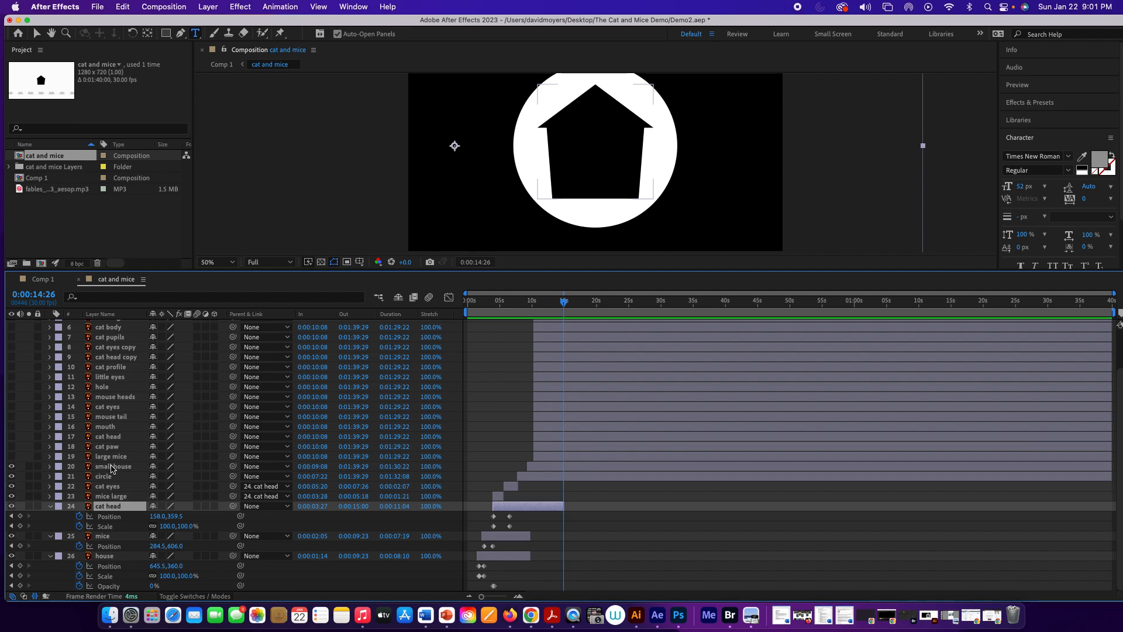
Keyframe the small house layer's Opacity at 100% at 0:00:09:24 and 0% at 0:00:10:13.
left_click(112, 468)
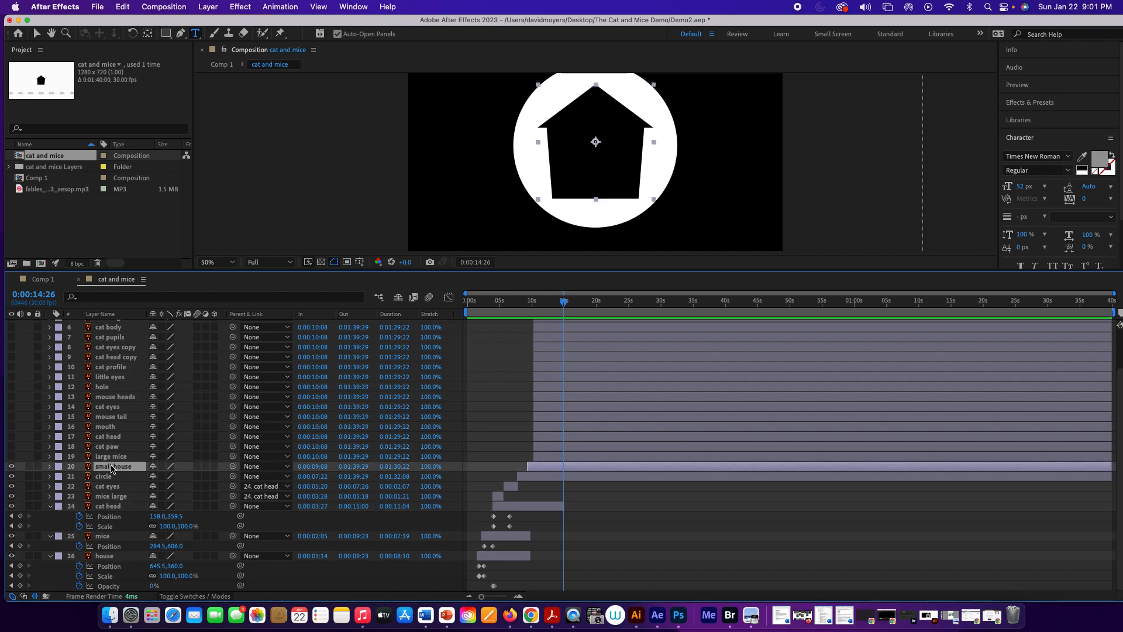
left_click(43, 279)
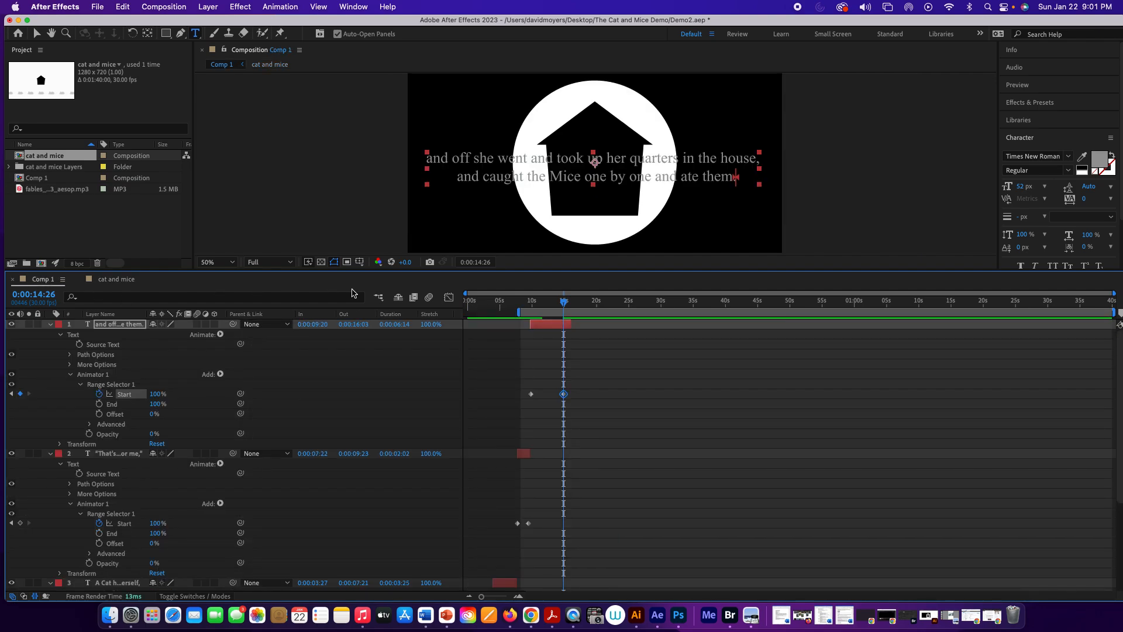
left_click_drag(564, 301, 532, 309)
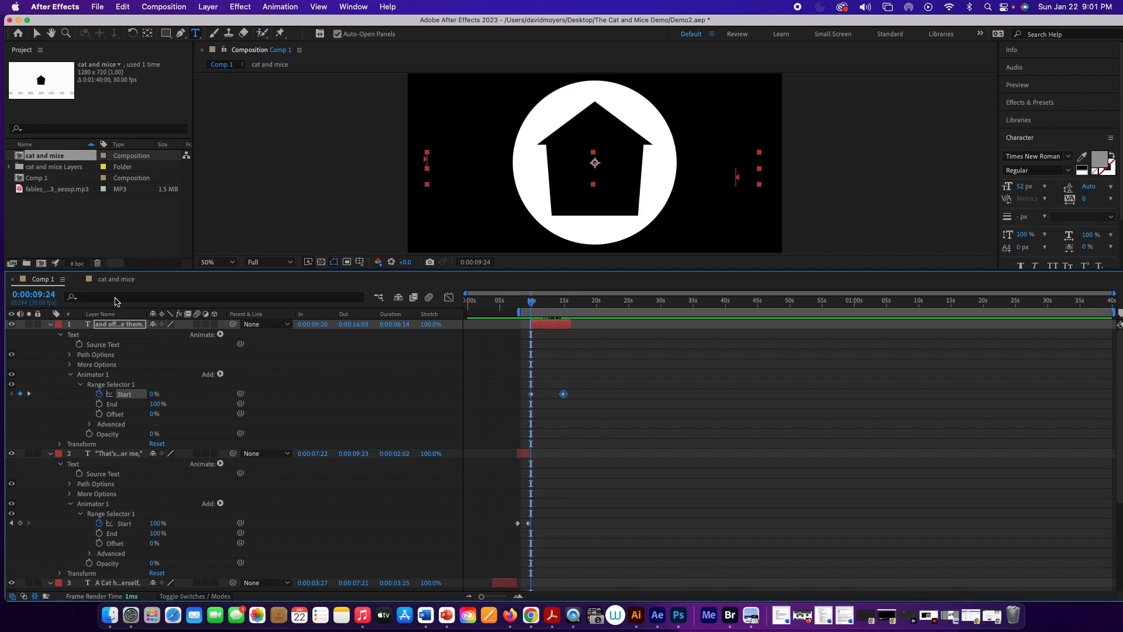
left_click(116, 280)
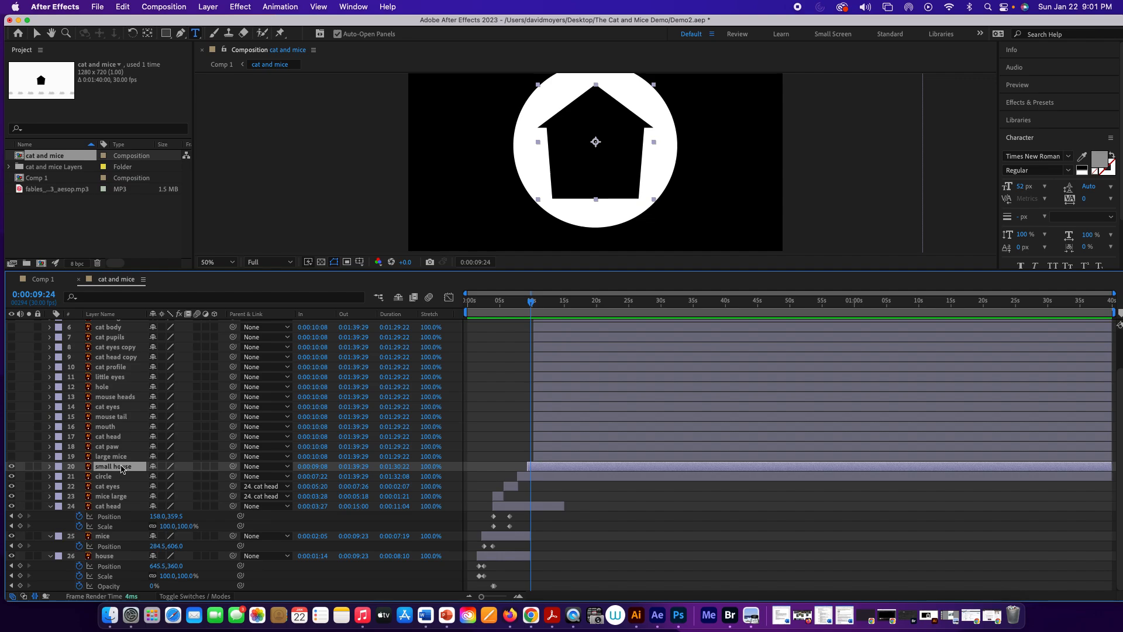
key("t")
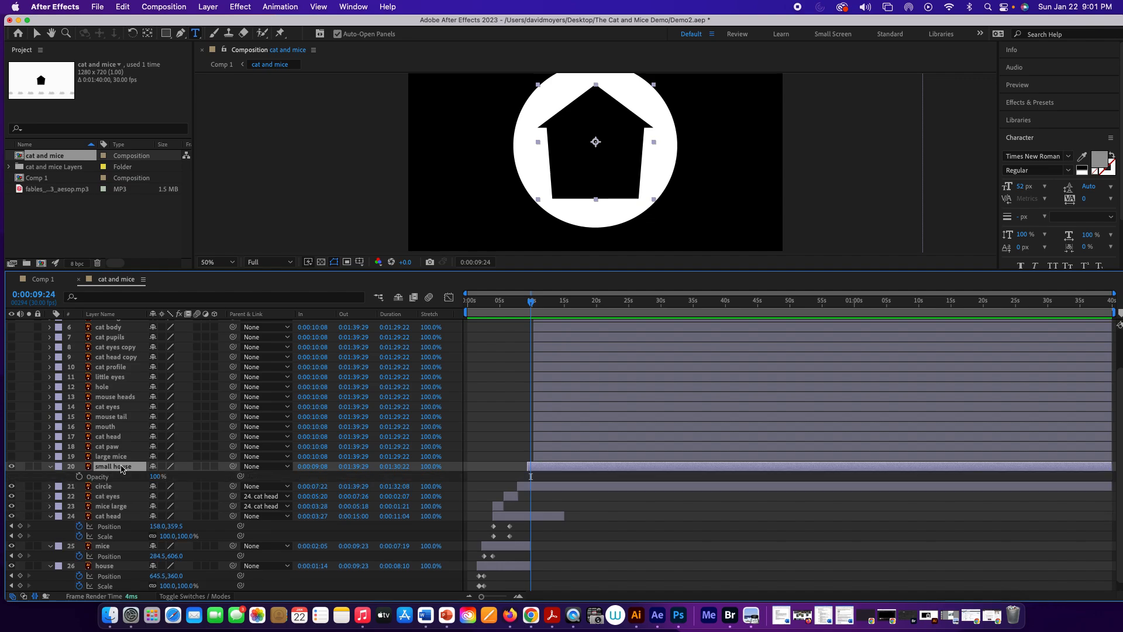
left_click(79, 476)
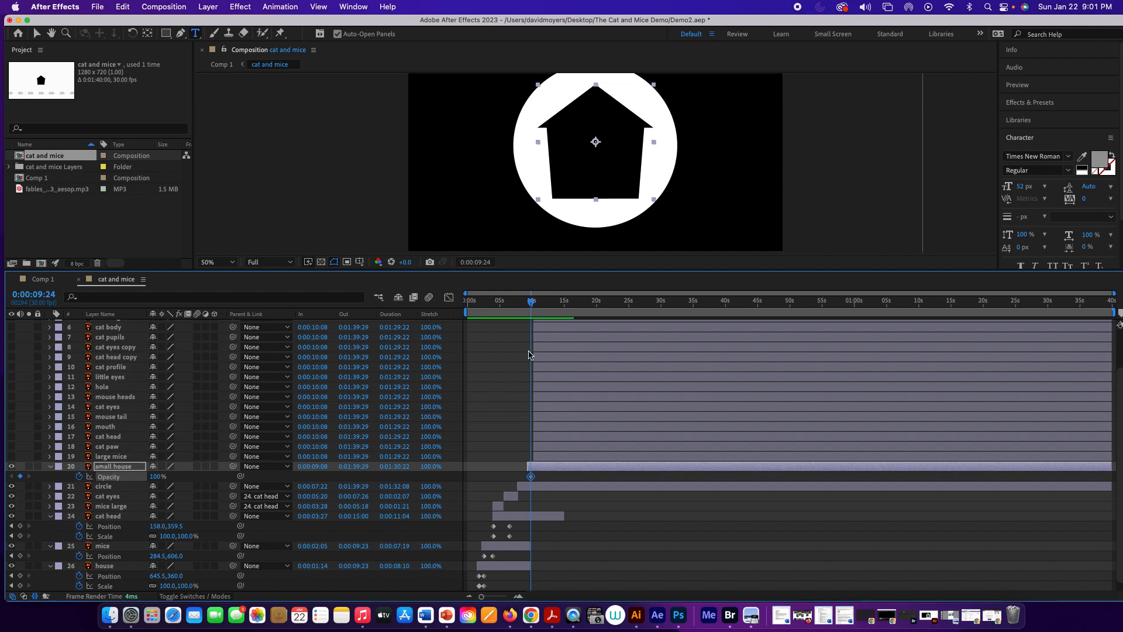
left_click_drag(533, 303, 537, 303)
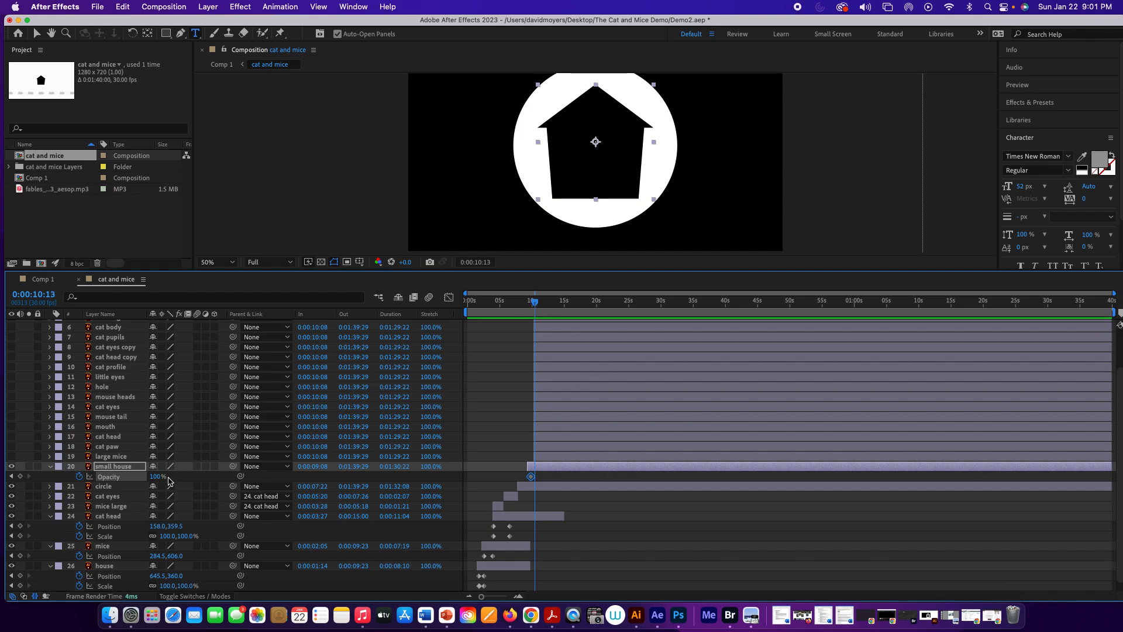
left_click_drag(154, 481, 65, 457)
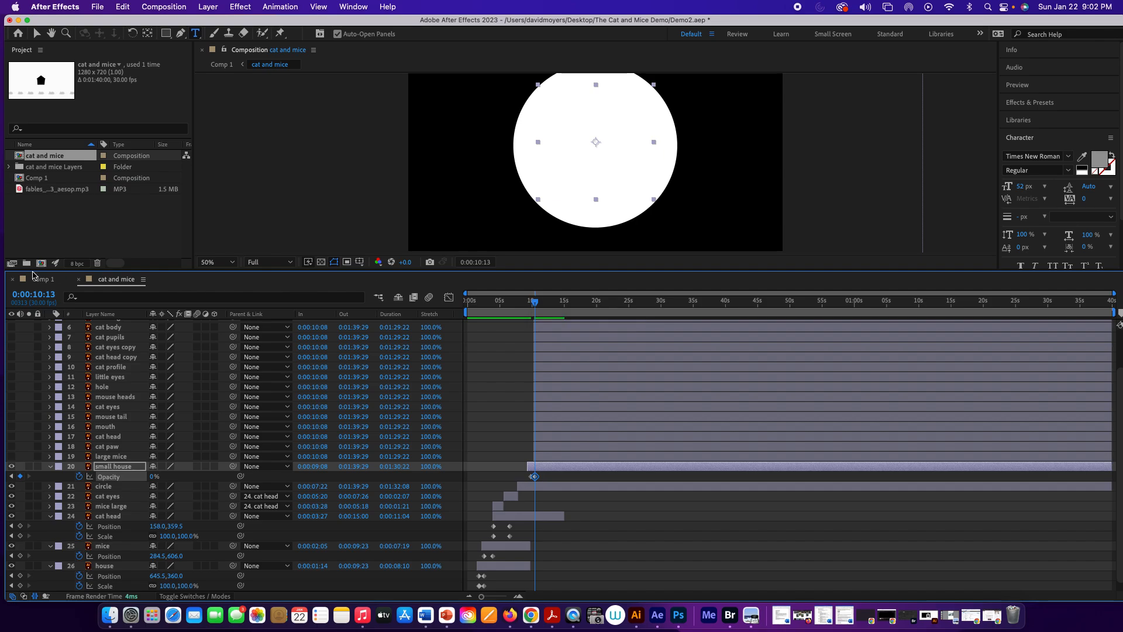
Preview the small house fade in Comp 1 from 0:00:09:19 and move its final Opacity keyframe slightly later.
left_click(41, 280)
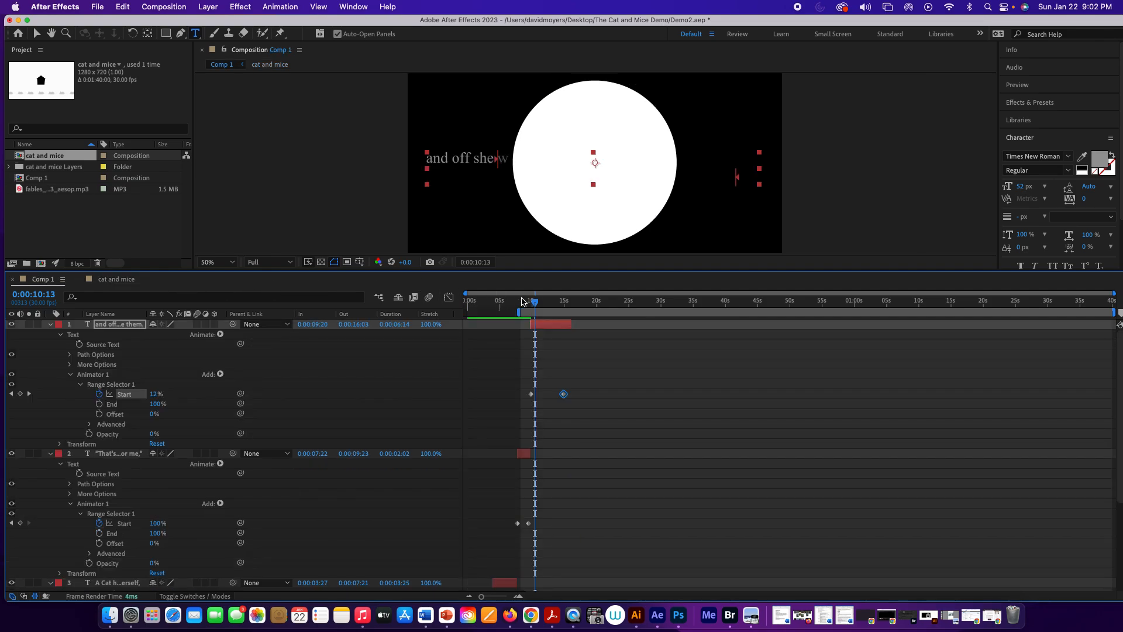
left_click_drag(534, 303, 530, 302)
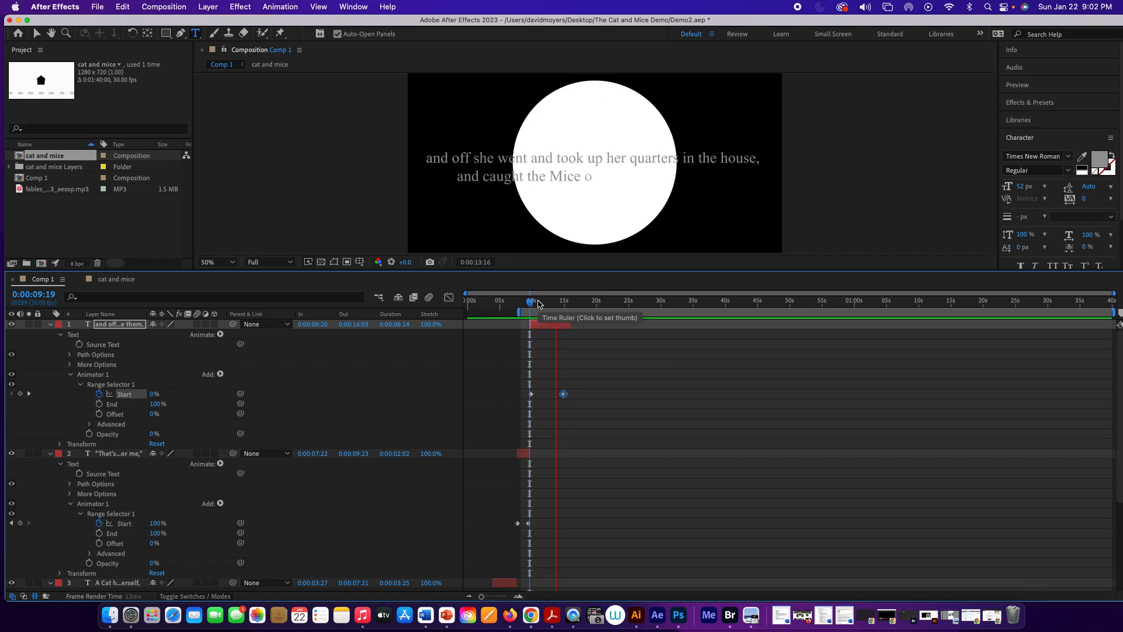
key("space")
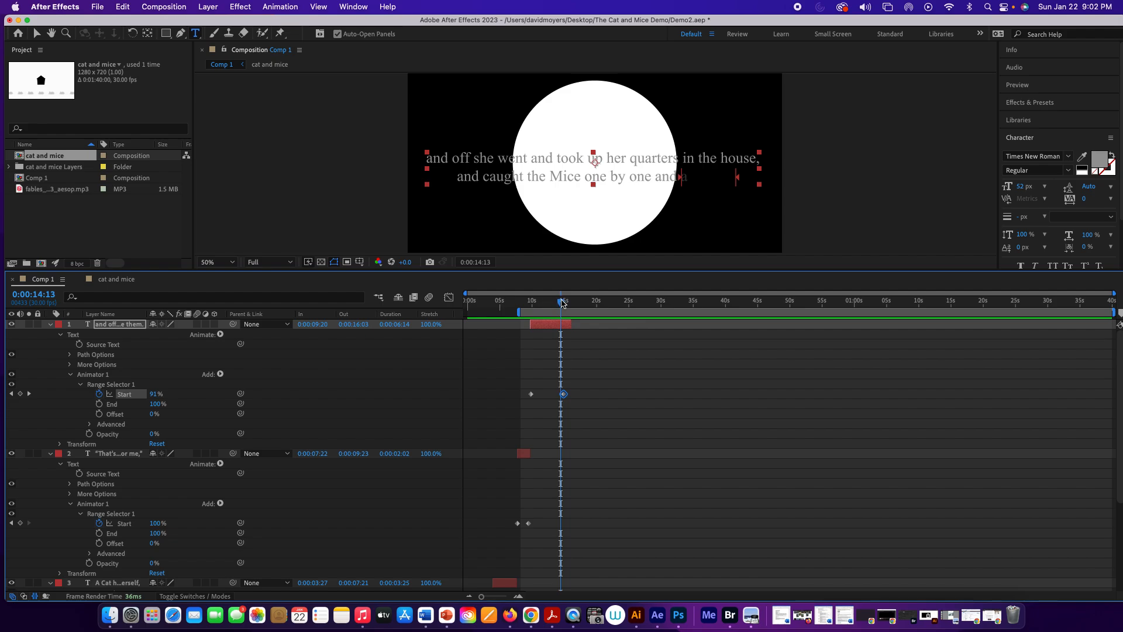
left_click_drag(561, 302, 532, 309)
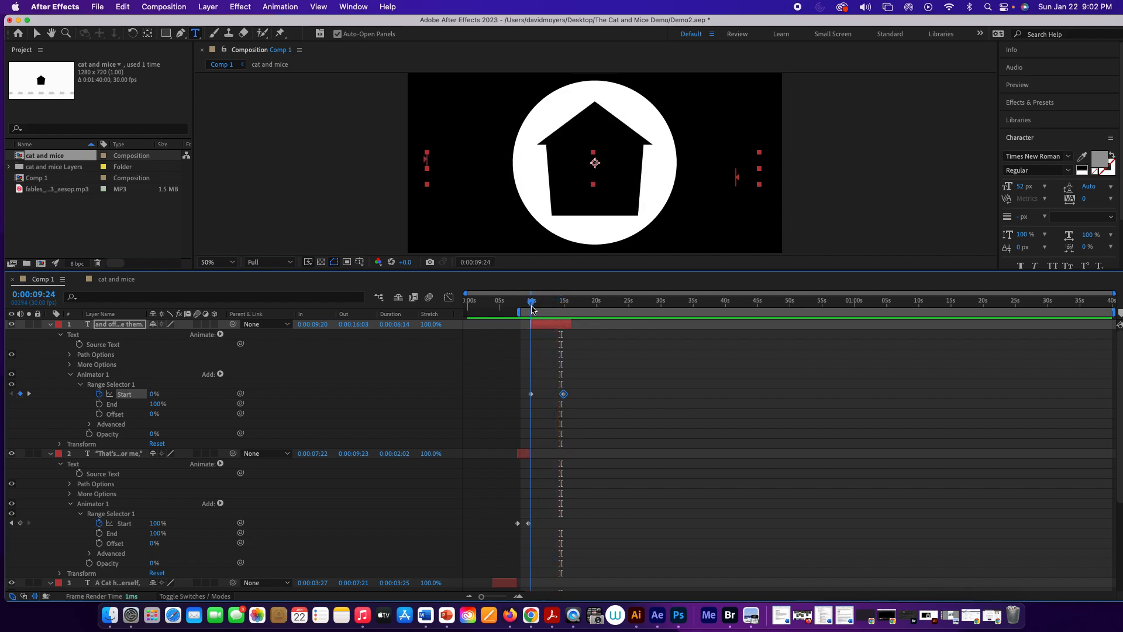
left_click(119, 279)
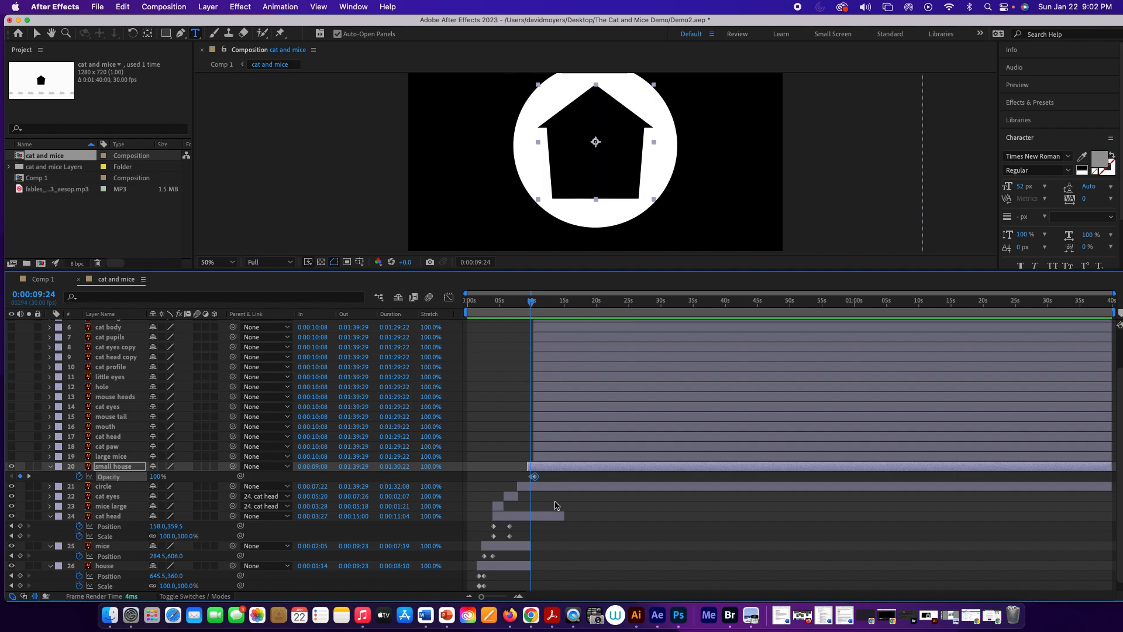
left_click(538, 481)
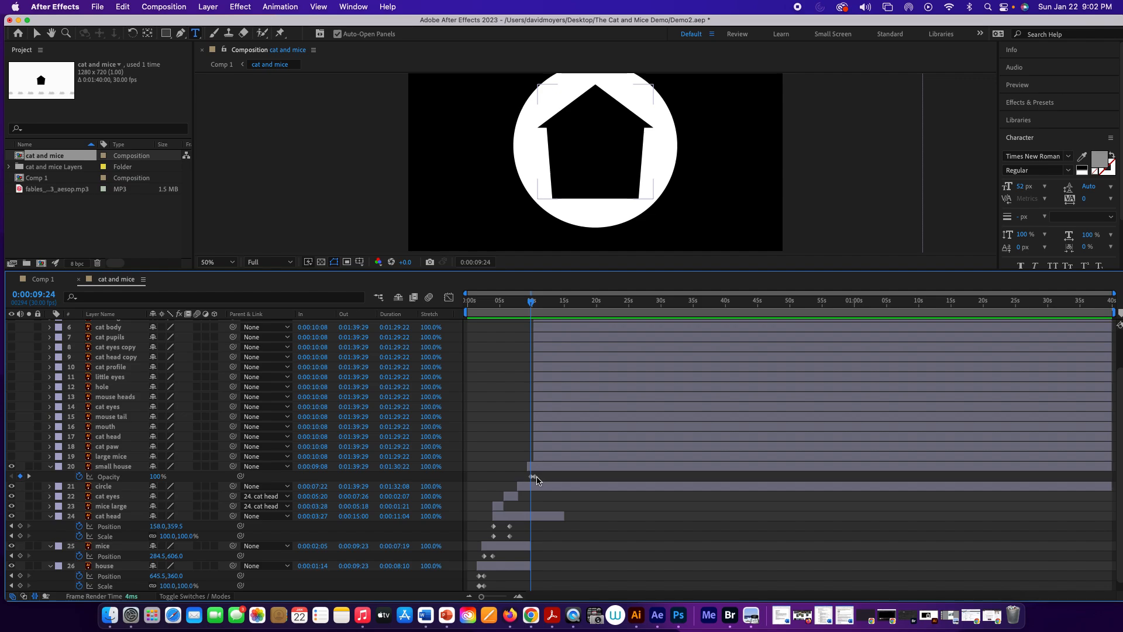
left_click(534, 480)
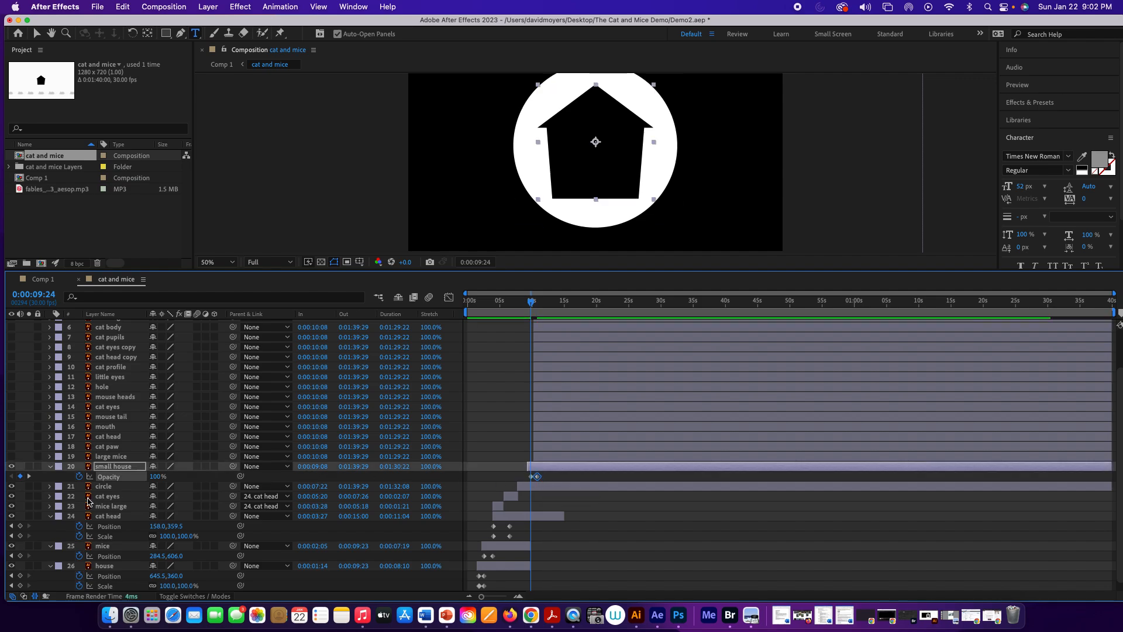
left_click(114, 471)
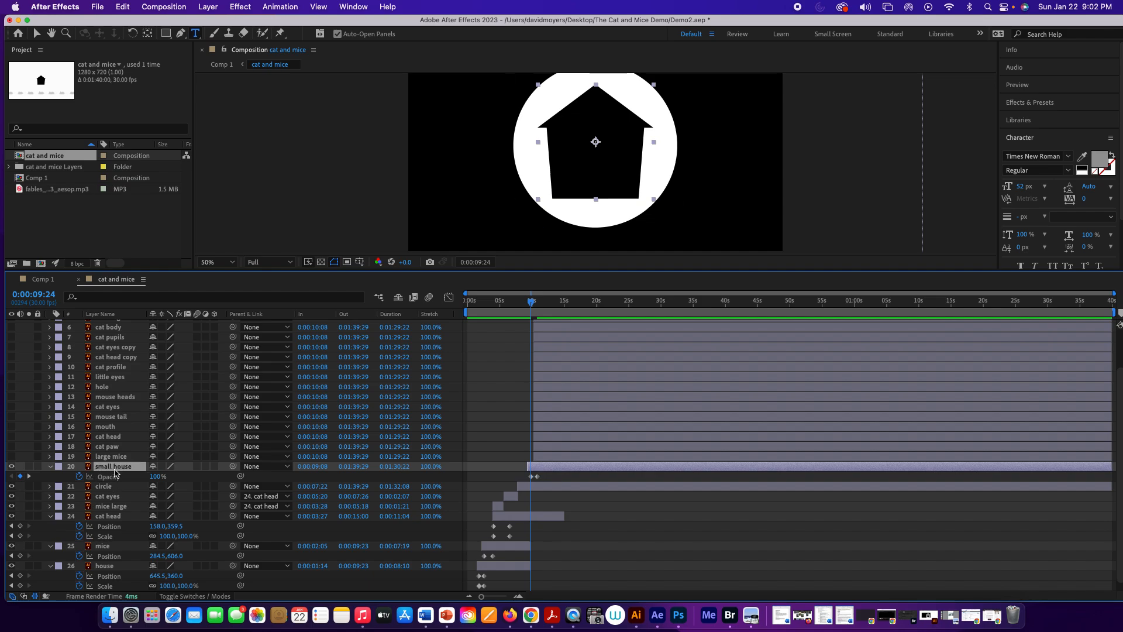
Trim the cat head layer's end in the cat and mice composition to 0:00:12:14.
left_click(118, 518)
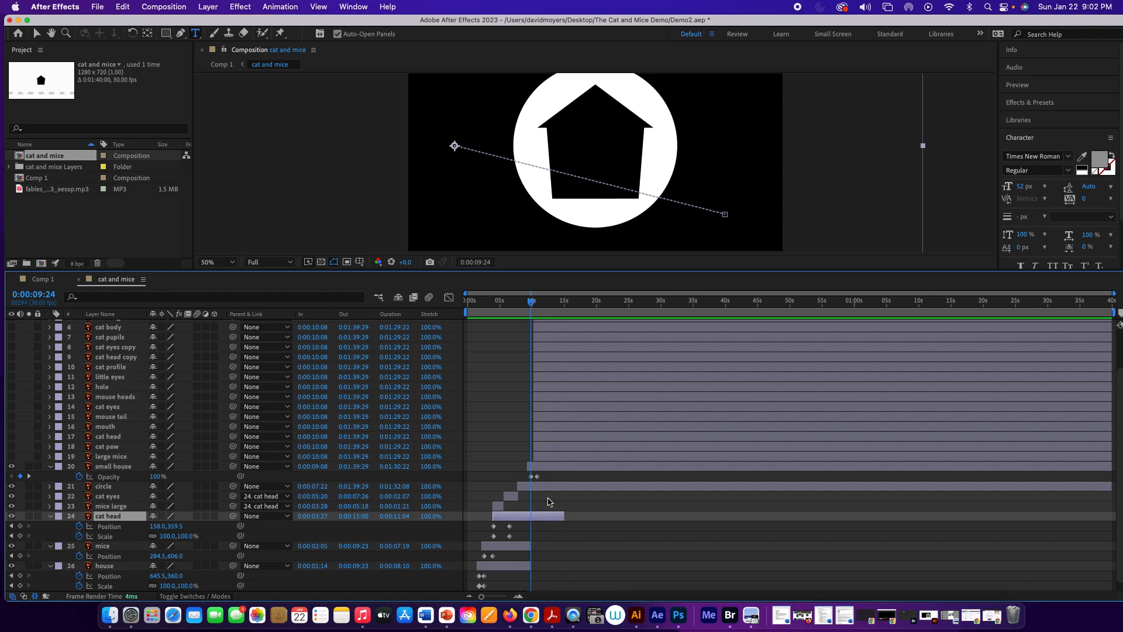
left_click_drag(563, 515, 548, 515)
mouse_move(532, 304)
left_mouse_down()
mouse_move(552, 306)
mouse_move(531, 311)
left_mouse_up()
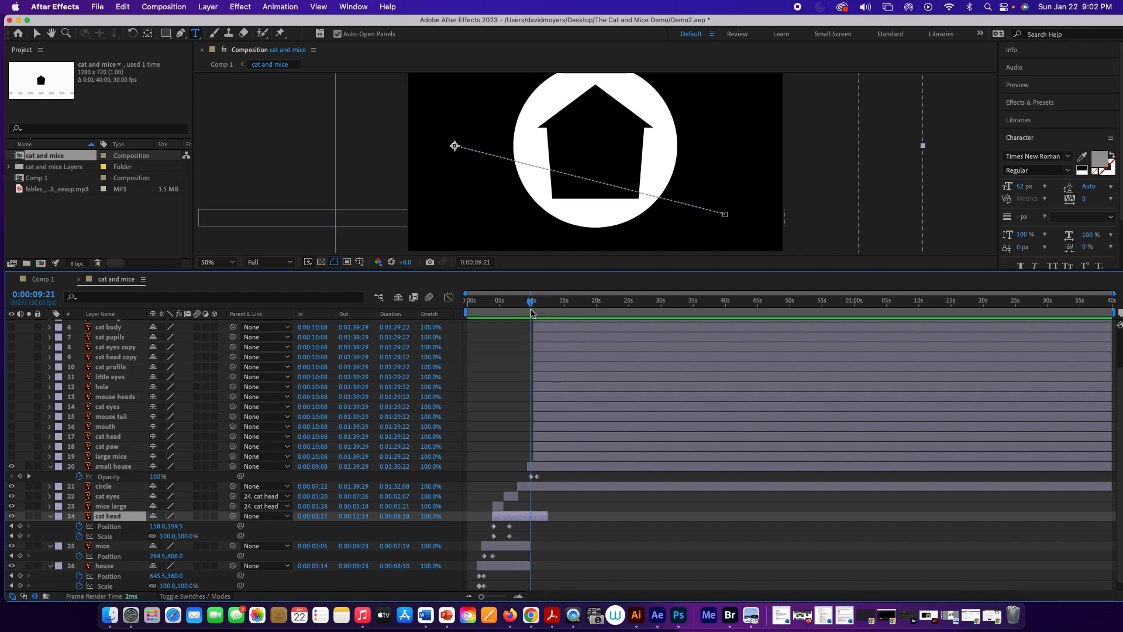
Make the large mice layer visible and scrub Comp 1 to 0:00:12:21 to check the mice against the text.
left_click(12, 456)
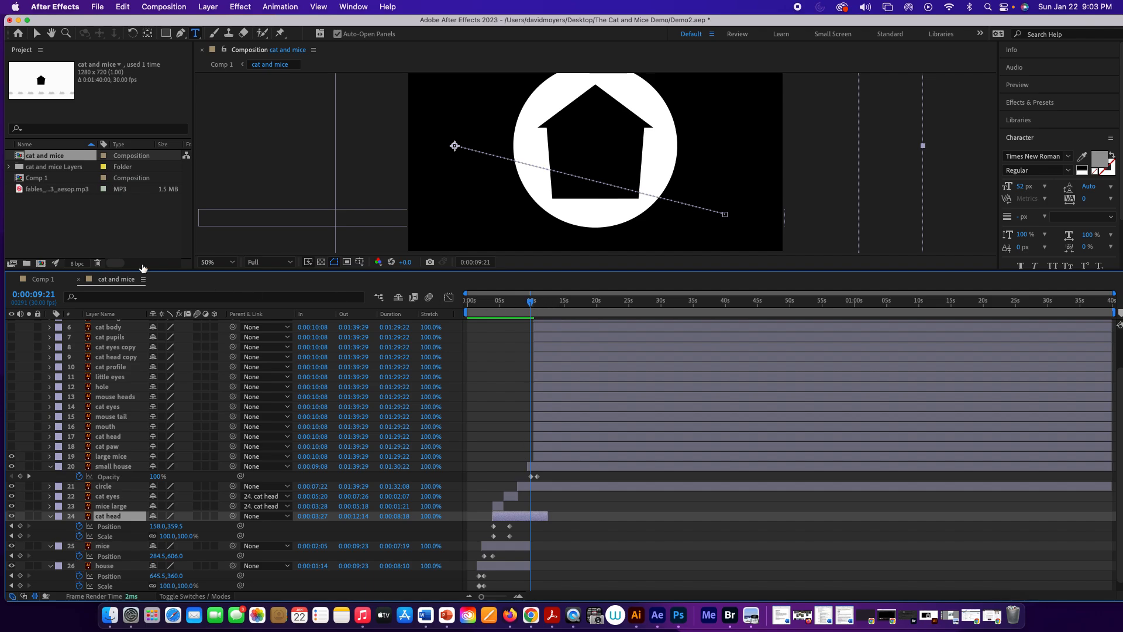
left_click(44, 279)
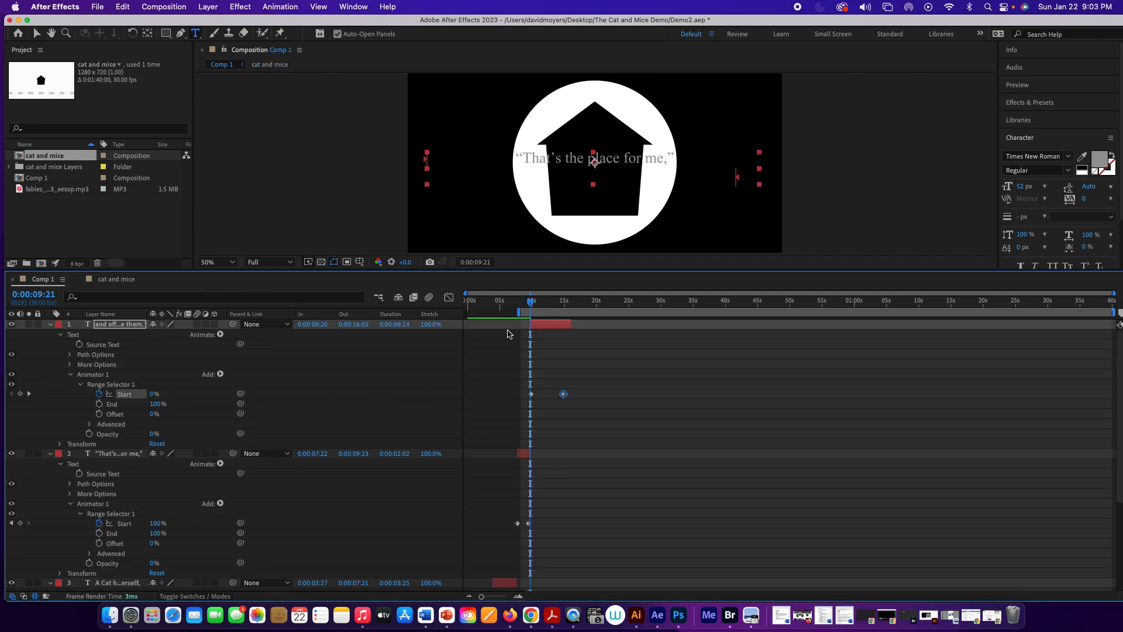
left_click_drag(529, 308, 552, 306)
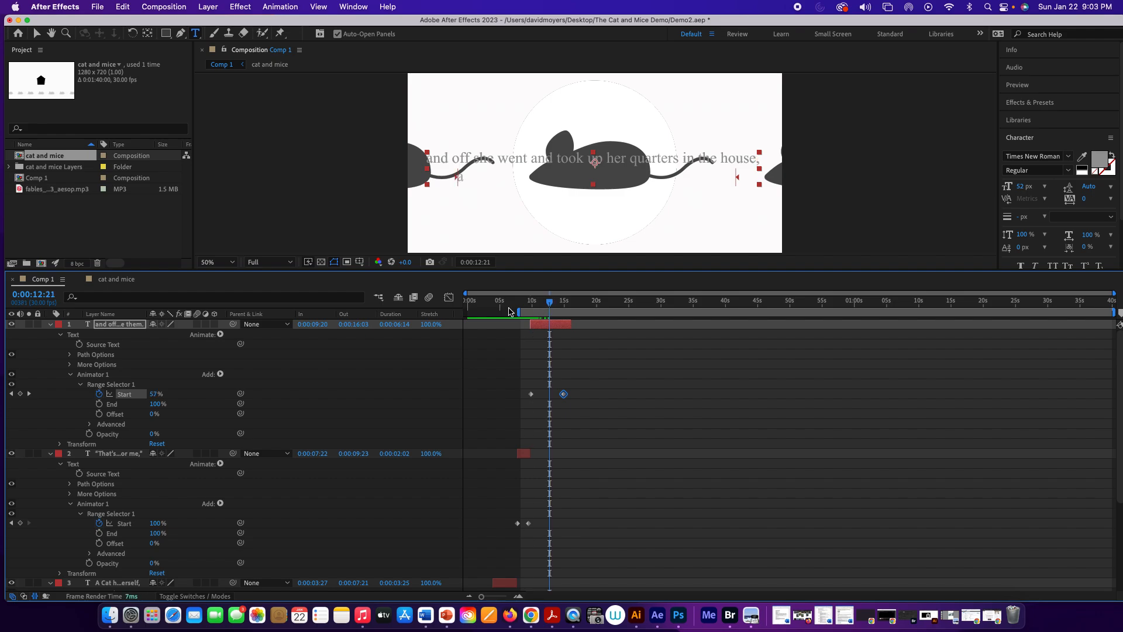
Shift the small house layer's two Opacity keyframes later so the fade ends near 0:00:12:21.
left_click(123, 283)
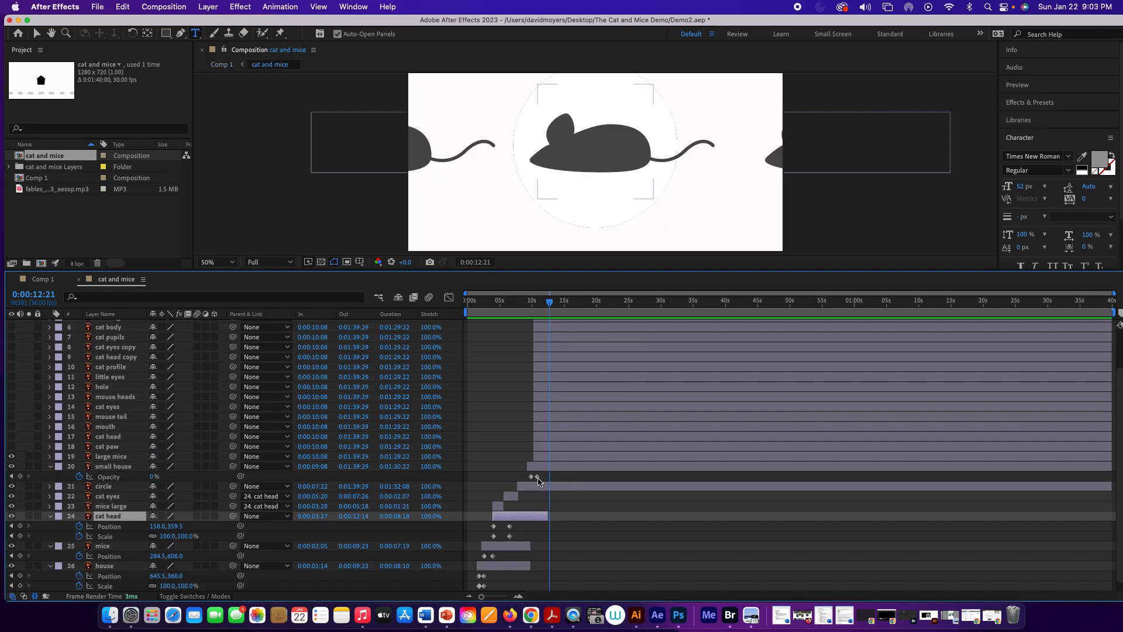
mouse_move(537, 476)
left_mouse_down()
mouse_move(548, 477)
mouse_move(539, 478)
left_mouse_up()
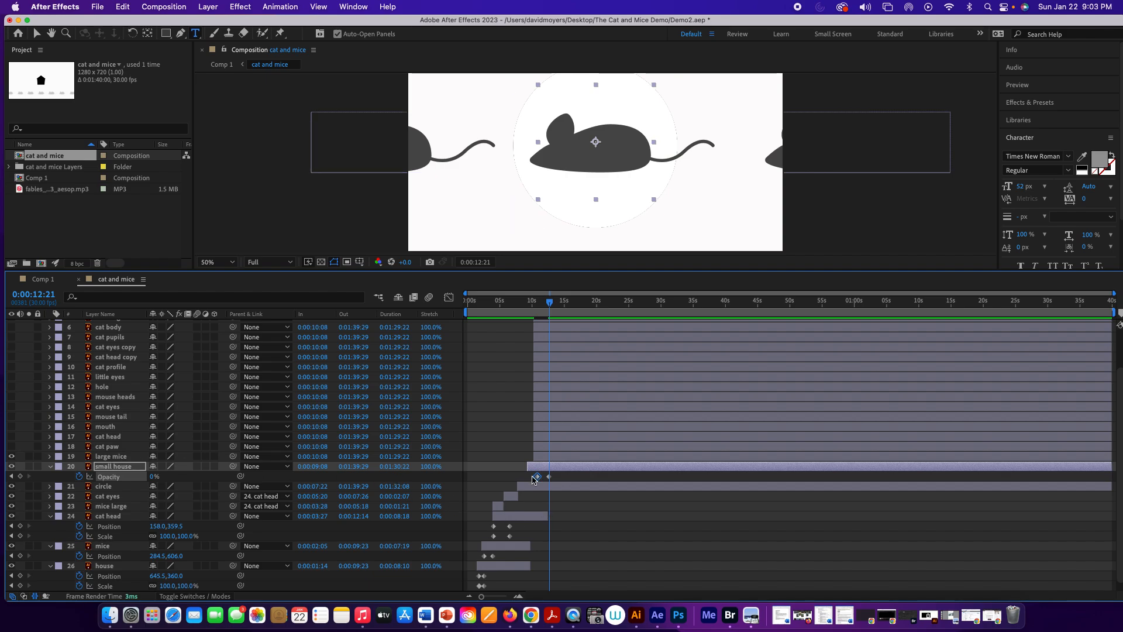
left_click(43, 279)
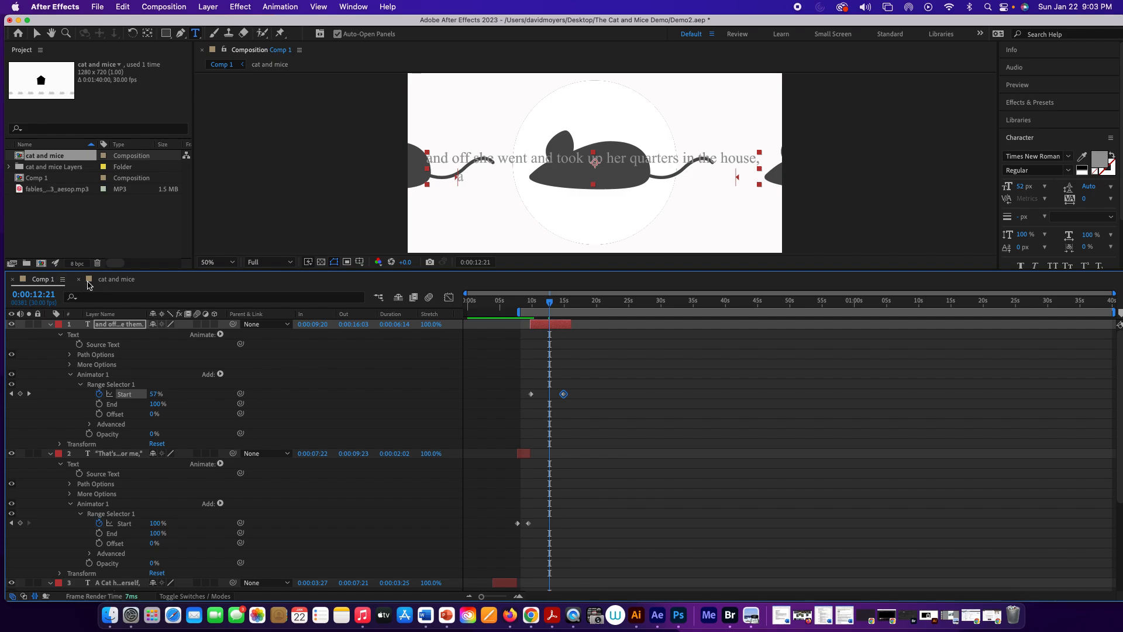
Set the large mice layer's start to 0:00:12:22 and make the cat paw layer visible.
left_click(112, 281)
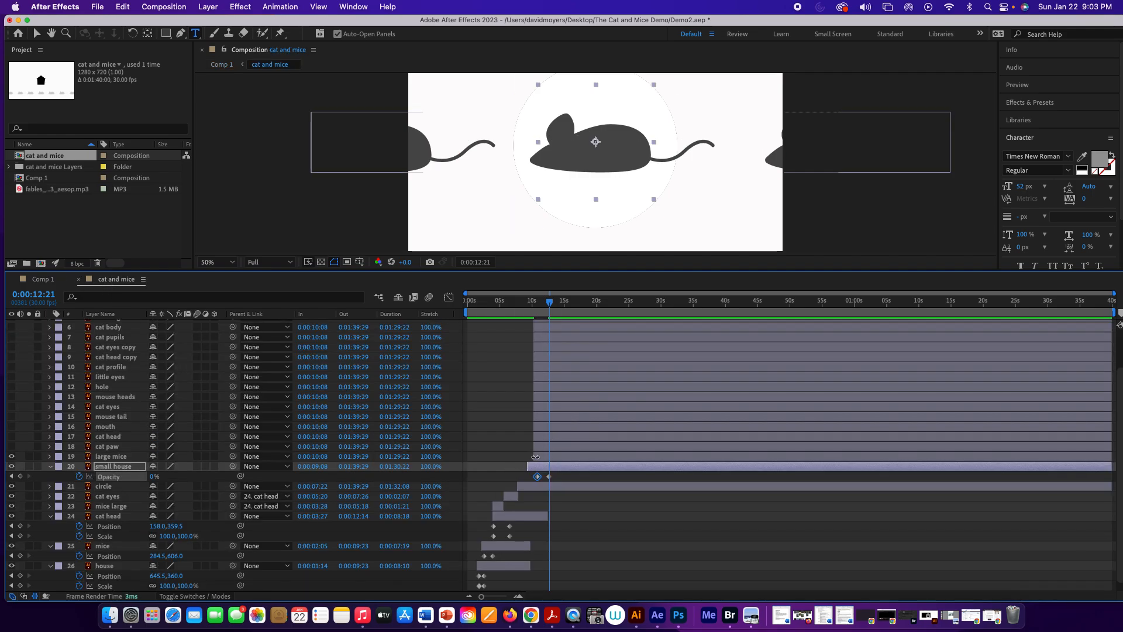
left_click_drag(533, 451, 550, 456)
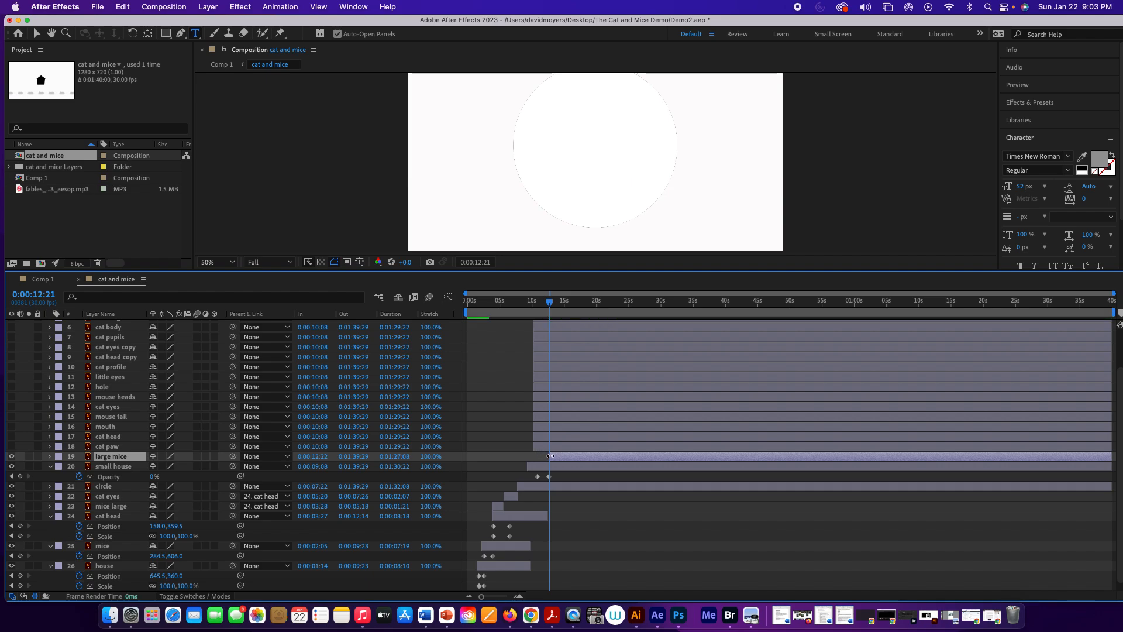
left_click(11, 447)
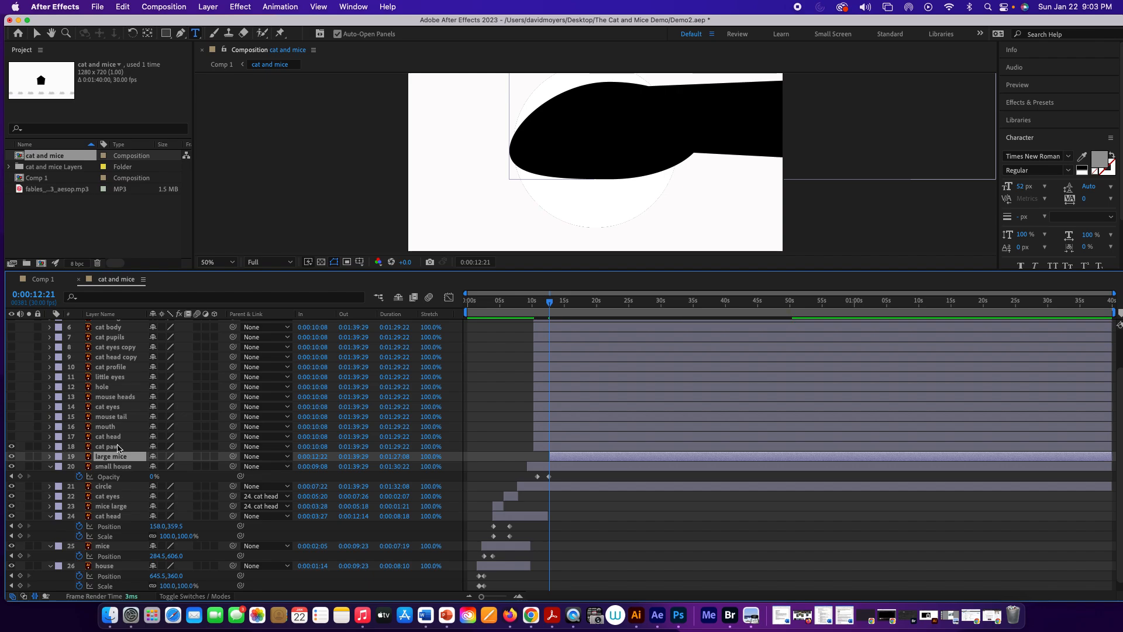
Trim the start of the cat paw layer to 0:00:12:24.
left_click(117, 446)
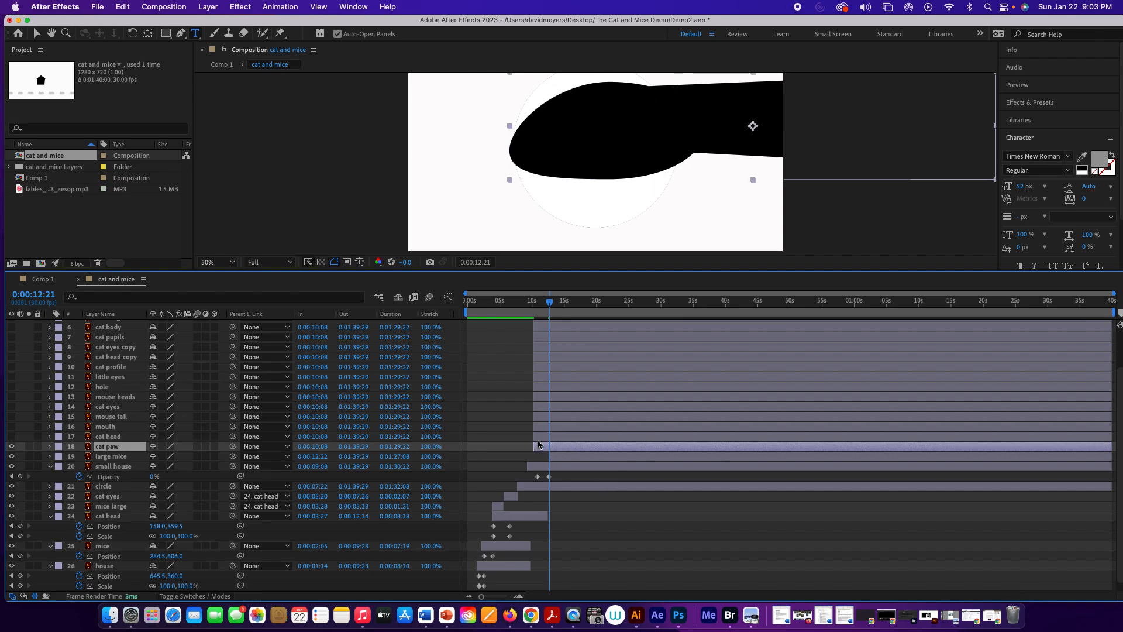
left_click_drag(533, 447, 549, 446)
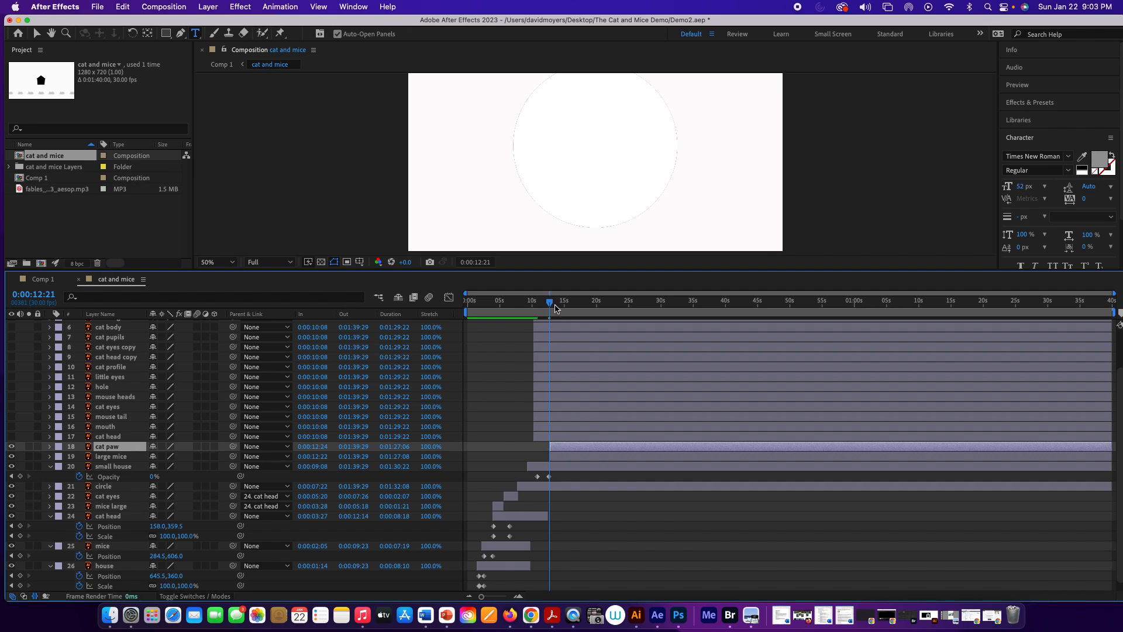
Preview Comp 1 from about 0:00:10:27 and locate the "one by one" narration cue at 0:00:13:24.
left_click_drag(553, 303, 537, 308)
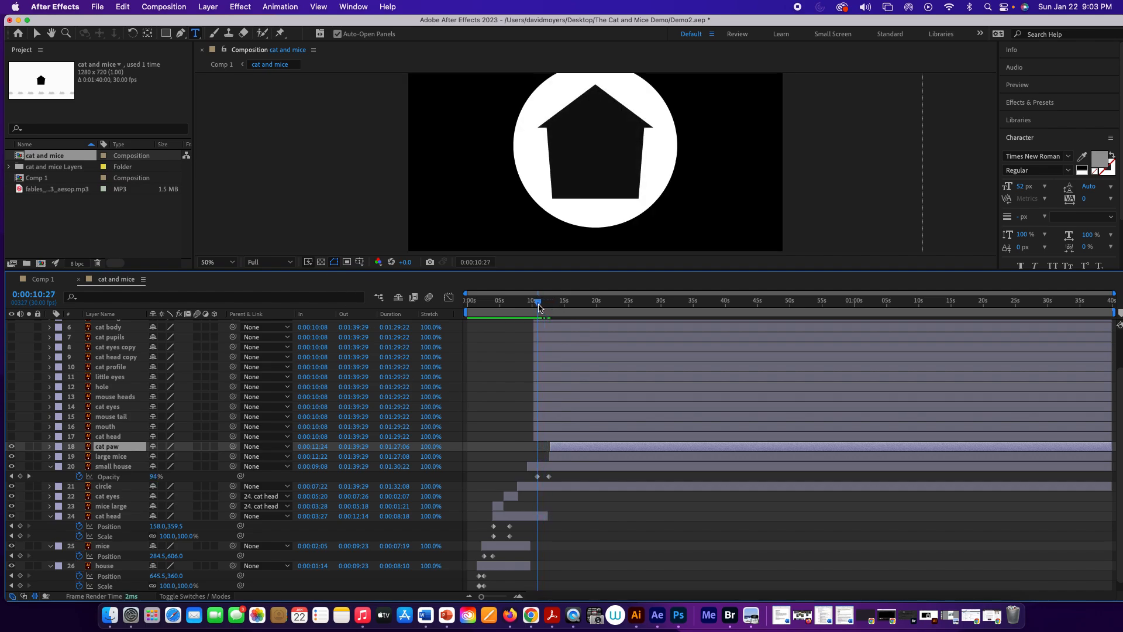
left_click(41, 279)
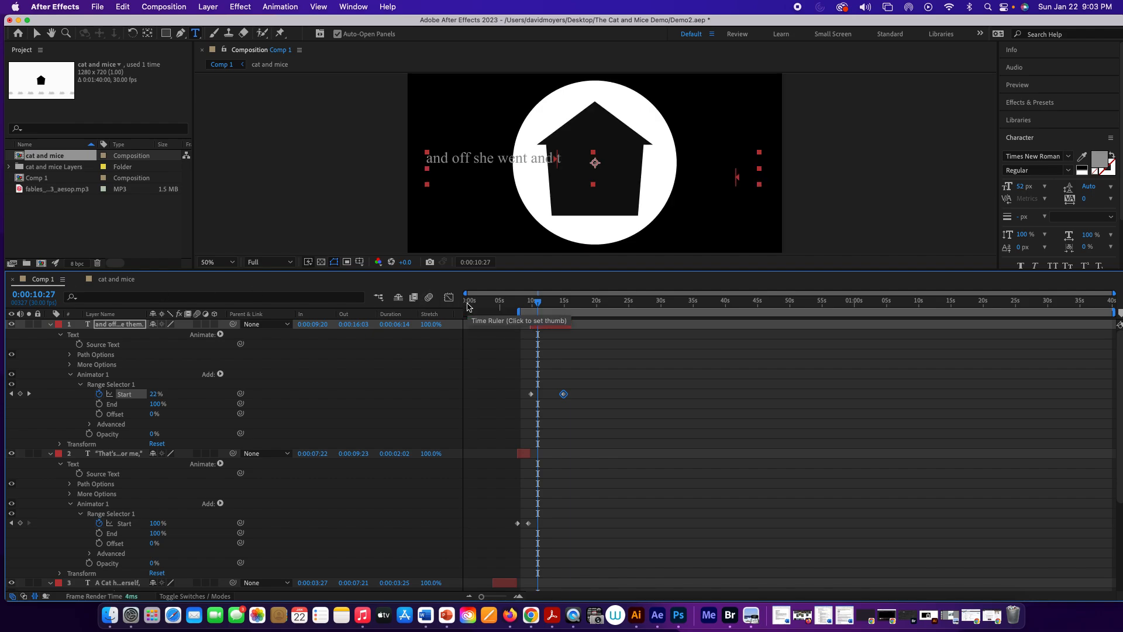
key("space")
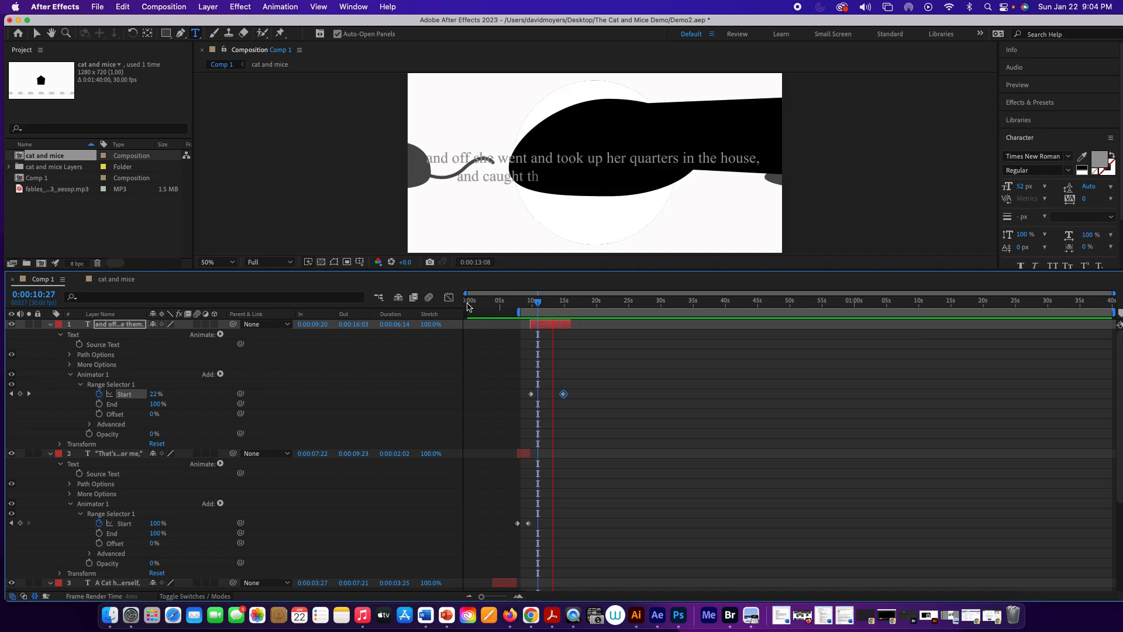
key("space")
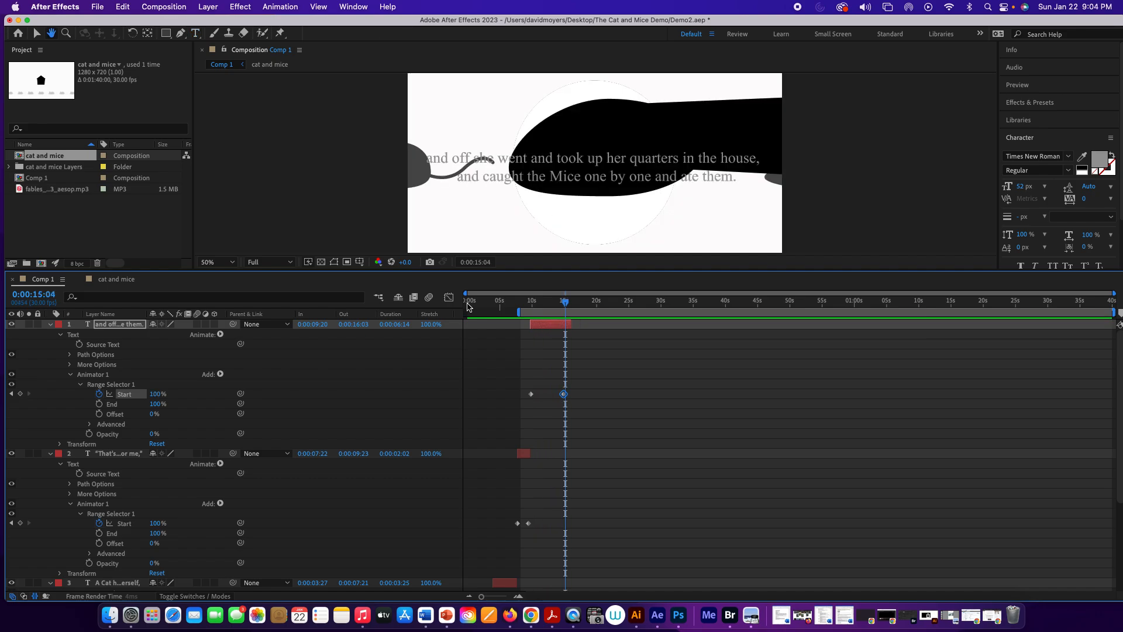
left_click_drag(564, 304, 549, 305)
key("space")
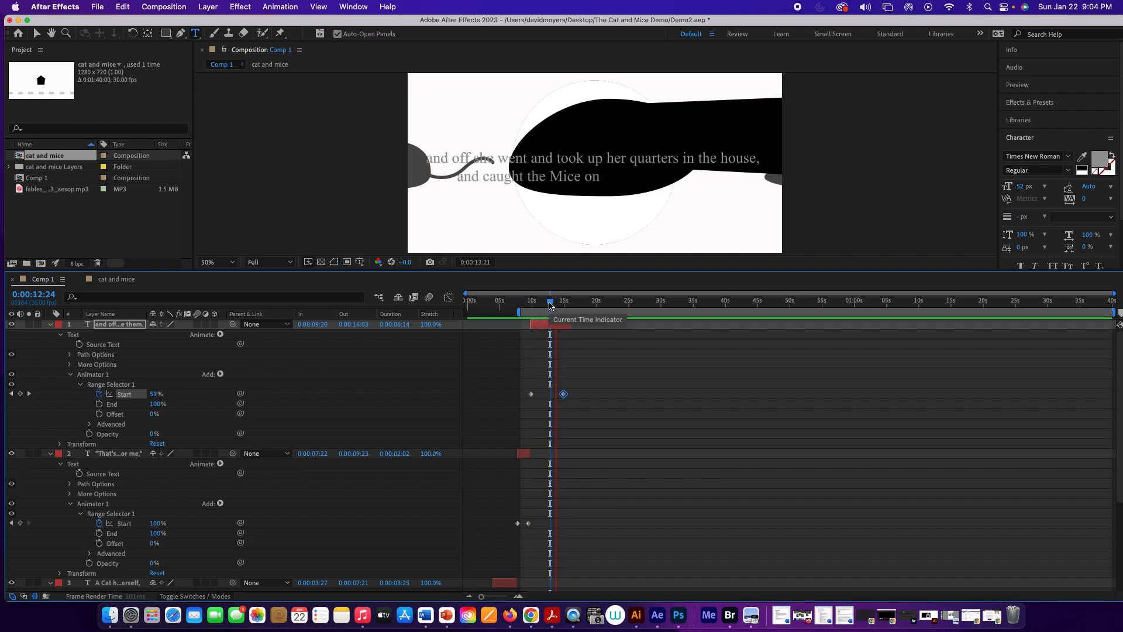
key("space")
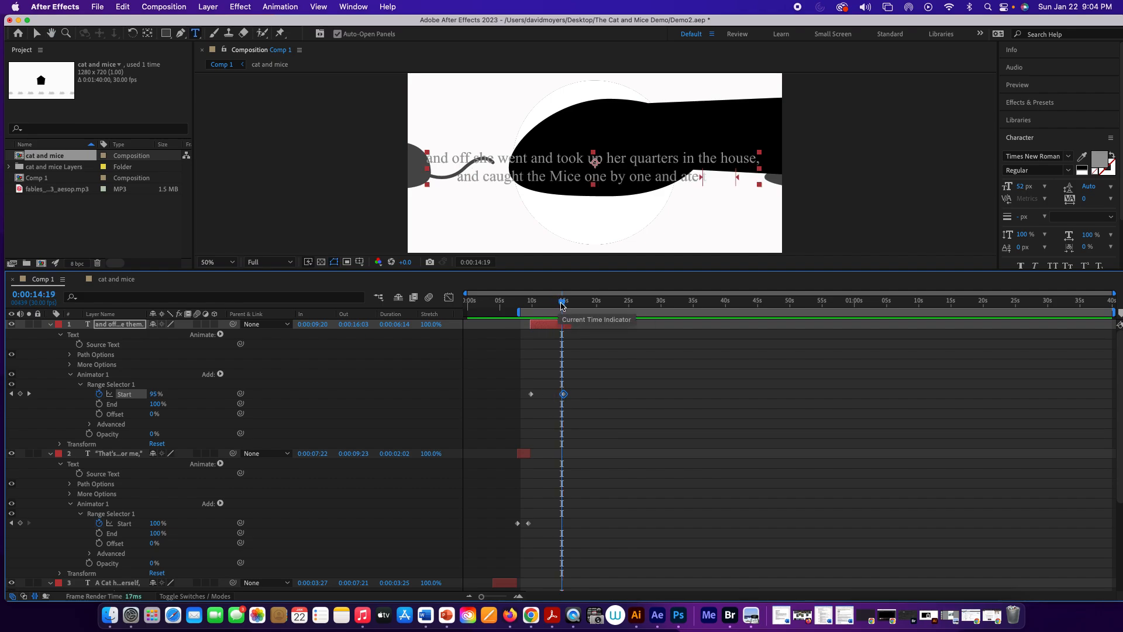
left_click(556, 304)
key("space")
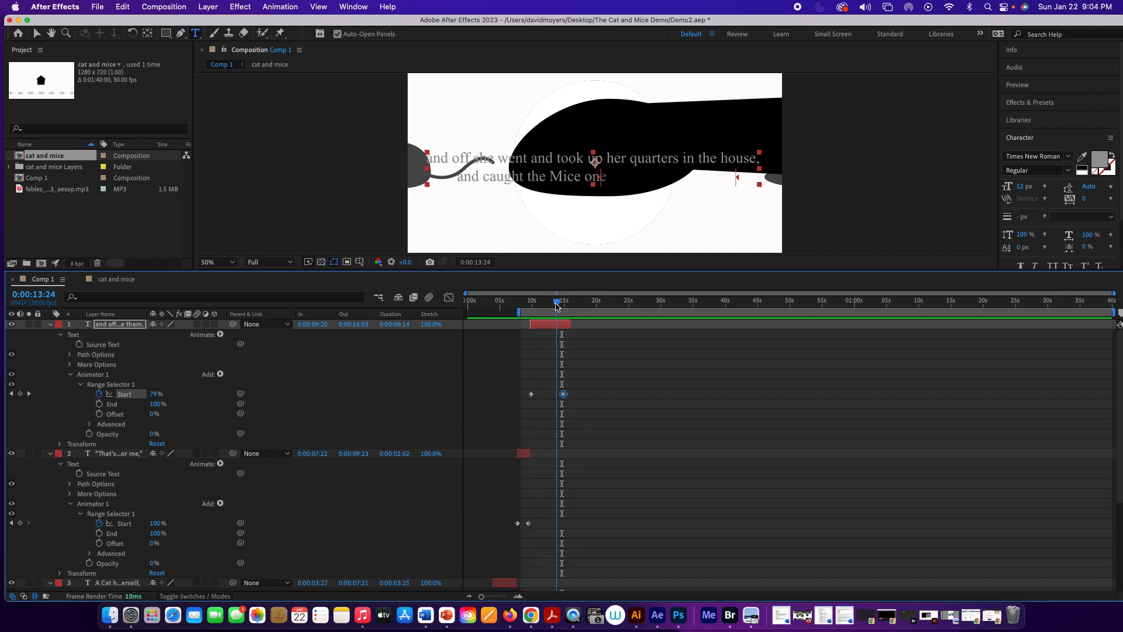
left_click_drag(556, 304, 555, 304)
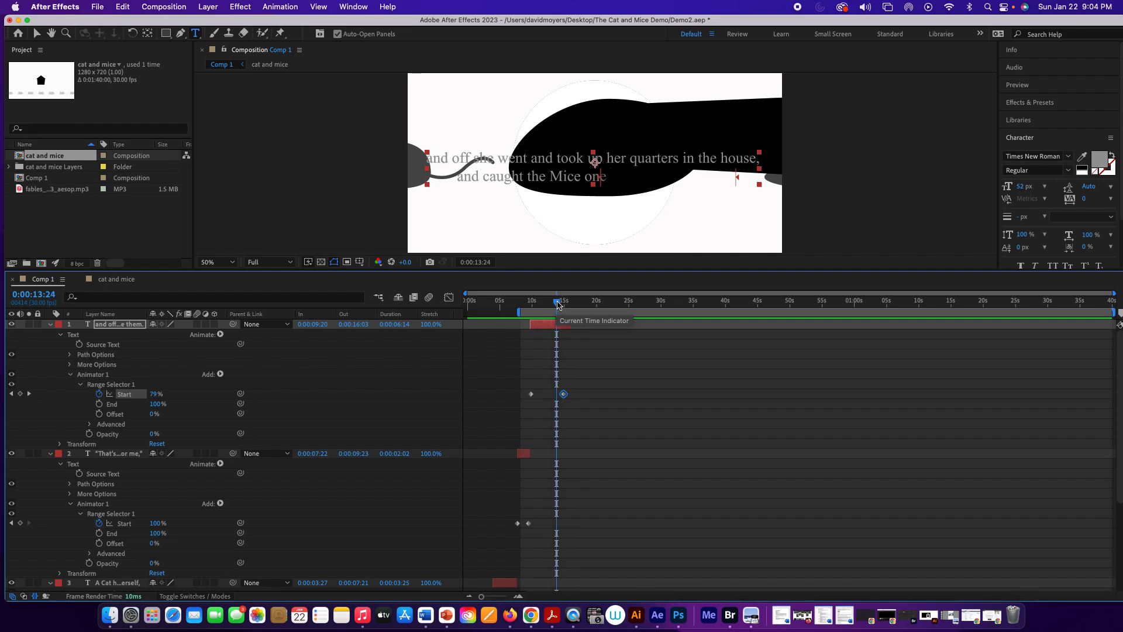
Add Position keyframes to the cat paw and large mice layers at 0:00:13:24 and enlarge the composition preview.
left_click(116, 279)
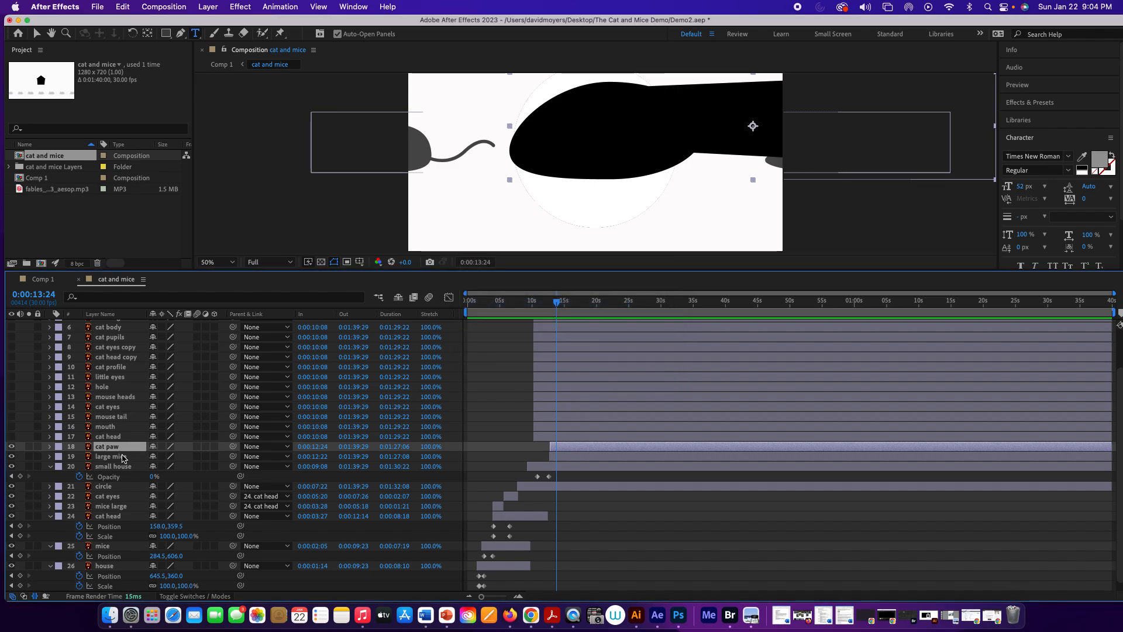
left_click(123, 458, "shift")
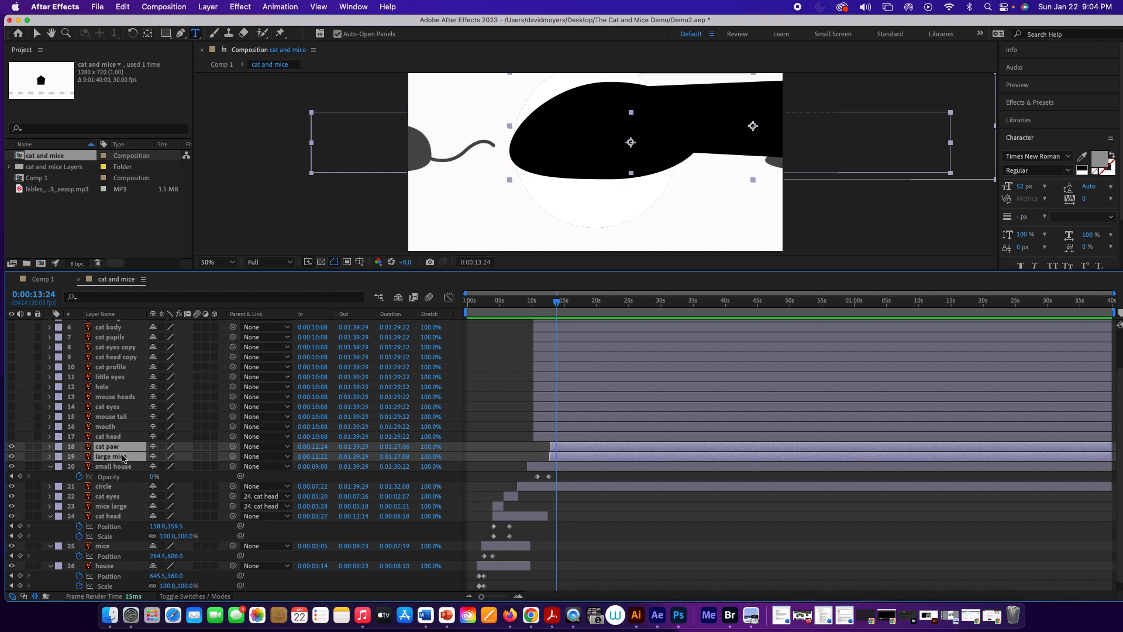
key("p")
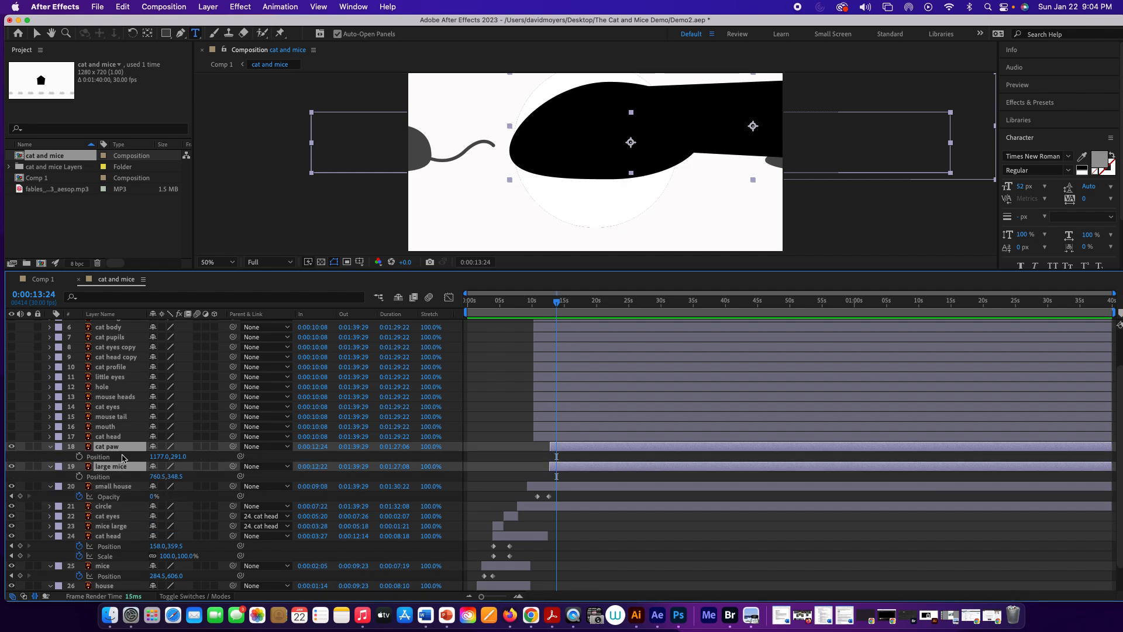
left_click(80, 476)
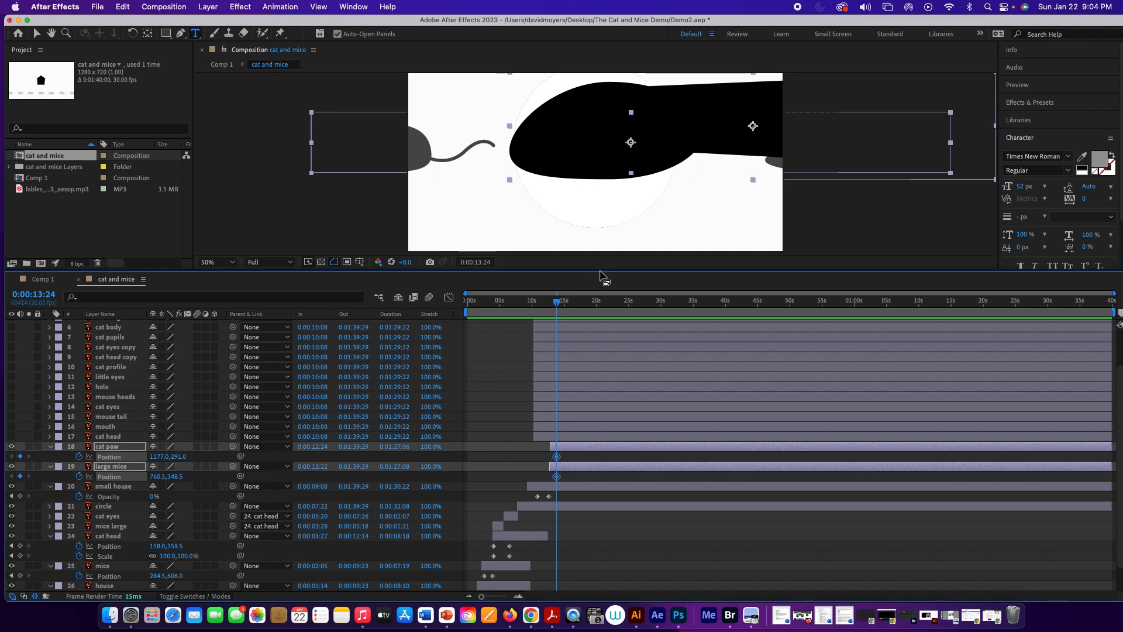
left_click_drag(601, 275, 610, 366)
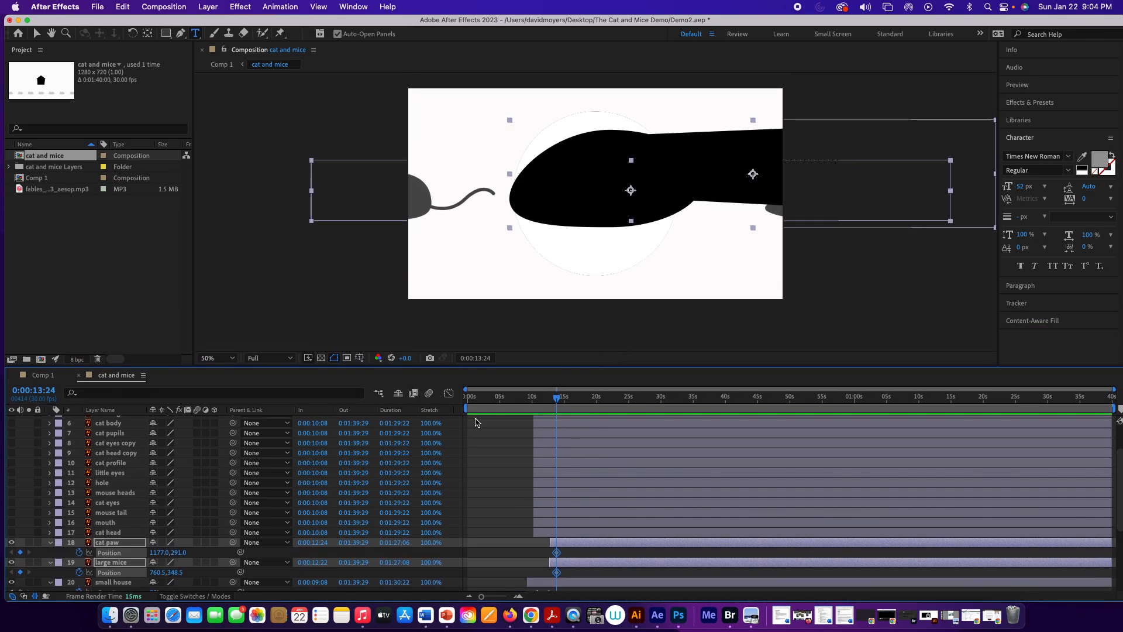
scroll(328, 458, "down", 5)
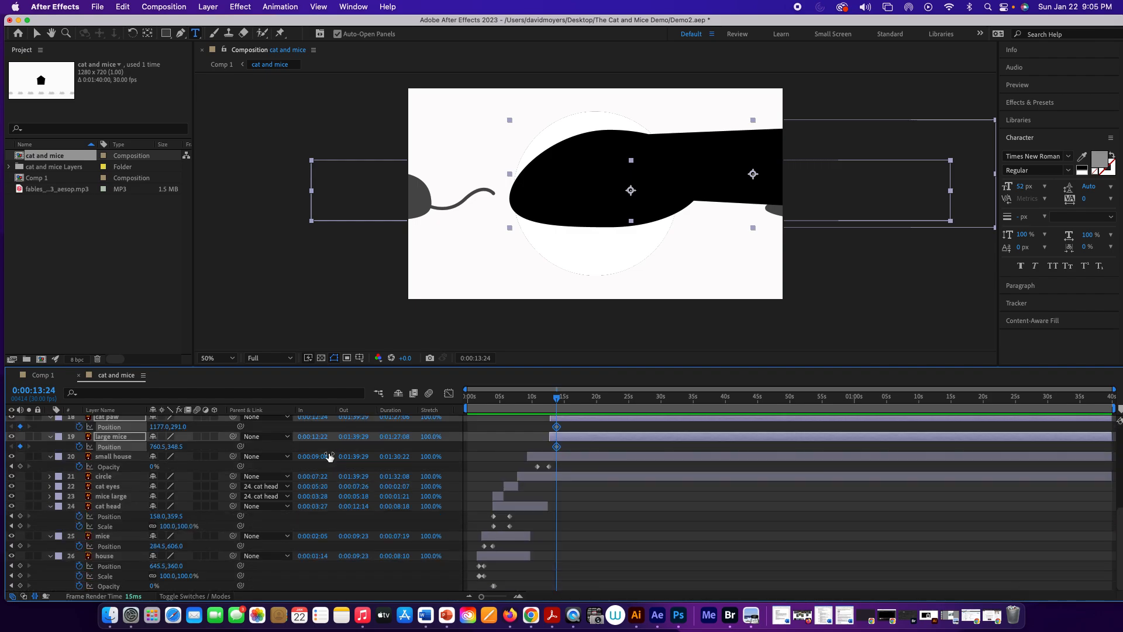
scroll(329, 456, "up", 3)
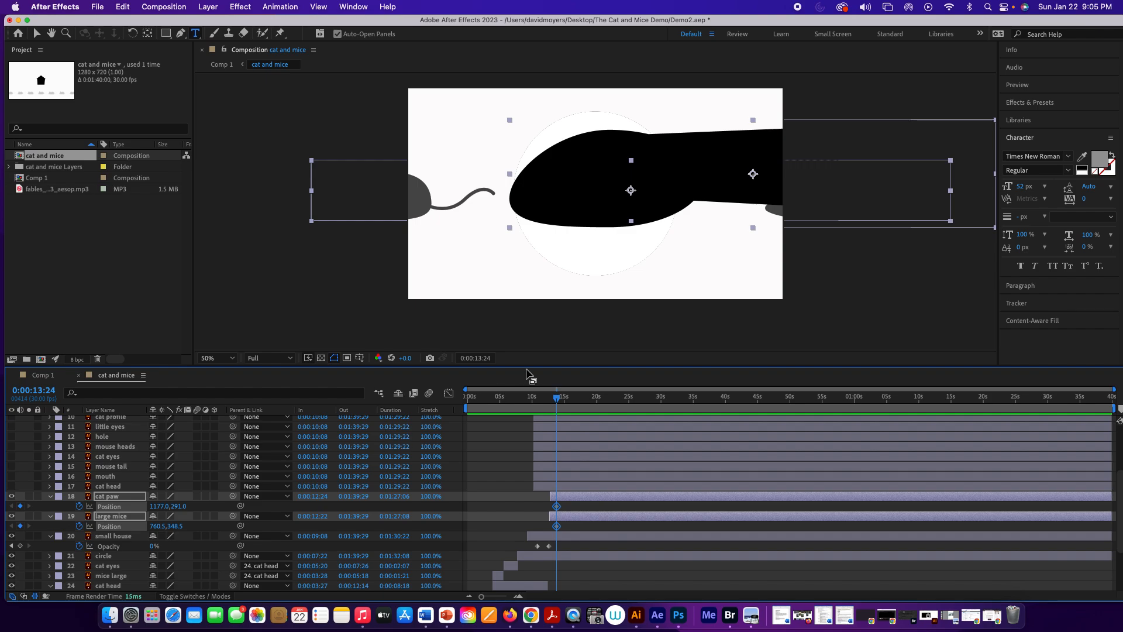
Reveal Rotation beside Position on the cat paw layer and add a Rotation keyframe at 0:00:13:24.
left_click_drag(556, 400, 554, 400)
left_click(610, 476)
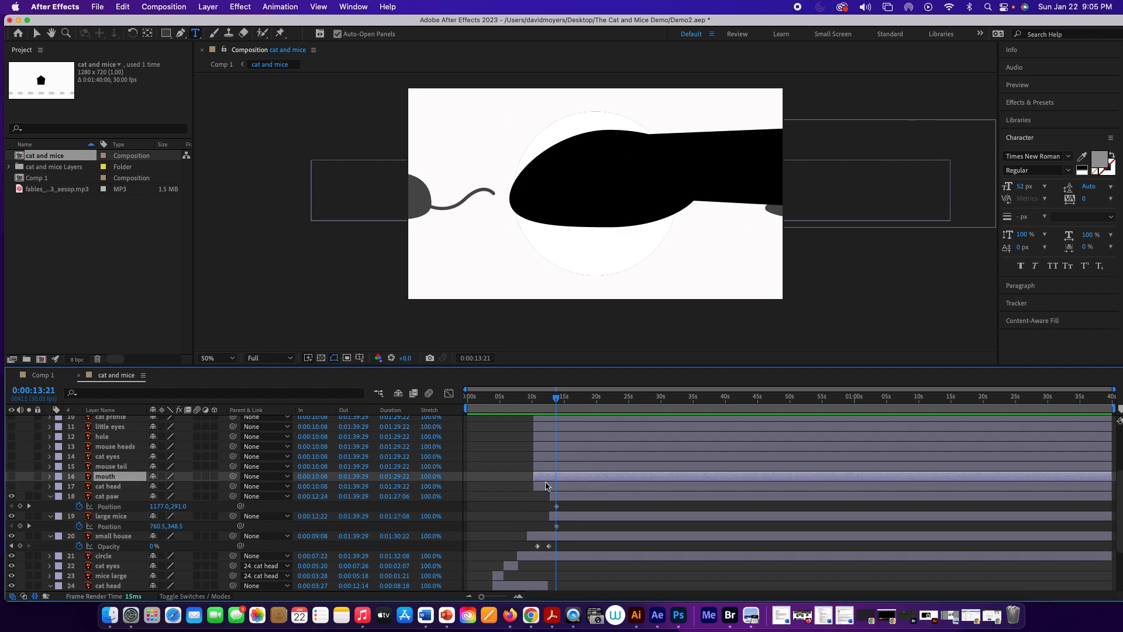
left_click(107, 496)
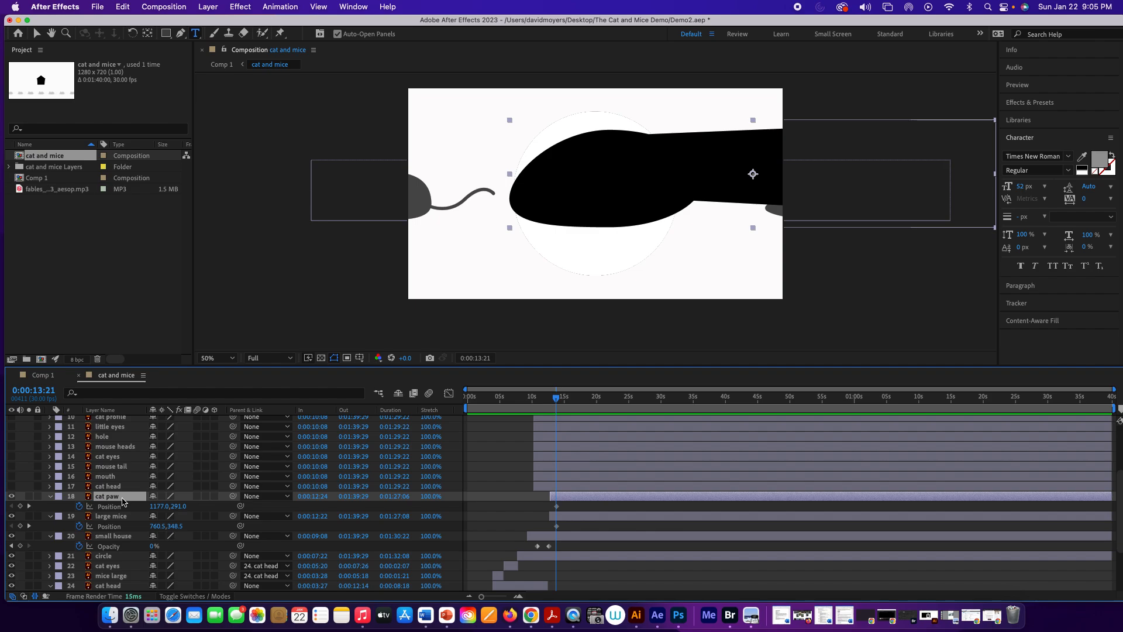
key("shift+r")
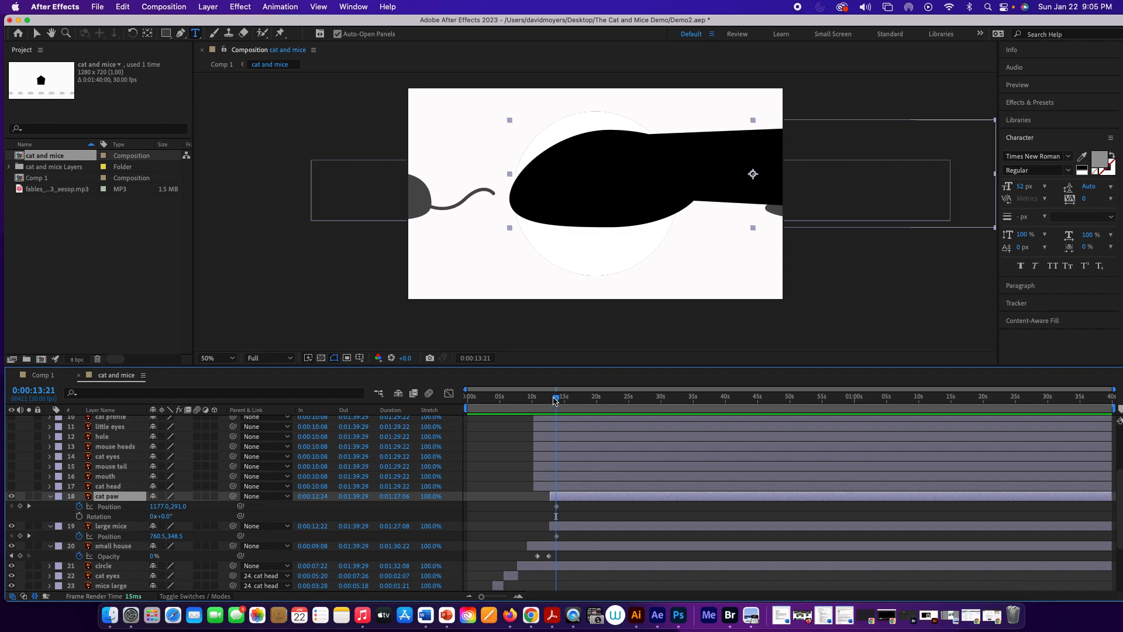
left_click_drag(553, 399, 556, 400)
left_click(79, 515)
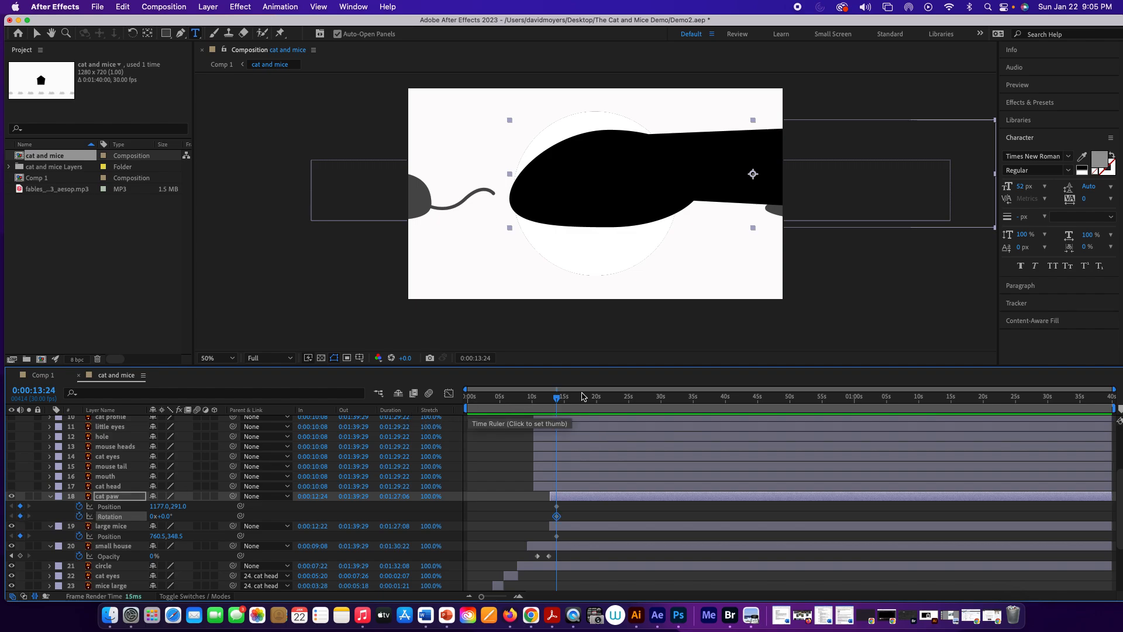
Try rotating the cat paw upward about its centre anchor at 0:00:12:24, and undo the rotation.
left_click(555, 402)
left_click_drag(555, 402, 550, 405)
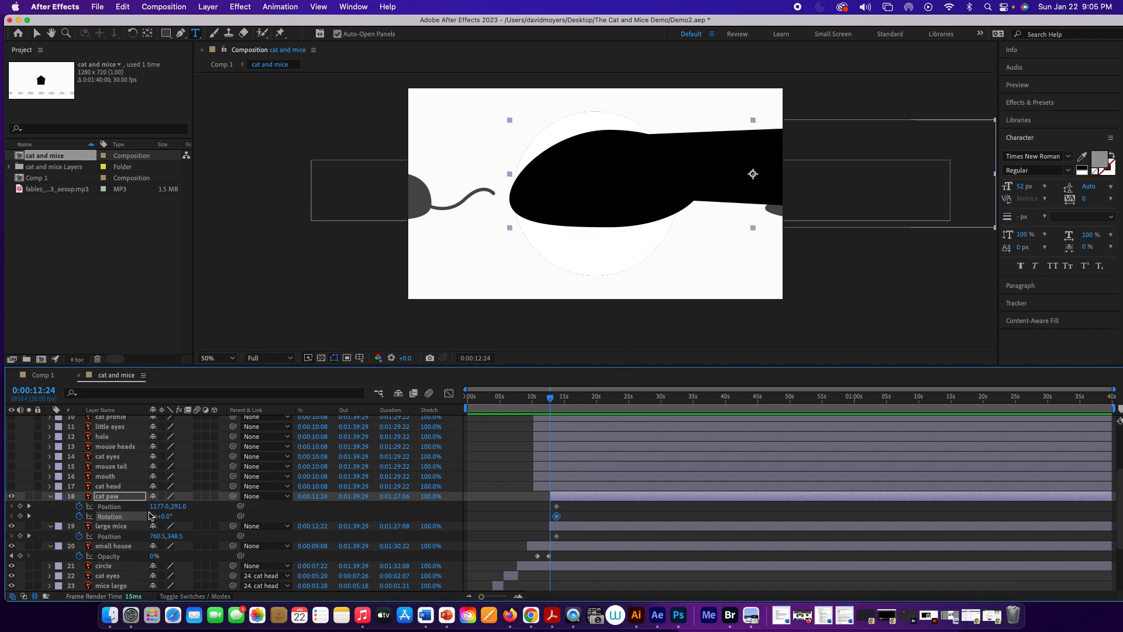
mouse_move(160, 521)
left_mouse_down()
mouse_move(186, 516)
mouse_move(169, 516)
left_mouse_up()
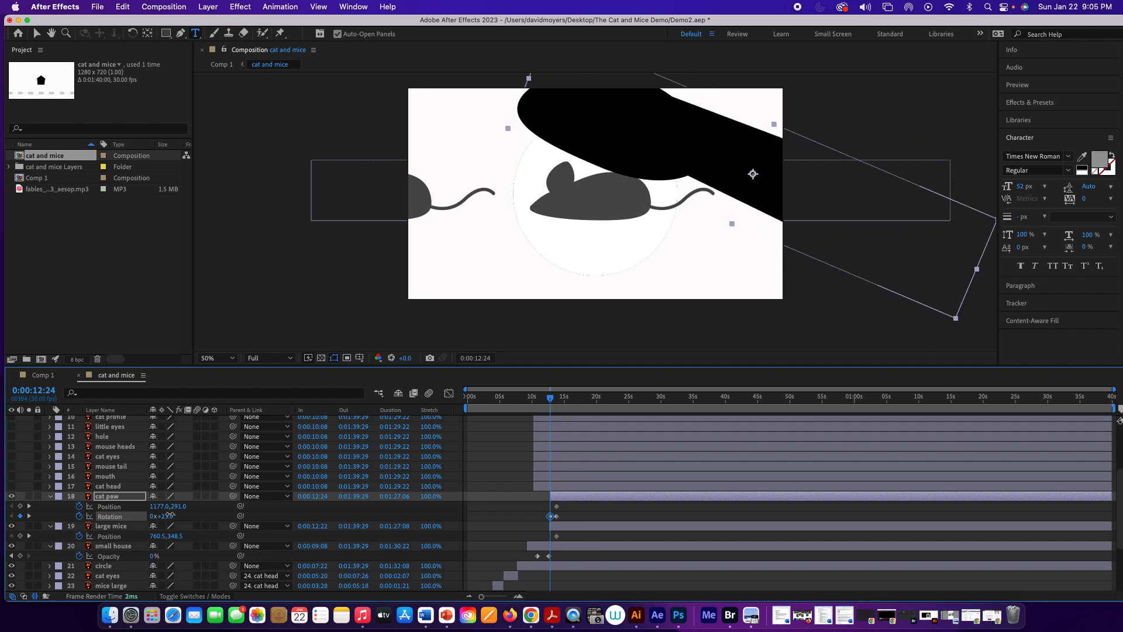
key("super+z")
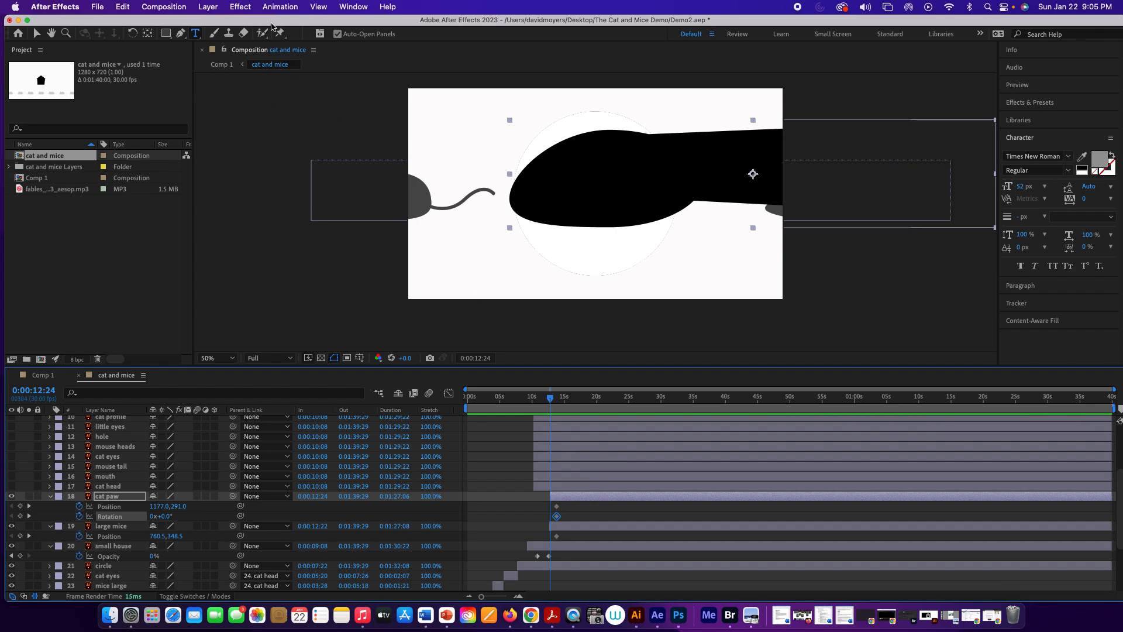
Try moving the cat paw's anchor point to the far end of the arm with the Pan Behind tool, undoing each attempt.
left_click(149, 33)
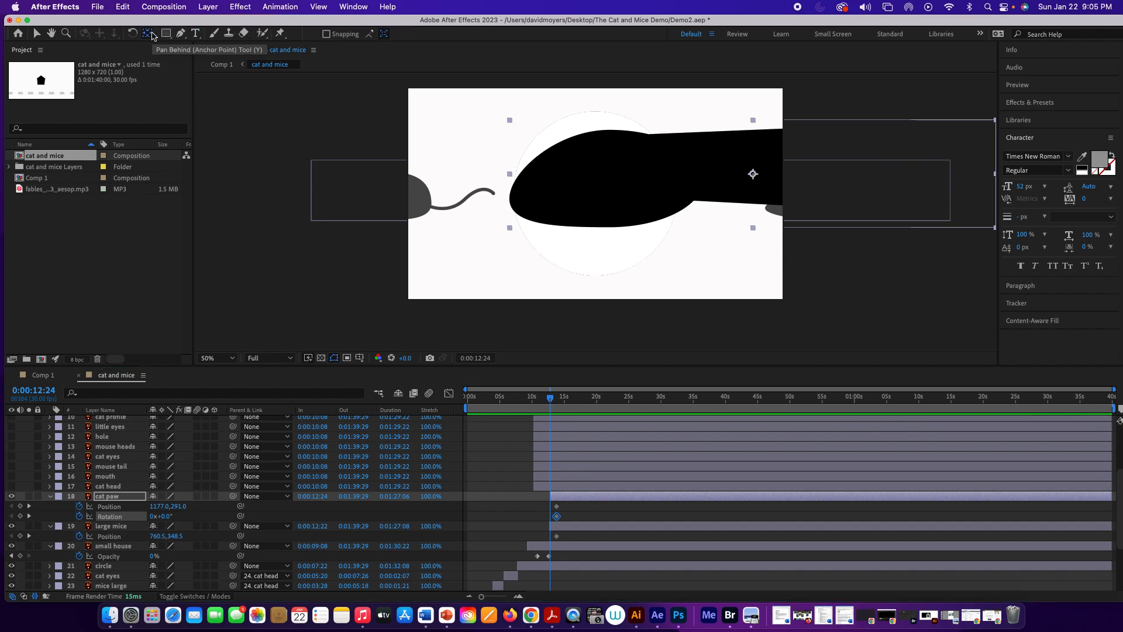
left_click_drag(753, 174, 992, 172)
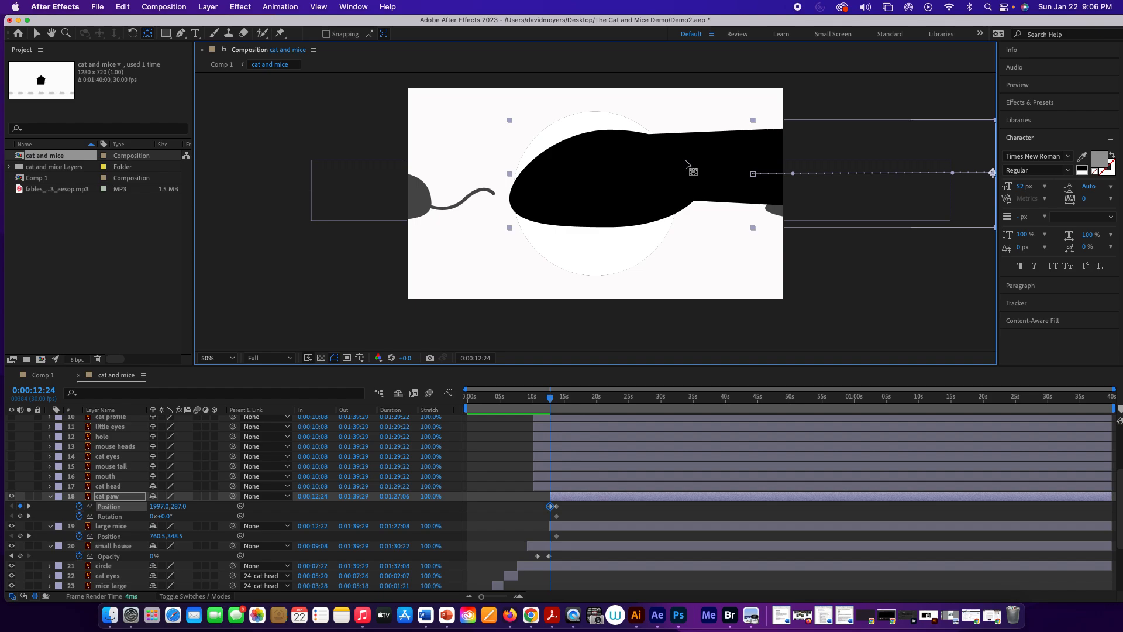
key("super+z")
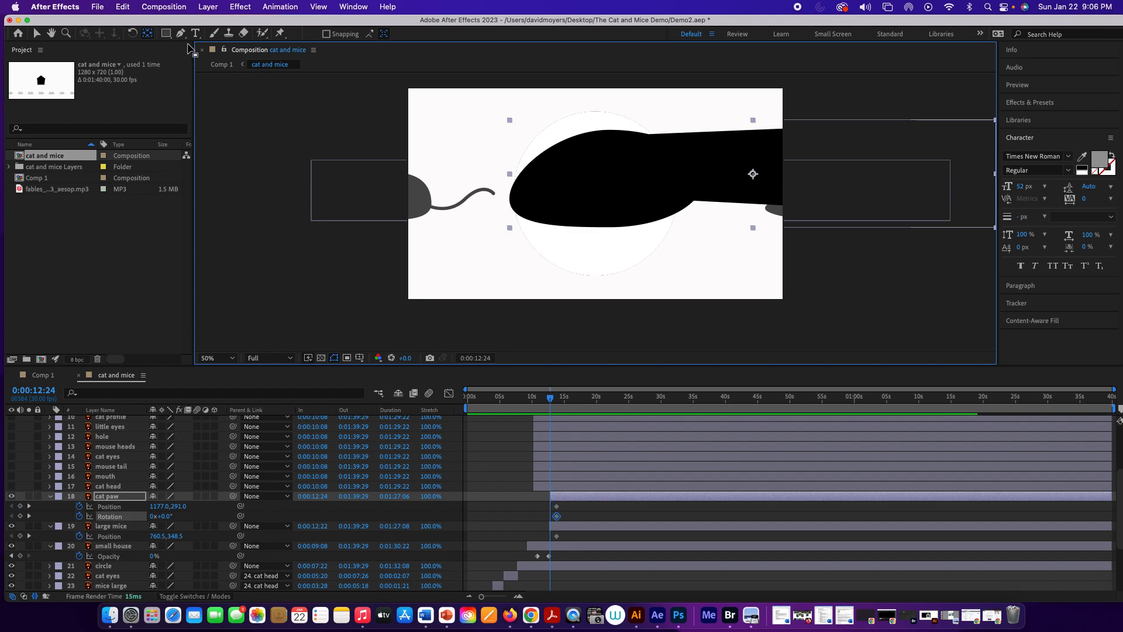
left_click(150, 34)
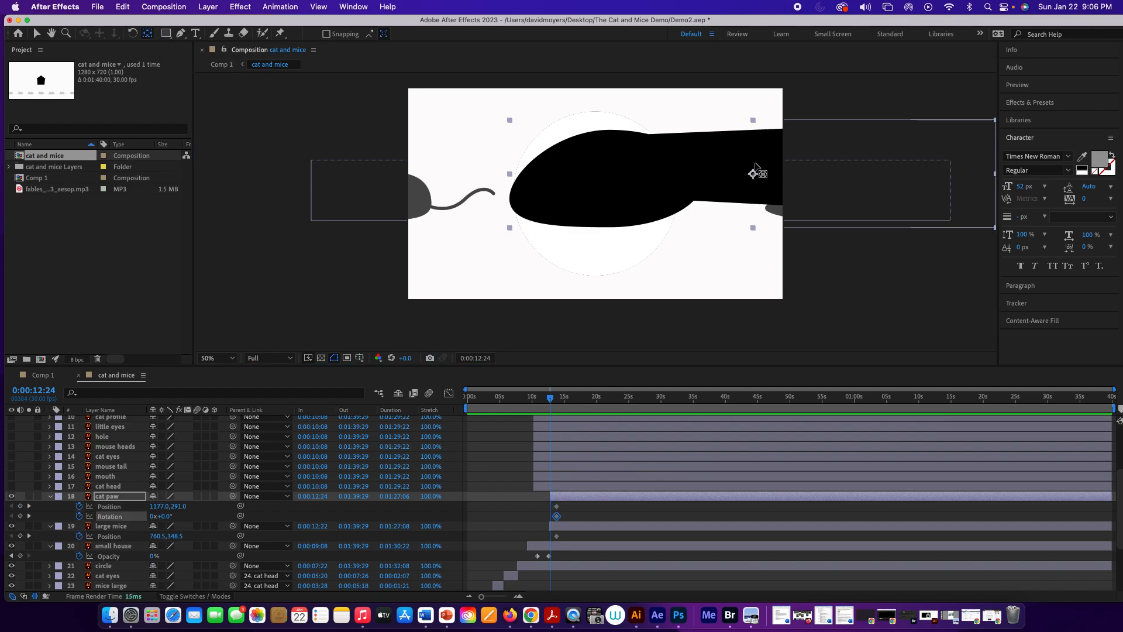
left_click_drag(755, 171, 1000, 182)
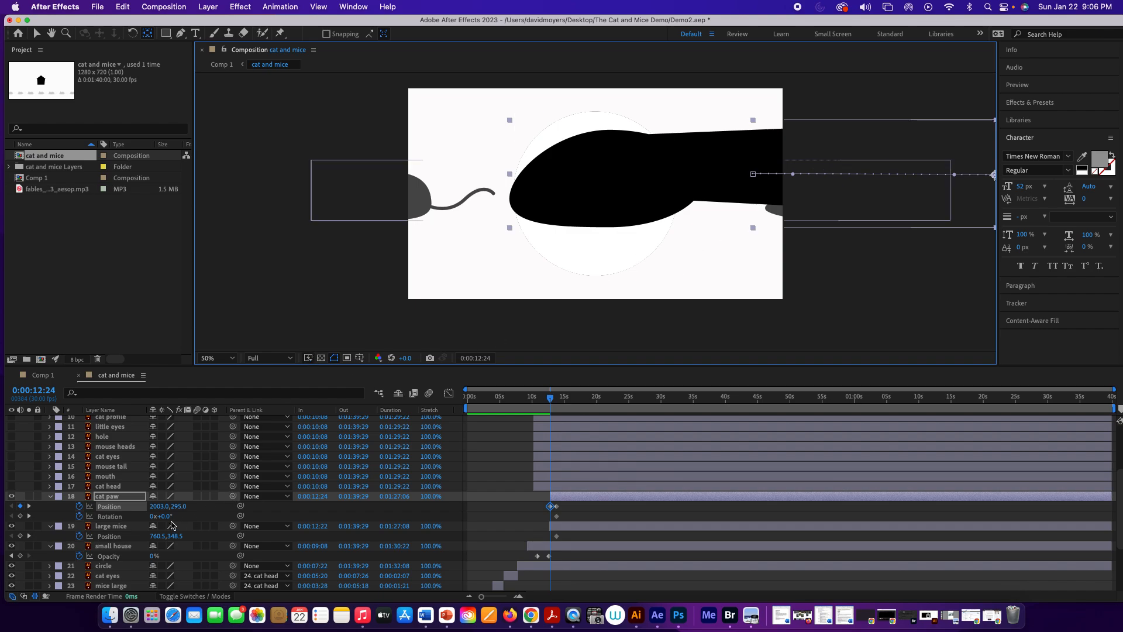
left_click(171, 519)
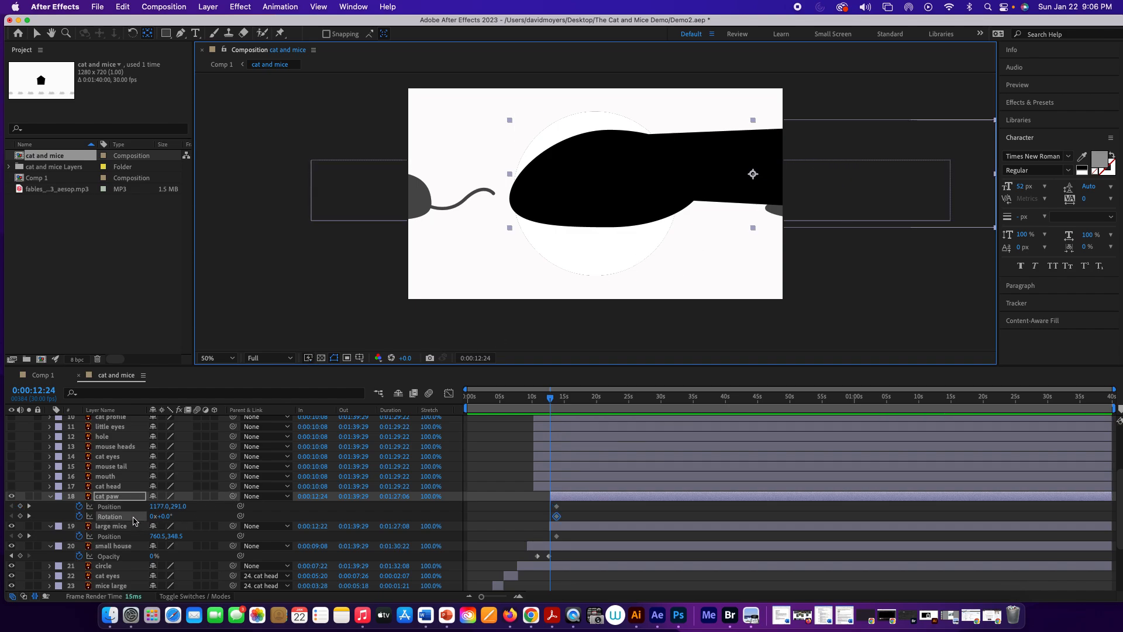
left_click(133, 518)
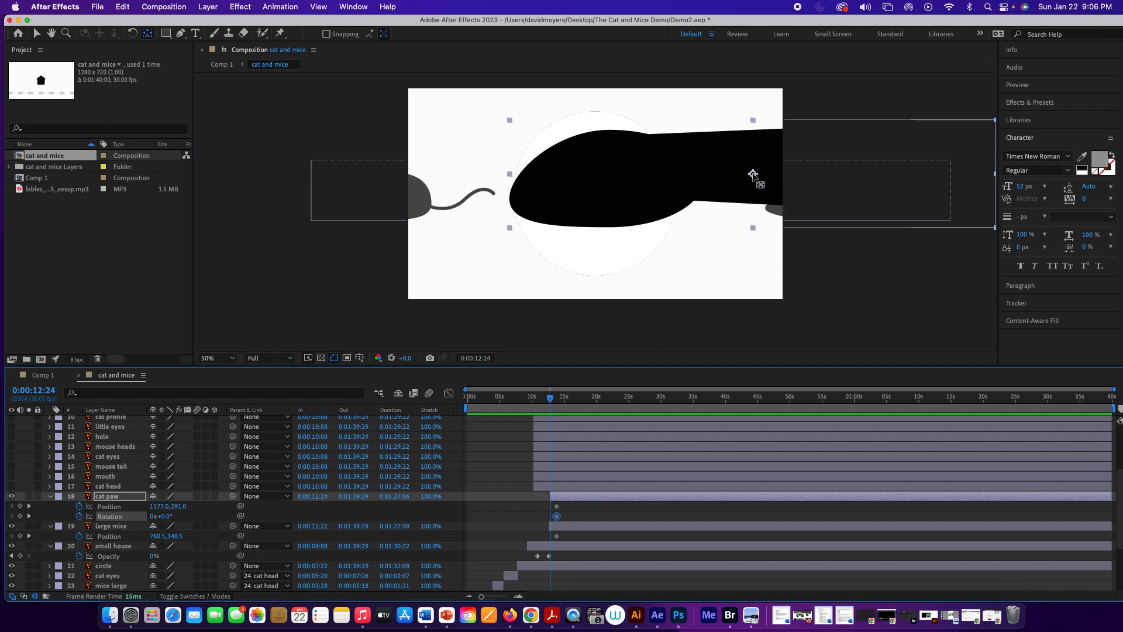
left_click_drag(752, 174, 997, 173)
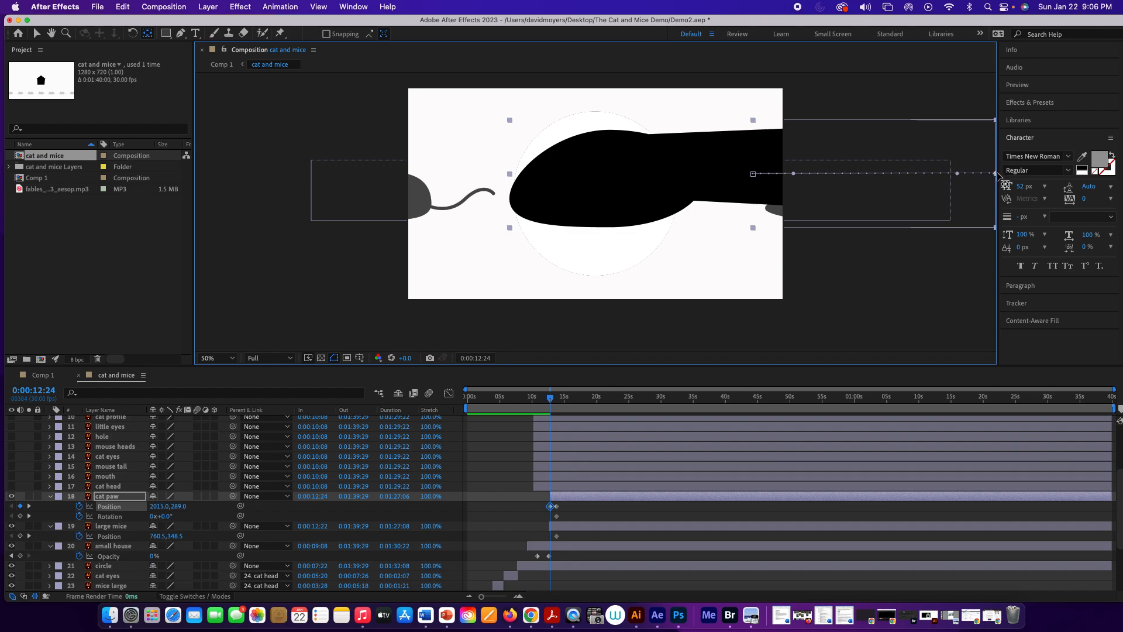
key("super+z")
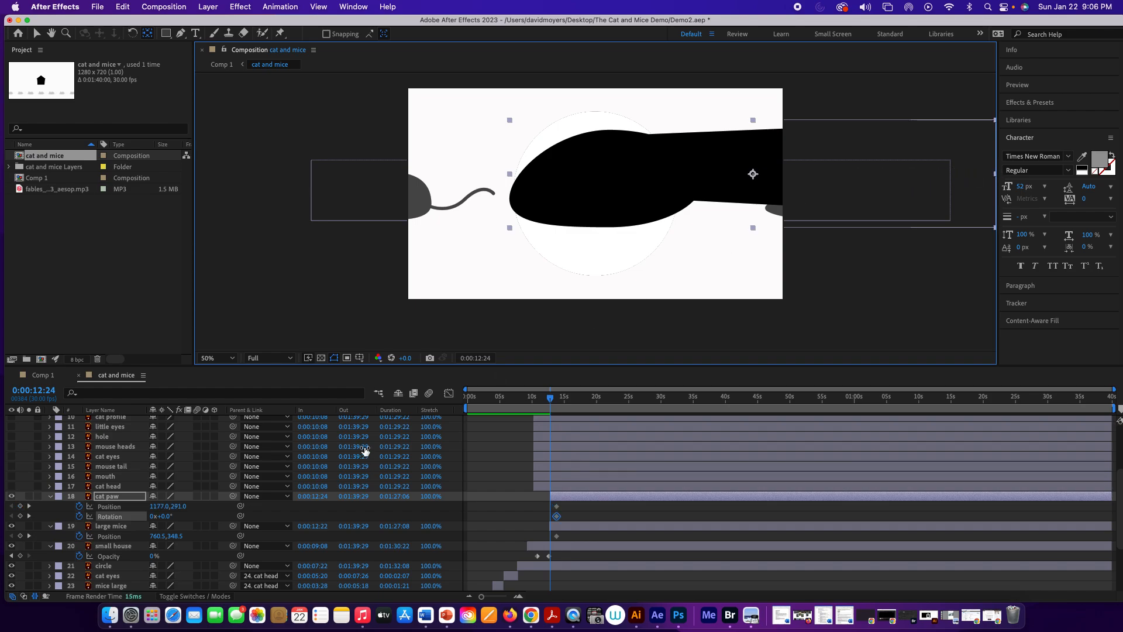
Move the cat paw layer's anchor point from its centre to the arm's outer end at 0:00:12:24.
left_click(136, 520)
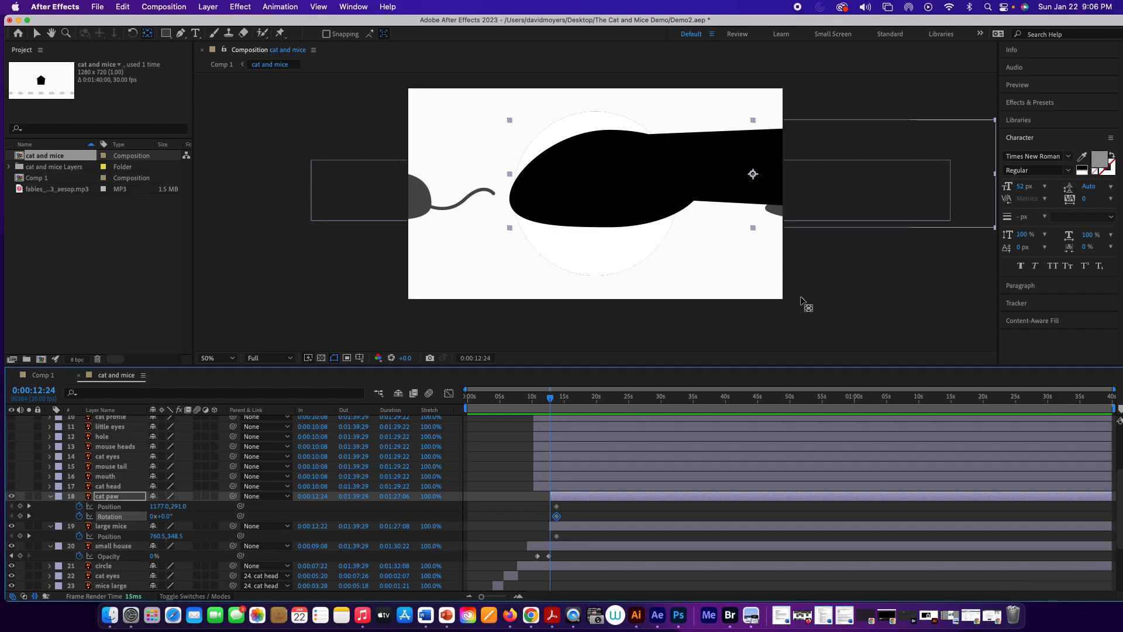
left_click_drag(752, 174, 999, 176)
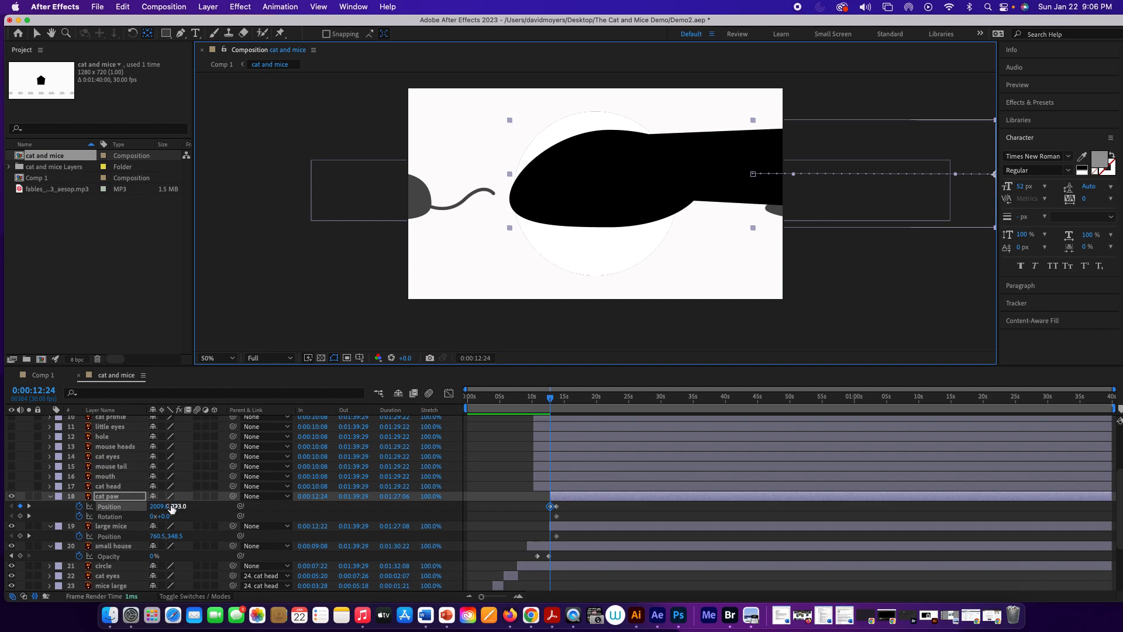
Try rotating the cat paw about the arm's outer end to 33° at 0:00:12:24, and undo the rotation.
left_click(118, 517)
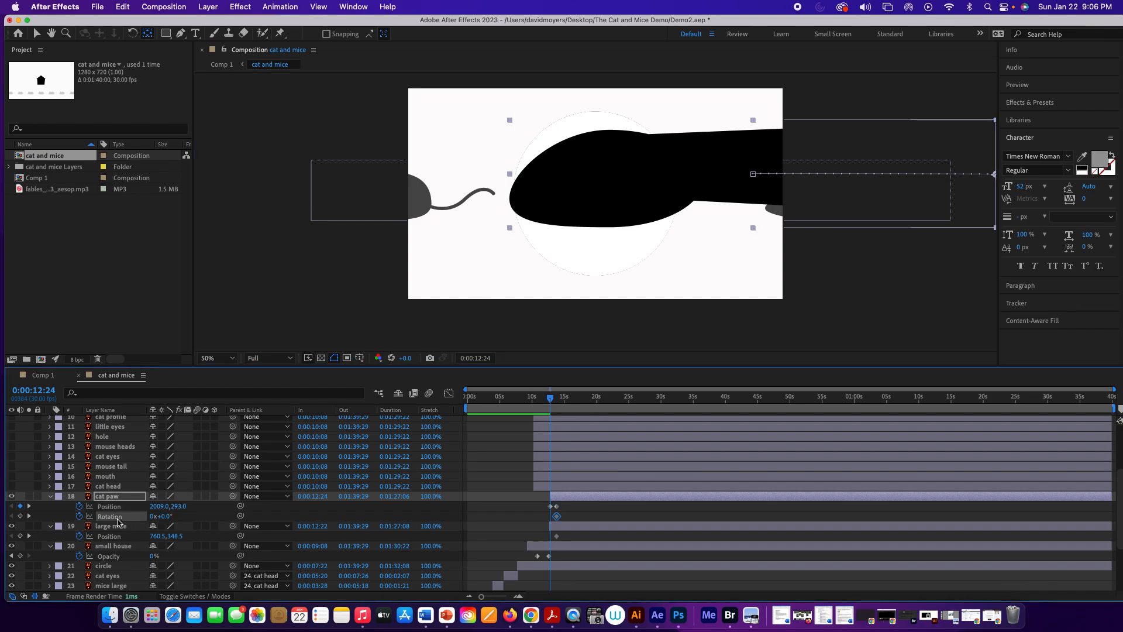
left_click_drag(163, 519, 179, 515)
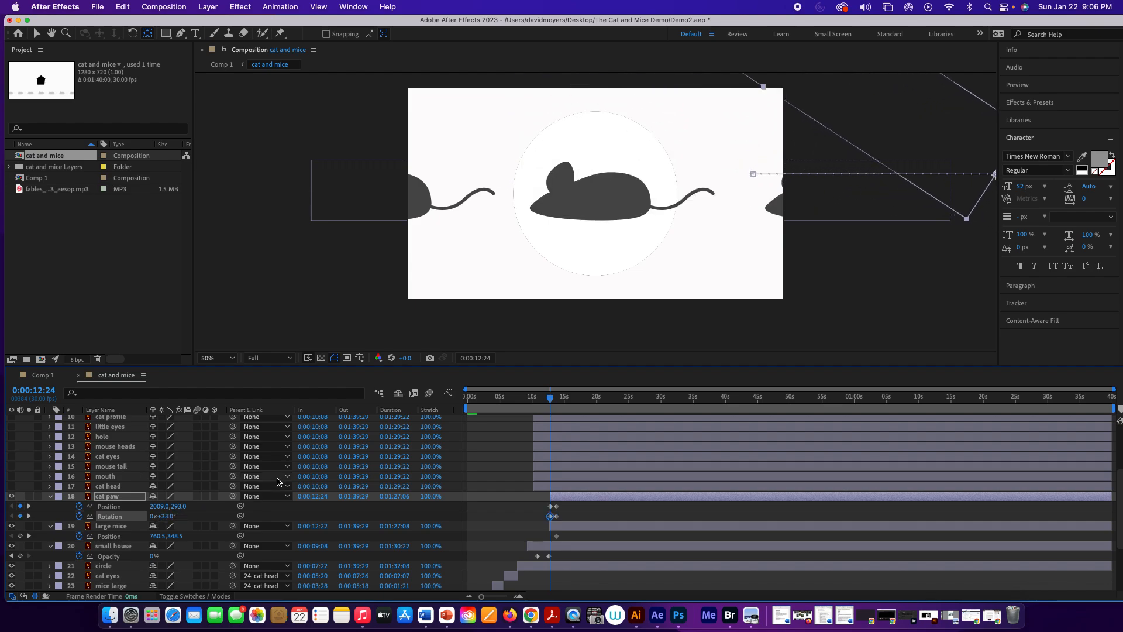
left_click_drag(550, 401, 555, 400)
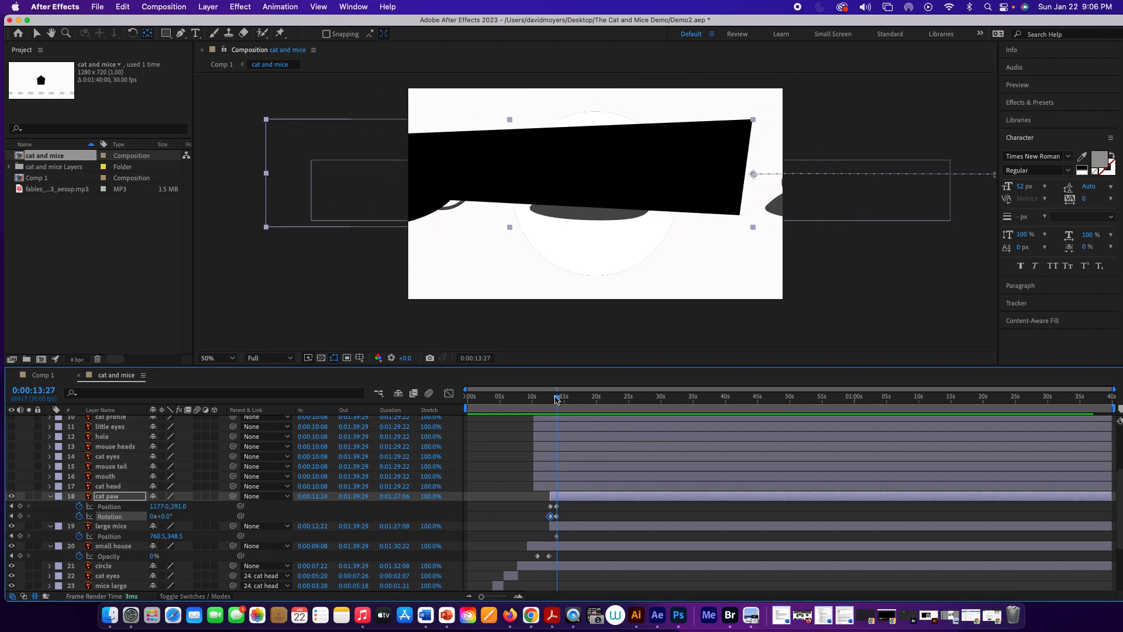
key("super+z")
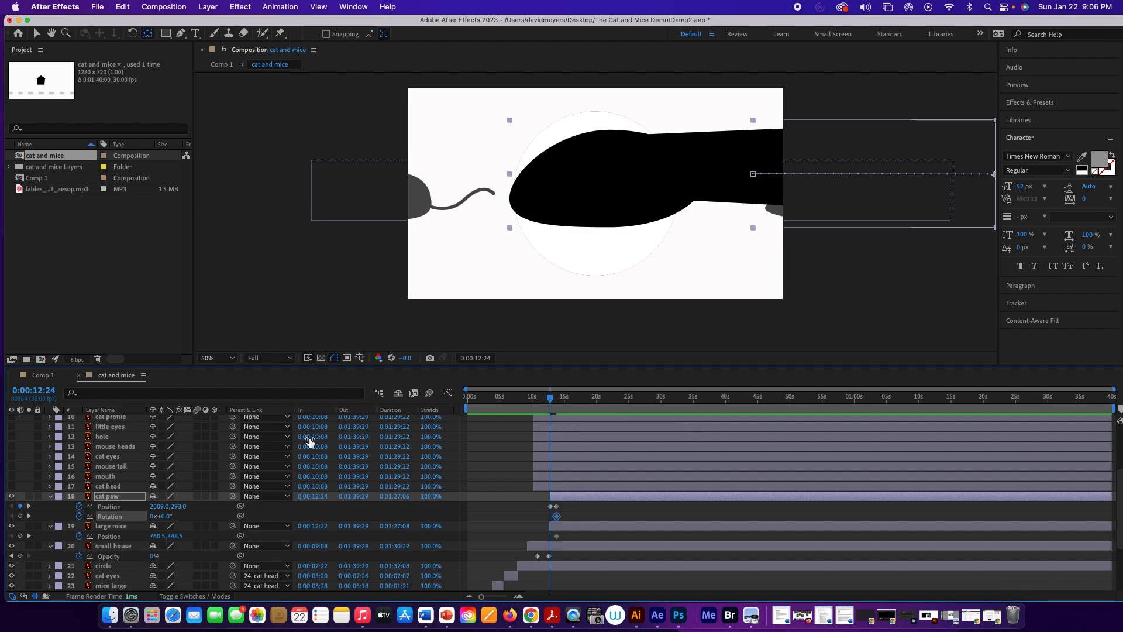
Undo the cat paw's Position keyframe at 0:00:12:24 and delete its remaining Position keyframe.
left_click(555, 401)
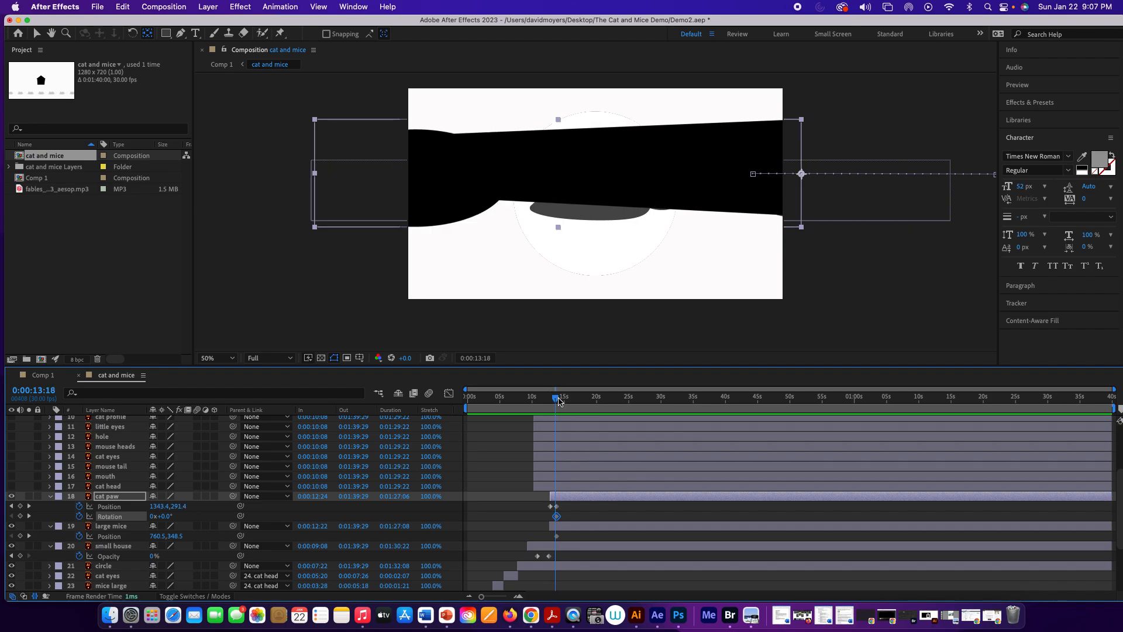
key("super+z")
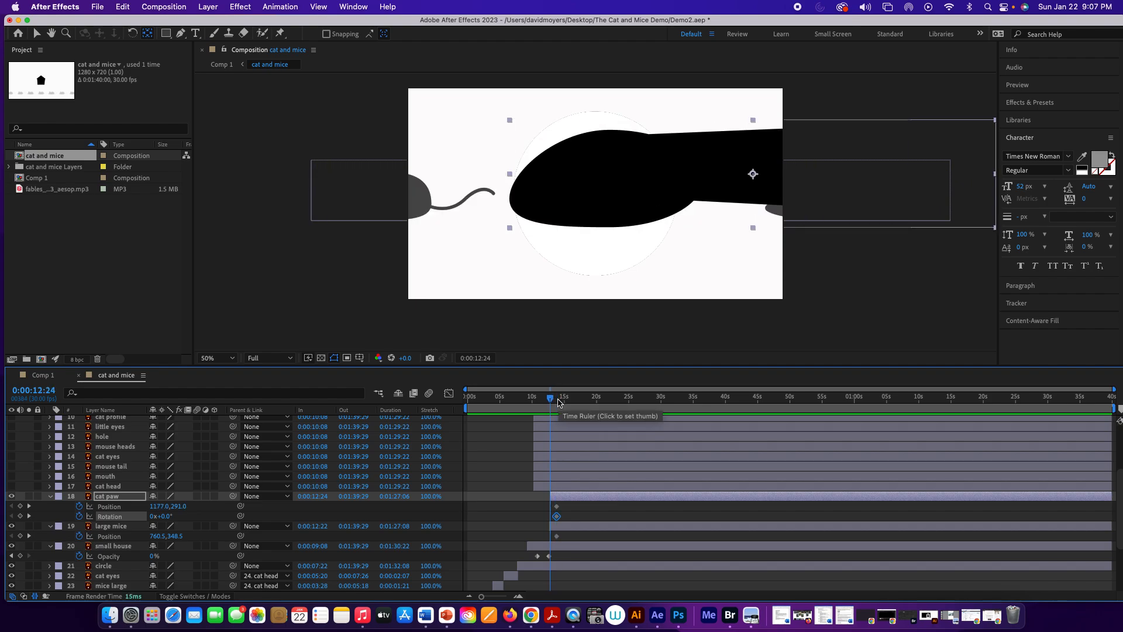
left_click(556, 400)
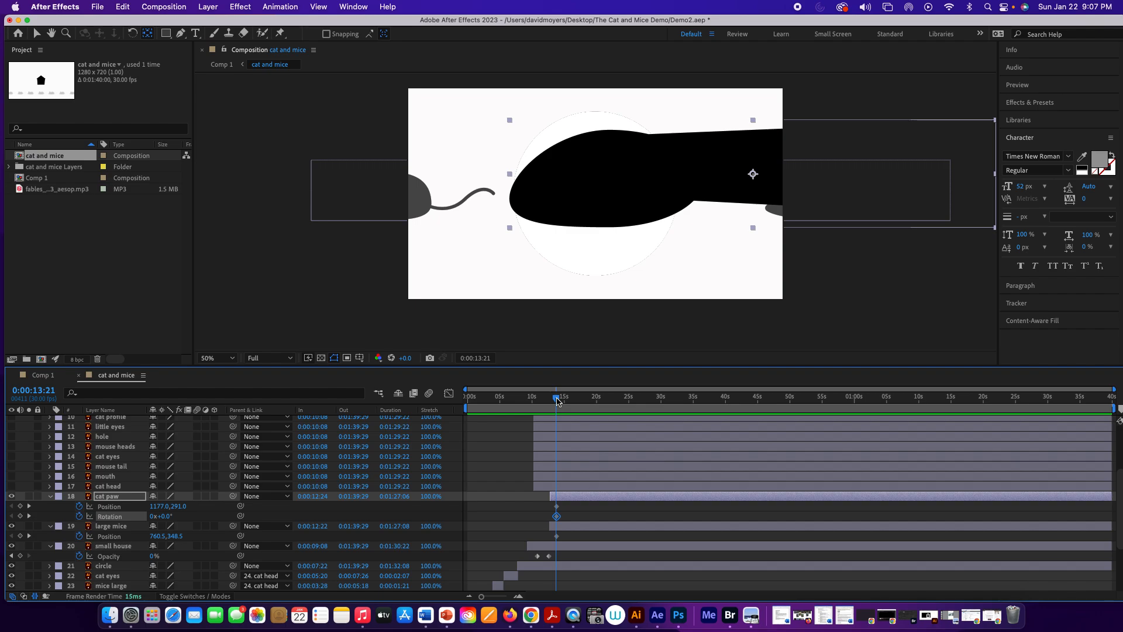
left_click_drag(556, 402, 556, 401)
left_click(128, 507)
key("Delete")
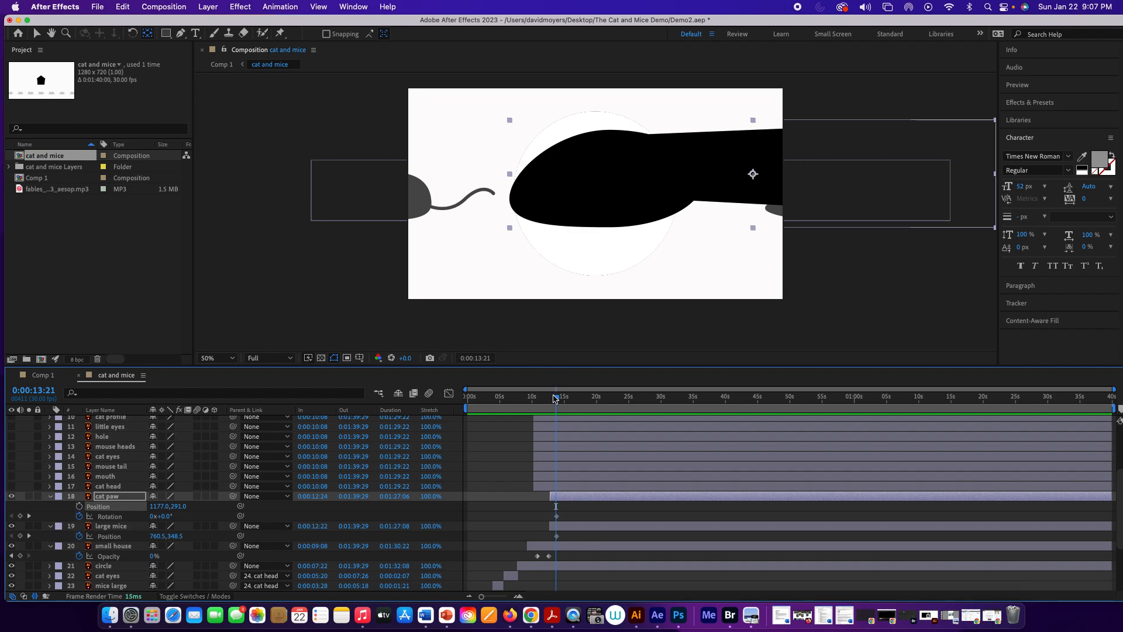
Display only the cat paw's keyframed properties and move its anchor point to the arm's outer end at 0:00:13:24.
mouse_move(555, 399)
left_mouse_down()
mouse_move(546, 402)
mouse_move(558, 401)
left_mouse_up()
key("u")
key("alt+shift+r")
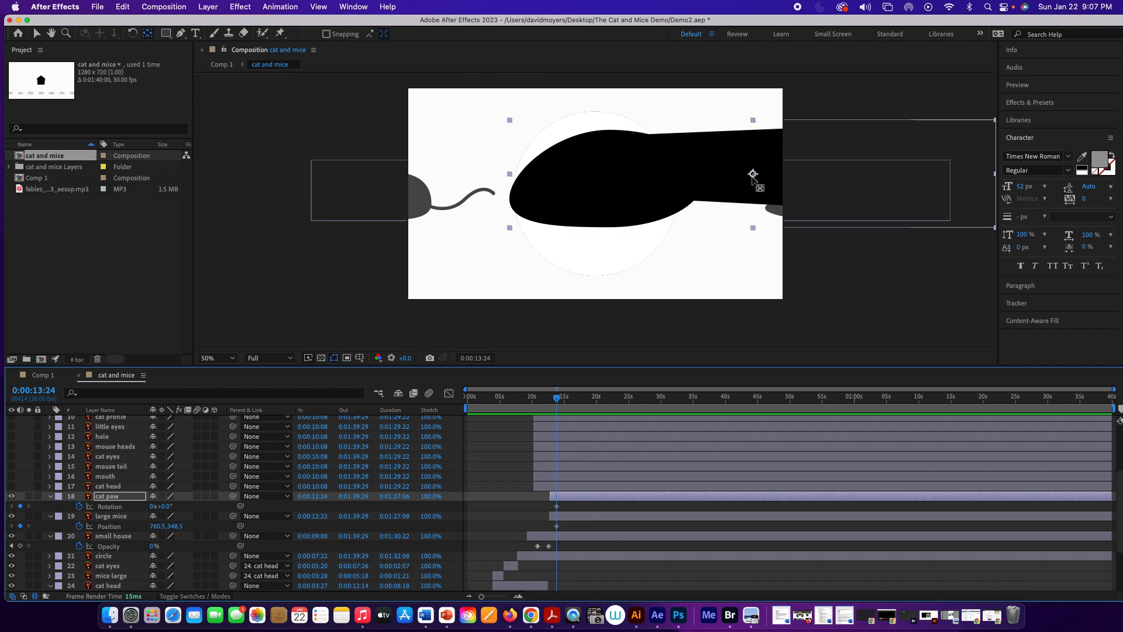
left_click(830, 183)
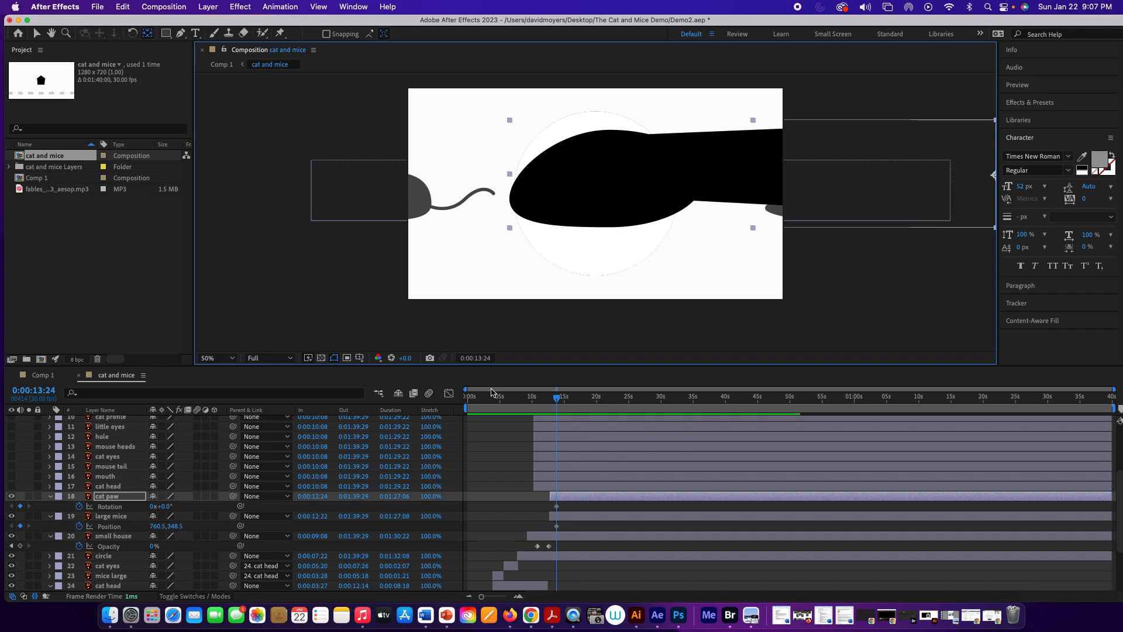
Extend the cat paw layer's start to 0:00:12:19 and set its Rotation to 31° at 0:00:12:21.
left_click_drag(556, 402, 548, 402)
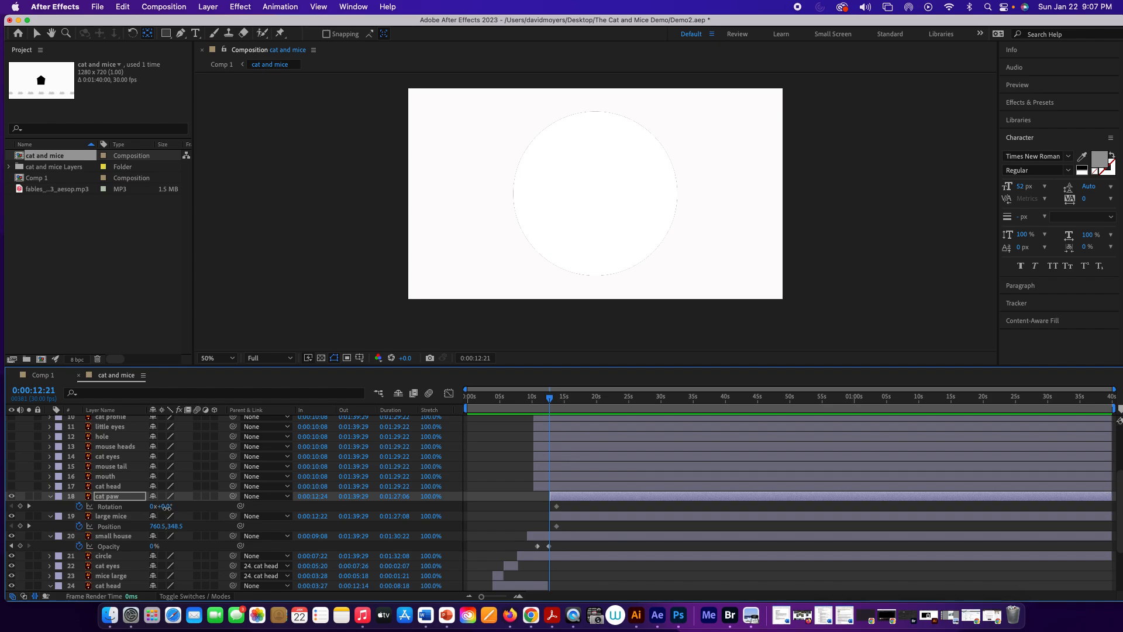
left_click(167, 507)
key("Return")
left_click_drag(550, 498, 549, 498)
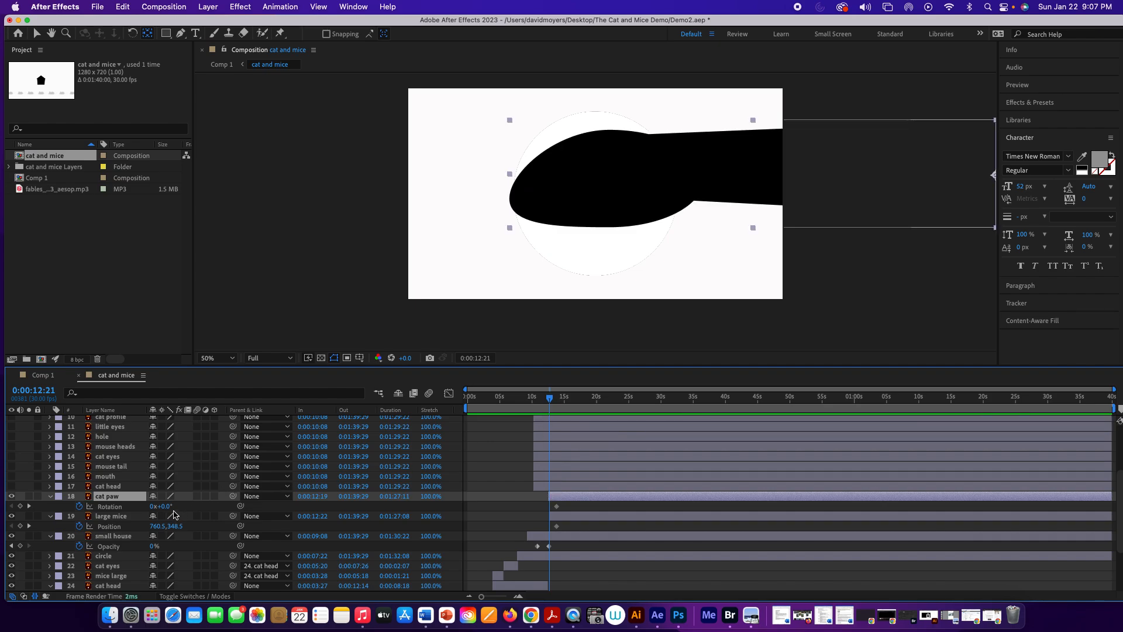
left_click_drag(169, 511, 186, 507)
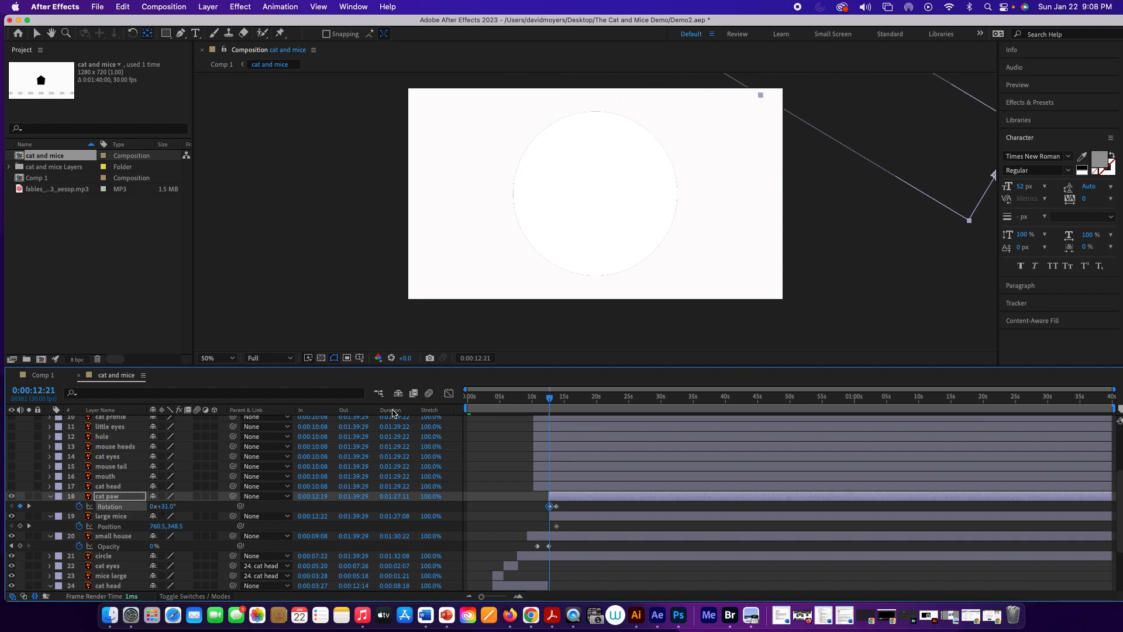
Preview the cat paw's swing from 0:00:11:21.
left_click_drag(553, 403, 547, 405)
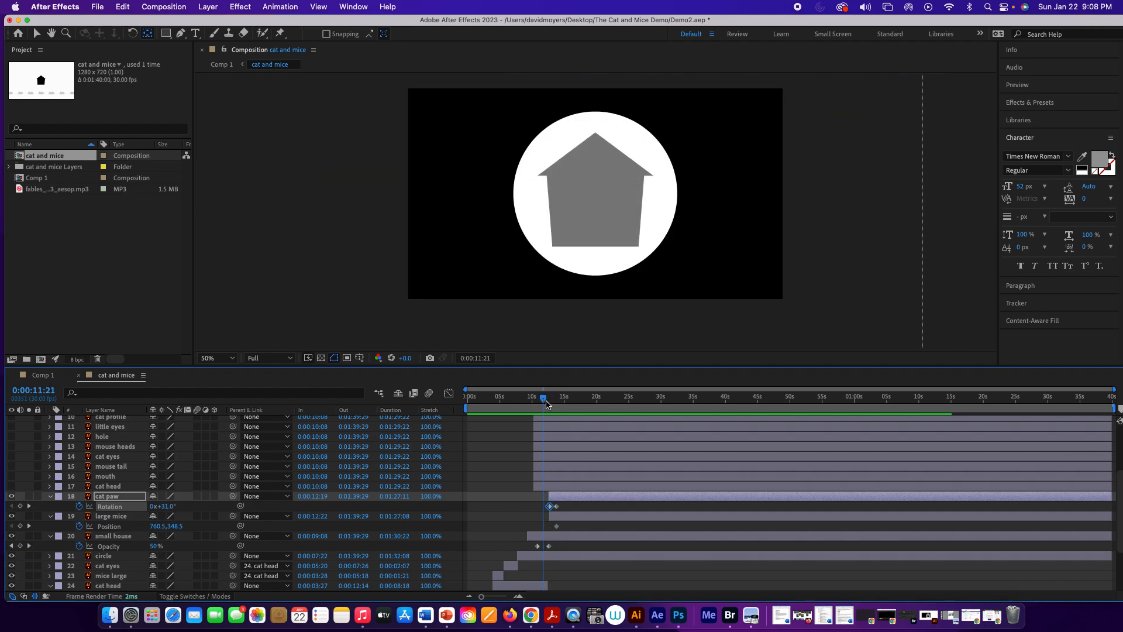
key("space")
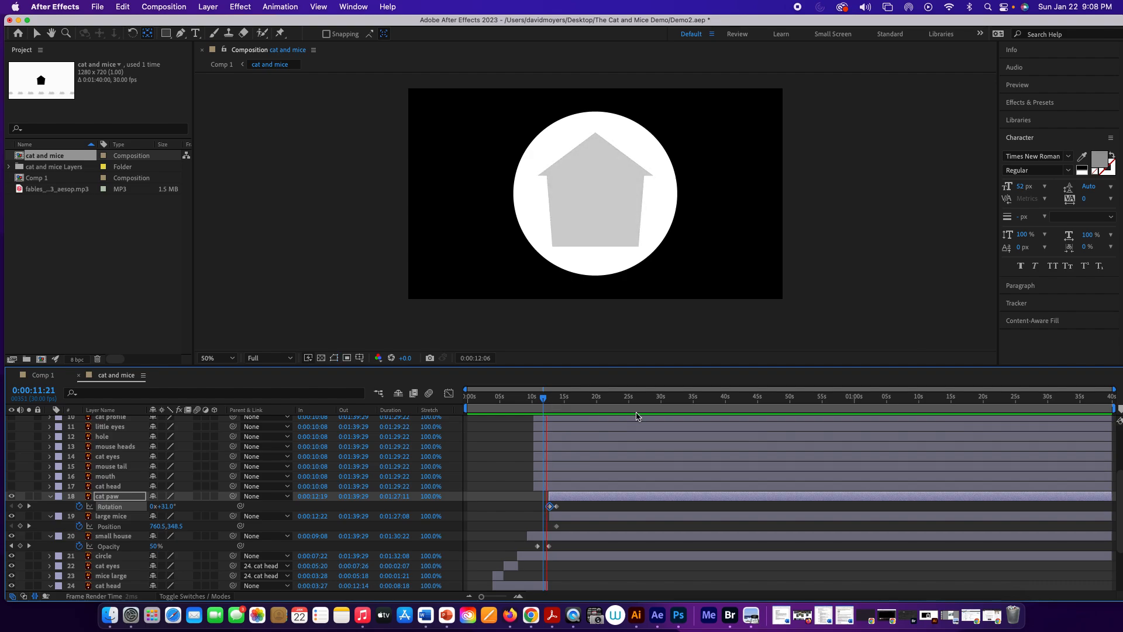
key("space")
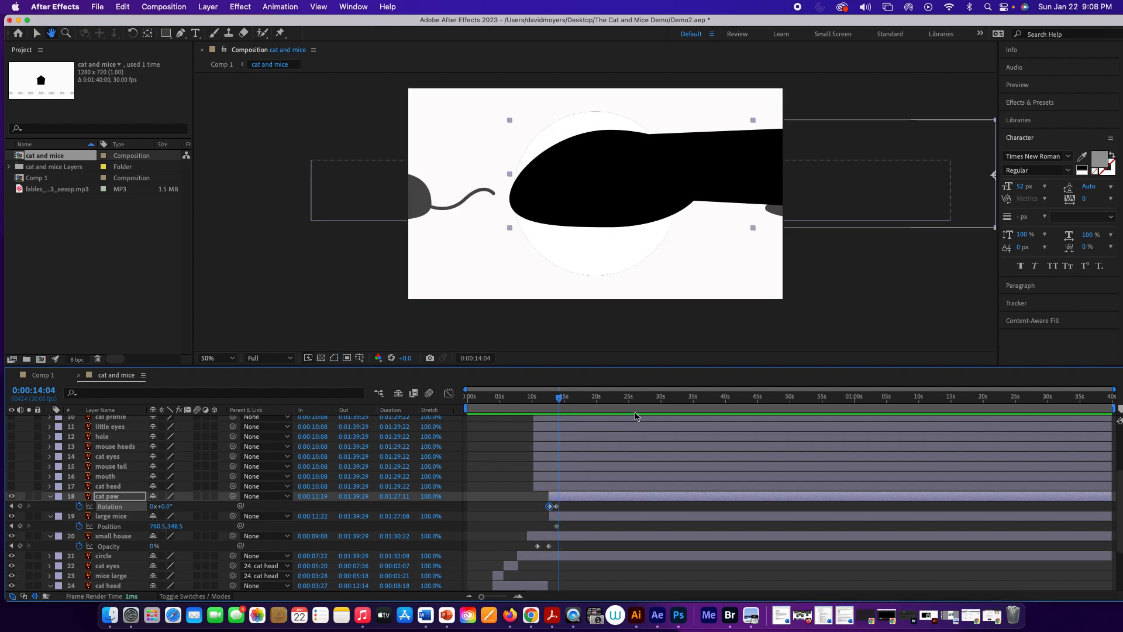
Extend the large mice layer's start to 0:00:12:19.
left_click_drag(561, 398, 550, 403)
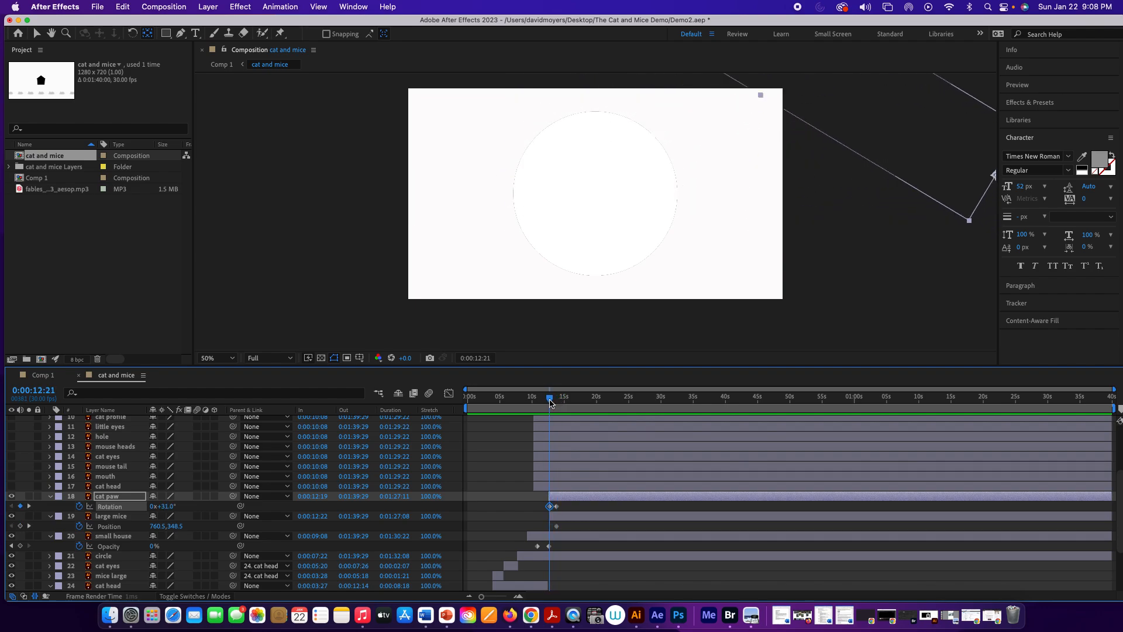
left_click(550, 517)
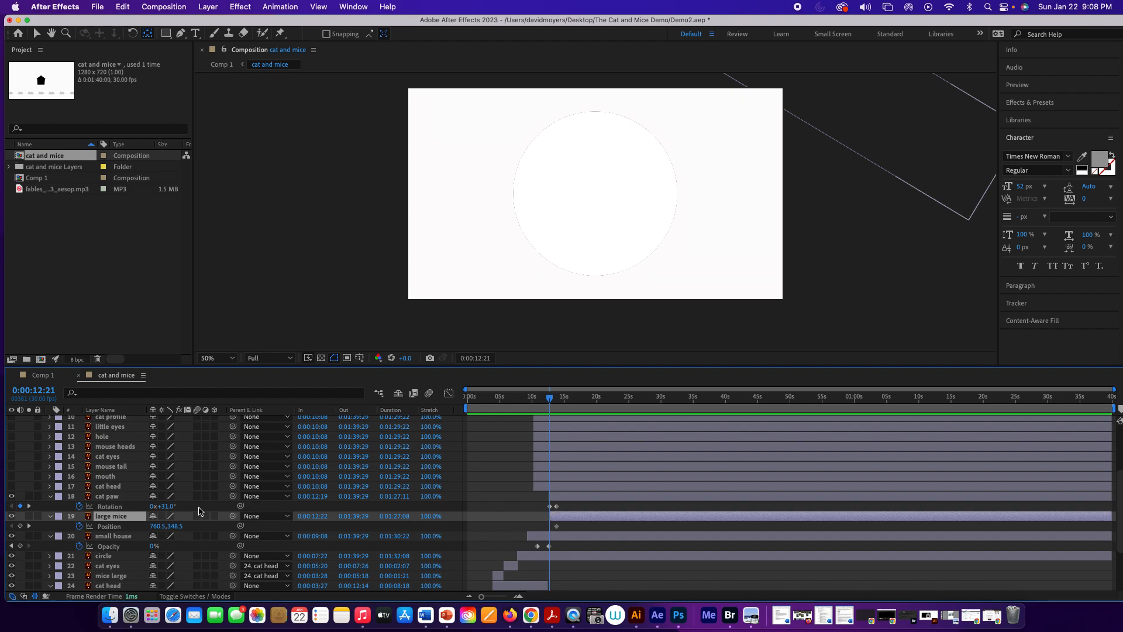
left_click_drag(551, 519, 548, 519)
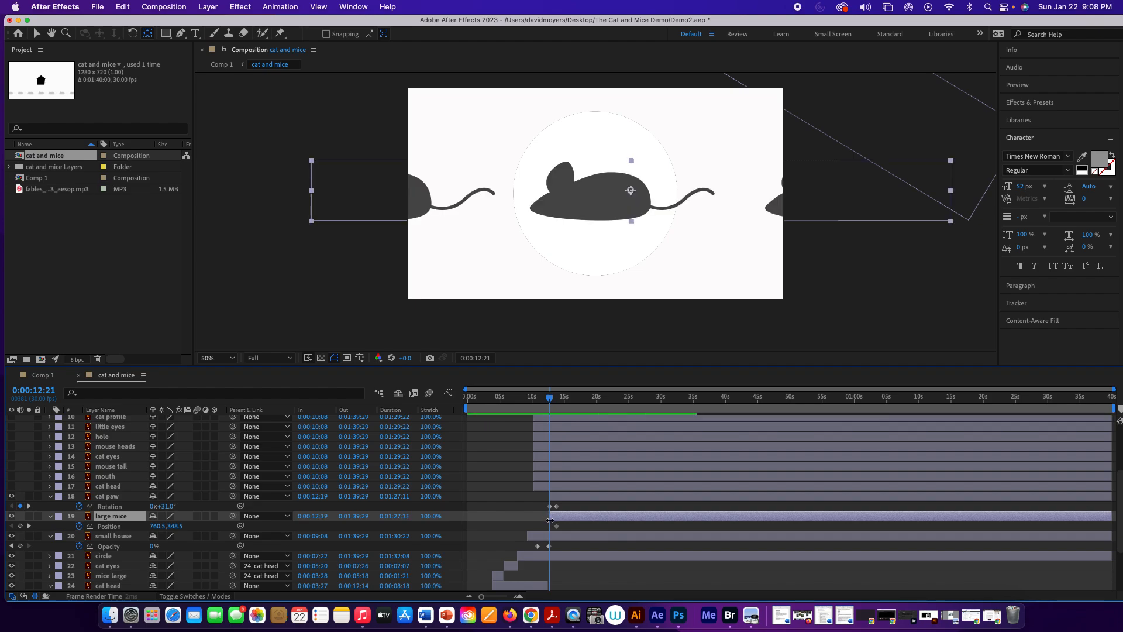
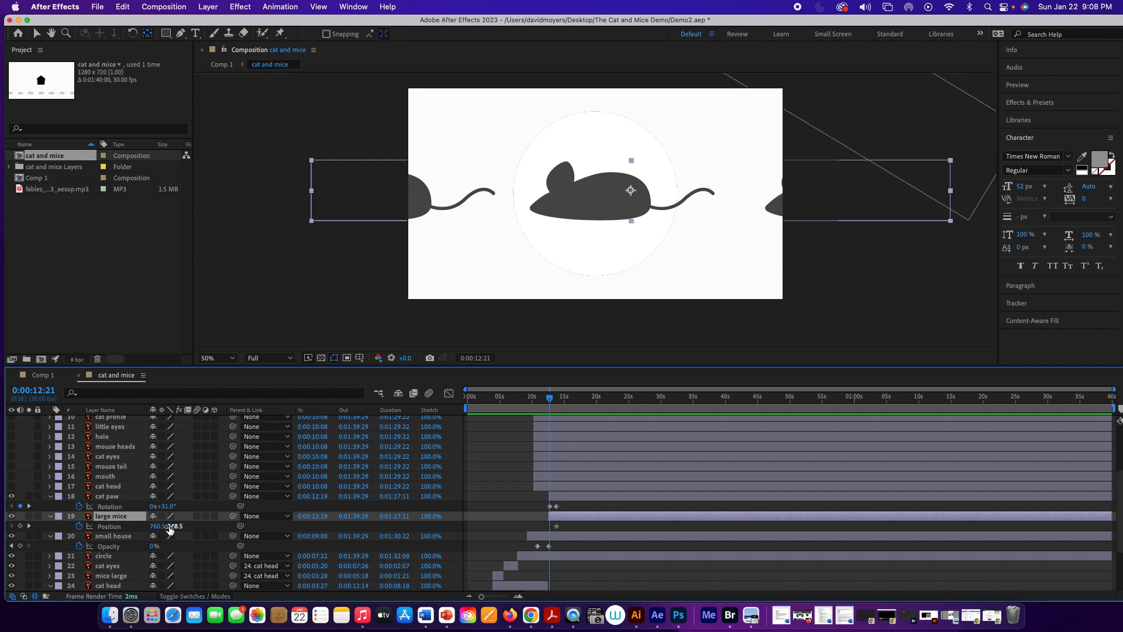
Set the large mice layer's Position to 1236.5, 348.5 at 0:00:12:21, undoing a trial vertical shift.
left_click_drag(171, 526, 176, 526)
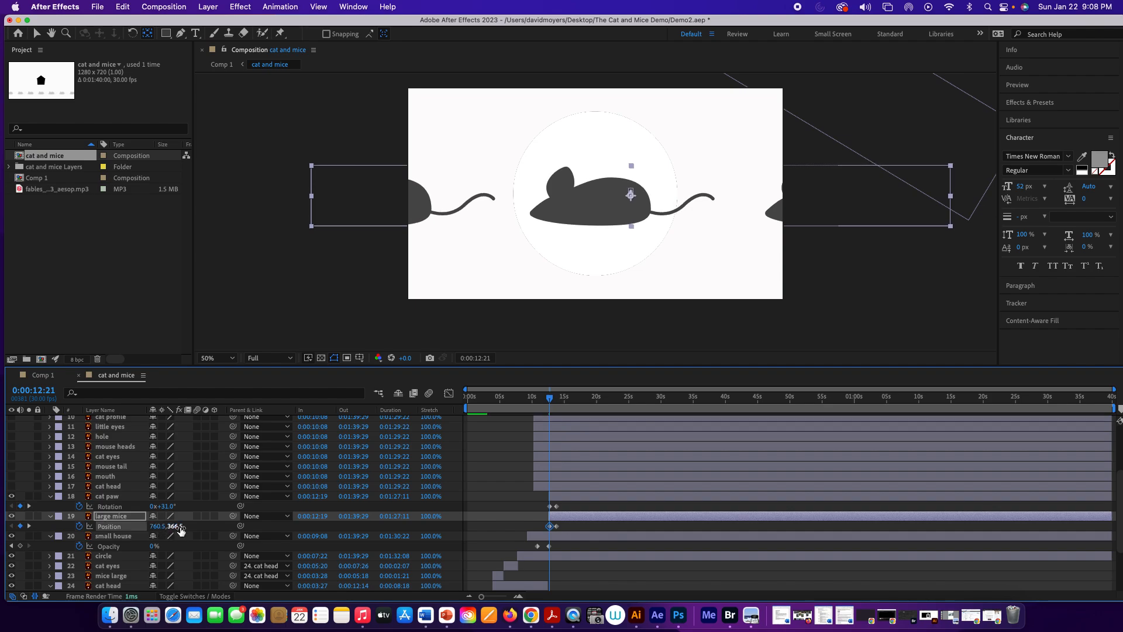
key("super+z")
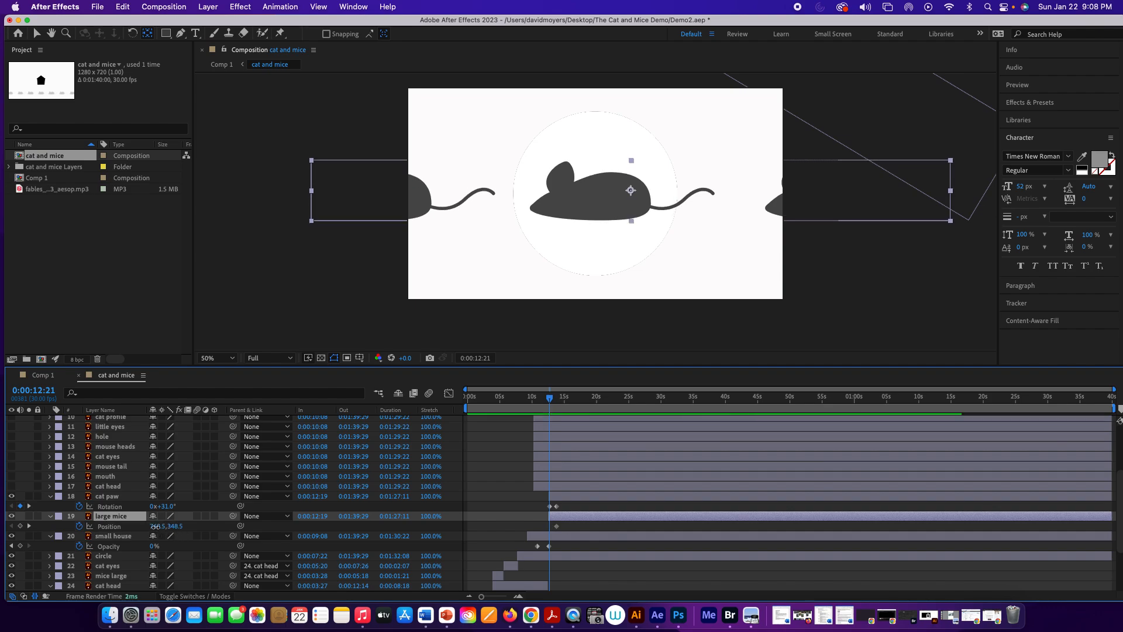
left_click_drag(158, 527, 386, 526)
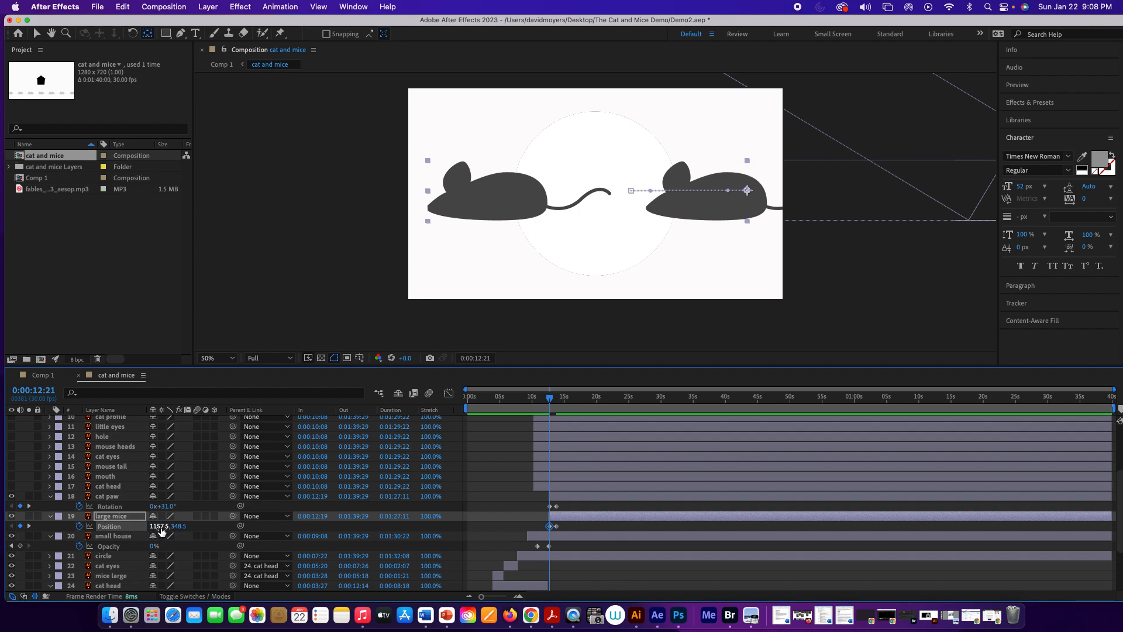
left_click_drag(160, 529, 210, 531)
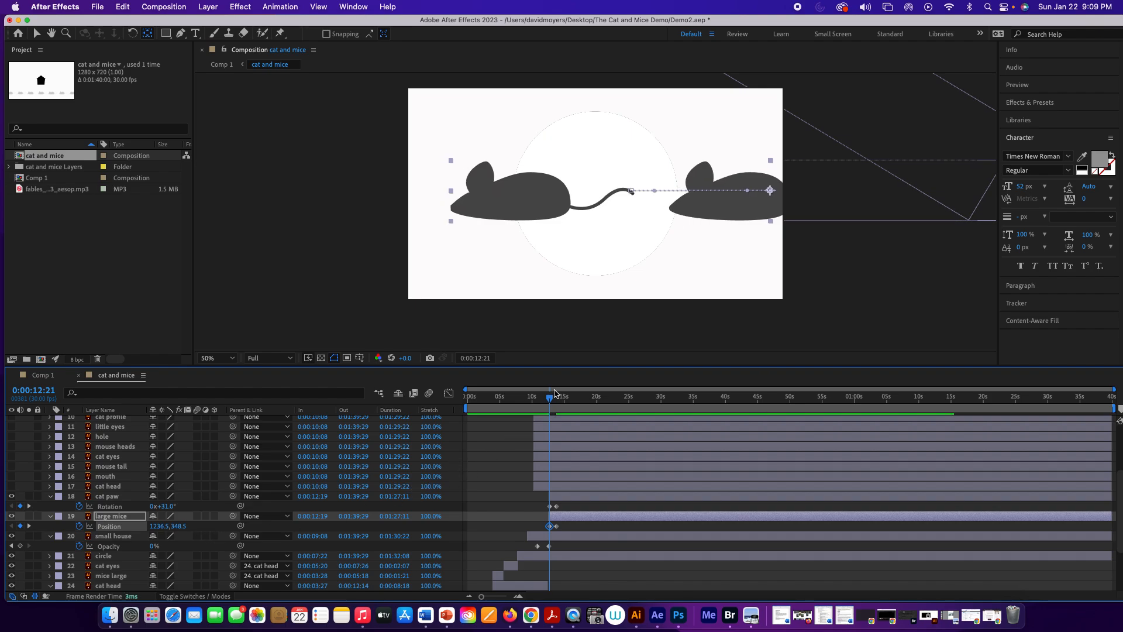
Delay the small house's Opacity fade keyframes to around 0:00:12:18, matching Comp 1's text, and extend the cat head layer's end to 0:00:12:25.
mouse_move(550, 400)
left_mouse_down()
mouse_move(535, 400)
mouse_move(560, 396)
mouse_move(547, 398)
left_mouse_up()
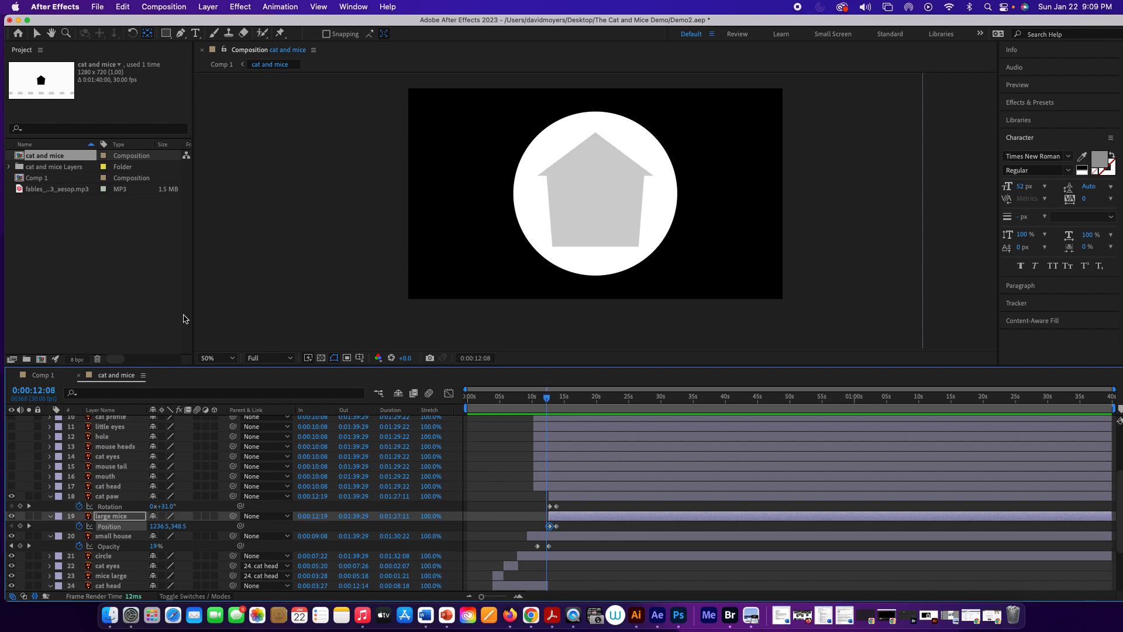
left_click(41, 375)
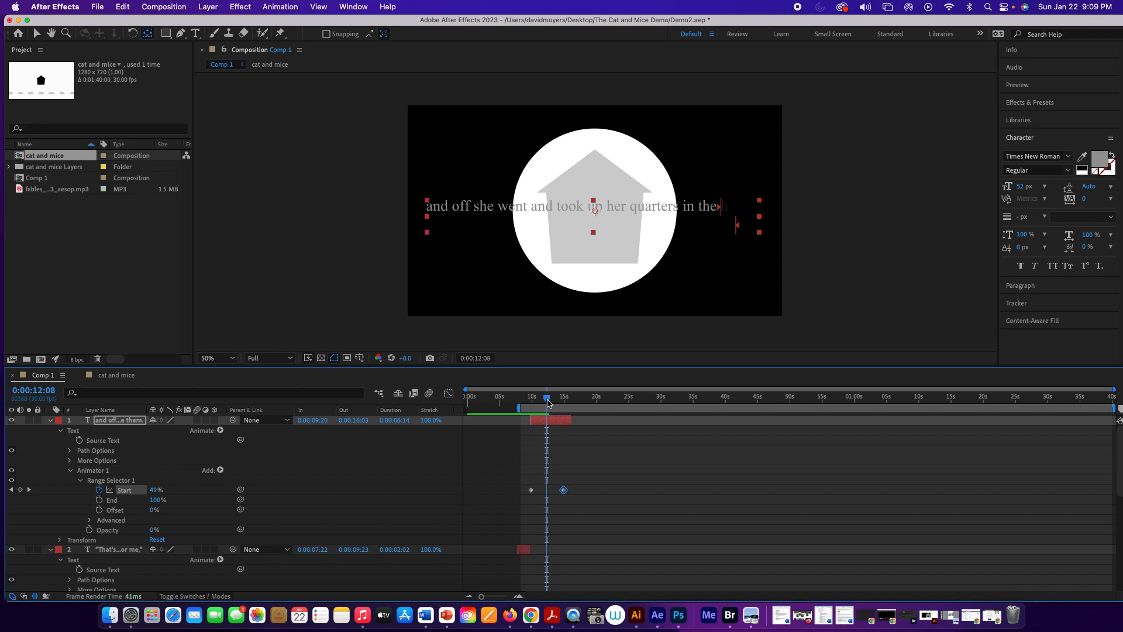
left_click_drag(548, 400, 550, 400)
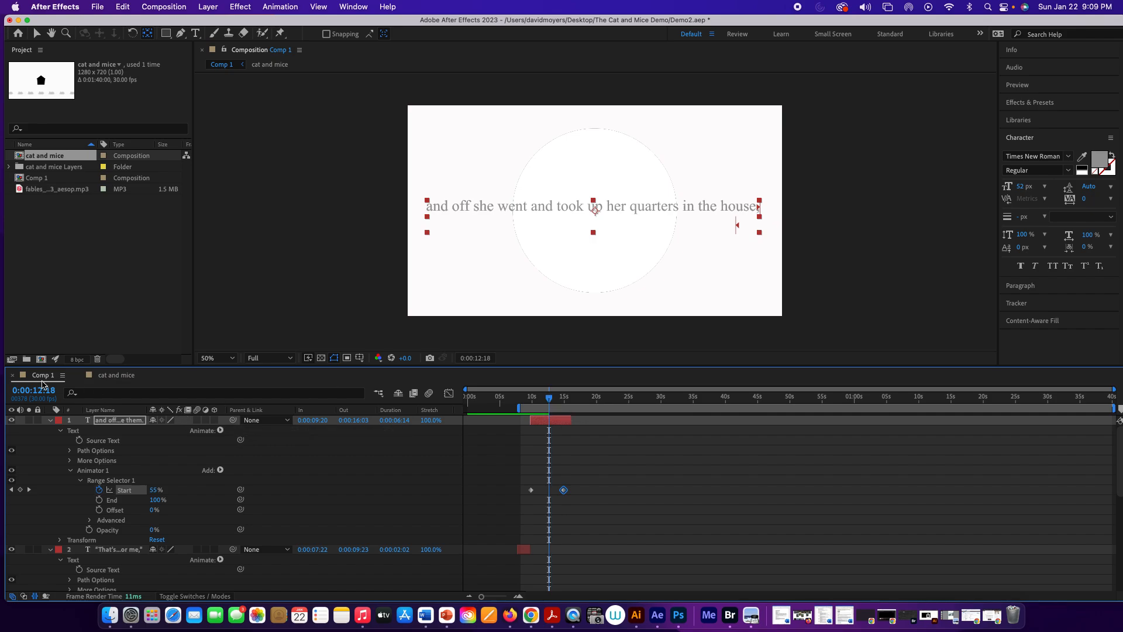
left_click(104, 375)
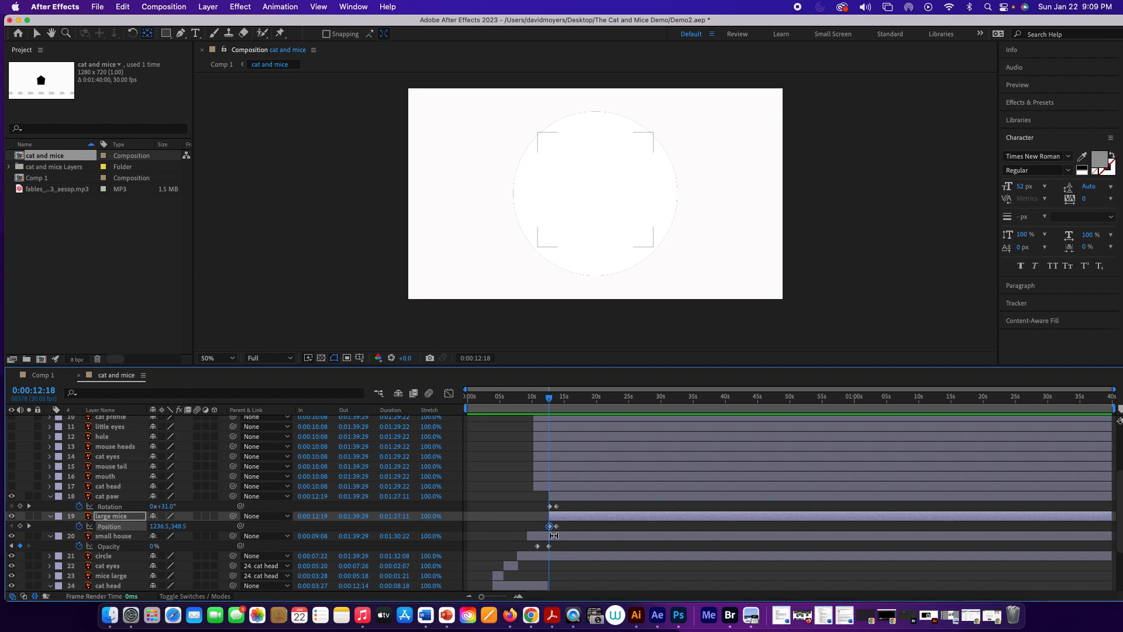
left_click_drag(549, 545, 548, 546)
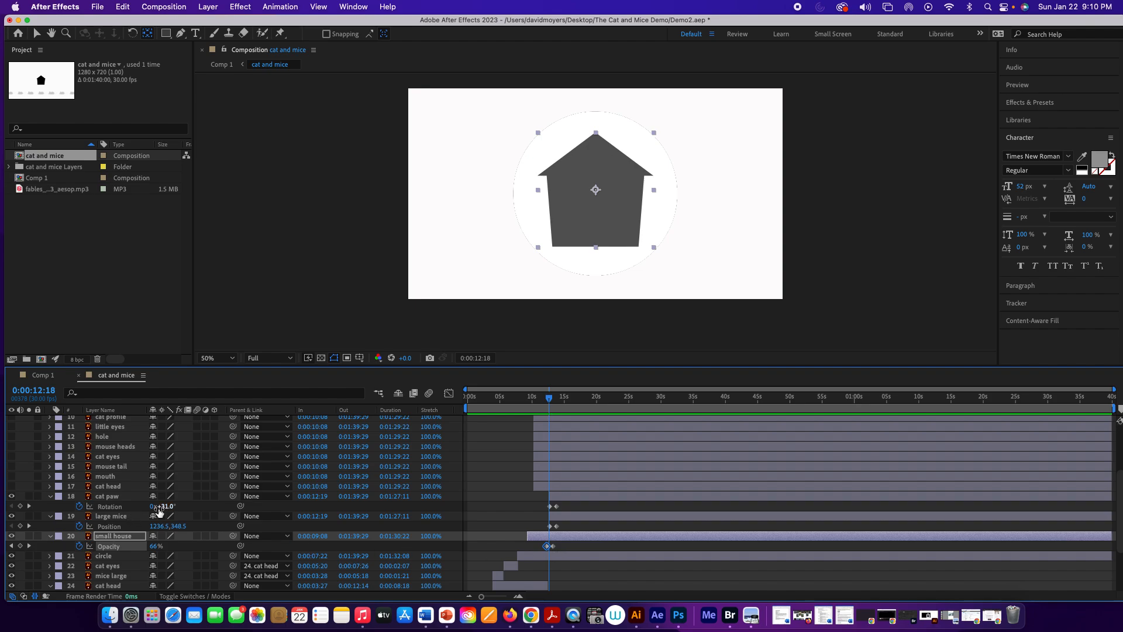
left_click(129, 587)
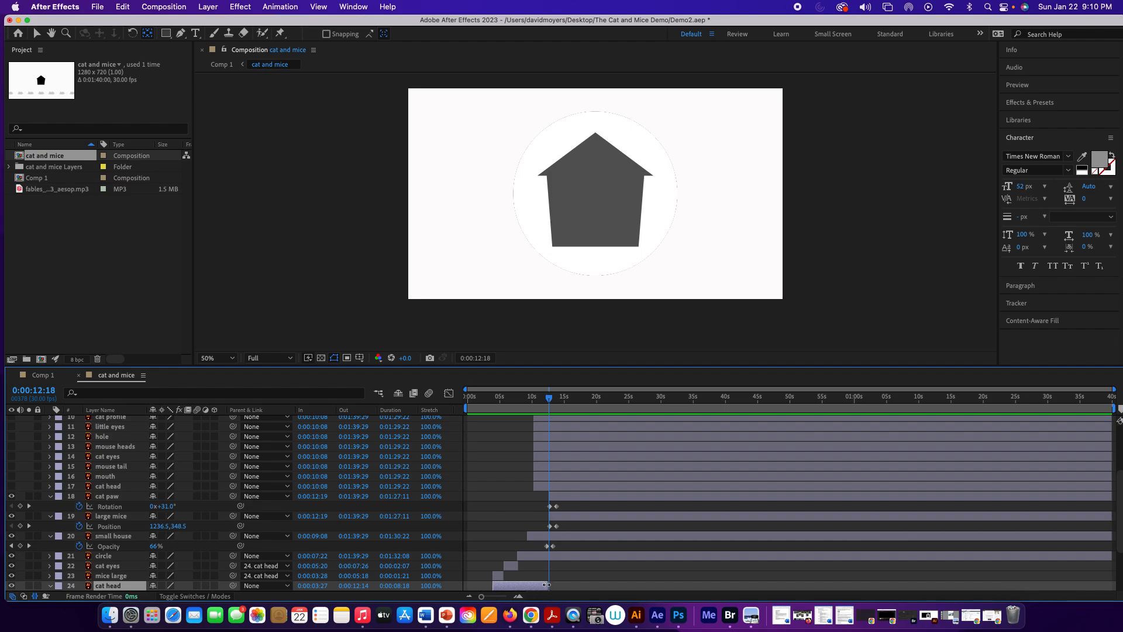
left_click_drag(548, 583, 550, 584)
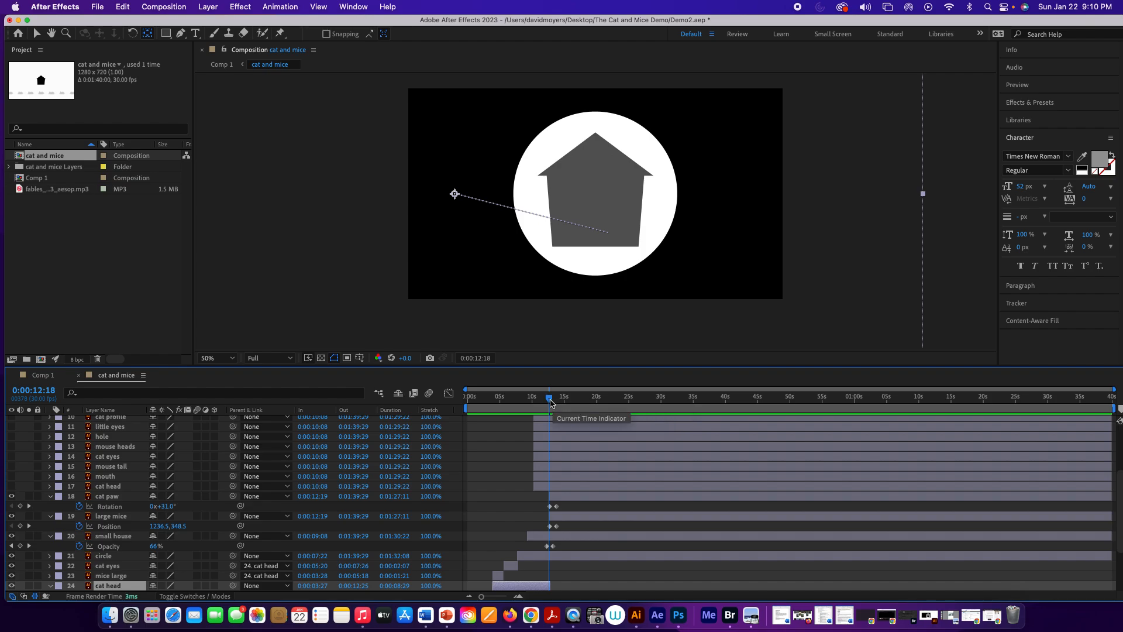
Preview the house, mice and cat paw scene with the text in Comp 1 from 0:00:08:16, and return to 0:00:10:05.
left_click(43, 376)
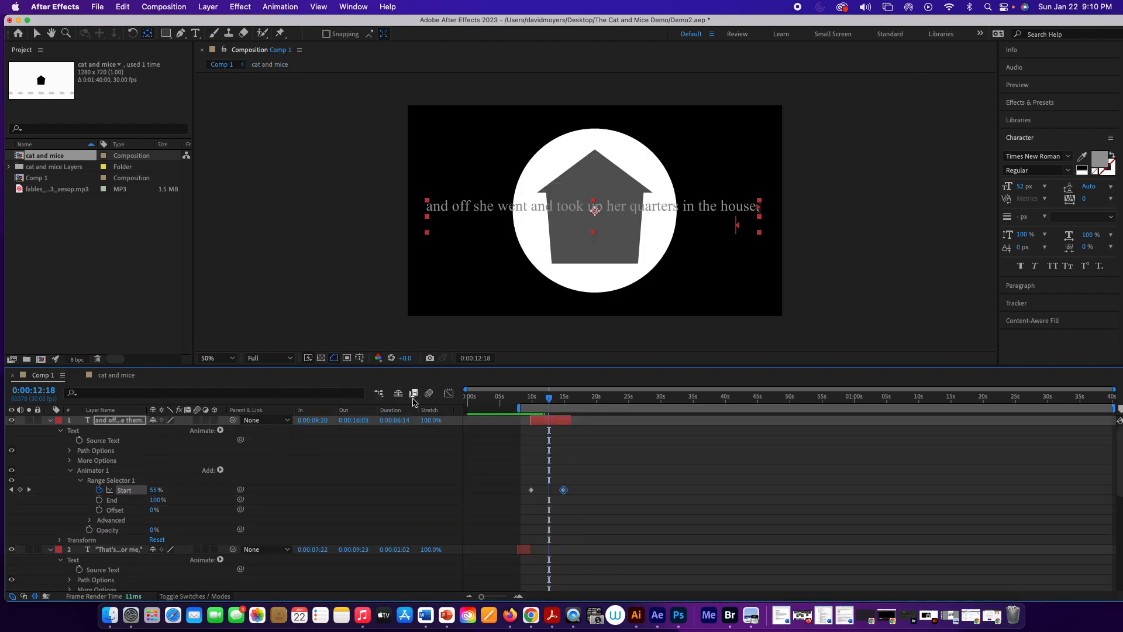
left_click_drag(550, 399, 523, 400)
key("space")
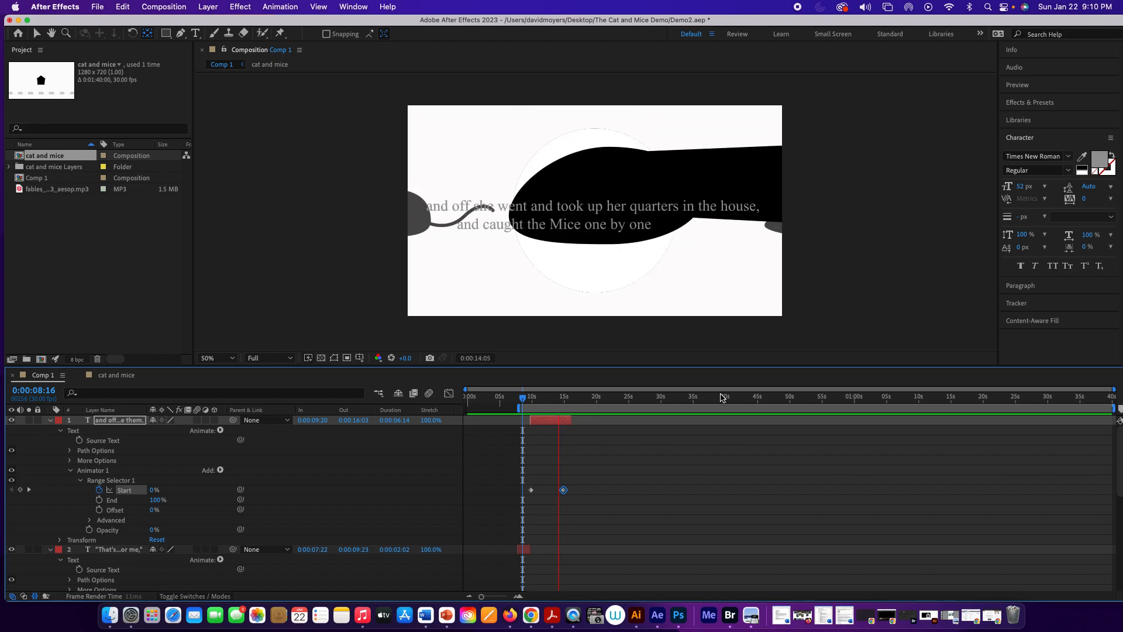
key("space")
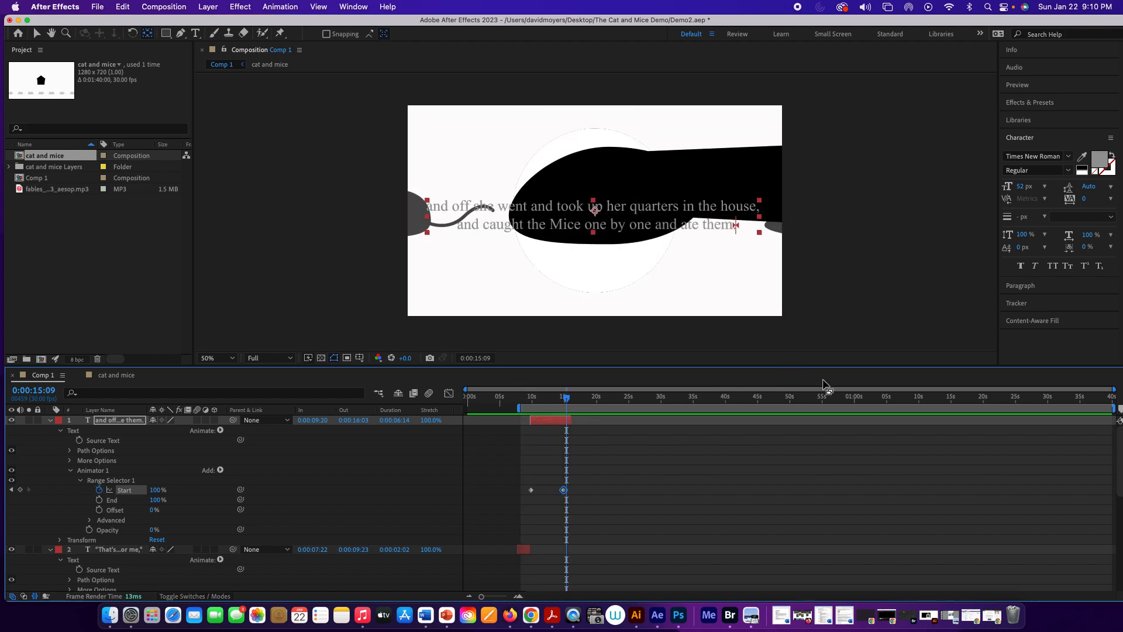
left_click_drag(566, 401, 532, 401)
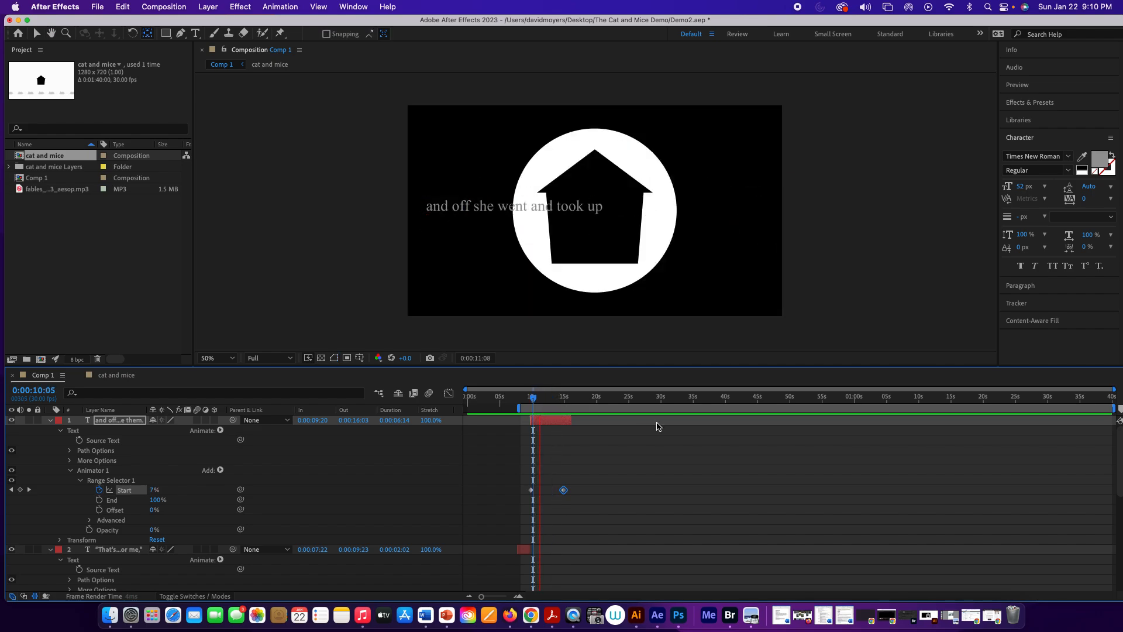
Preview the text and house scene in Comp 1 from 0:00:07:02, and locate the "and off" text's first letters at 0:00:09:27.
key("space")
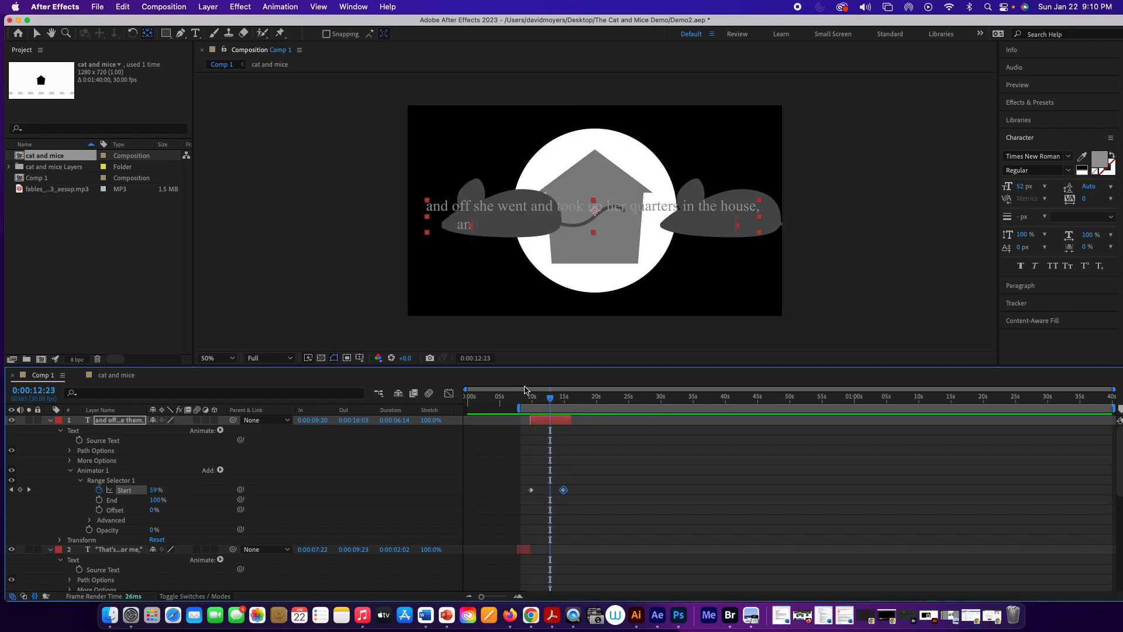
left_click_drag(550, 401, 514, 404)
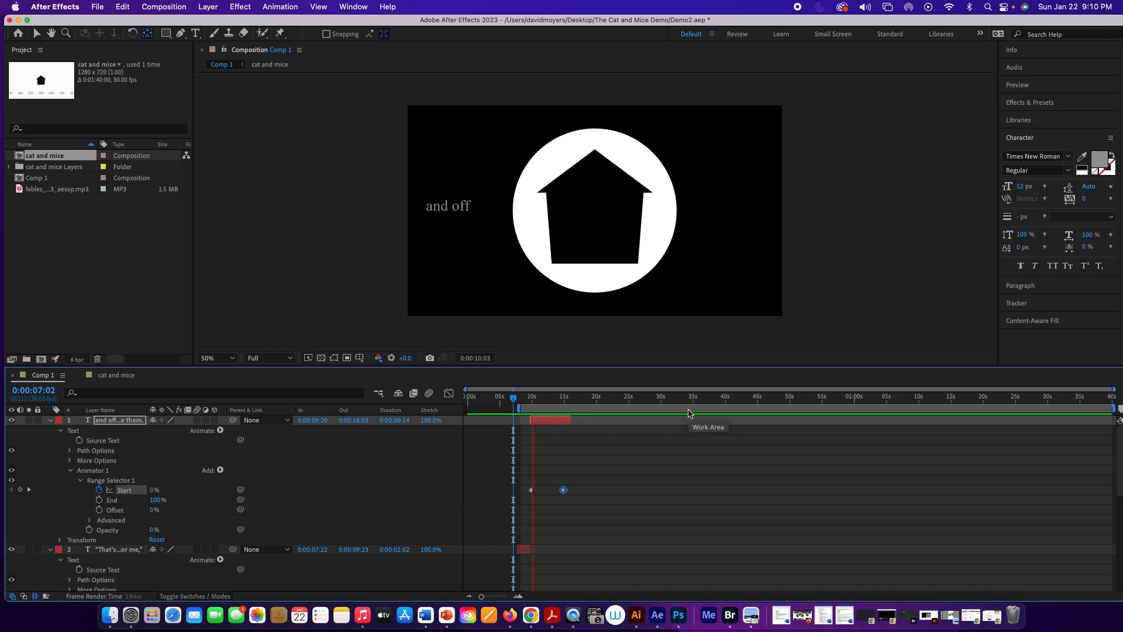
key("space")
left_click_drag(530, 402, 527, 401)
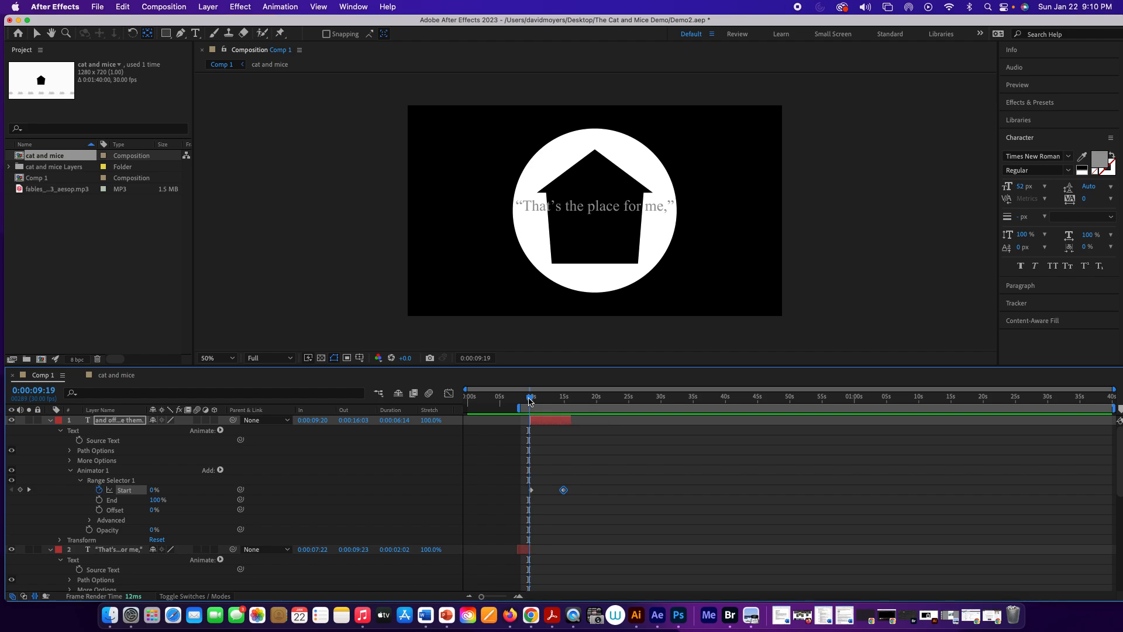
key("super+Right")
key("super+Right")
left_click_drag(529, 401, 530, 401)
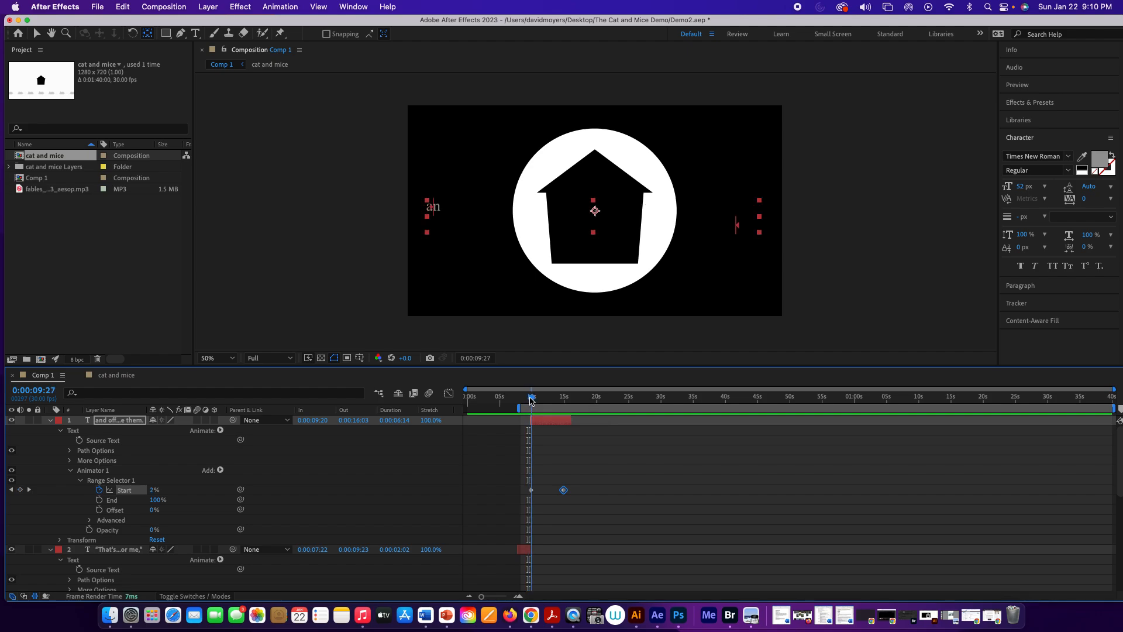
In the cat and mice comp, trim the small house's start to 0:00:10:00, move its full-Opacity keyframe earlier, and preview the scene in Comp 1.
left_click(115, 376)
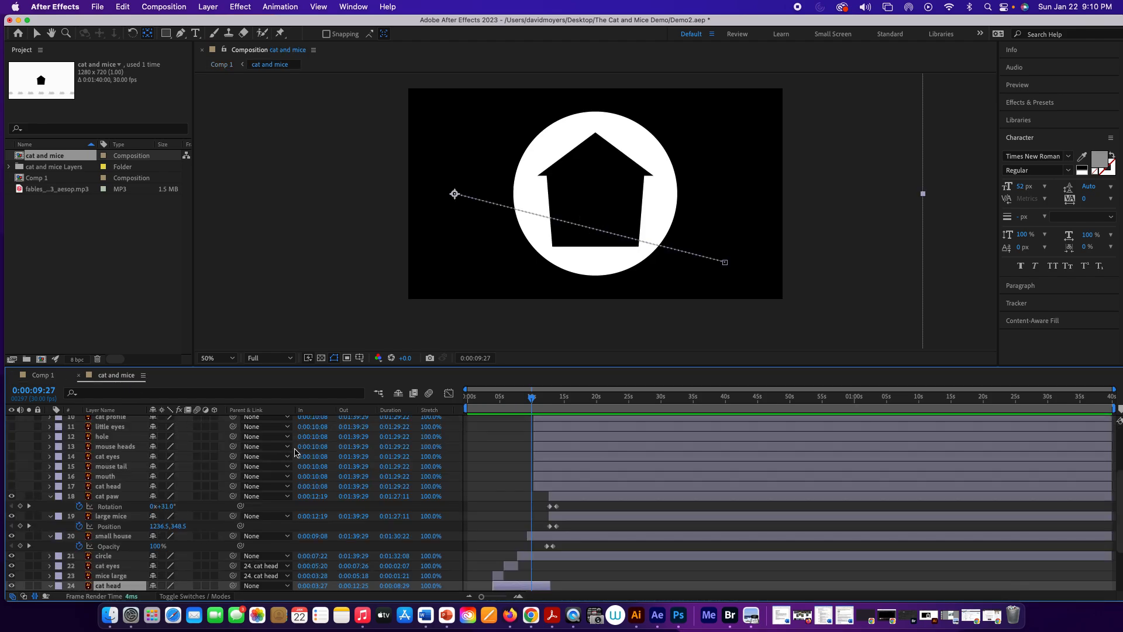
left_click(130, 536)
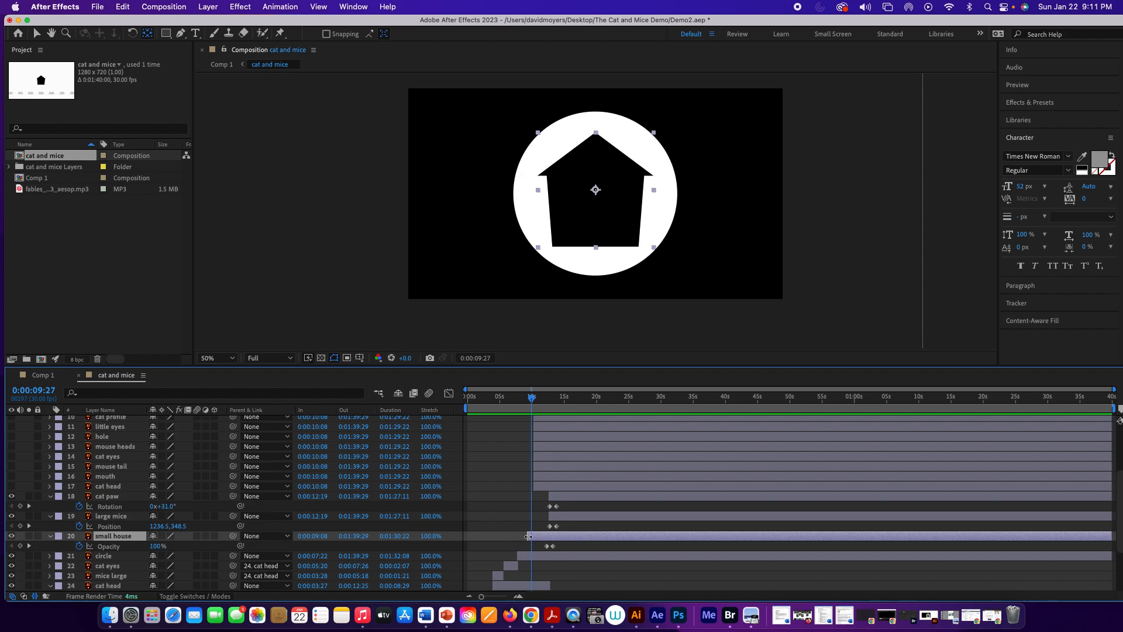
left_click_drag(528, 536, 536, 551)
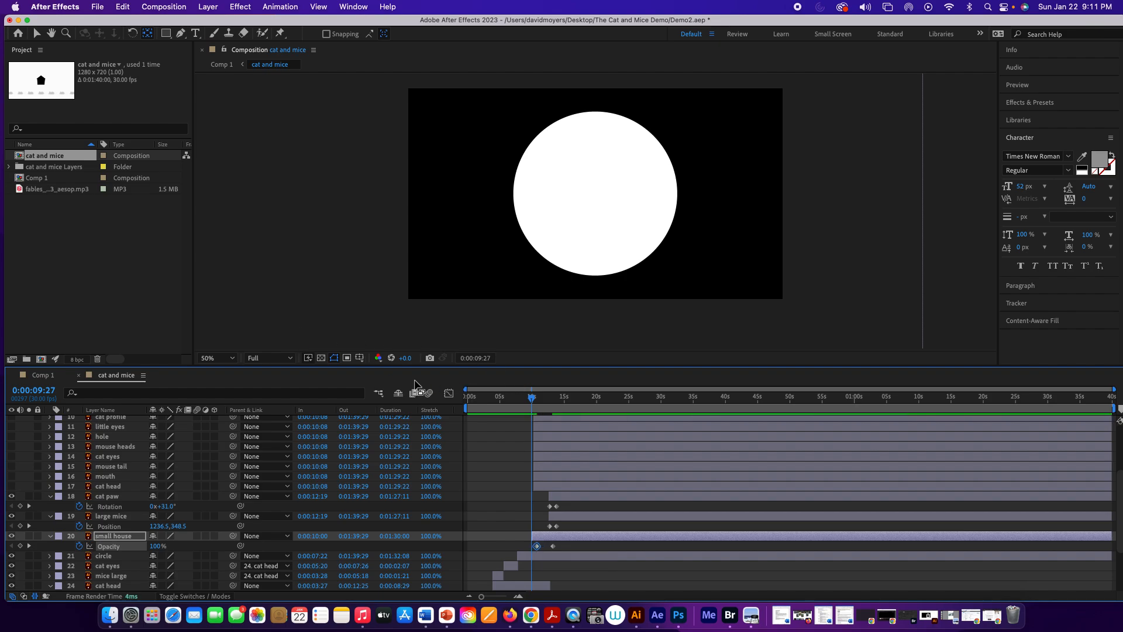
left_click(50, 378)
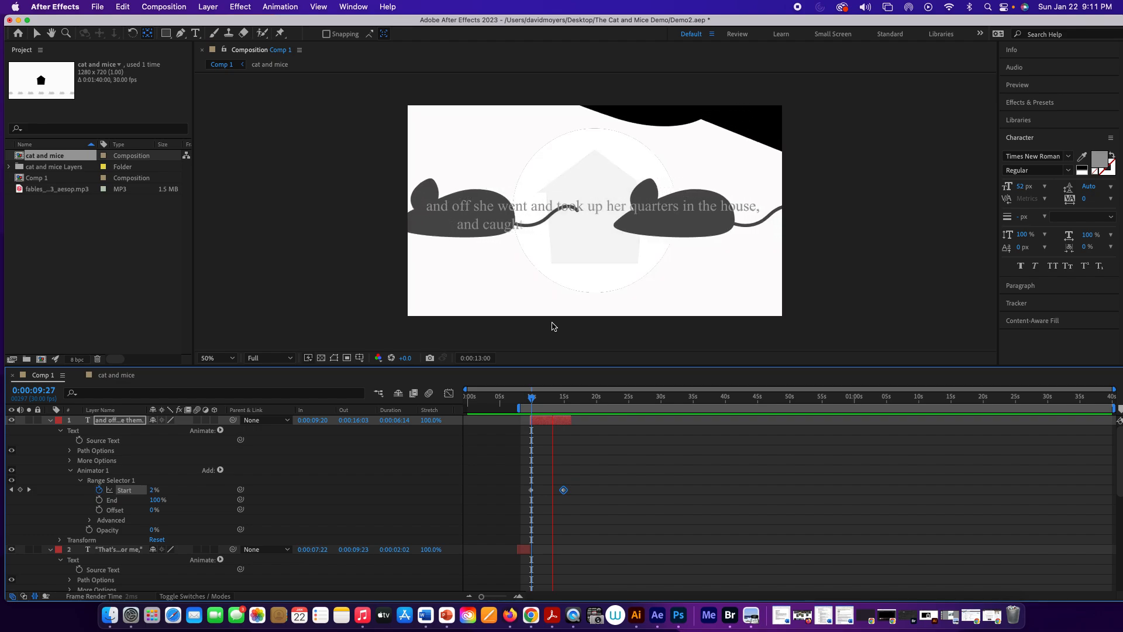
key("space")
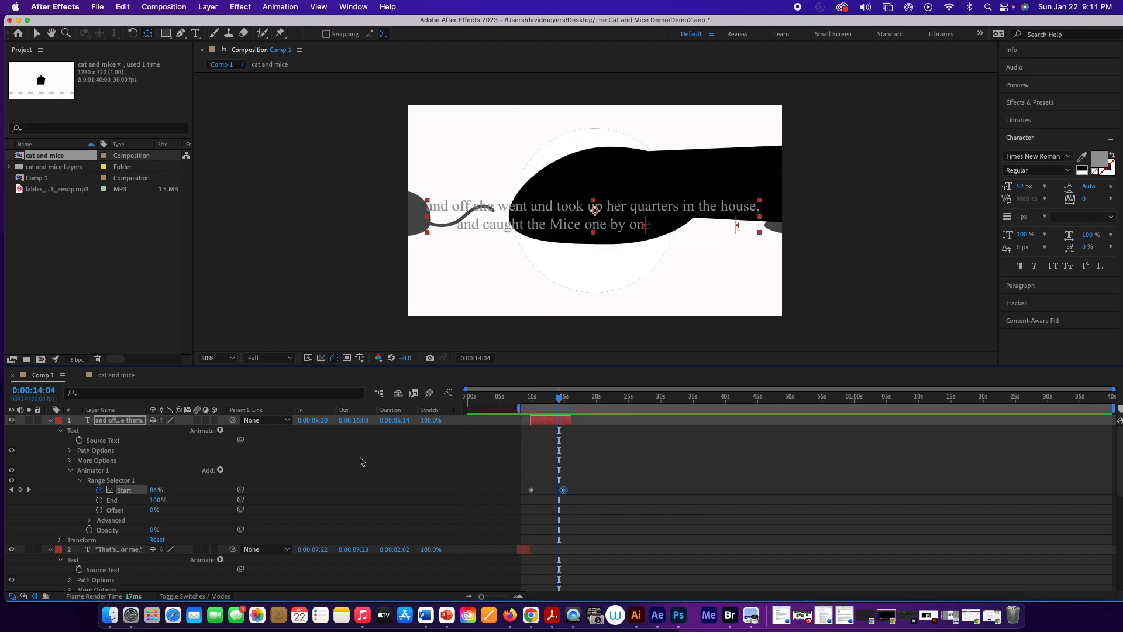
In the cat and mice comp, fade the small house in from 1% Opacity near a new layer start of 0:00:09:19 to 100% at 0:00:11:13.
left_click(115, 375)
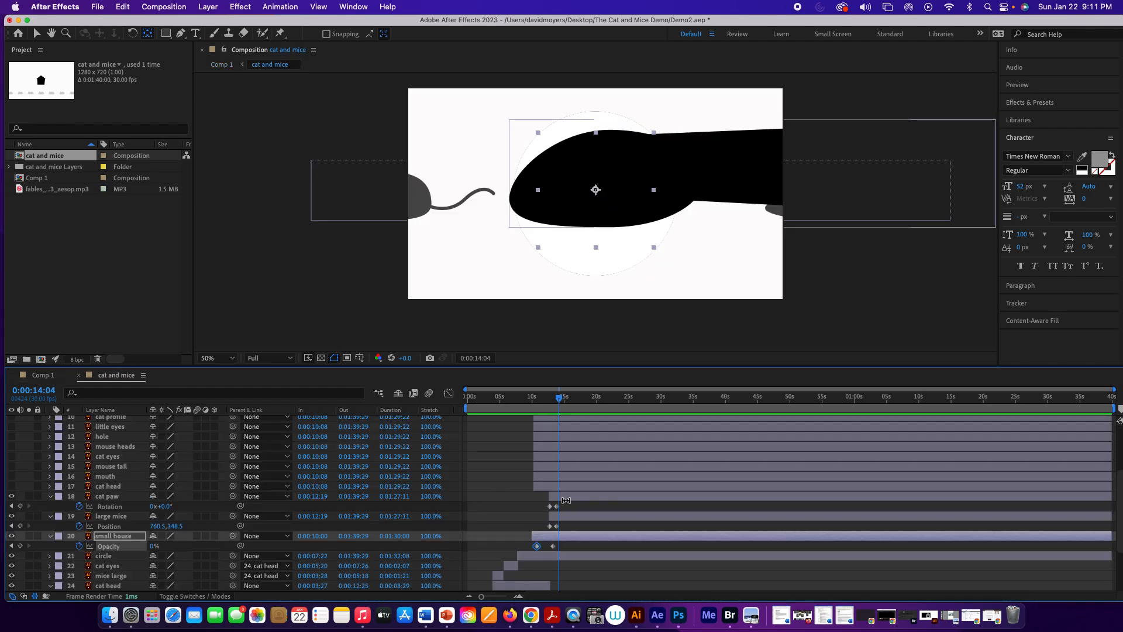
left_click_drag(560, 402, 543, 403)
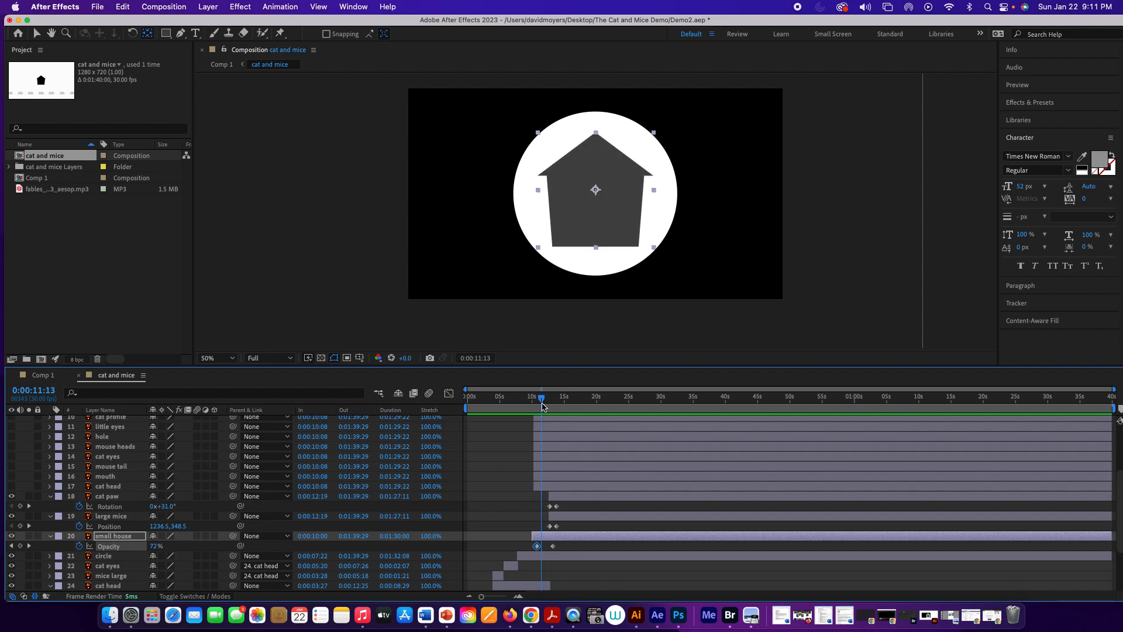
mouse_move(537, 550)
left_click_drag(537, 546, 541, 546)
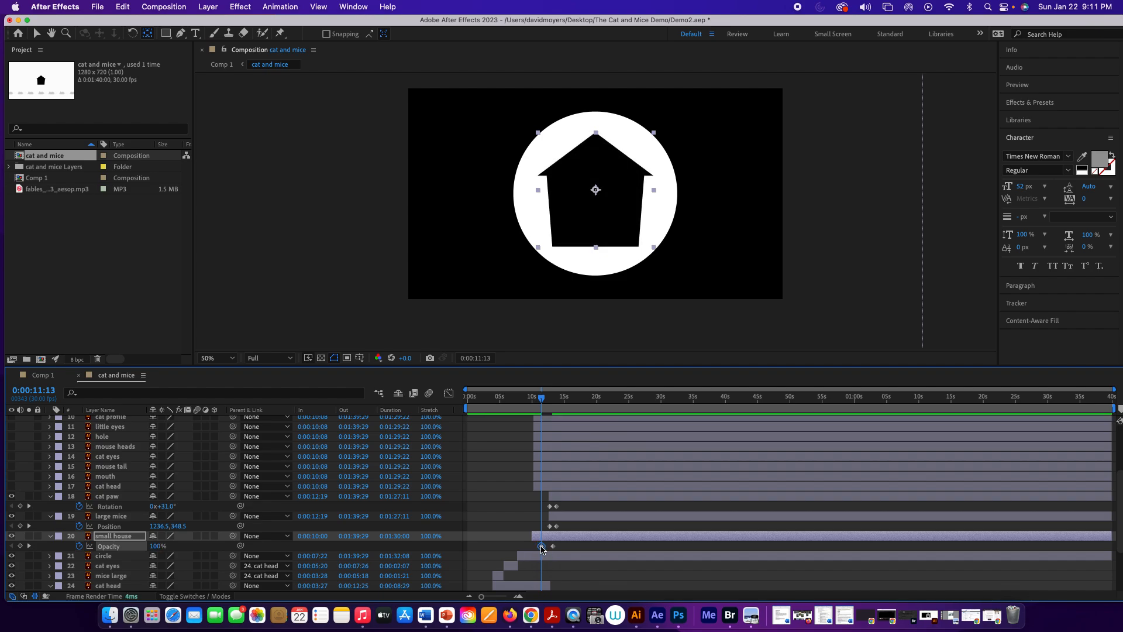
left_click_drag(542, 399, 536, 399)
left_click_drag(156, 548, 57, 521)
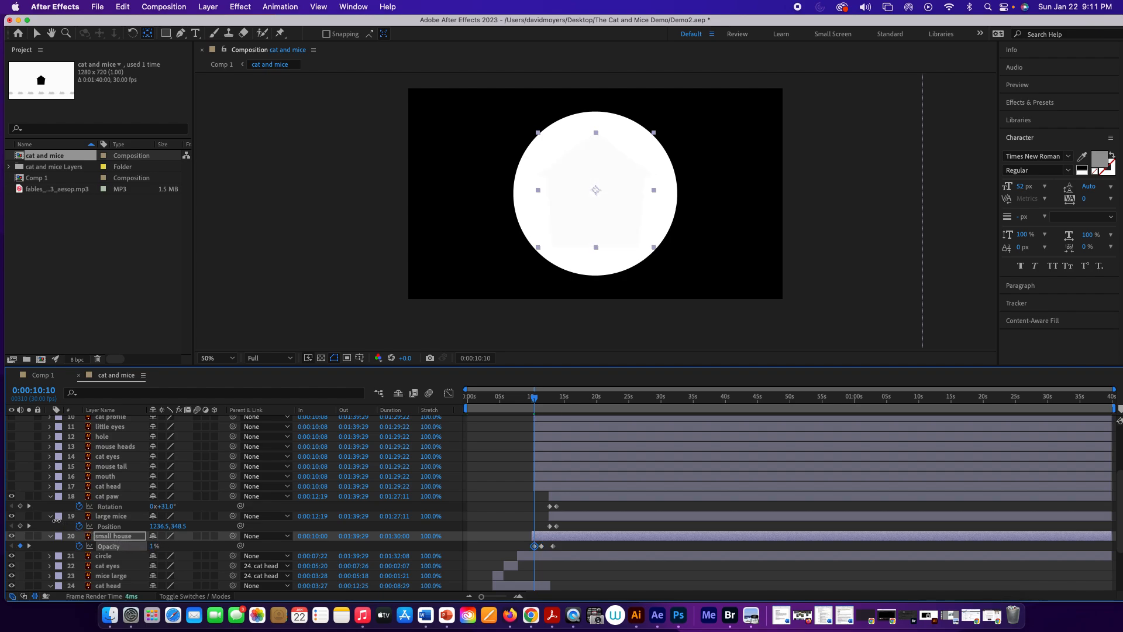
left_click_drag(534, 546, 529, 537)
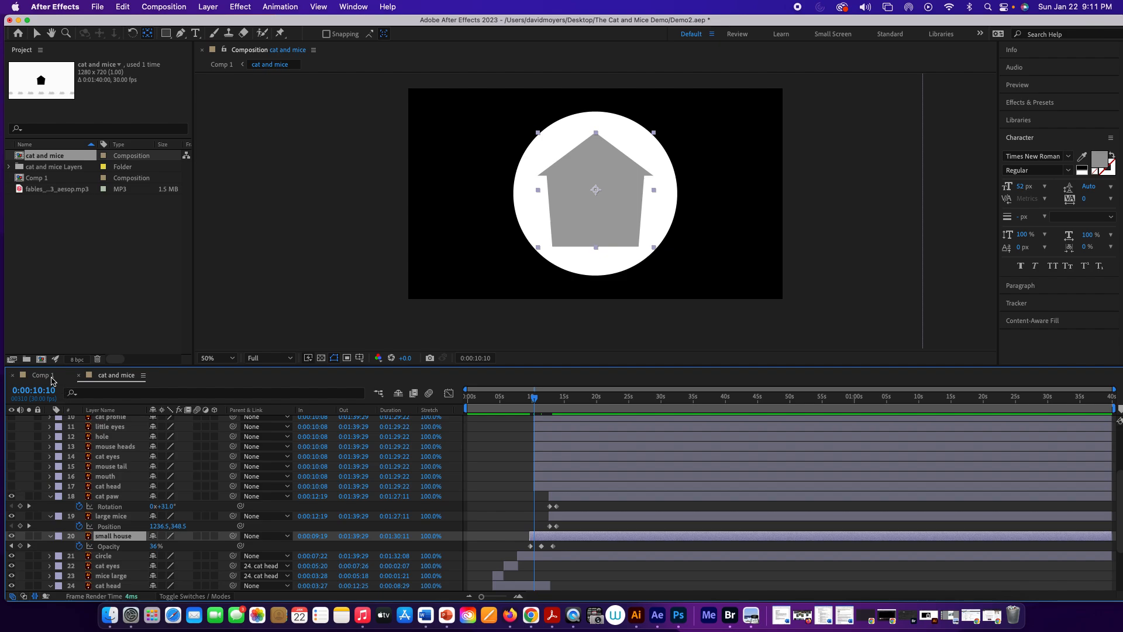
Preview the house, mice and paw scene in Comp 1 from 0:00:09:05, and return to 0:00:13:13.
left_click(41, 375)
left_click_drag(533, 402, 526, 401)
key("space")
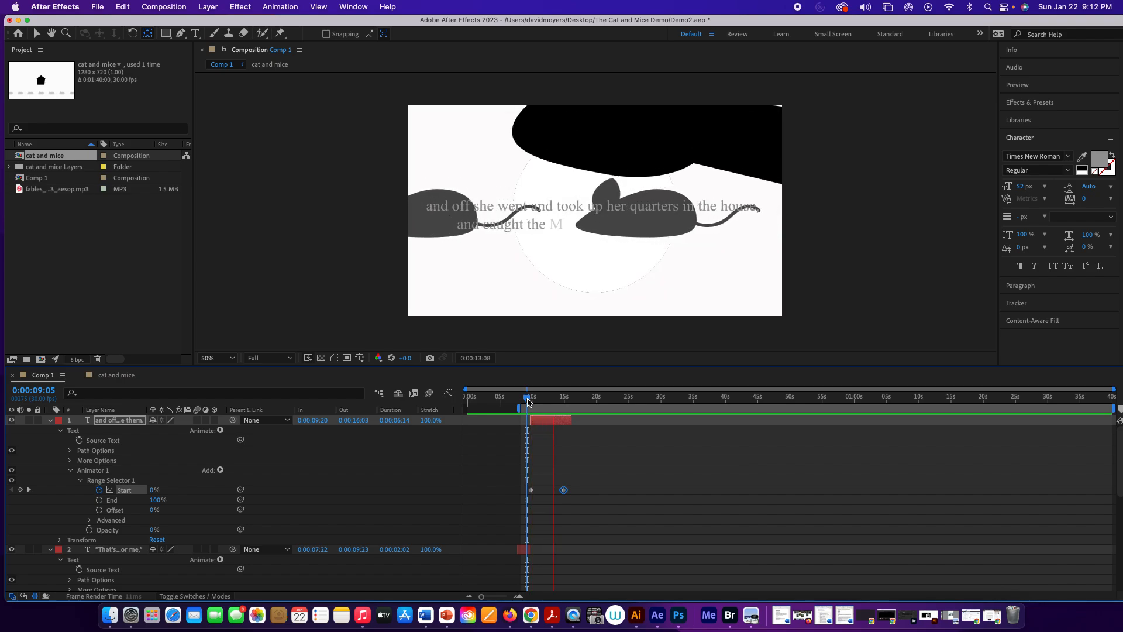
key("space")
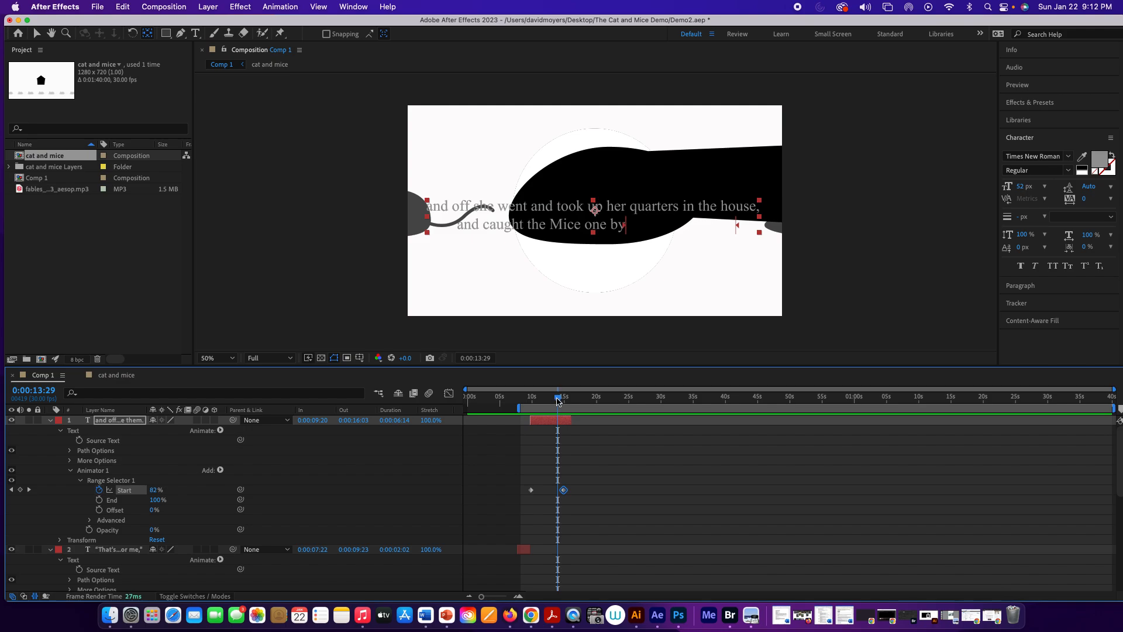
left_click_drag(558, 401, 554, 401)
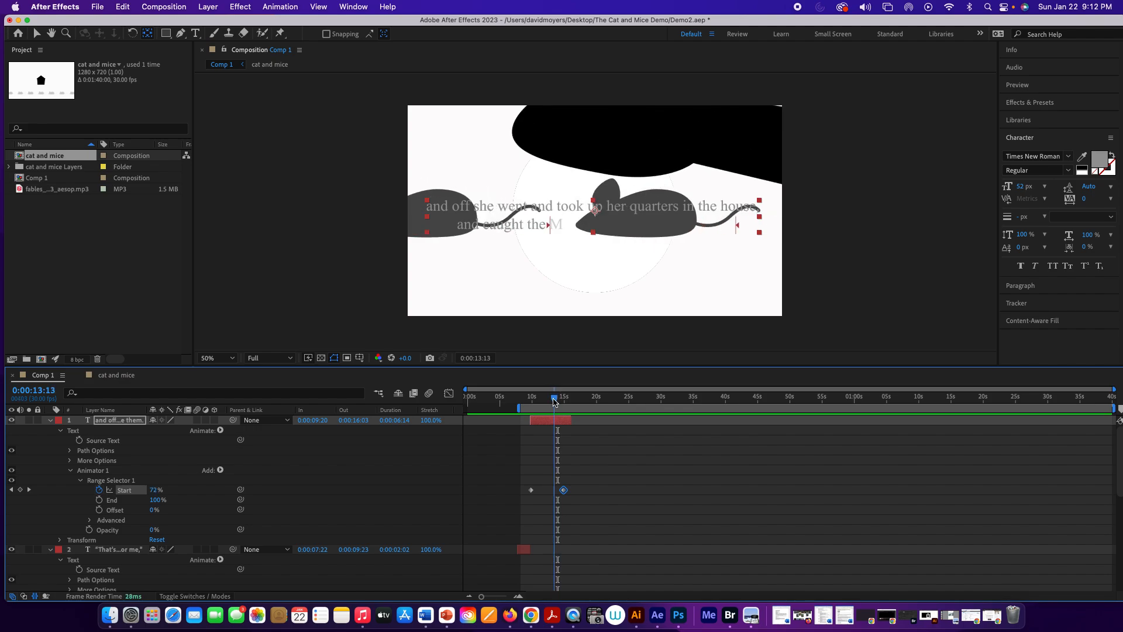
Delay the small house's fade-out keyframes to about 0:00:12:11 and 0:00:14:10, and extend the bottom cat head layer's end to 0:00:14:28.
left_click(111, 374)
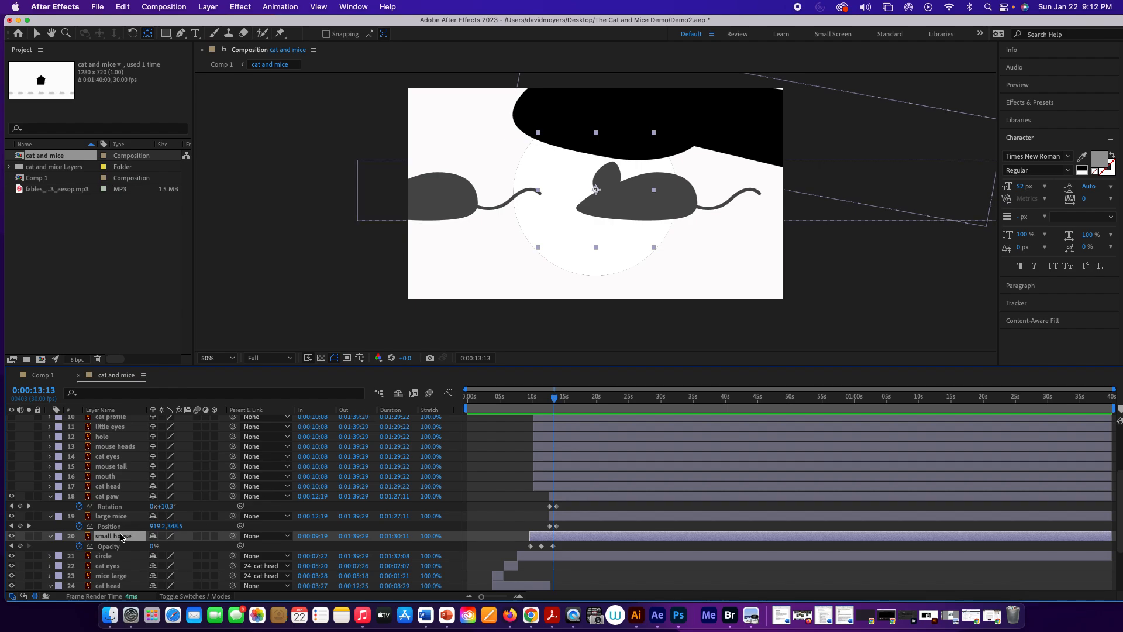
left_click_drag(556, 548, 554, 515)
scroll(573, 516, "down", 3)
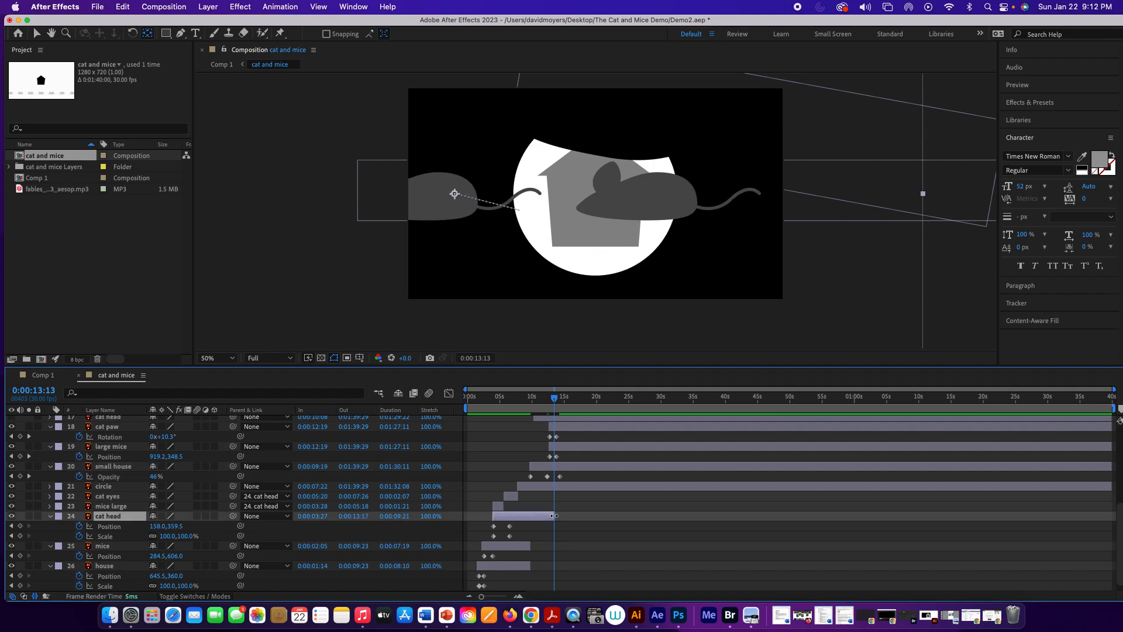
left_click_drag(553, 515, 563, 516)
Fade out the bottom cat head layer with Opacity keyframes of 100% at 0:00:12:18 and 0% at 0:00:14:10.
key("shift+t")
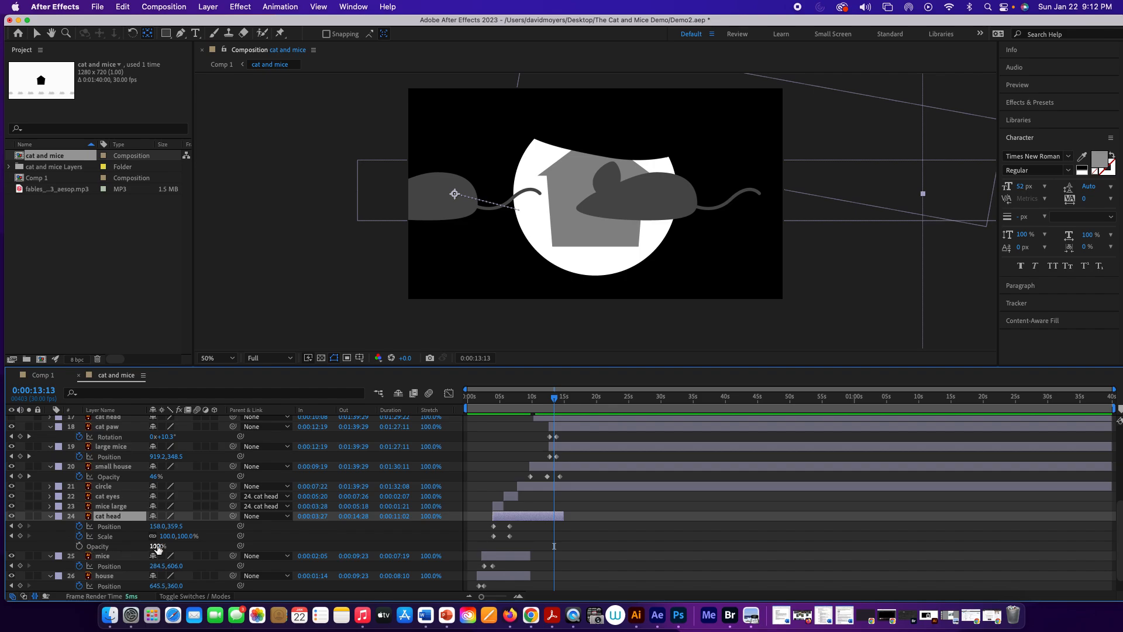
left_click_drag(157, 545, 141, 546)
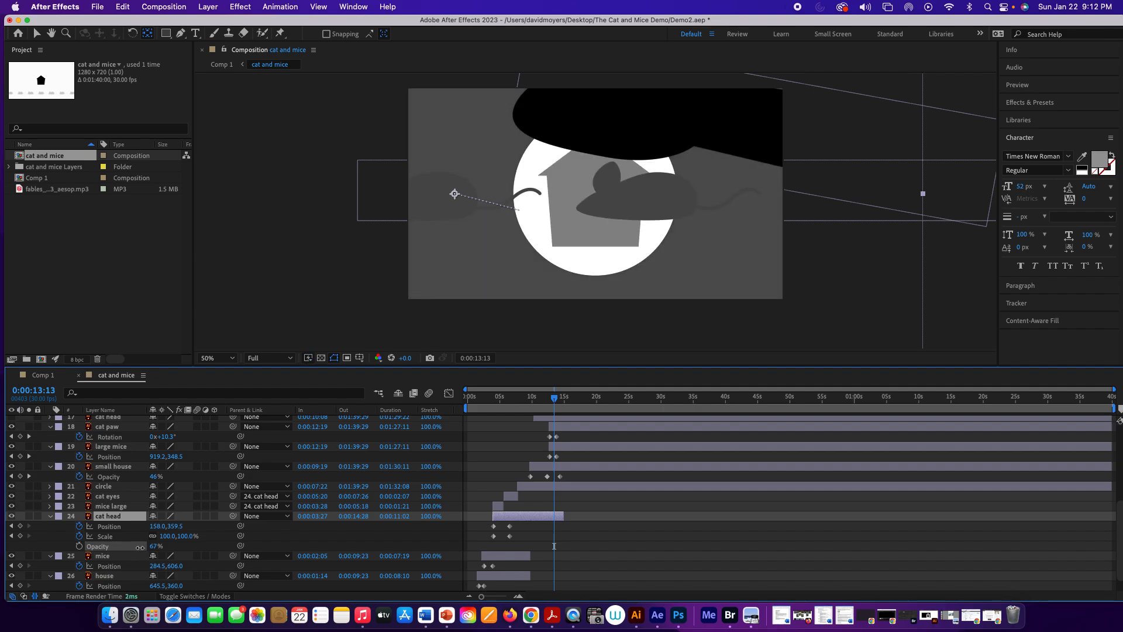
left_click_drag(138, 547, 76, 544)
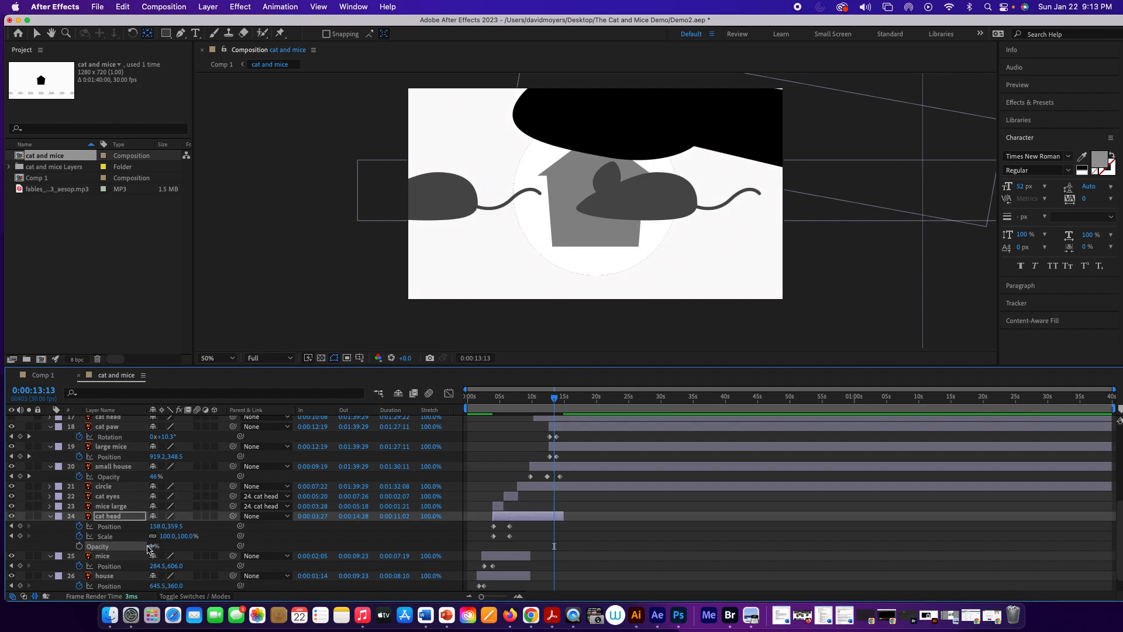
left_click_drag(152, 548, 145, 548)
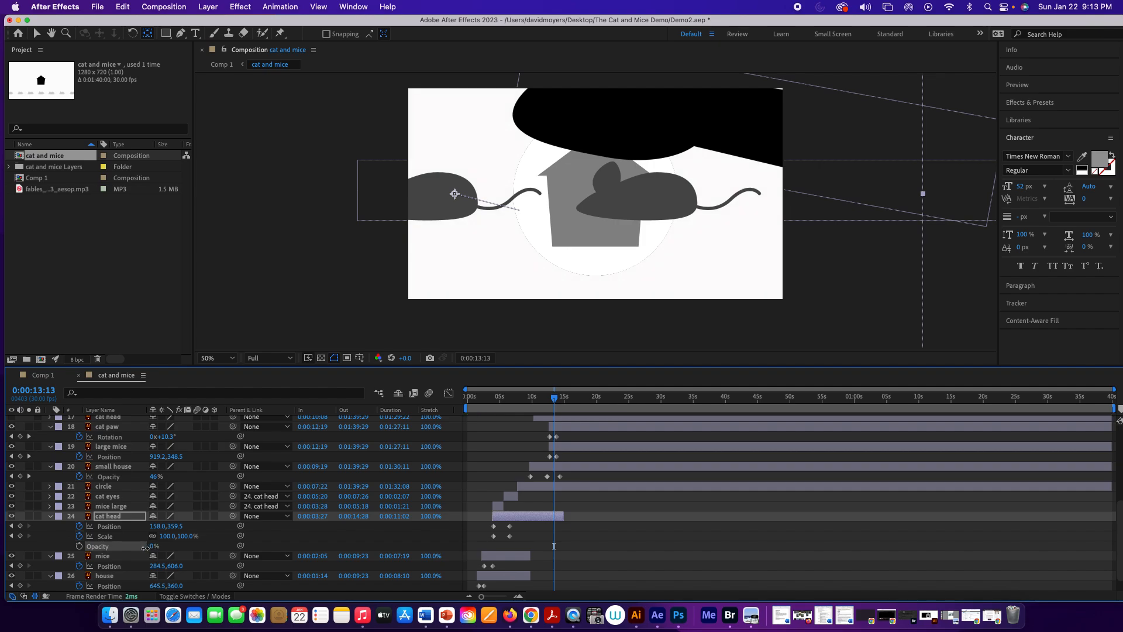
left_click(79, 546)
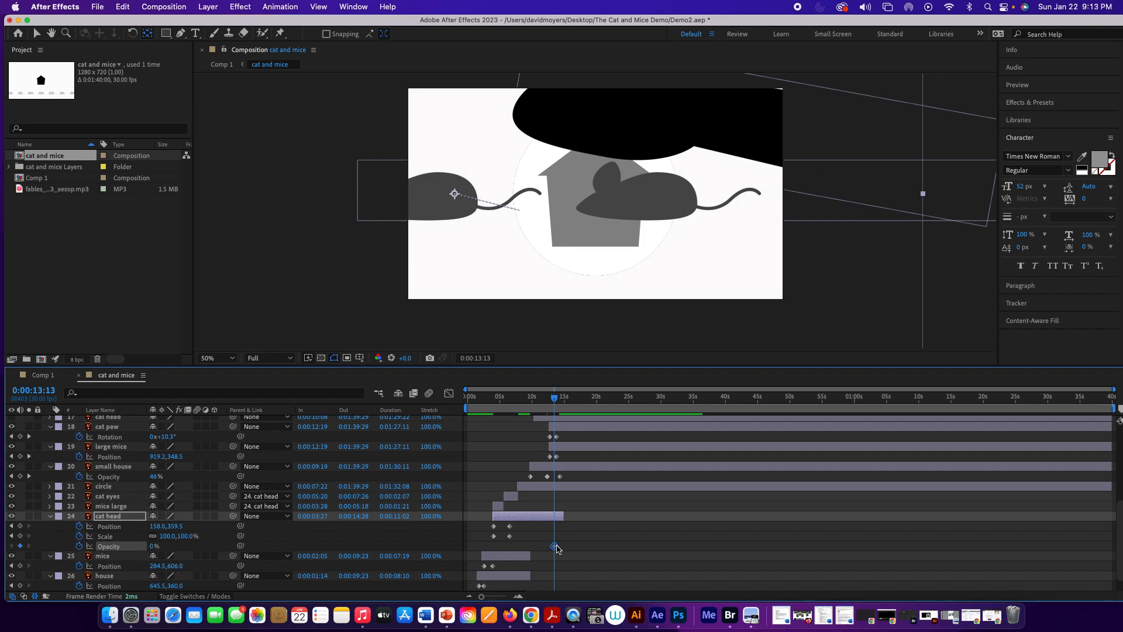
left_click_drag(554, 545, 560, 546)
left_click_drag(556, 411, 550, 405)
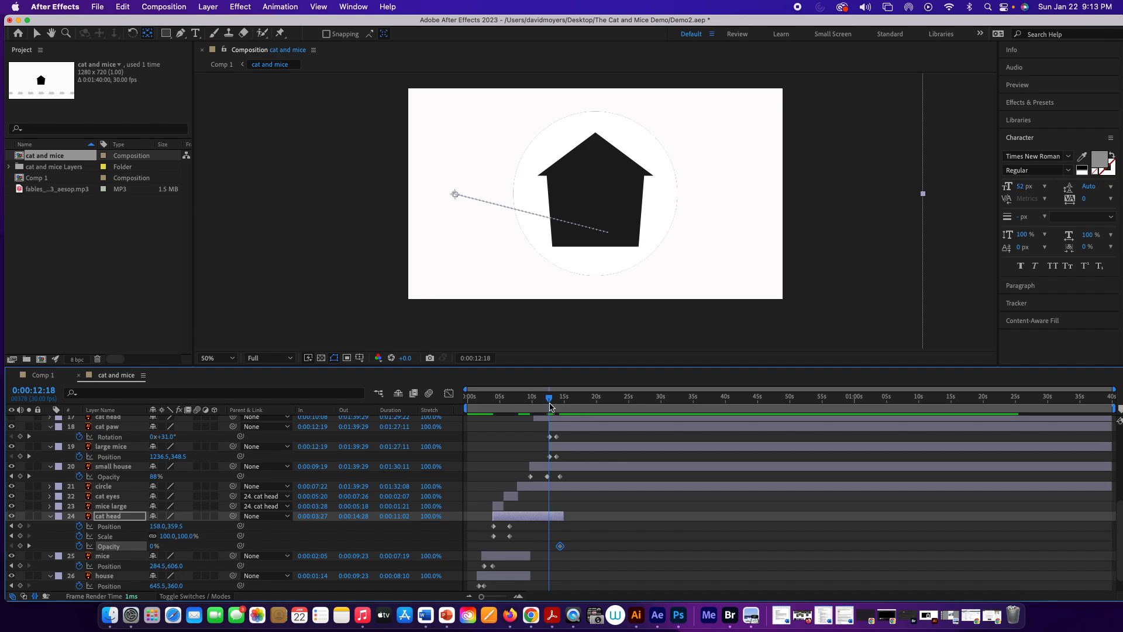
left_click_drag(153, 545, 232, 544)
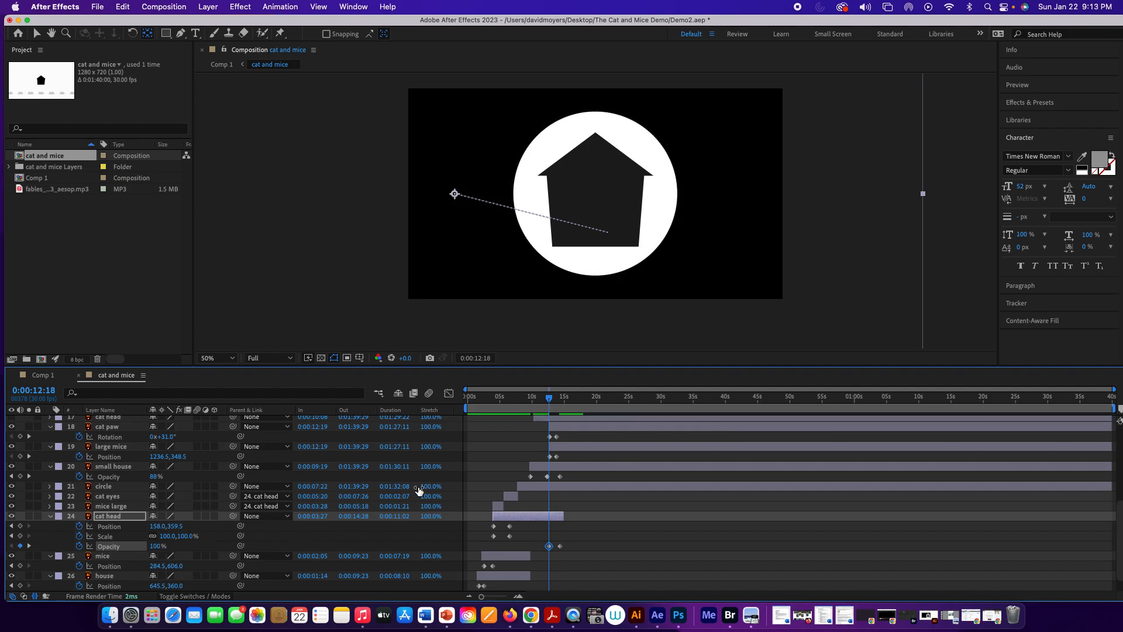
Preview the cat head and house fade-out with the text in Comp 1 from 0:00:07:19, and return to 0:00:14:07.
left_click(552, 401)
left_click_drag(551, 401, 537, 400)
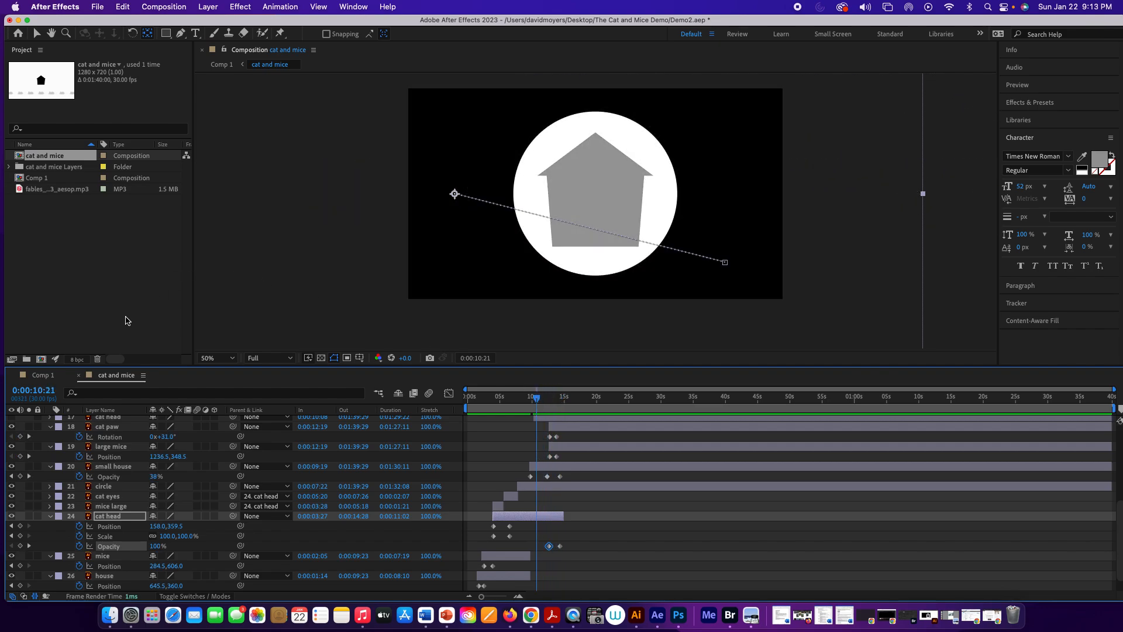
left_click(43, 376)
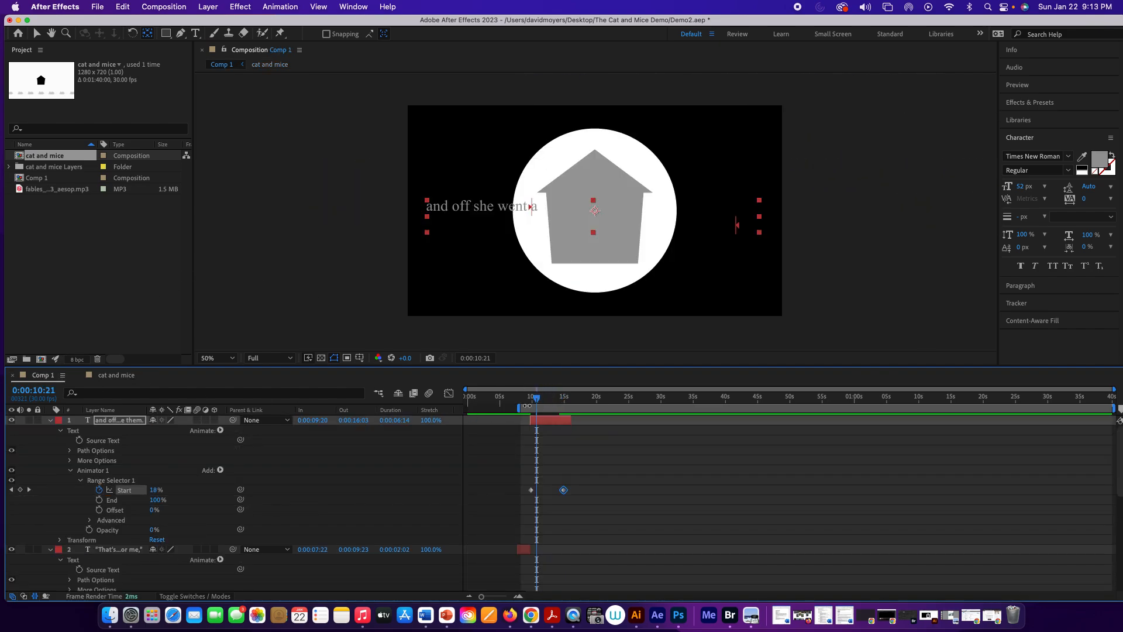
left_click_drag(537, 400, 516, 402)
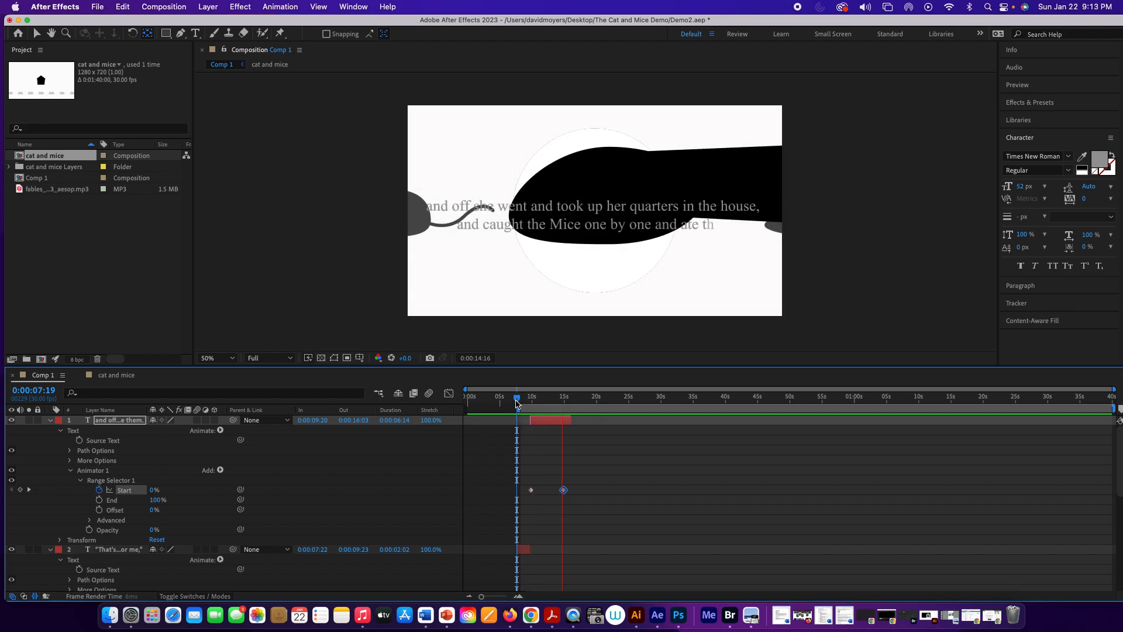
key("space")
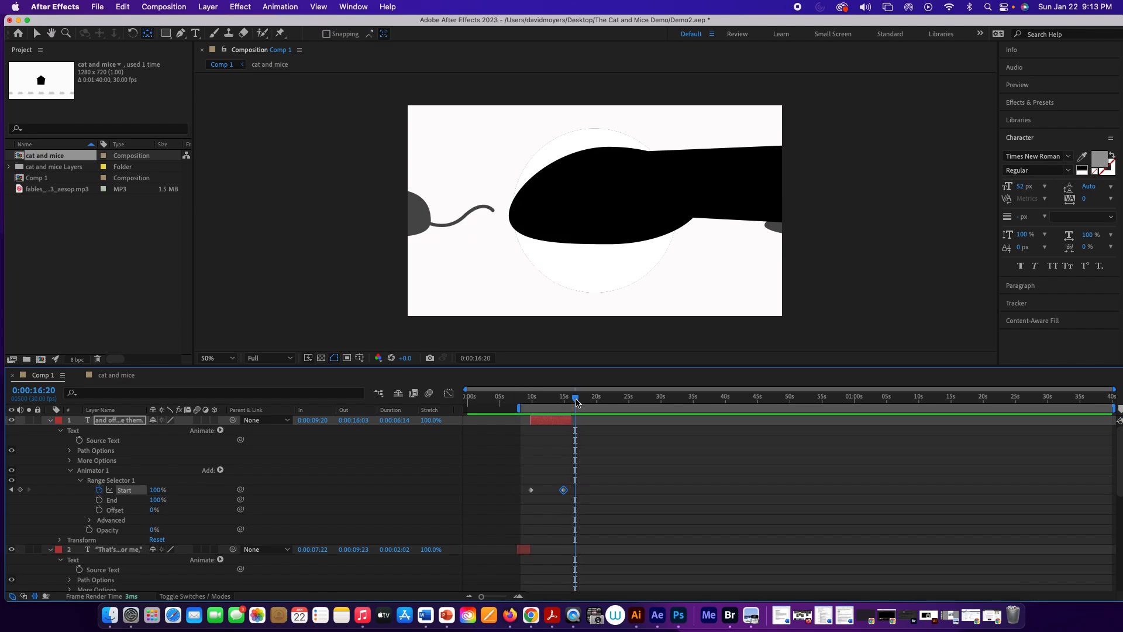
left_click_drag(576, 401, 561, 401)
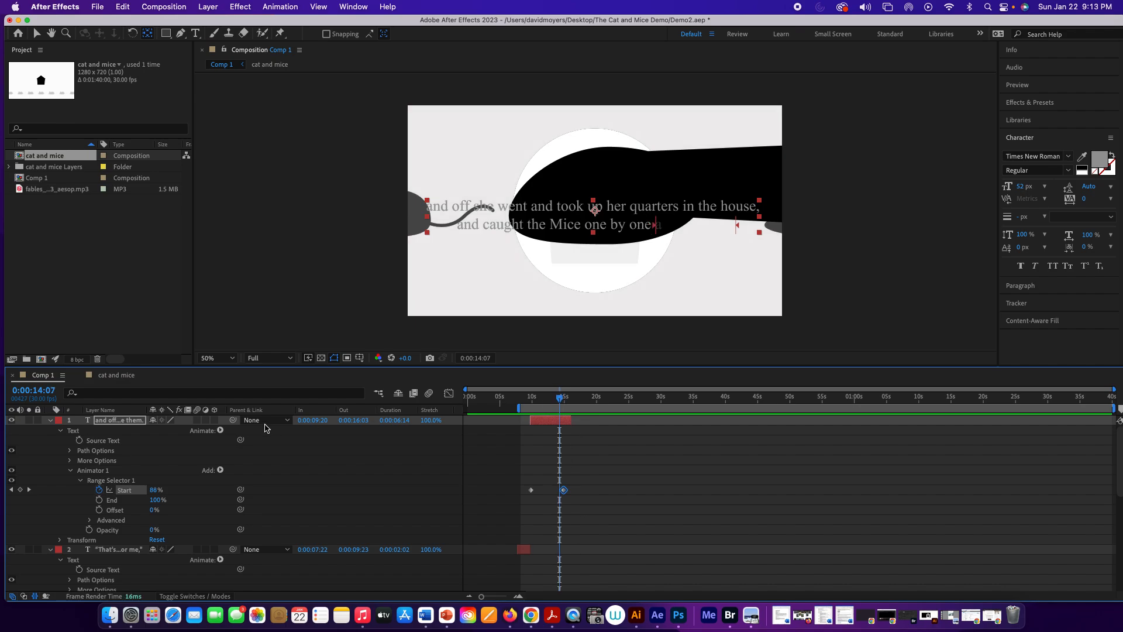
In the cat and mice comp, trim the large mice layer's end to 0:00:14:09, where the house and cat head fades finish.
left_click(117, 376)
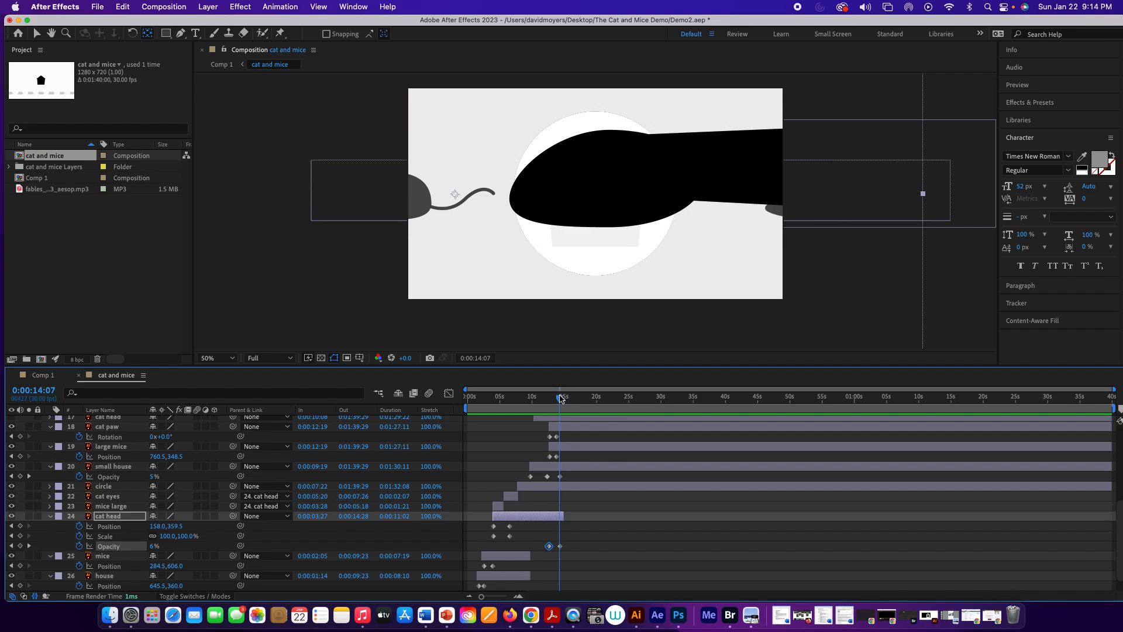
left_click_drag(559, 399, 561, 399)
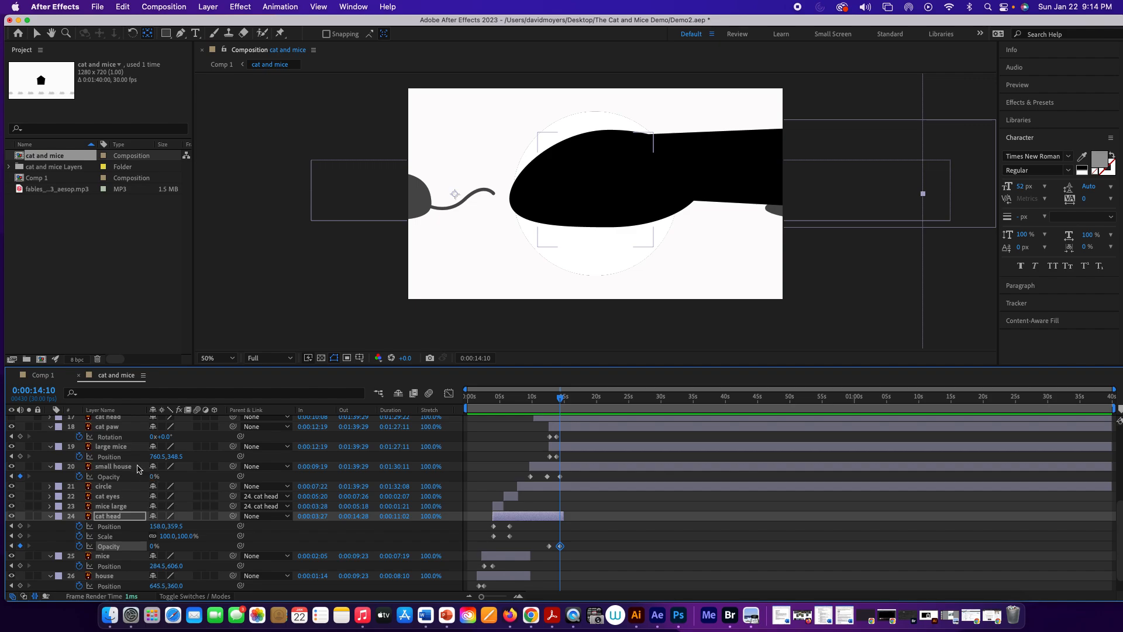
left_click(124, 446)
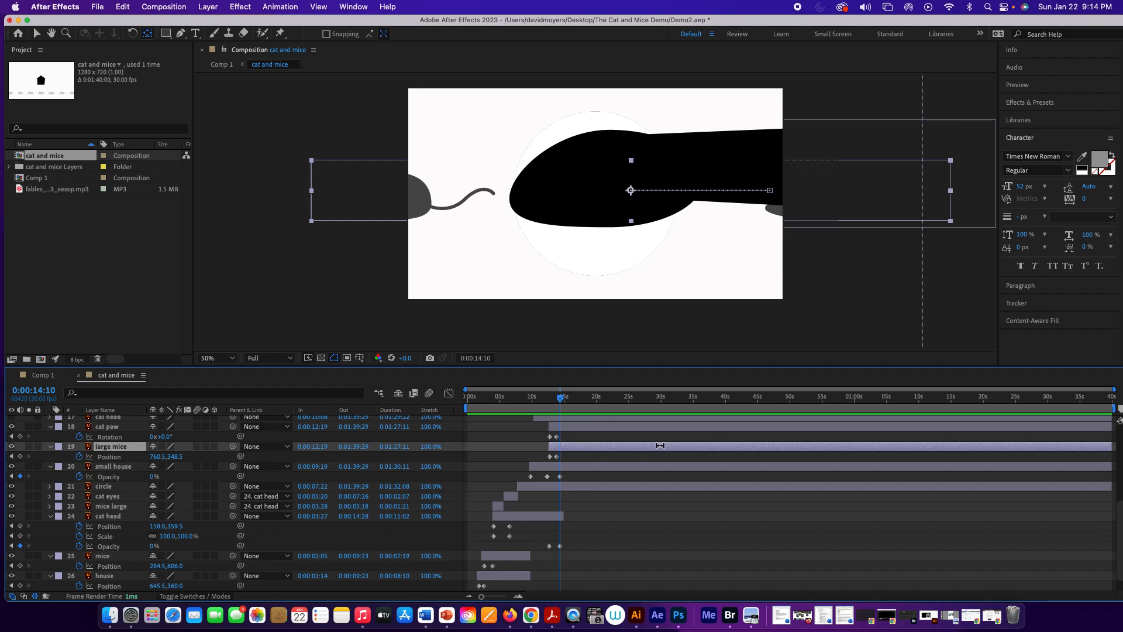
left_click_drag(1111, 447, 561, 445)
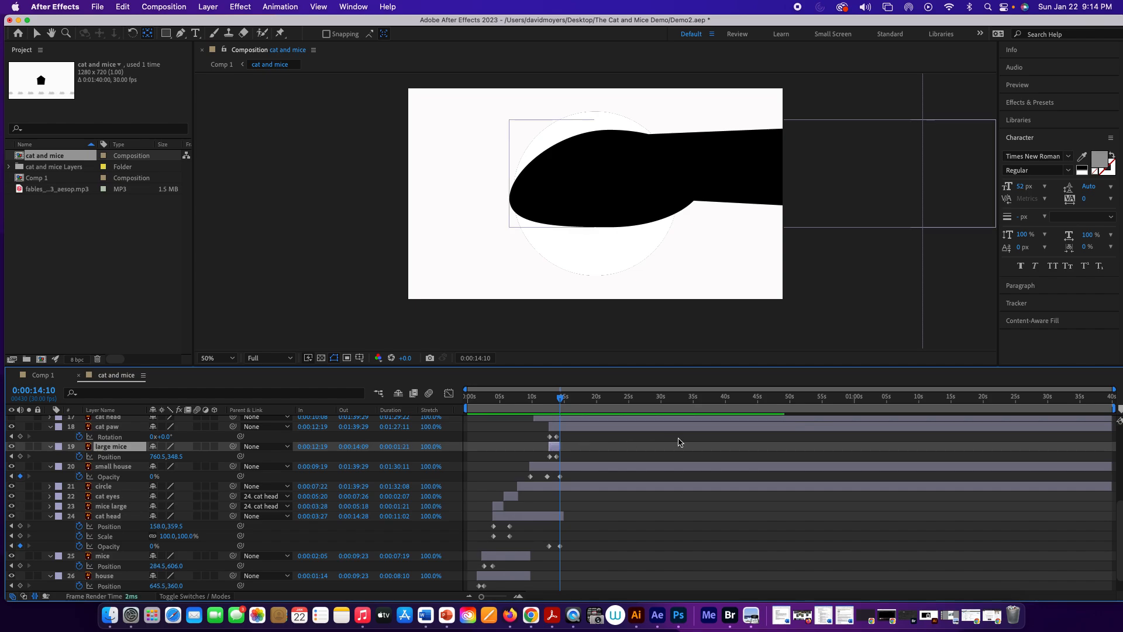
Trim the cat paw layer's end to 0:00:14:09, and show the layer 17 cat head, trimmed to run from 0:00:13:16 to 0:00:25:03.
left_click_drag(1109, 426, 557, 449)
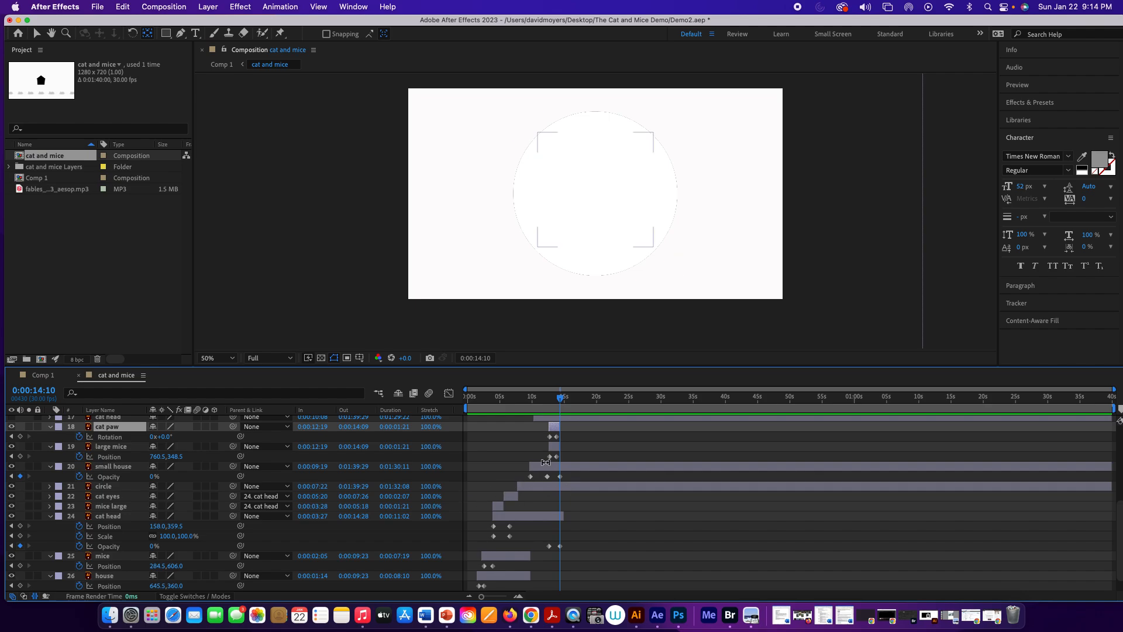
scroll(413, 466, "up", 4)
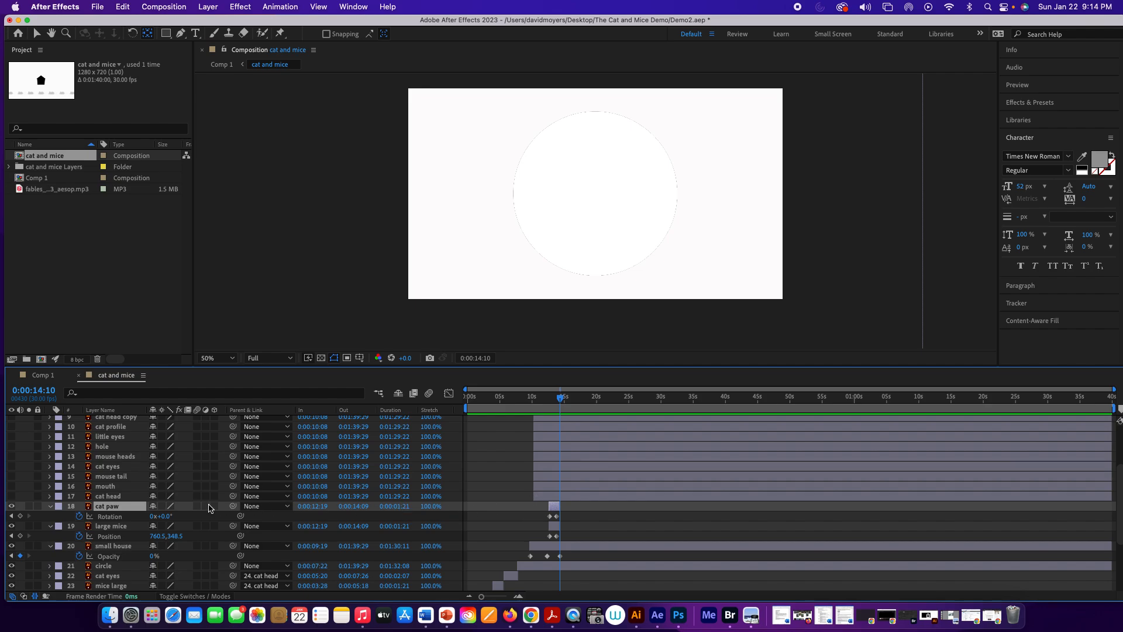
left_click(11, 496)
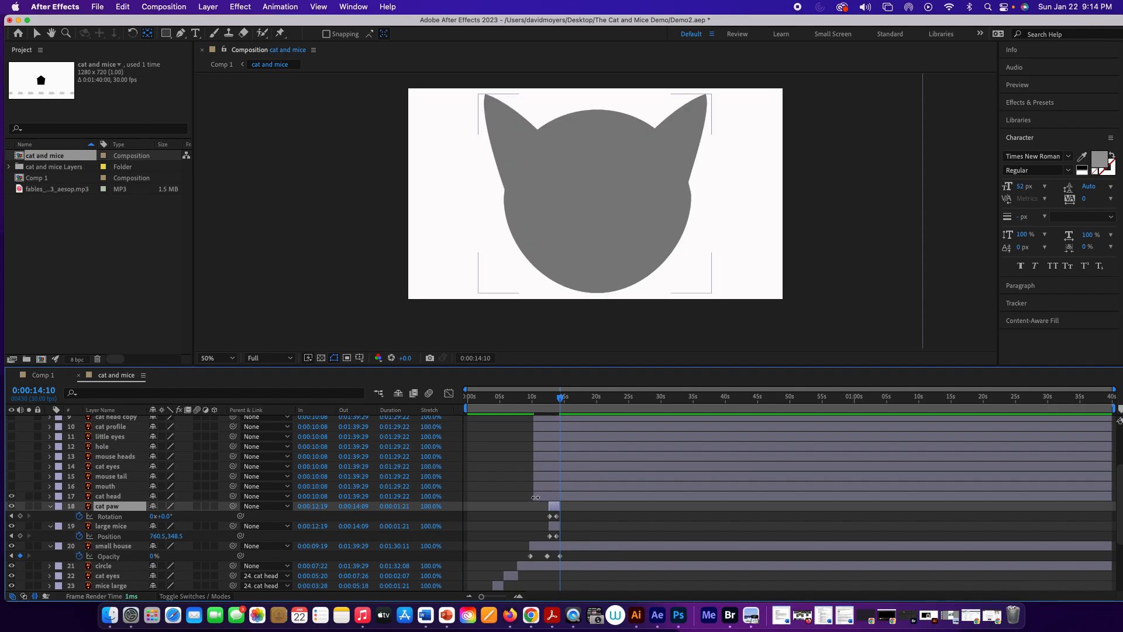
left_click_drag(535, 497, 554, 496)
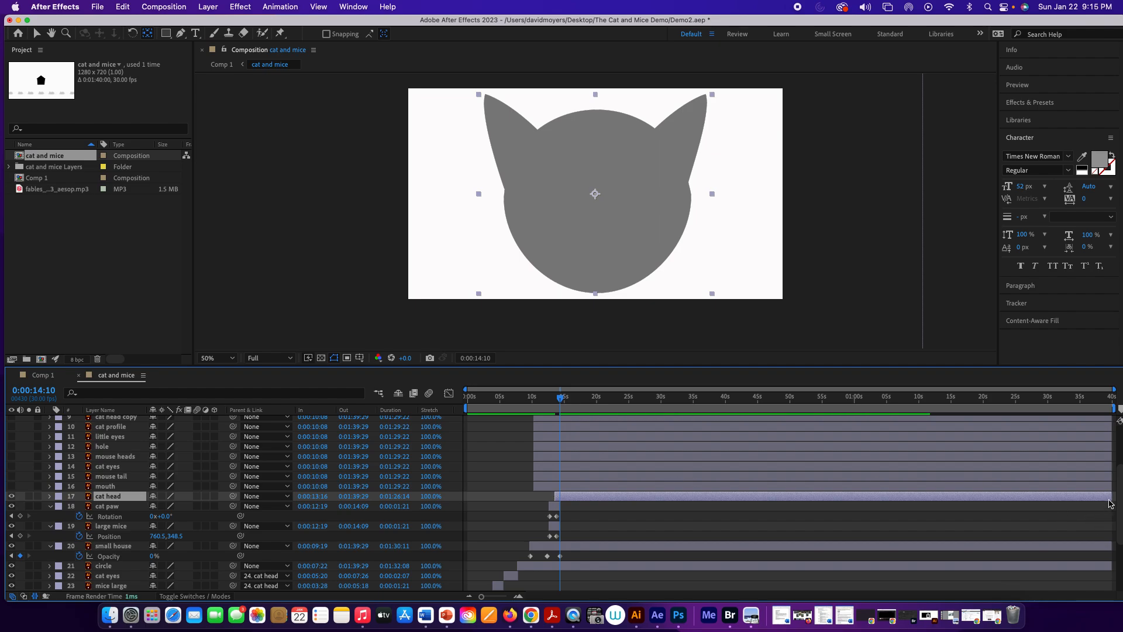
left_click_drag(1109, 502, 630, 497)
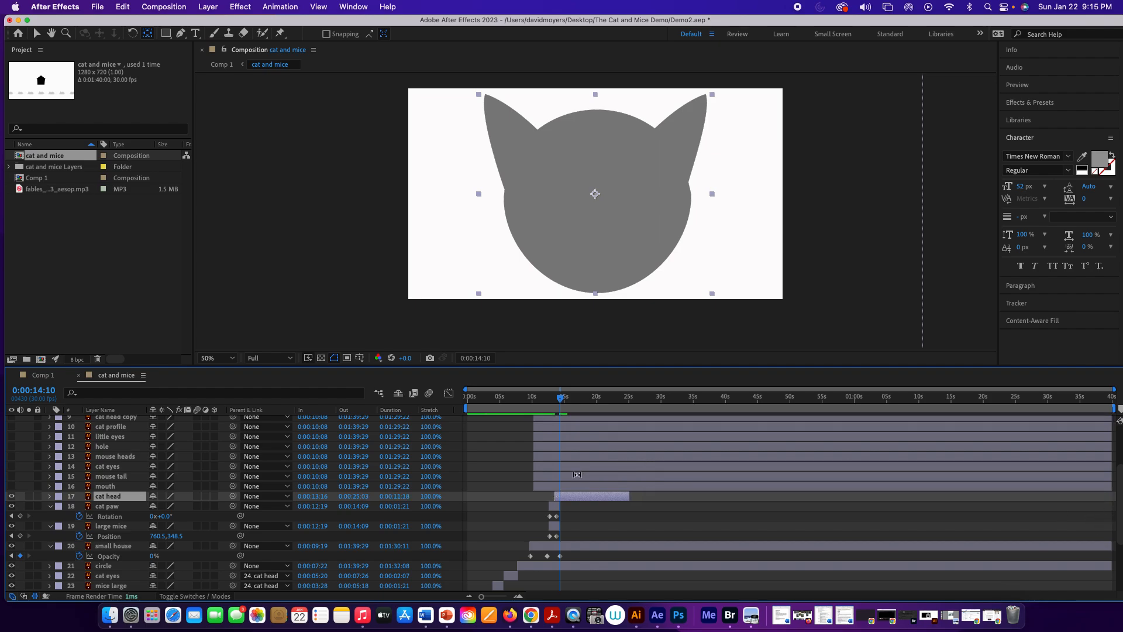
Show the mouth, mouse tail and layer 14 cat eyes, and trim the starts of the mouth and mouse tail to 0:00:13:16.
left_click_drag(537, 487, 556, 487)
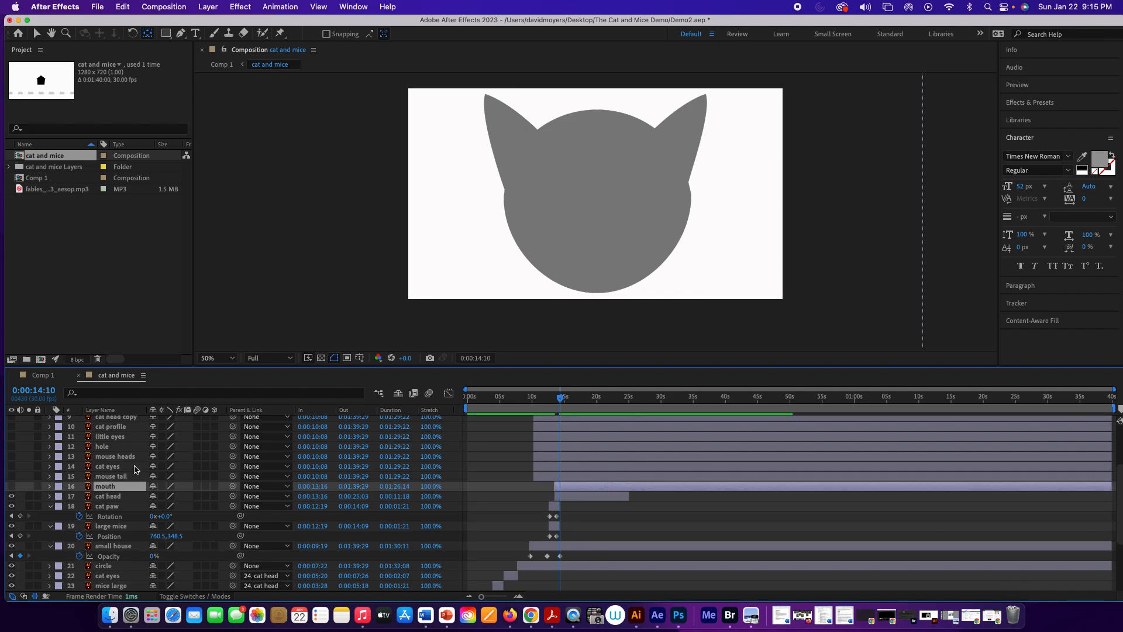
left_click(11, 486)
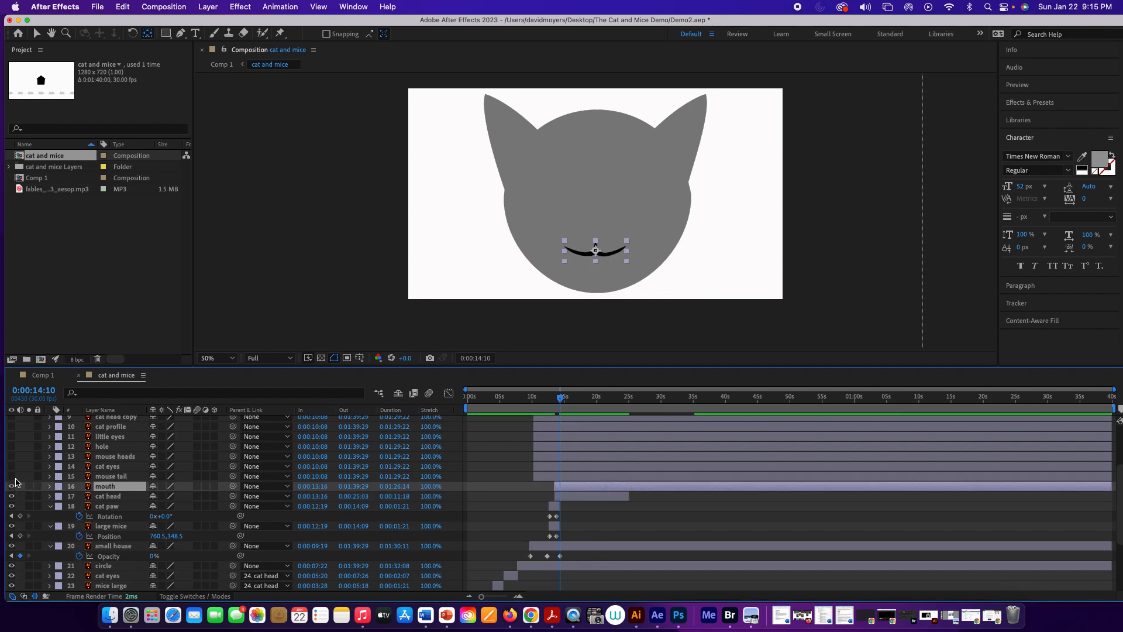
left_click(12, 477)
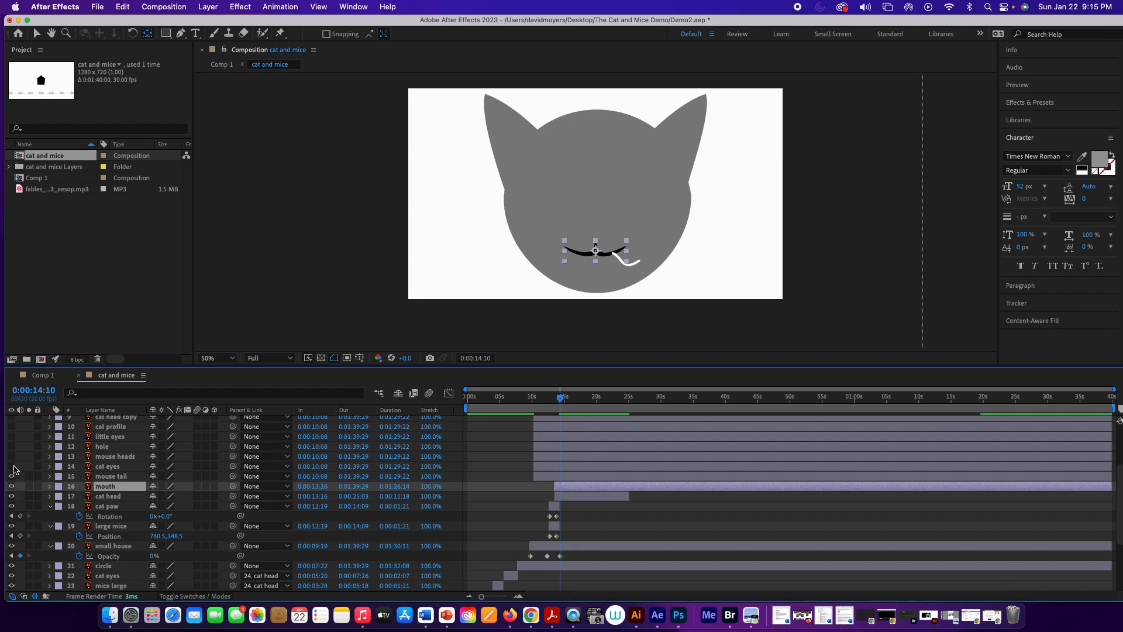
left_click(11, 466)
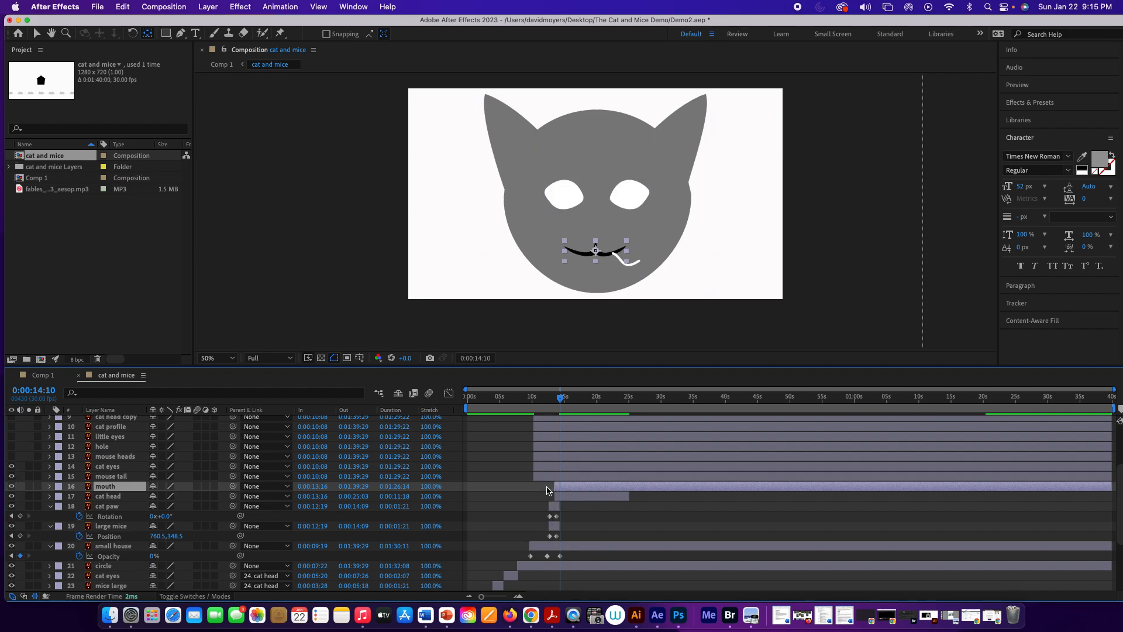
left_click_drag(533, 480, 555, 481)
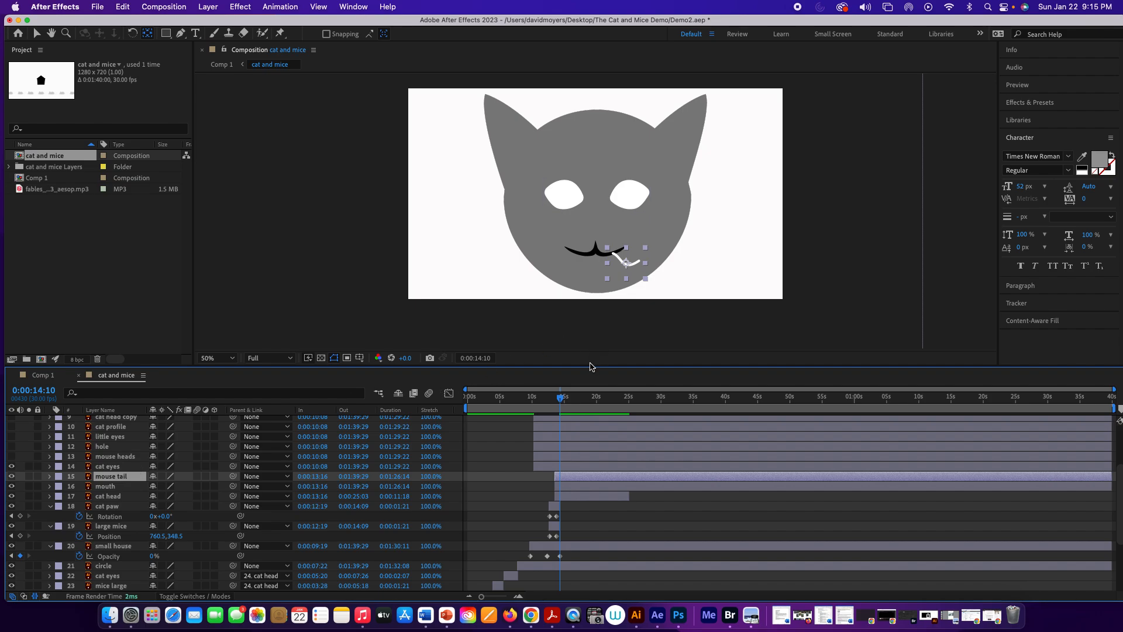
Trim the start of all layers from hanging cat through mouse heads to 0:00:17:19.
left_click_drag(592, 366, 591, 146)
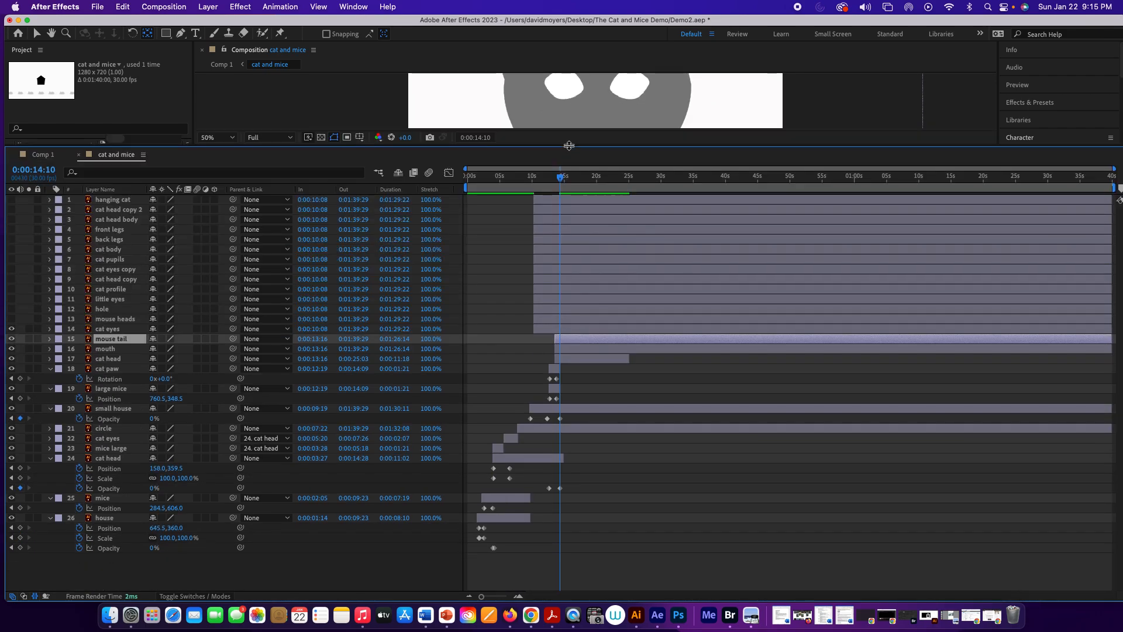
left_click(114, 201)
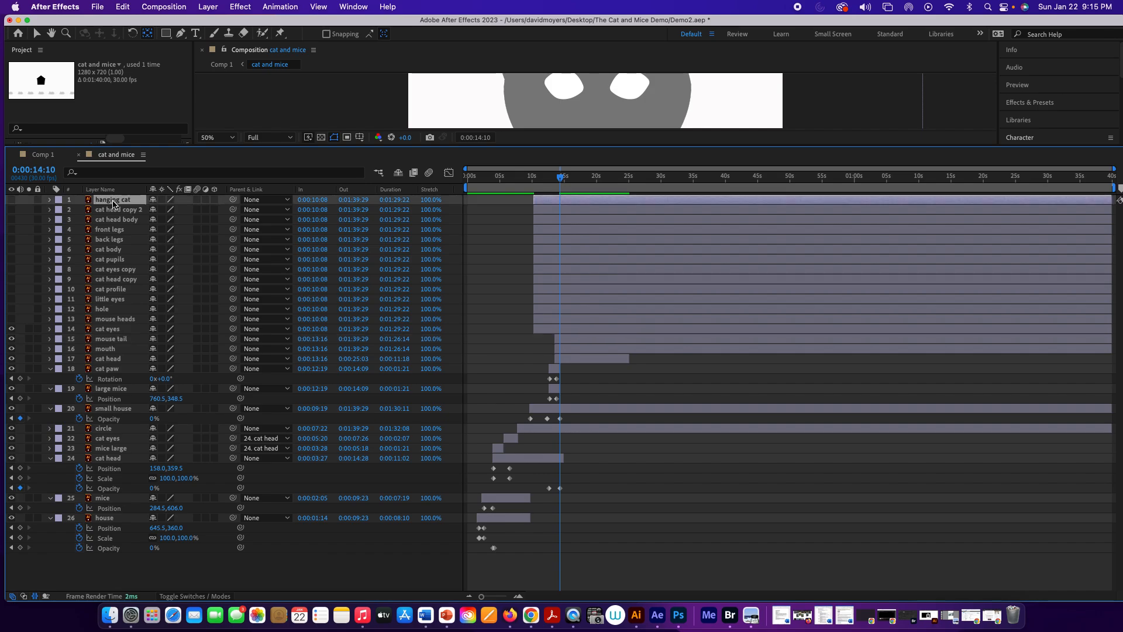
left_click(119, 320, "shift")
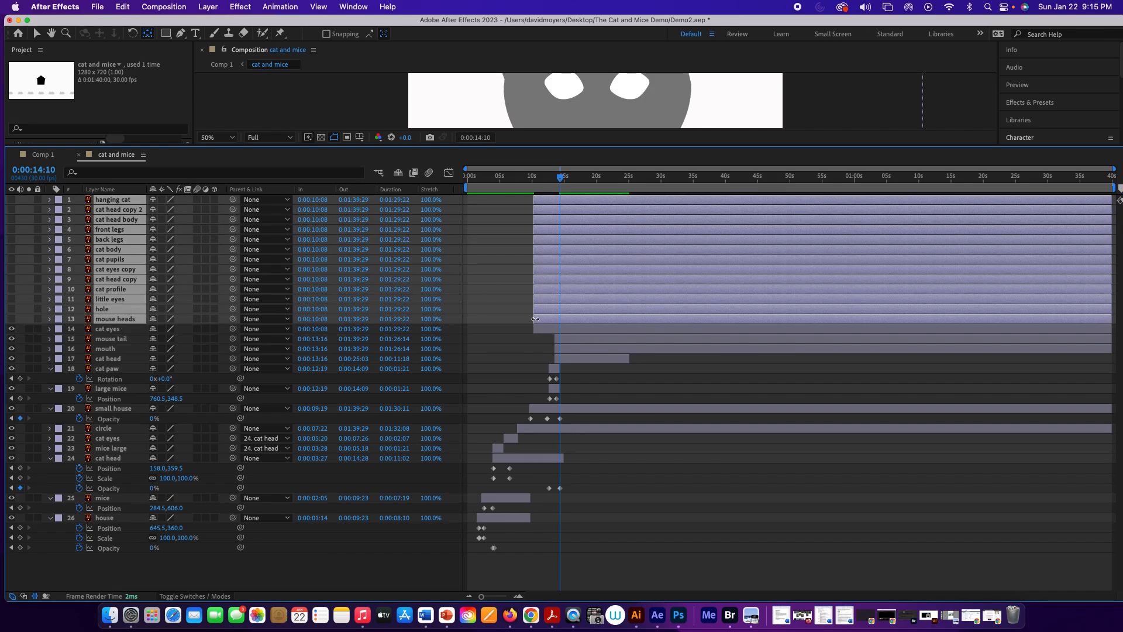
left_click_drag(535, 319, 582, 319)
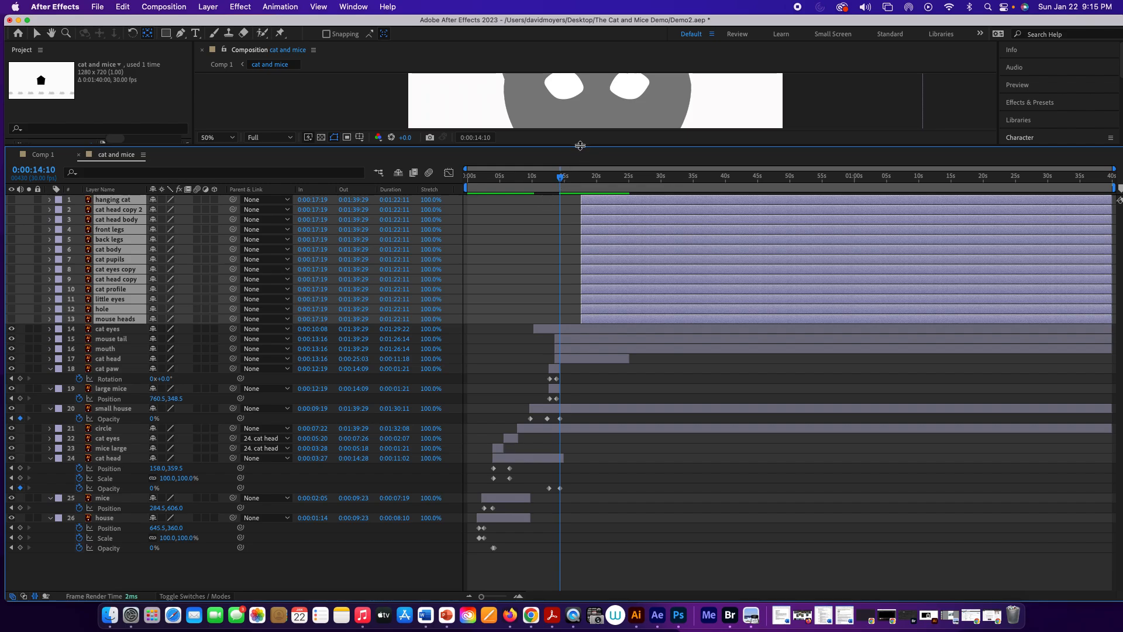
left_click_drag(580, 146, 597, 354)
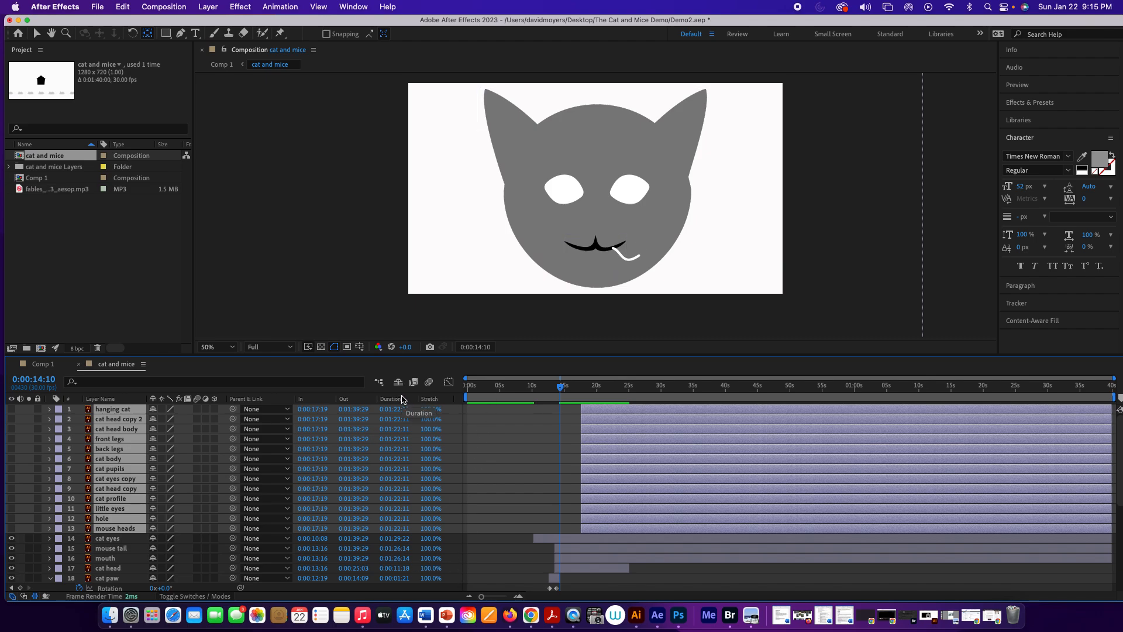
key("F2")
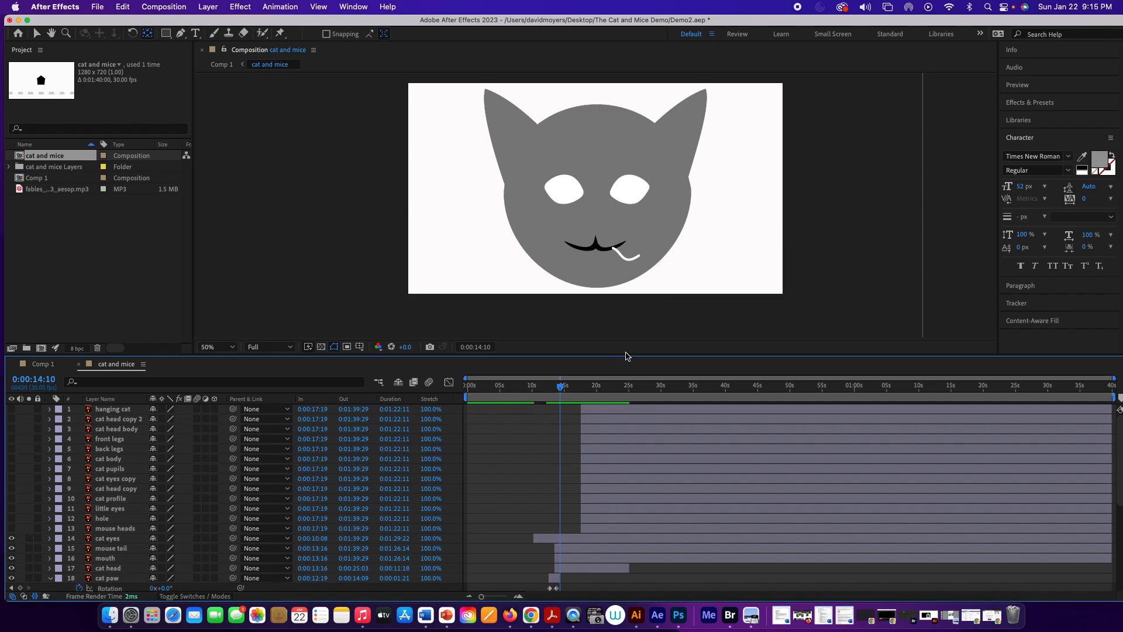
Trim the starts of the layer 17 cat head and the mouth to 0:00:14:00, and the mouse tail's start to 0:00:13:27.
left_click_drag(560, 389, 558, 387)
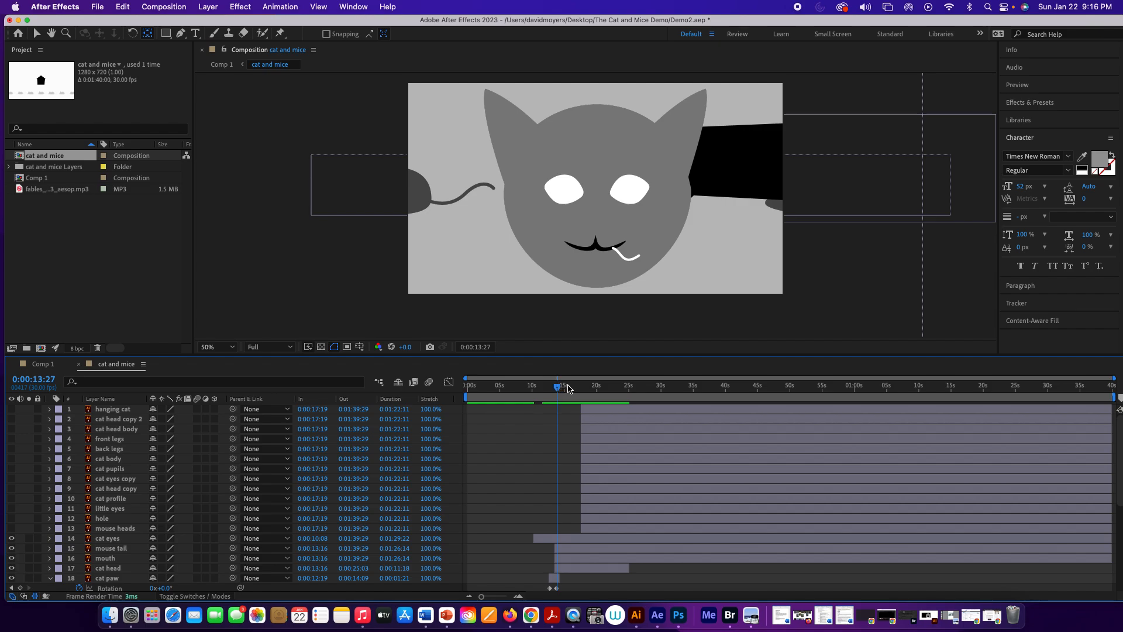
left_click(557, 557)
left_click(129, 567)
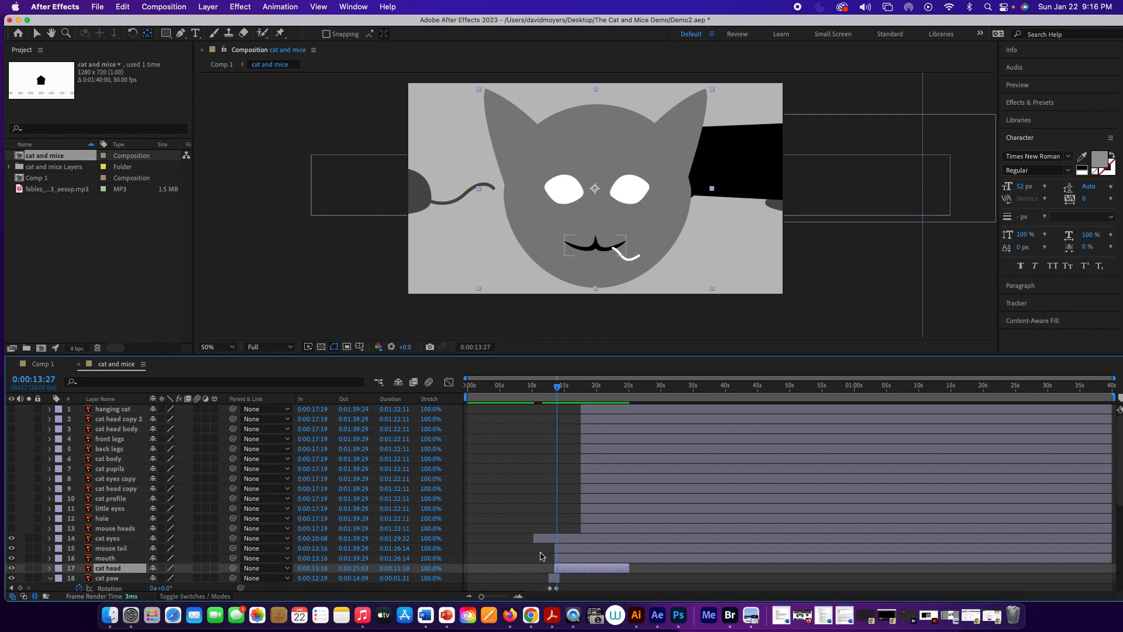
left_click_drag(556, 568, 560, 568)
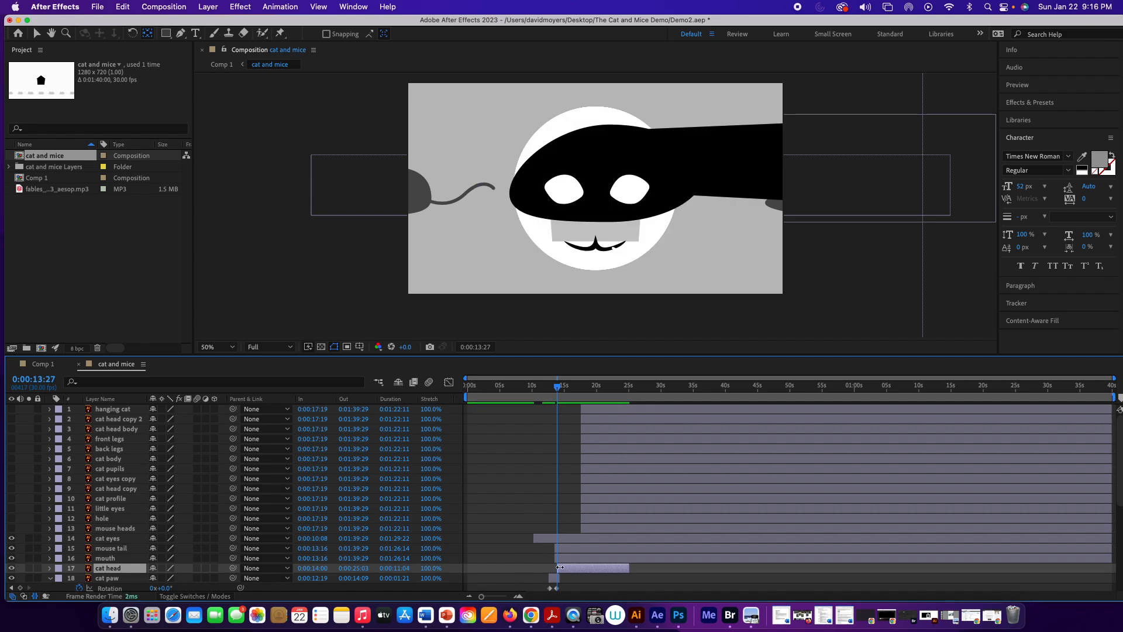
left_click_drag(555, 559, 559, 549)
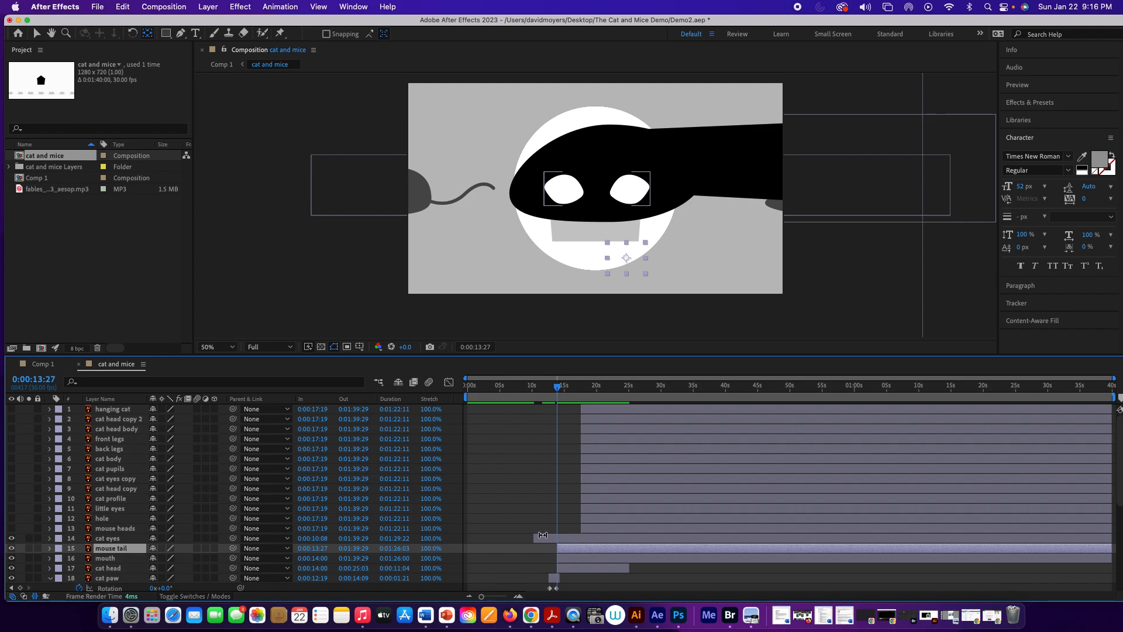
Trim the mouse tail's start to 0:00:14:00 and the layer 14 cat eyes' start to 0:00:14:02.
left_click_drag(535, 537, 580, 539)
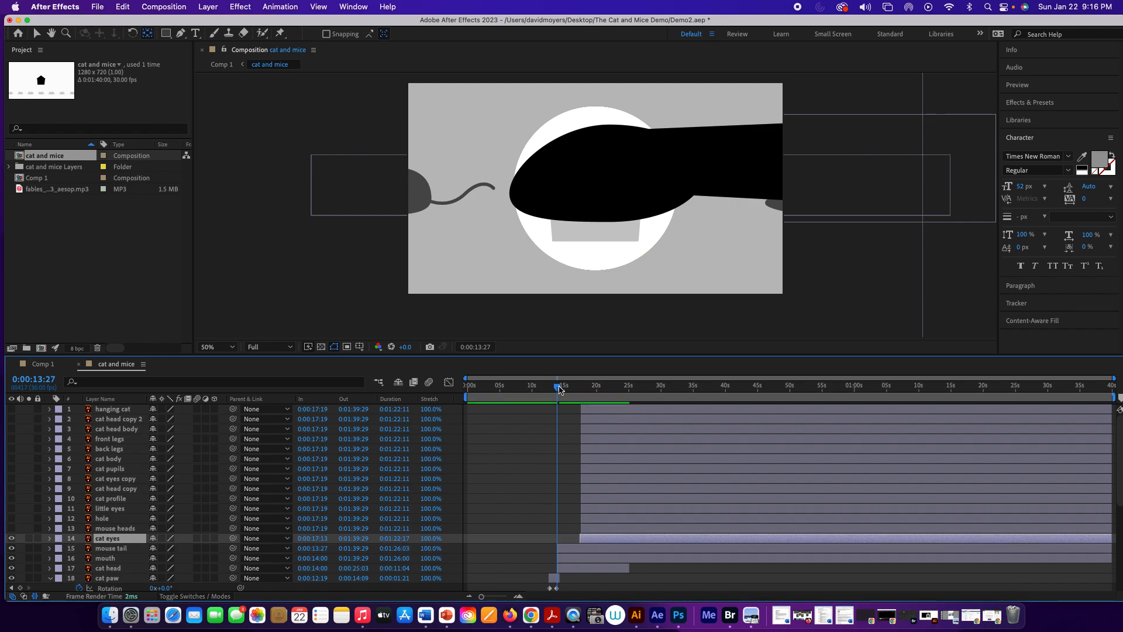
mouse_move(559, 388)
left_mouse_down()
mouse_move(549, 388)
mouse_move(562, 386)
left_mouse_up()
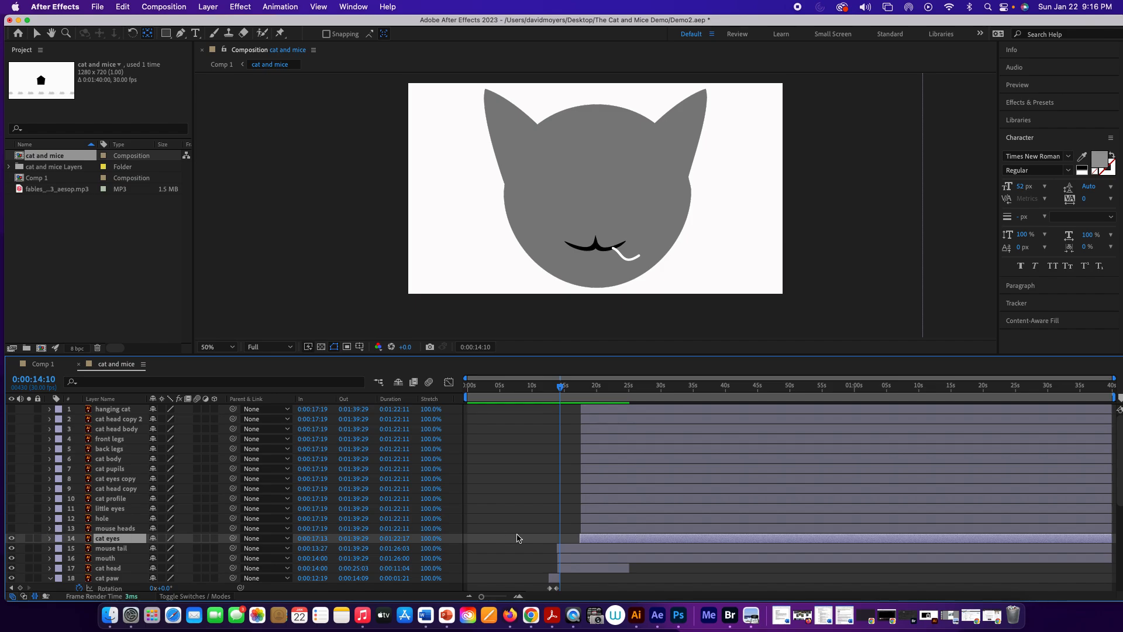
left_click(557, 548)
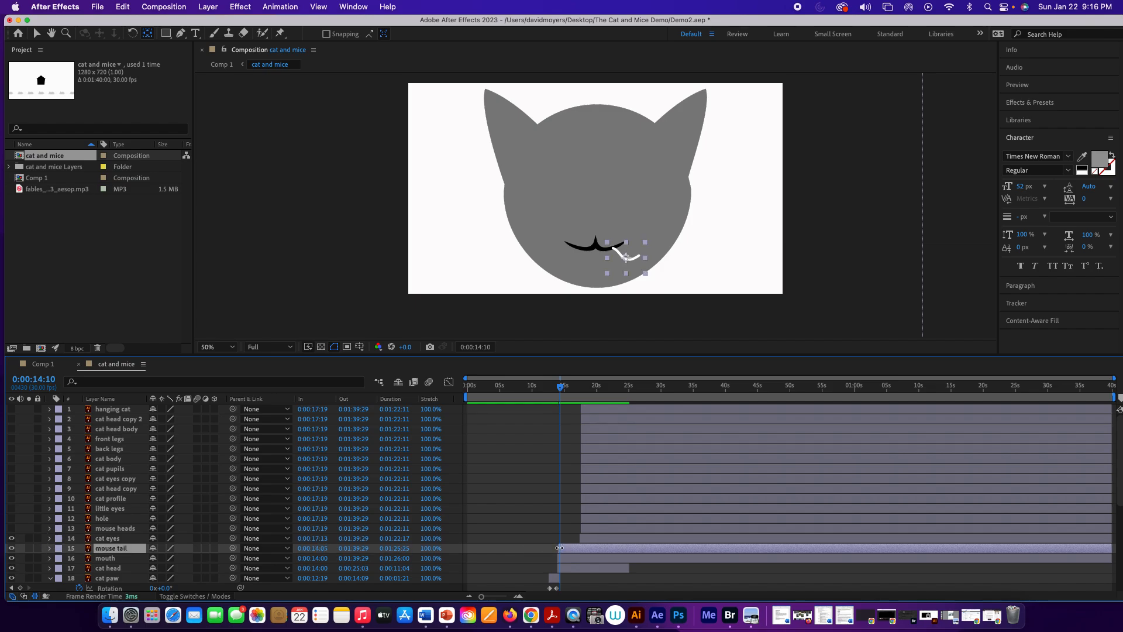
left_click_drag(559, 547, 558, 547)
left_click(143, 538)
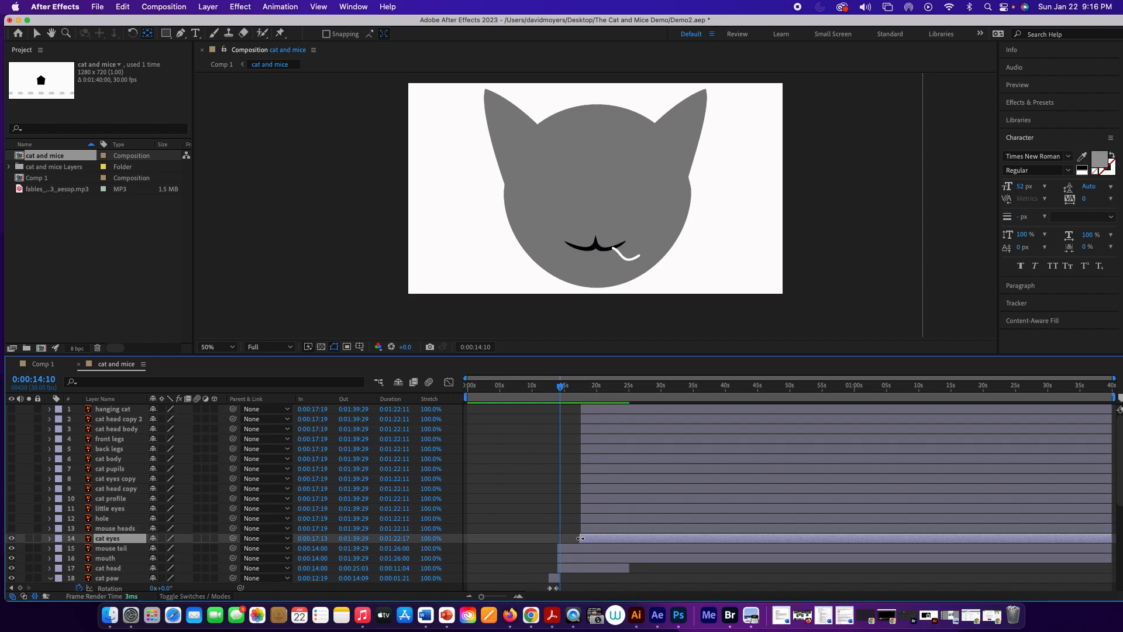
left_click_drag(580, 538, 559, 539)
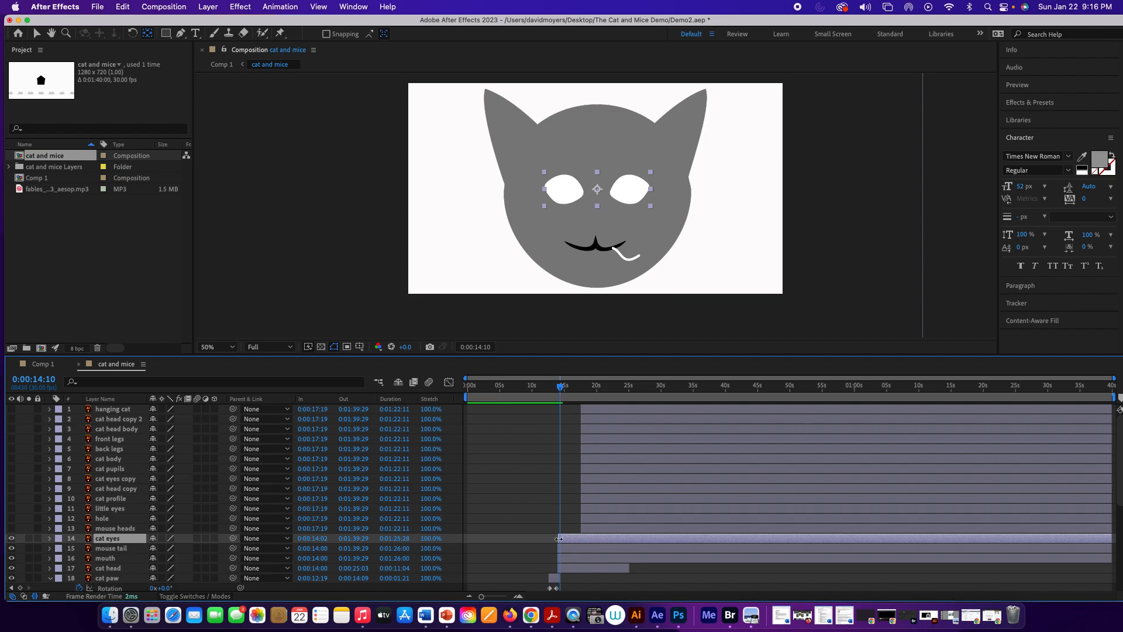
Preview the cat face's appearance with the text in Comp 1 from 0:00:08:21, replay it from 0:00:13:27 and 0:00:12:16, and stop at 0:00:15:07.
left_click_drag(560, 387, 562, 390)
left_click(39, 364)
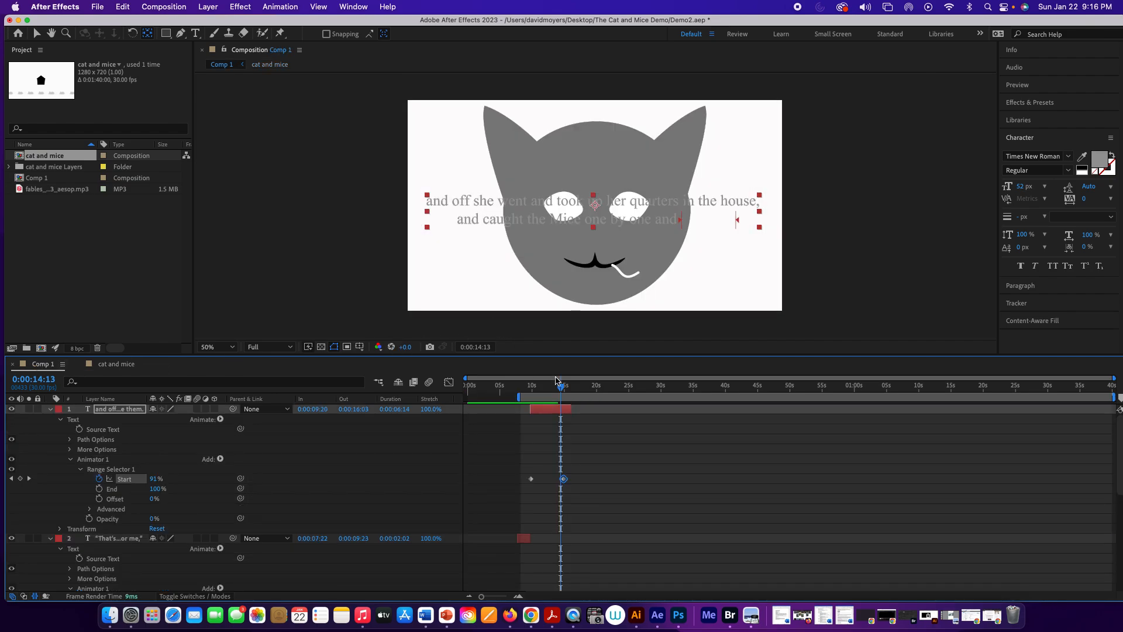
left_click_drag(562, 390, 524, 393)
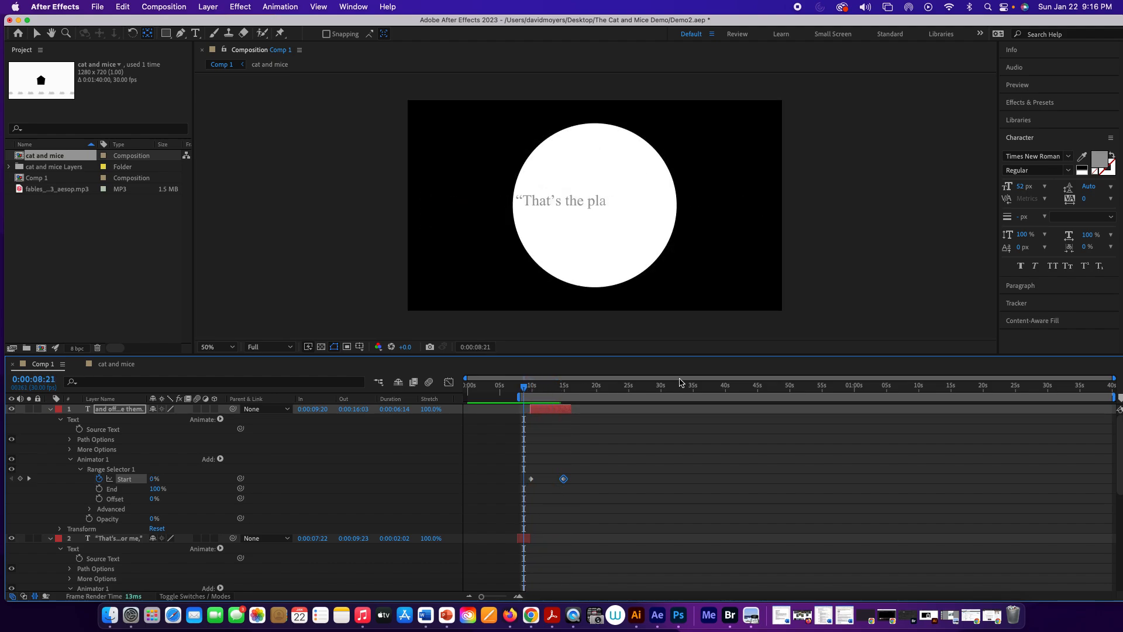
key("space")
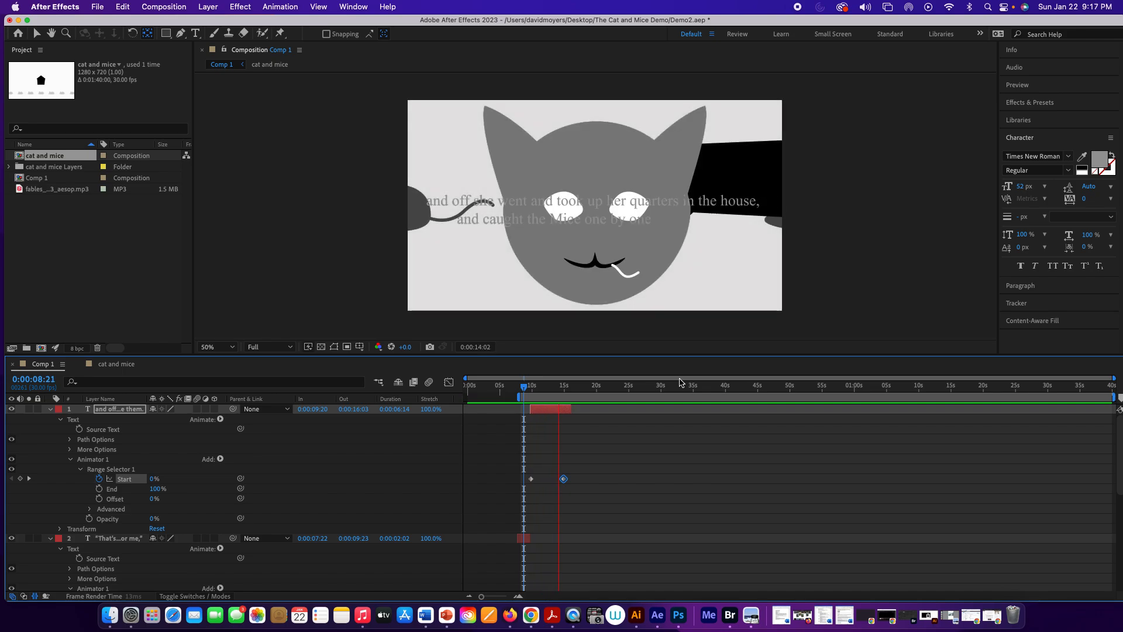
key("space")
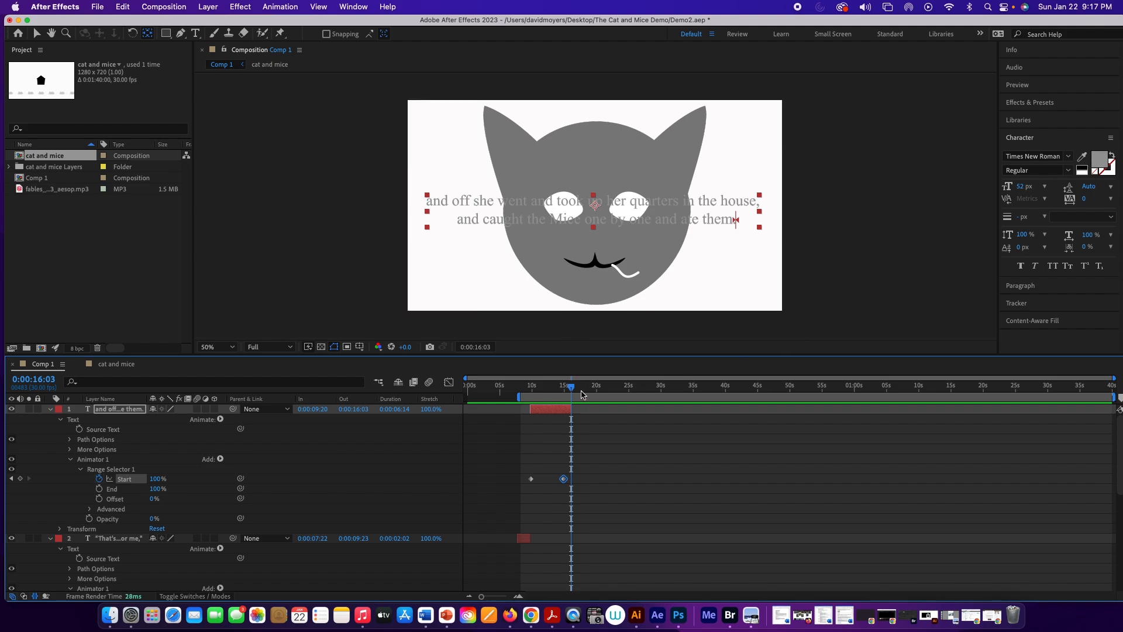
left_click_drag(576, 391, 557, 391)
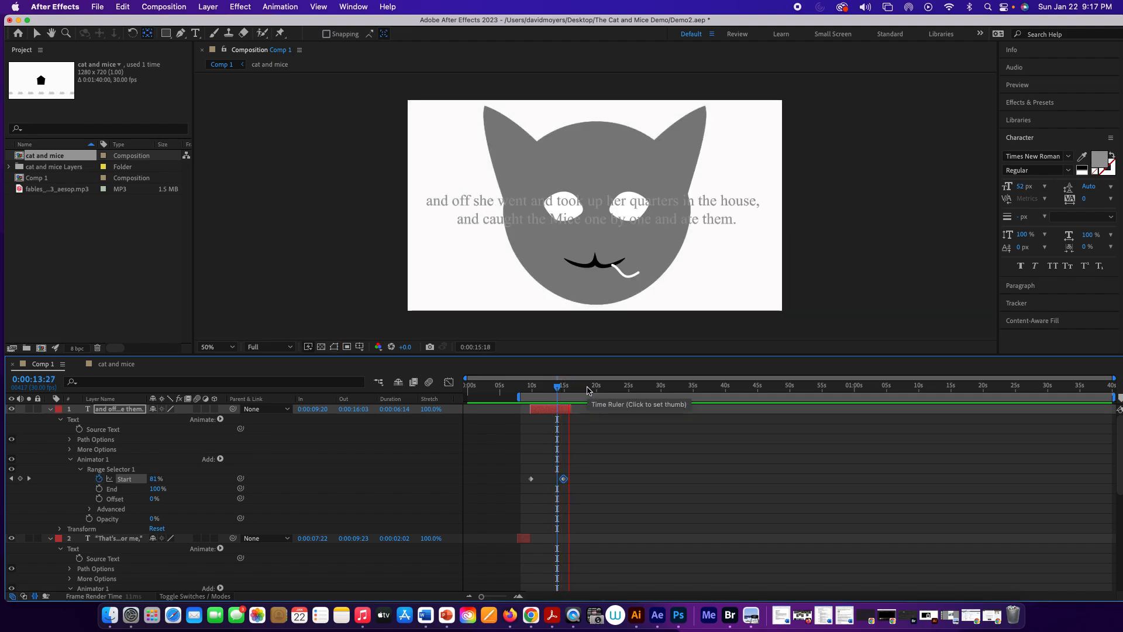
left_click(576, 391)
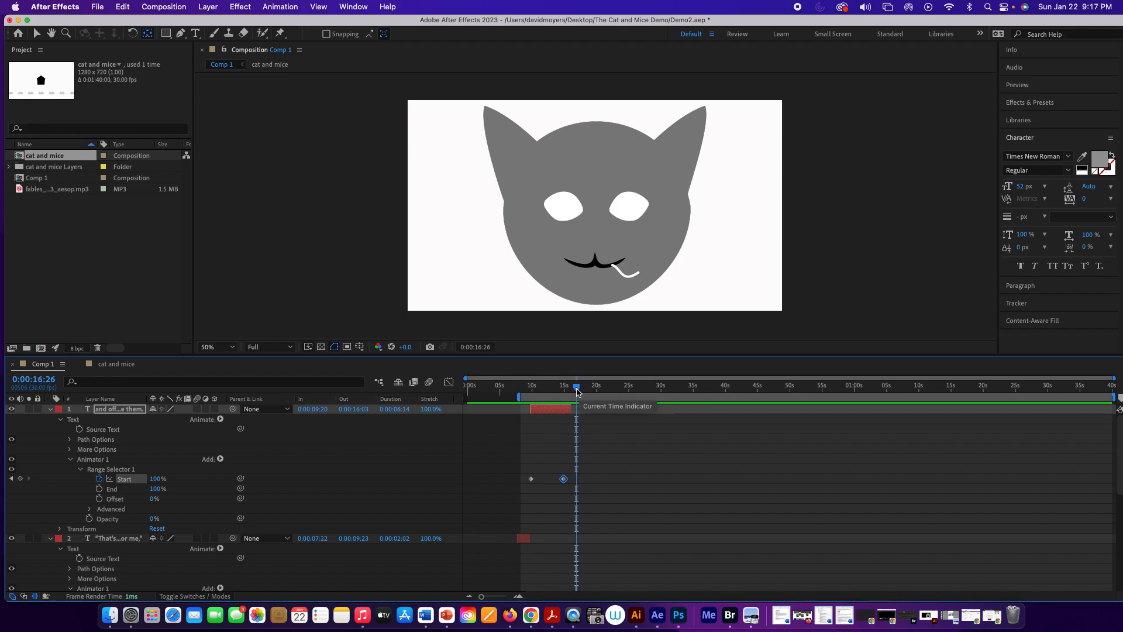
left_click_drag(576, 391, 549, 391)
key("space")
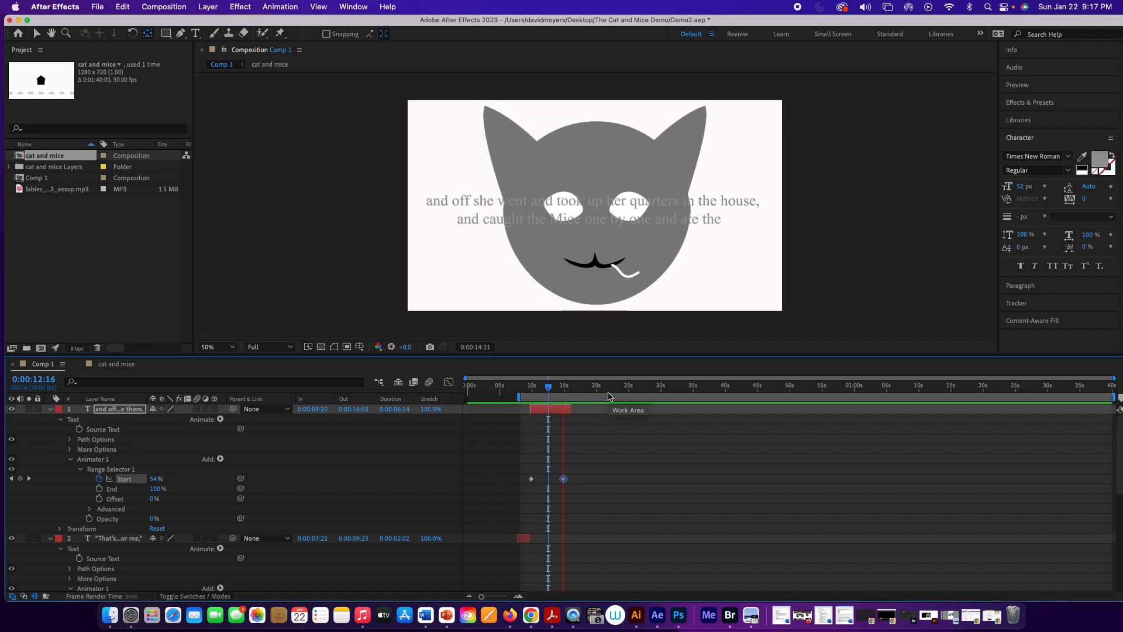
key("space")
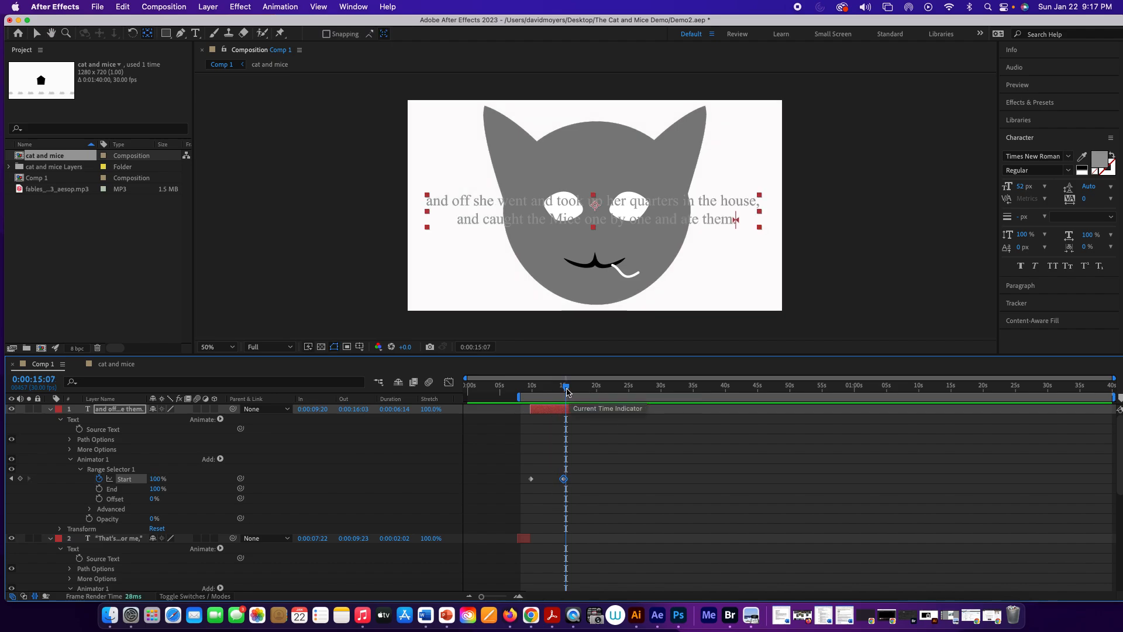
In the cat and mice composition, move the mouse tail's anchor point to its mouth end and keyframe its rotation at 0° at 0:00:15:07.
left_click(117, 364)
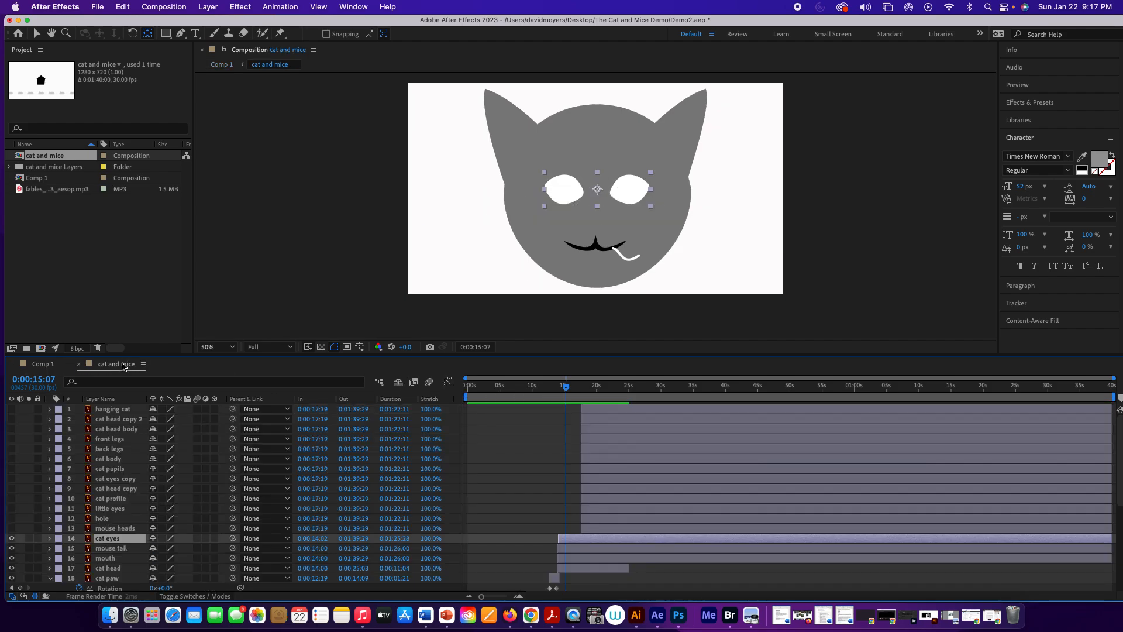
left_click(112, 549)
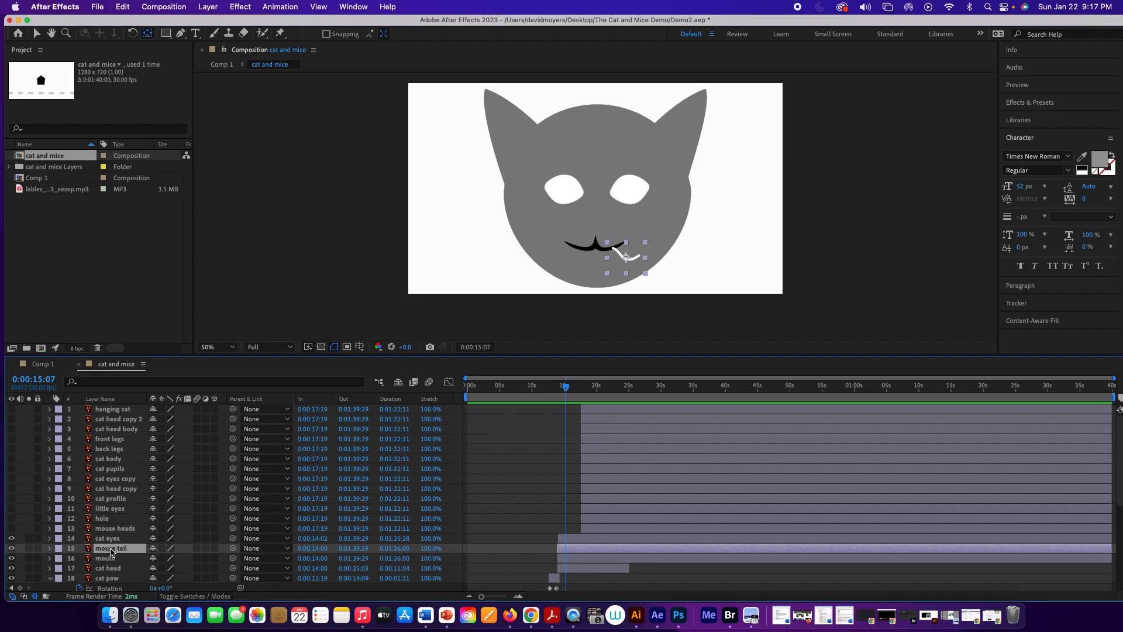
key("r")
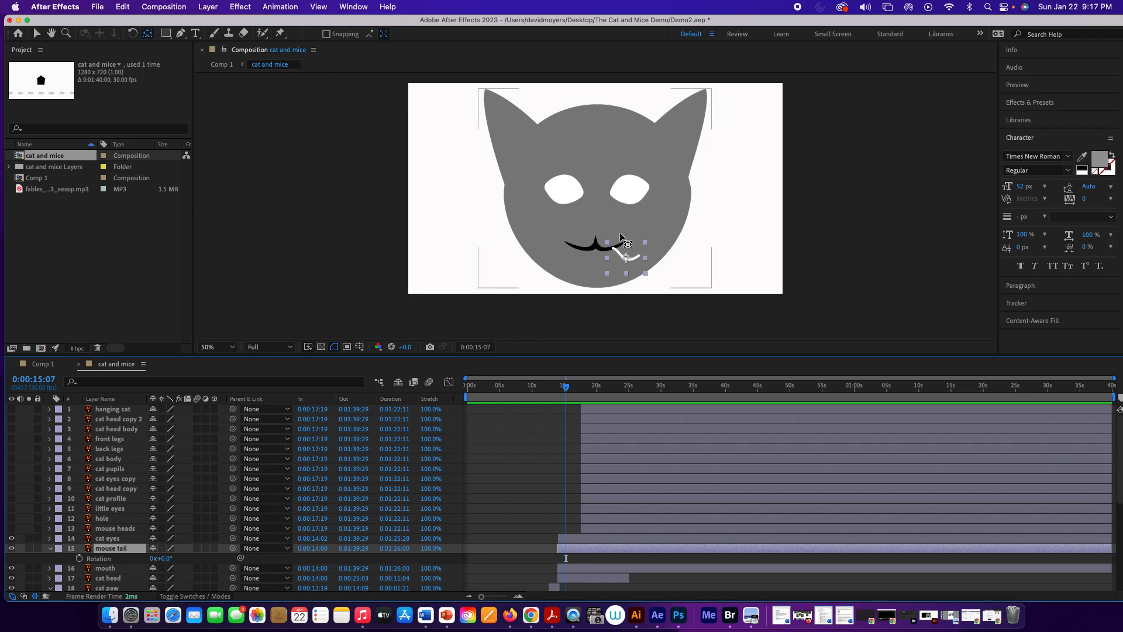
left_click_drag(625, 257, 612, 243)
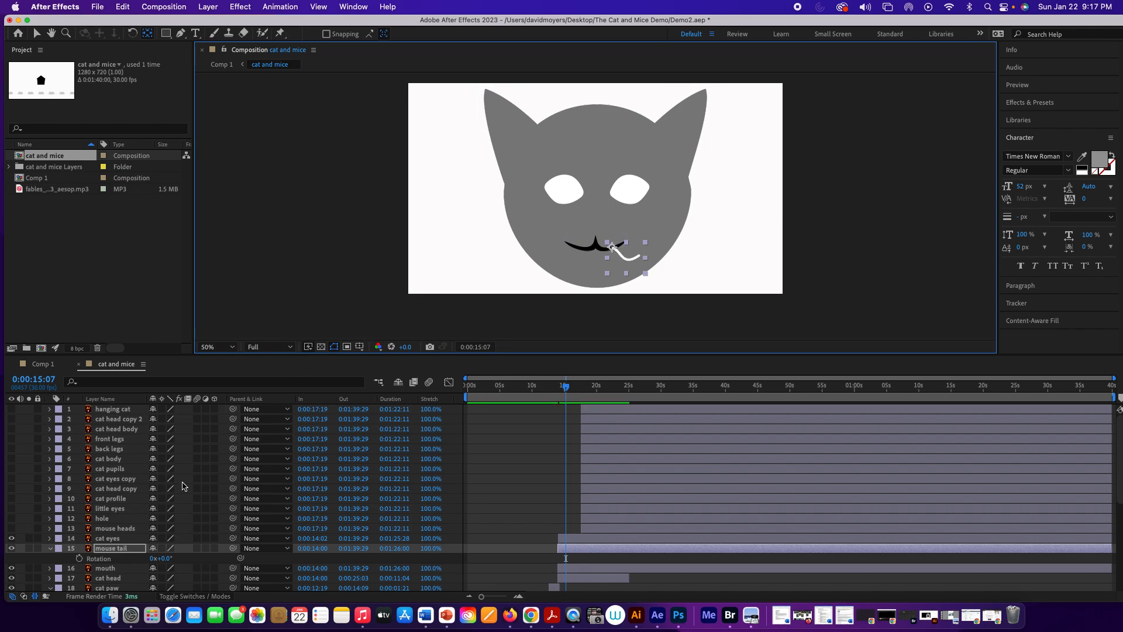
left_click(80, 559)
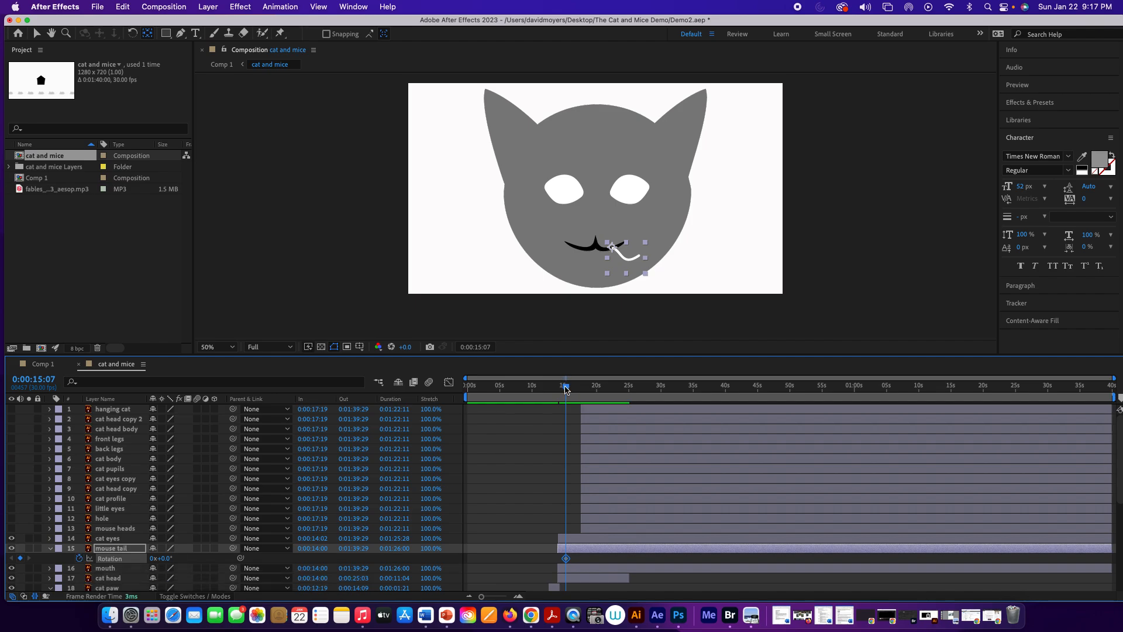
Keyframe the mouse tail's rotation at 0° at 0:00:14:02 and at 45° at 0:00:14:22.
left_click_drag(565, 389, 558, 391)
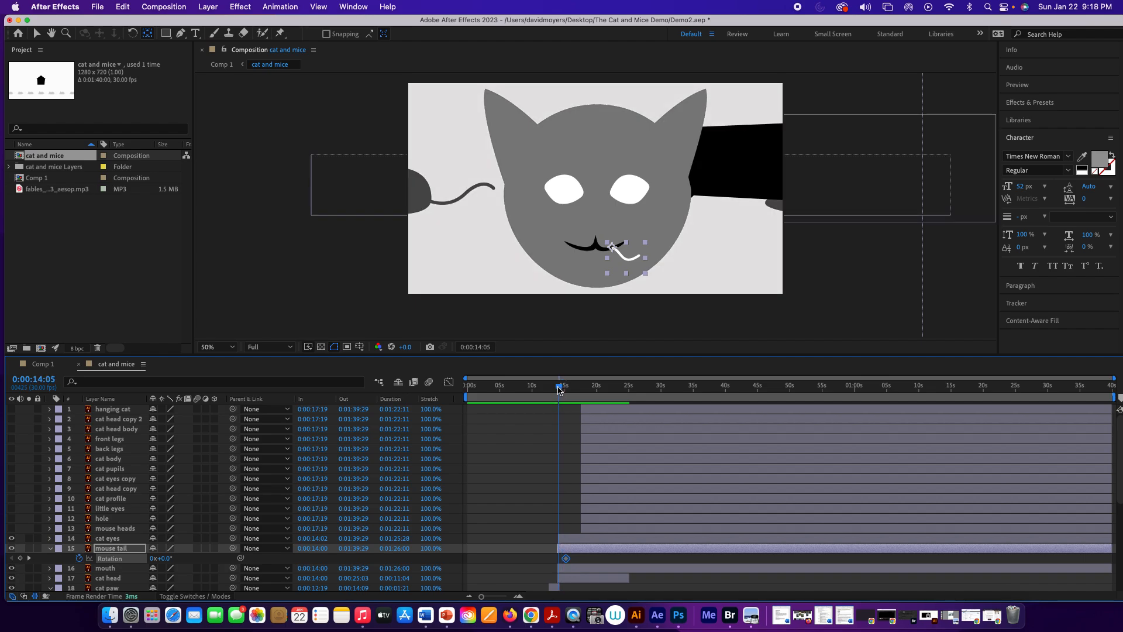
left_click_drag(559, 390, 558, 390)
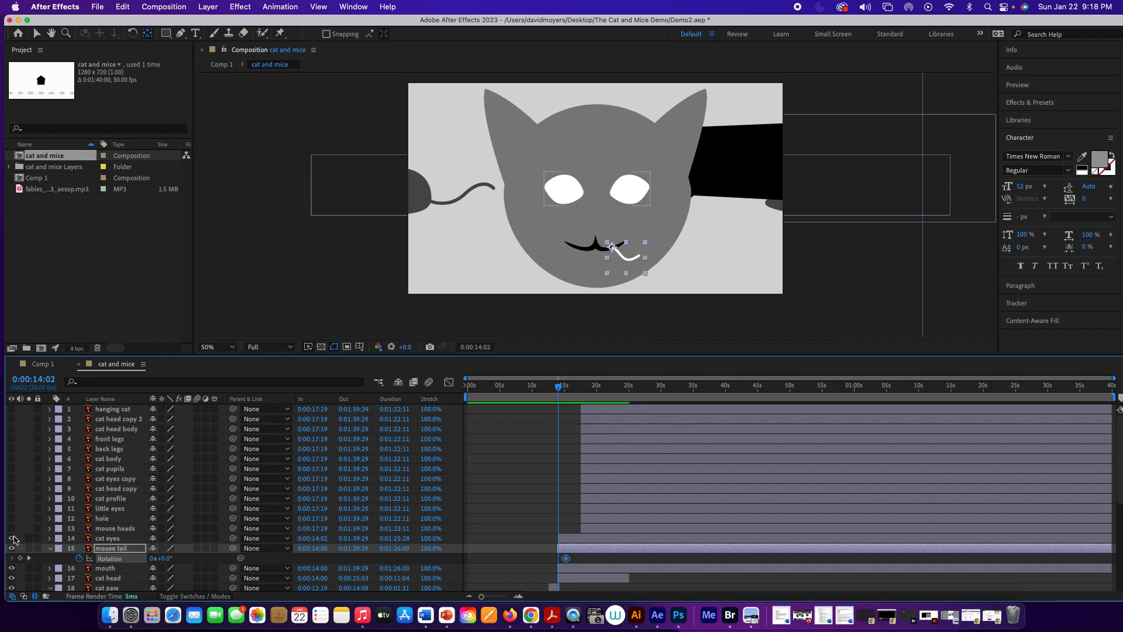
left_click(20, 558)
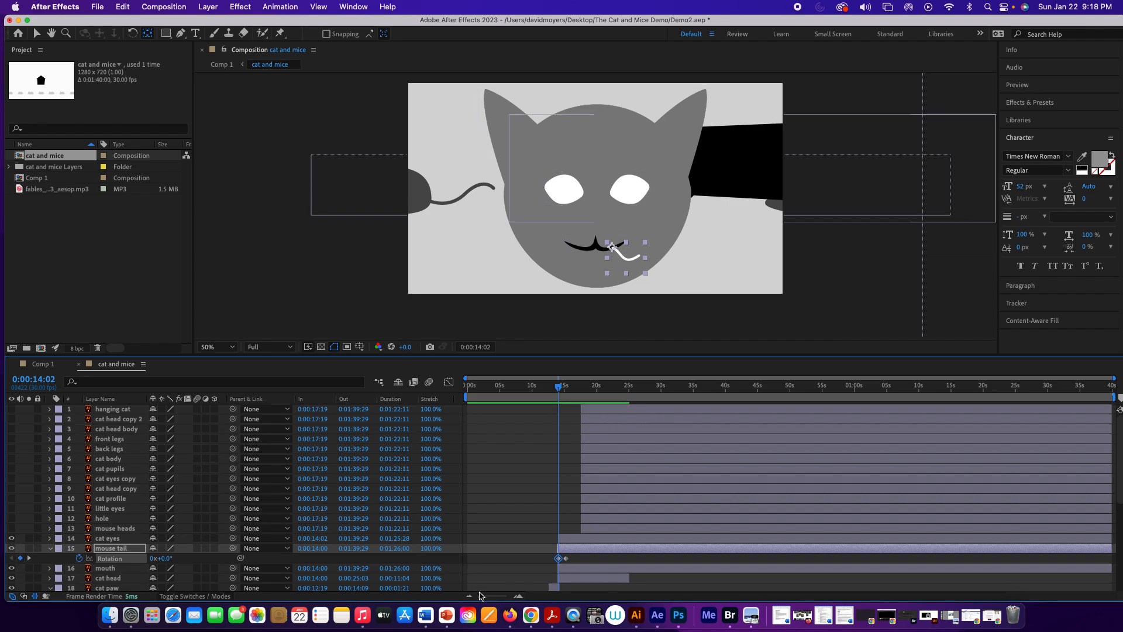
left_click_drag(480, 598, 499, 598)
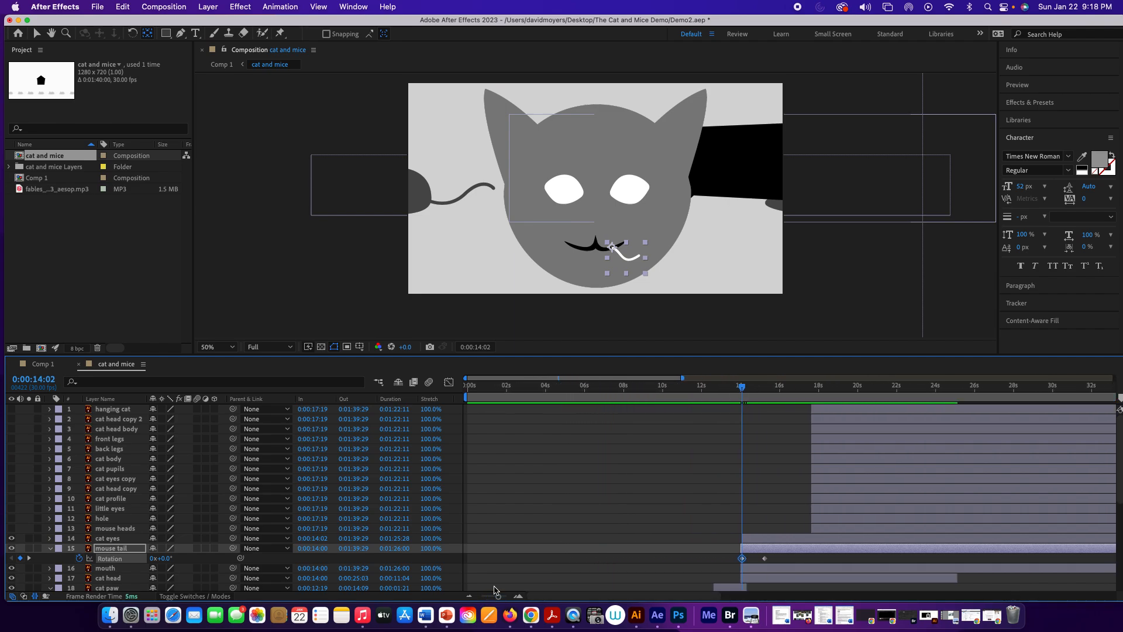
left_click_drag(741, 387, 755, 393)
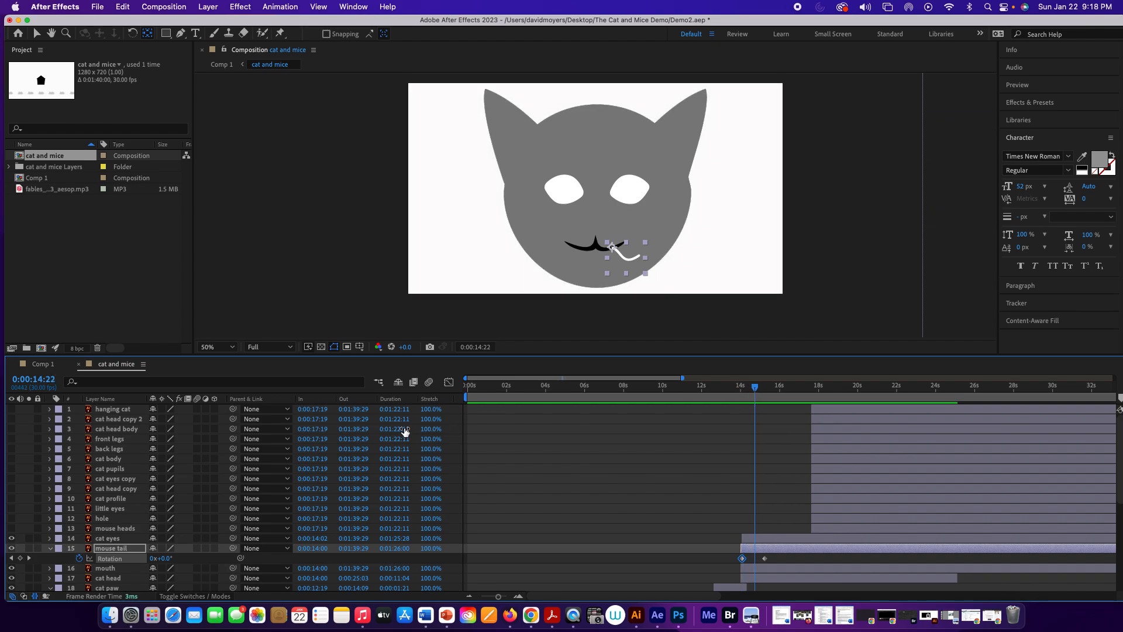
left_click_drag(162, 560, 188, 559)
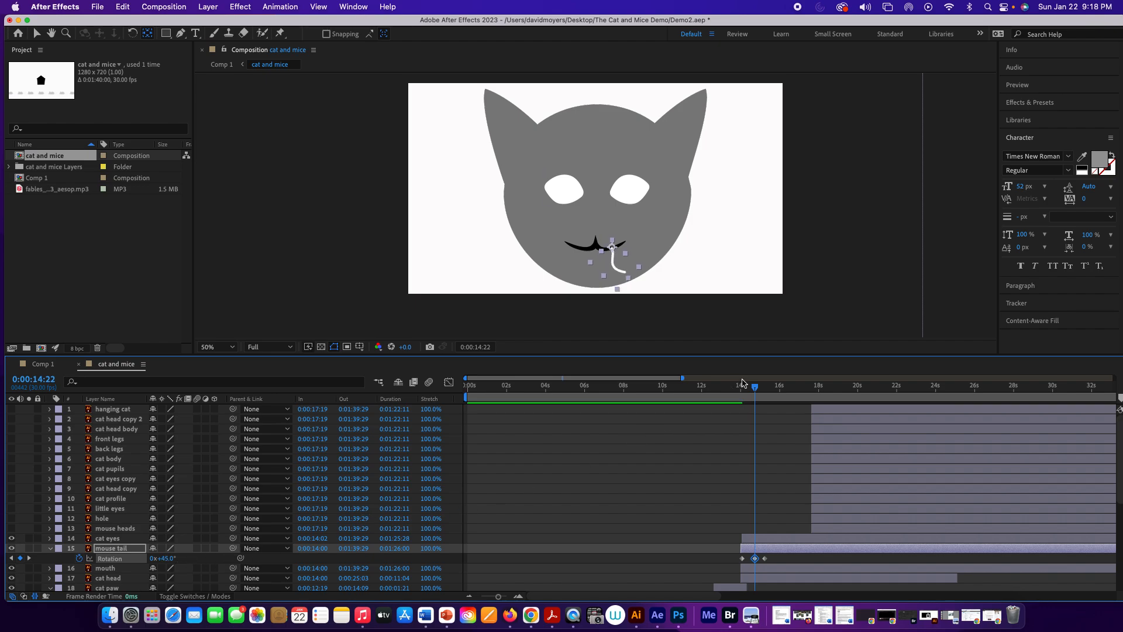
Preview the mouse tail's swing with the text in Comp 1 from 0:00:12:01, stop at 0:00:15:17, and return to 0:00:12:18.
left_click_drag(752, 388, 700, 389)
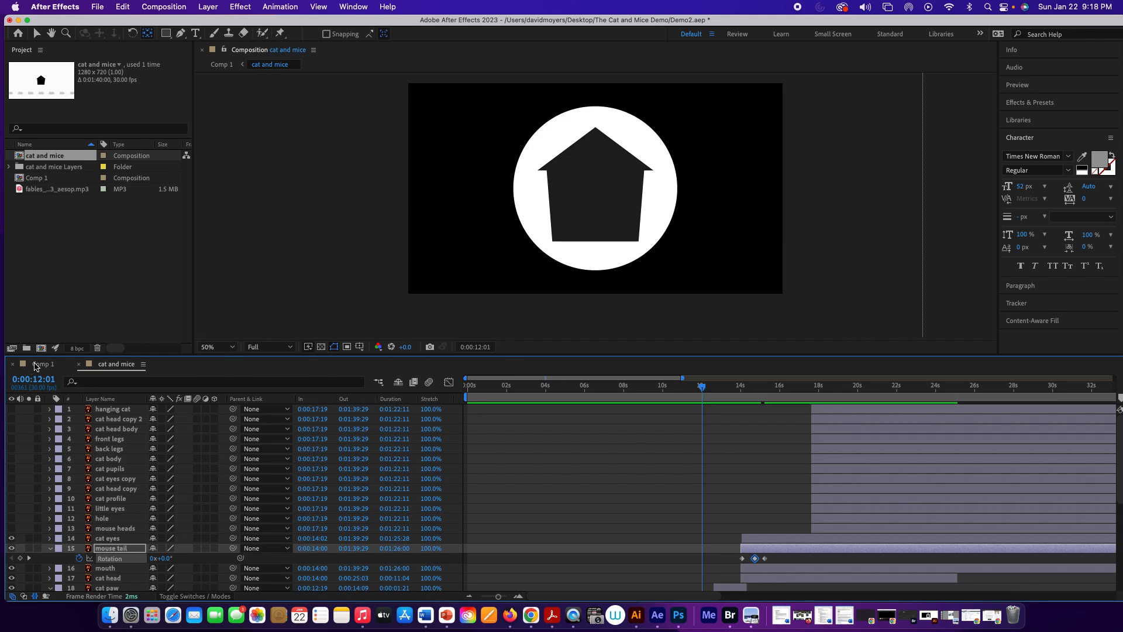
left_click(37, 364)
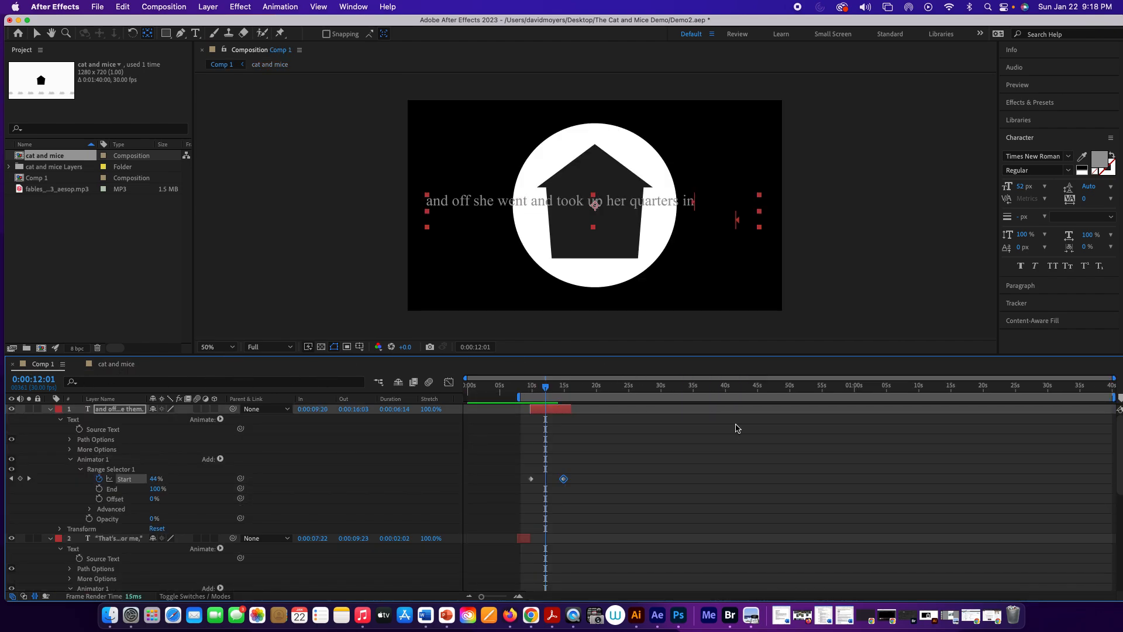
key("space")
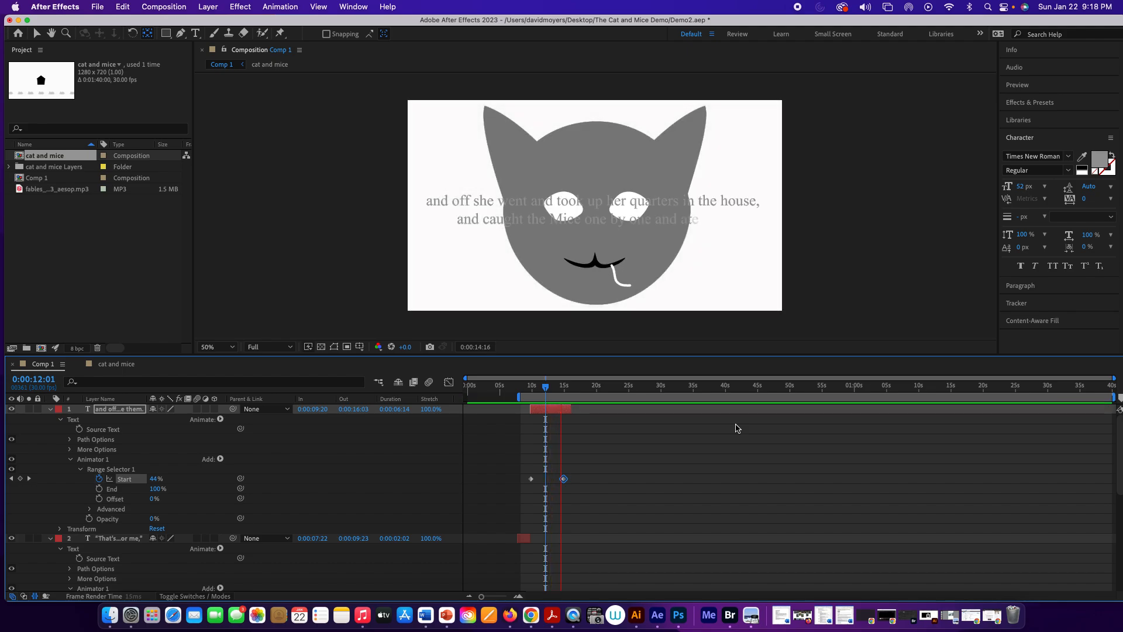
key("space")
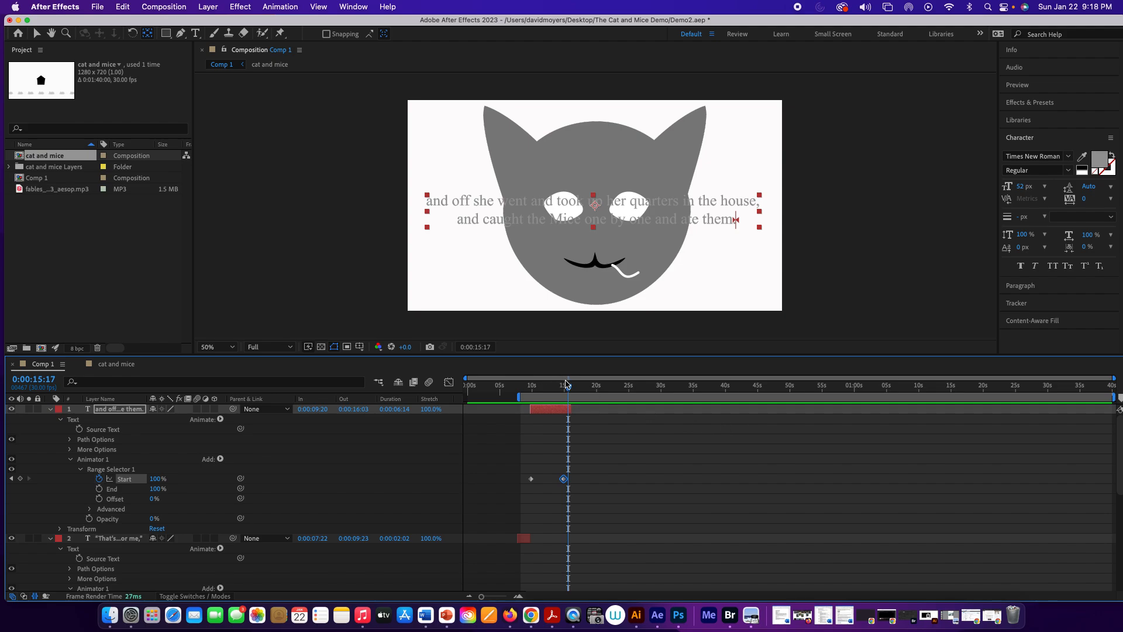
left_click_drag(569, 389, 549, 393)
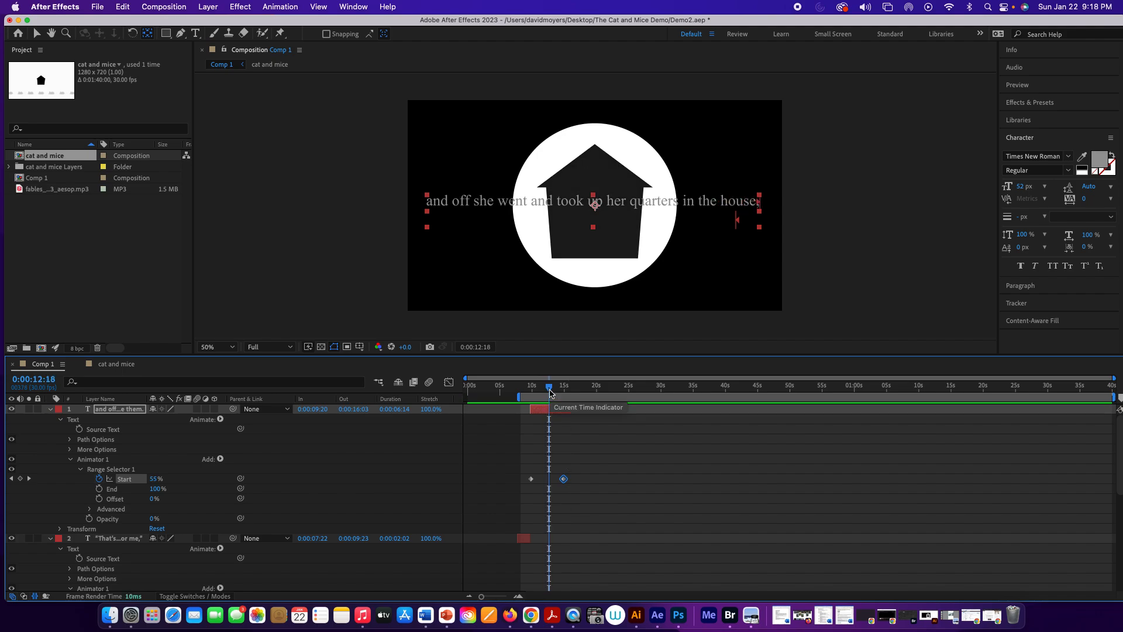
left_click(133, 410)
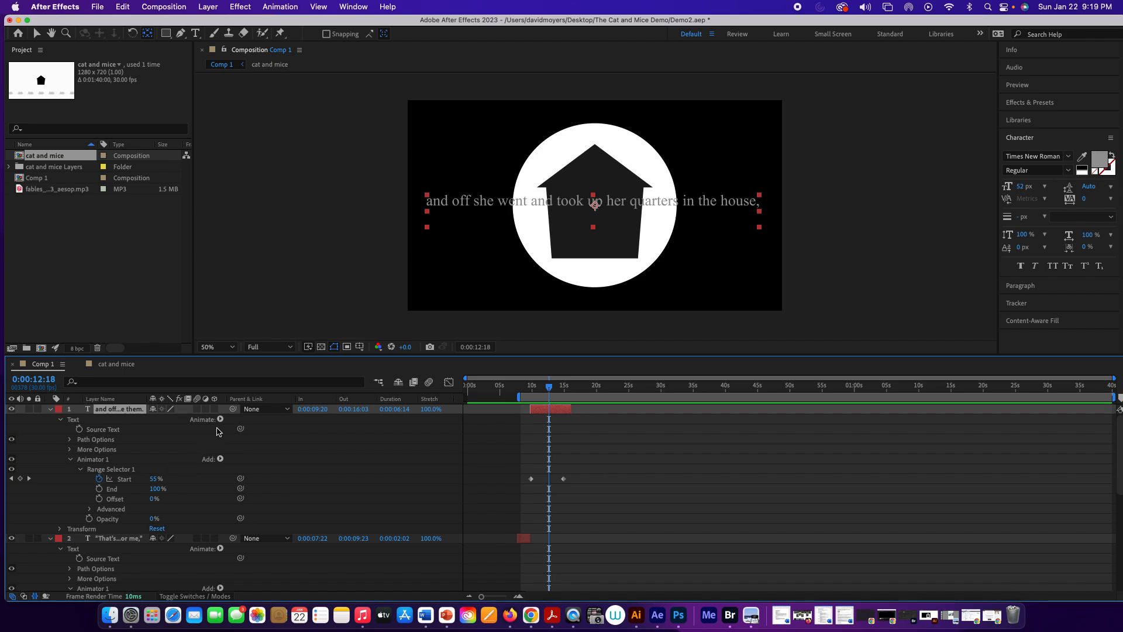
left_click(103, 461)
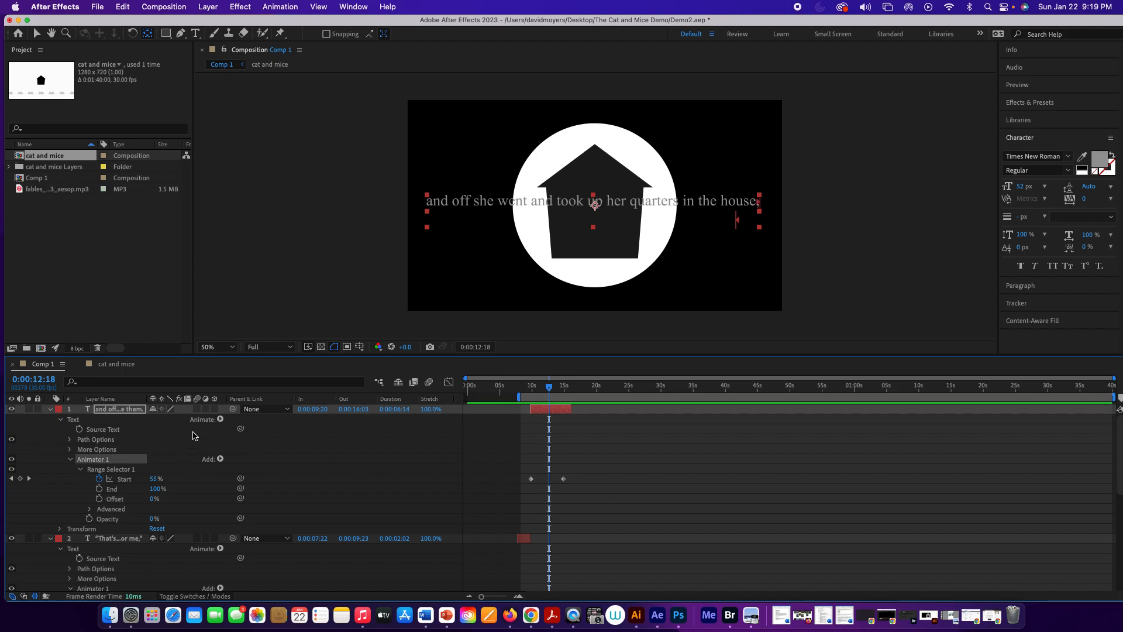
left_click(220, 419)
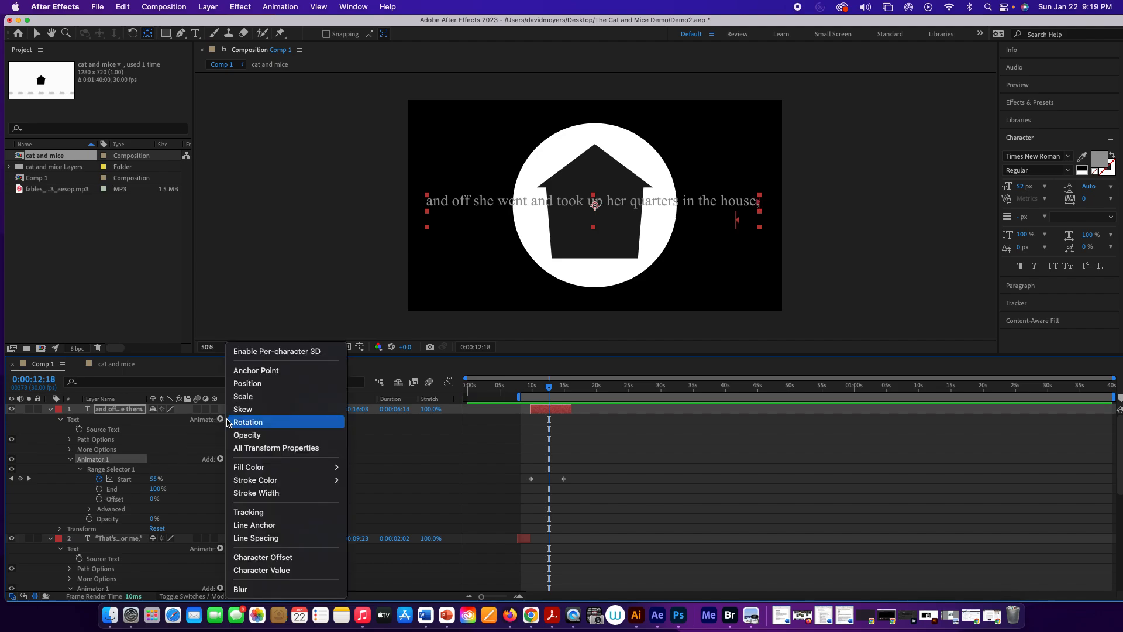
mouse_move(242, 467)
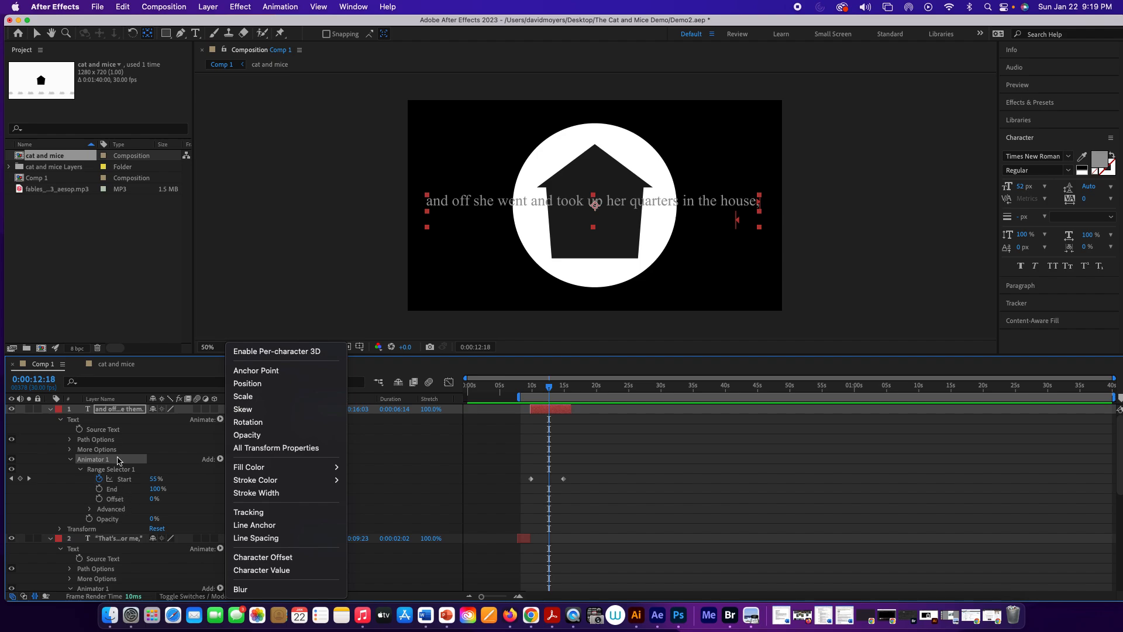
left_click(131, 429)
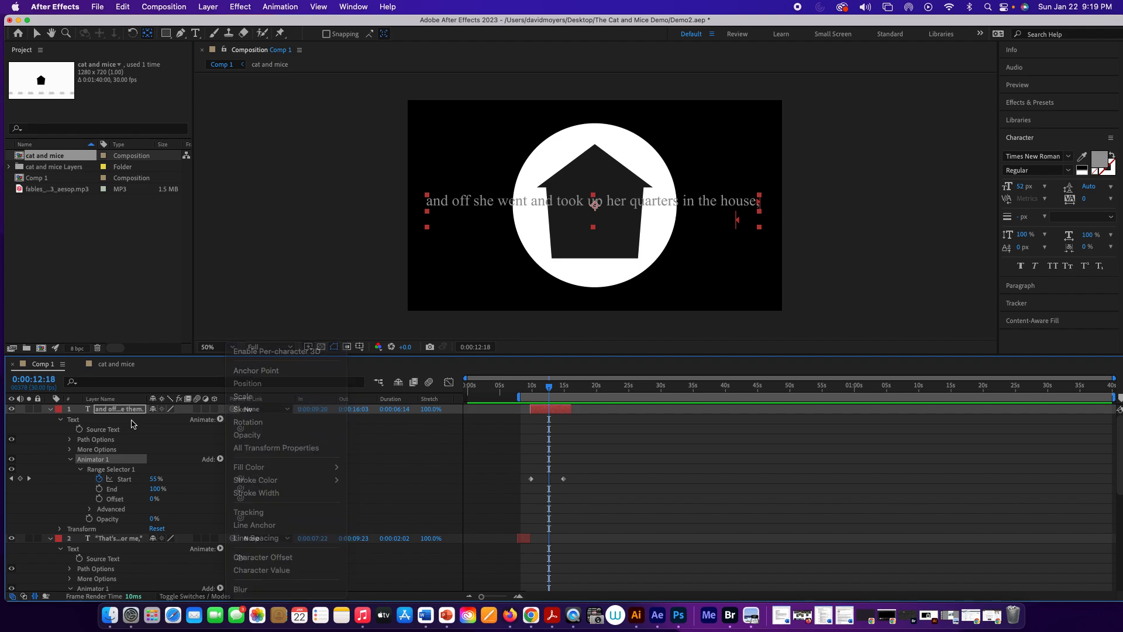
Add a new RGB fill color animator to the "and off she went" text layer.
left_click(125, 407)
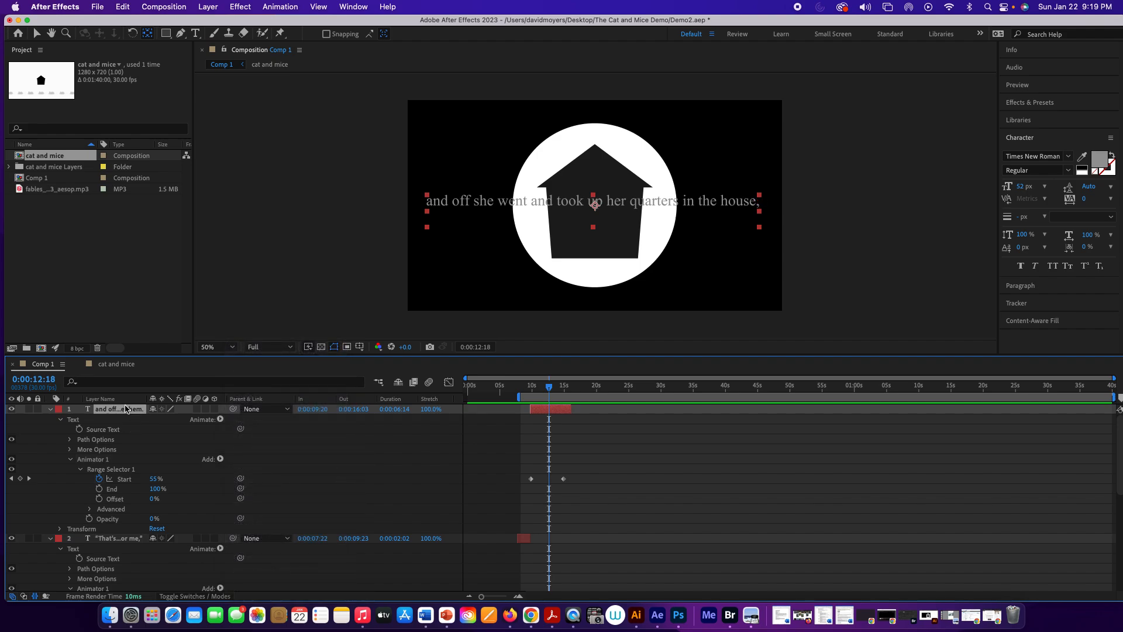
left_click(221, 420)
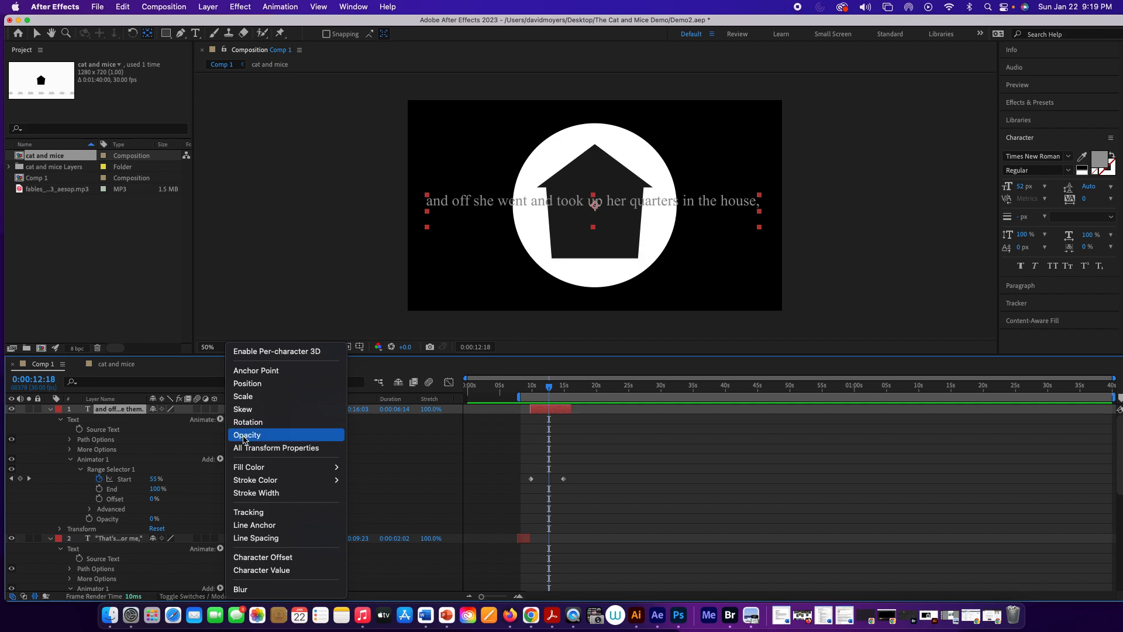
mouse_move(327, 466)
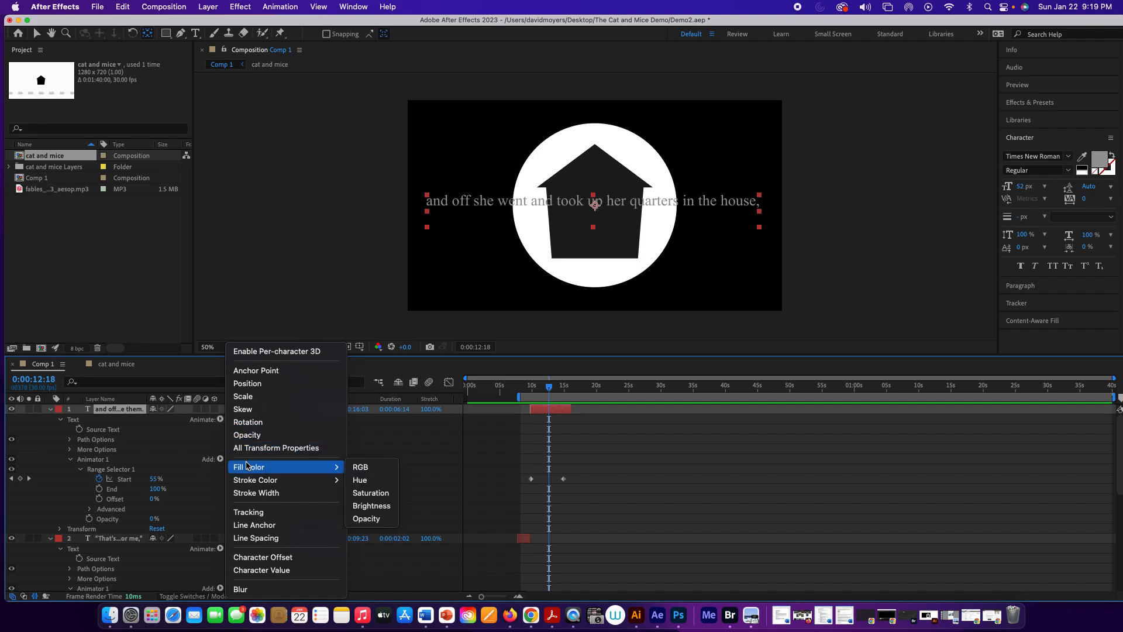
left_click(375, 475)
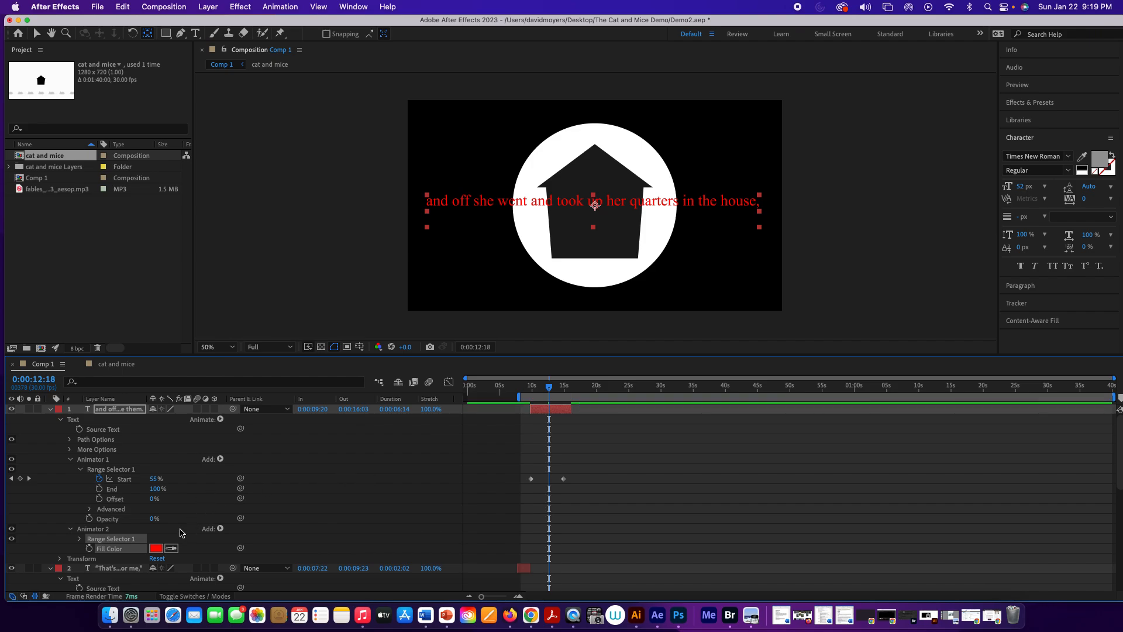
Set Animator 2's fill color to grey at 60% brightness (999999) and keyframe it at 0:00:12:18.
left_click(156, 549)
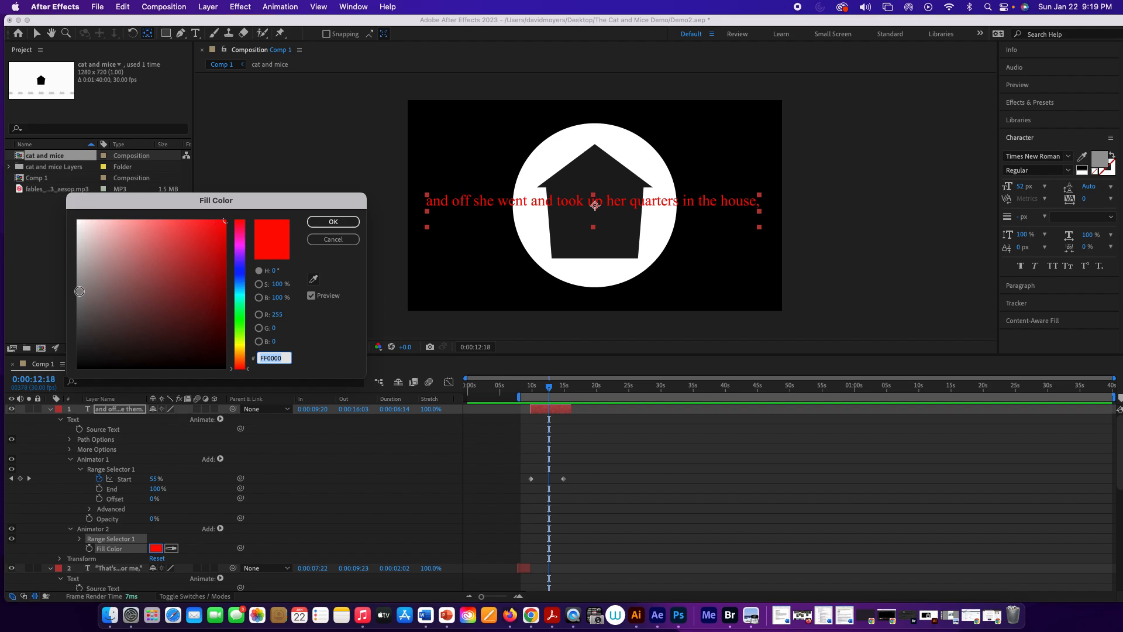
left_click(79, 291)
left_click_drag(79, 291, 75, 278)
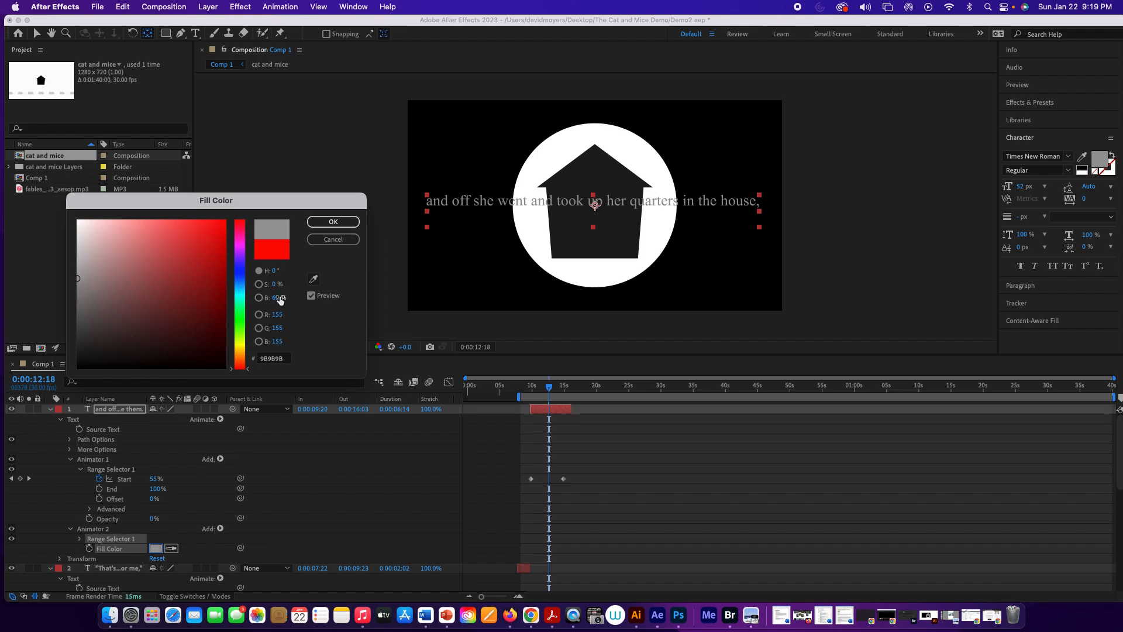
left_click_drag(279, 297, 273, 297)
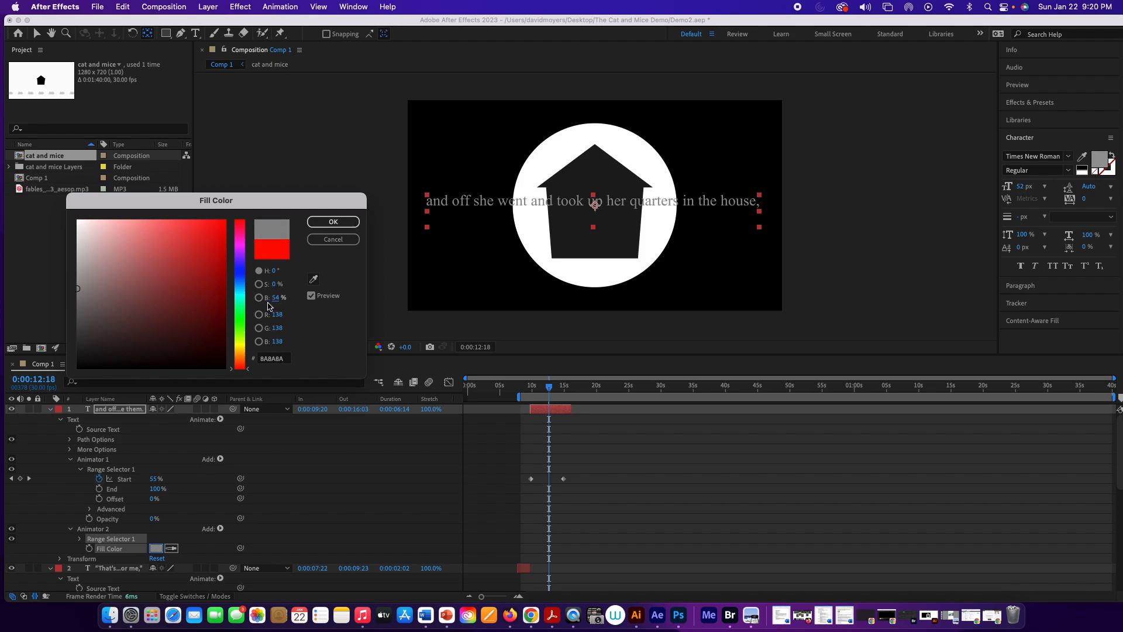
left_click(278, 298)
type("60")
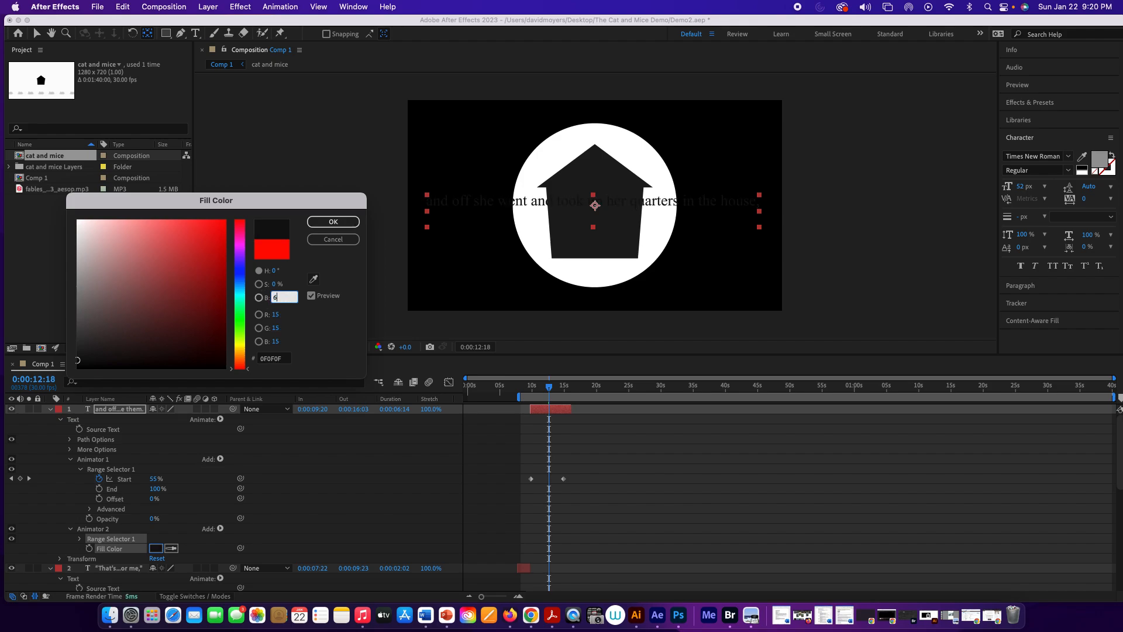
key("Return")
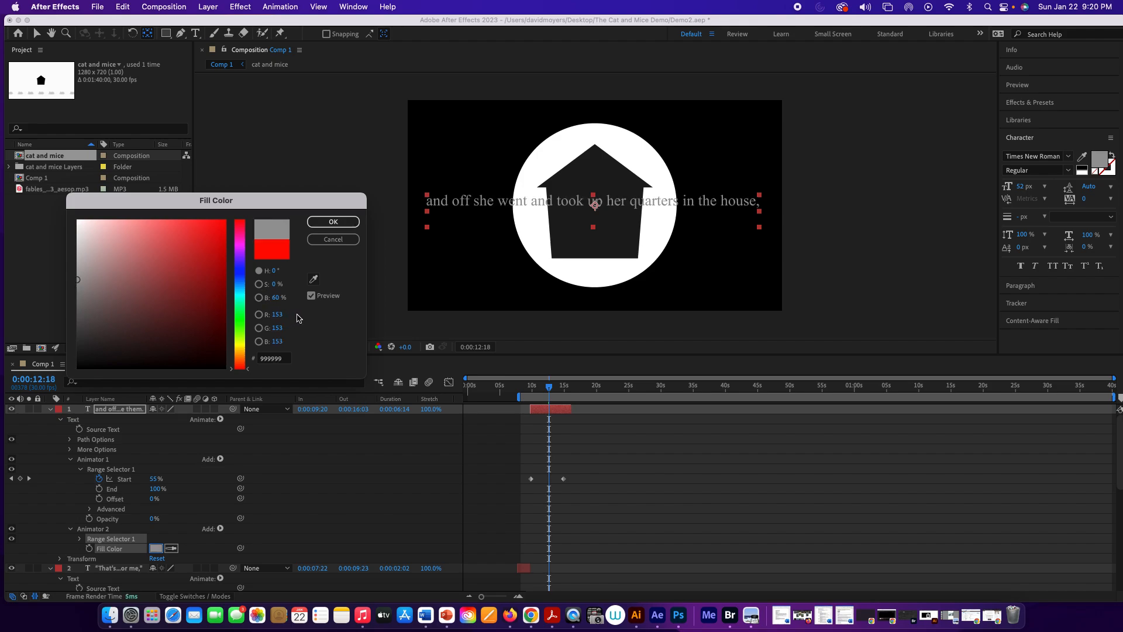
left_click(330, 222)
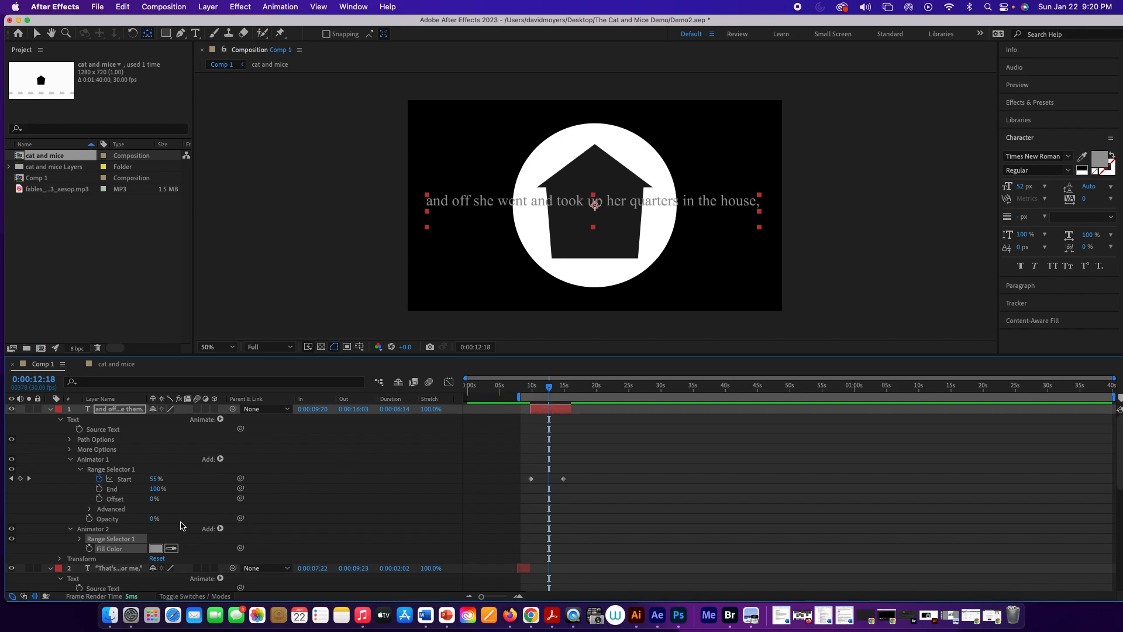
left_click(89, 548)
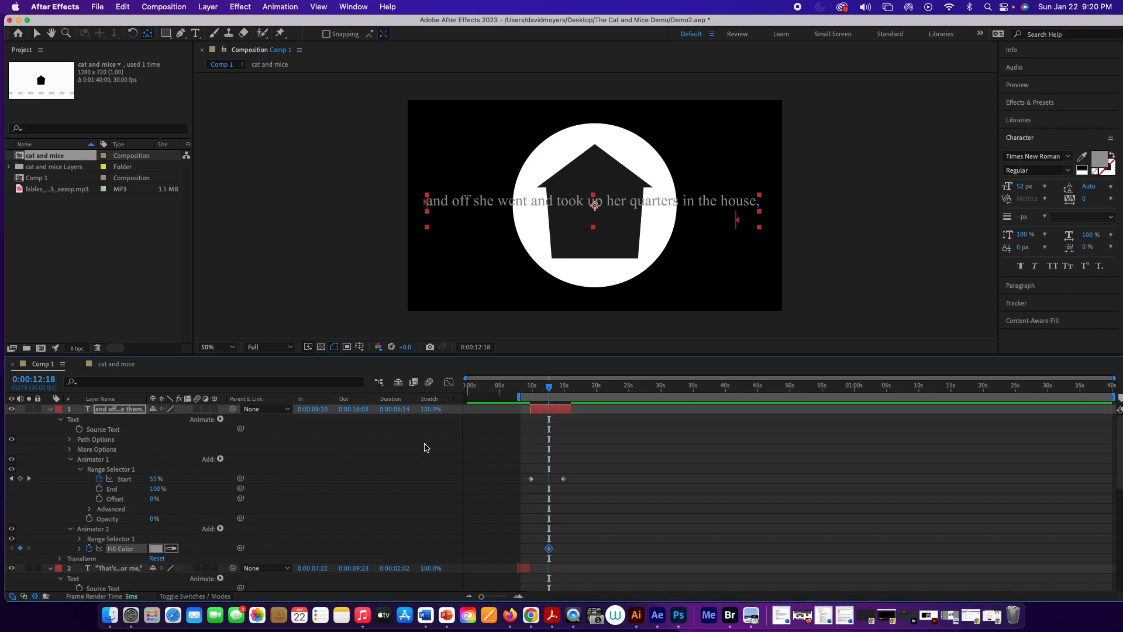
Keyframe Animator 2's fill color at 0:00:14:05 to near-black (010101) on the "and off she went" text layer.
left_click_drag(550, 391, 559, 388)
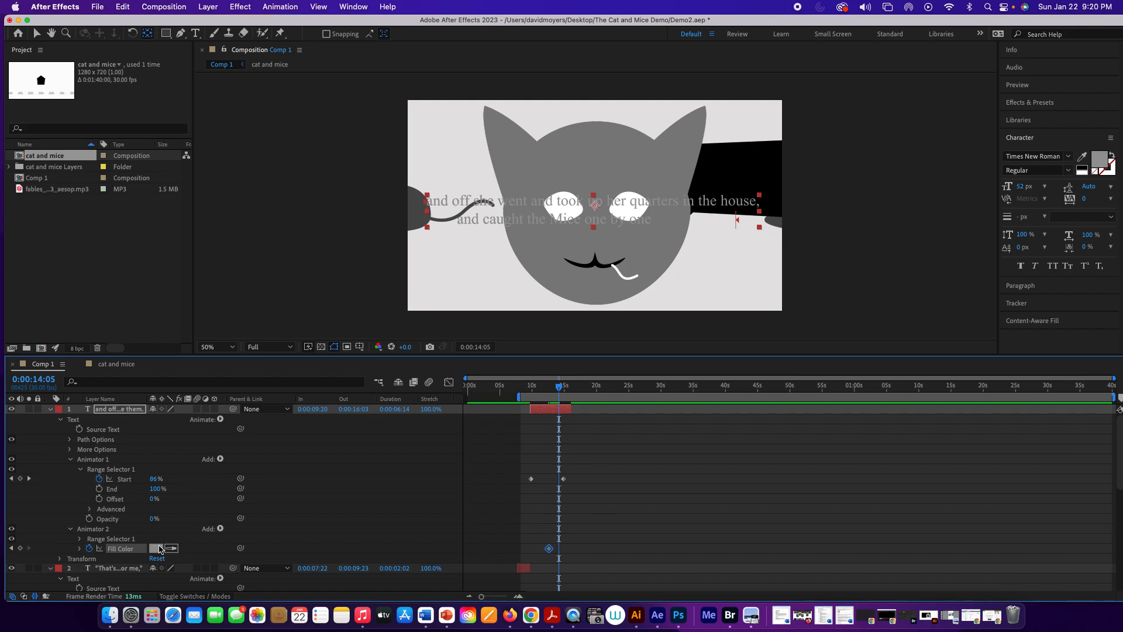
left_click(156, 548)
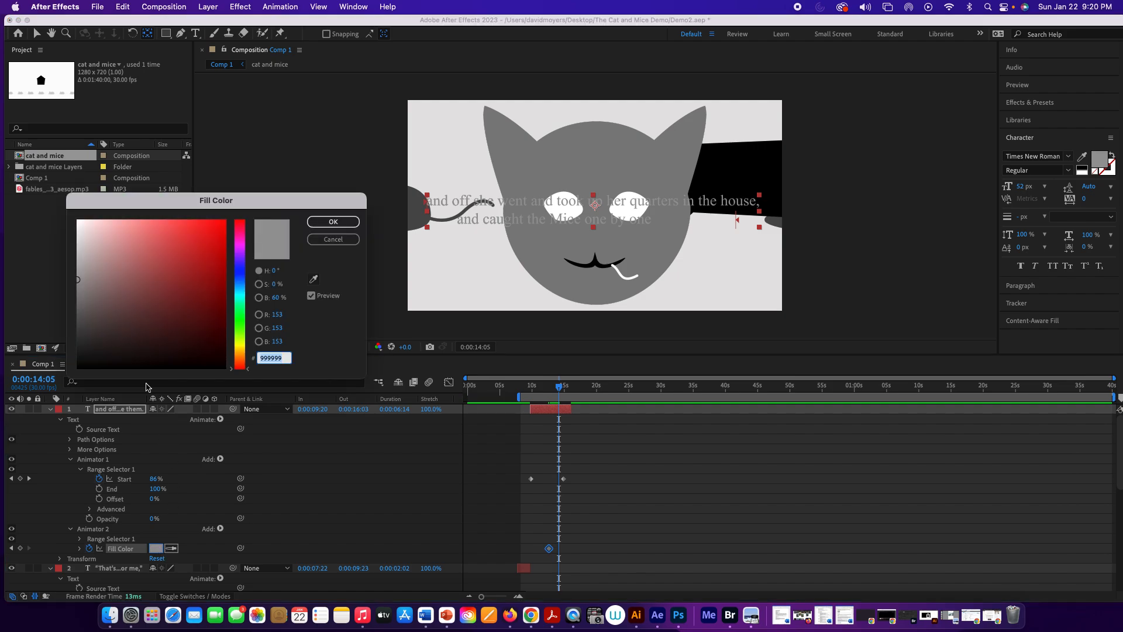
left_click(78, 368)
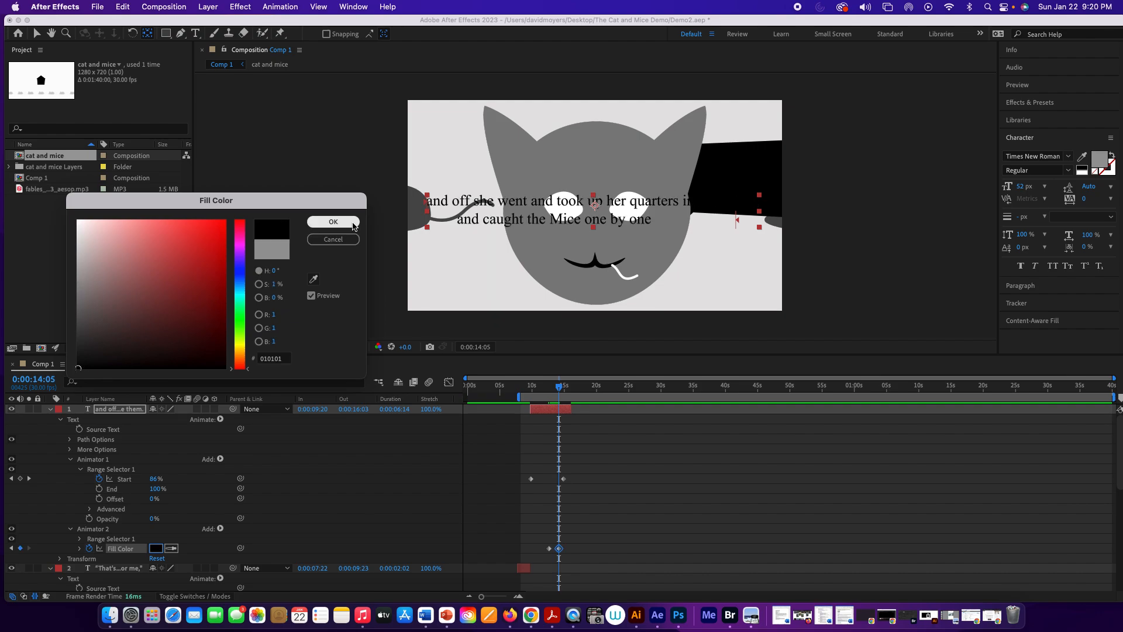
left_click(333, 222)
Preview the text color change in Comp 1 from 0:00:04:27 and stop at 0:00:16:12.
left_click_drag(560, 386, 525, 383)
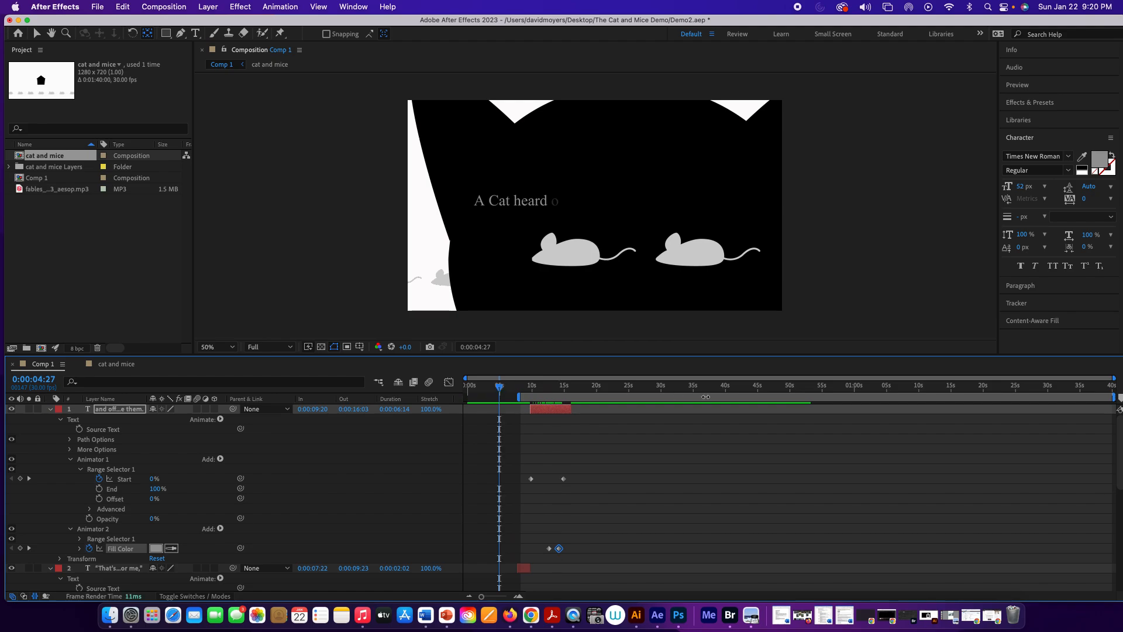
key("space")
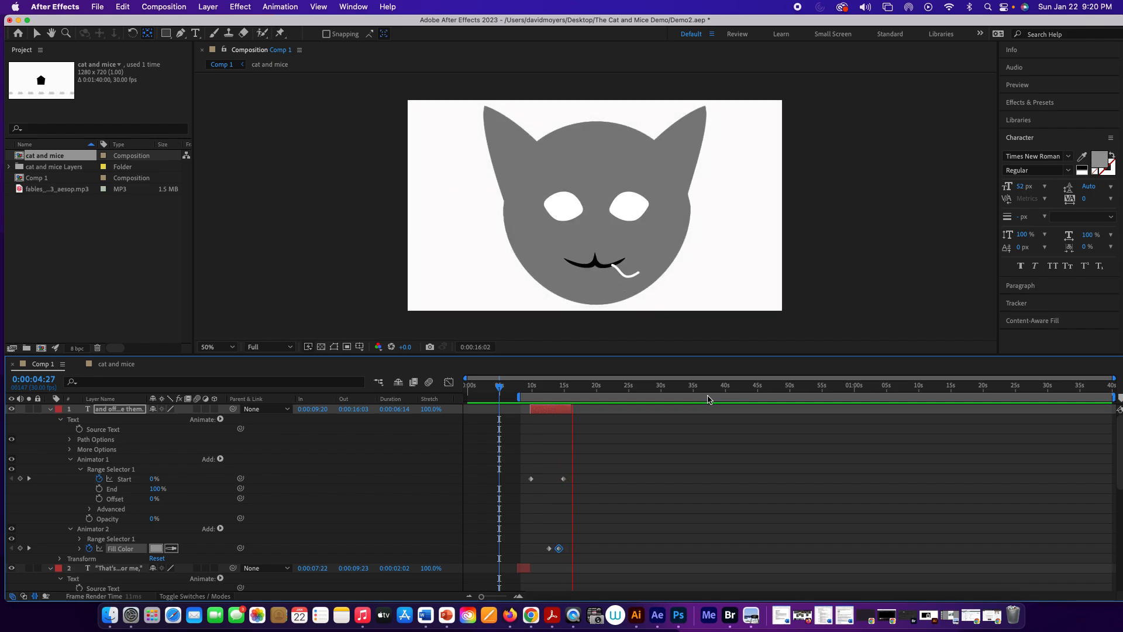
key("space")
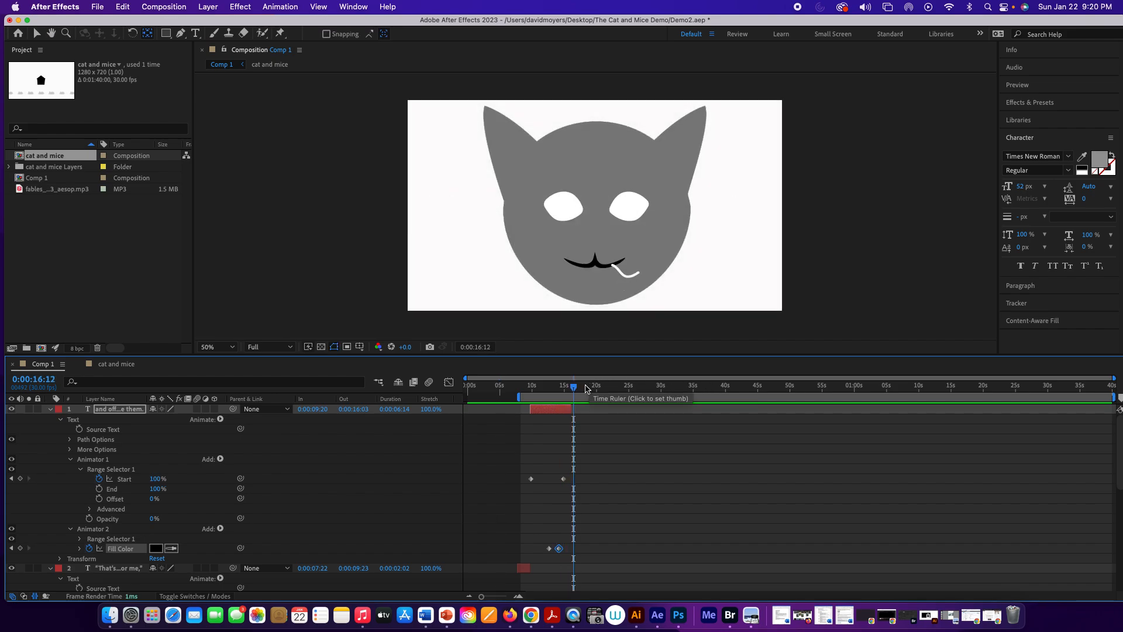
In the cat and mice composition, extend the start of the layer 17 cat head back to 0:00:13:26.
left_click_drag(572, 387, 559, 388)
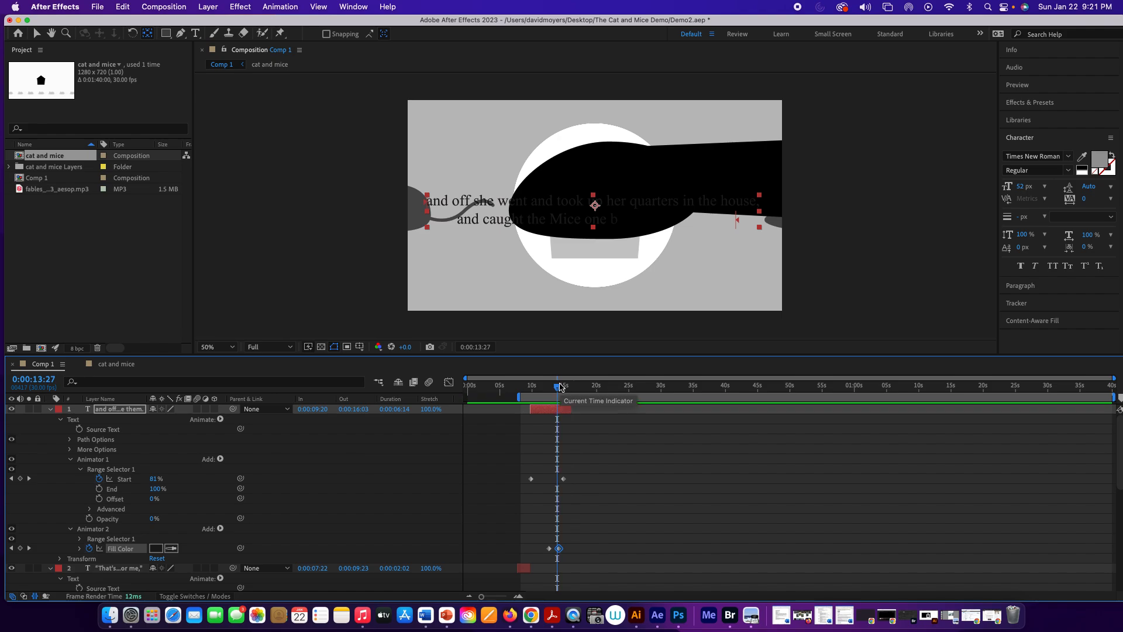
left_click(135, 364)
scroll(161, 467, "down", 3)
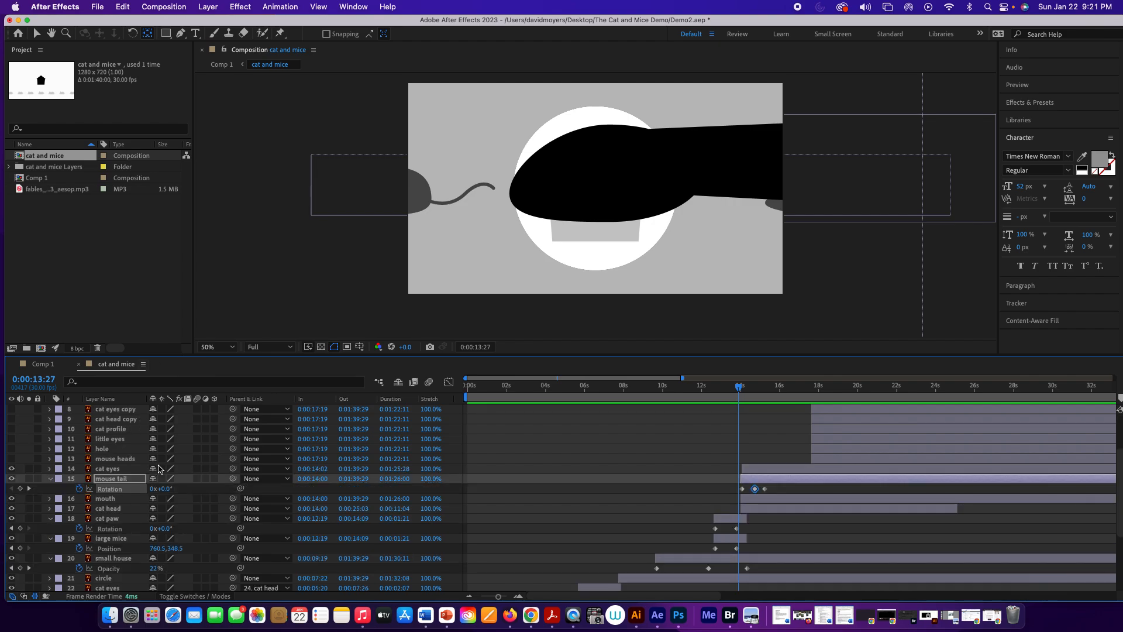
left_click(121, 510)
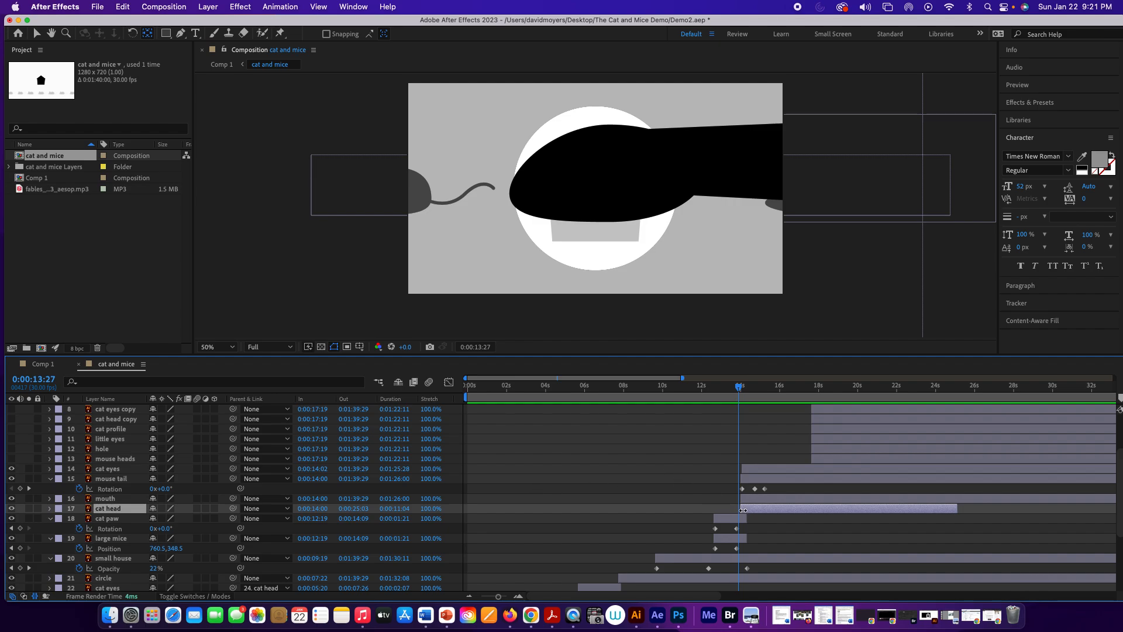
left_click_drag(743, 510, 741, 510)
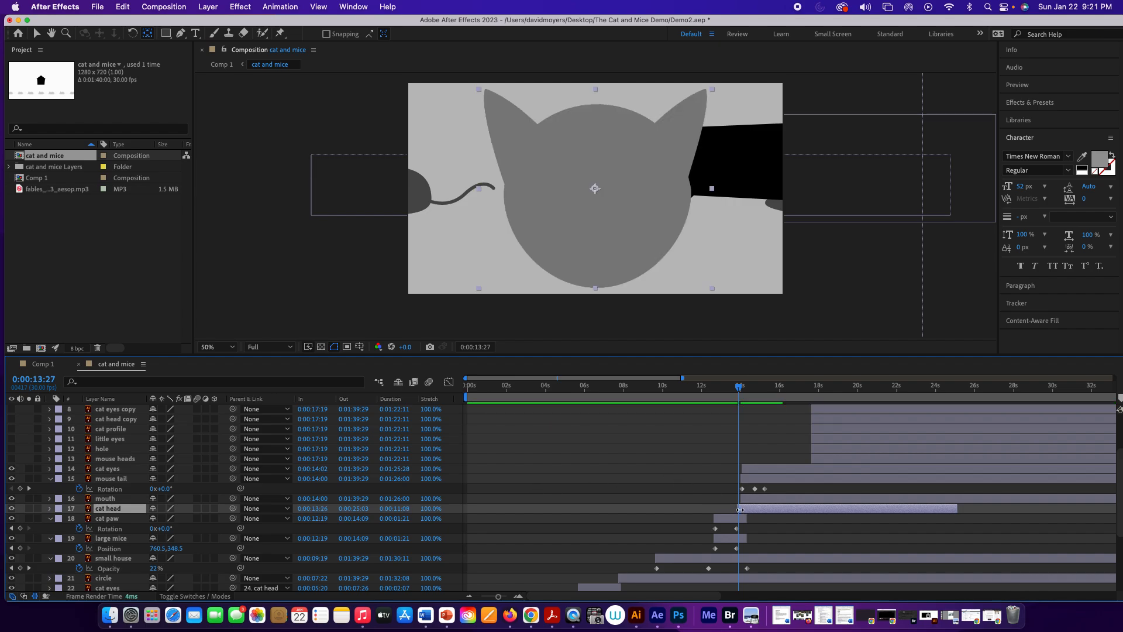
left_click_drag(740, 510, 740, 510)
Keyframe the layer 17 cat head's opacity at 100% at 0:00:14:09 and at 0% at 0:00:13:26.
key("t")
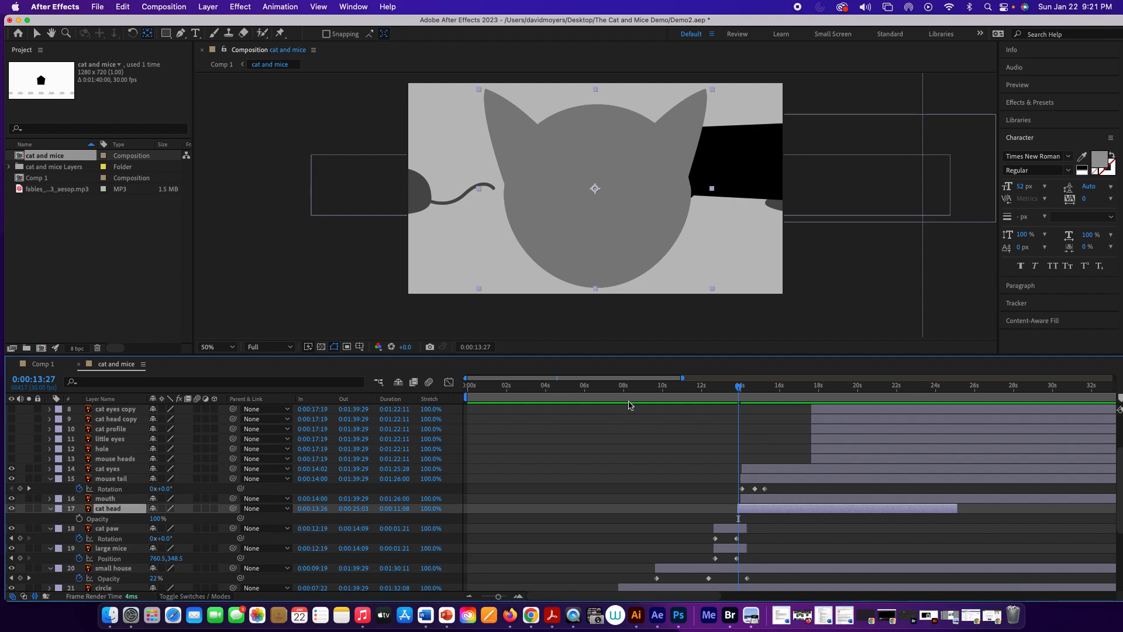
left_click_drag(739, 387, 750, 384)
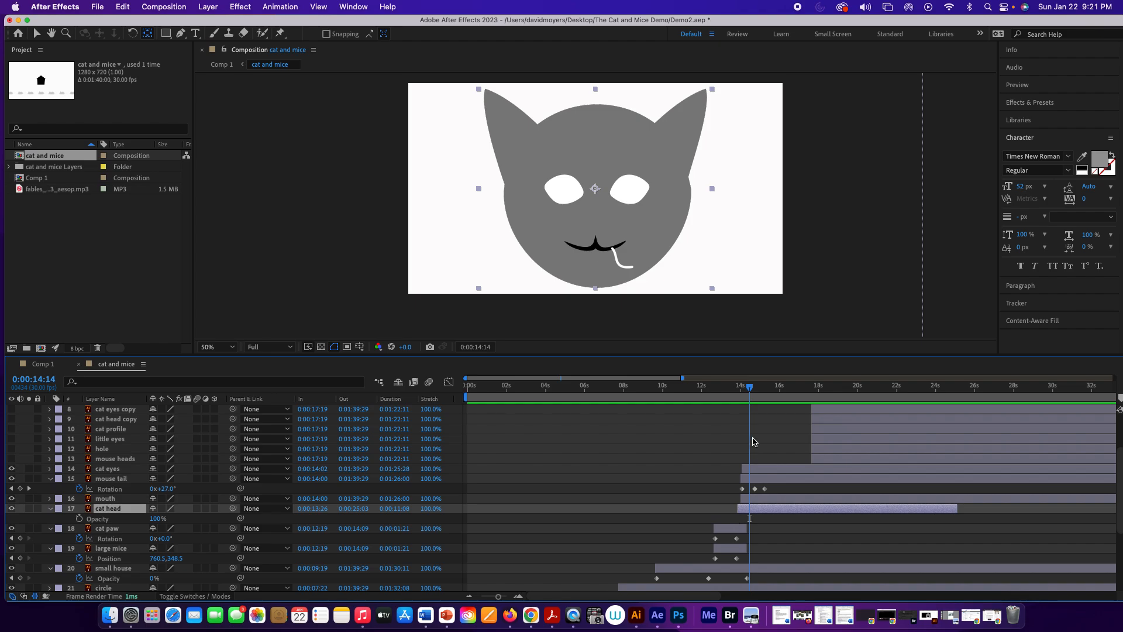
left_click_drag(751, 392, 748, 392)
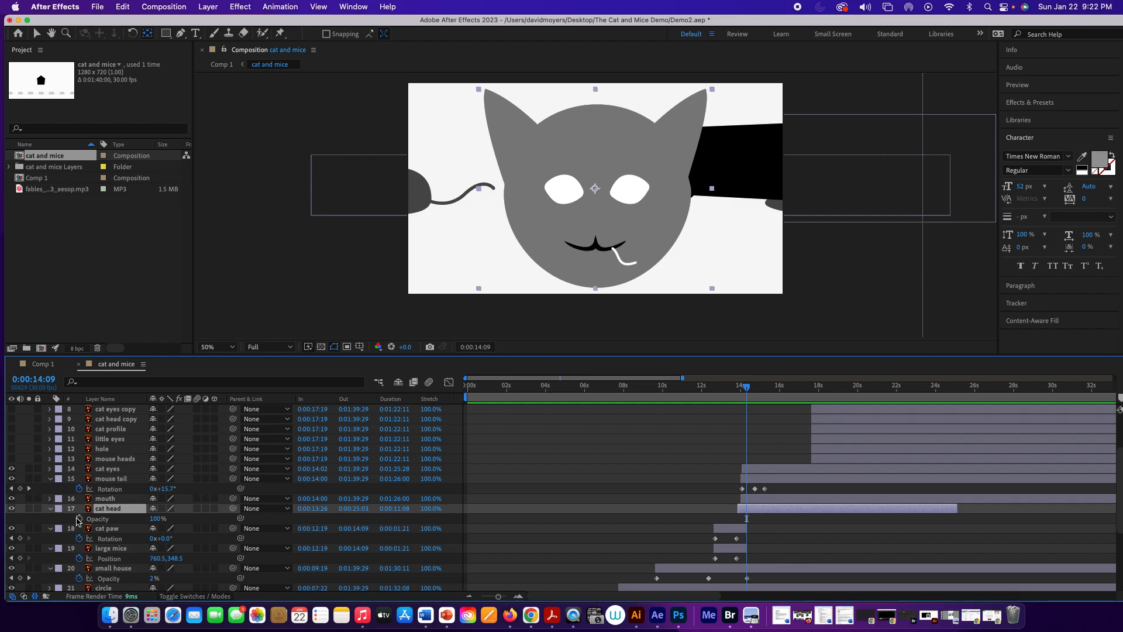
left_click(79, 518)
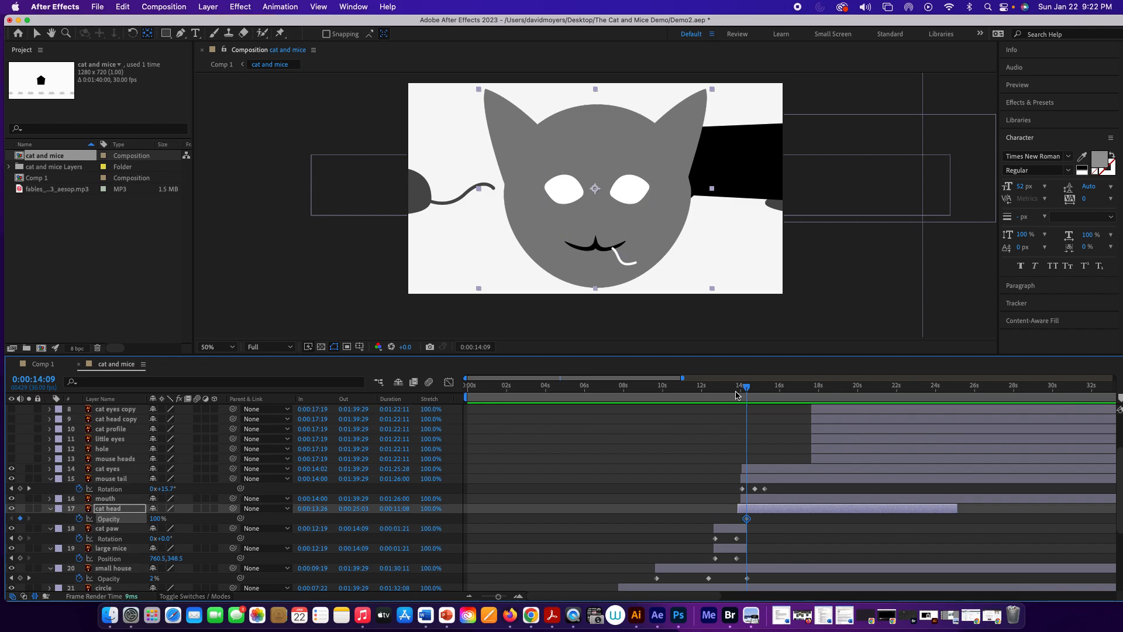
left_click_drag(748, 391, 740, 391)
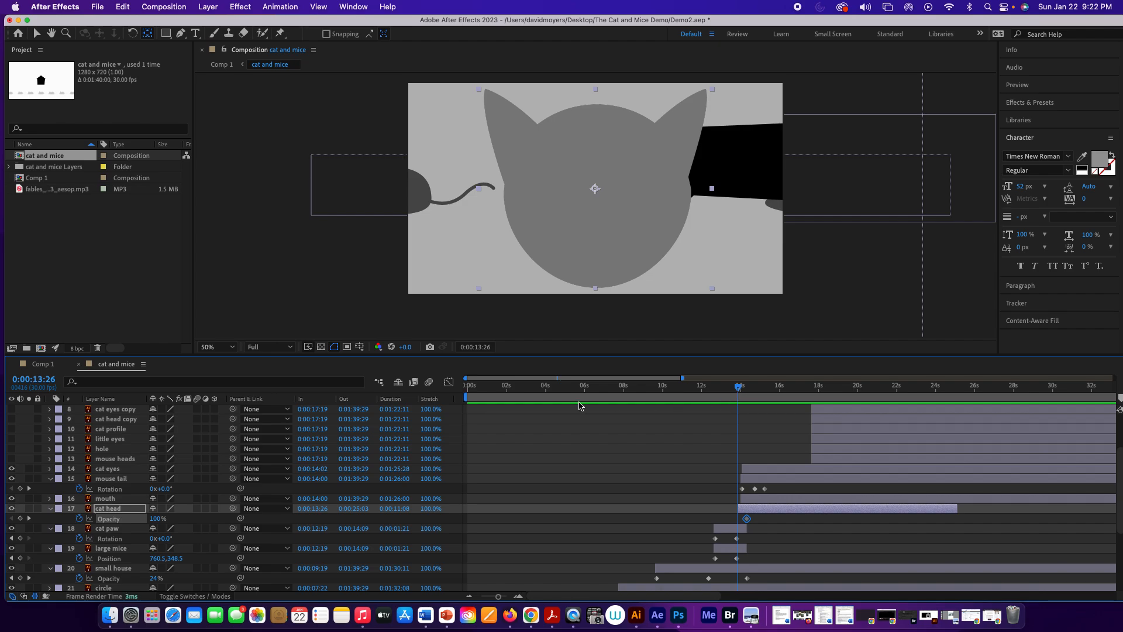
left_click_drag(155, 518, 69, 513)
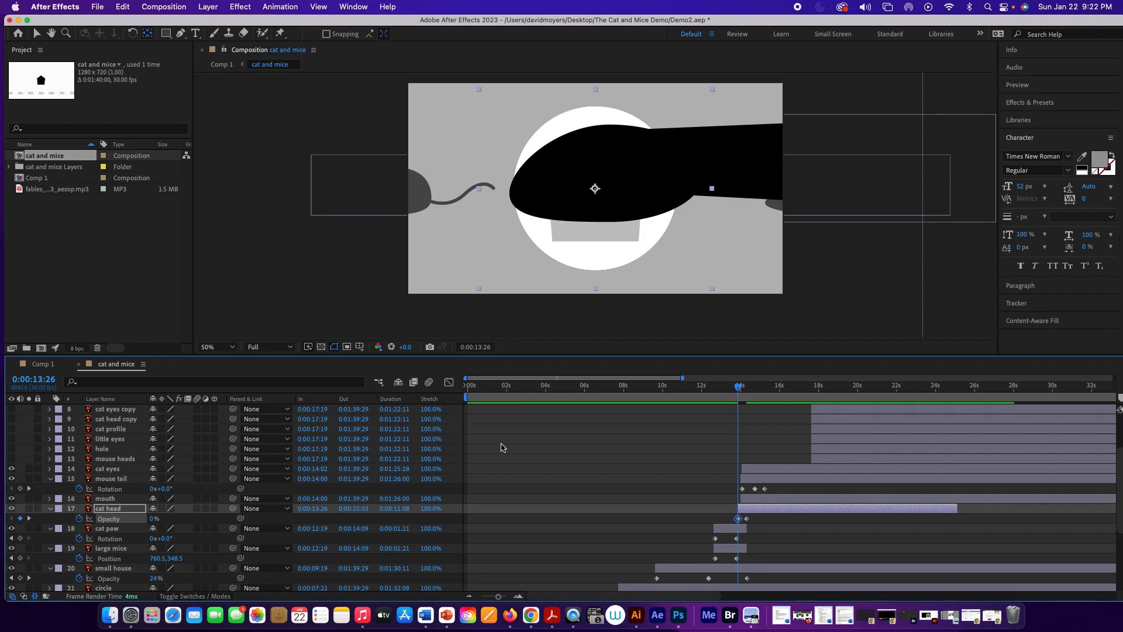
Preview the cat head's fade-in with the text in Comp 1 from 0:00:12:16 and stop at 0:00:16:13.
left_click_drag(735, 389, 711, 390)
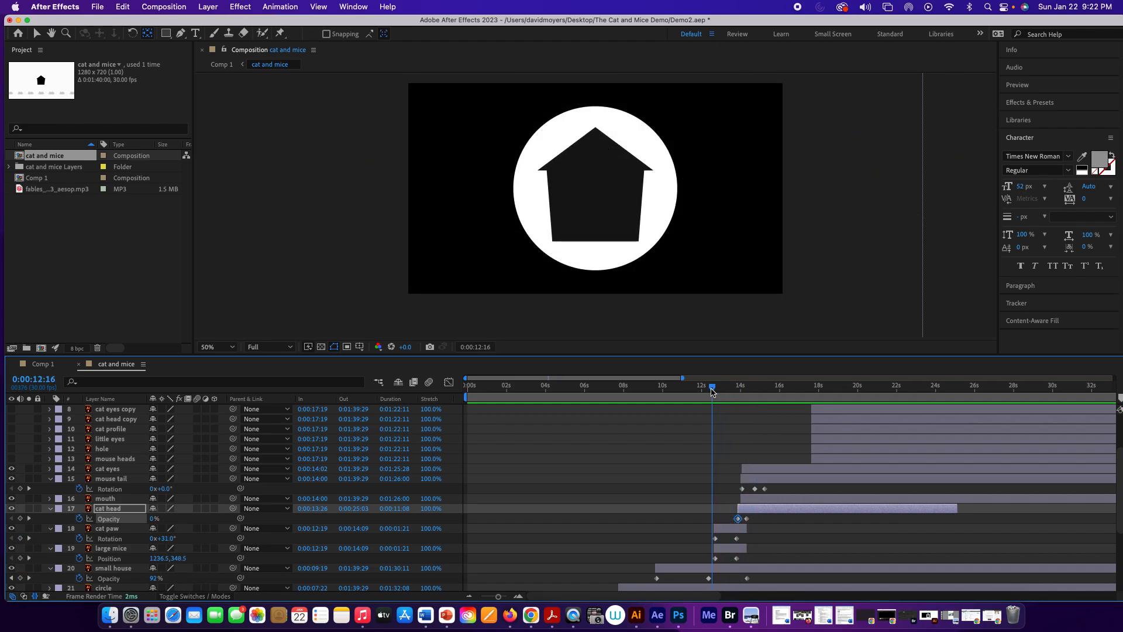
left_click(34, 365)
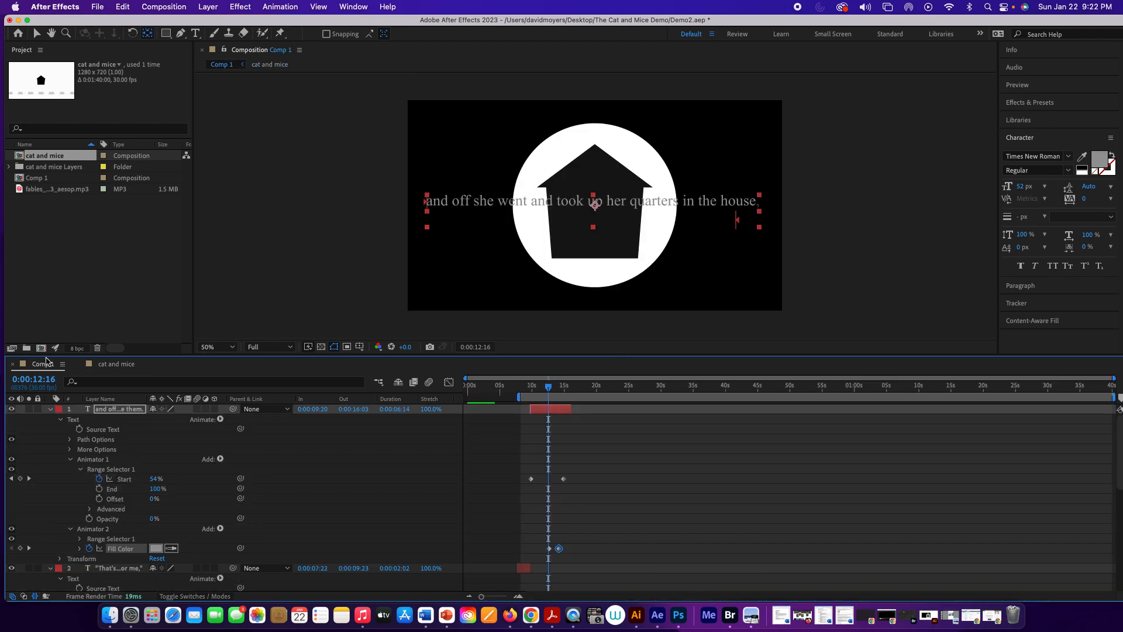
key("space")
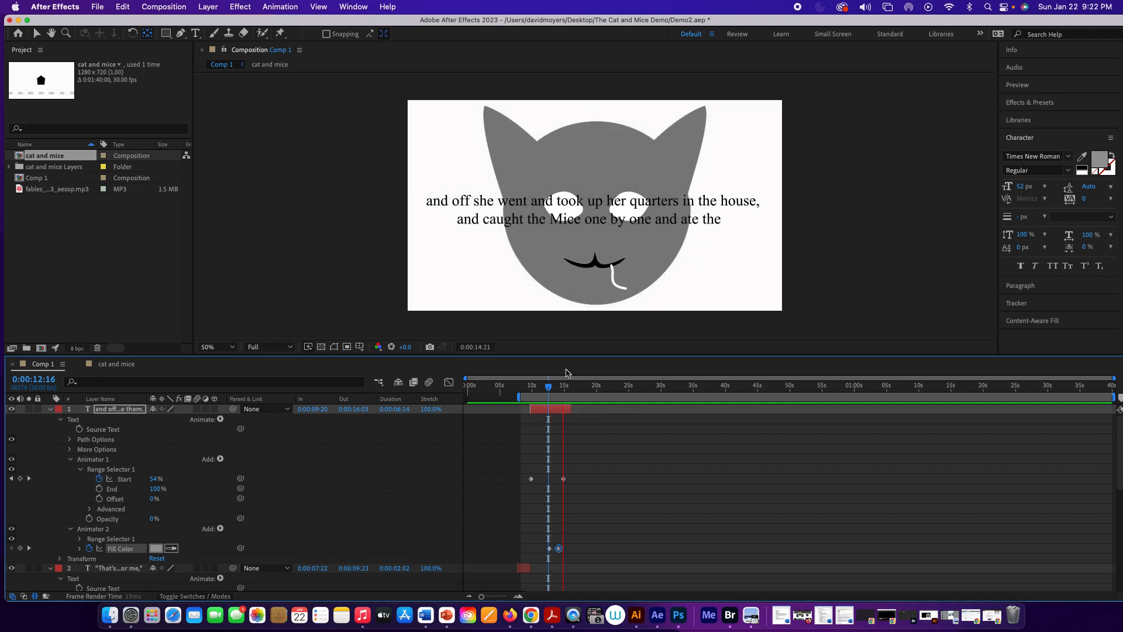
key("space")
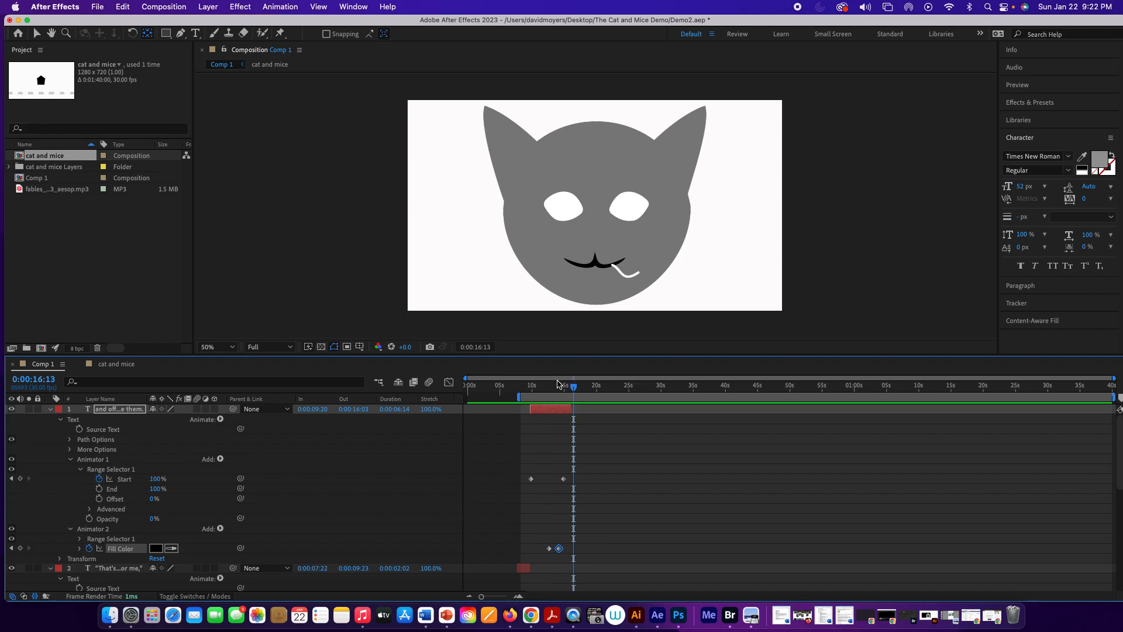
Play Comp 1 from the beginning, stop at 0:00:16:13, and check the end of the text layer, finishing at 0:00:16:07.
left_click_drag(575, 387, 468, 386)
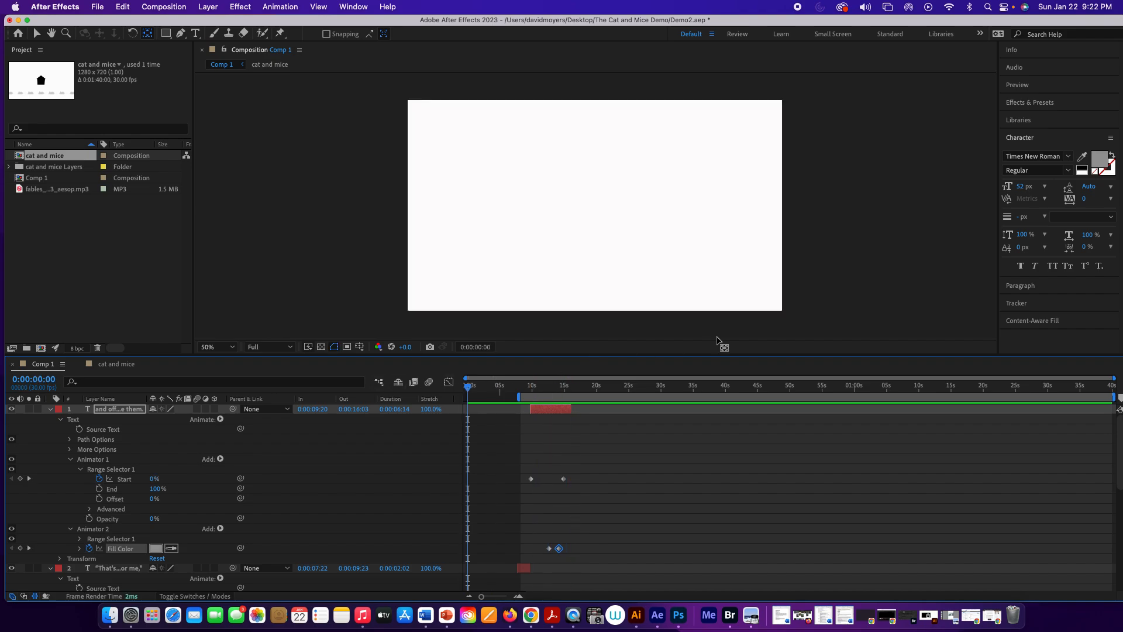
key("space")
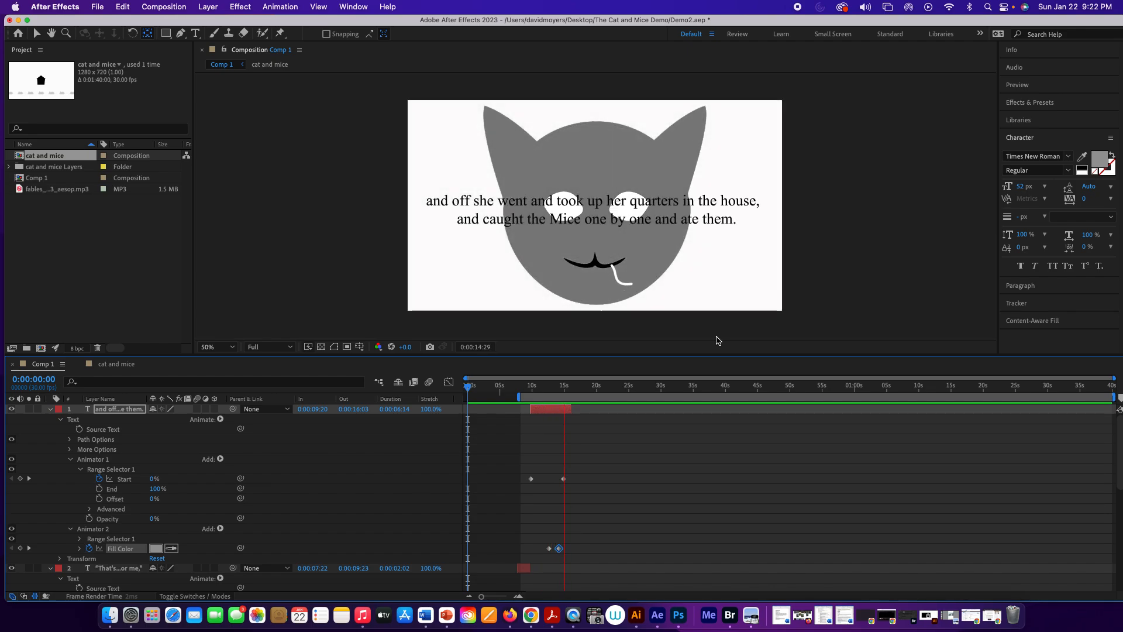
key("space")
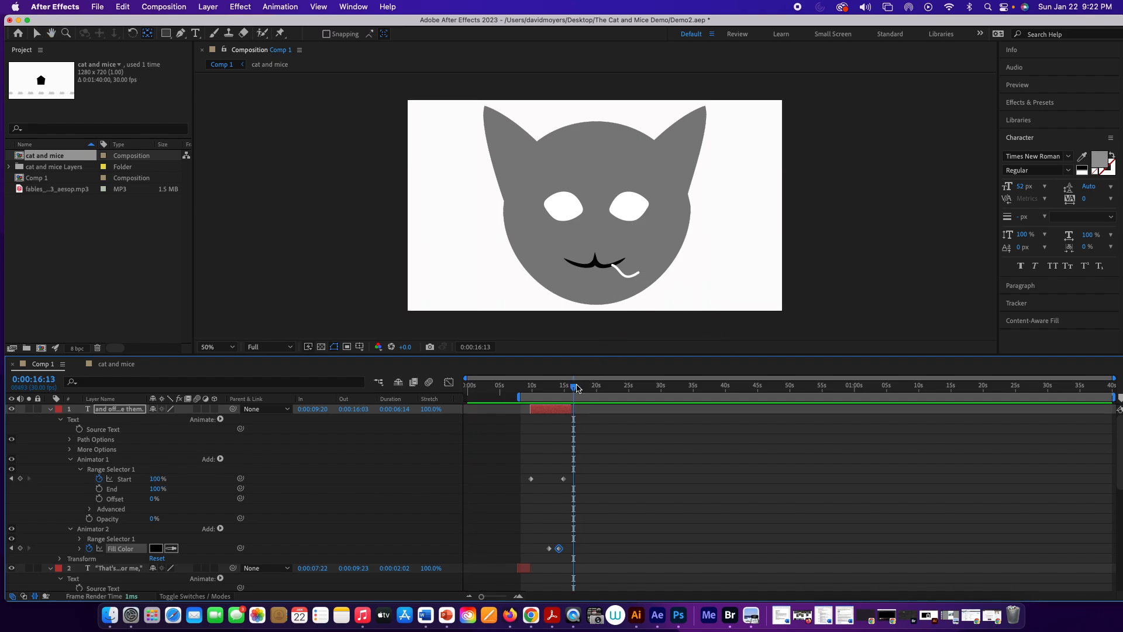
left_click_drag(576, 389, 574, 388)
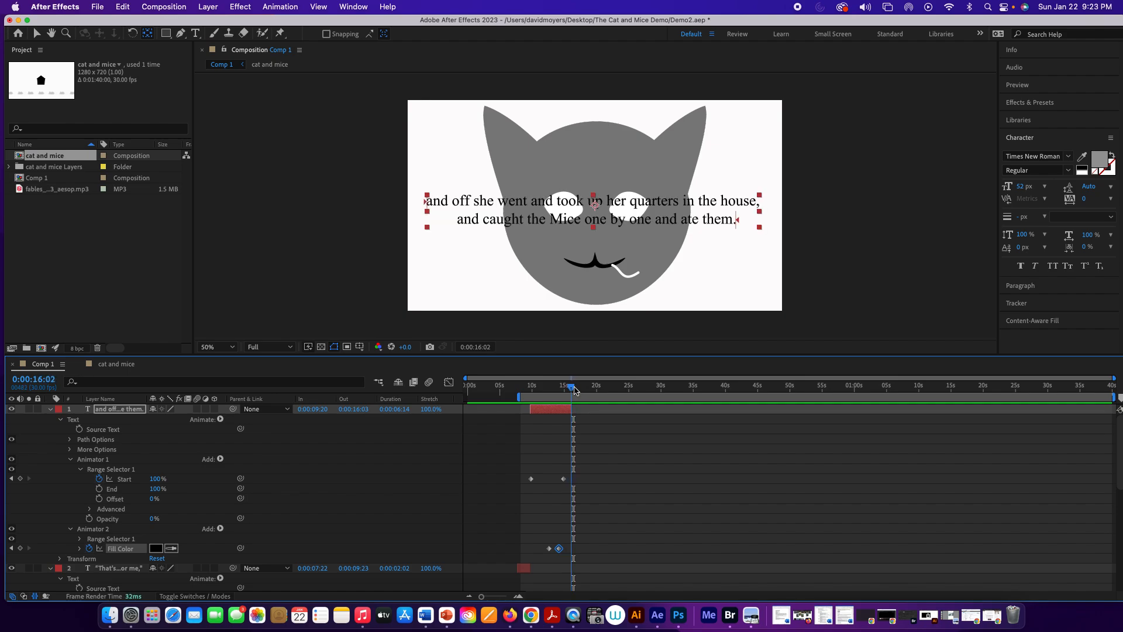
left_click_drag(574, 390, 576, 388)
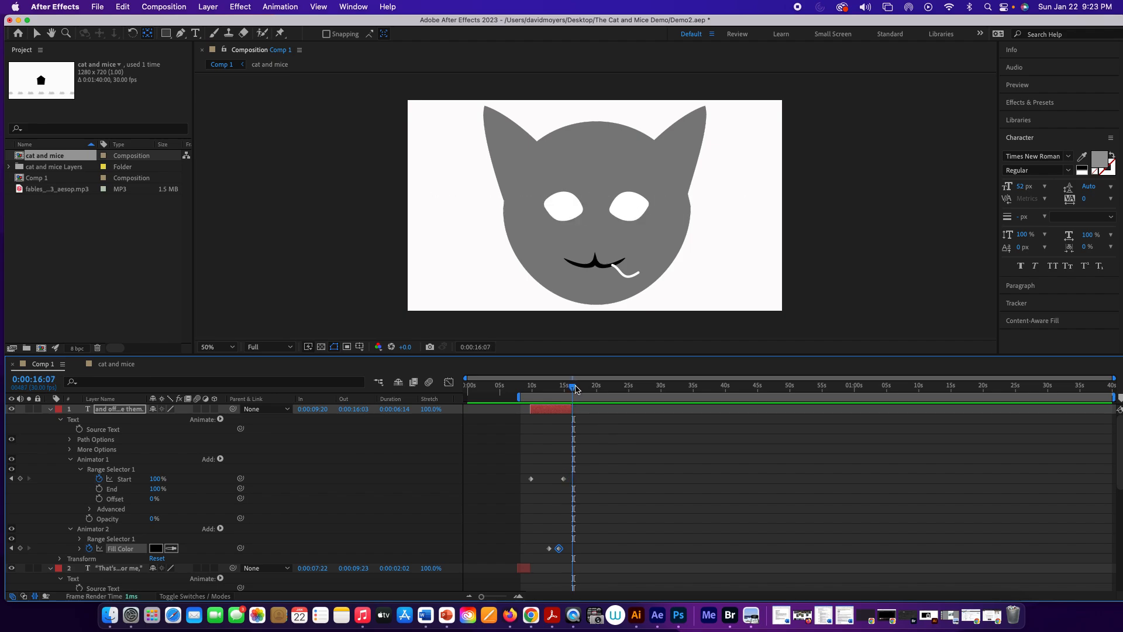